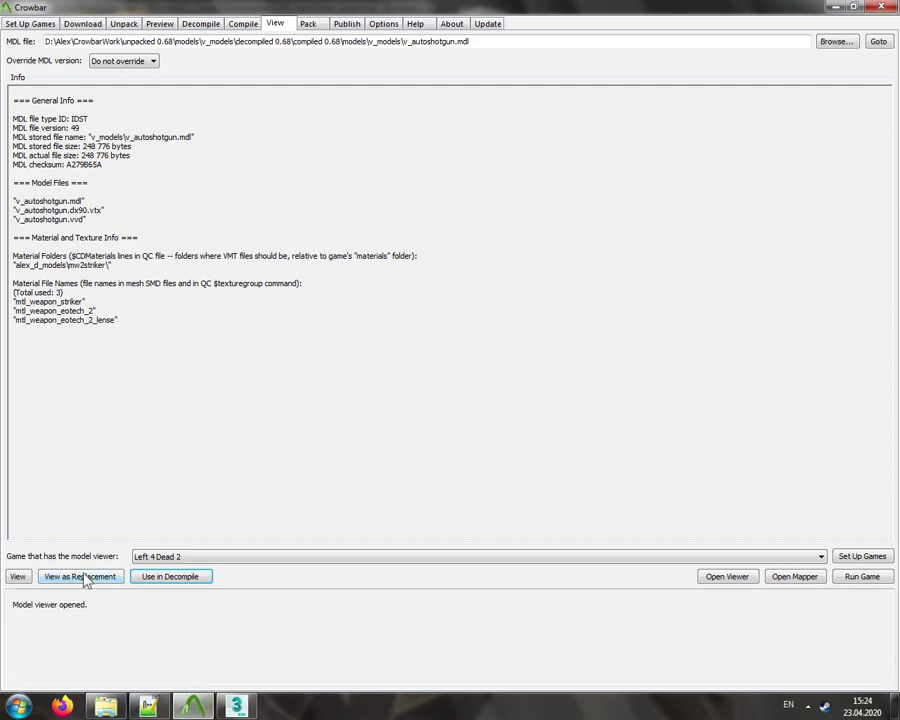
- View the compiled v_autoshotgun.mdl as a replacement in the model viewer and set the FOV to 90
click(78, 580)
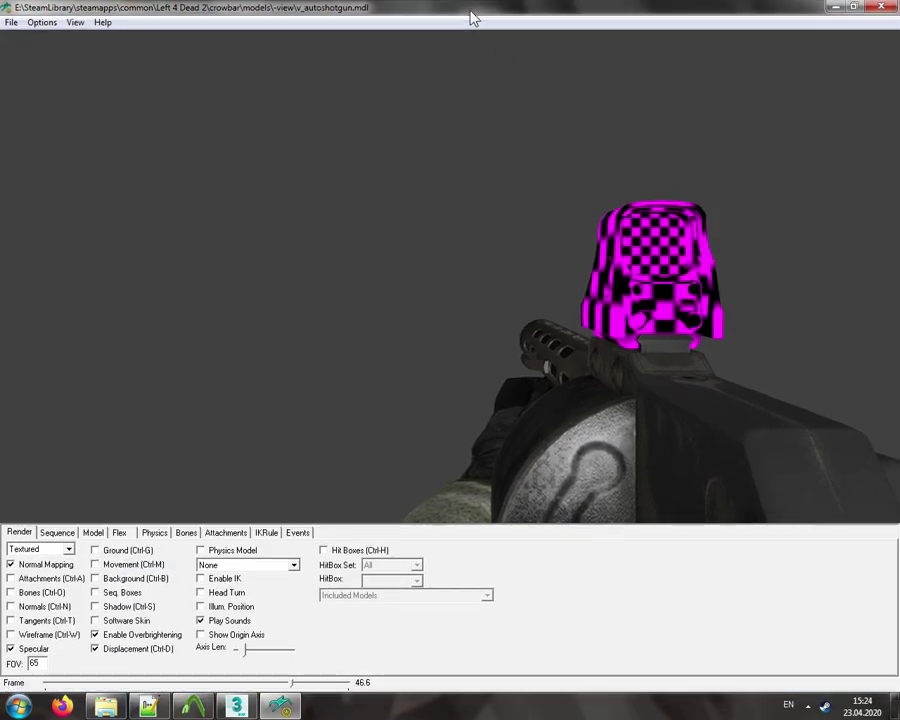
double_click(35, 663)
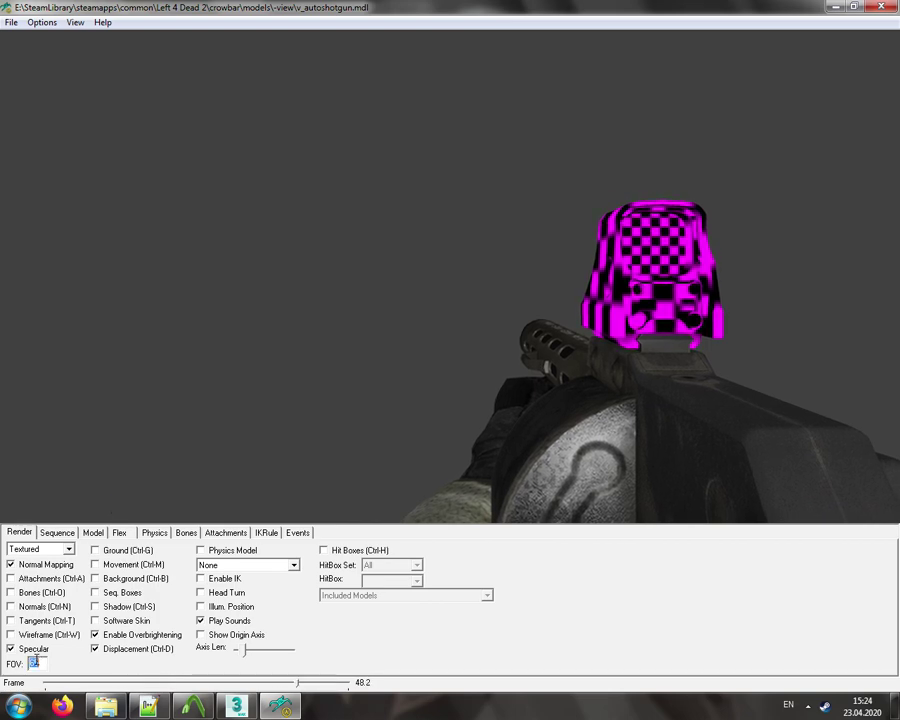
text(90)
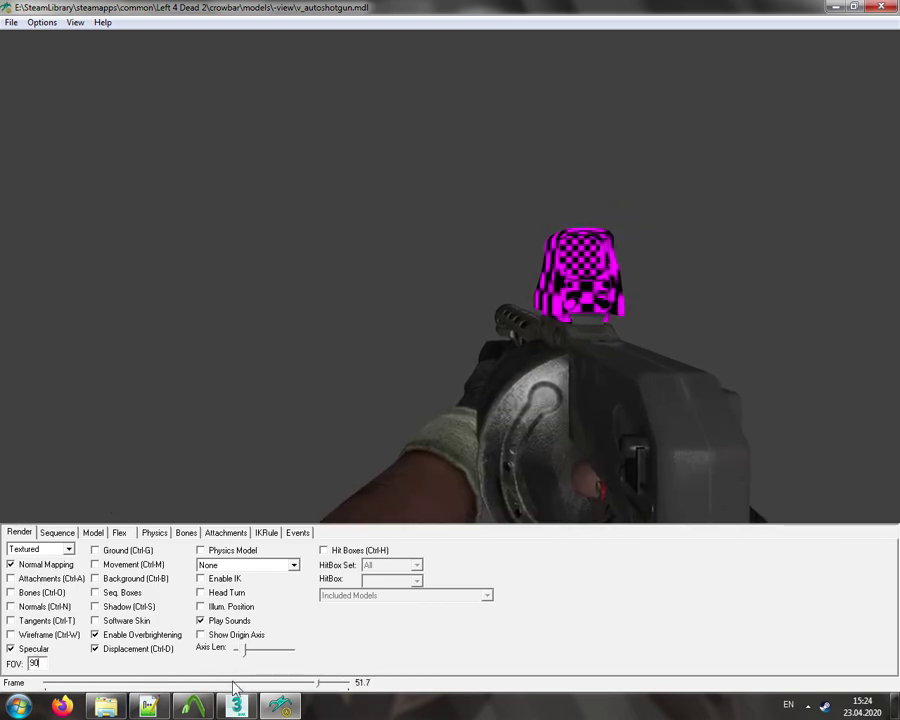
- Check the $CDMaterials path in _mw2striker_eotech.qc in Notepad++, then return to the model viewer
click(280, 705)
click(148, 705)
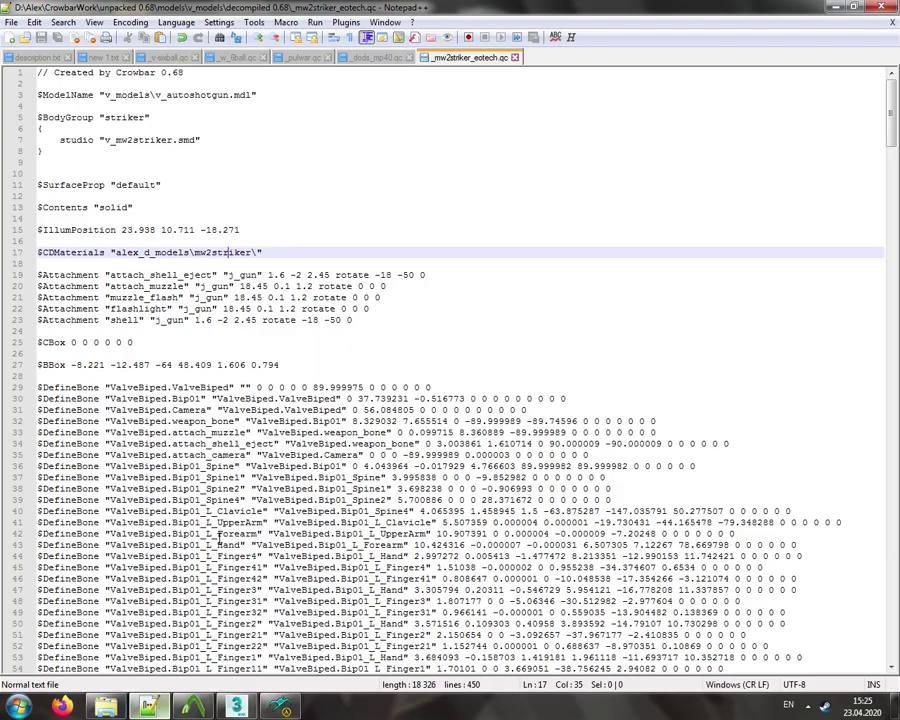
triple_click(224, 254)
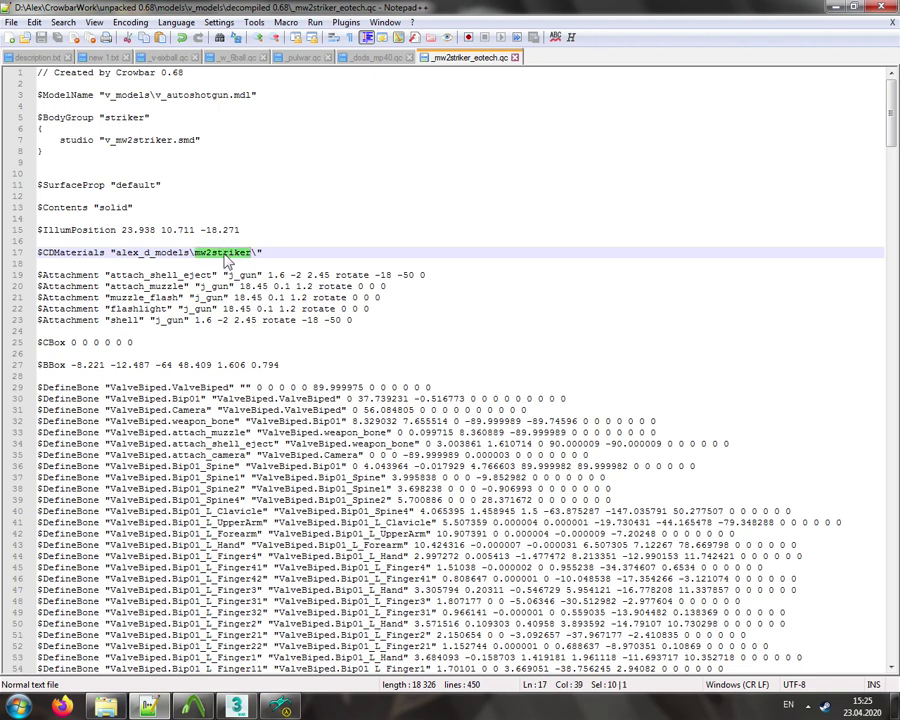
click(190, 253)
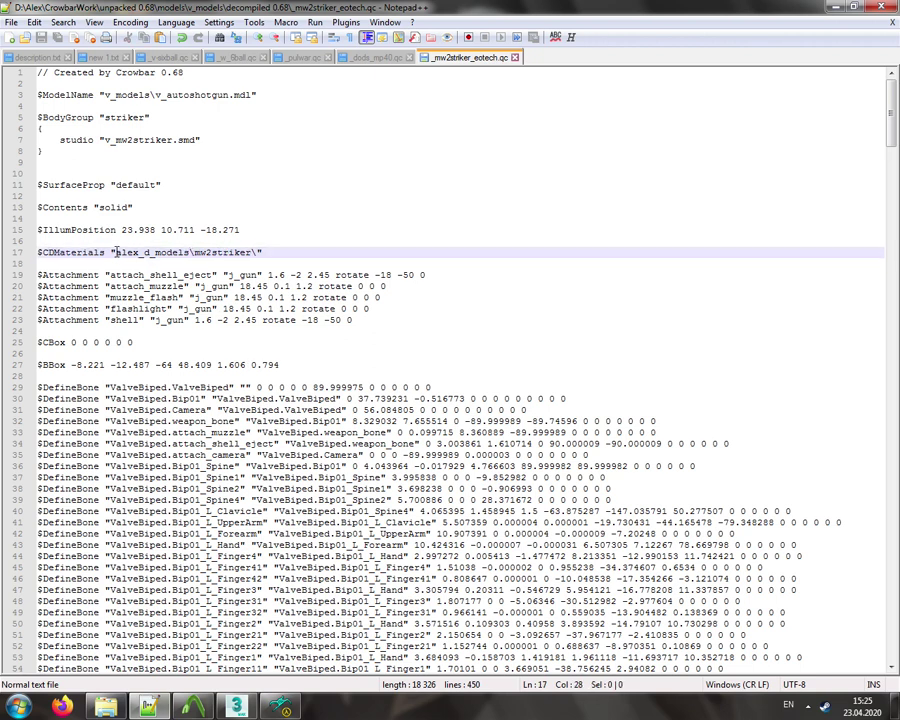
click(282, 706)
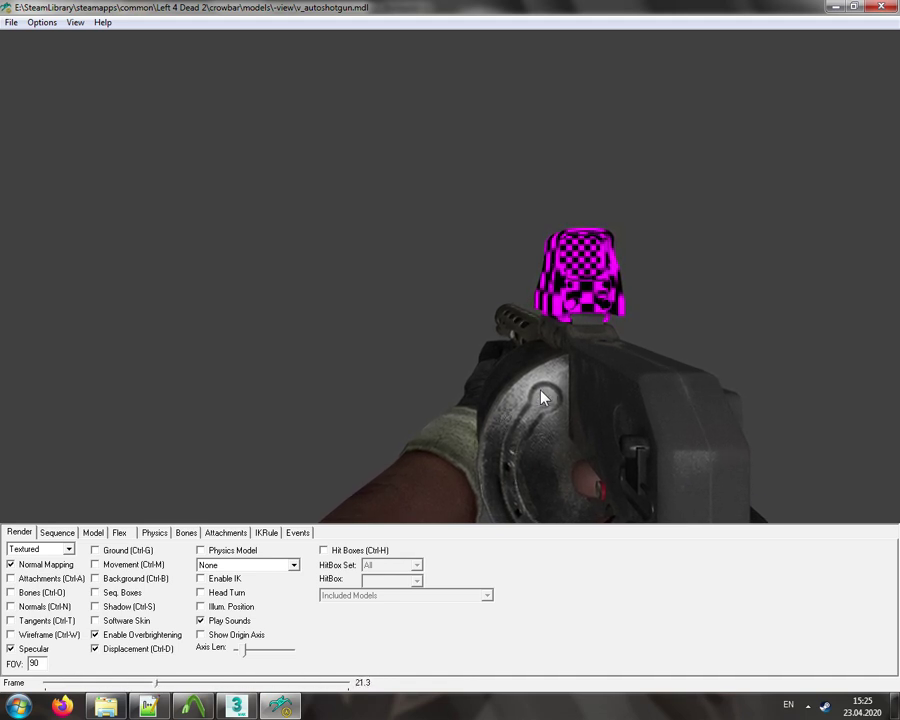
- Clear the open windows off the desktop and empty the Recycle Bin
click(836, 7)
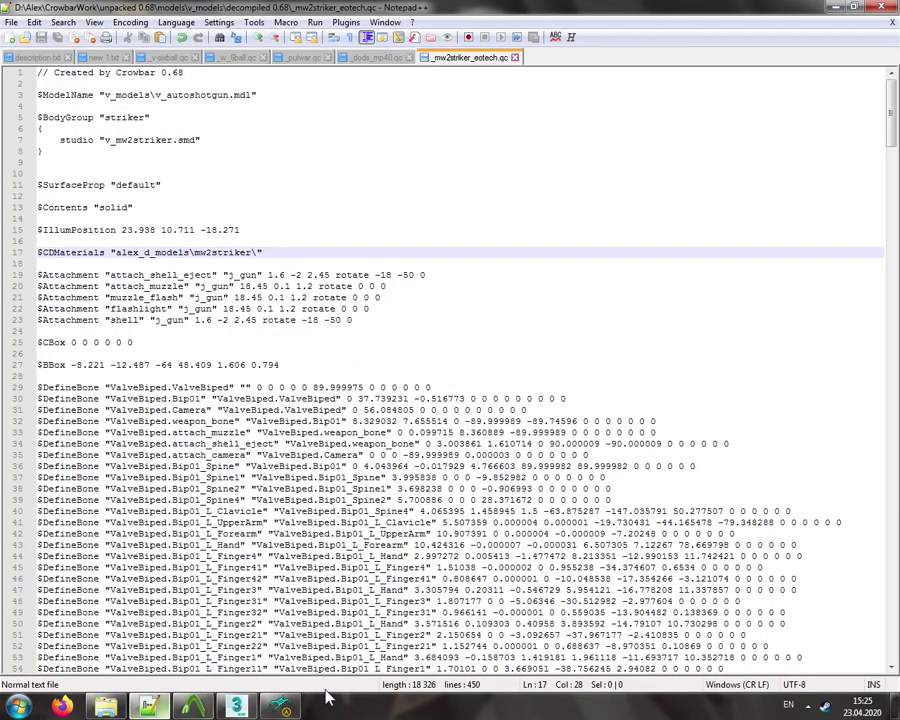
click(159, 707)
click(193, 707)
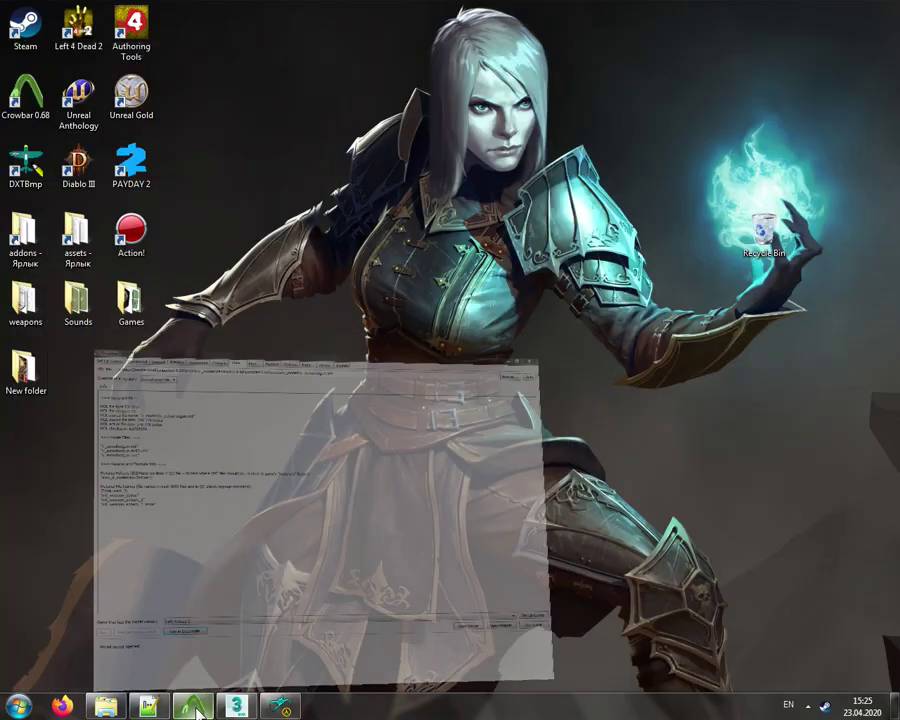
right_click(770, 226)
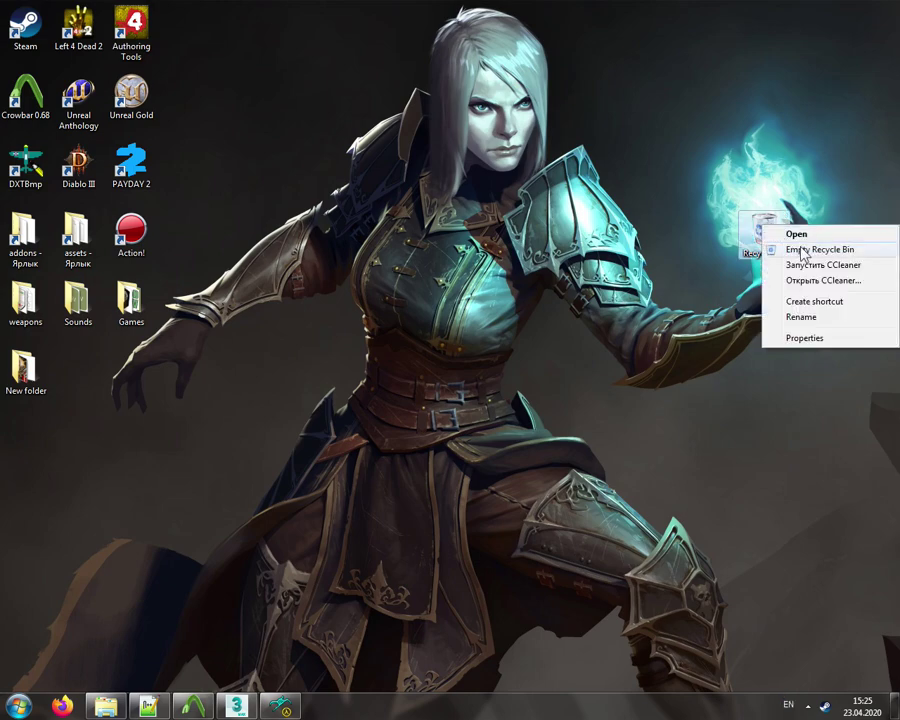
click(800, 245)
click(520, 362)
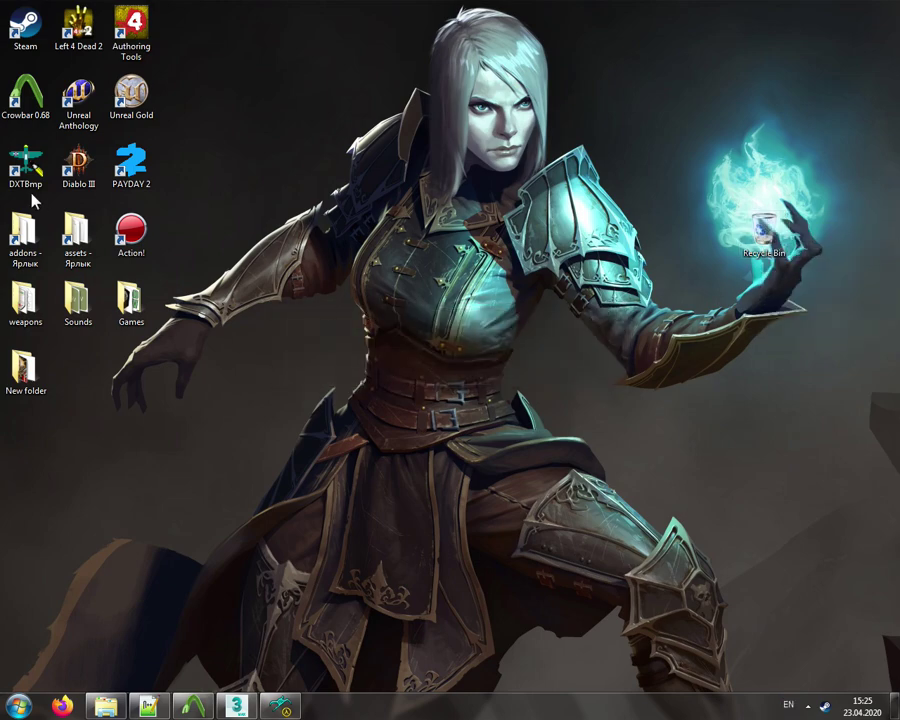
- Open the alex_d_models folder inside the left4dead2 materials folder of Left 4 Dead 2
double_click(25, 228)
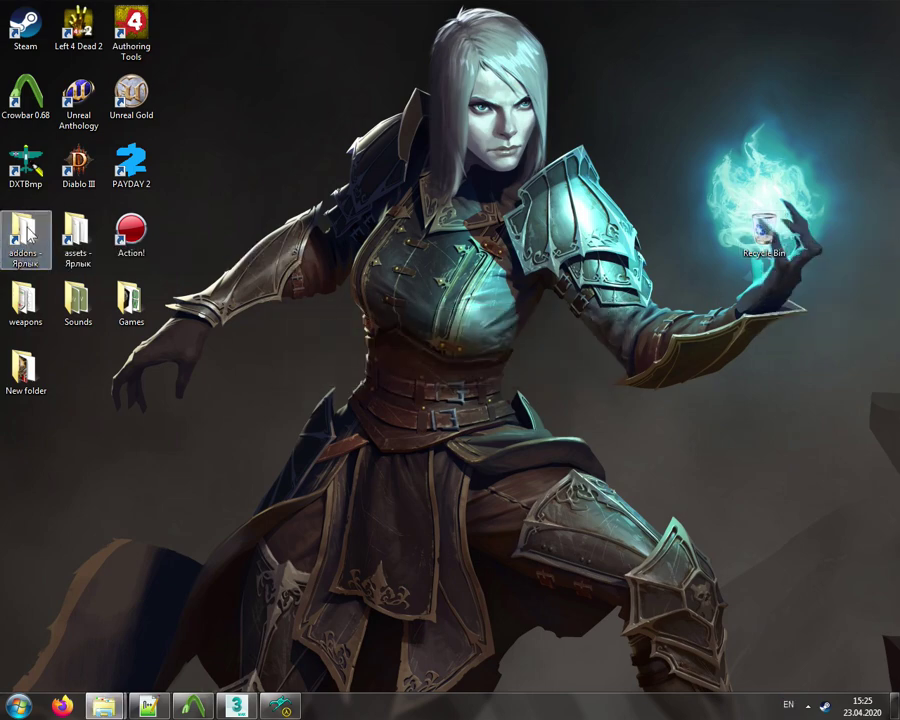
click(550, 57)
double_click(490, 219)
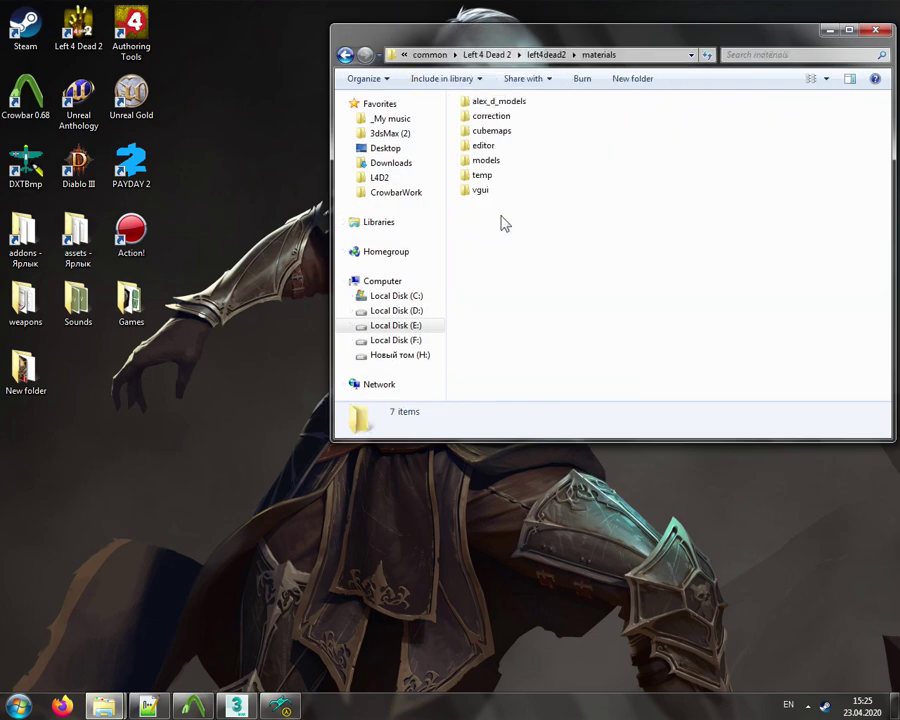
double_click(500, 103)
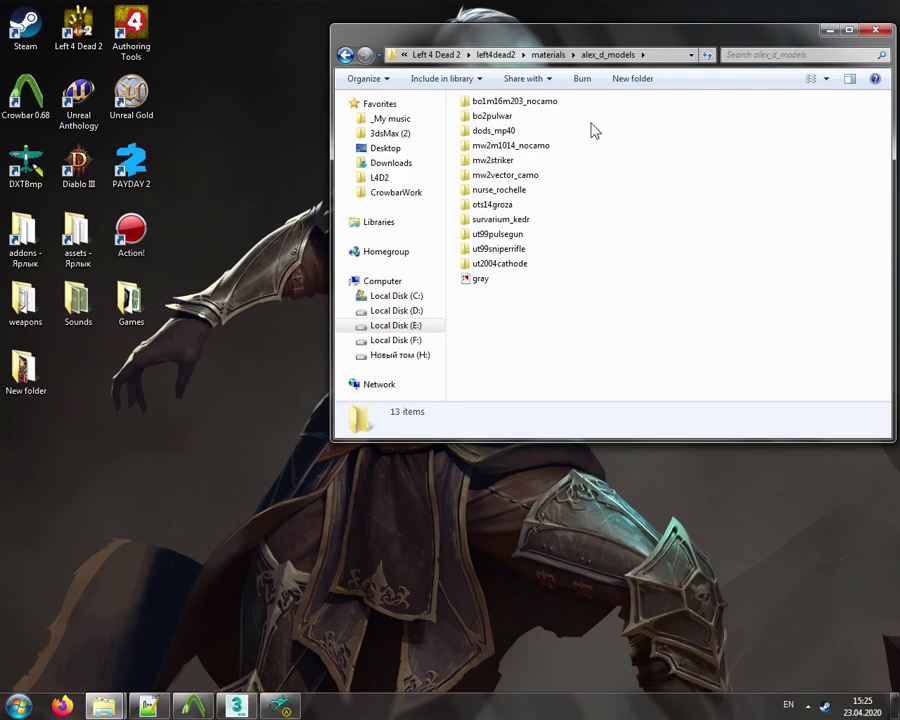
- Inspect the mw2_eotech_d texture in the mw2m1014_nocamo folder, close it and return to alex_d_models
double_click(520, 146)
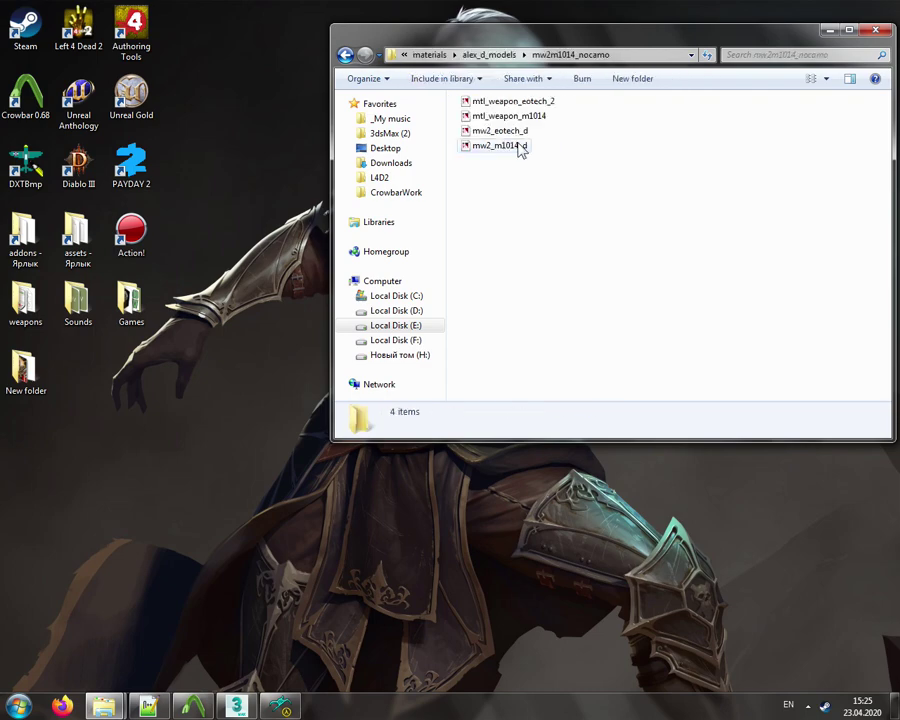
click(503, 132)
double_click(505, 133)
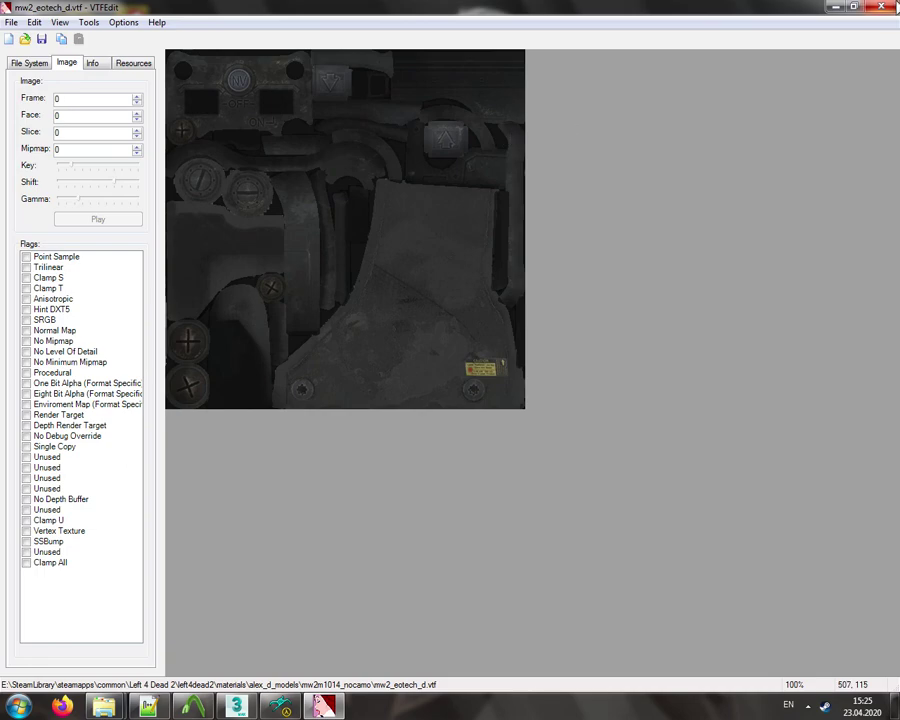
click(893, 8)
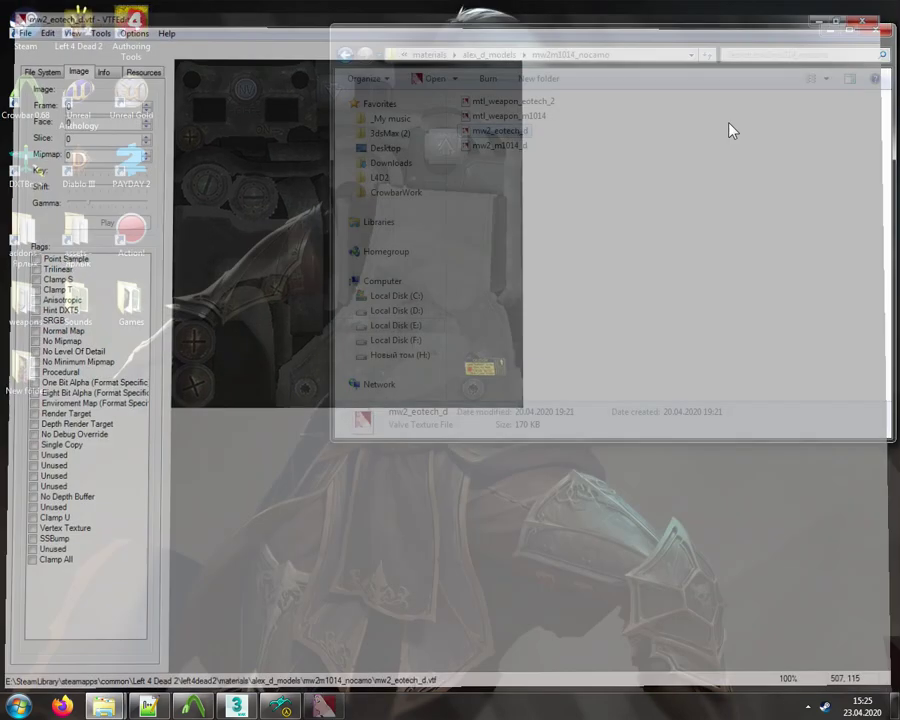
click(502, 58)
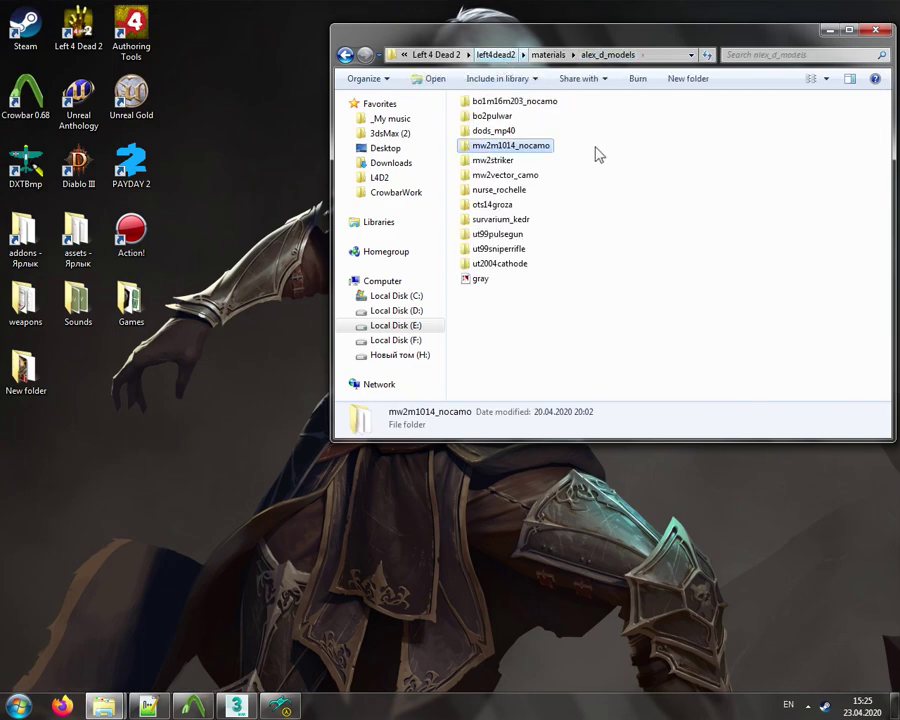
- Open the materials\alex_d_models\mw2m1014 folder of gun_spas_mw2m1014 under L4D2\Compiles - firearms
click(379, 177)
double_click(519, 236)
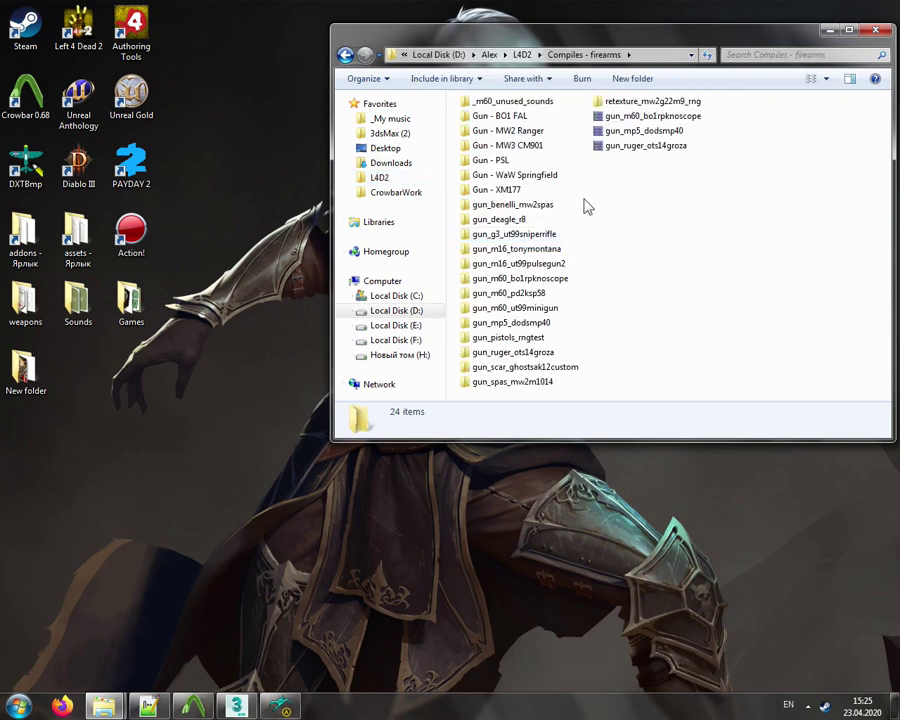
double_click(538, 384)
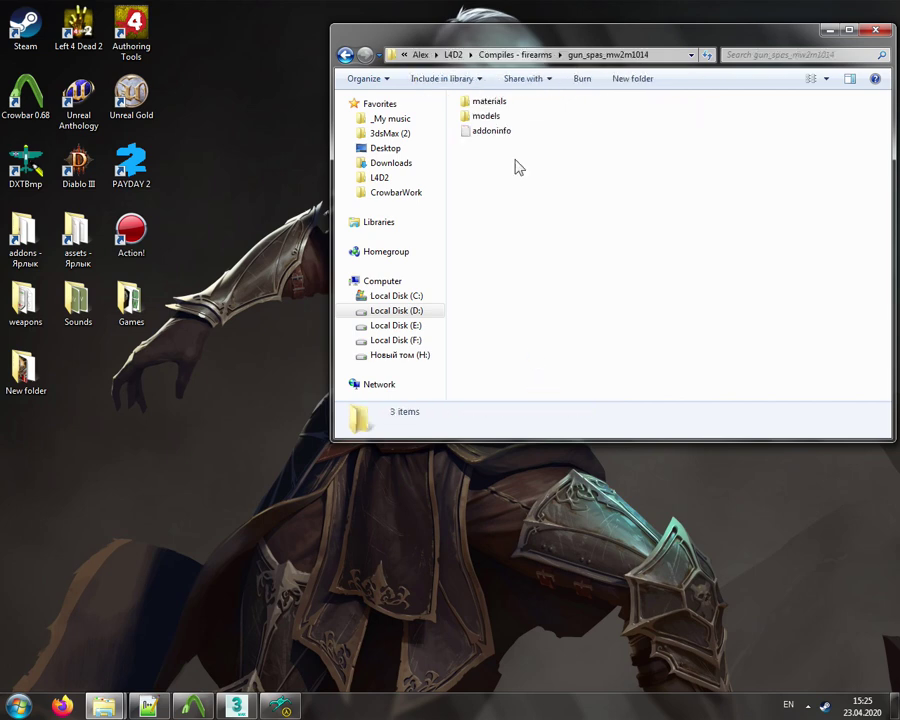
click(484, 104)
double_click(484, 104)
double_click(484, 104)
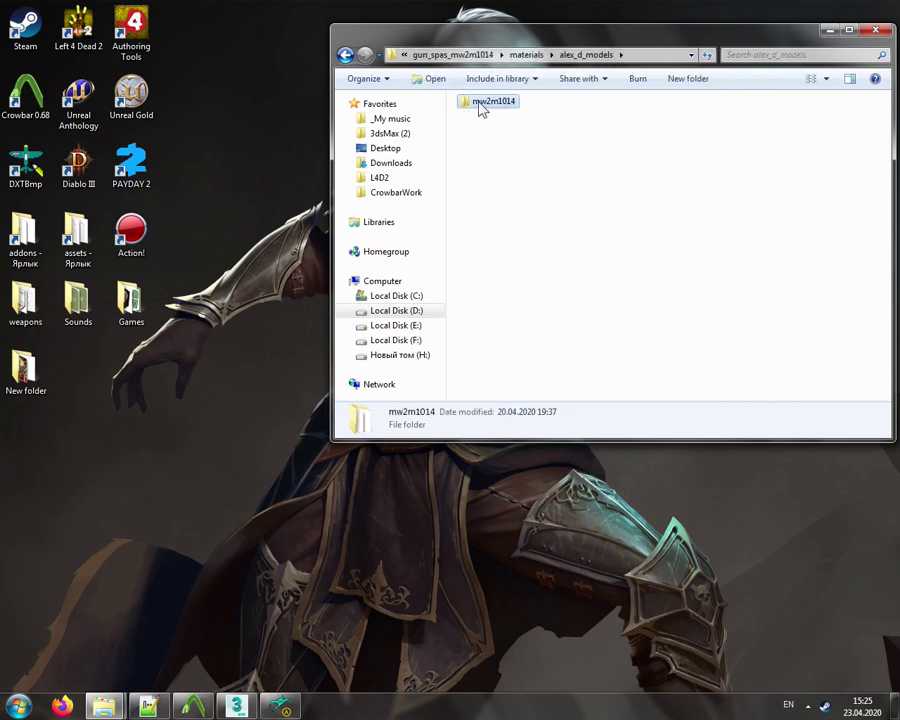
double_click(484, 104)
- Copy the six EOTech material and texture files from the mw2m1014 folder and close its window
click(486, 102)
drag(582, 104, 518, 192)
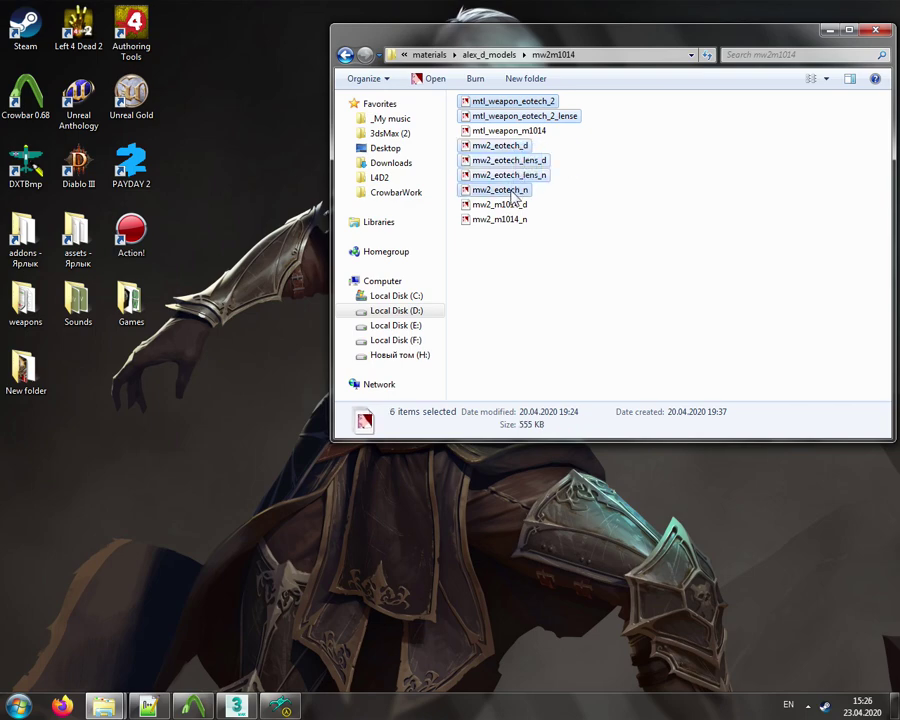
right_click(514, 150)
click(566, 300)
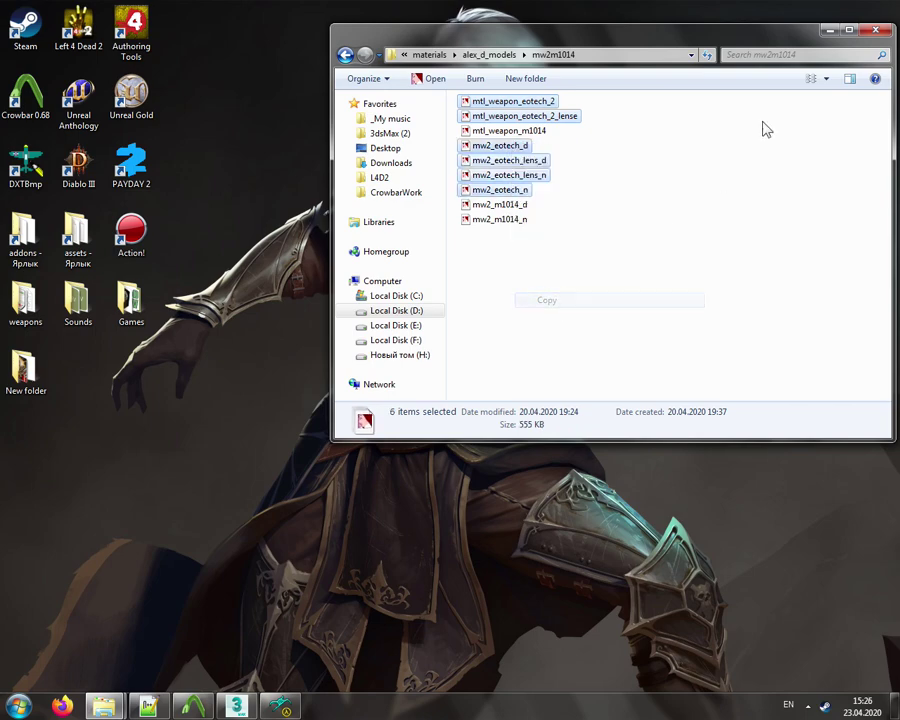
click(875, 28)
- Paste the copied EOTech files into the game's materials\alex_d_models\mw2striker folder
click(108, 705)
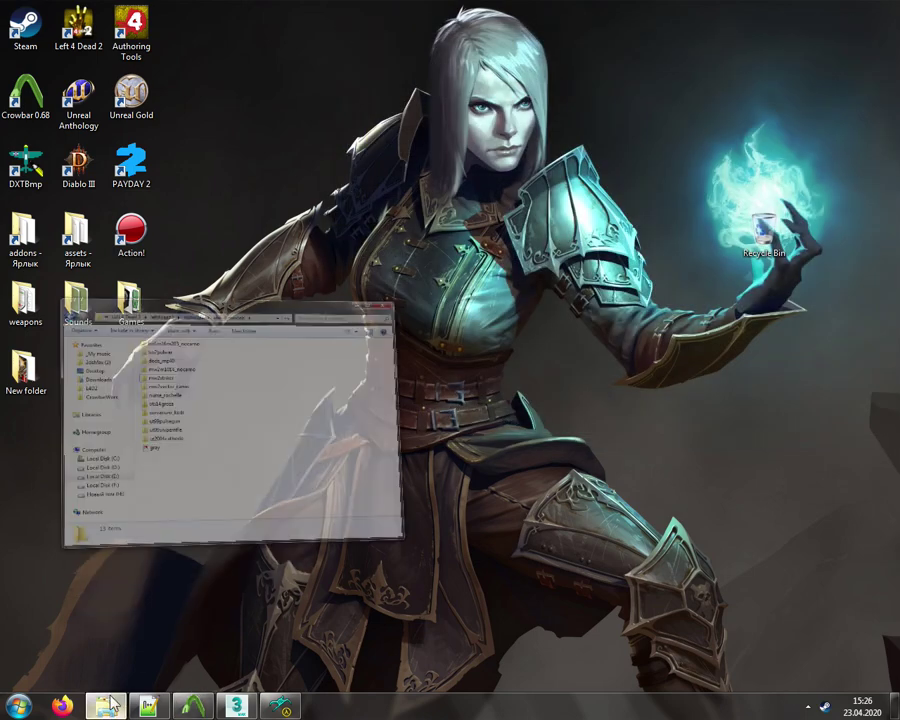
click(199, 173)
double_click(199, 173)
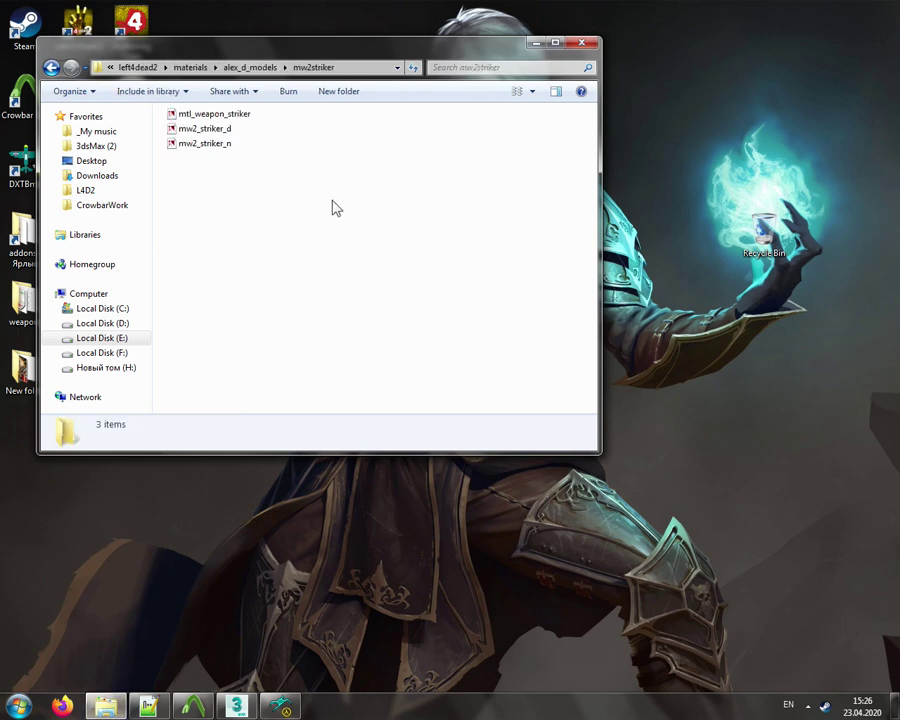
right_click(332, 196)
click(382, 291)
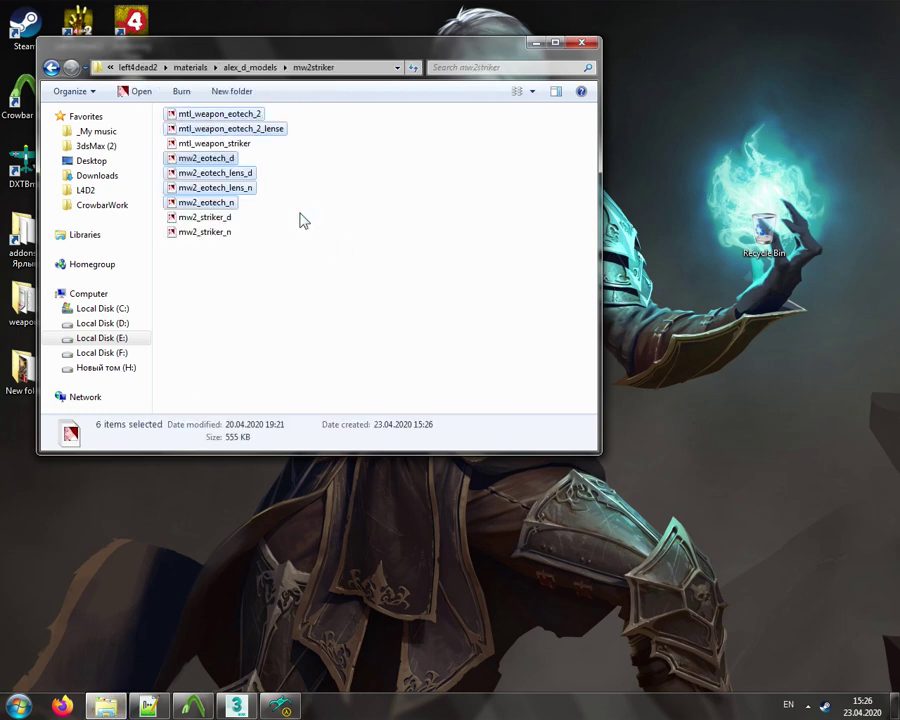
click(304, 220)
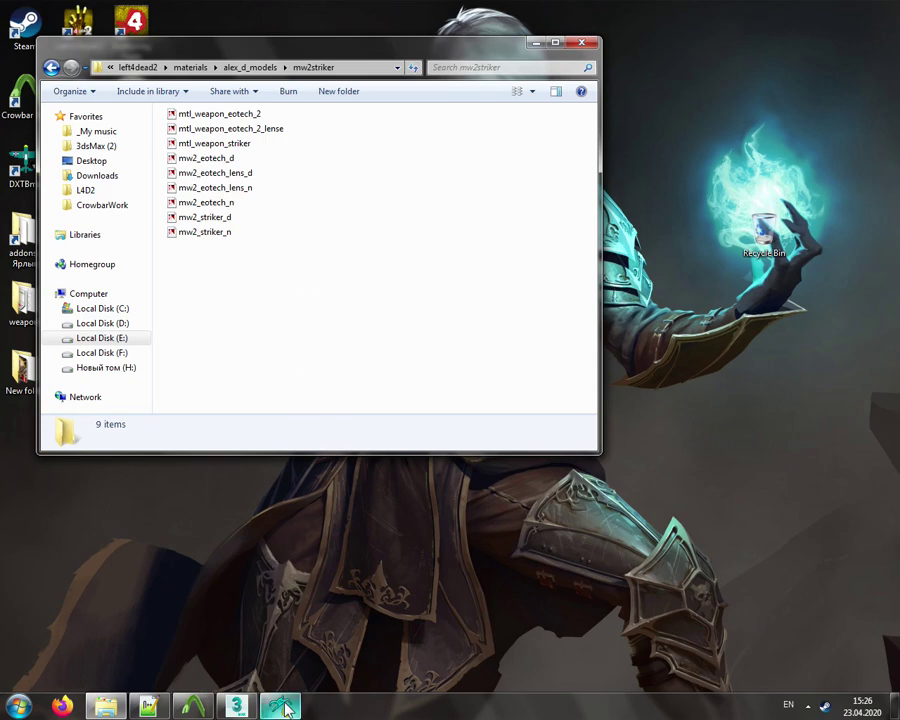
- Refresh the shotgun model in the model viewer to check the sight's textures, then minimize the viewer
click(280, 610)
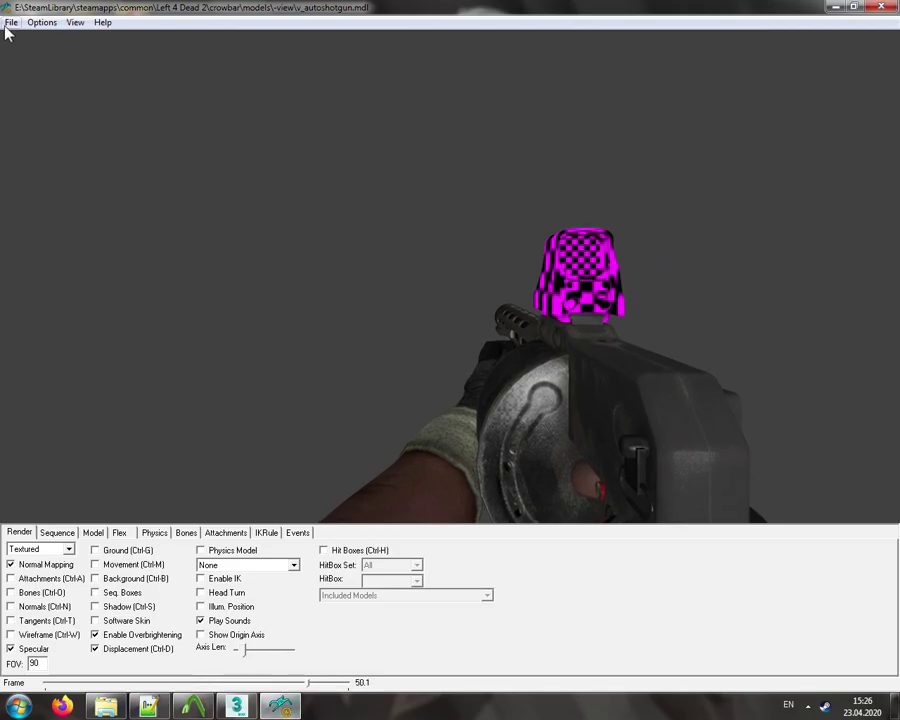
click(11, 22)
click(32, 70)
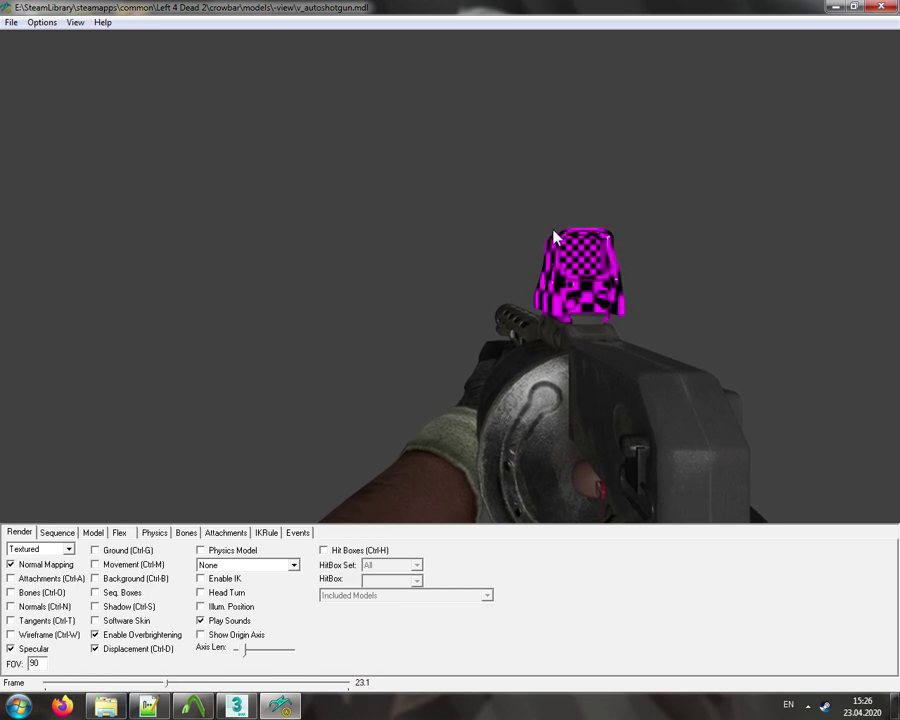
click(836, 7)
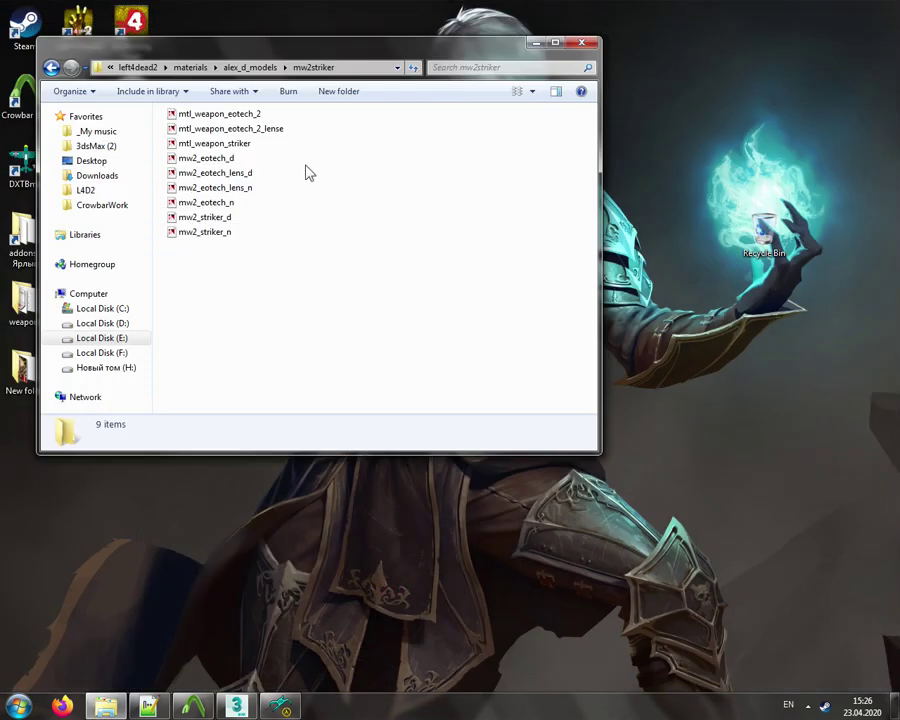
- In mtl_weapon_eotech_2.vmt, change the $baseTexture and $bumpmap folder to mw2striker, then save and close the file
click(246, 117)
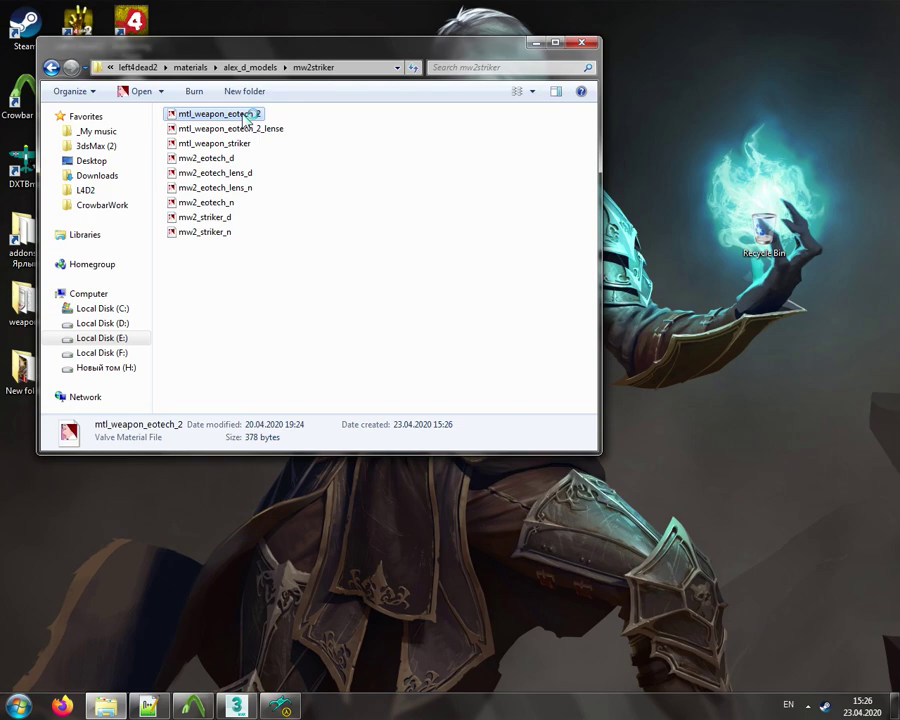
double_click(246, 117)
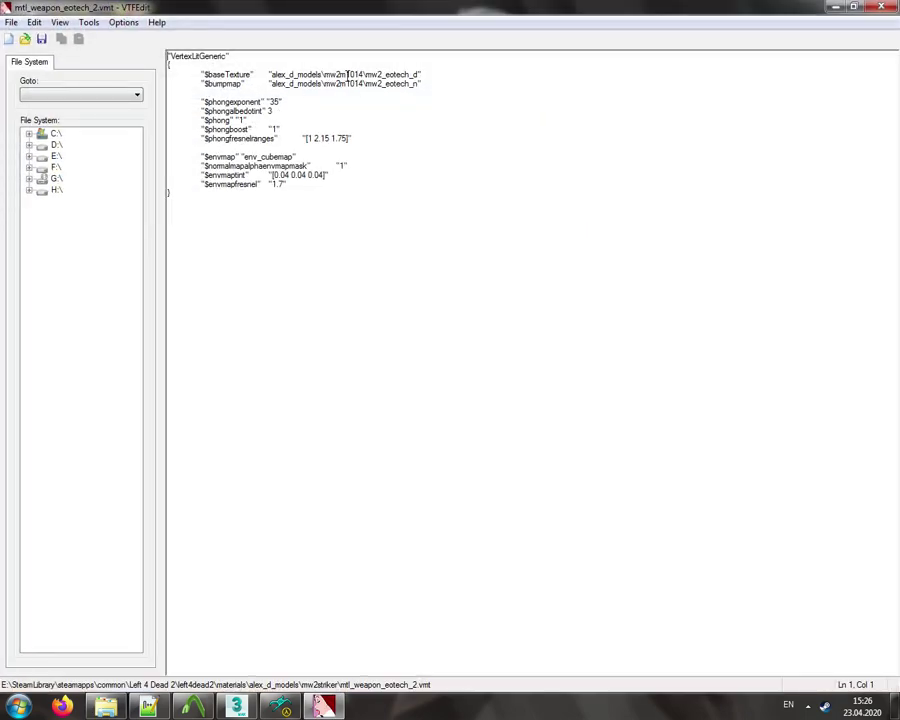
double_click(335, 75)
text(mw2strike)
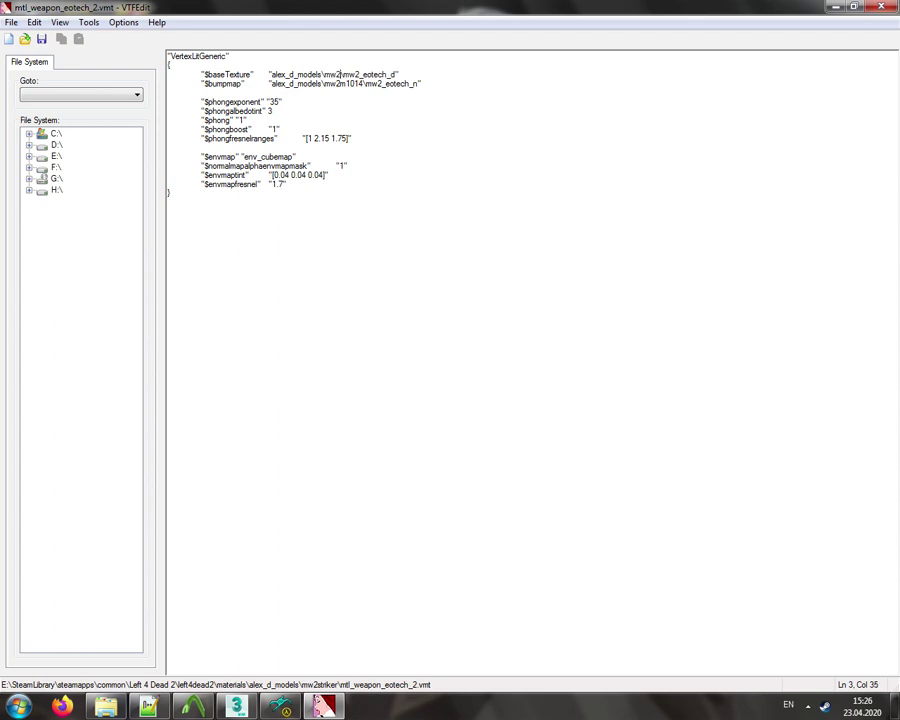
text(r)
double_click(348, 74)
double_click(344, 84)
key(ctrl+v)
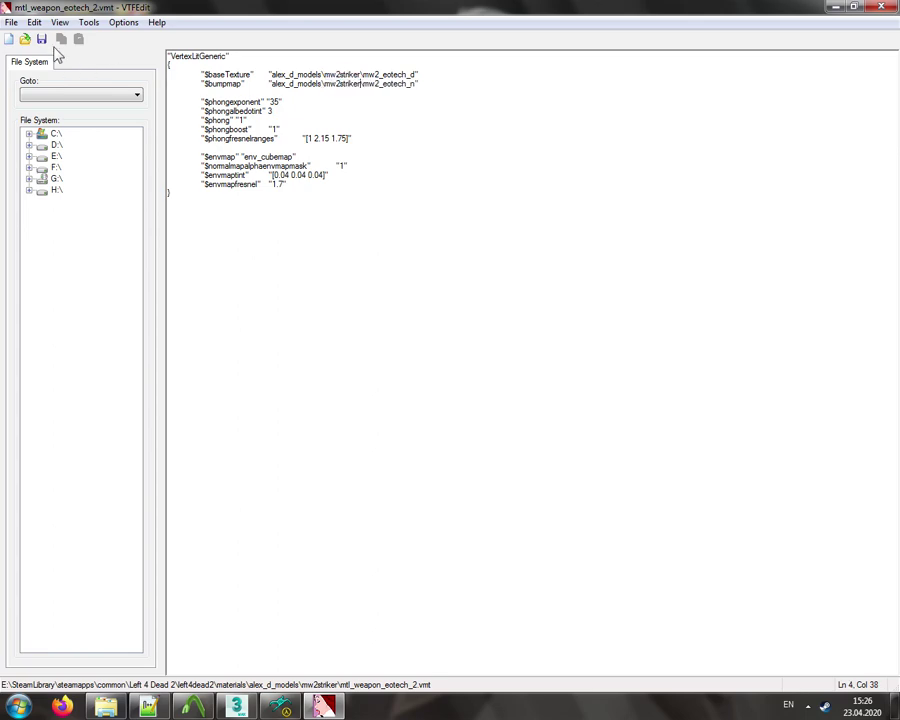
click(885, 6)
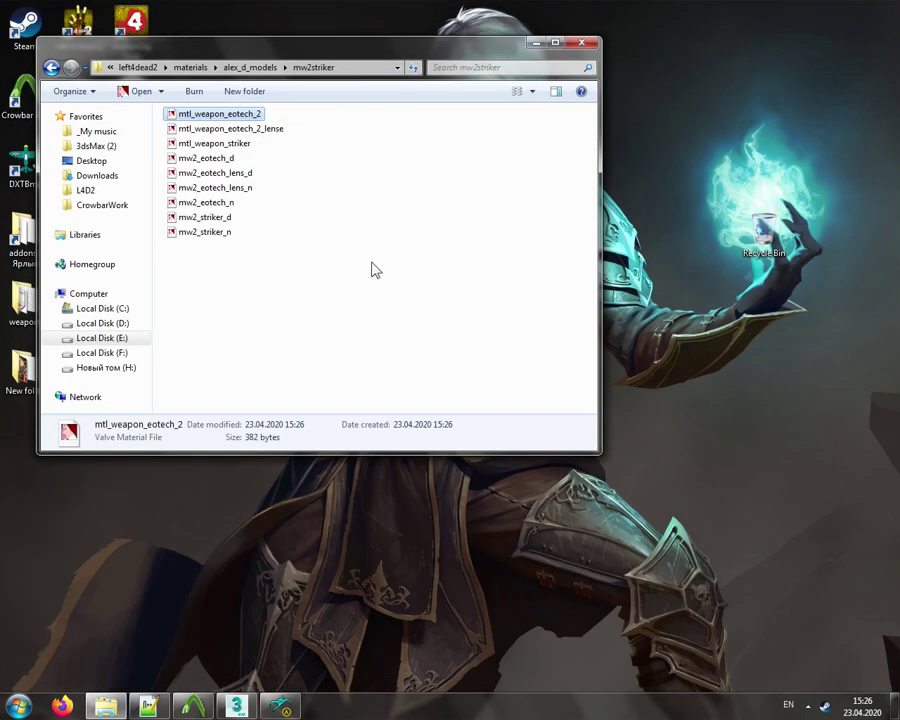
click(246, 131)
double_click(246, 131)
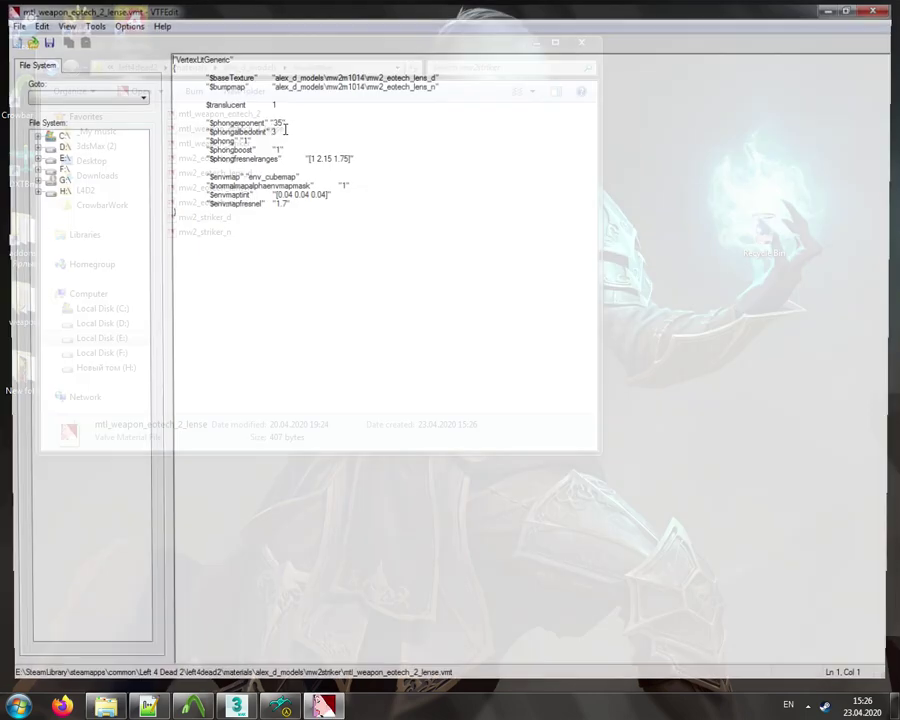
key(alt+F4)
- Copy the folder name mw2striker from the $baseTexture path in mtl_weapon_eotech_2.vmt and close the file
click(212, 114)
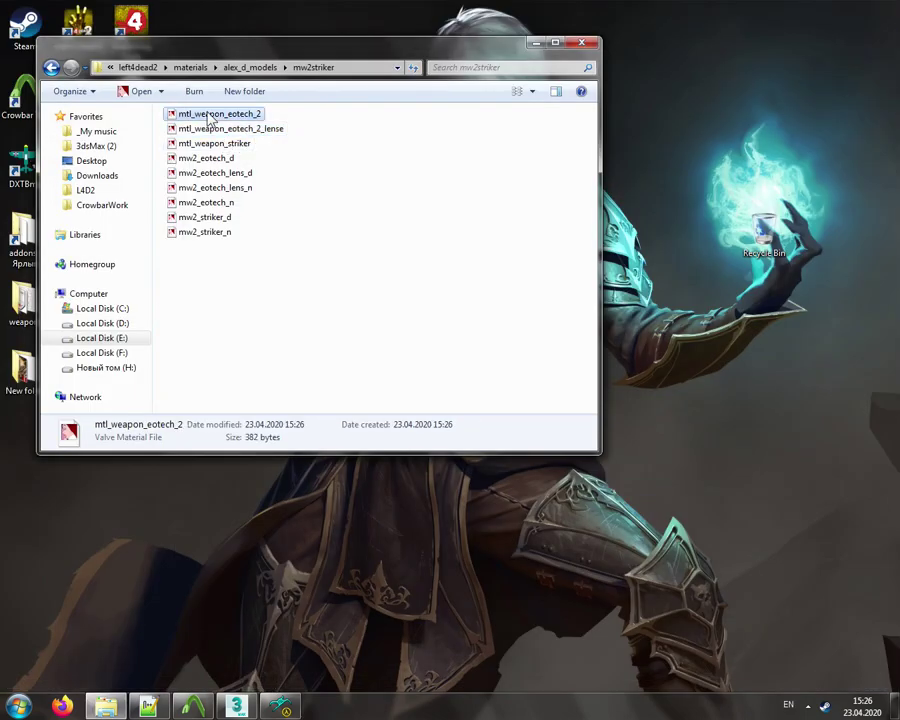
double_click(210, 116)
double_click(342, 74)
key(ctrl+c)
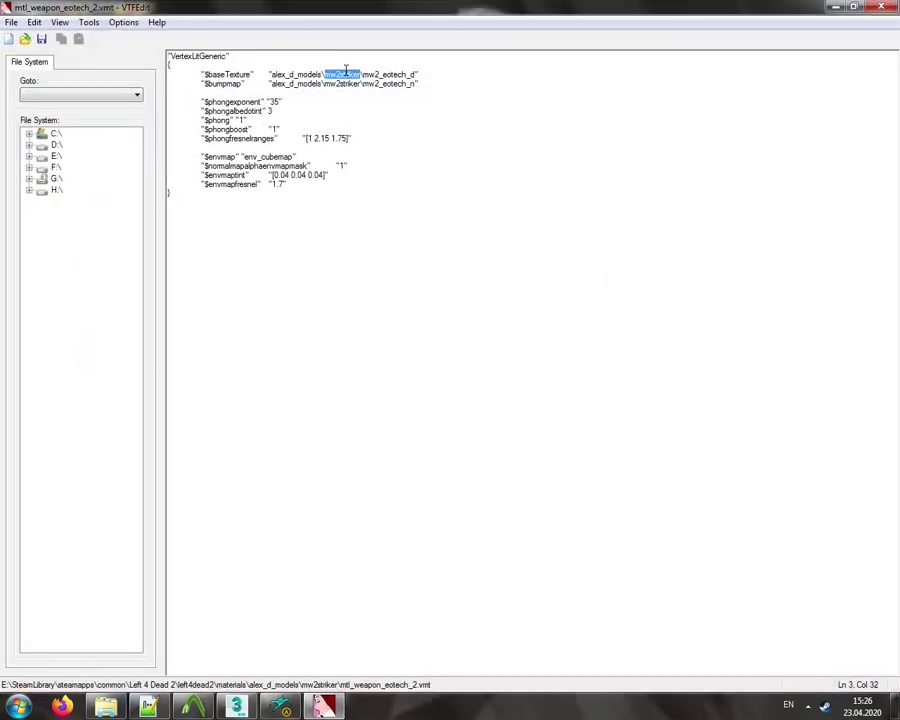
key(alt+F4)
- In mtl_weapon_eotech_2_lense.vmt, replace the $baseTexture and $bumpmap folder with the copied name mw2striker, then save and close the file
double_click(262, 128)
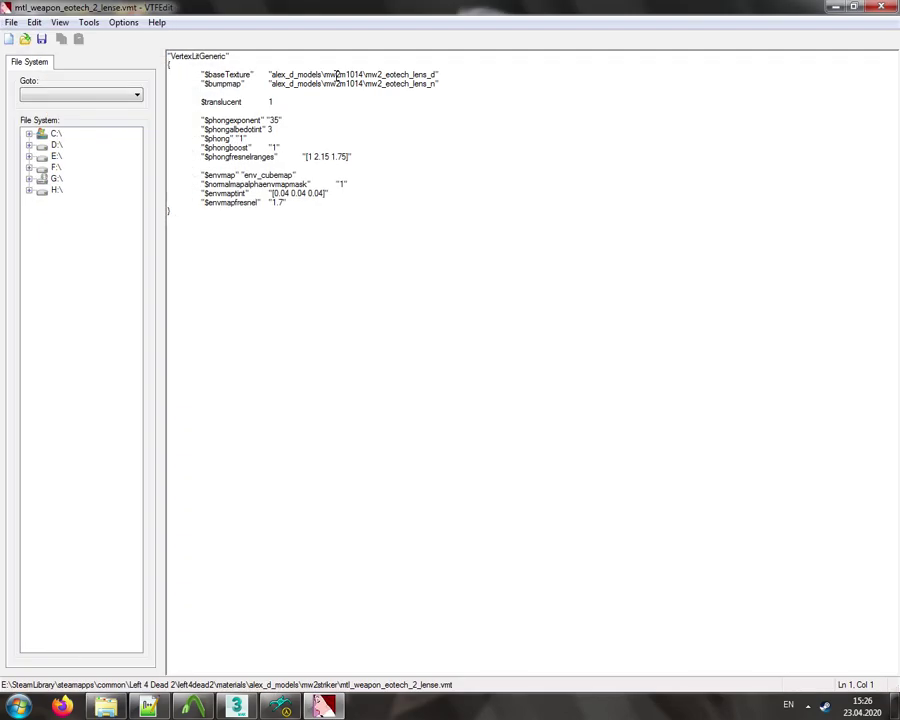
double_click(342, 74)
key(ctrl+v)
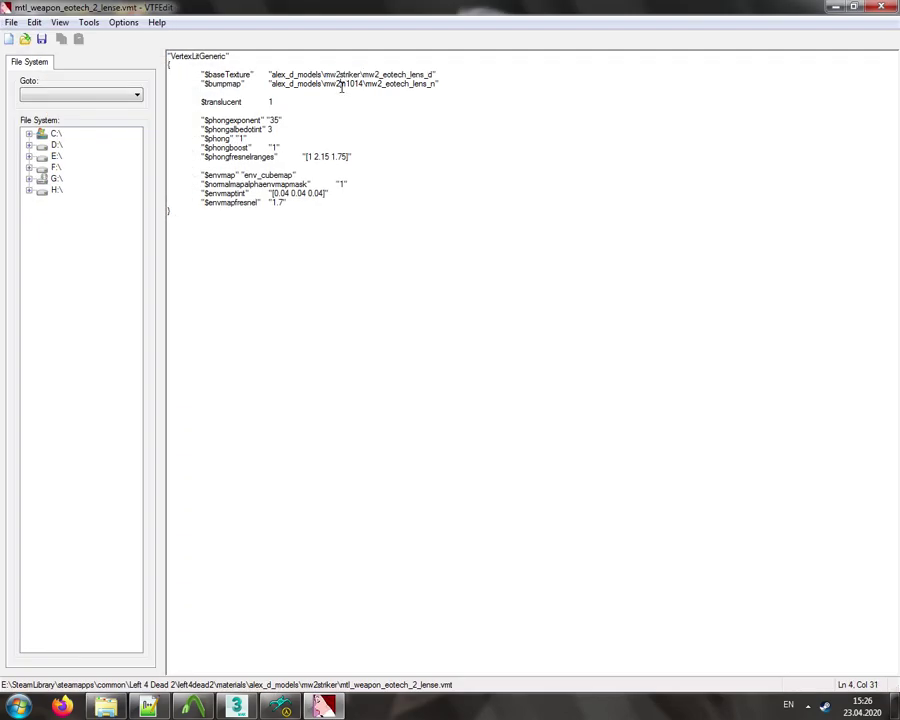
double_click(342, 83)
key(ctrl+v)
click(41, 39)
key(alt+F4)
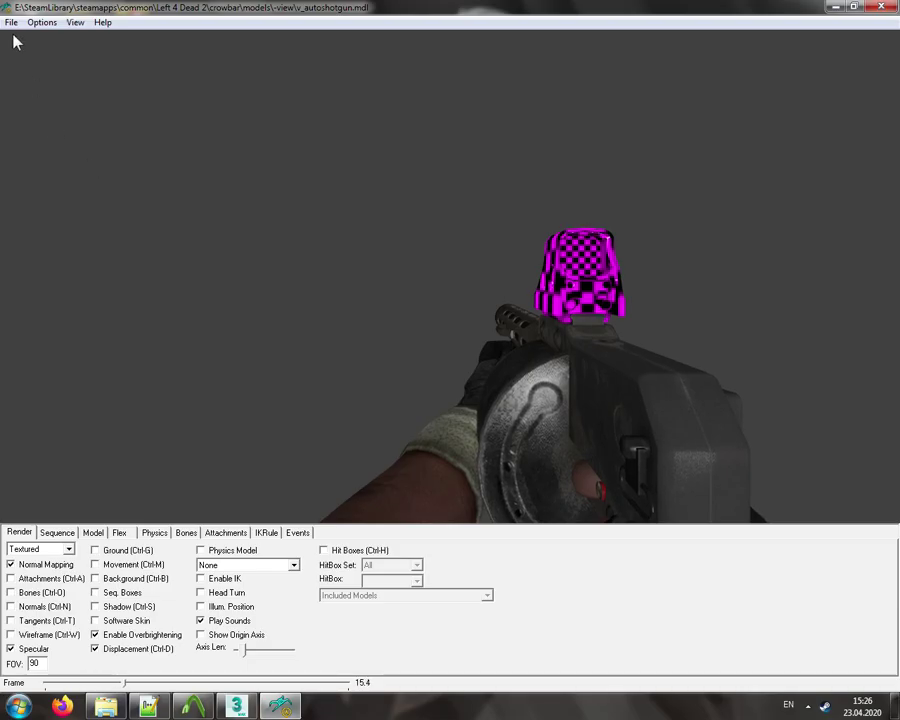
- Refresh the v_autoshotgun model in the model viewer to check the sight and lens textures, then minimize the viewer
click(12, 22)
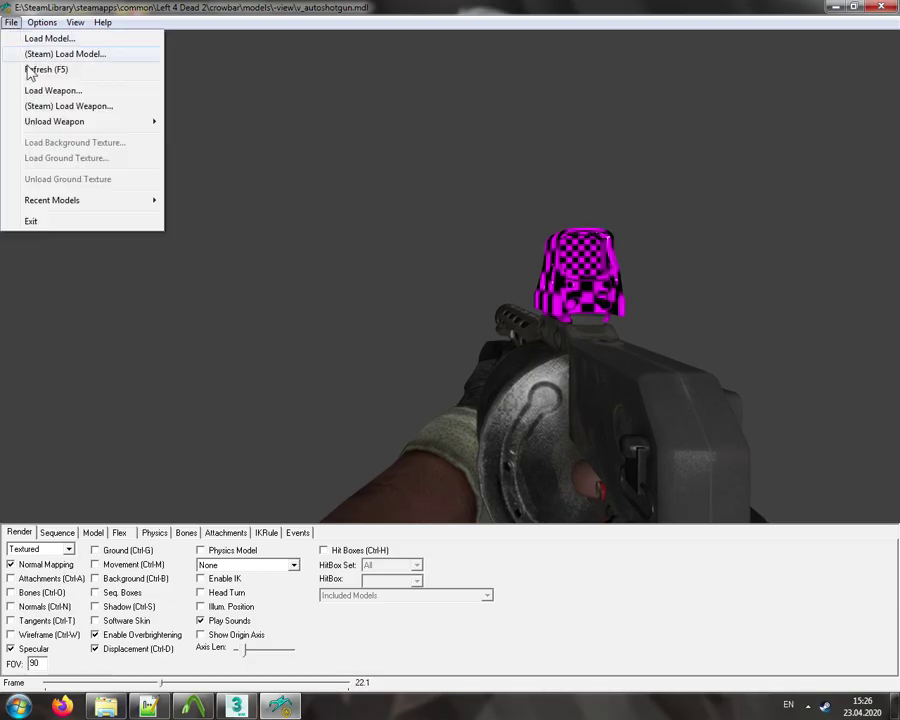
click(28, 73)
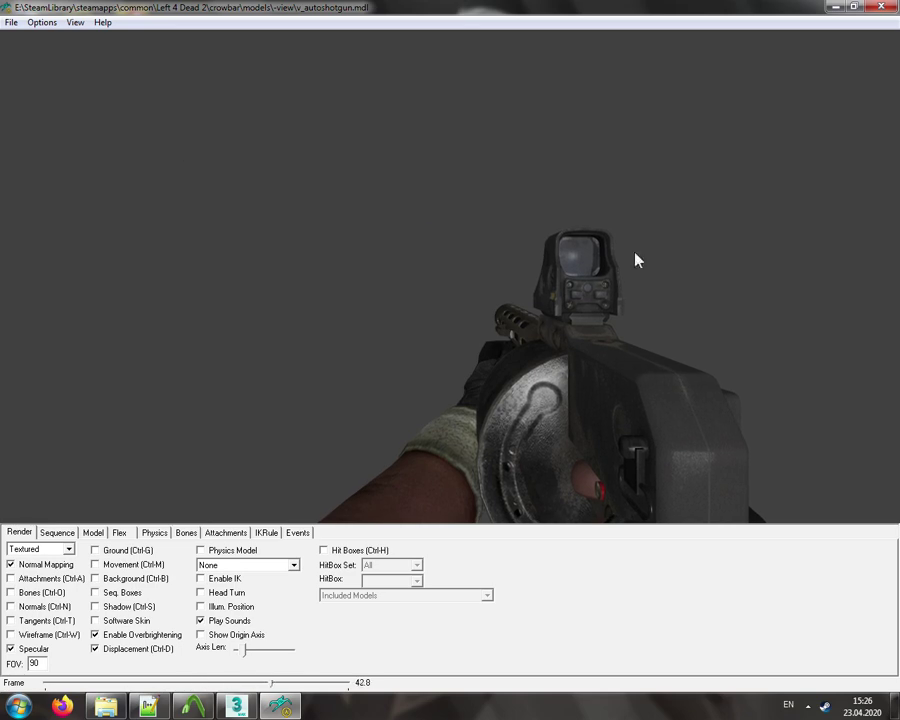
click(835, 8)
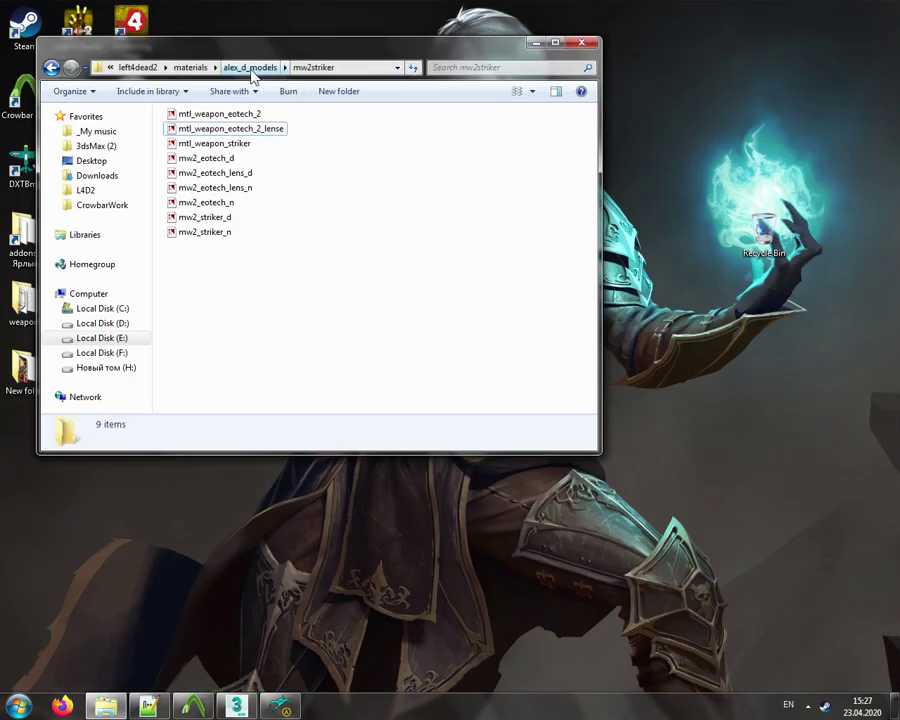
- Go up to the alex_d_models folder, view the mw2_vector_d texture inside mw2vector_camo, then close it
click(251, 70)
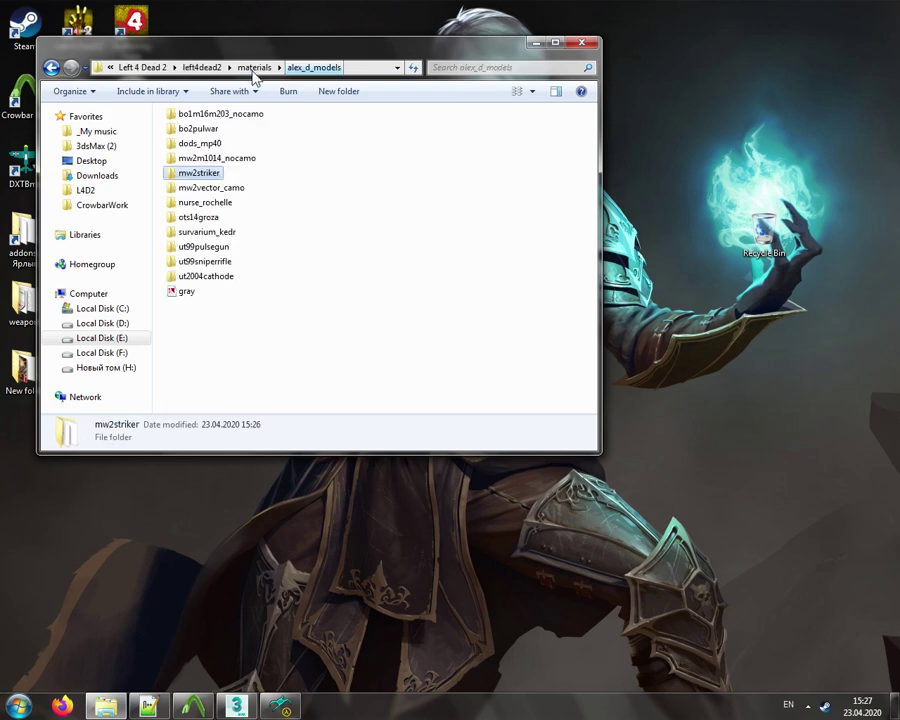
click(235, 159)
click(216, 188)
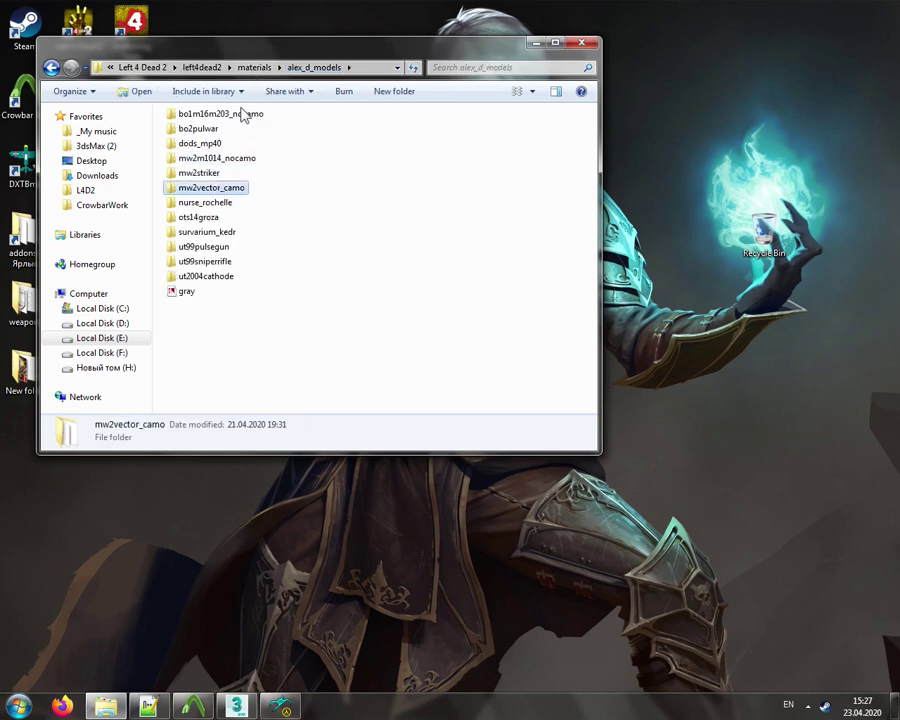
click(256, 114)
click(232, 160)
click(324, 189)
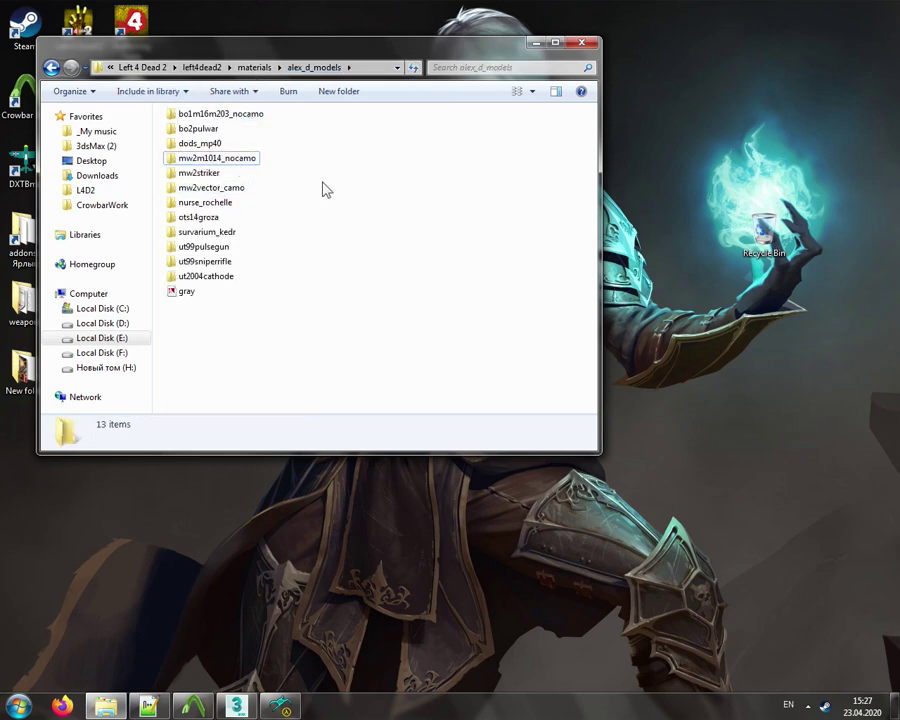
double_click(236, 189)
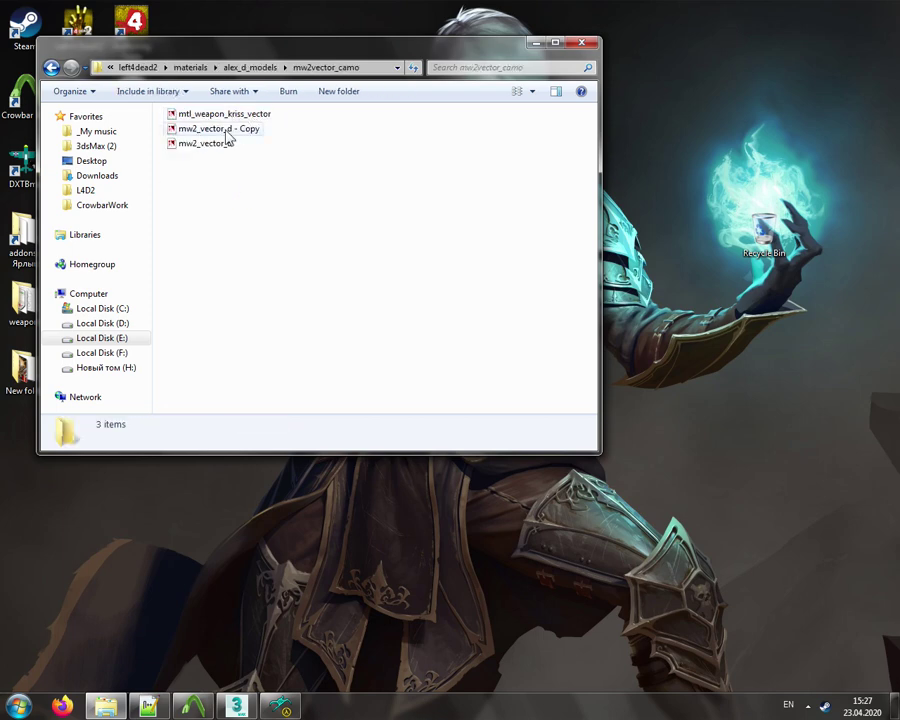
double_click(224, 144)
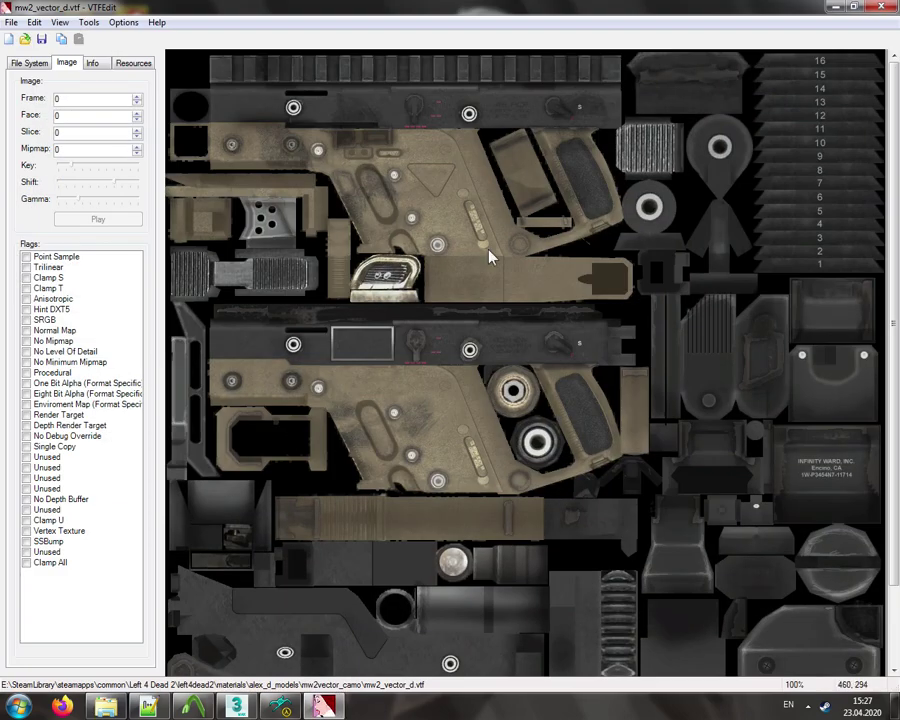
click(881, 7)
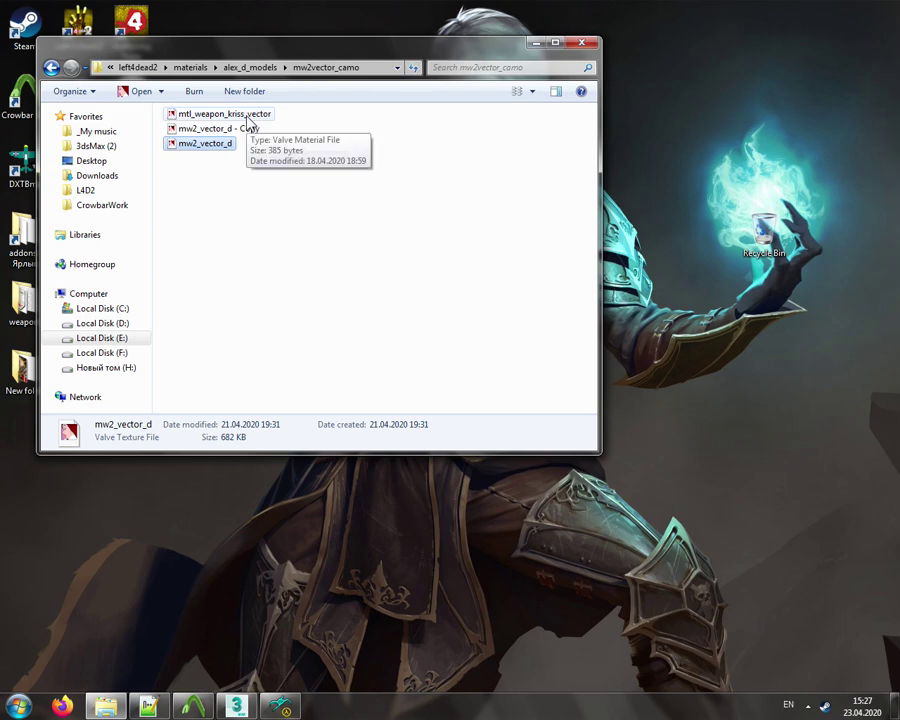
- Examine the $baseTexture and $bumpmap paths and the shading parameters in mtl_weapon_kriss_vector.vmt, then close the file
double_click(246, 115)
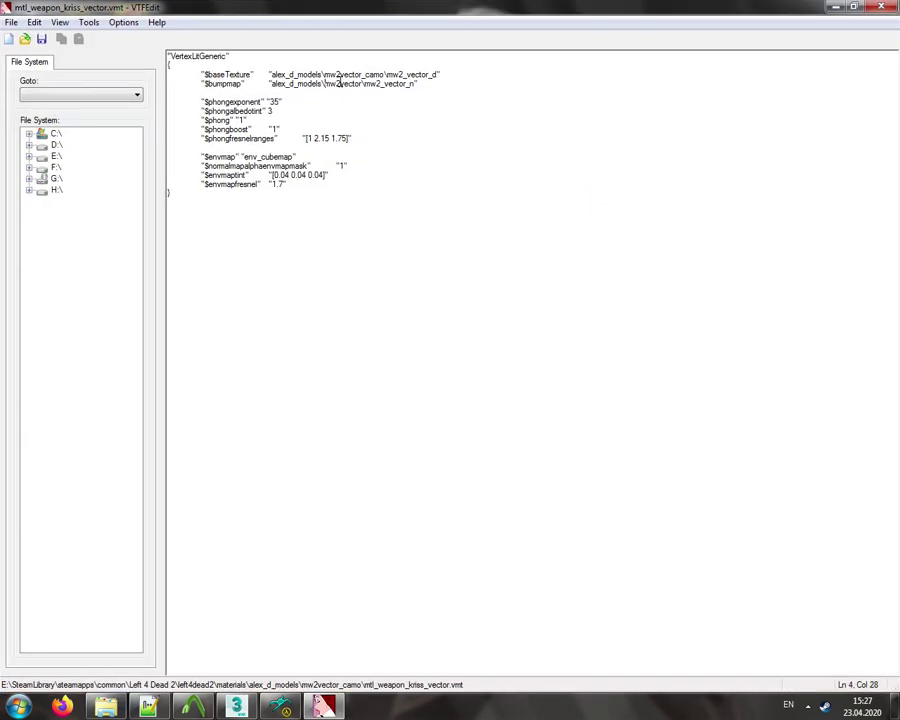
drag(324, 84, 410, 84)
drag(168, 101, 346, 185)
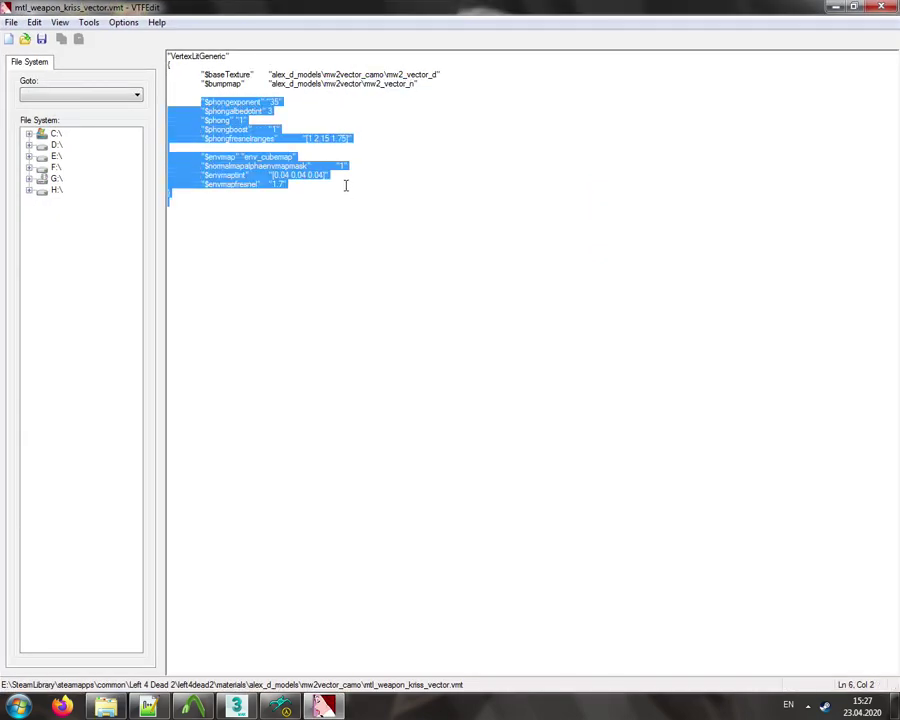
click(363, 150)
drag(324, 84, 382, 75)
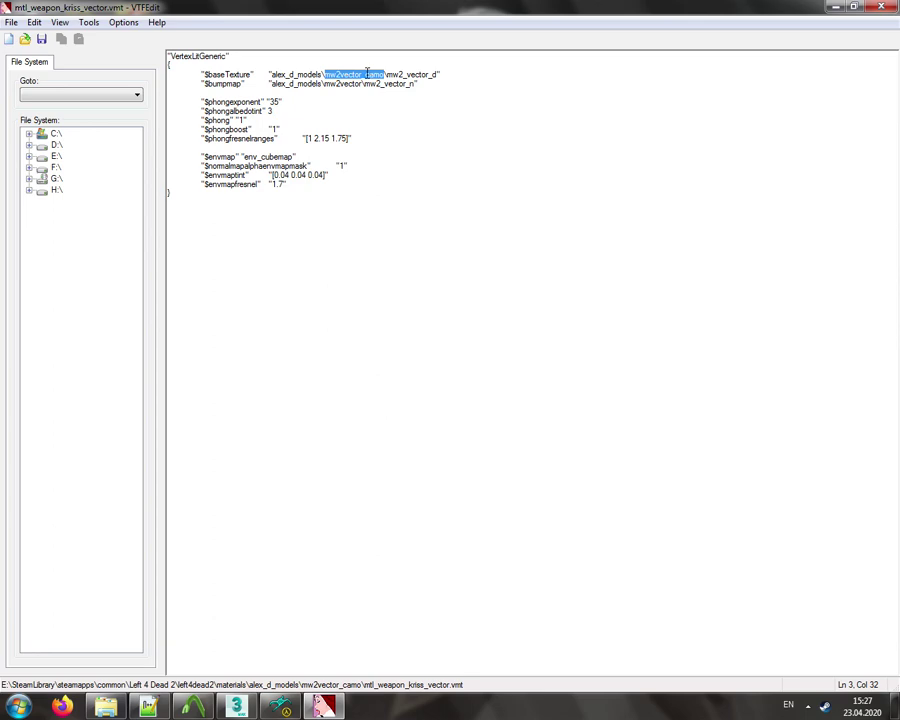
click(366, 74)
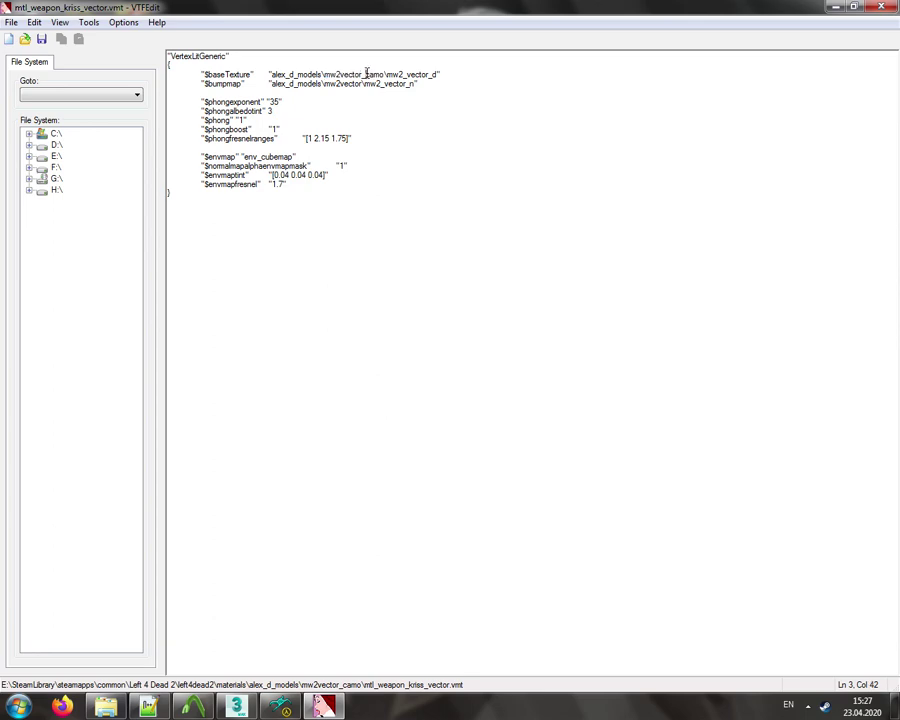
click(879, 8)
- Duplicate the mw2striker folder within alex_d_models and rename the copy mw2striker_camo
click(257, 67)
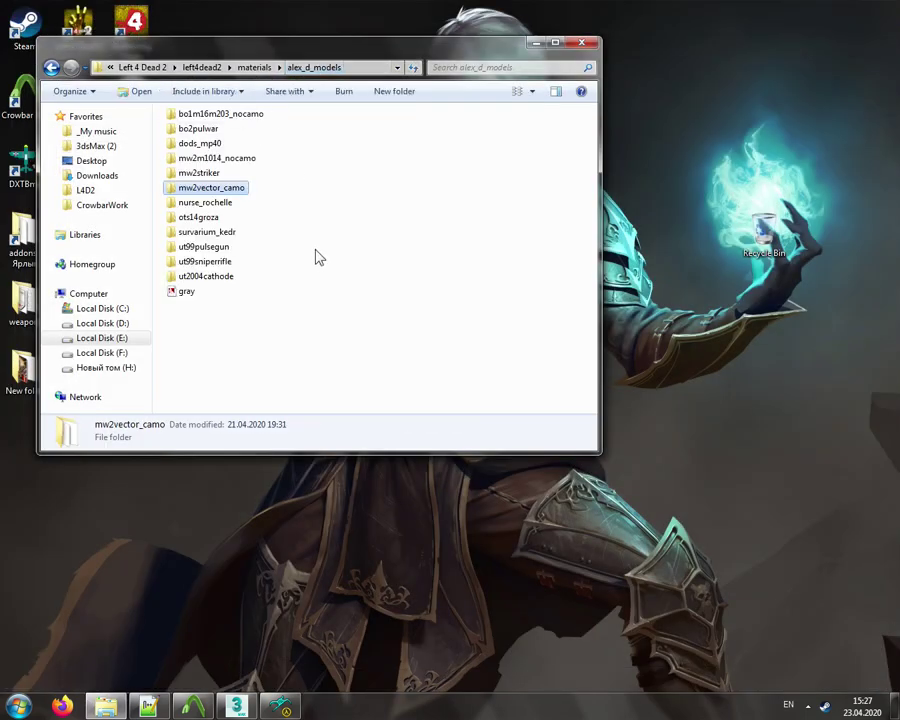
drag(205, 173, 358, 204)
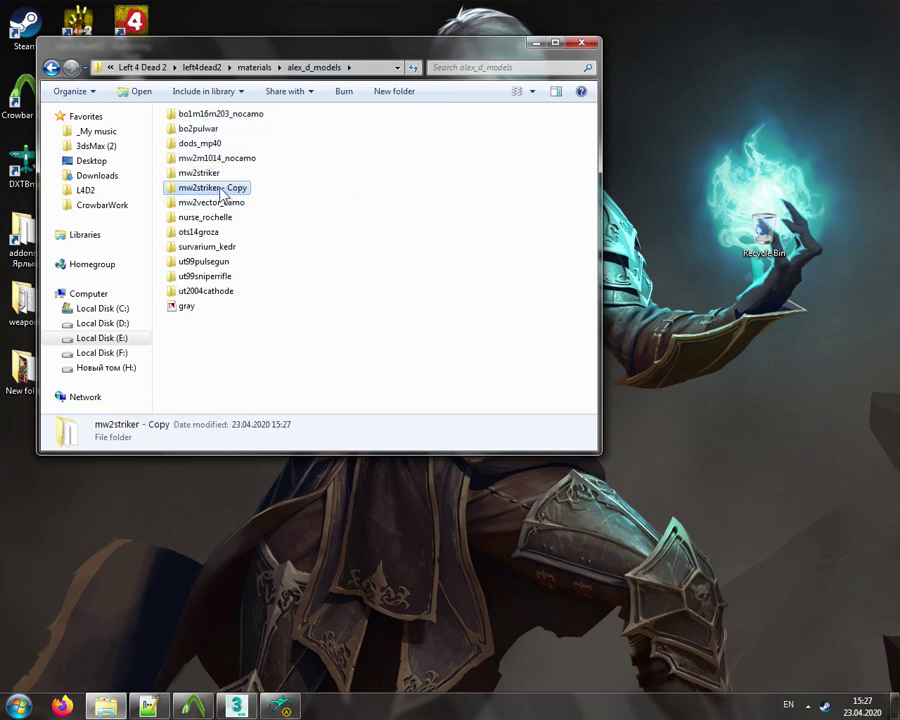
drag(220, 187, 306, 199)
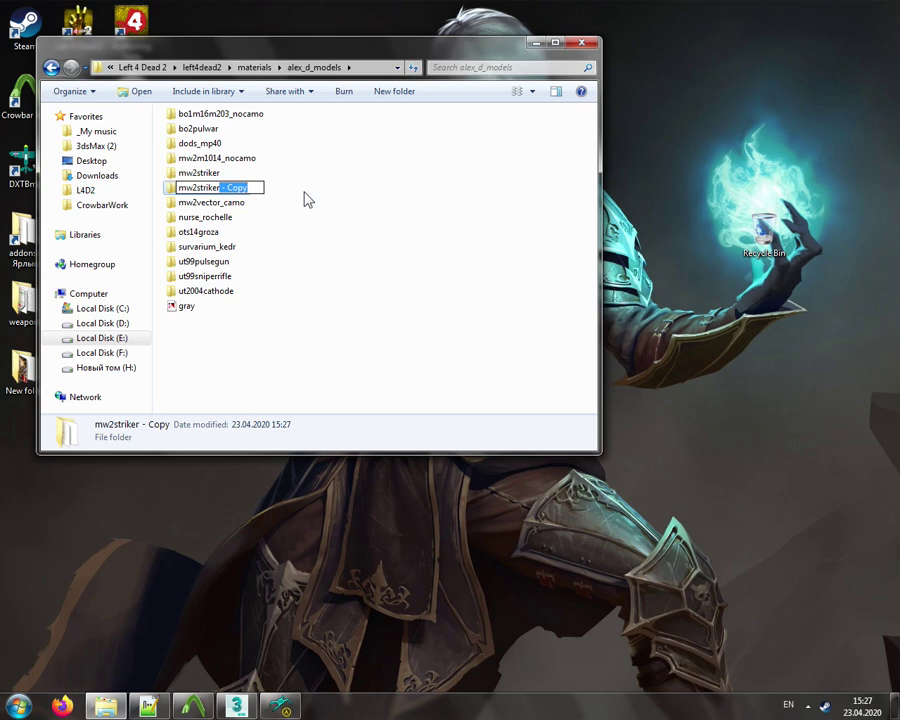
text(_camo)
key(Return)
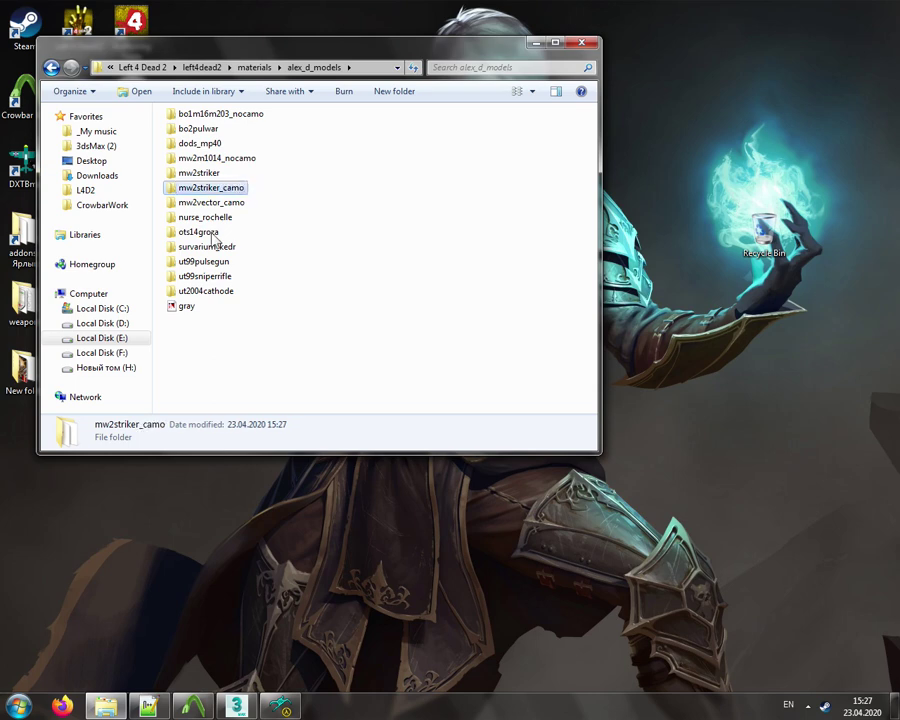
- From mw2striker_camo, delete mtl_weapon_eotech_2_lense, mw2_eotech_lens_d, mw2_eotech_lens_n, mw2_eotech_n and mw2_striker_n
double_click(210, 188)
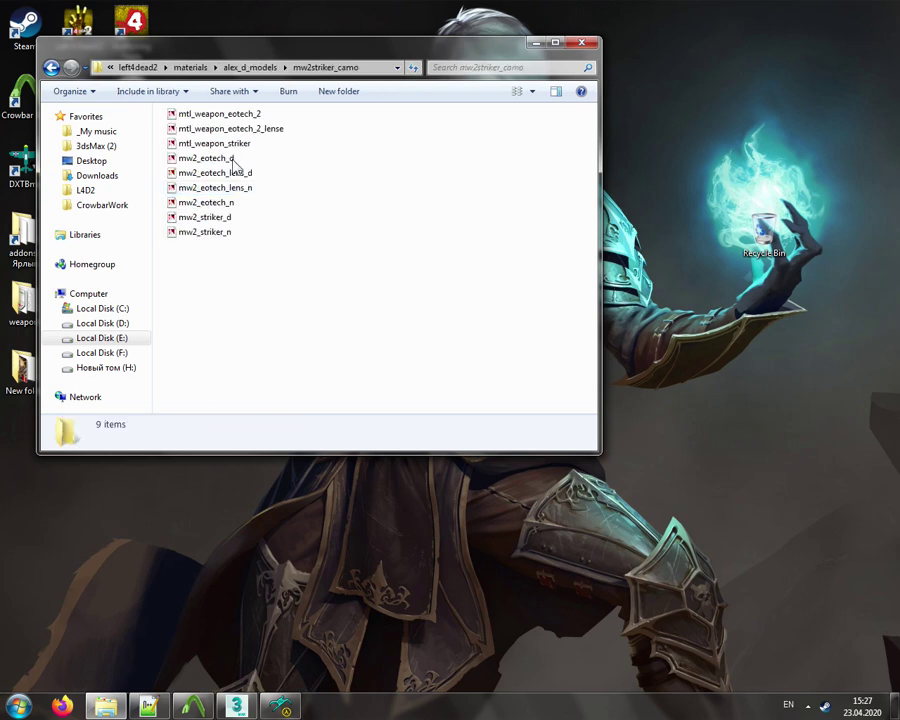
click(258, 131)
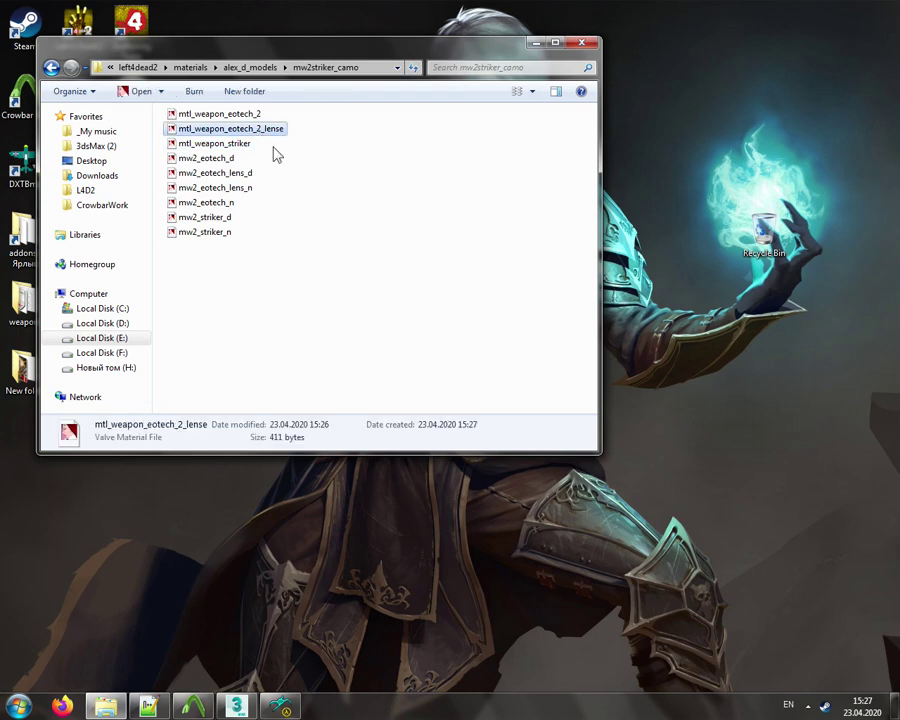
ctrl+click(245, 173)
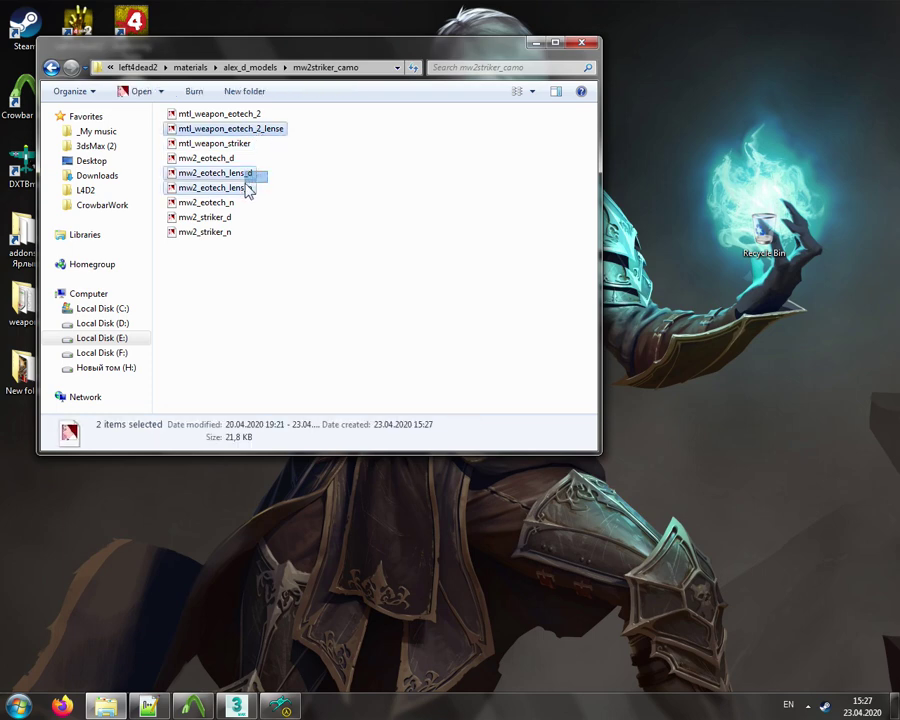
ctrl+click(247, 187)
ctrl+click(228, 203)
ctrl+click(230, 231)
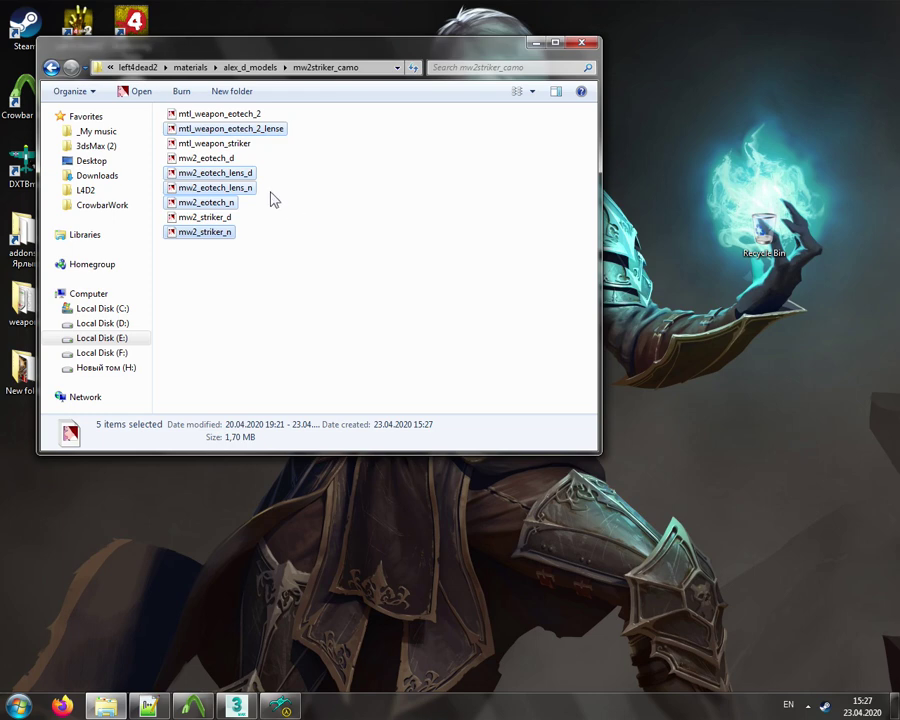
drag(236, 183, 758, 229)
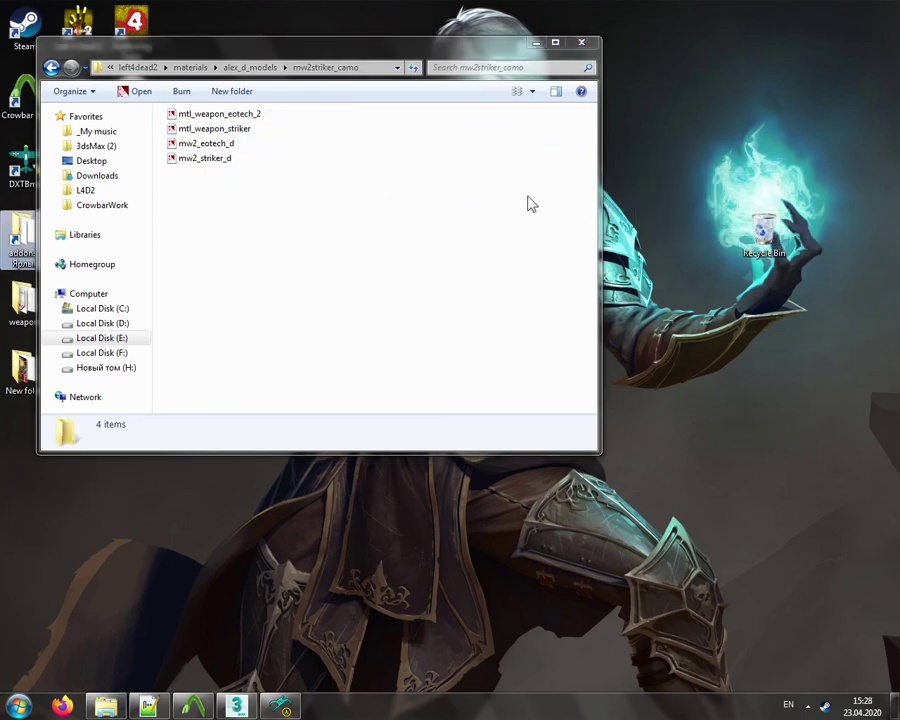
- In the camo folder's mtl_weapon_eotech_2.vmt, change the $baseTexture folder to mw2striker_camo, then save and close the file
drag(241, 150, 299, 176)
click(251, 121)
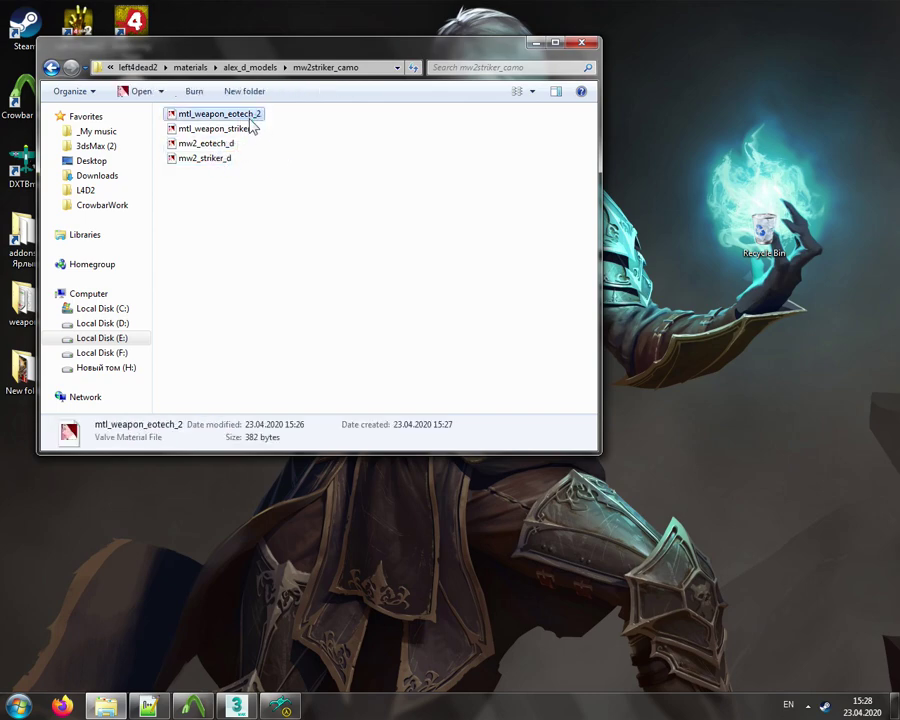
double_click(250, 120)
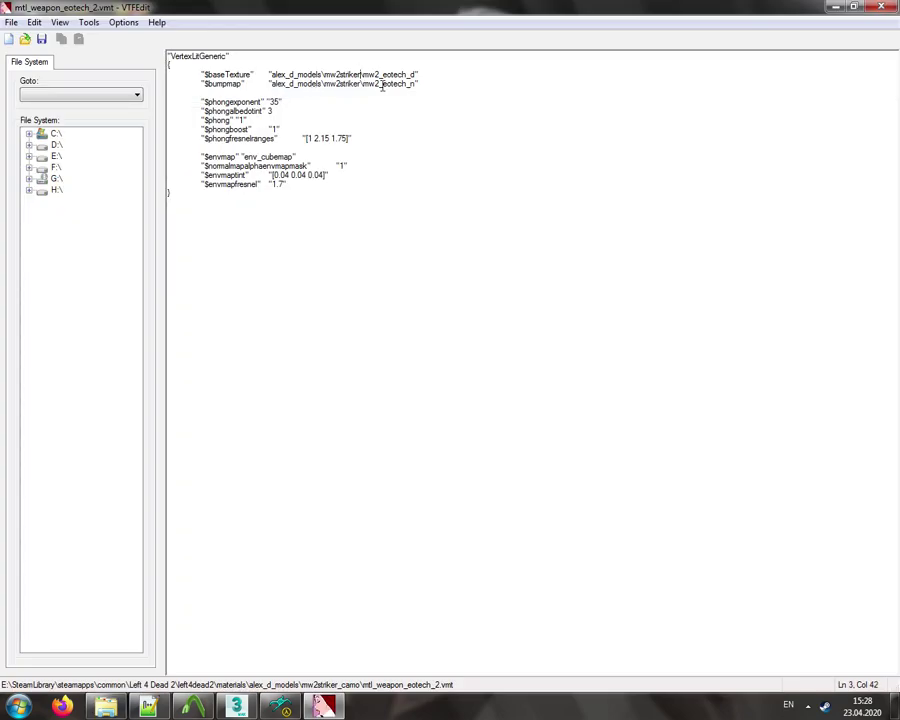
text(_camo)
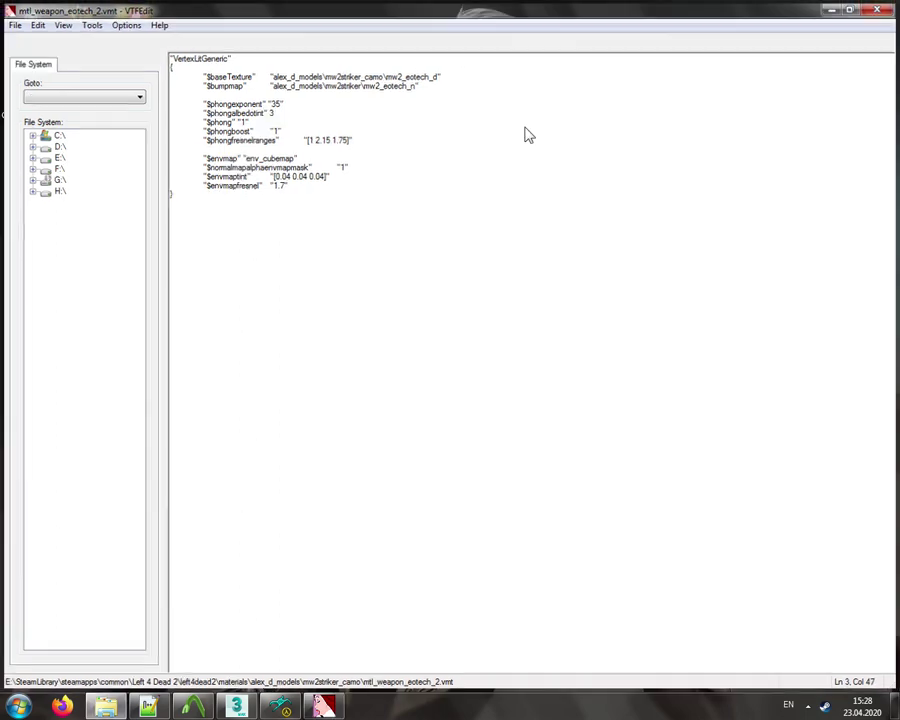
key(alt+F4)
- In the camo folder's mtl_weapon_striker.vmt, change the $baseTexture folder to mw2striker_camo, then save and close the file
click(214, 129)
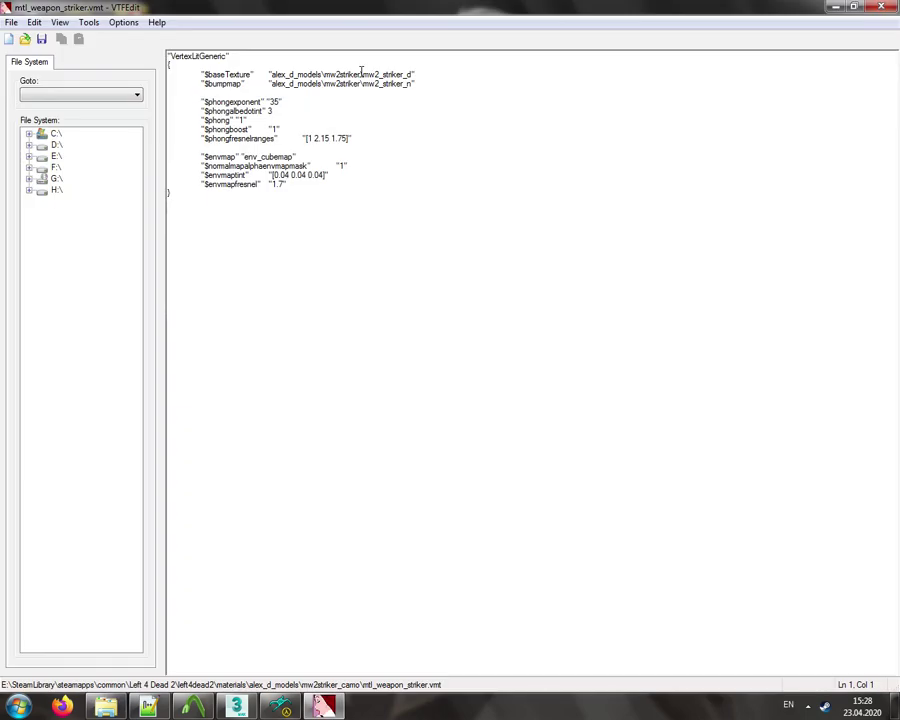
click(363, 75)
text(_camo)
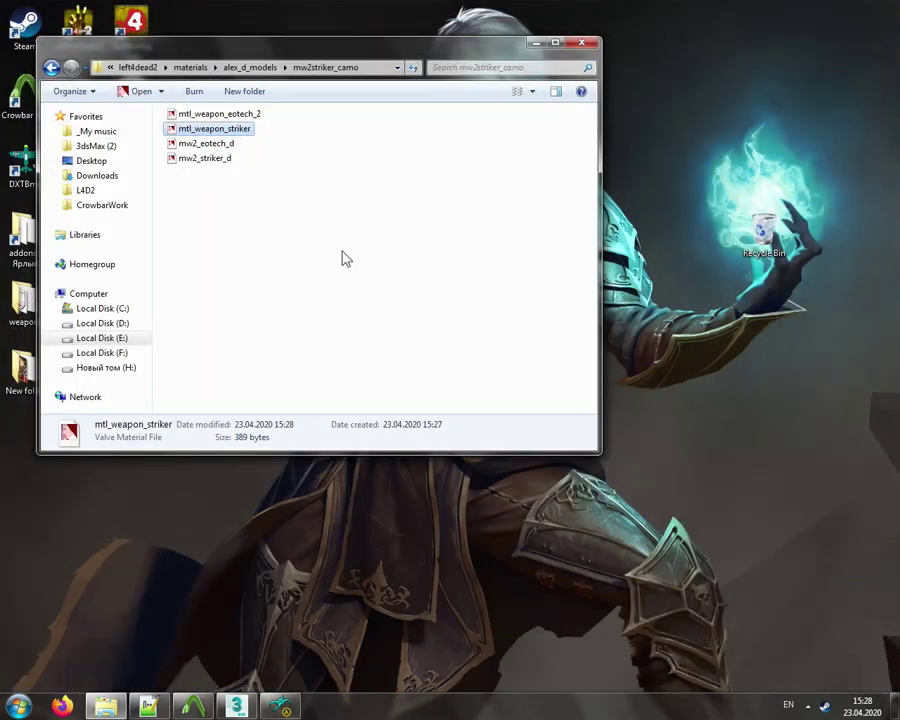
click(290, 330)
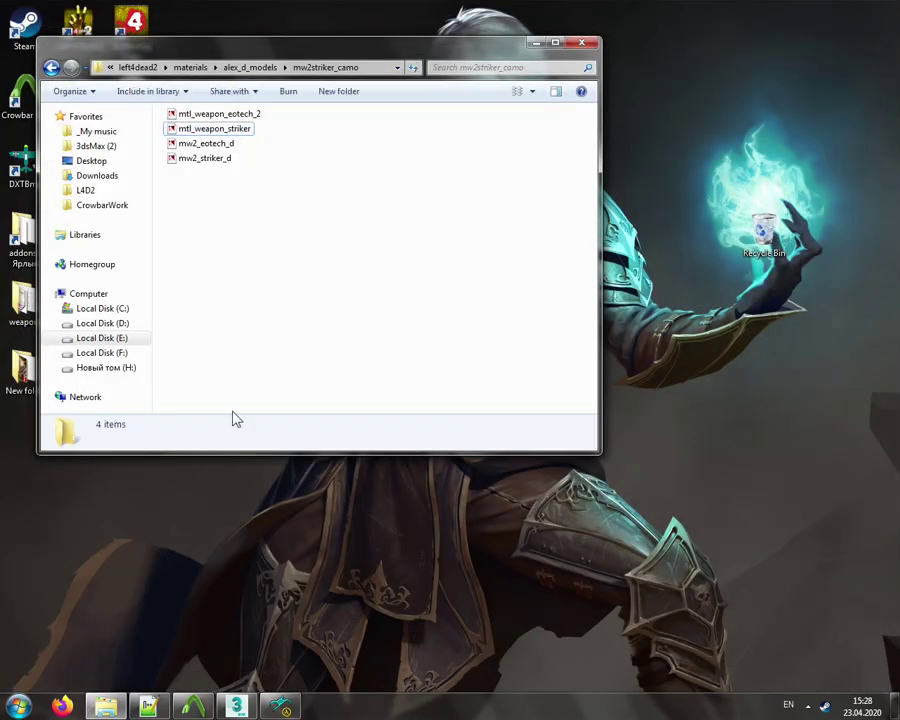
- Switch to VTFEdit and import the _weapon_striker_wood_glo image from the striker folder with the current import options
key(super)
click(60, 44)
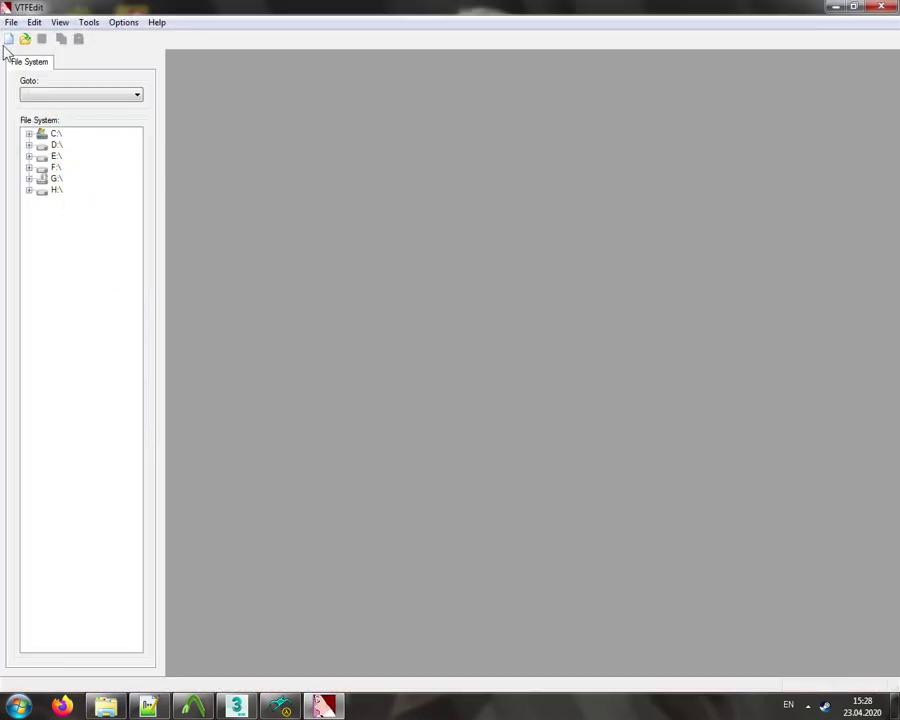
click(10, 38)
double_click(229, 154)
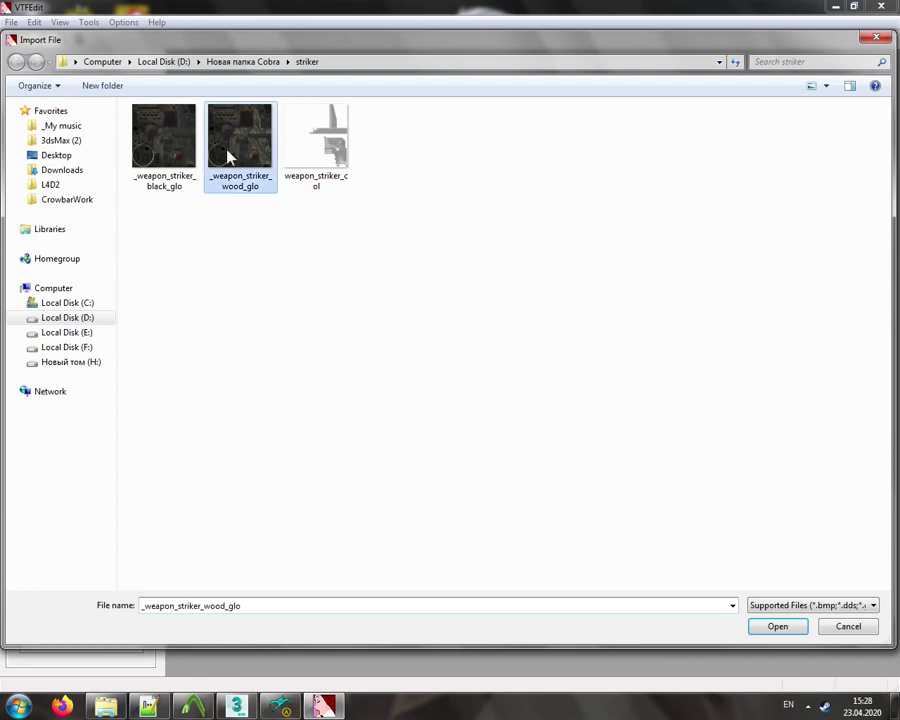
click(564, 490)
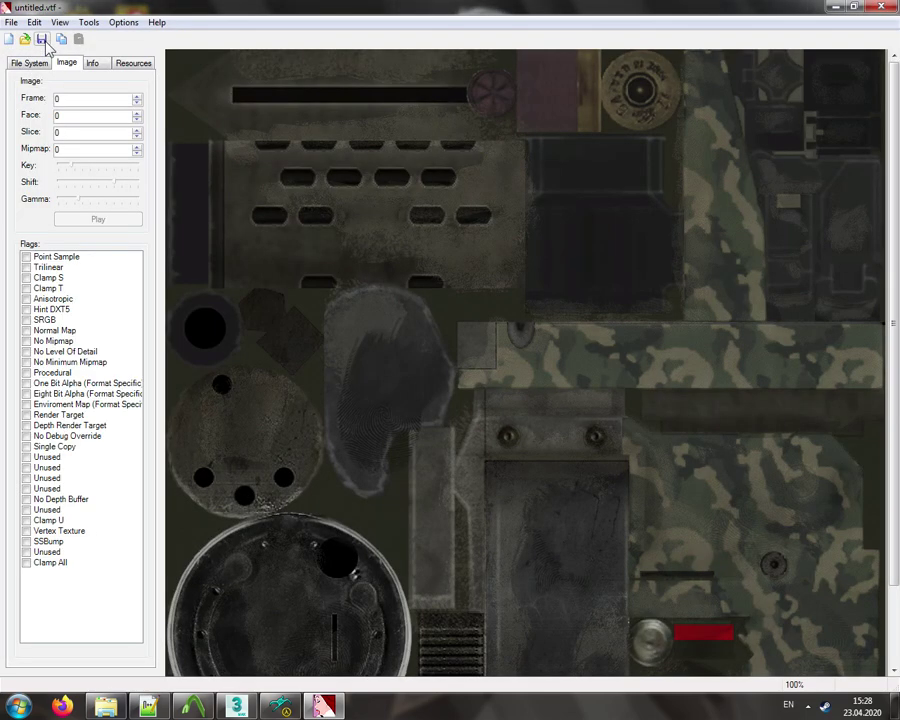
- Save the imported texture as mw2_striker_d.vtf in the striker folder
click(42, 39)
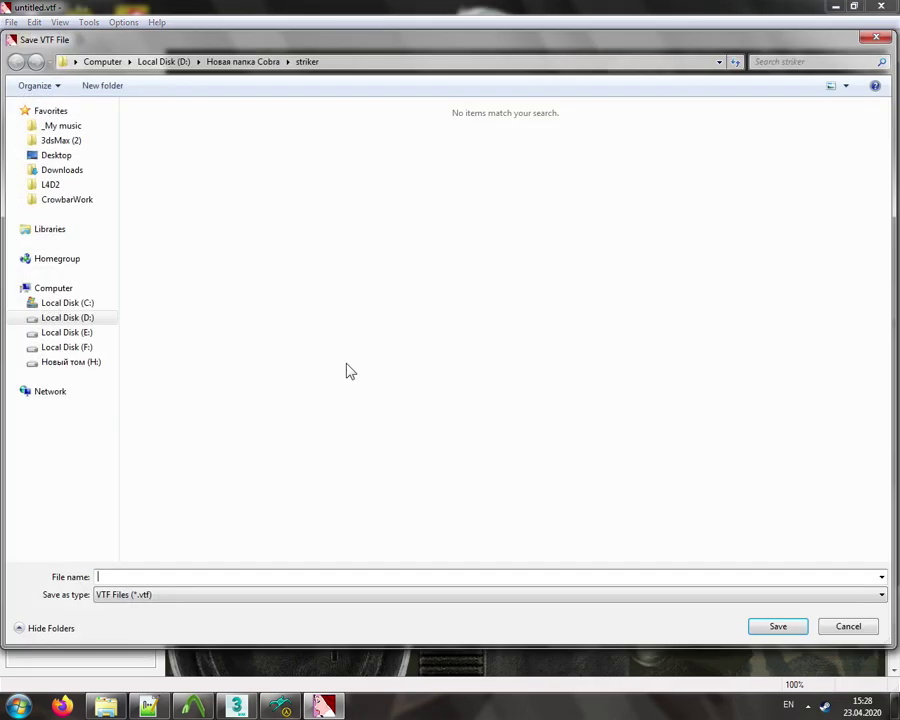
text(mw2_striker_d)
key(Return)
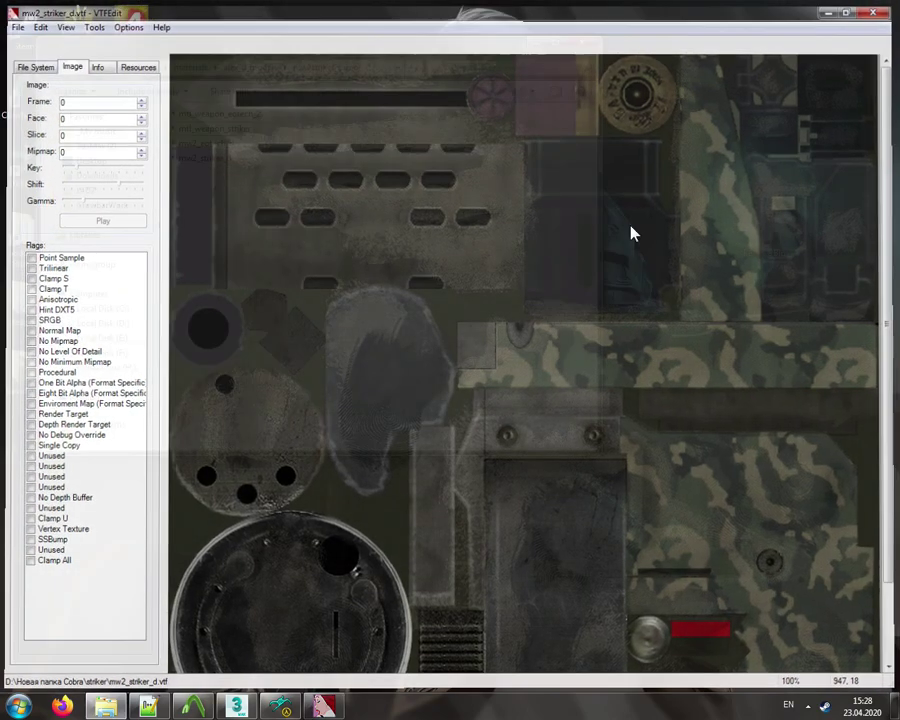
- Copy mw2_striker_d from the striker folder into mw2striker_camo, replacing the existing file
click(140, 707)
right_click(135, 707)
click(78, 462)
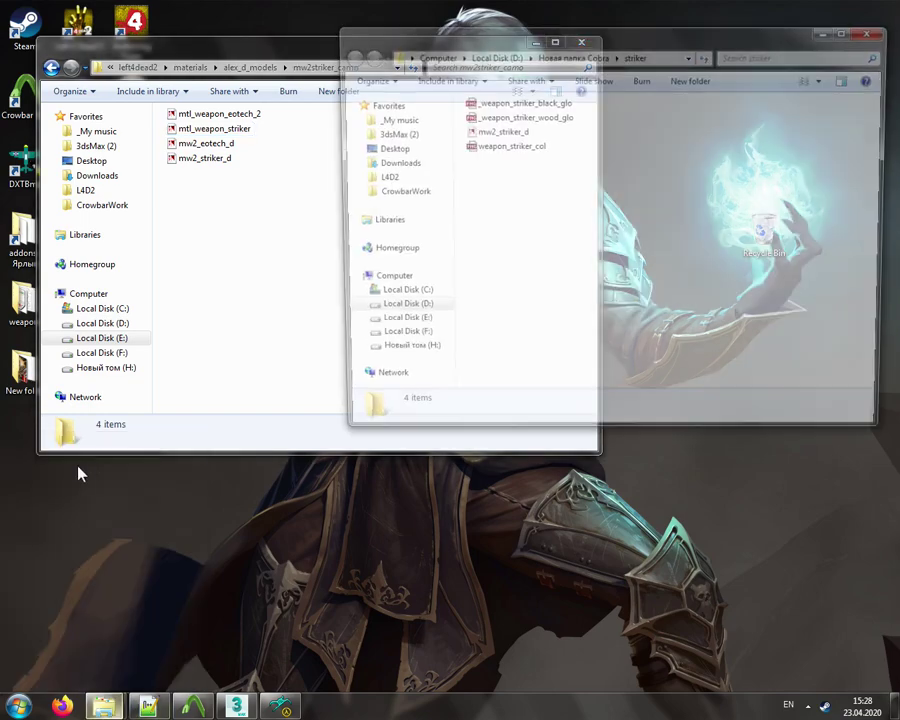
drag(513, 137, 211, 285)
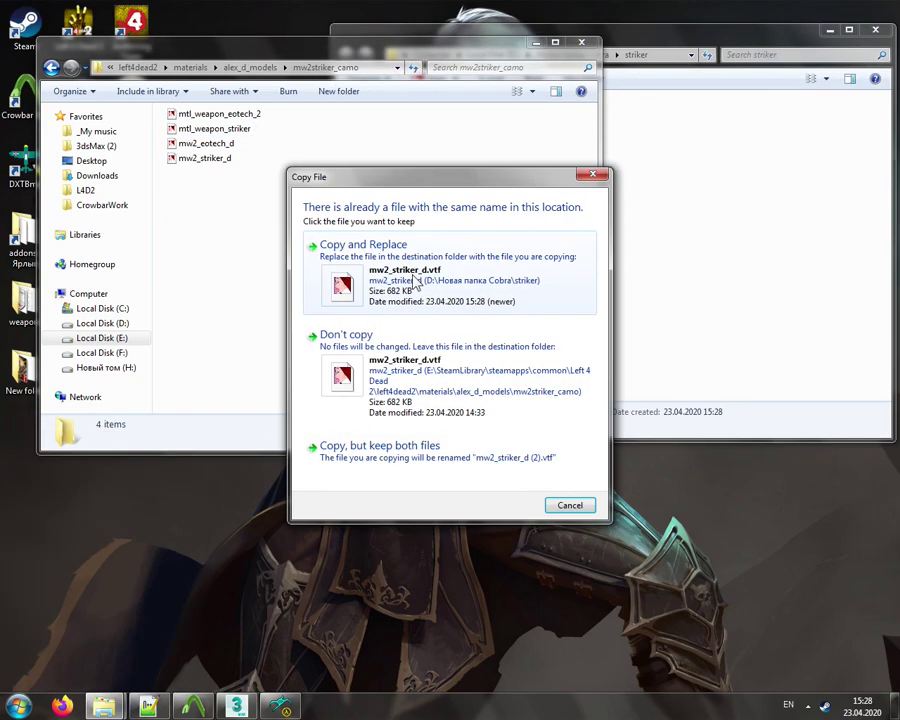
click(413, 283)
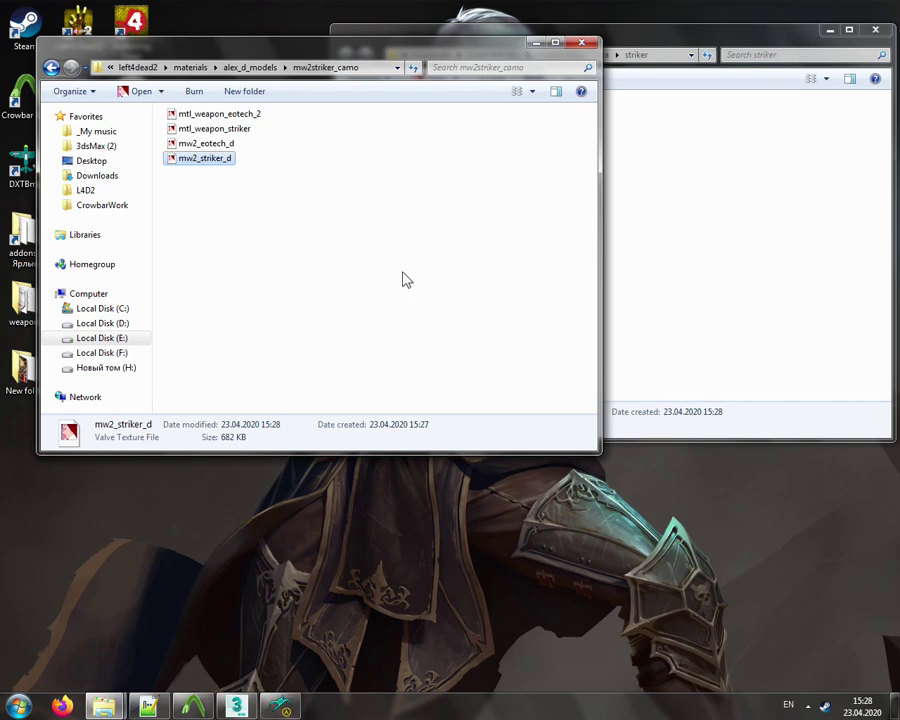
click(393, 277)
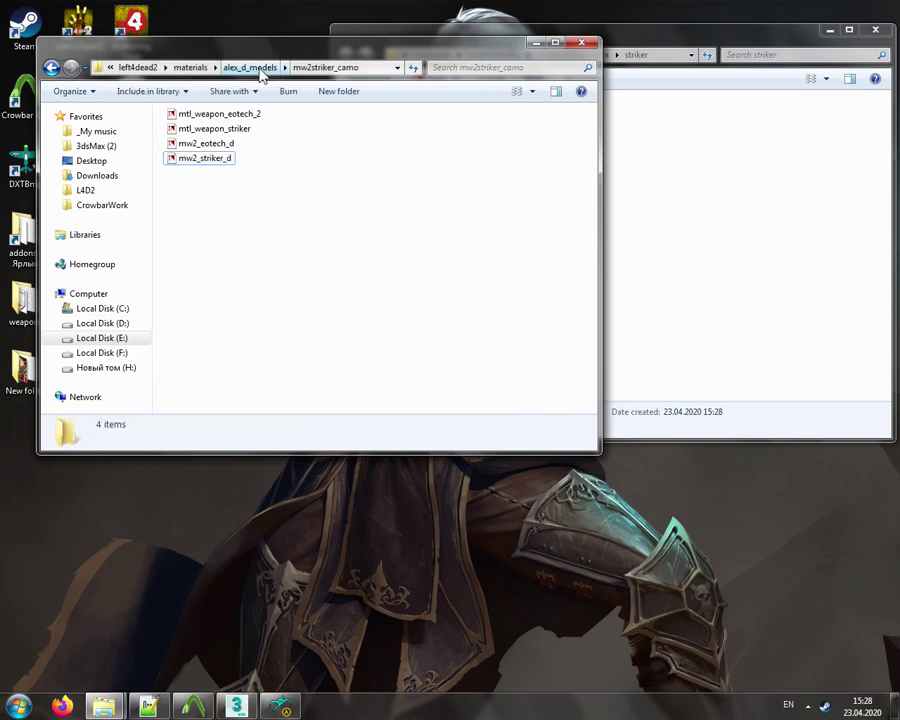
- Delete mw2_striker_d from the striker source folder and close that folder's window
click(733, 138)
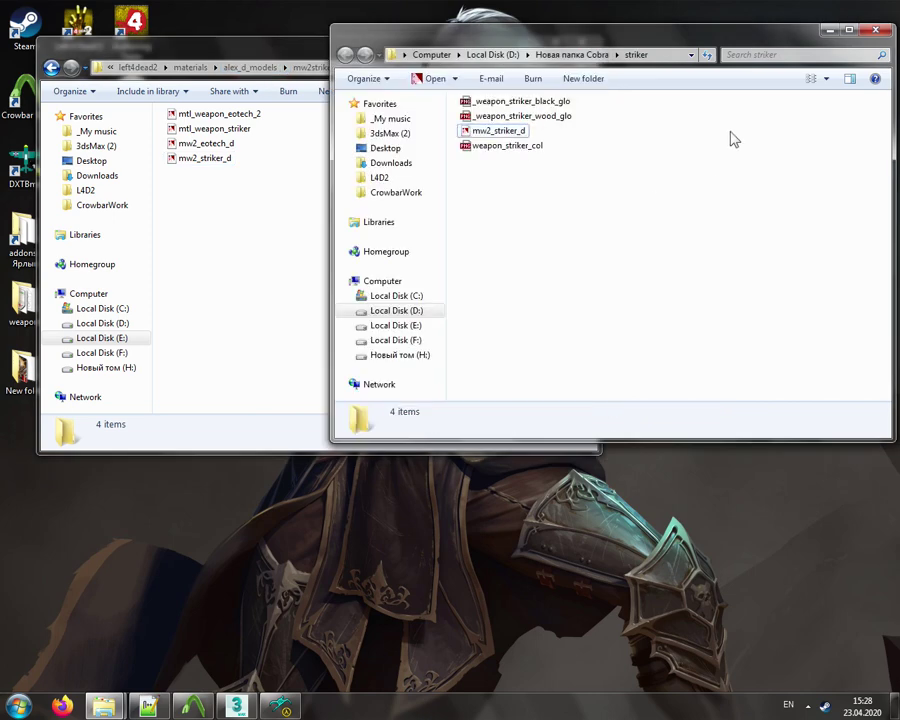
click(493, 134)
key(Delete)
key(Return)
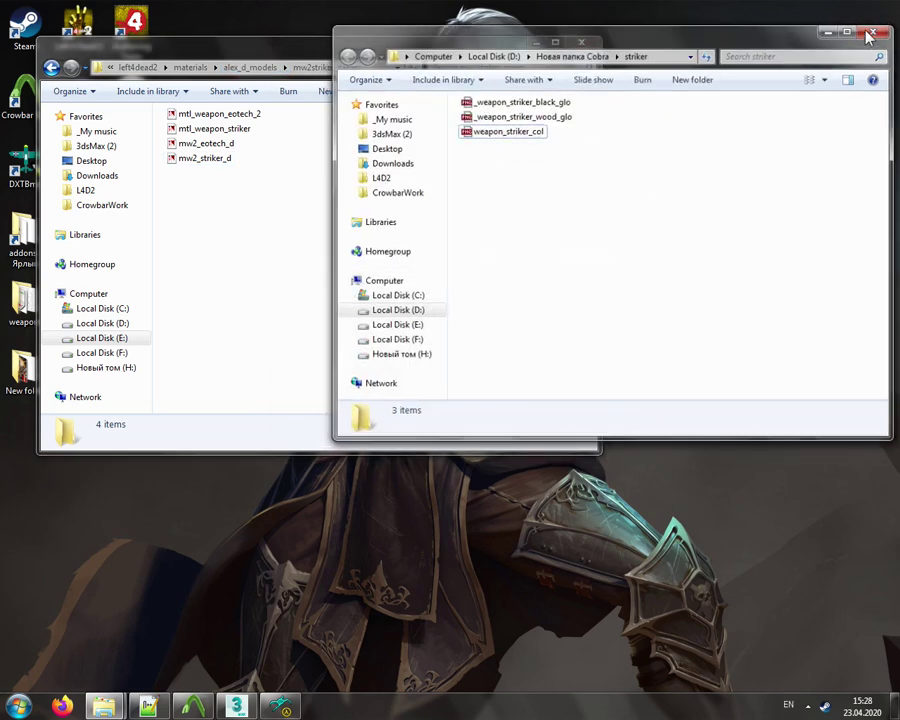
click(875, 30)
- Close the model viewer showing v_autoshotgun.mdl and go up to the alex_d_models folder
click(281, 706)
click(884, 6)
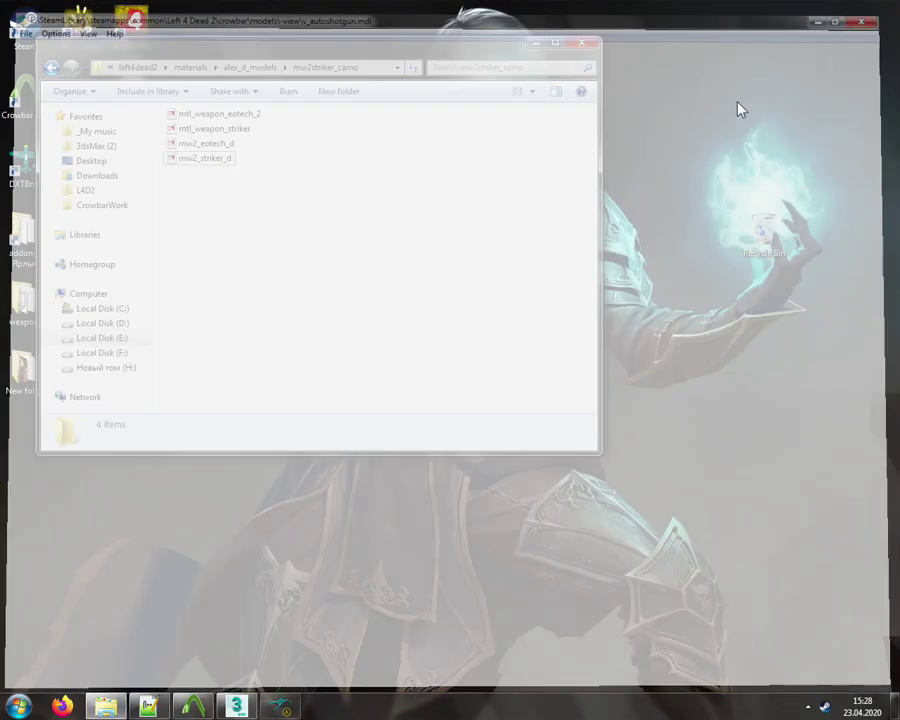
click(262, 69)
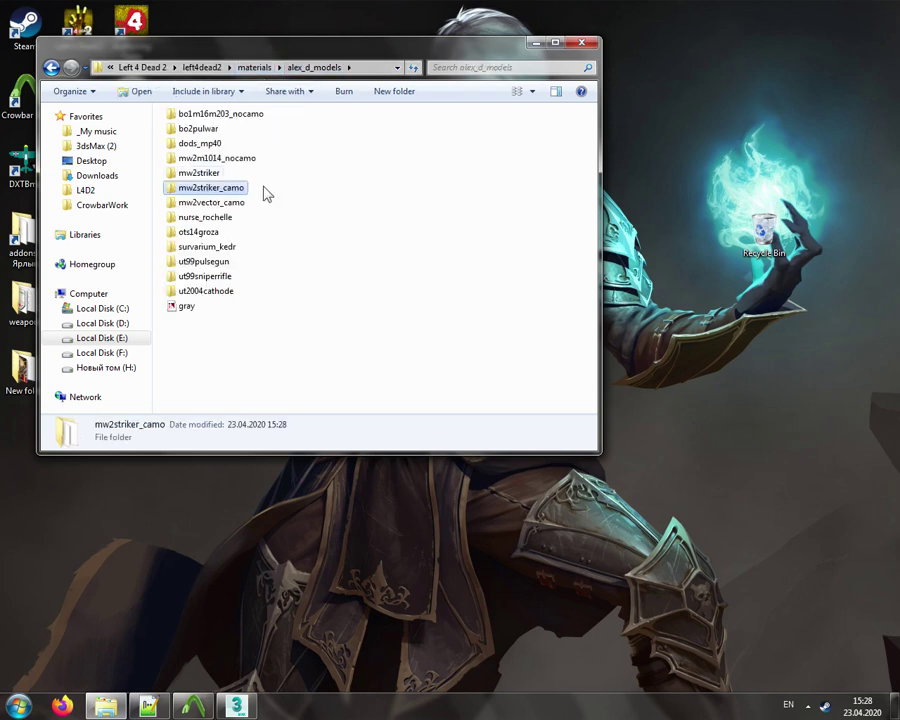
- In _mw2striker_eotech.qc, add a $CDMaterials line for "alex_d_models\mw2striker_camo\" directly above the existing mw2striker one
click(192, 706)
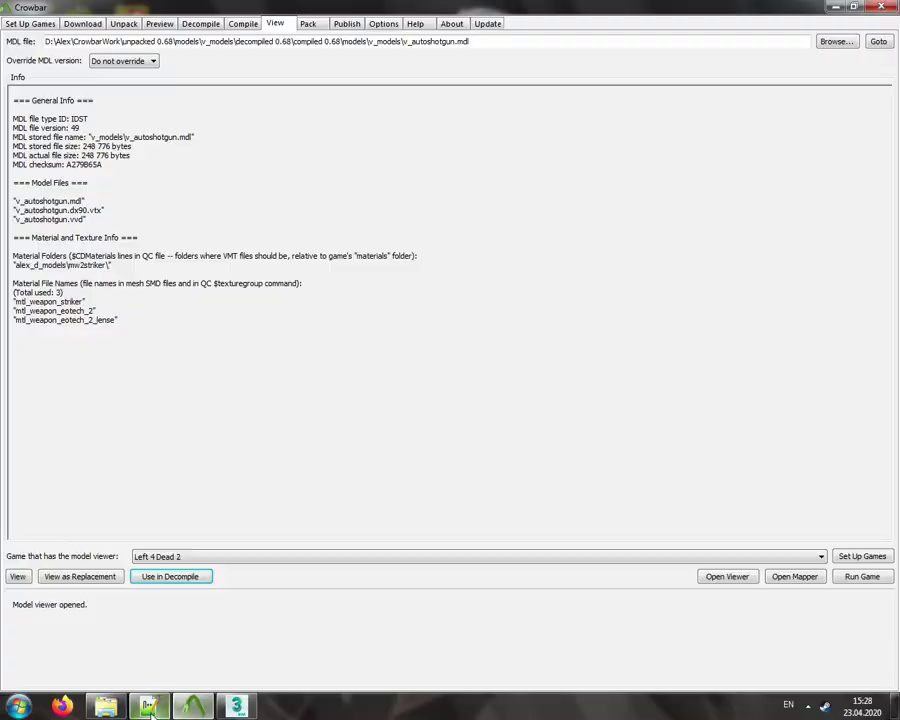
click(150, 706)
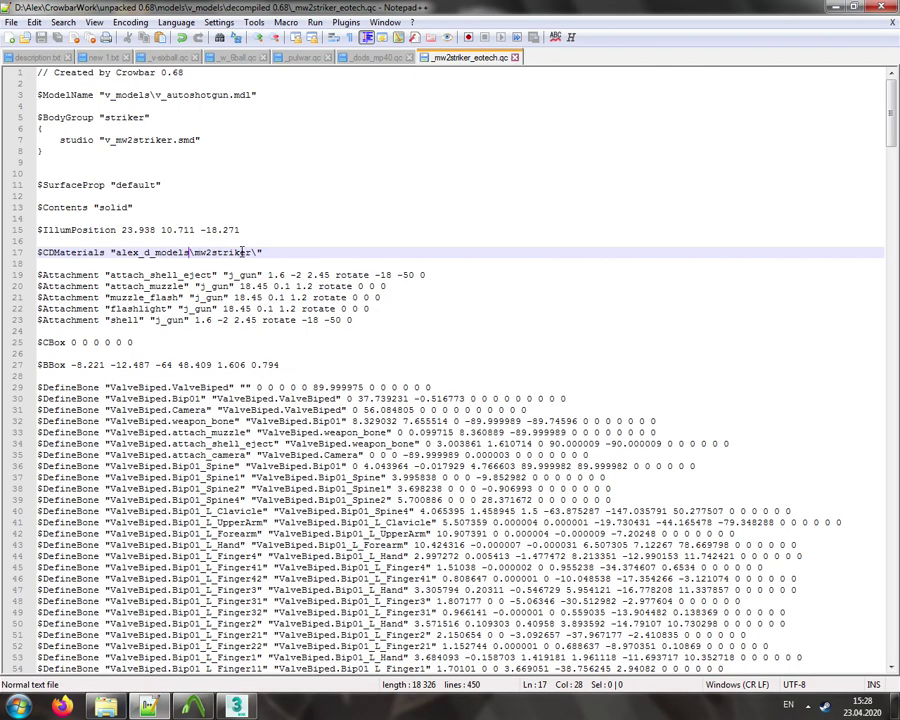
drag(271, 252, 48, 254)
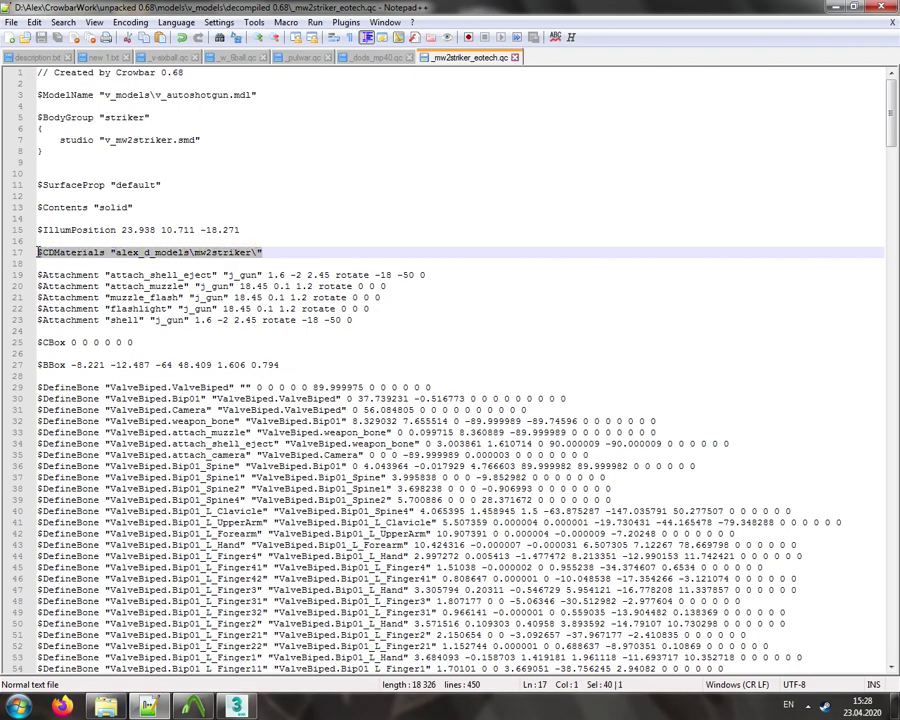
key(ctrl+c)
key(Home)
key(Return)
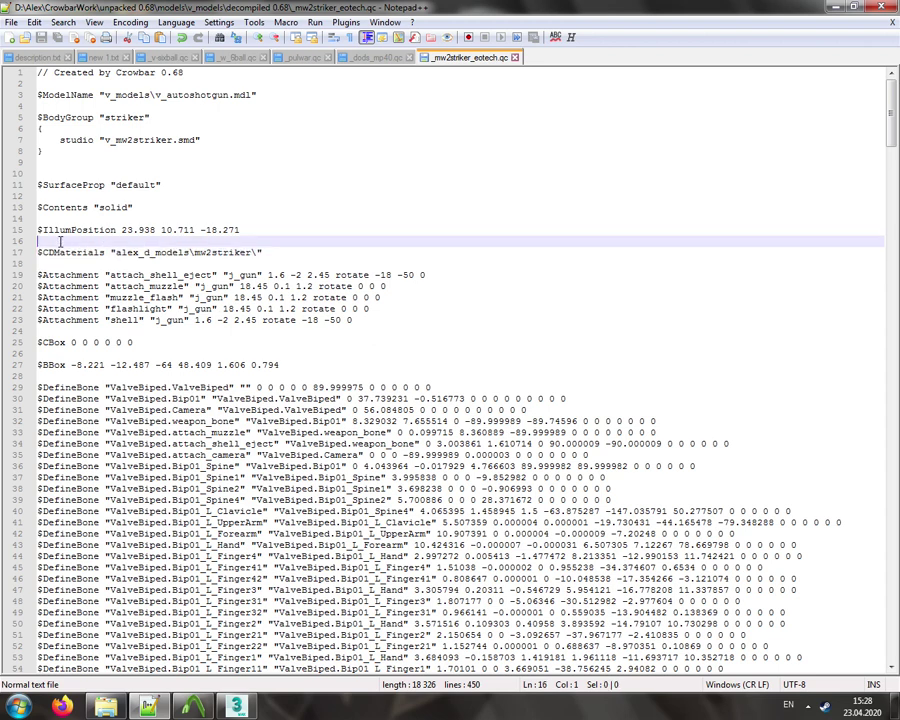
key(Up)
key(ctrl+v)
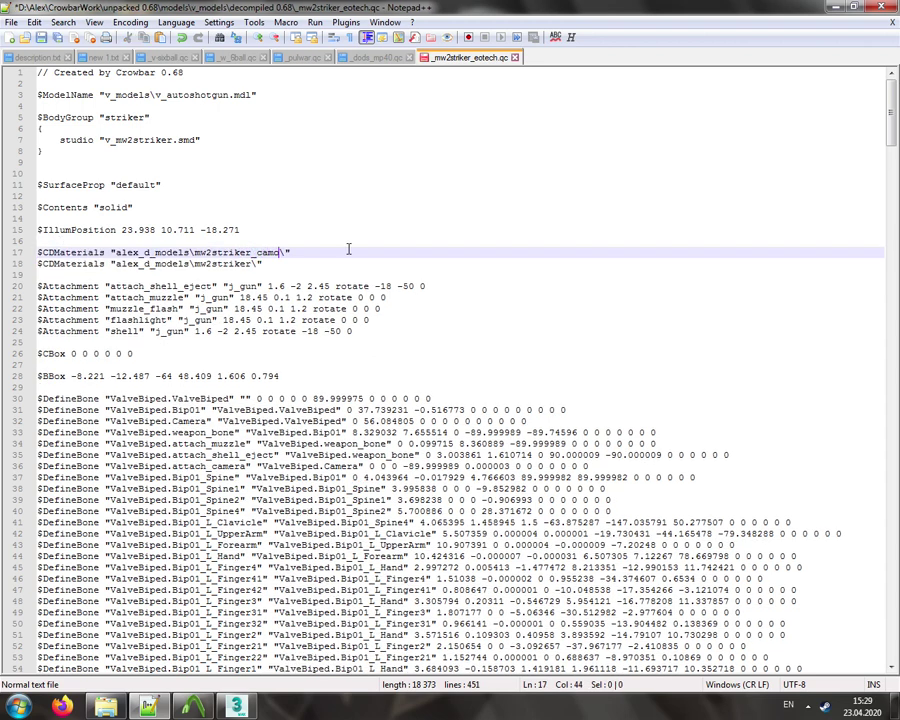
- Compare the folder names and order of the mw2striker_camo and mw2striker $CDMaterials lines
drag(252, 252, 279, 252)
double_click(232, 253)
double_click(226, 264)
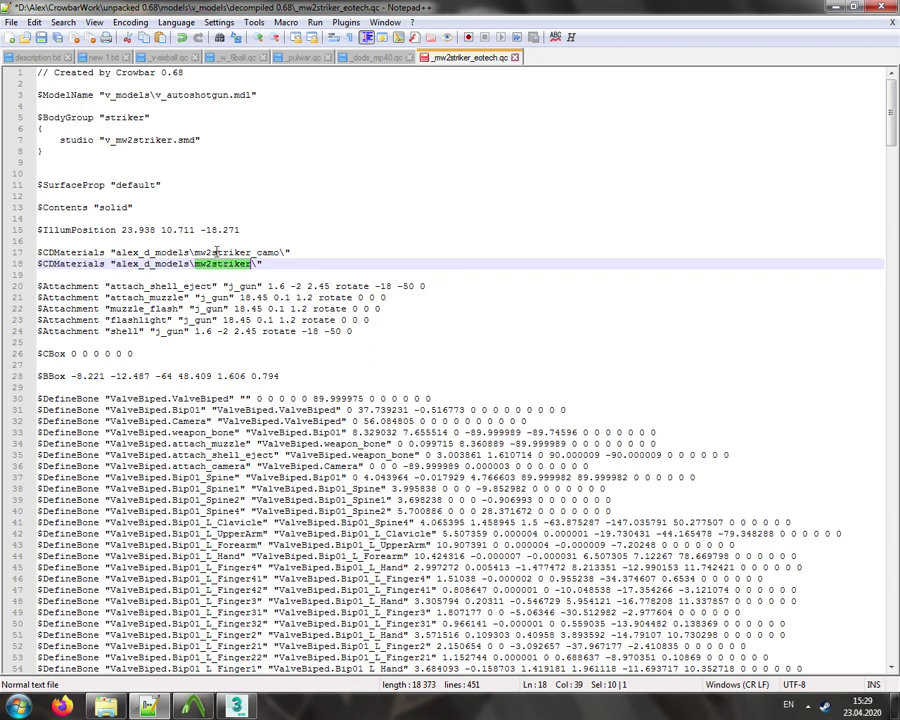
double_click(214, 252)
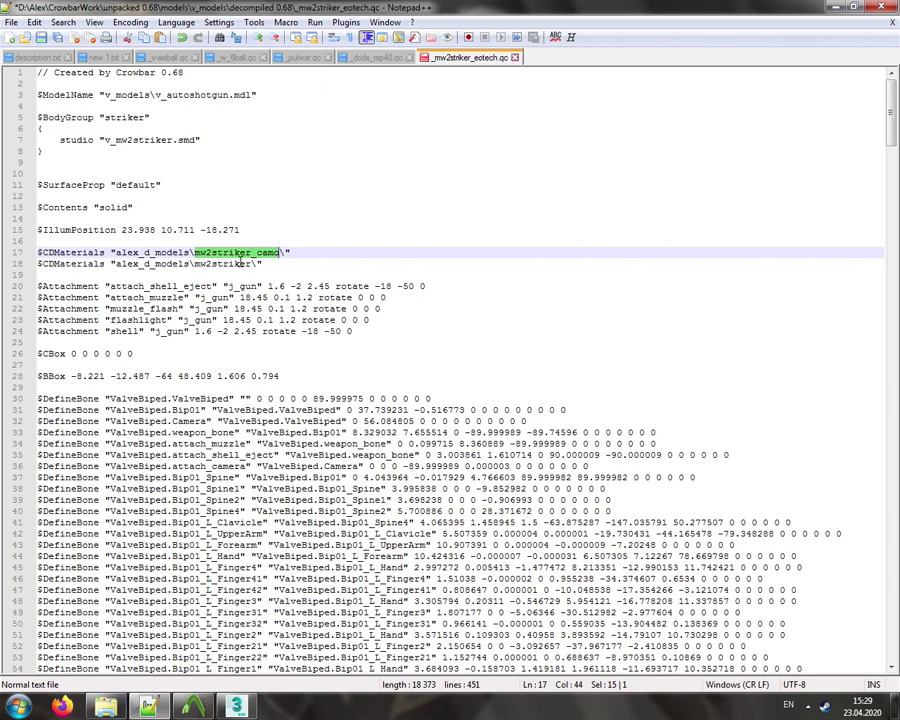
double_click(230, 263)
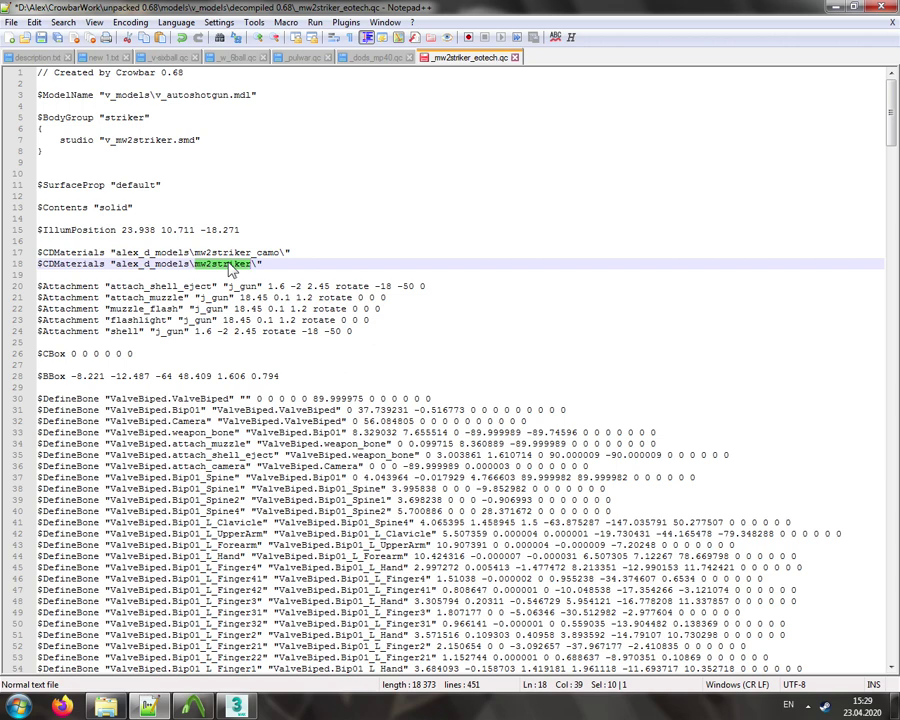
triple_click(67, 265)
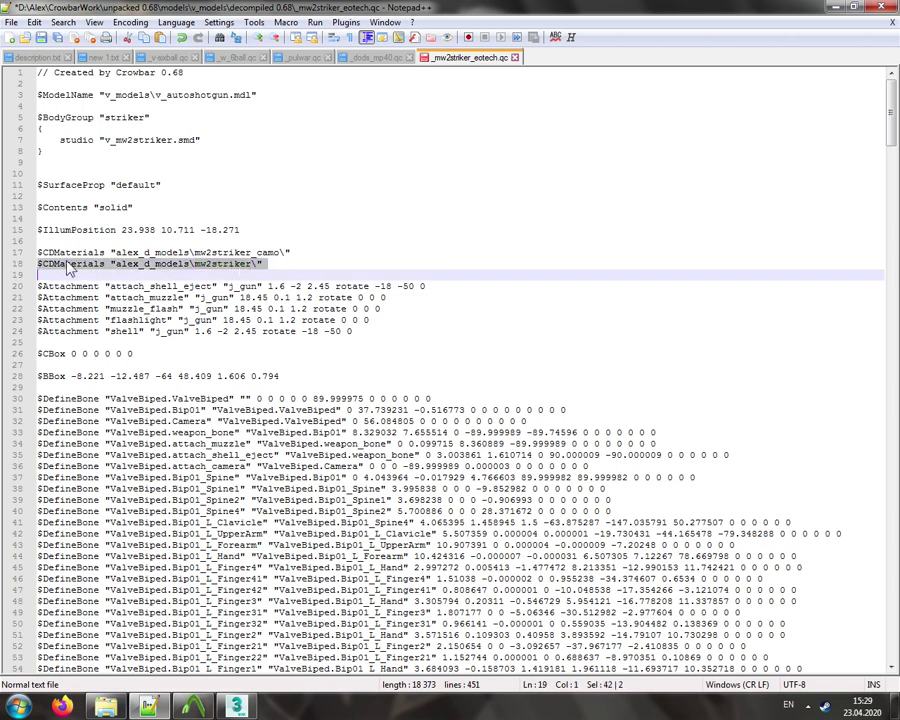
double_click(228, 263)
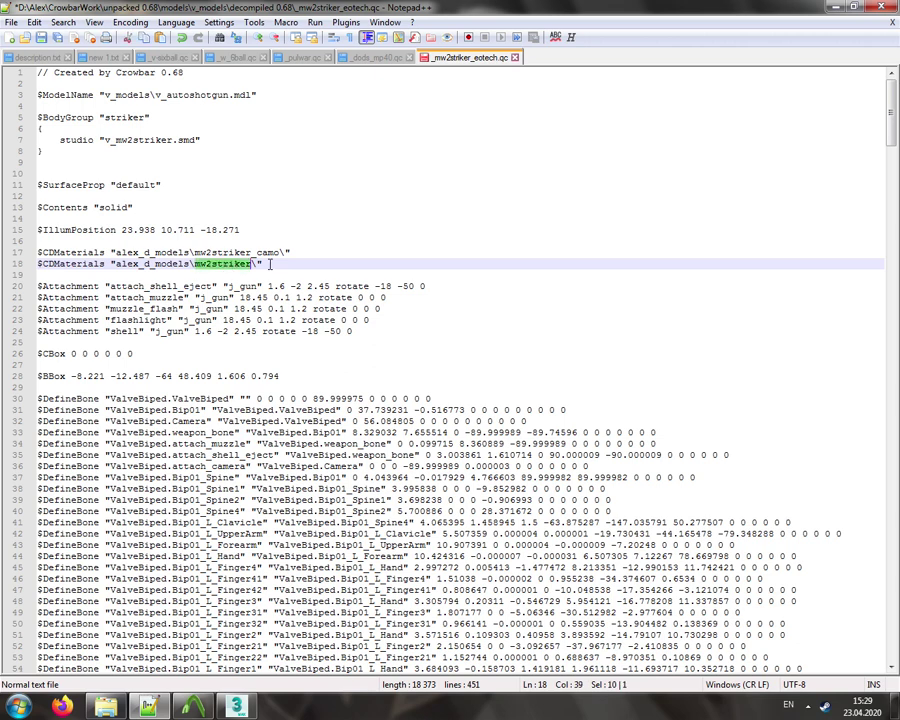
- Add a third $CDMaterials line below the mw2striker one and leave its path empty ("")
click(277, 263)
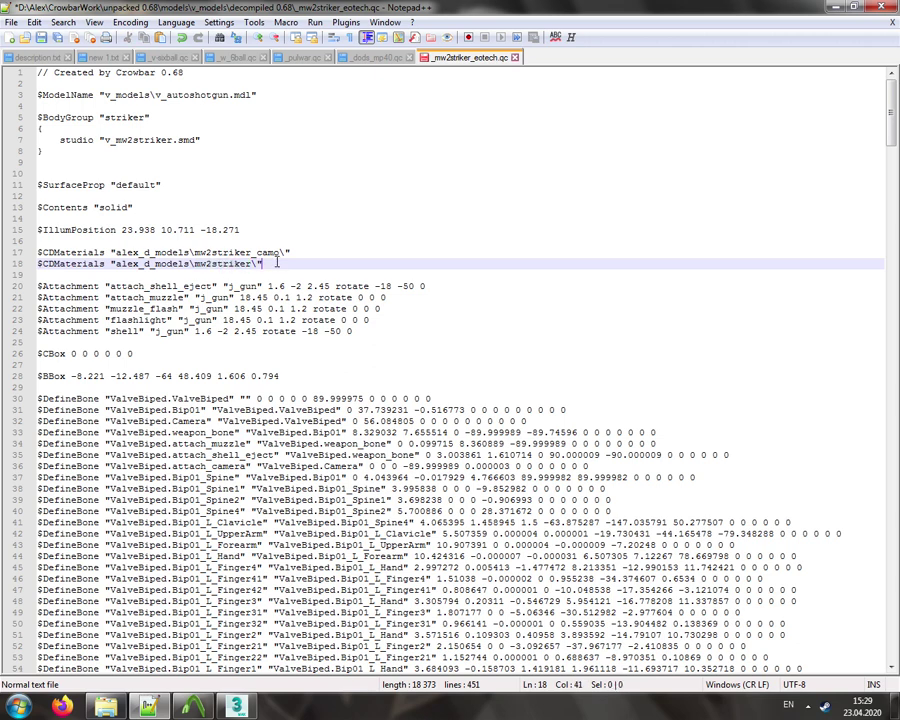
key(Return)
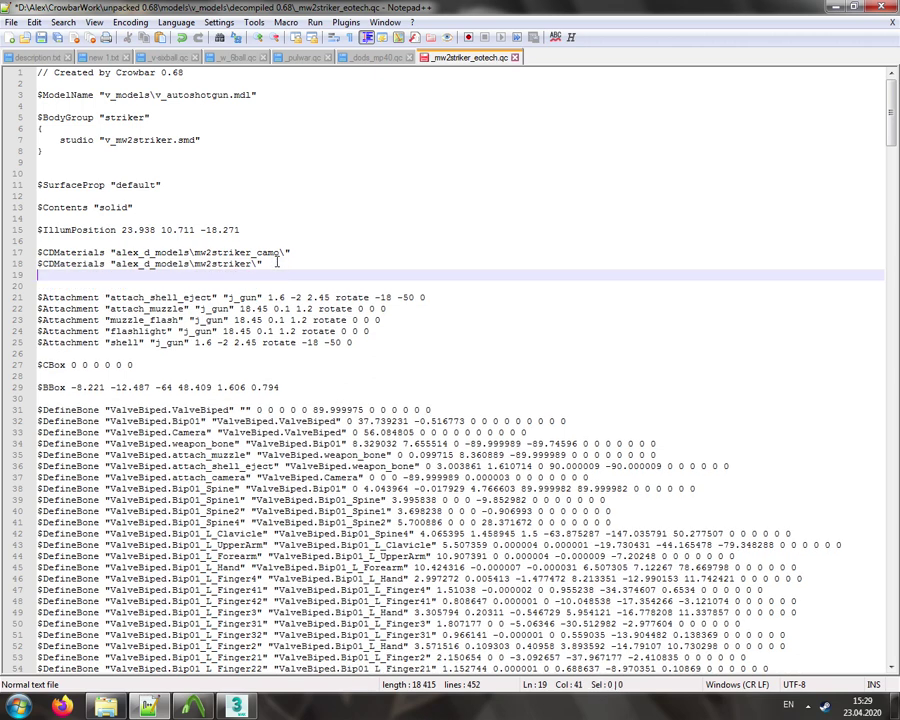
key(ctrl+v)
drag(116, 274, 253, 274)
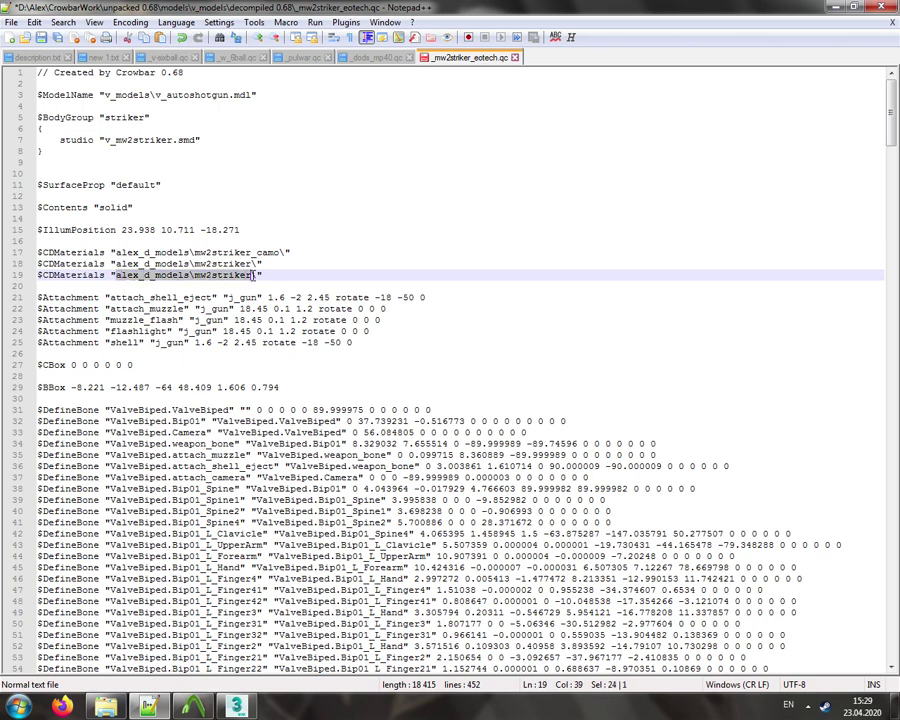
key(Delete)
- Check the $CDMaterials paths against the materials\alex_d_models folder path in Windows Explorer, and return to the QC file
click(270, 253)
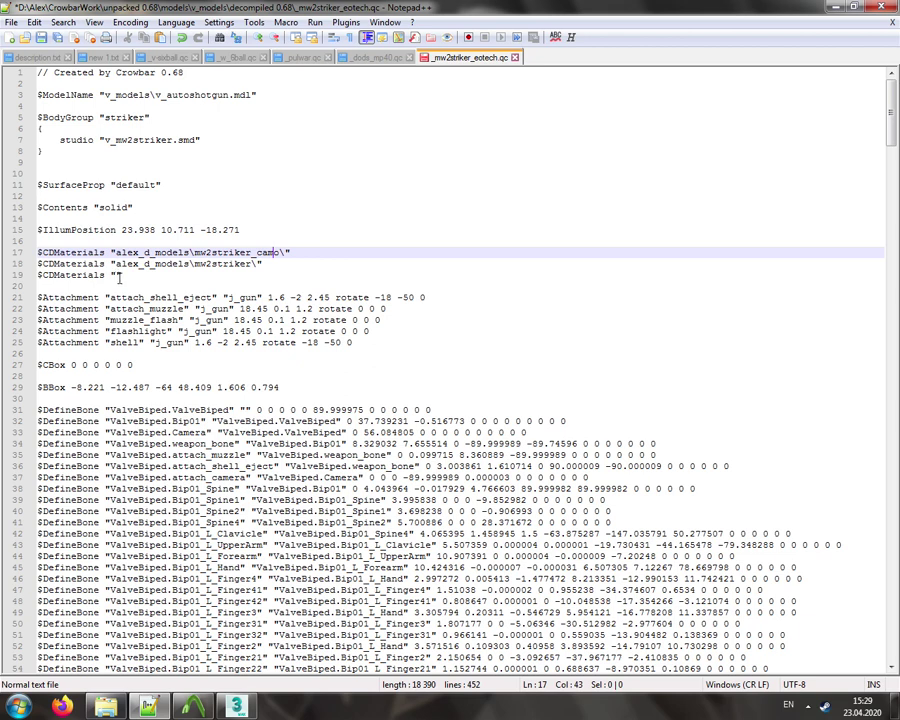
drag(117, 251, 260, 264)
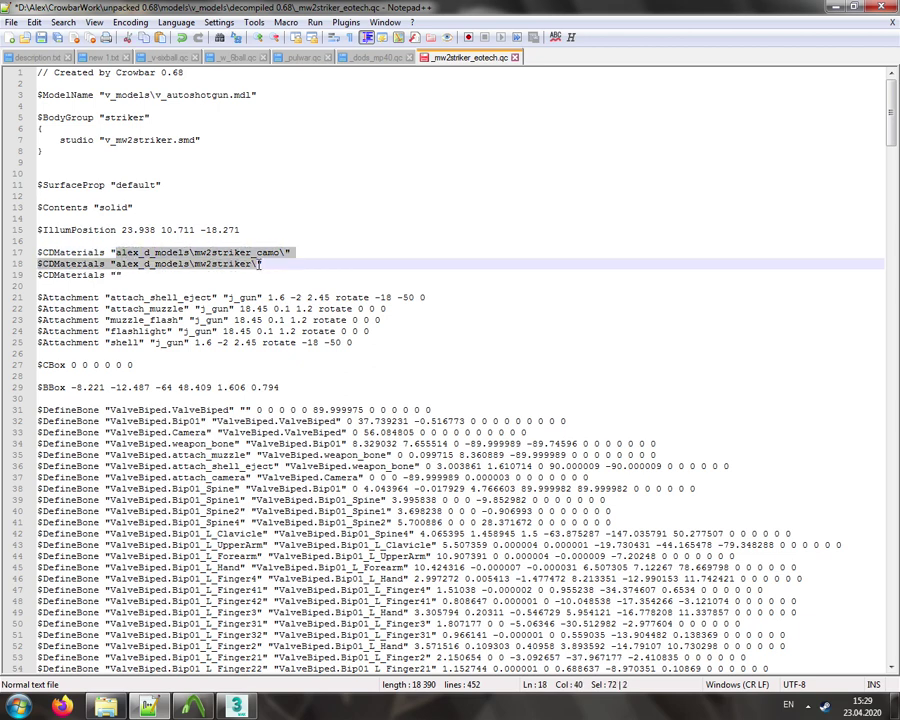
click(228, 257)
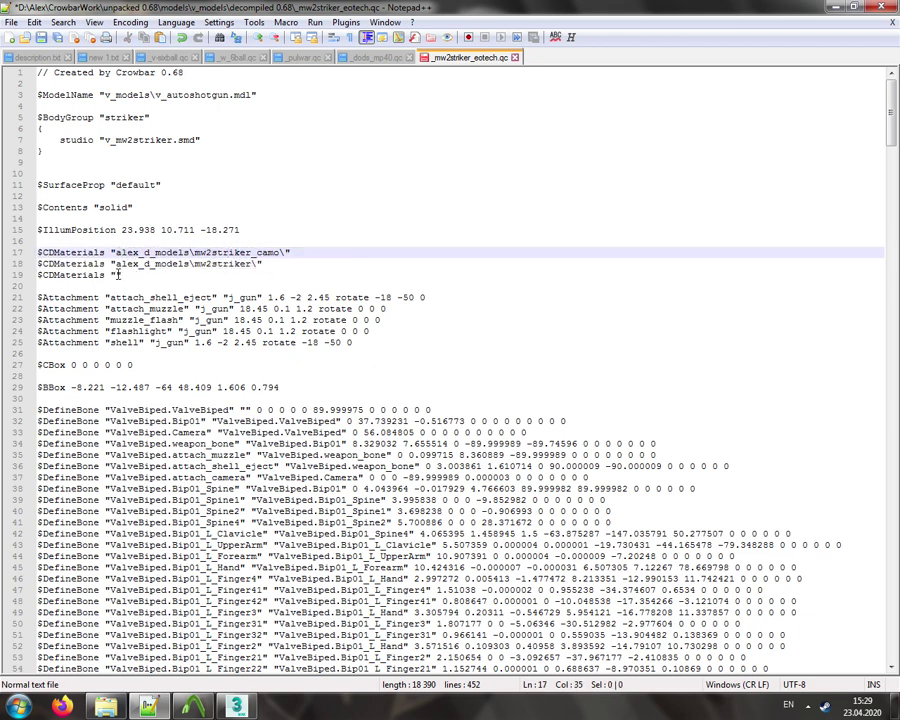
click(117, 274)
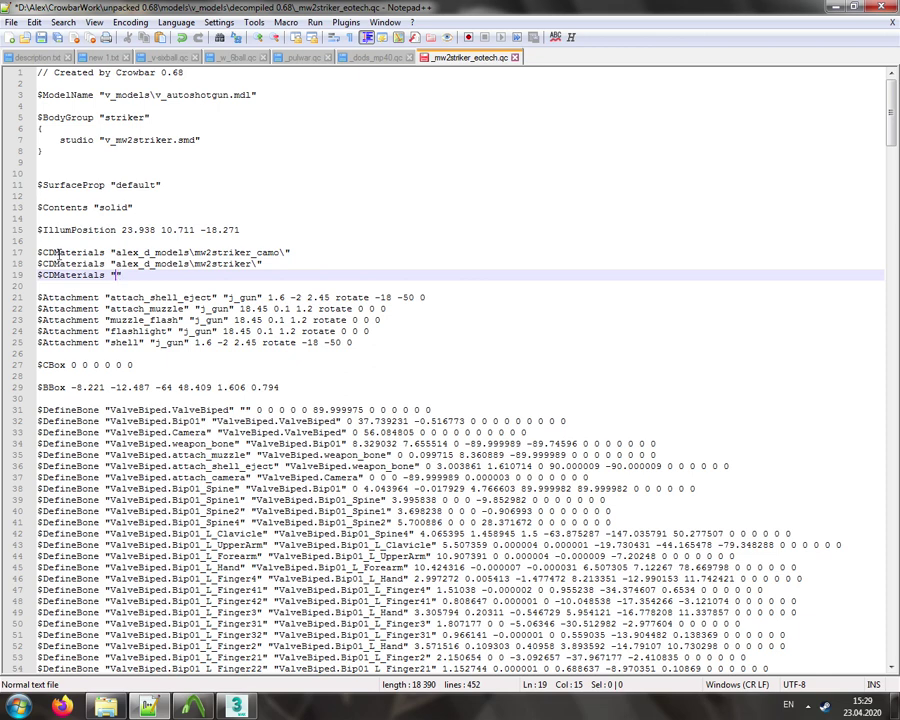
drag(58, 253, 190, 253)
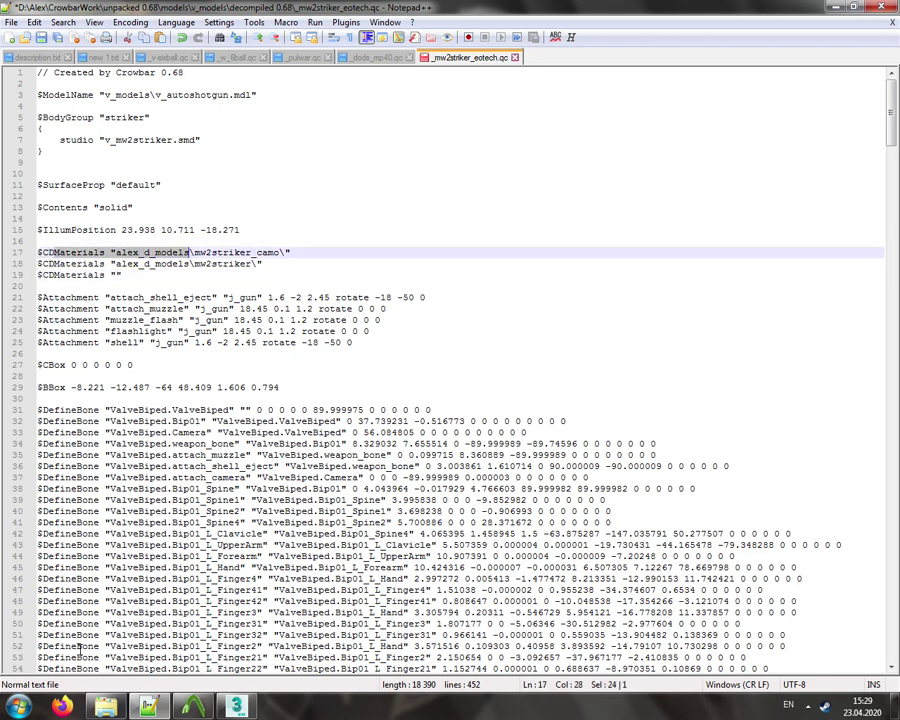
click(104, 707)
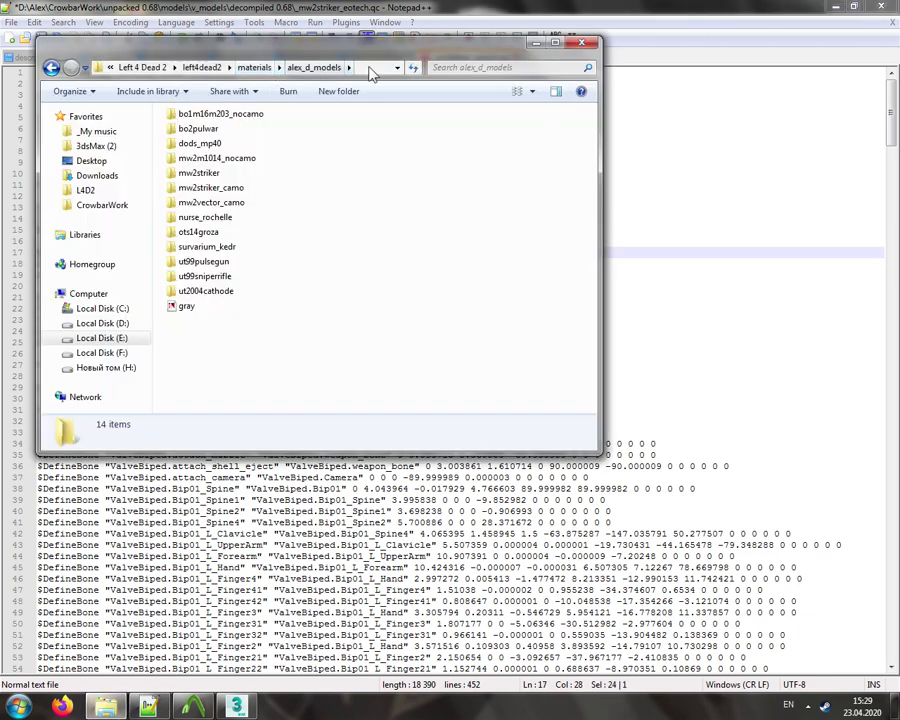
click(244, 70)
drag(299, 67, 398, 67)
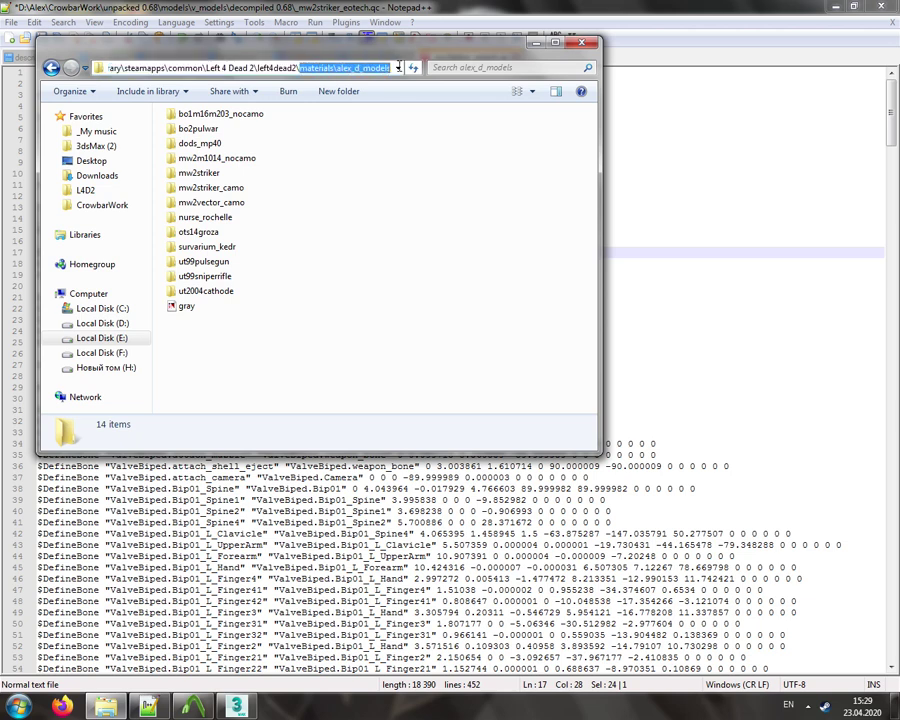
click(281, 181)
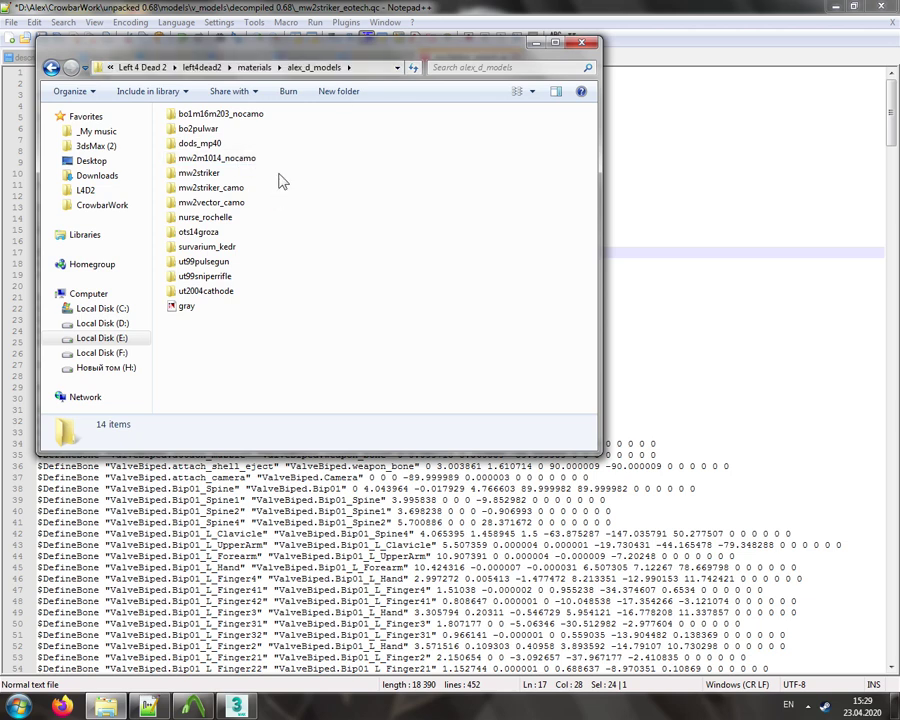
click(338, 8)
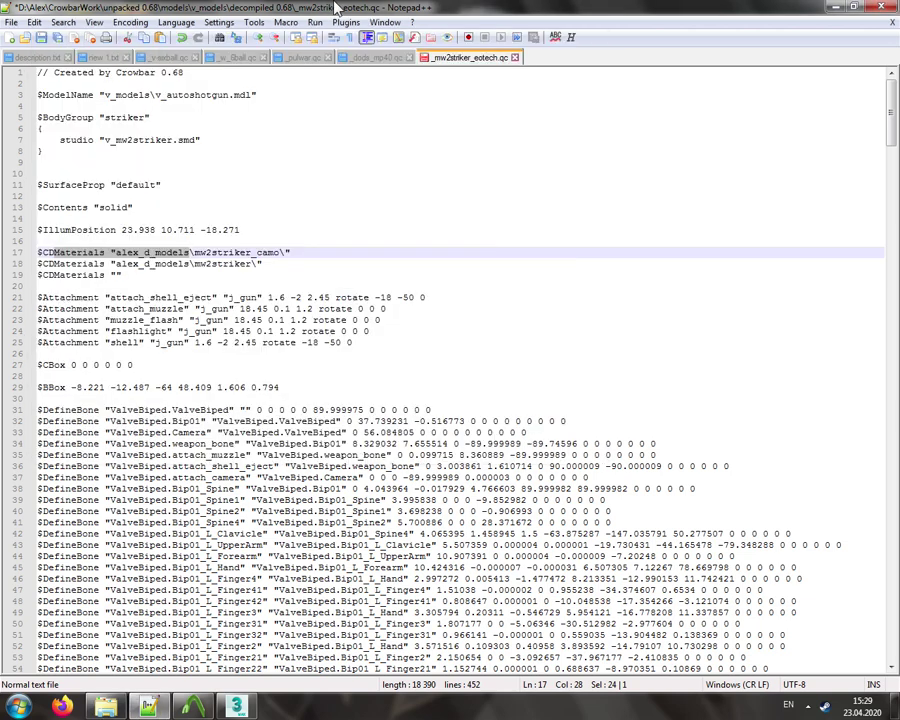
- Remove the empty $CDMaterials line below the mw2striker one and save the QC file
click(5, 276)
key(Delete)
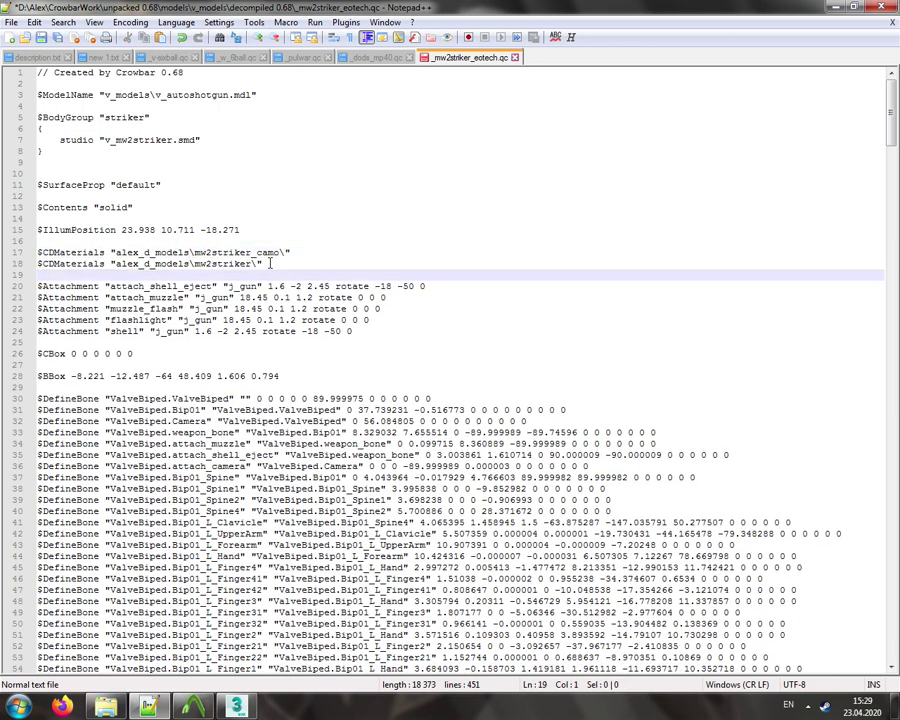
click(269, 263)
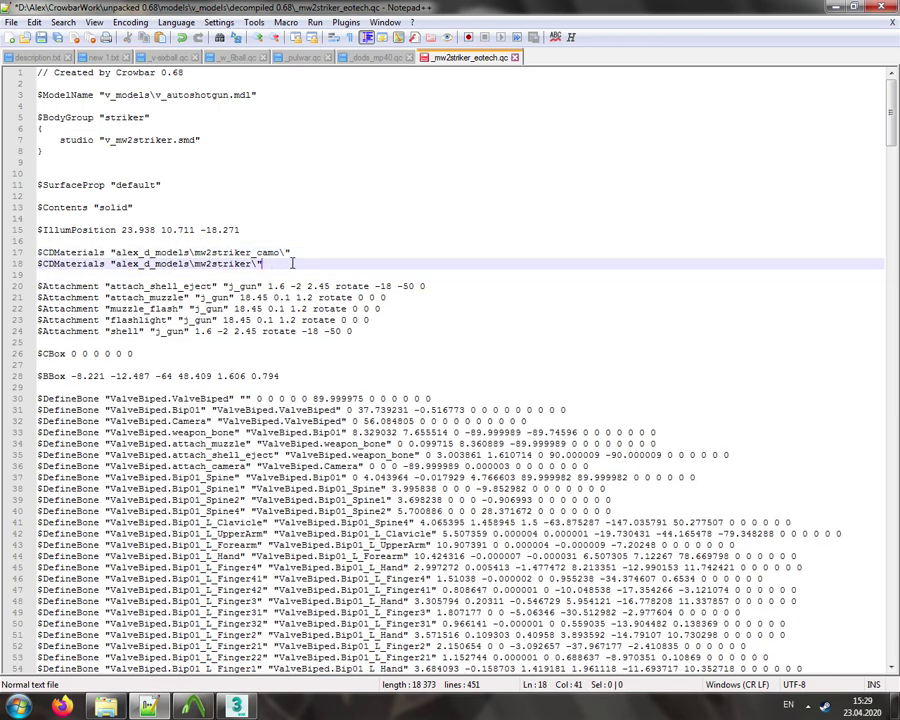
key(ctrl+s)
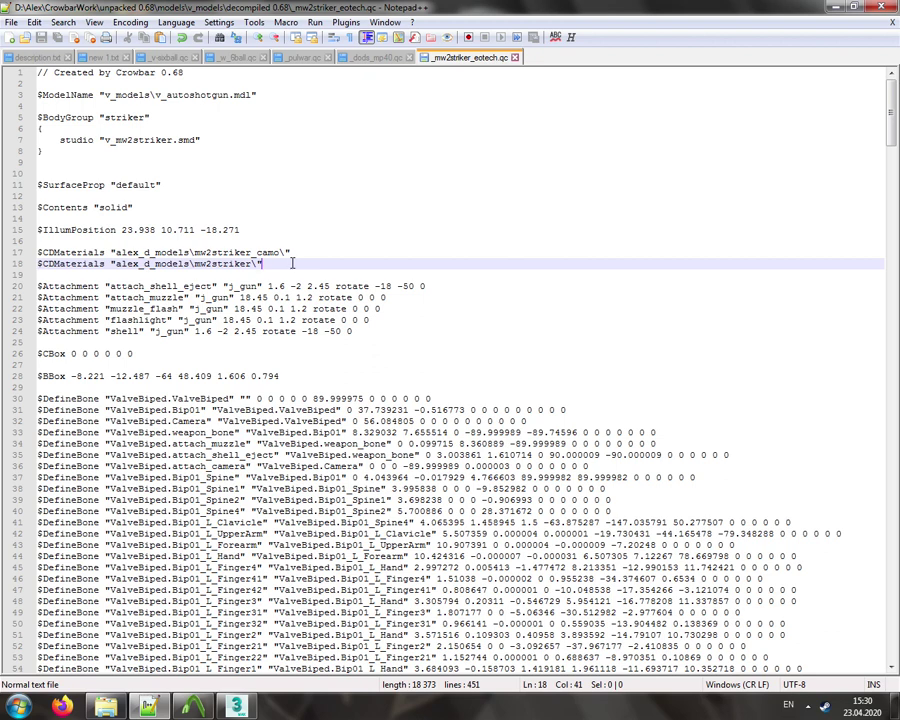
- Switch to Crowbar, compile _mw2striker_eotech.qc for Left 4 Dead 2 and load the compiled v_autoshotgun.mdl for viewing
click(193, 707)
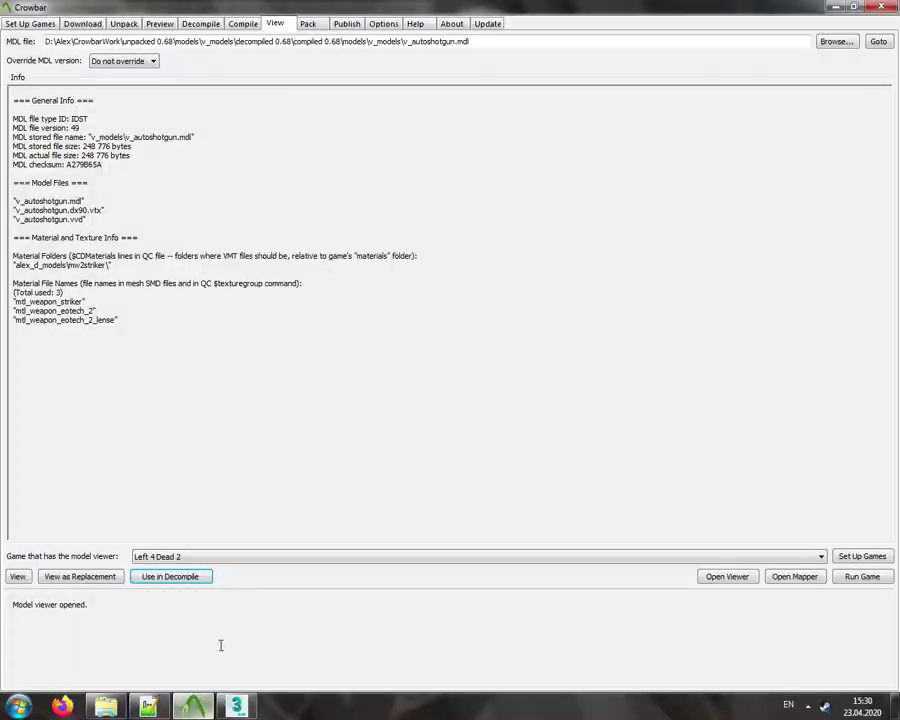
click(242, 23)
click(75, 257)
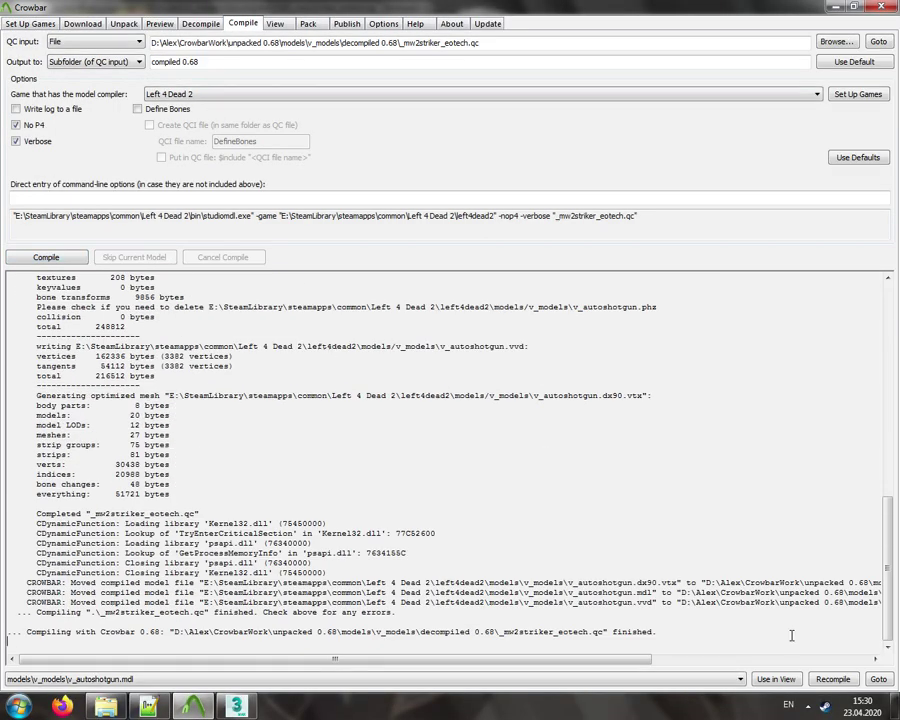
click(776, 679)
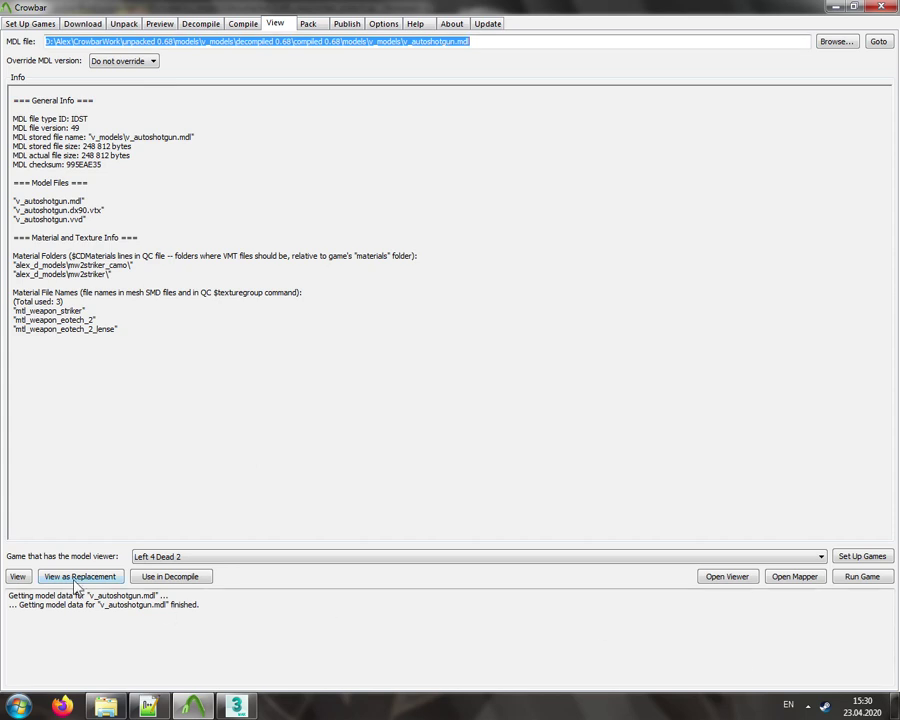
- In Windows Explorer, rename the mw2striker_camo folder in materials\alex_d_models to mw2striker_nocamo
click(105, 706)
click(240, 189)
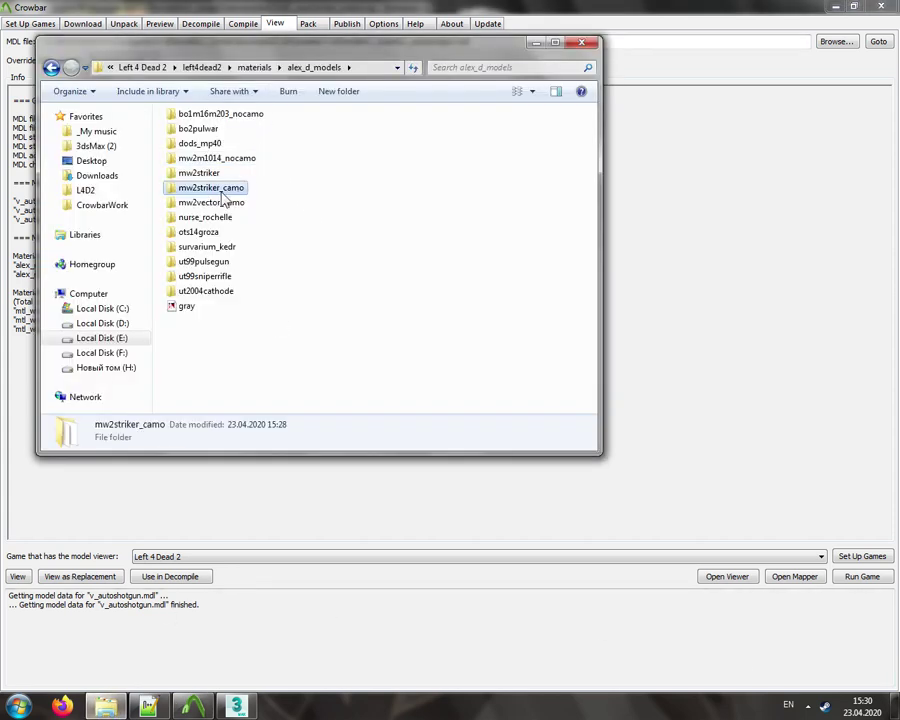
click(240, 189)
text(no)
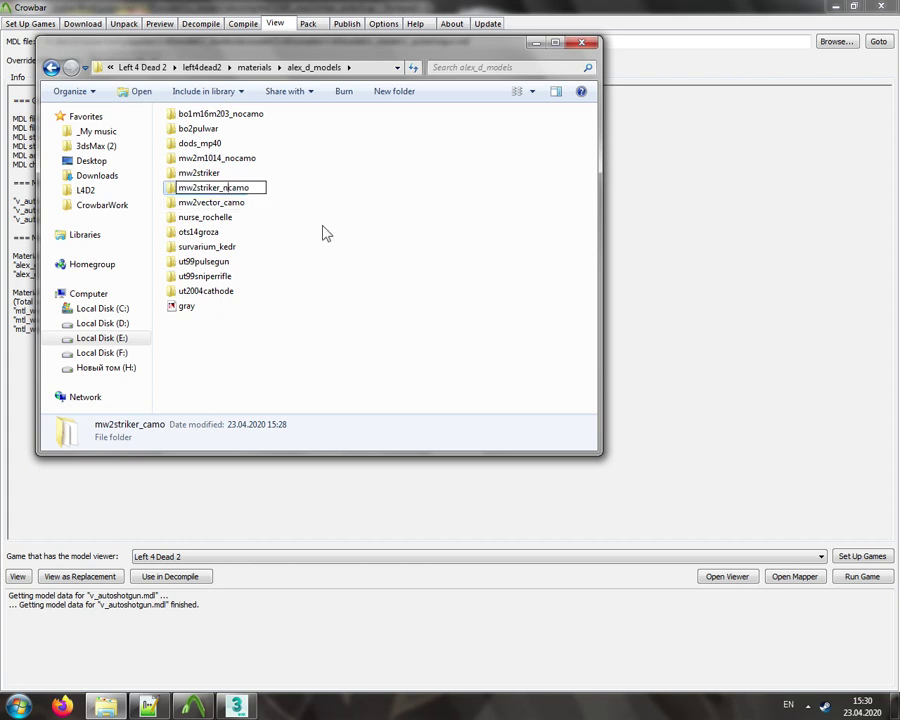
click(331, 232)
- Rename the mw2striker_nocamo folder to mw2striker_yescamo
click(248, 187)
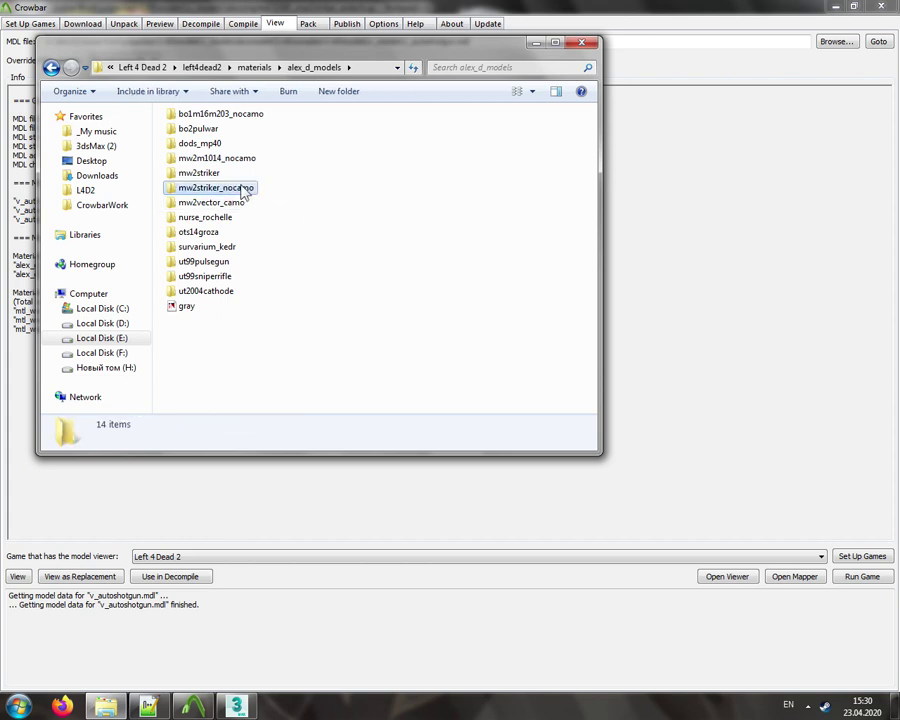
click(240, 188)
drag(222, 187, 231, 187)
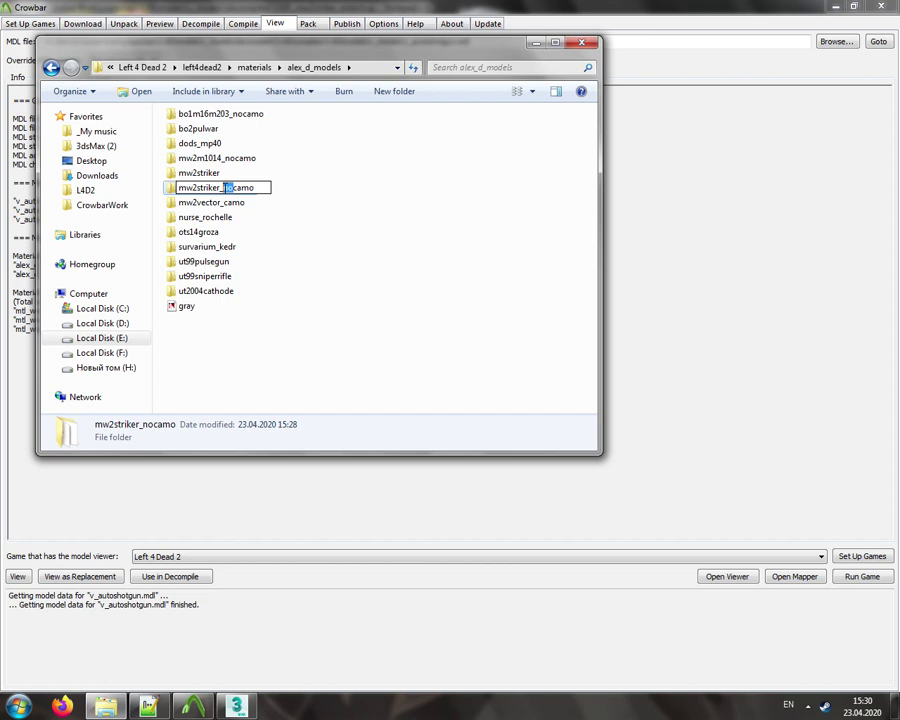
text(yes)
click(292, 206)
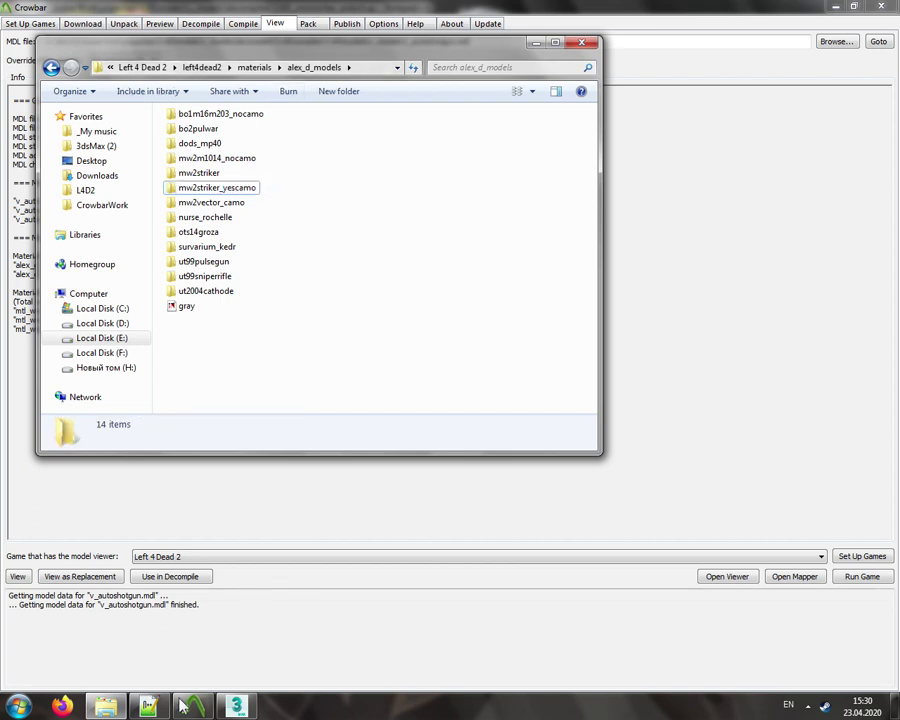
- Check the camo folder name in the first $CDMaterials line of the QC file in Notepad++ against the renamed folder
click(148, 706)
double_click(262, 254)
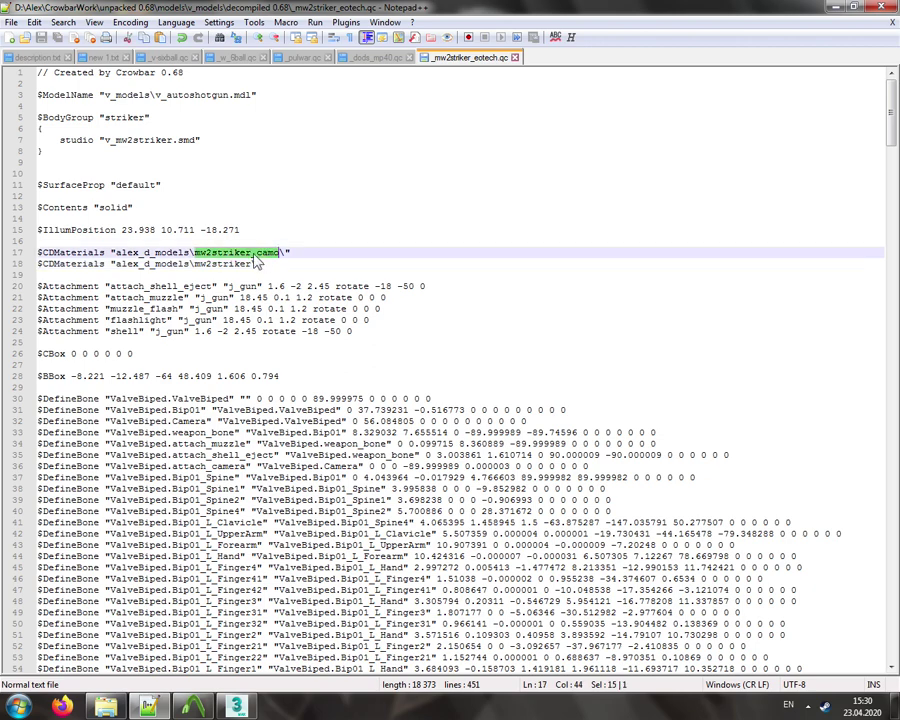
click(148, 706)
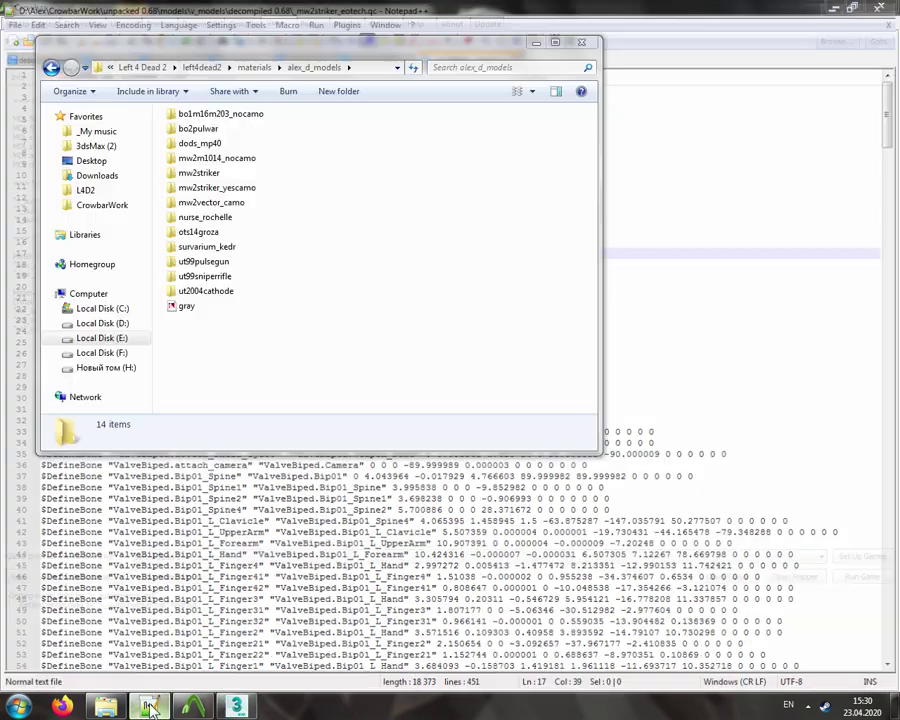
- From Crowbar, view v_autoshotgun.mdl as a replacement in the maximized model viewer with the field of view set to 90
click(112, 576)
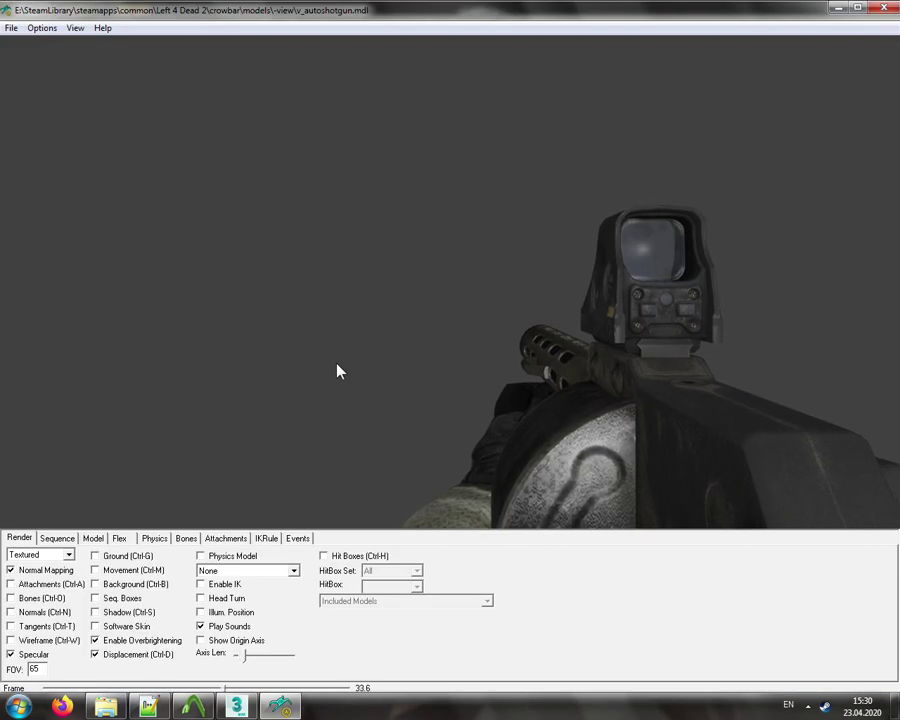
double_click(503, 16)
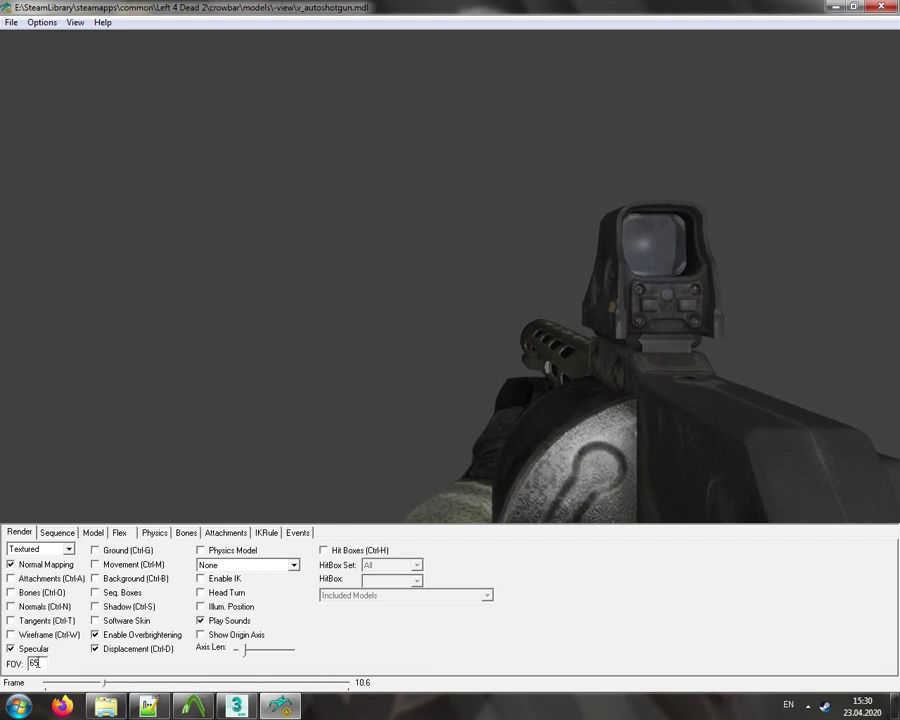
double_click(35, 664)
text(90)
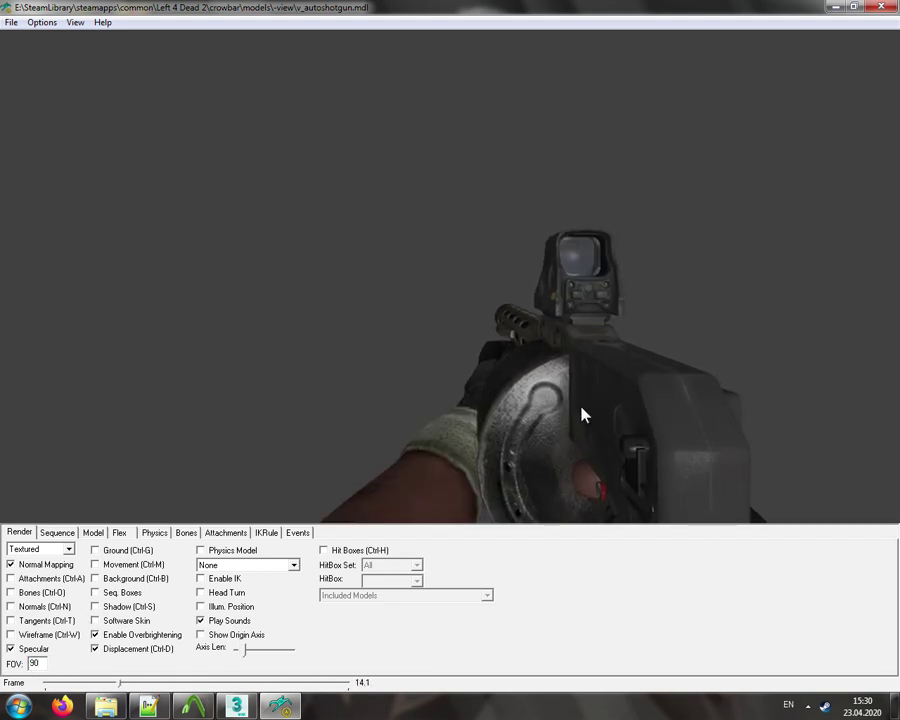
- In Windows Explorer, rename the mw2striker_yescamo folder back to mw2striker_camo
click(106, 706)
click(240, 189)
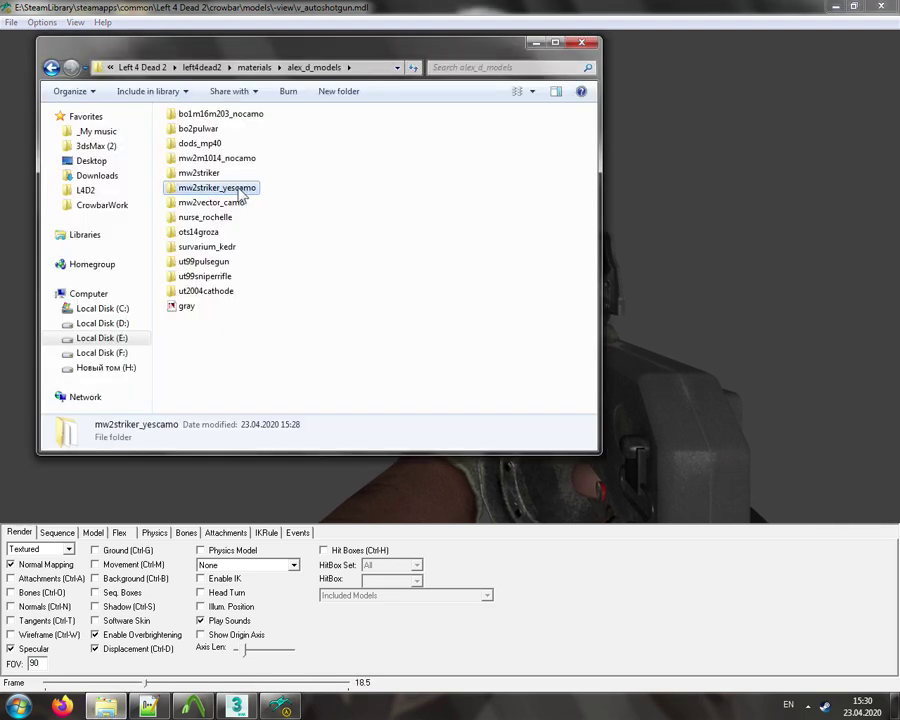
click(240, 190)
drag(222, 188, 234, 188)
key(BackSpace)
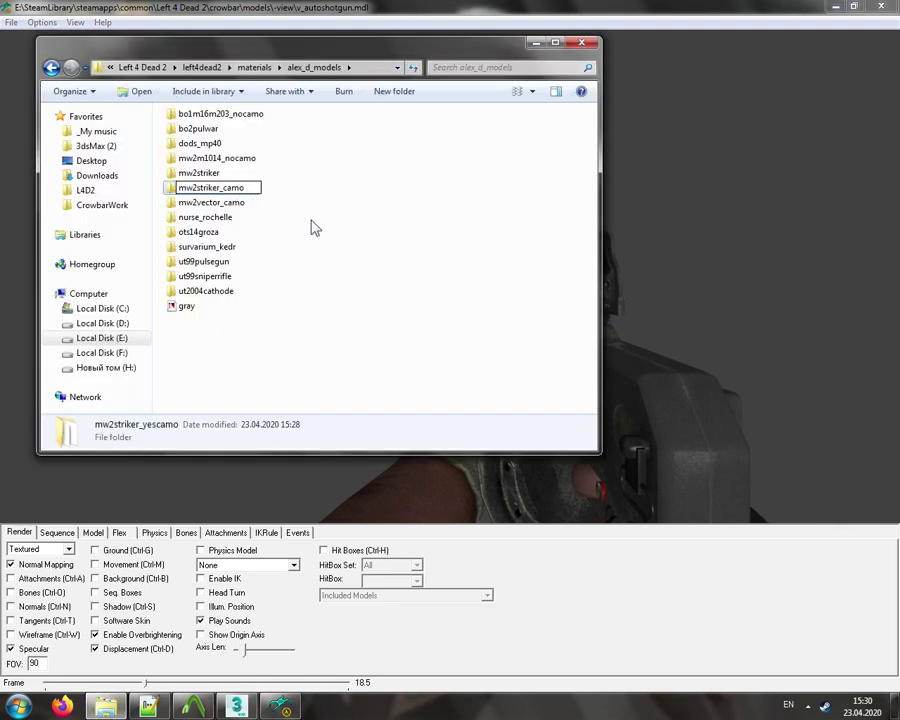
click(313, 228)
- Return to the model viewer and refresh the model to check the camo texture on the shotgun
click(390, 8)
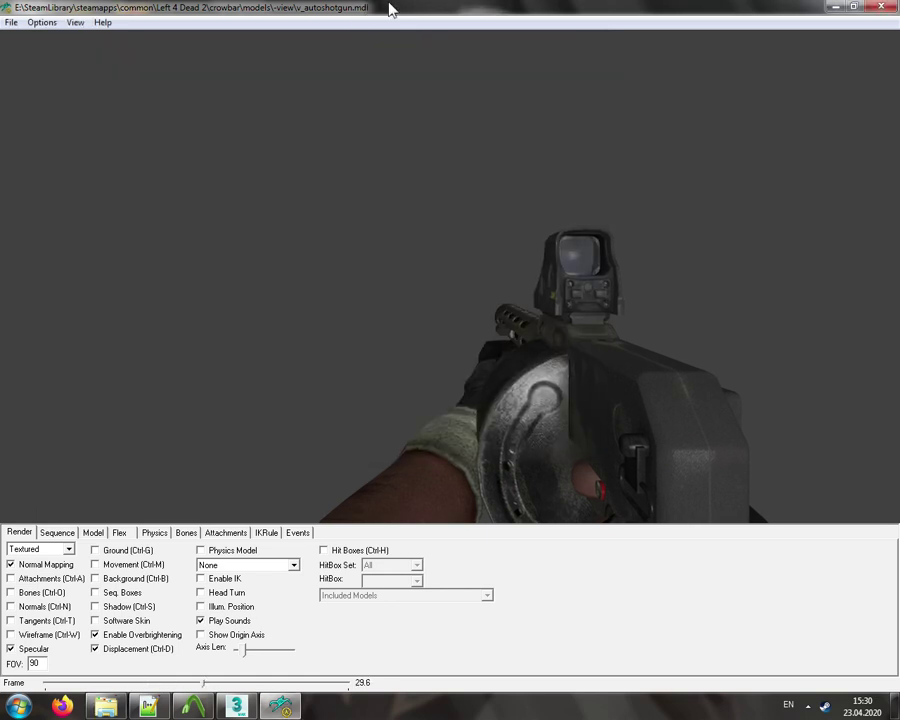
click(12, 22)
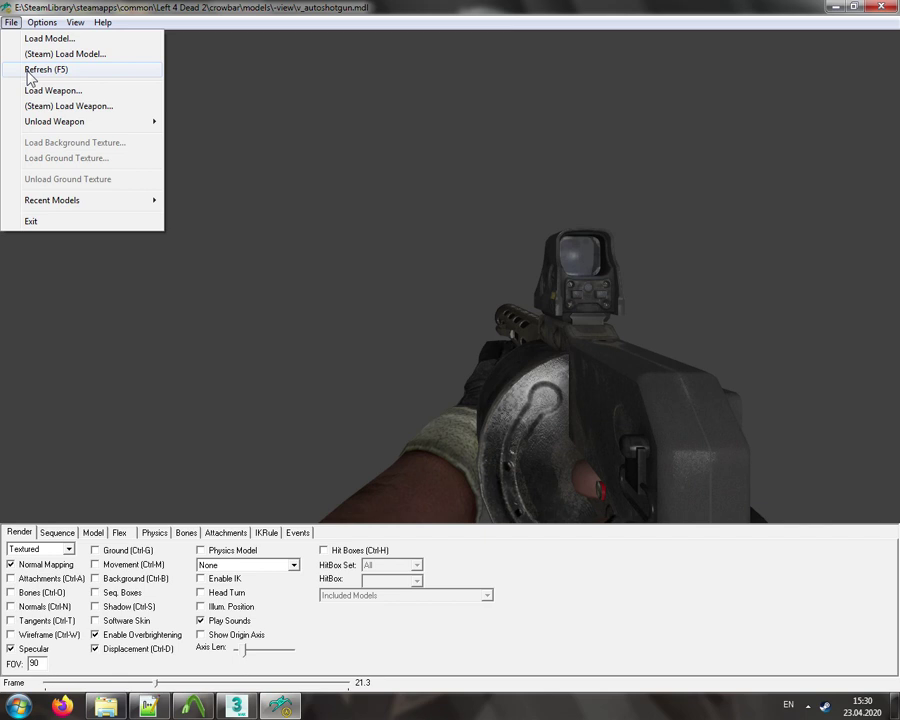
click(29, 74)
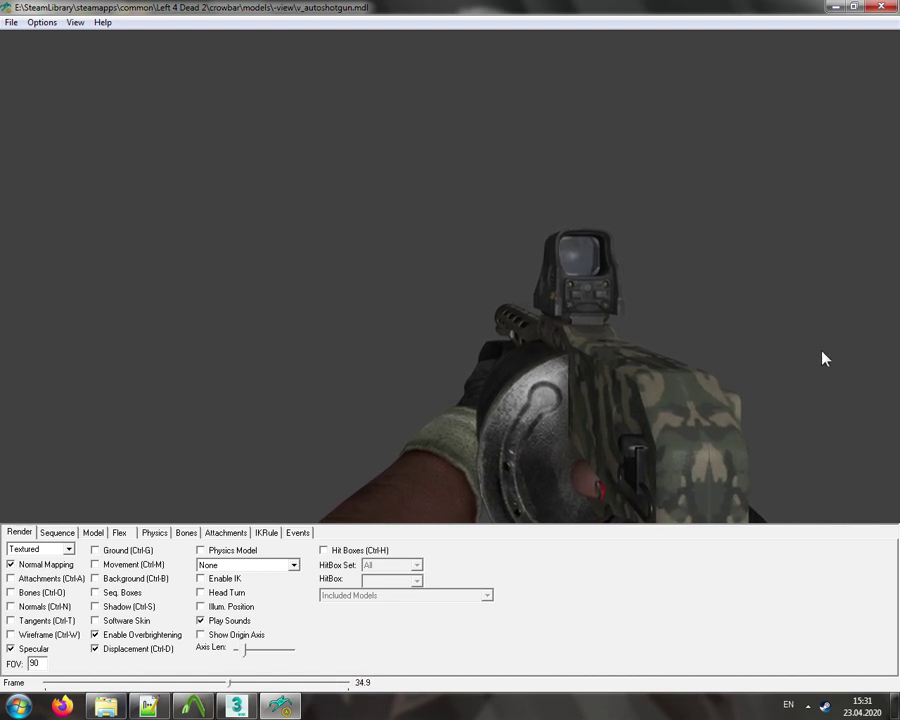
- Preview the reload_loop_layer animation over idle at full weight, and bring its weight back to zero
click(57, 532)
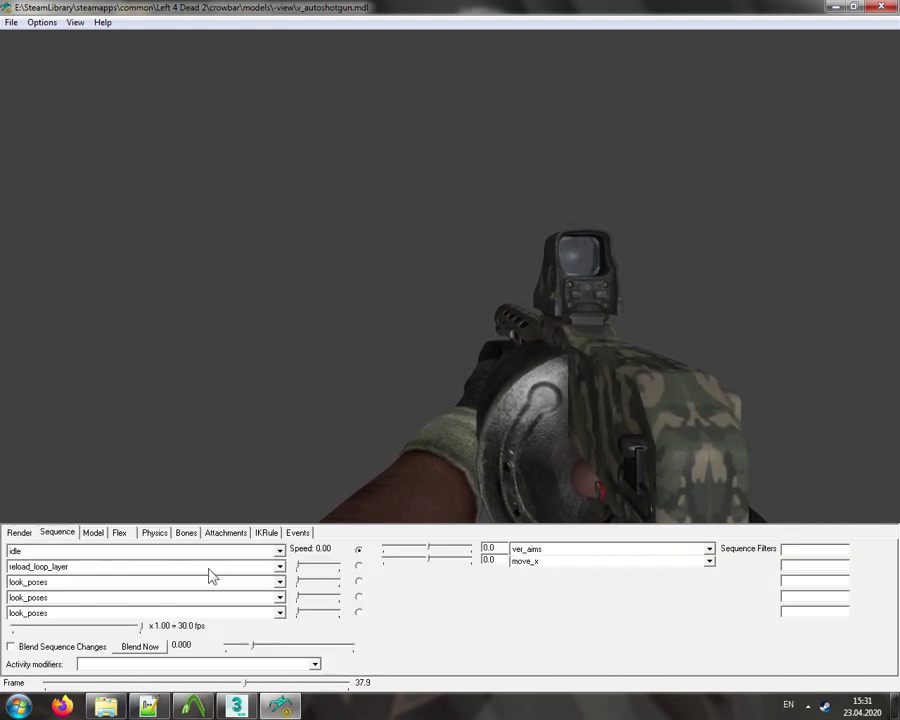
drag(295, 567, 442, 555)
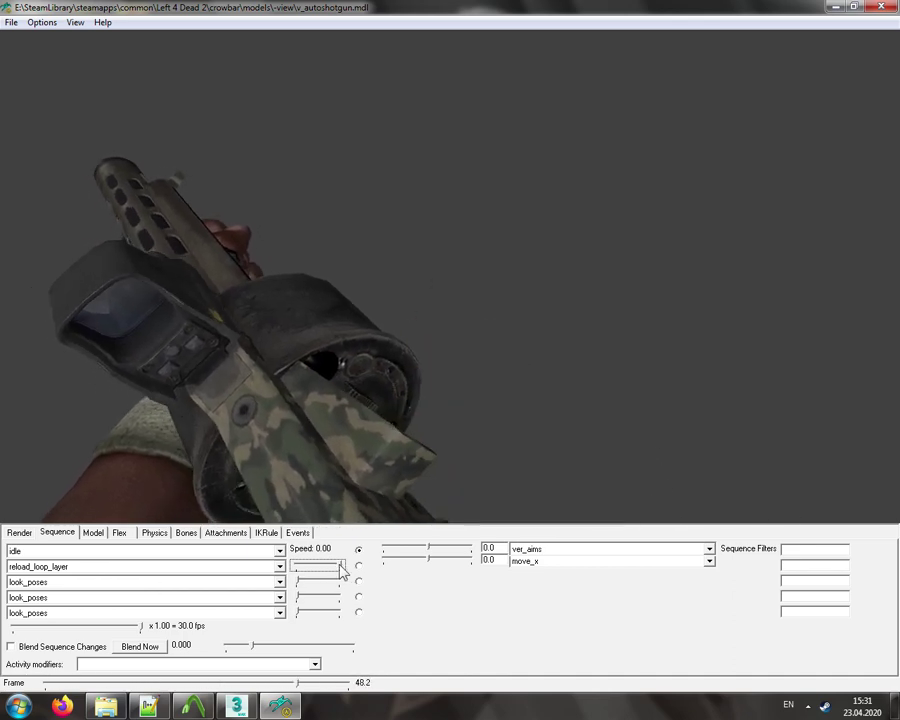
drag(340, 570, 231, 565)
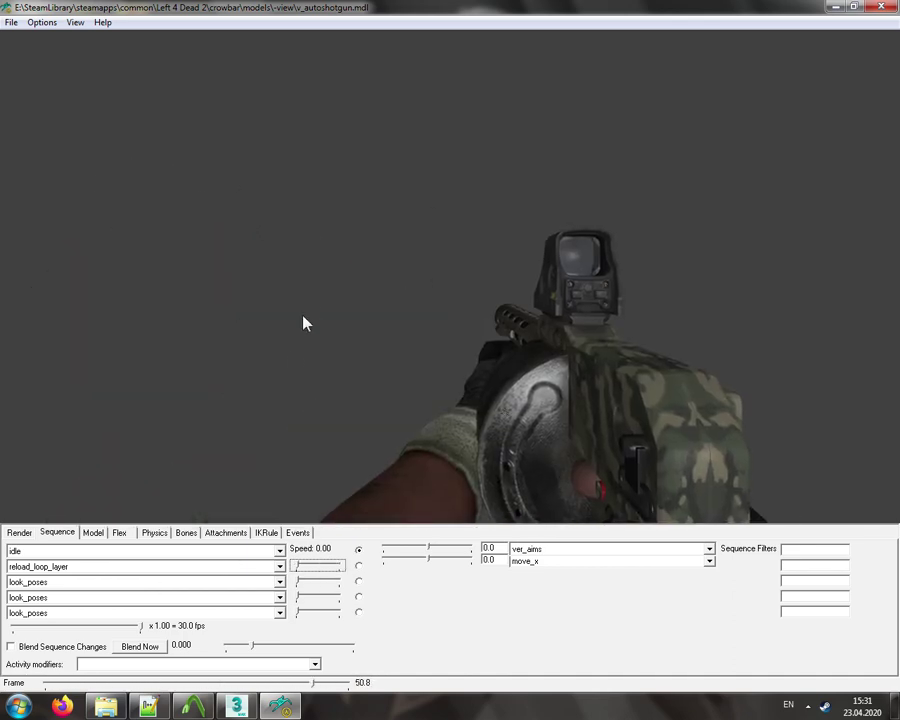
- In 3ds Max, delete the wedge-shaped mesh element beside the stock behind the drum from str_base's Editable Mesh
click(238, 707)
click(504, 376)
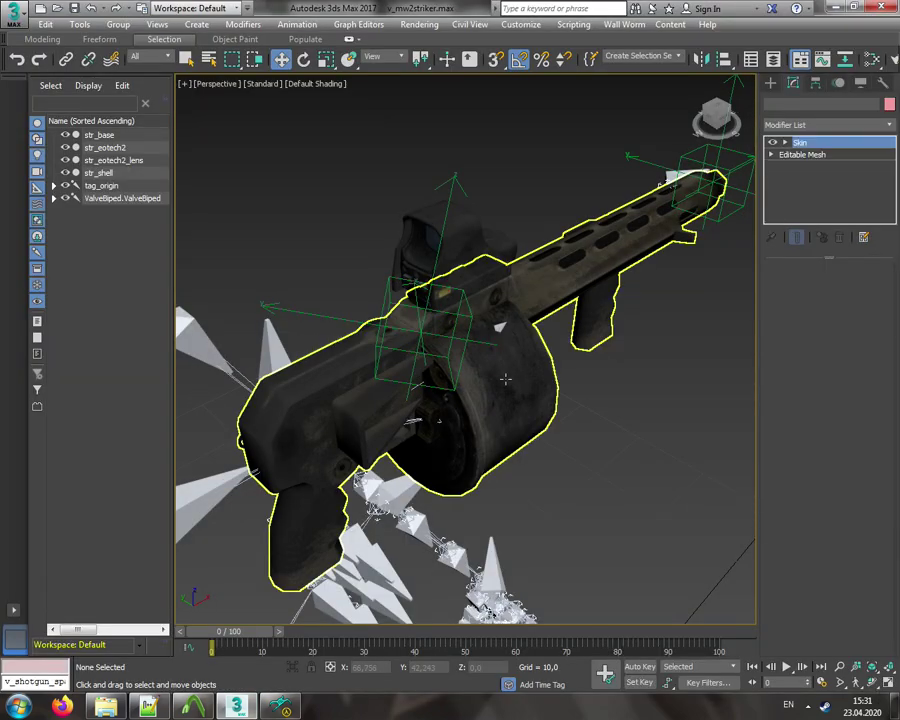
click(113, 9)
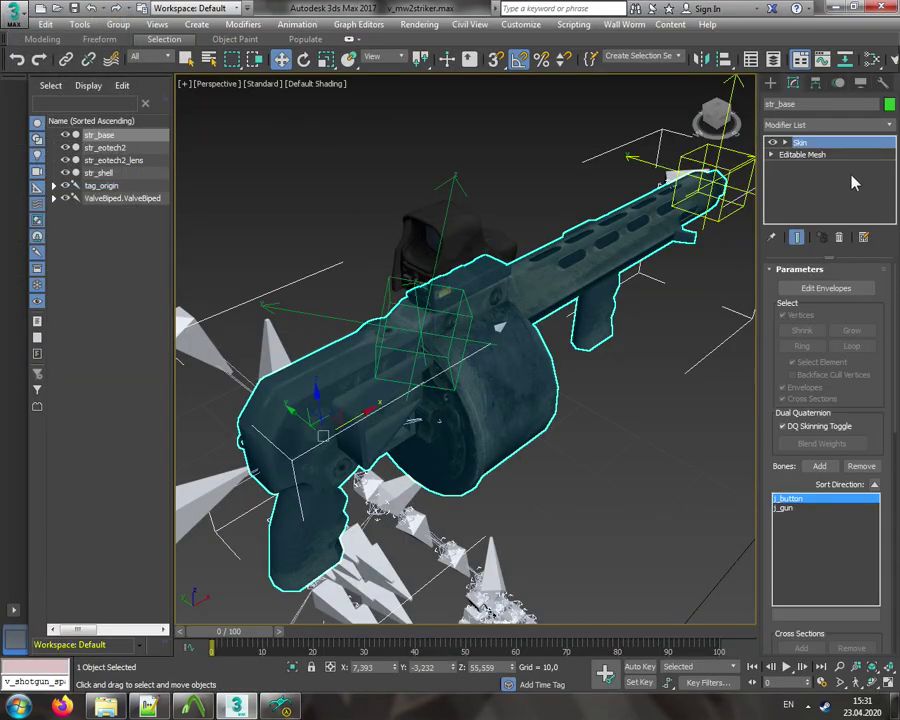
click(802, 154)
click(509, 392)
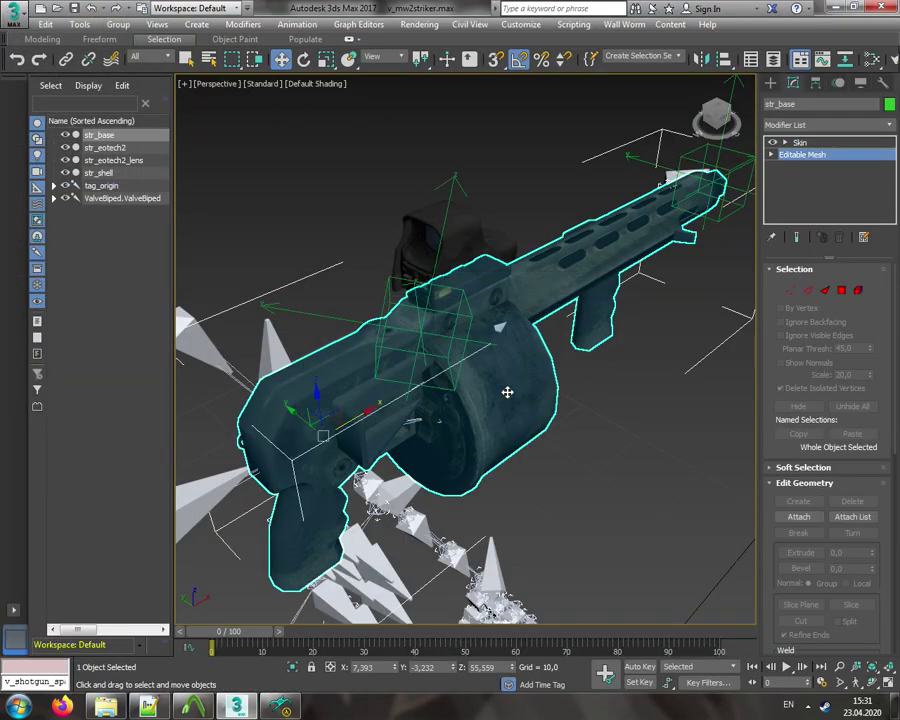
click(772, 155)
click(797, 214)
click(359, 407)
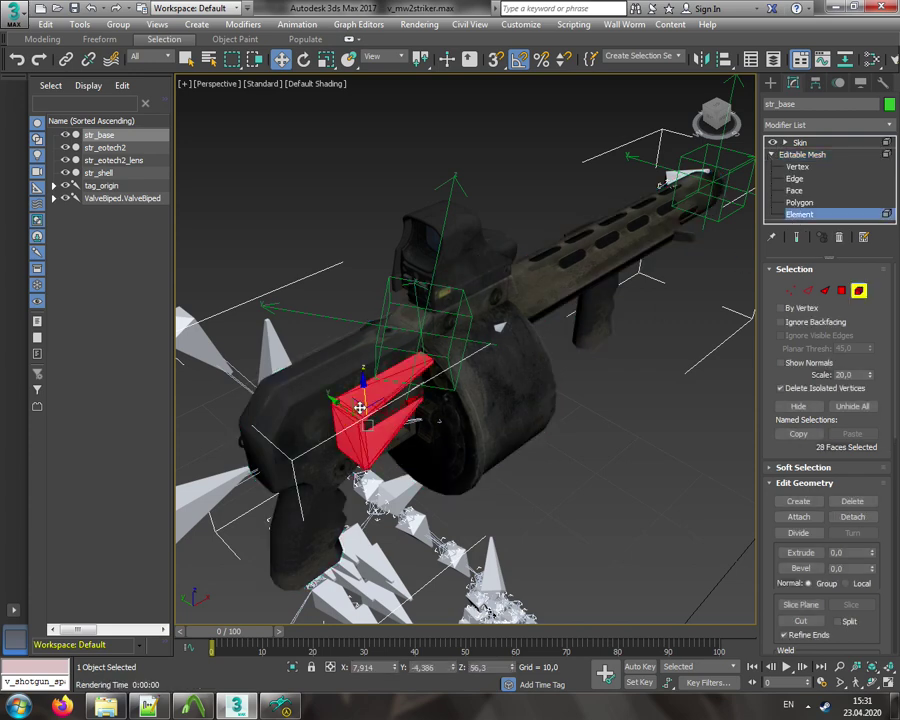
key(Delete)
scroll(359, 407, up, 2)
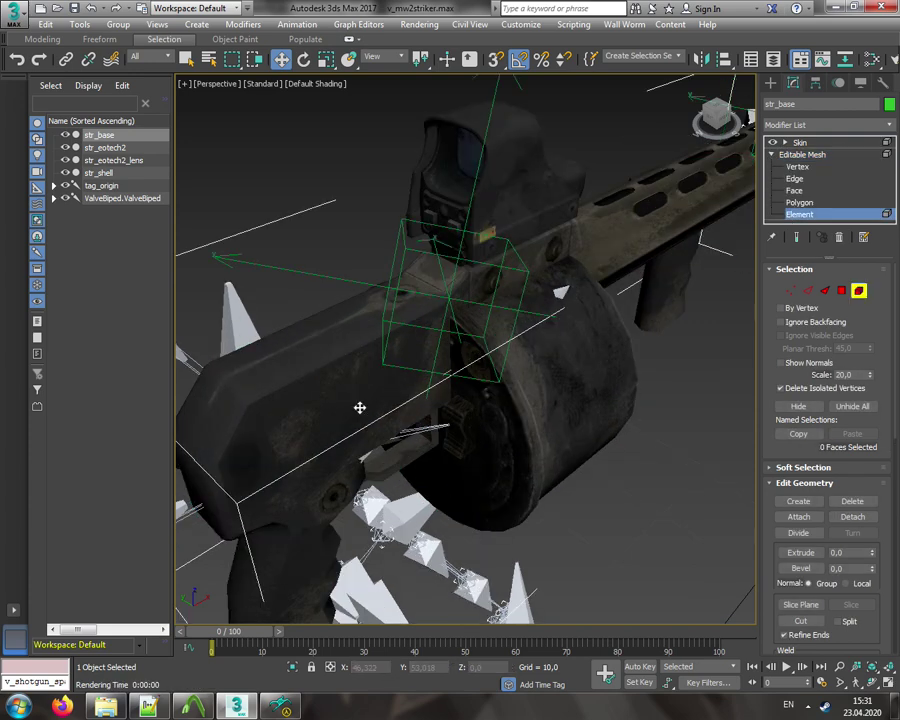
- In the model viewer, inspect the reload_loop_layer animation slowed to 5.4 fps, and restore full speed and zero layer weight
key(alt+Tab)
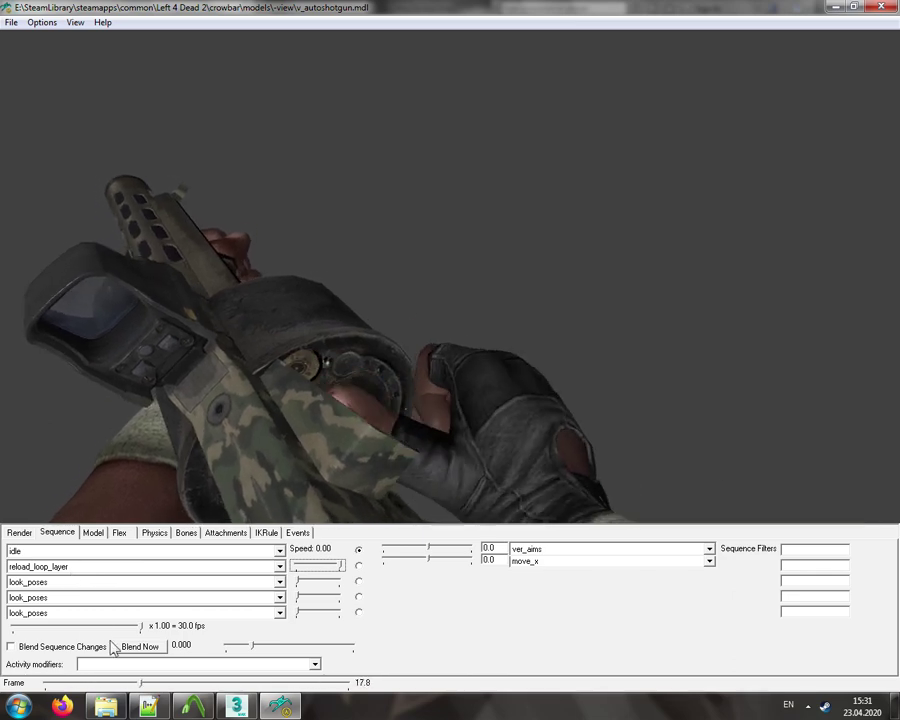
drag(141, 627, 35, 628)
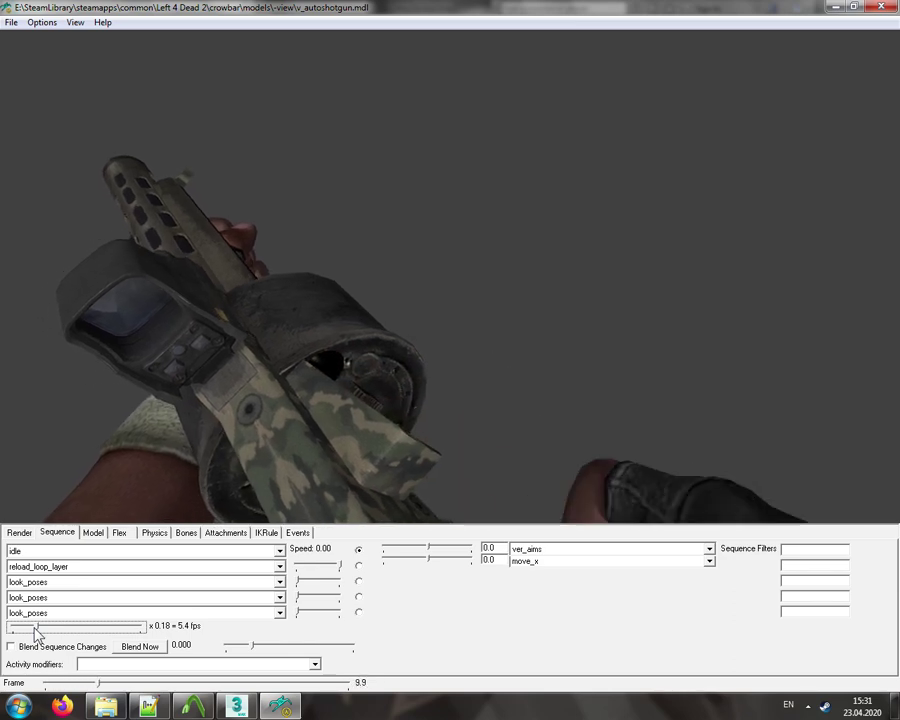
drag(38, 630, 165, 632)
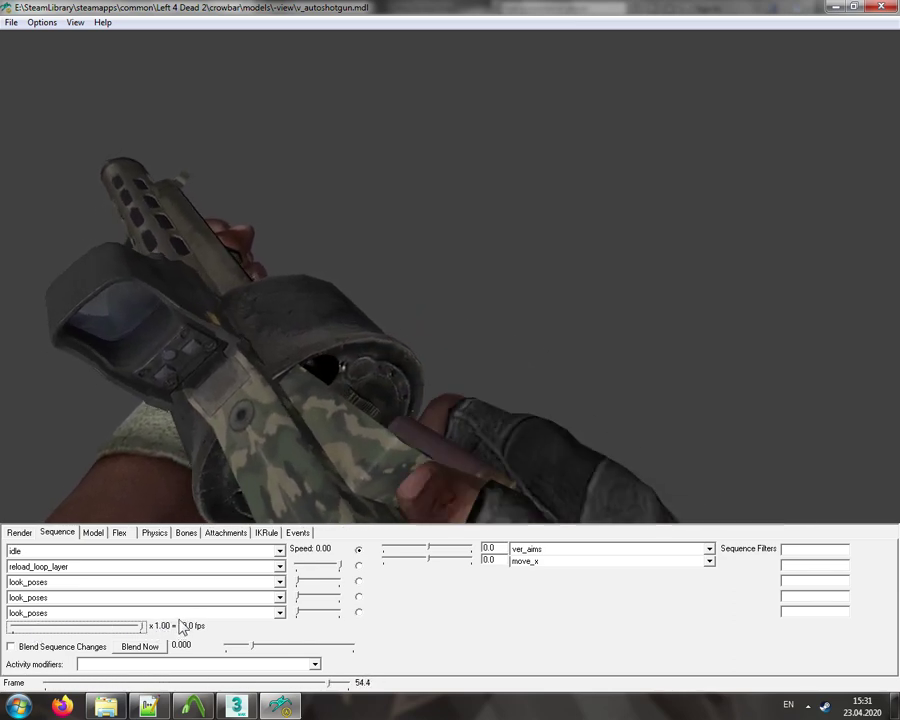
drag(340, 568, 267, 572)
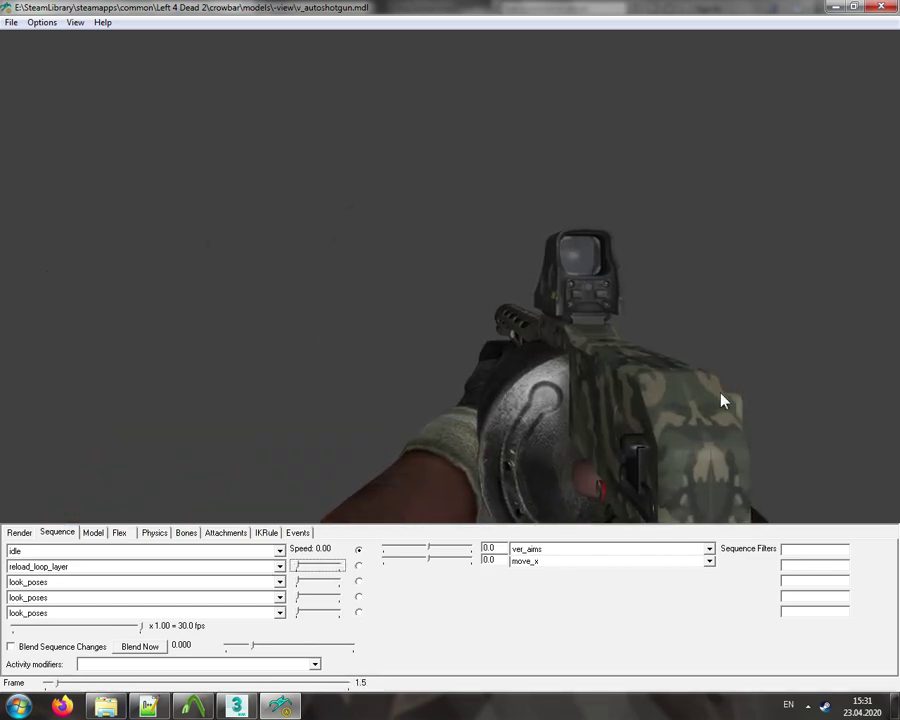
- Return to 3ds Max and leave element editing on the str_base mesh
click(285, 708)
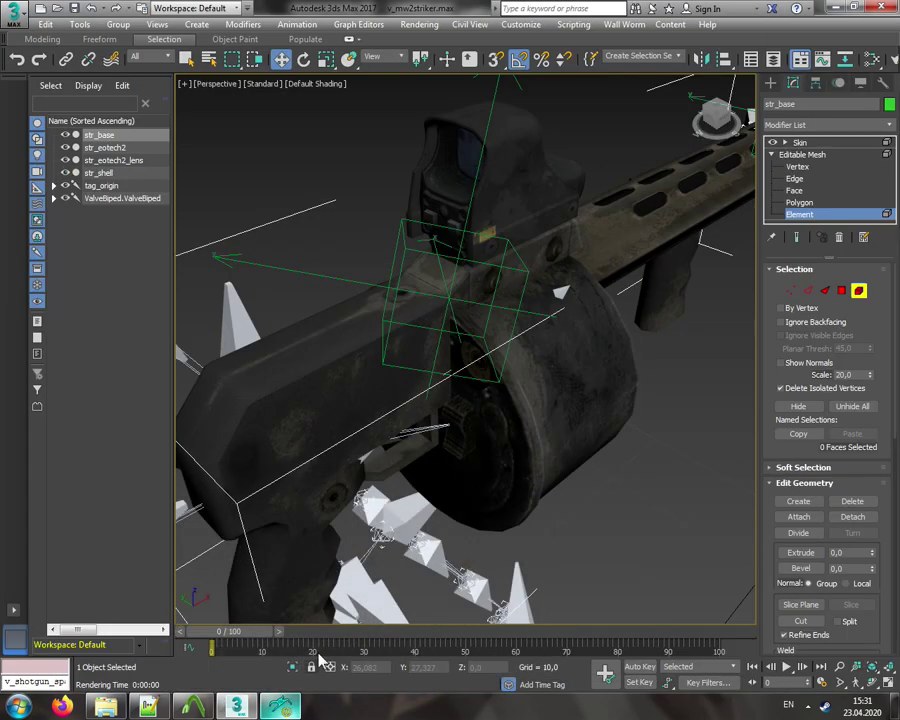
click(858, 291)
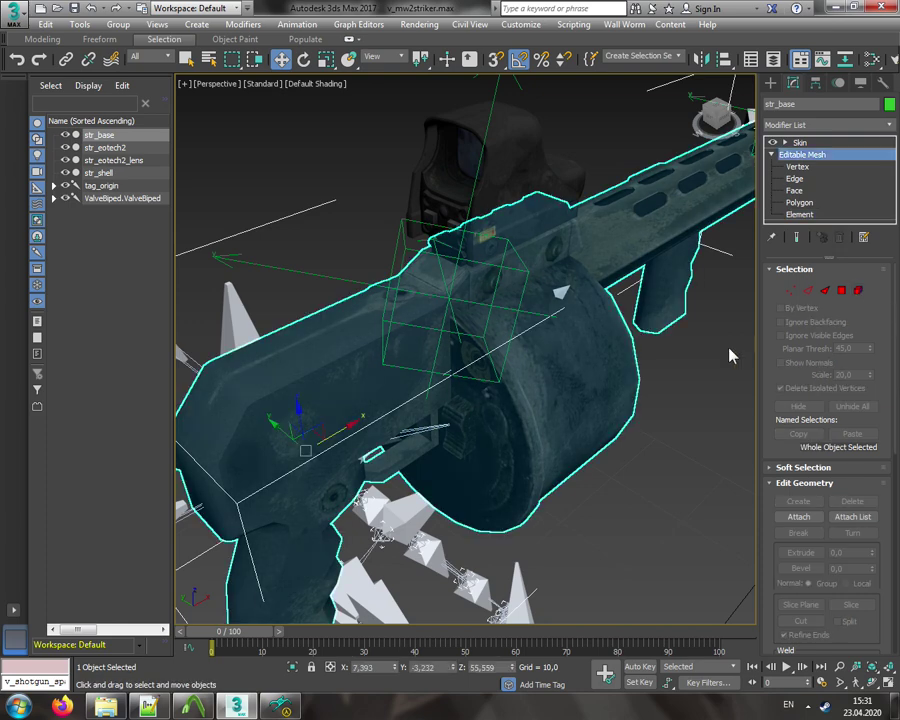
- Export all meshes and bones with the Wall Worm exporter as a reference SMD, overwriting v_mw2striker.smd in the decompiled 0.68 folder
click(672, 380)
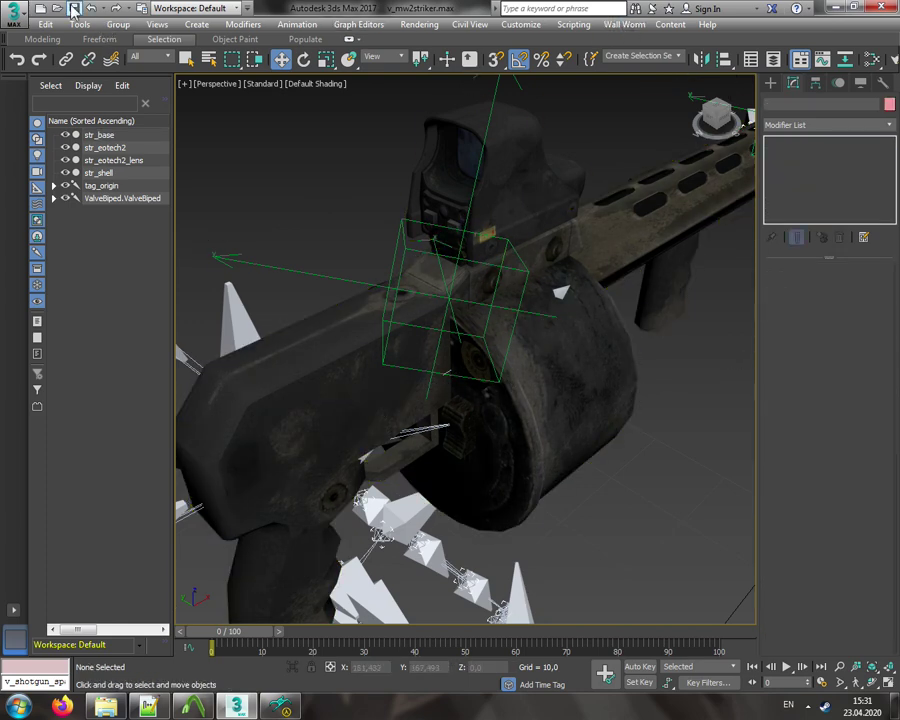
click(627, 25)
mouse_move(686, 120)
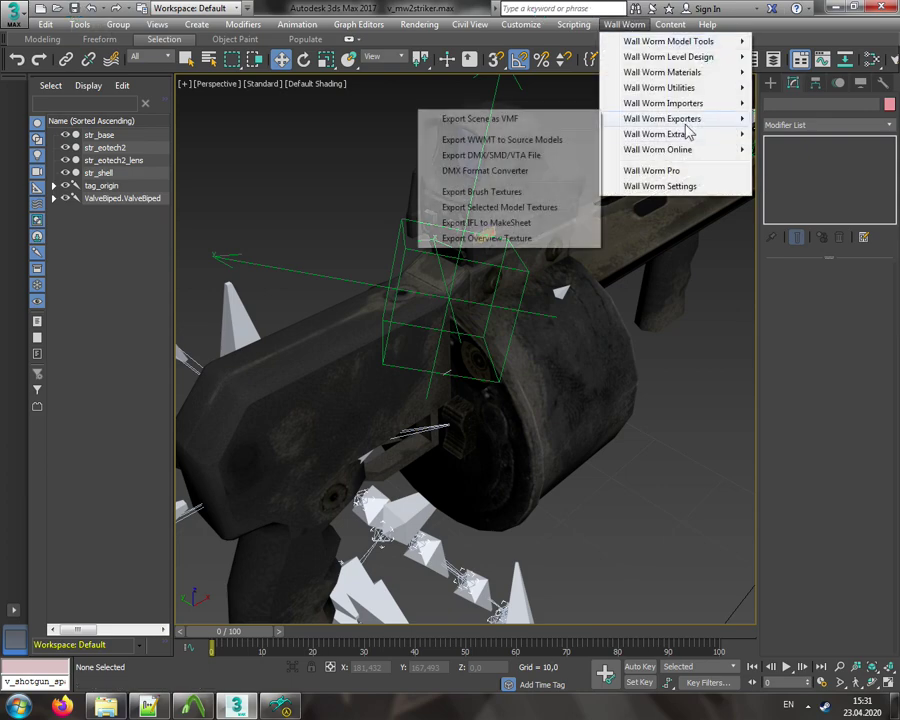
click(515, 155)
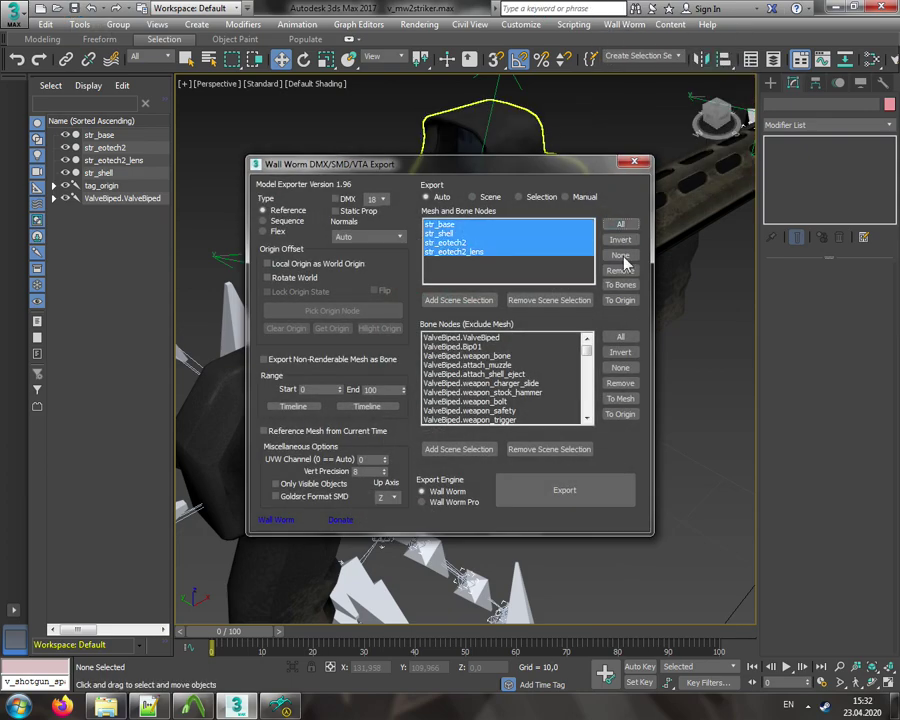
click(619, 340)
click(580, 498)
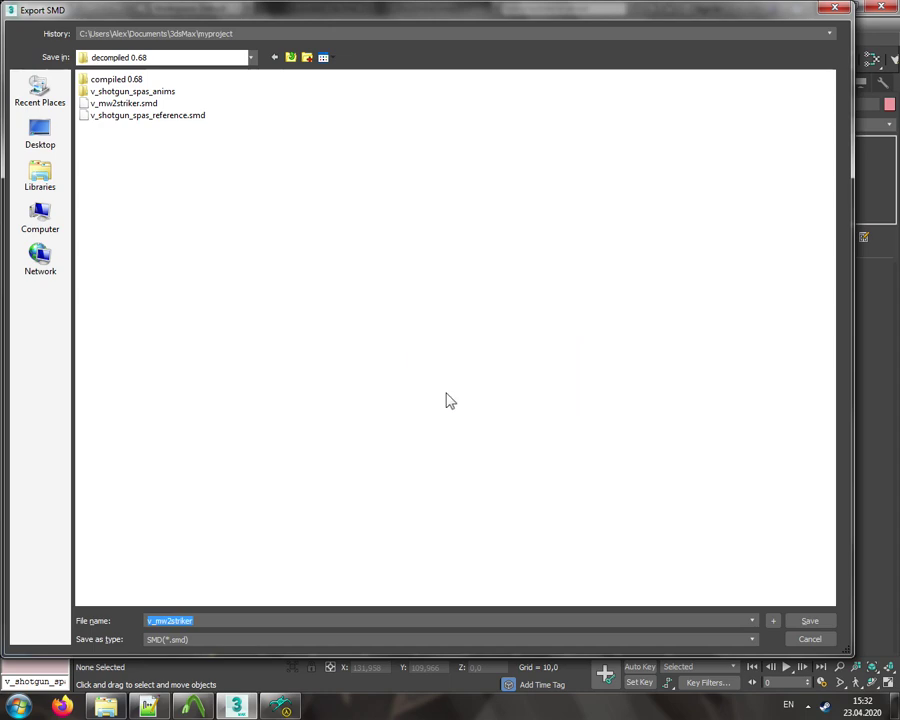
click(790, 621)
click(506, 410)
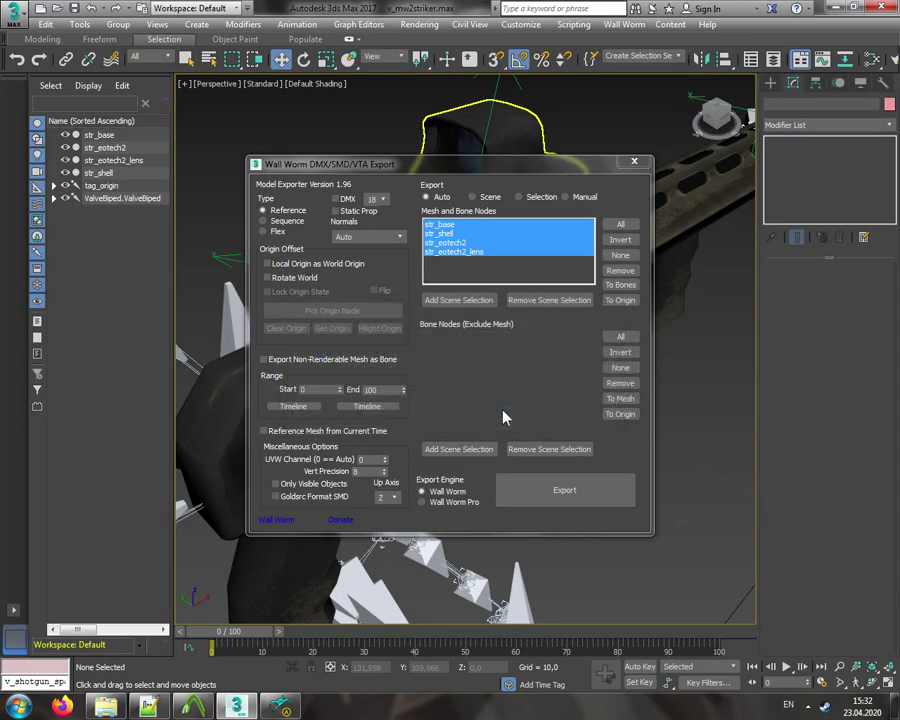
click(442, 400)
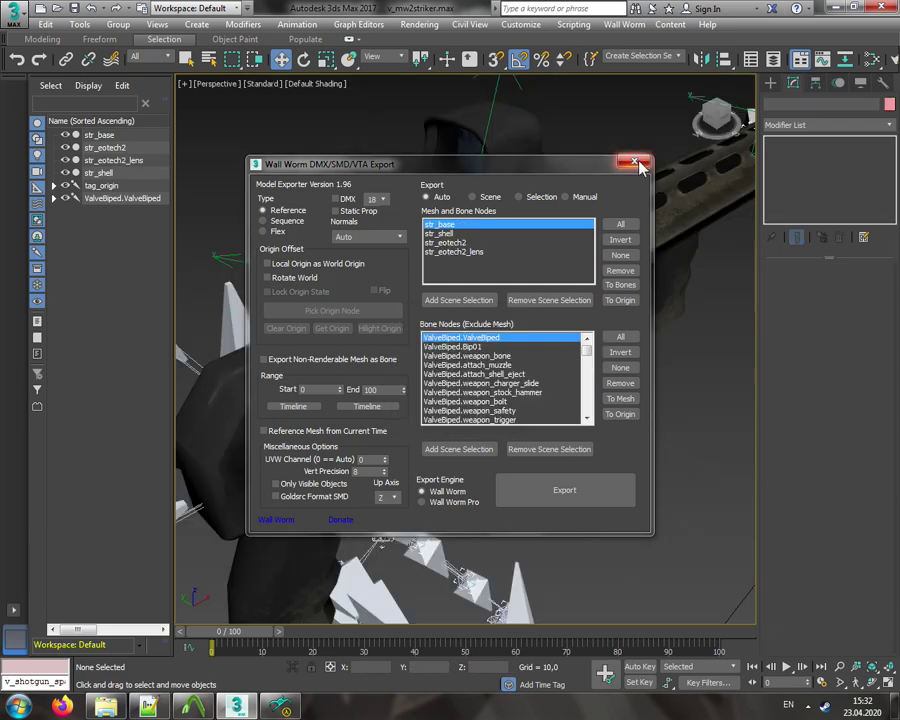
click(633, 164)
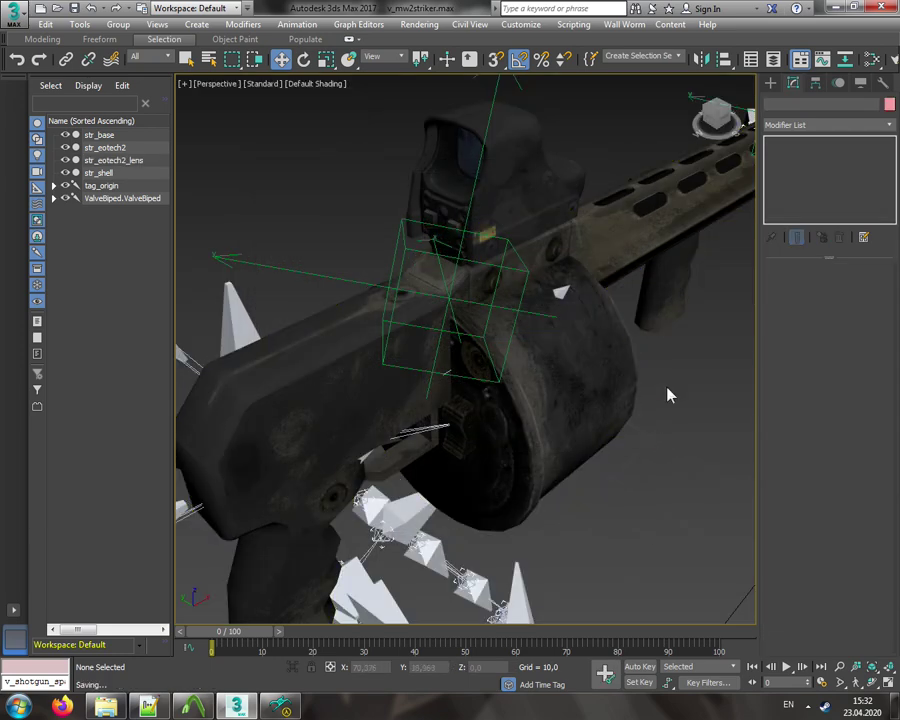
- In Windows Explorer, rename the mw2striker_camo folder in materials\alex_d_models to mw2striker_nocamo
key(alt+Tab)
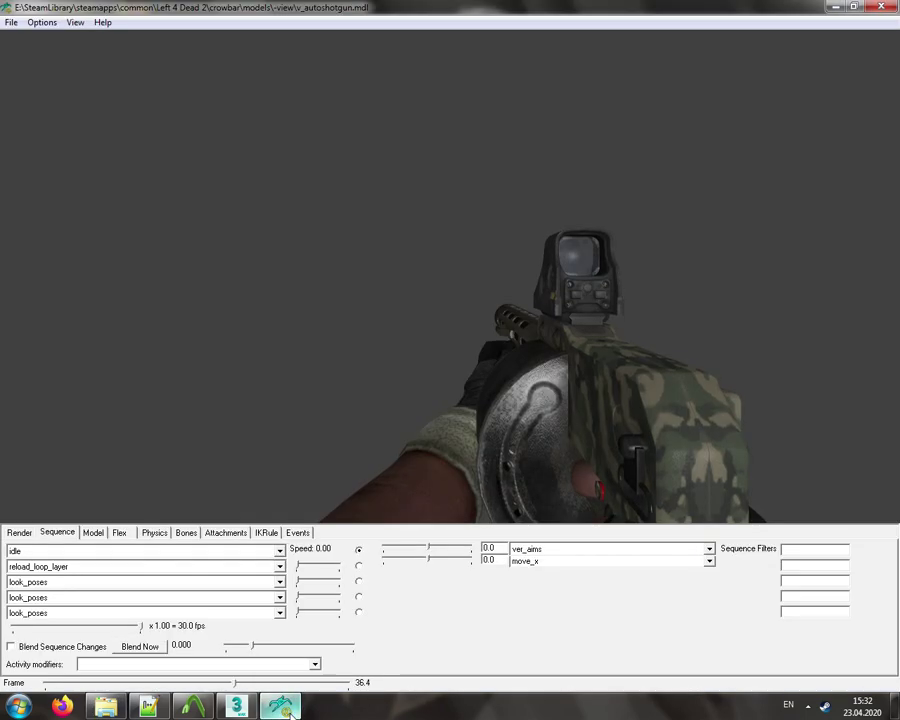
click(105, 706)
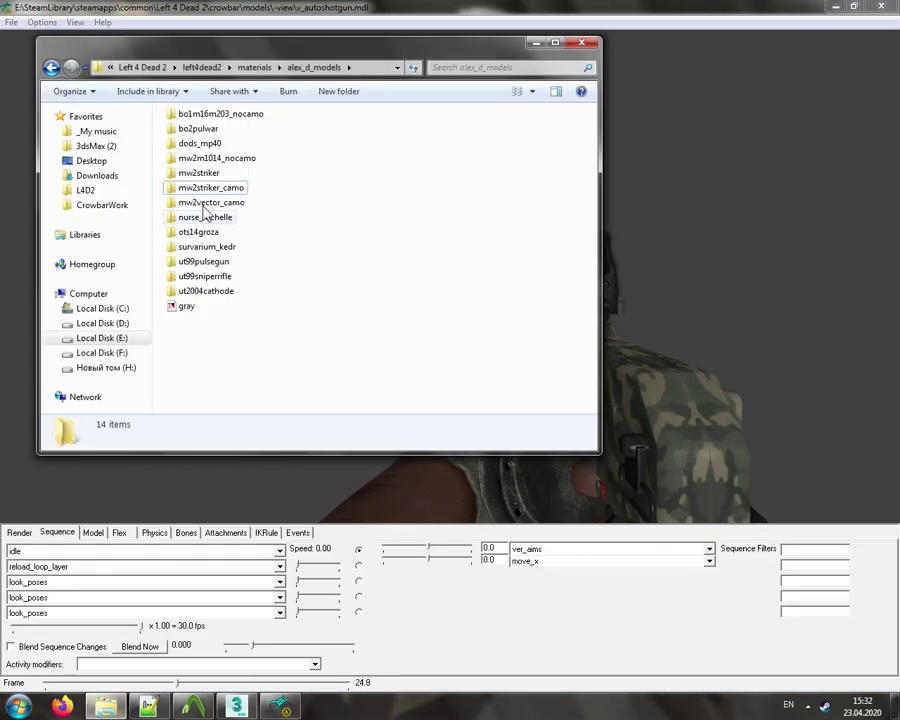
click(226, 192)
click(220, 188)
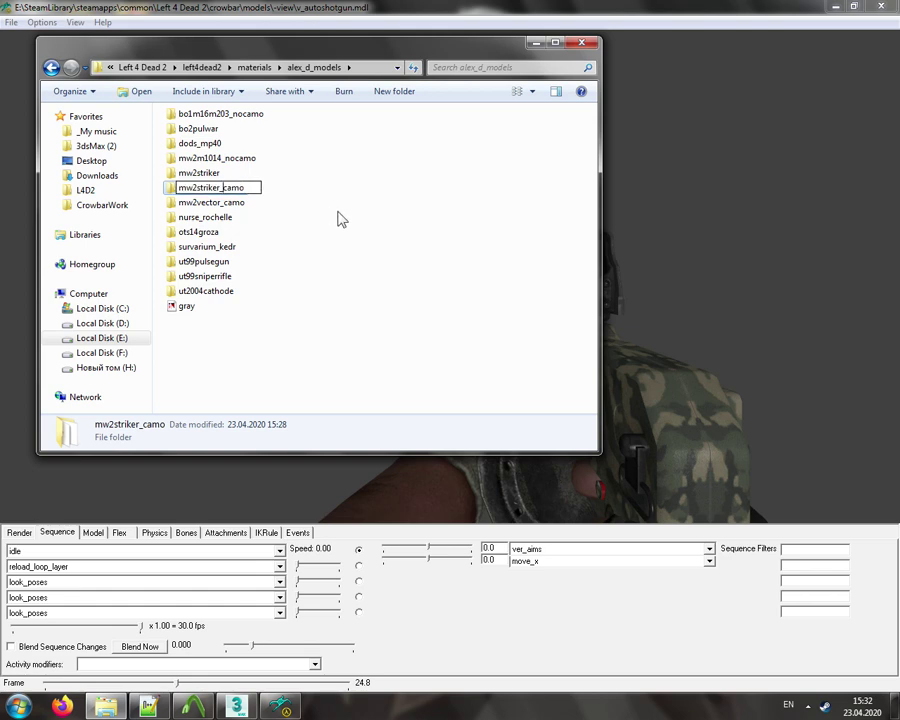
click(345, 223)
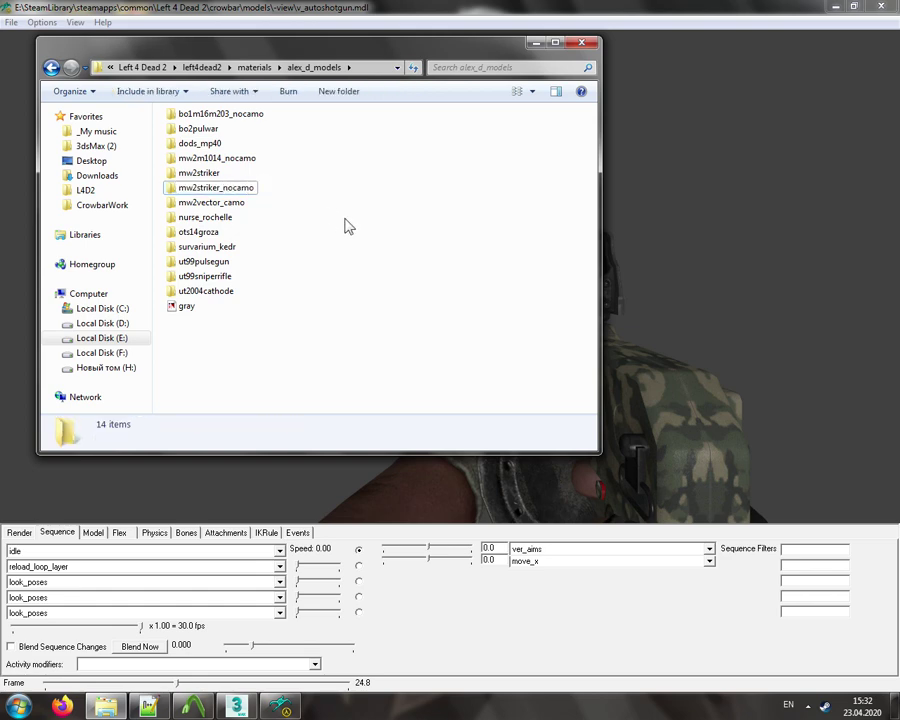
- Refresh v_autoshotgun.mdl in the model viewer, preview reload_loop_layer at full weight, and bring its weight back to zero
click(383, 10)
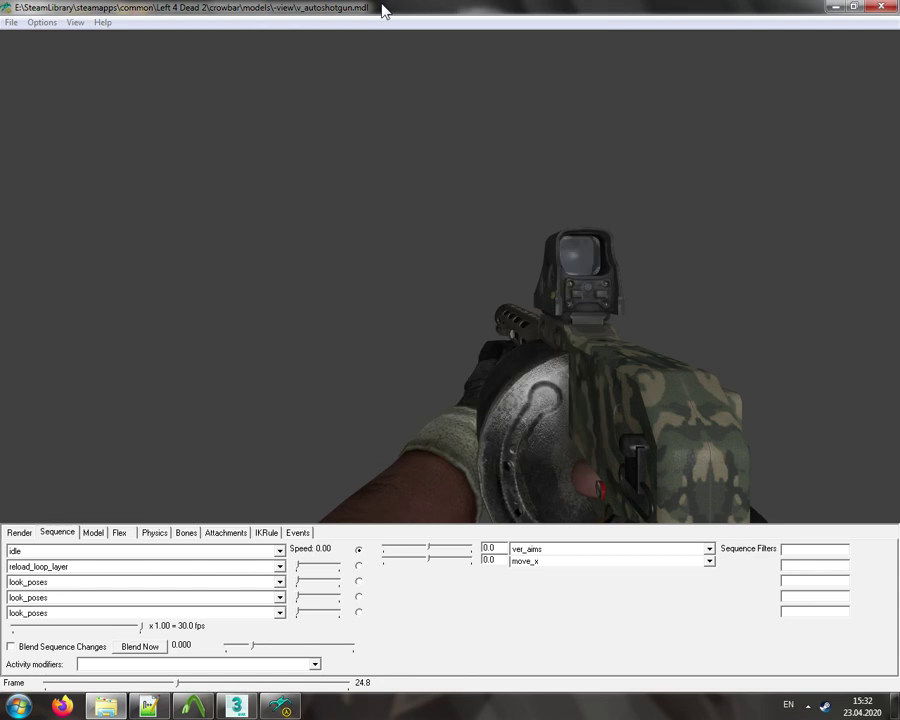
click(11, 22)
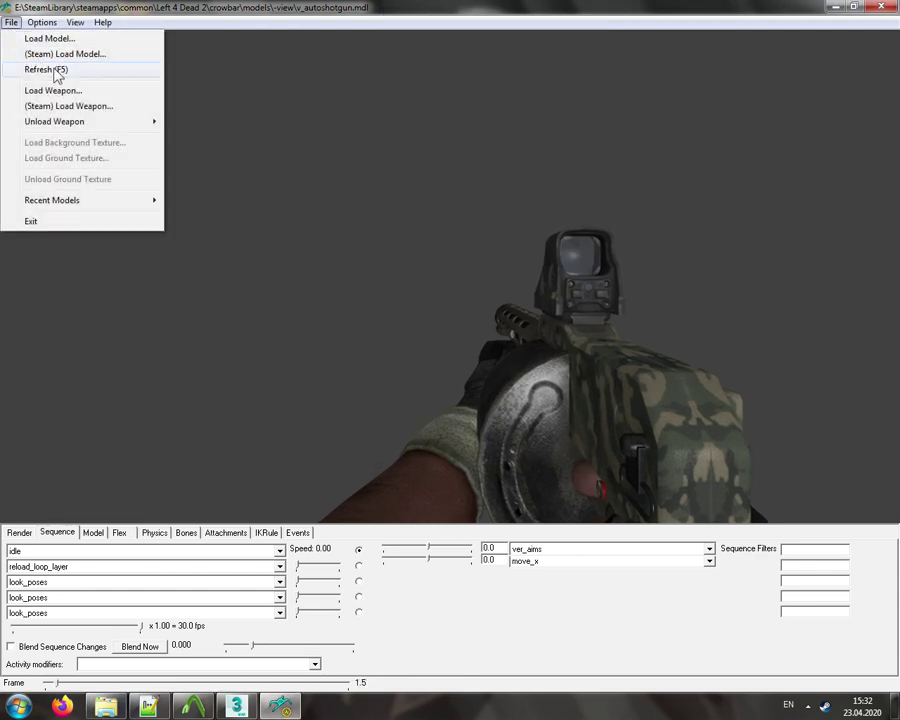
click(46, 69)
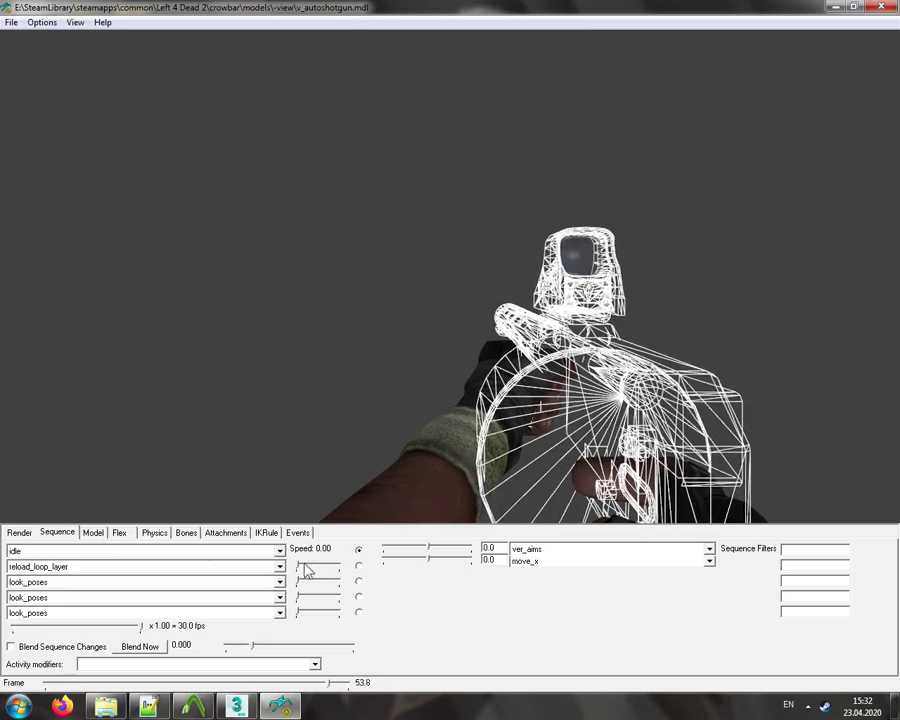
drag(300, 570, 357, 570)
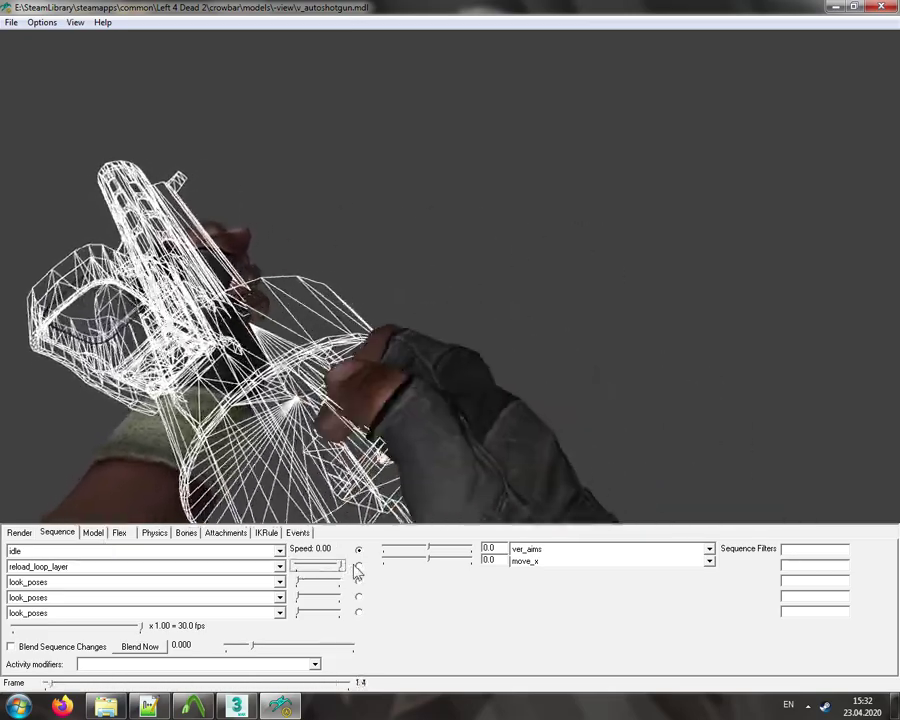
drag(355, 571, 297, 572)
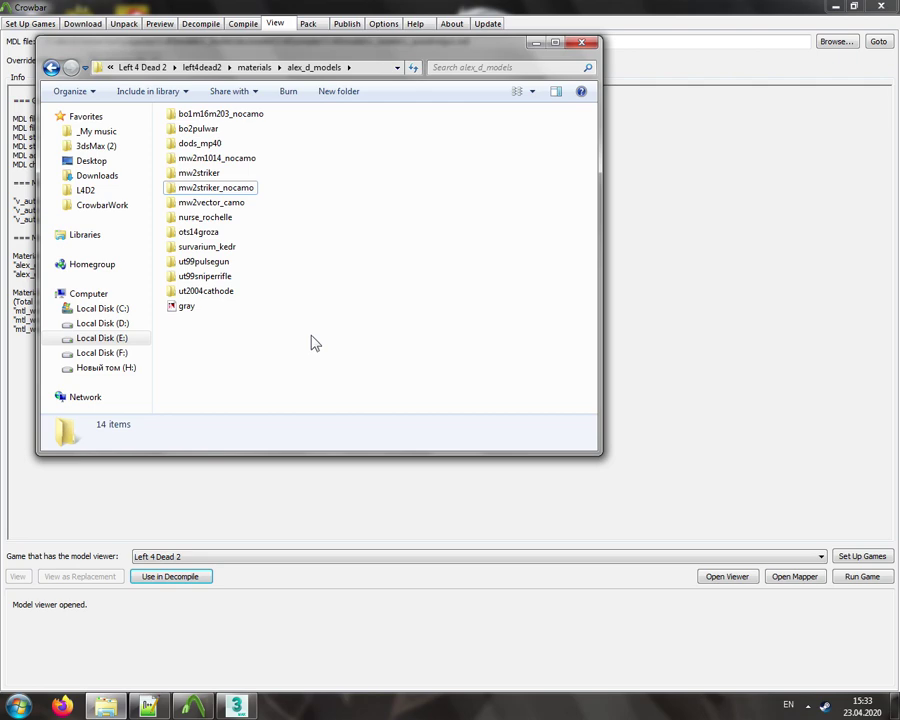
- View the model as a replacement from Crowbar, center the view, and orbit to see the shotgun from the side
click(84, 578)
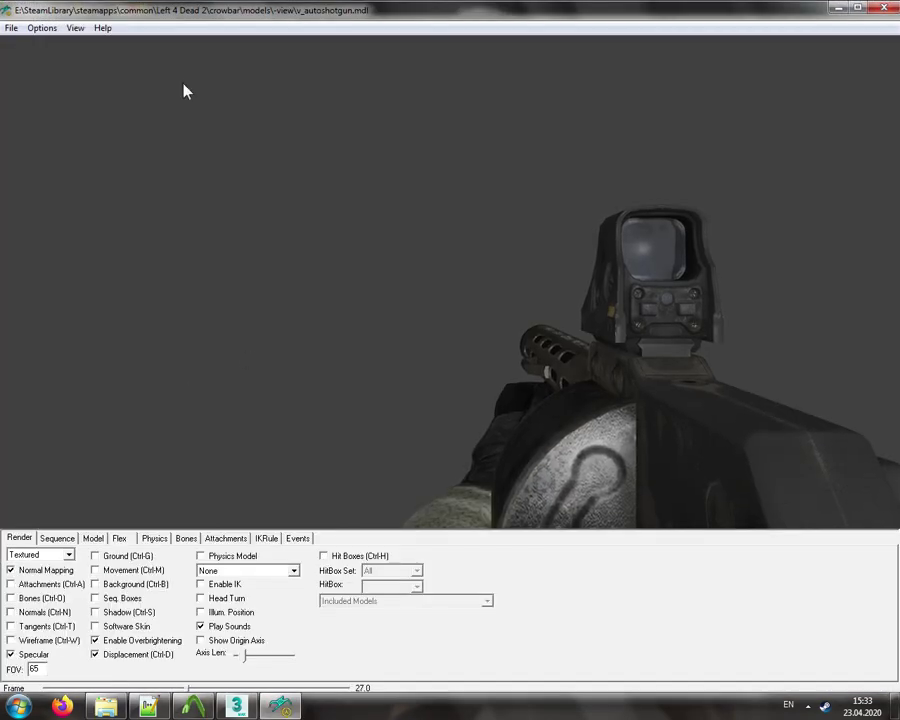
click(34, 23)
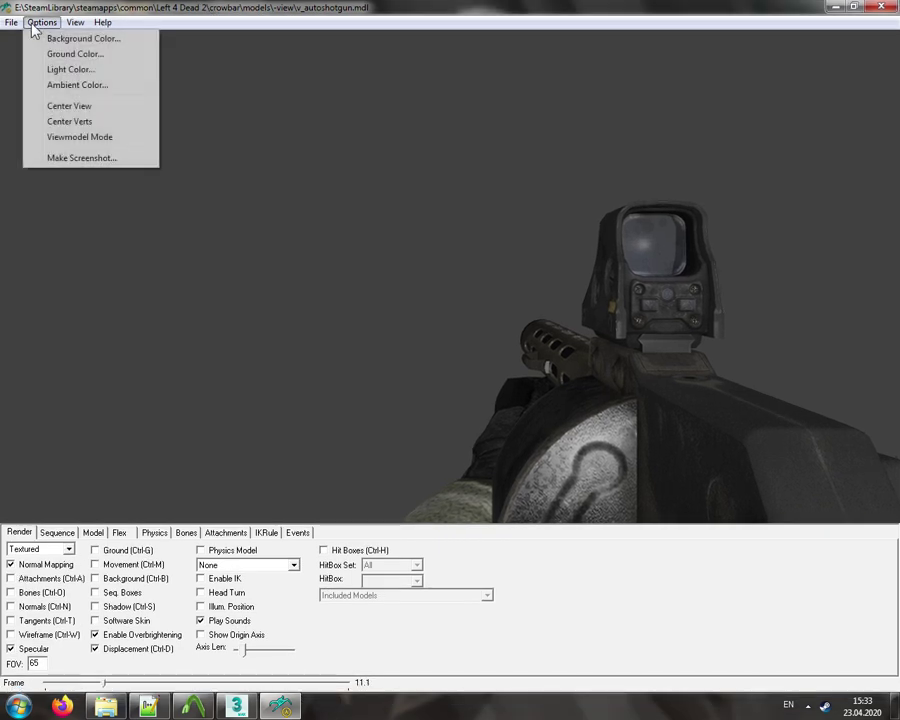
click(85, 110)
right_drag(448, 300, 437, 237)
drag(437, 237, 496, 245)
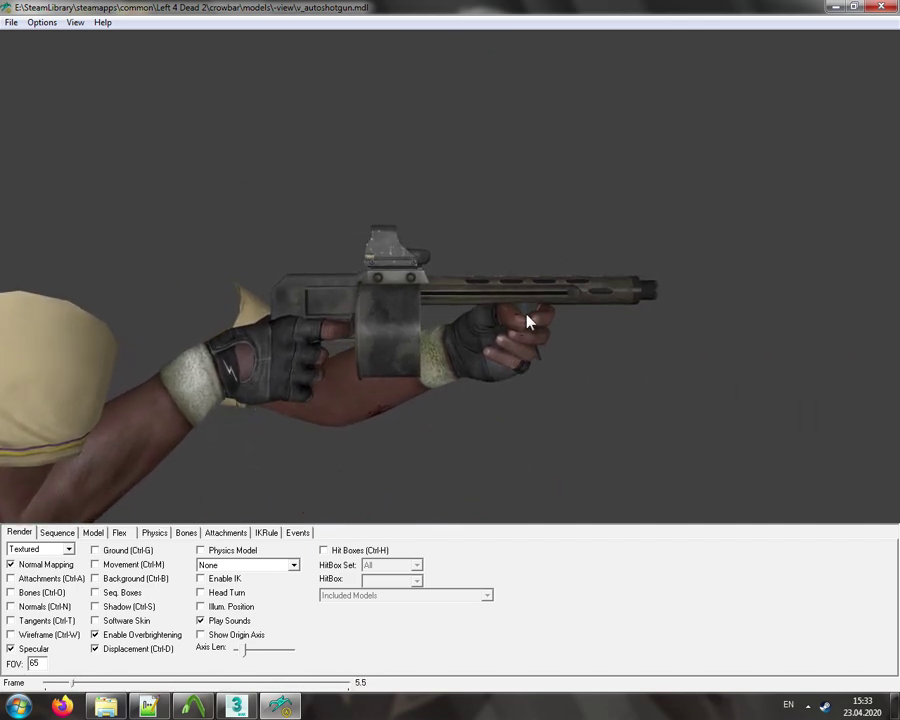
drag(383, 253, 478, 309)
- Compare the axes and QC strings of the flashlight, muzzle_flash and attach_muzzle attachments at the barrel's end
click(226, 533)
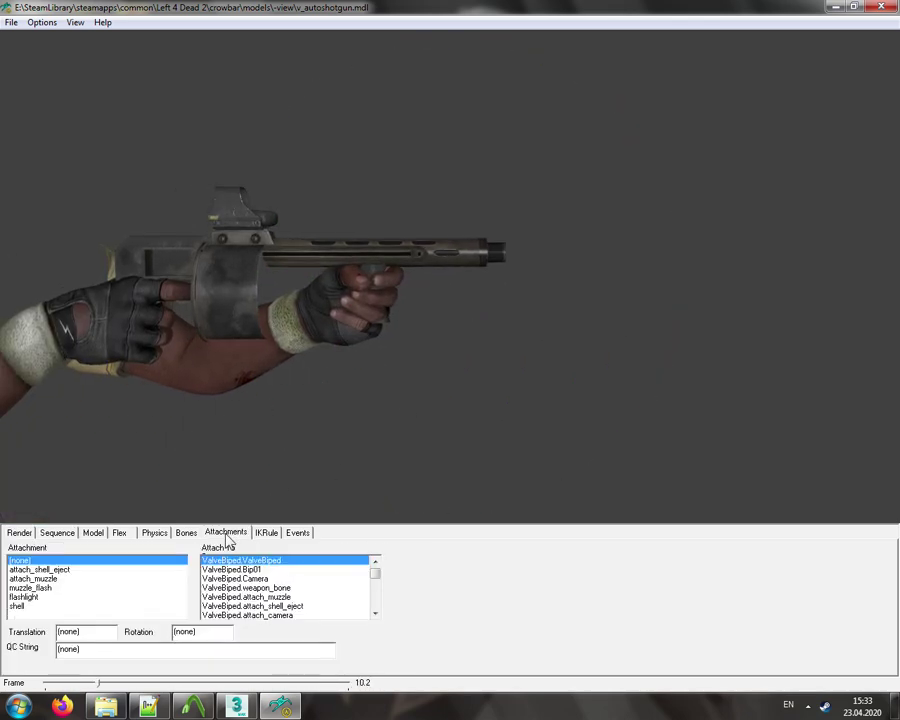
click(25, 597)
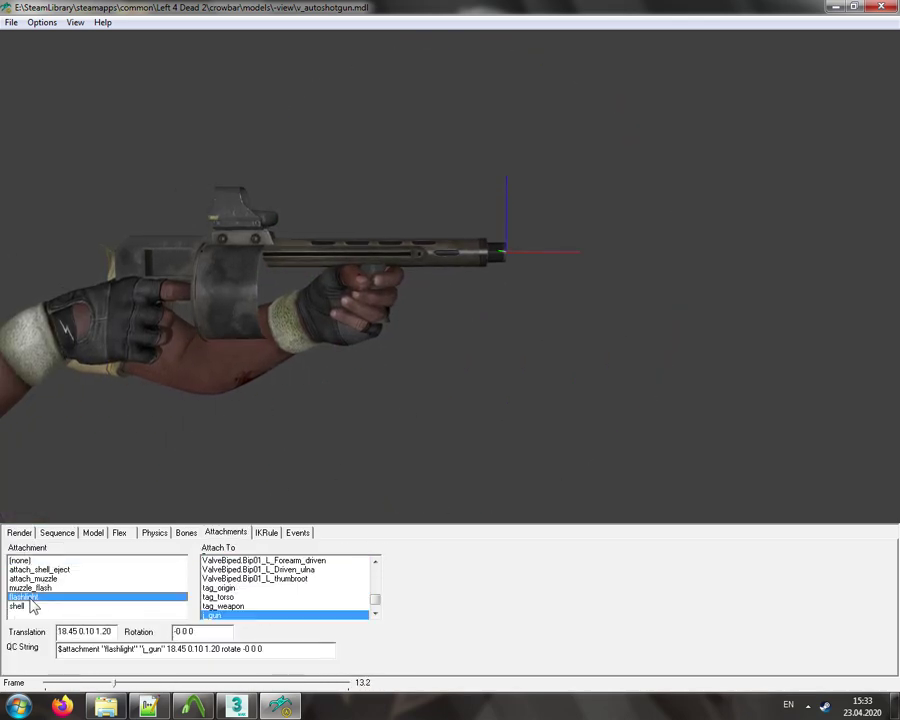
click(33, 588)
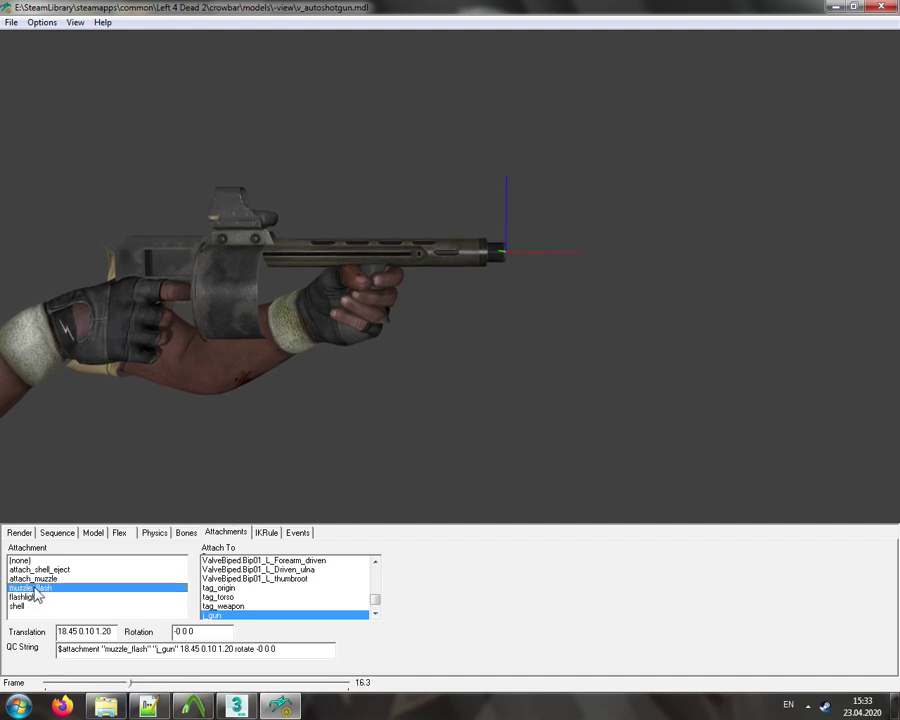
click(38, 597)
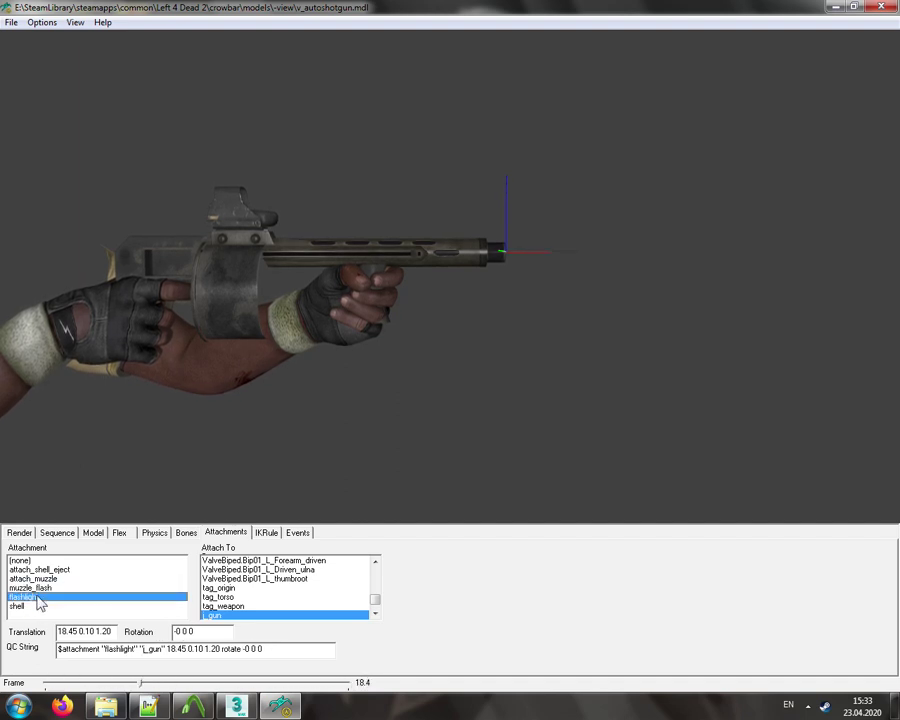
click(36, 589)
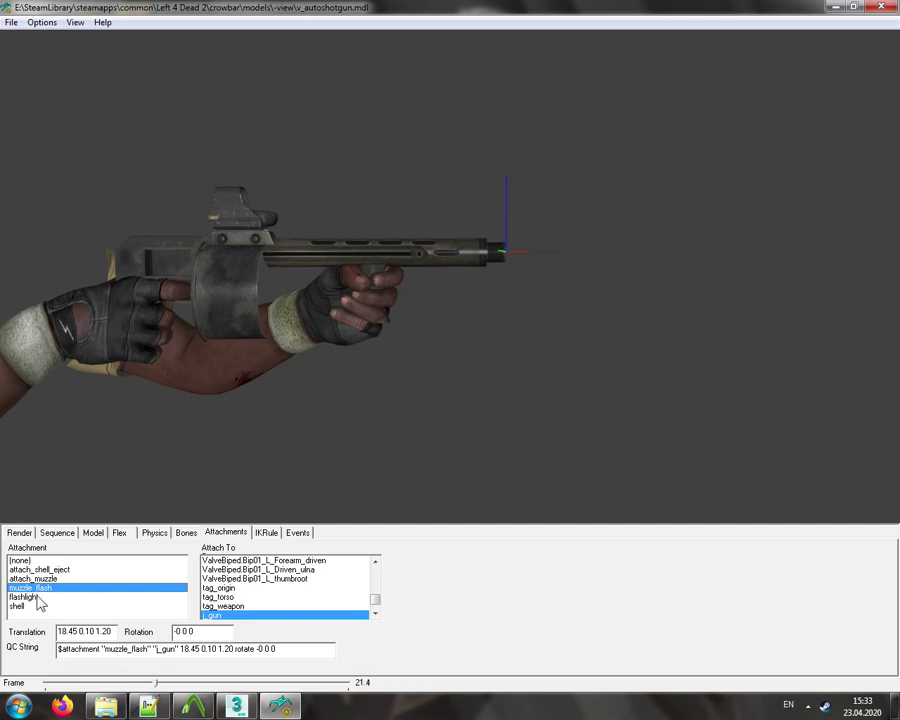
click(38, 597)
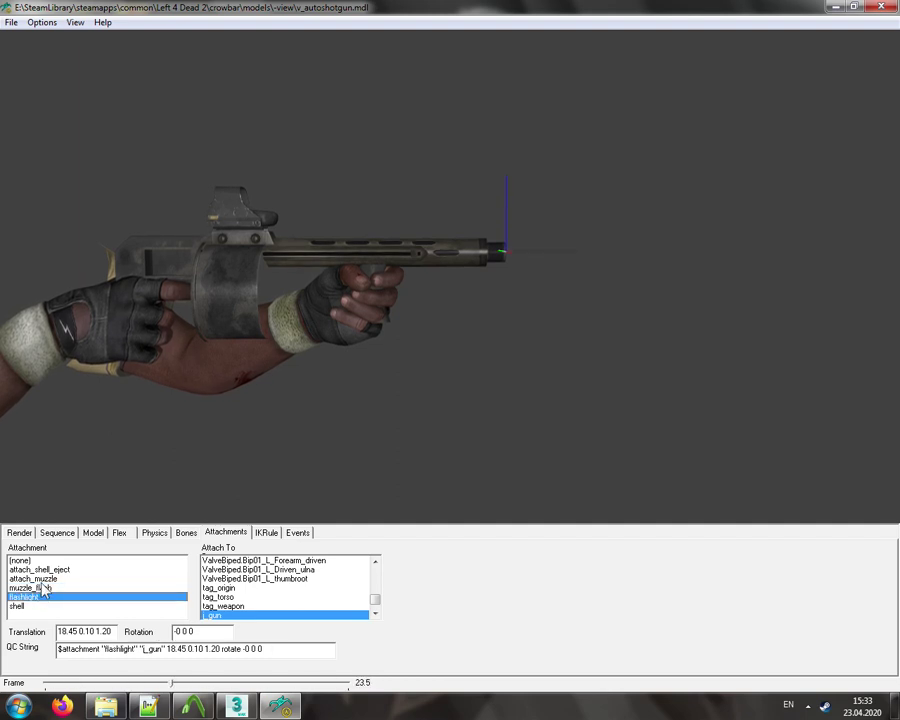
click(39, 580)
key(Up)
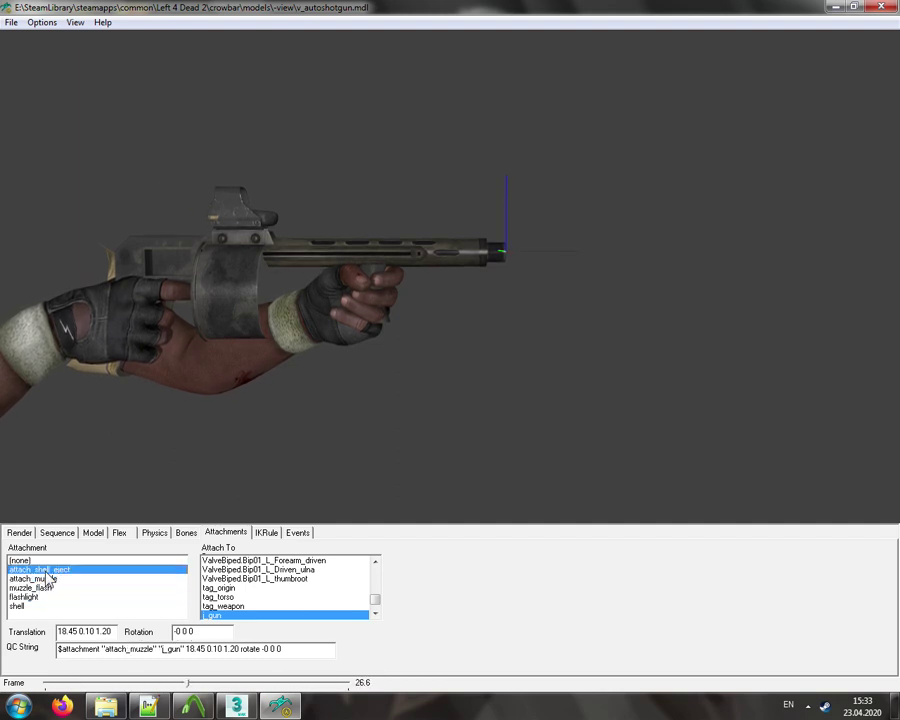
- Check the position and orientation of the shell and attach_shell_eject attachments against the muzzle attachments from a closer side view
drag(290, 380, 360, 376)
click(18, 606)
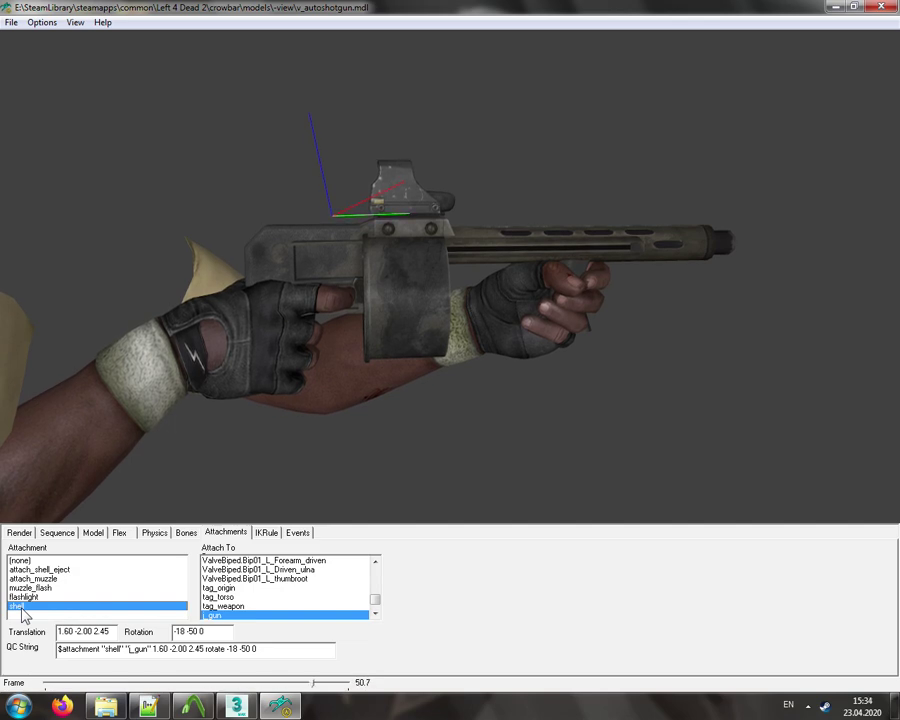
drag(310, 481, 384, 444)
mouse_move(442, 368)
mouse_down()
mouse_move(488, 372)
mouse_move(446, 371)
mouse_up()
click(38, 588)
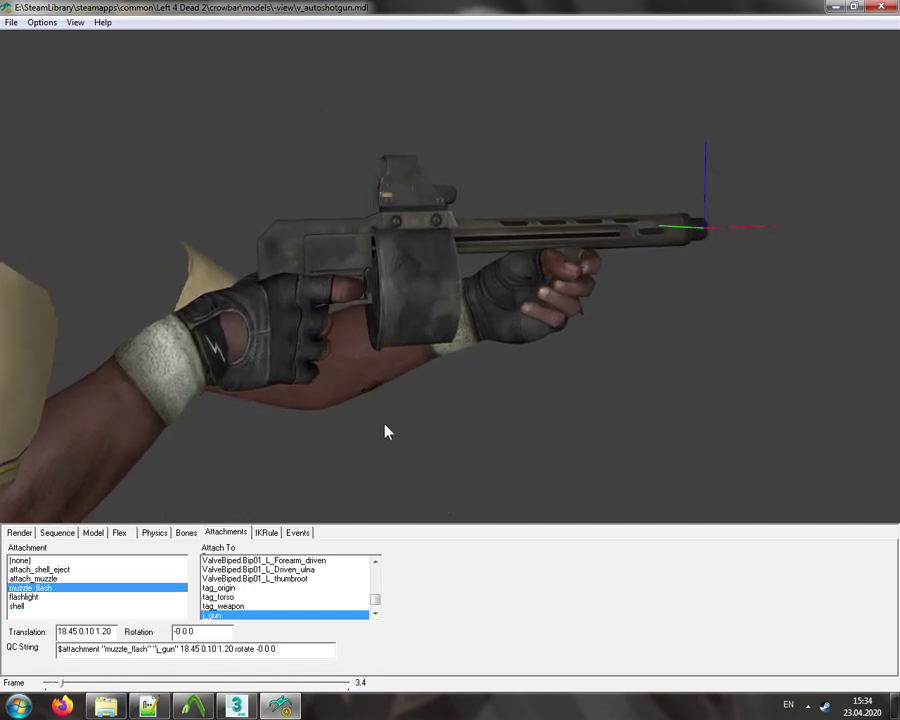
key(Up)
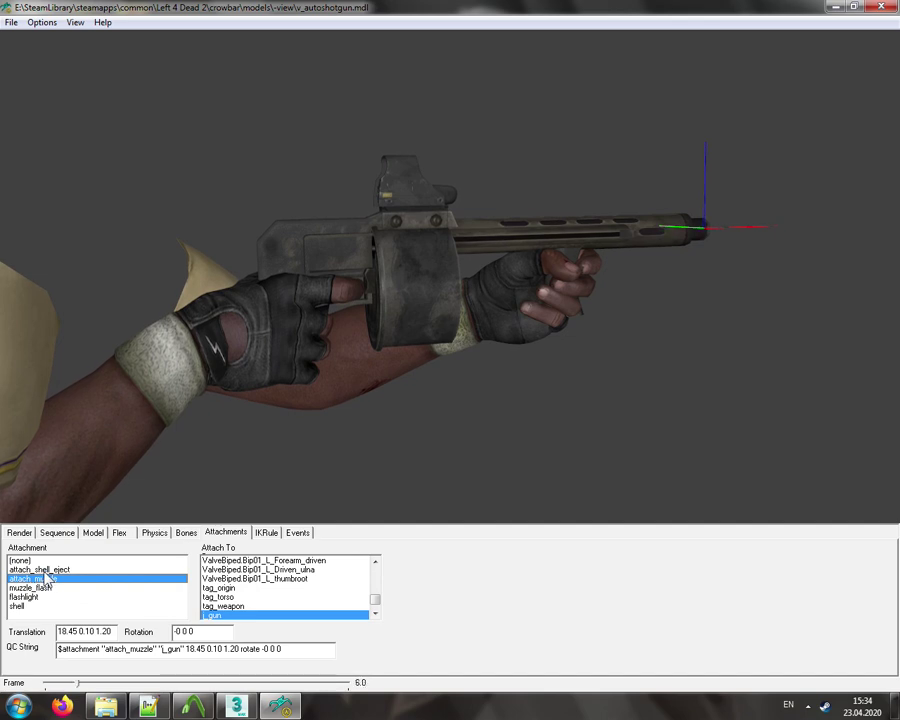
key(Up)
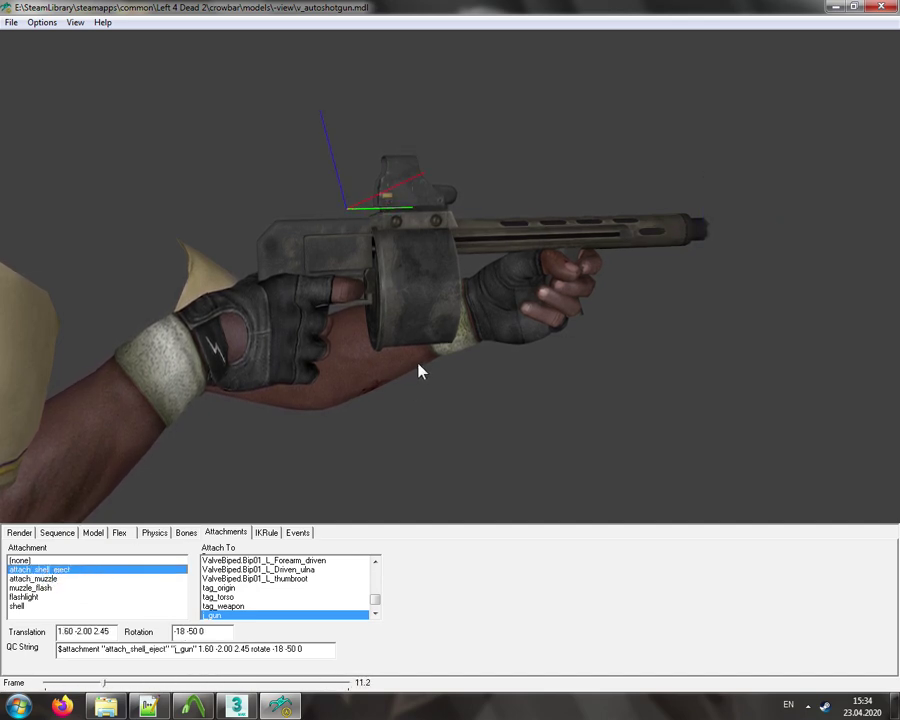
click(470, 399)
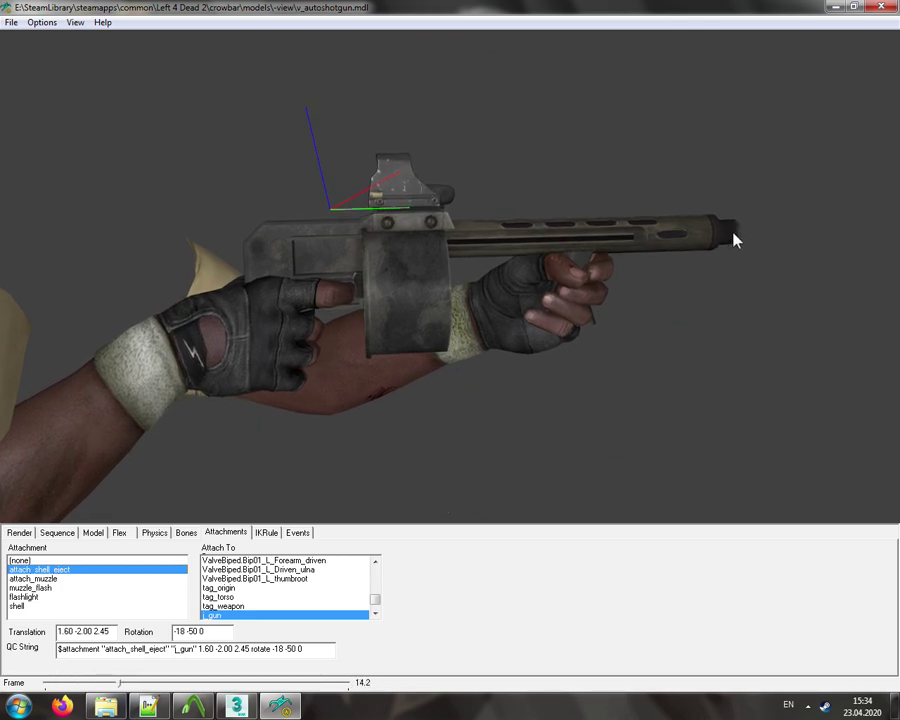
- In Steam, open the Left 4 Dead 2 guide "Weapon Attachments Guide for custom weapons" and consult its Shell Ejection section
right_click(818, 704)
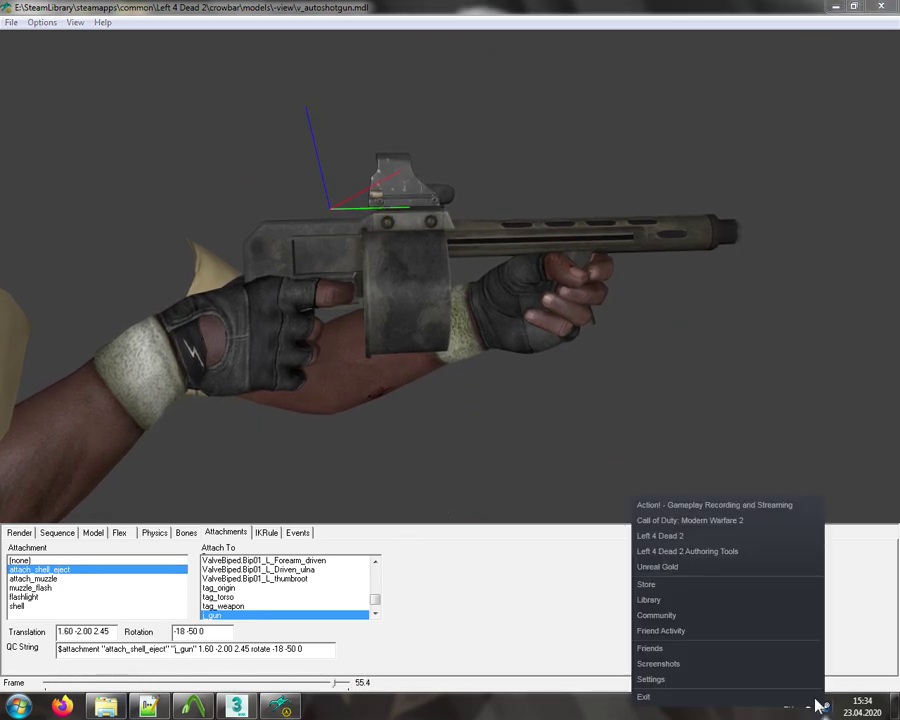
click(682, 601)
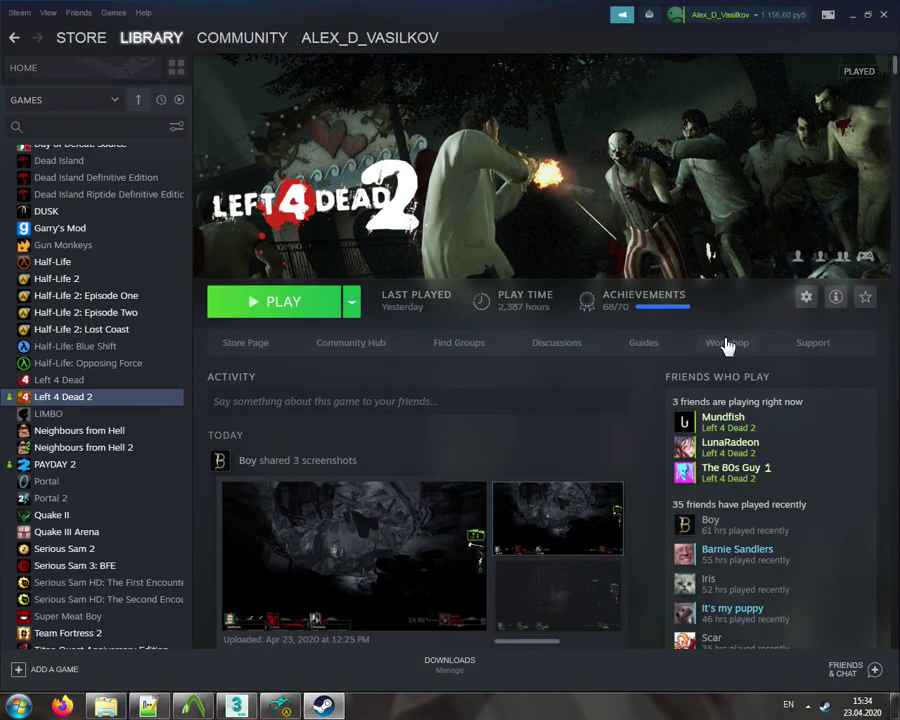
click(643, 343)
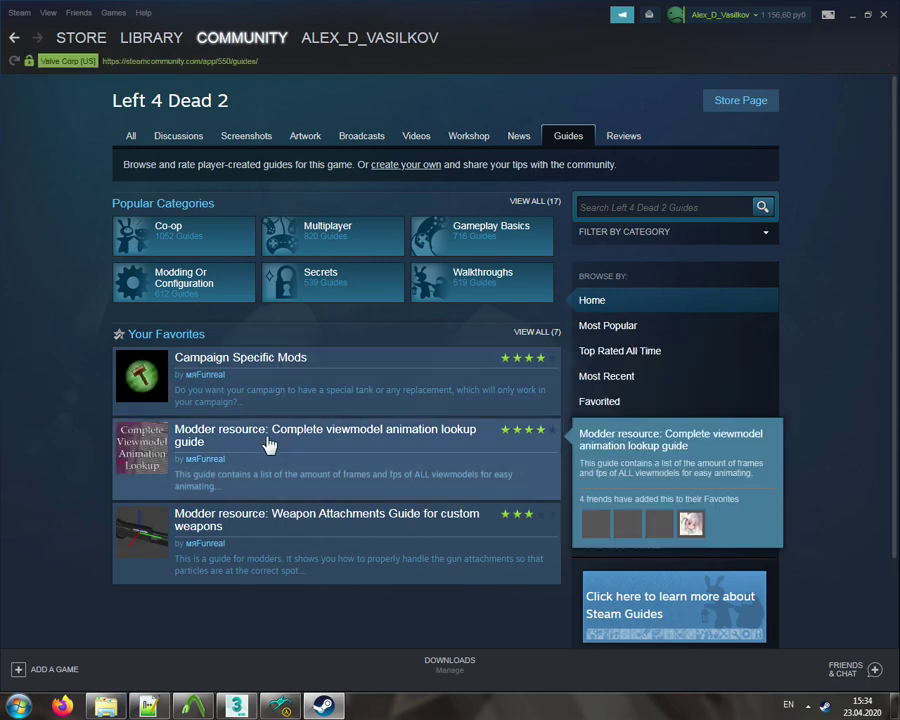
click(268, 522)
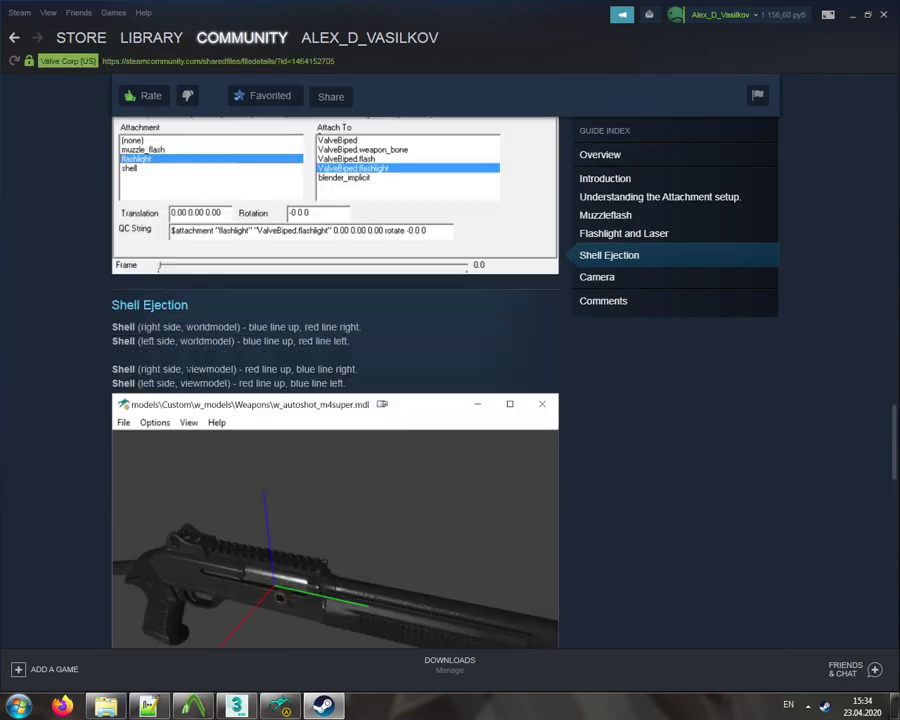
- Read the guide's required axis directions for the shell, flashlight and muzzle flash attachments on world and view models
drag(126, 327, 252, 355)
click(358, 354)
click(252, 355)
scroll(250, 326, up, 6)
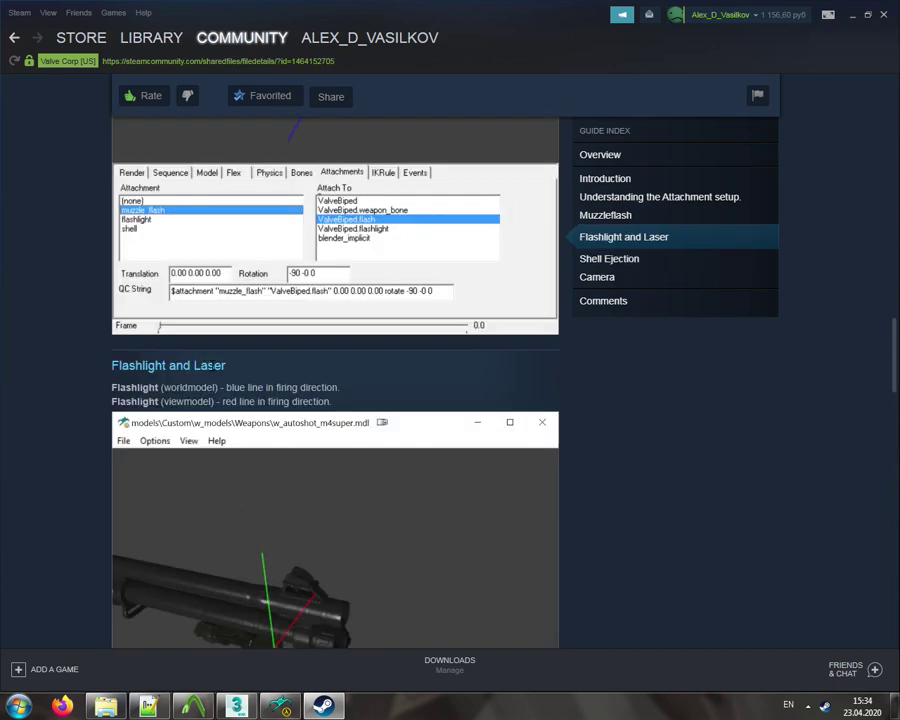
drag(143, 386, 308, 401)
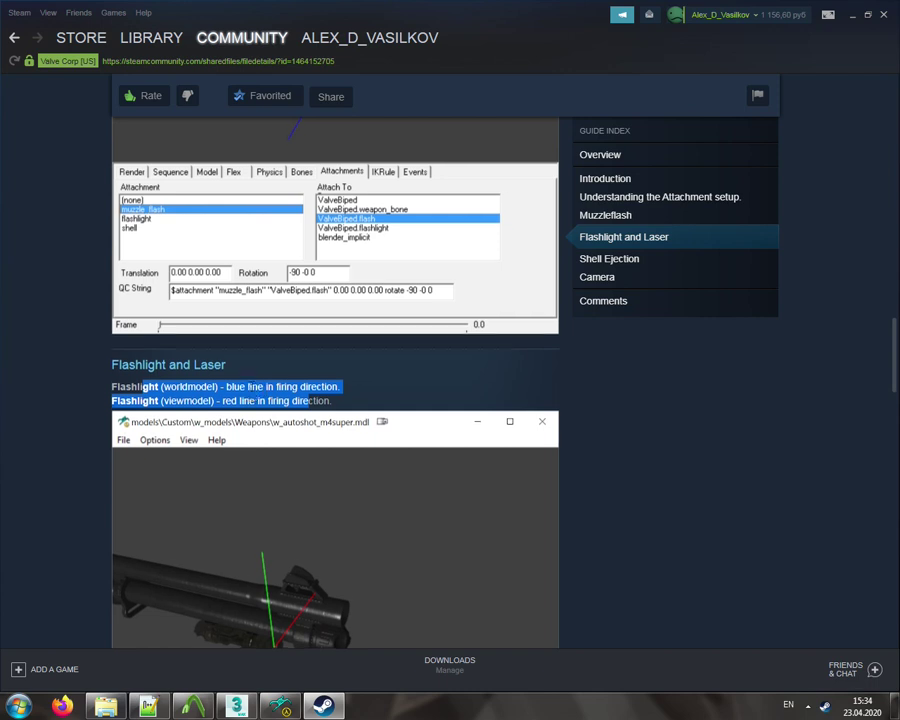
scroll(330, 400, down, 1)
double_click(187, 331)
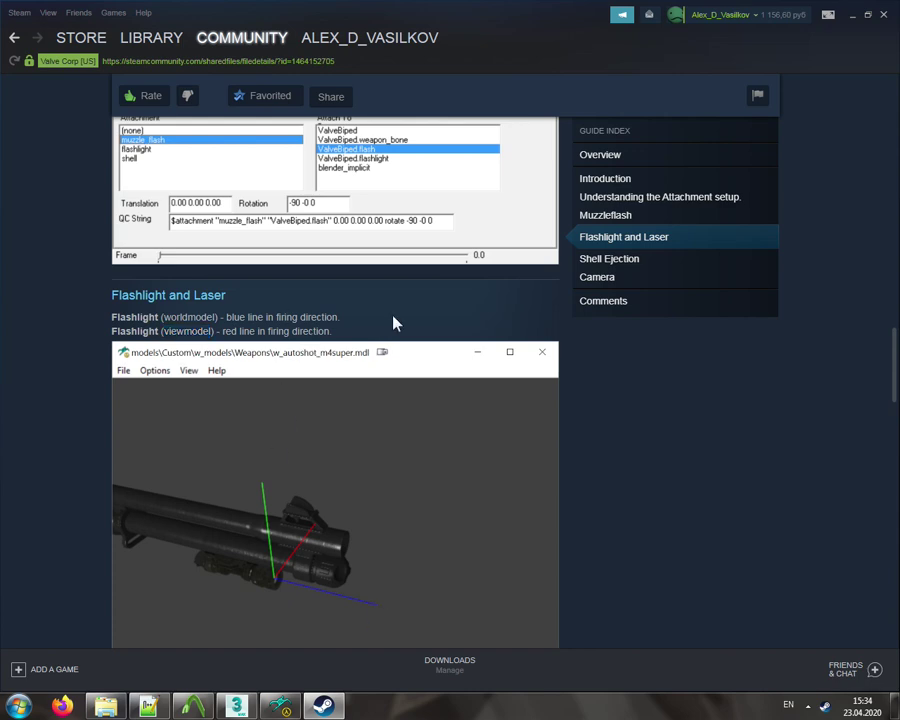
scroll(390, 327, up, 4)
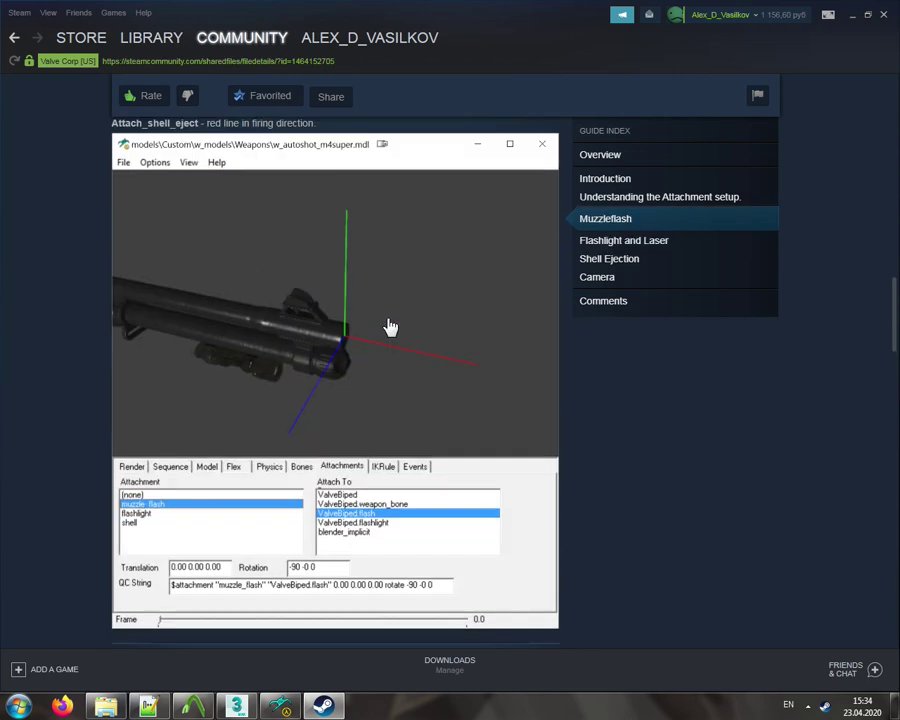
scroll(390, 326, up, 1)
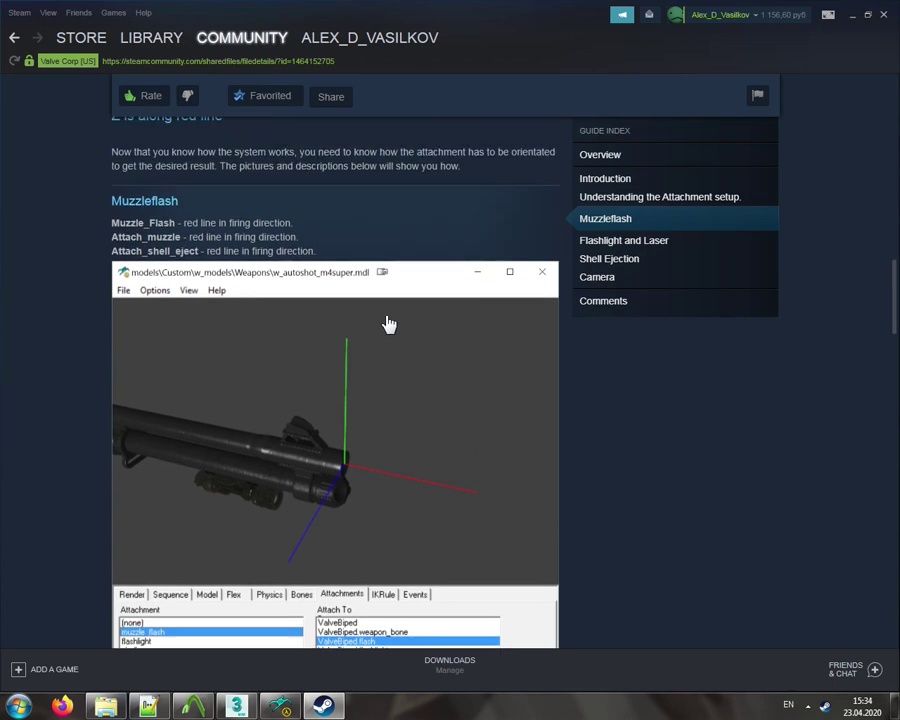
- Read in the guide's attachment setup section what Attach_muzzle, Attach_shell_eject, Flashlight, Muzzle_flash and Shell each control on viewmodels
scroll(335, 360, up, 4)
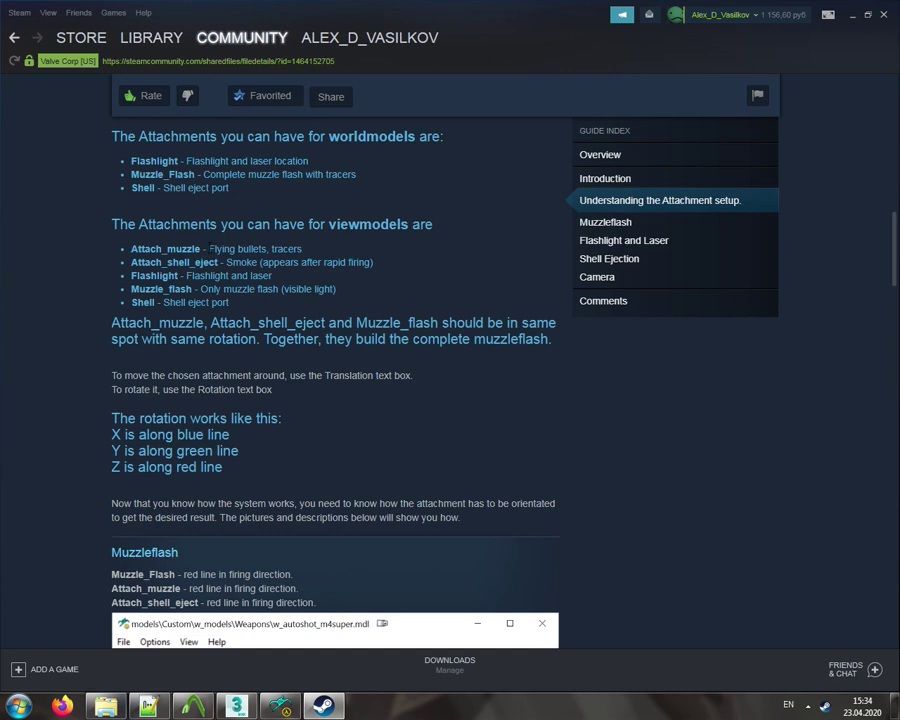
drag(210, 249, 303, 275)
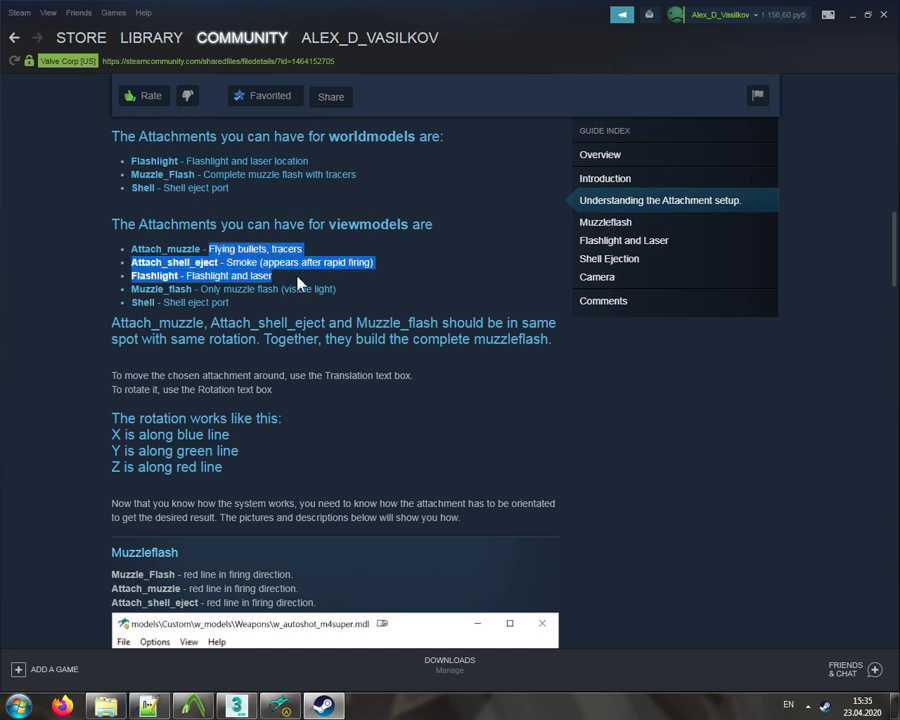
click(263, 262)
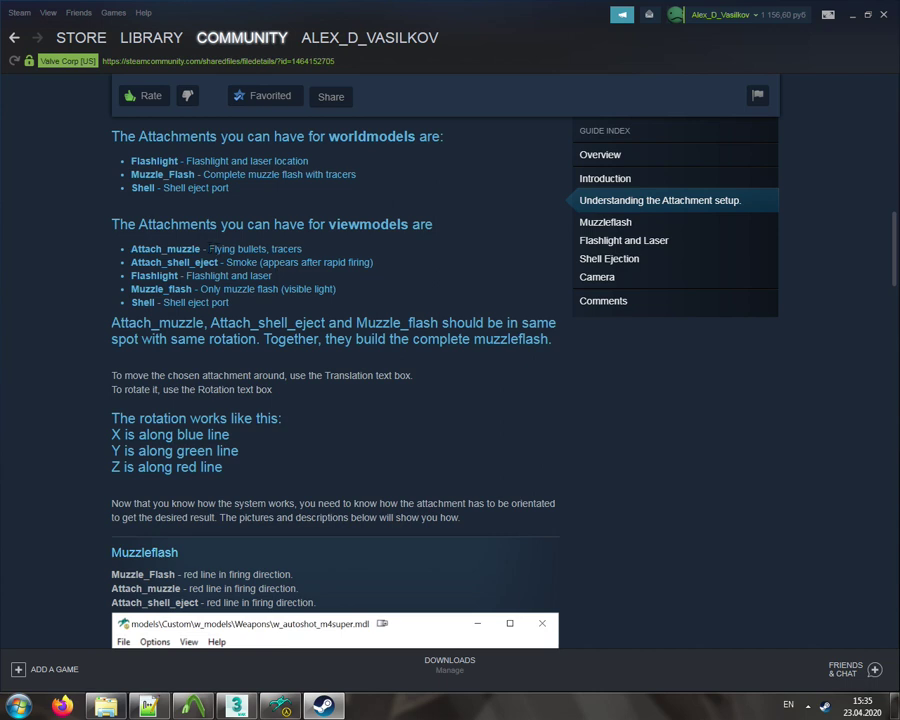
drag(209, 249, 298, 249)
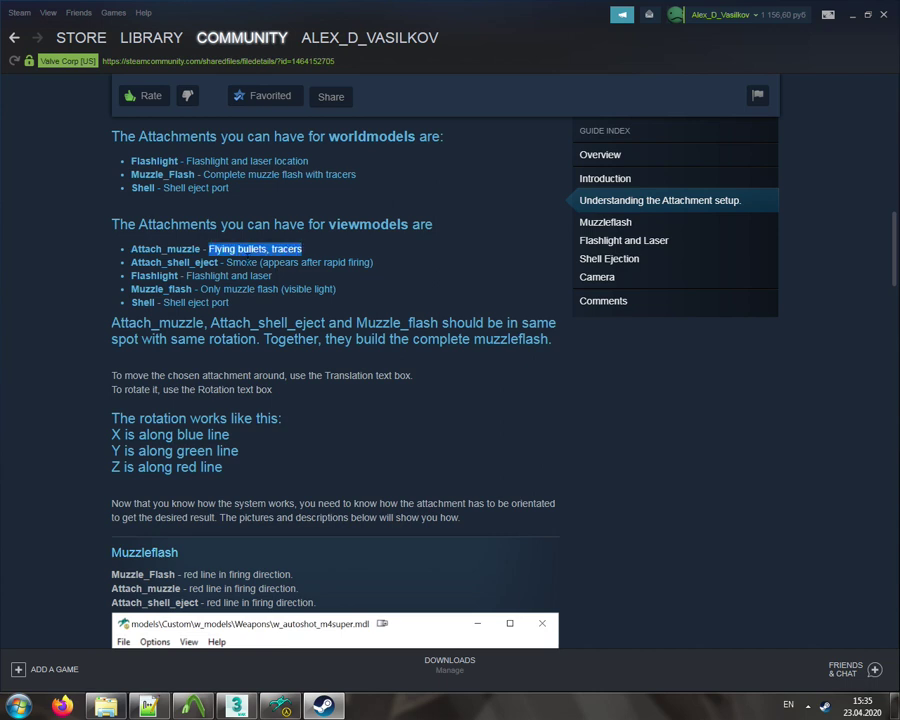
double_click(241, 262)
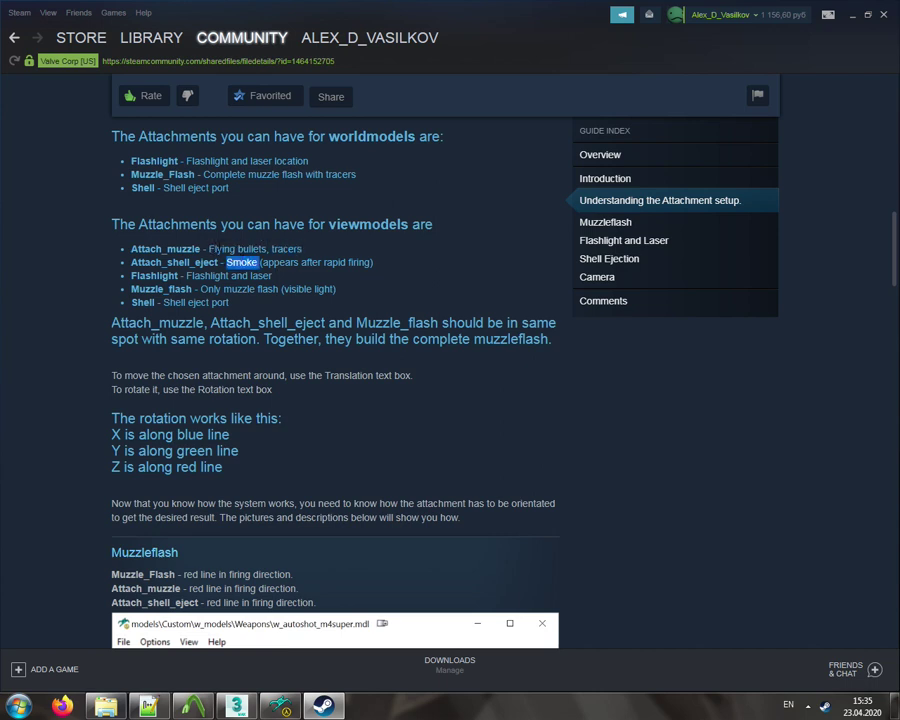
drag(212, 249, 296, 249)
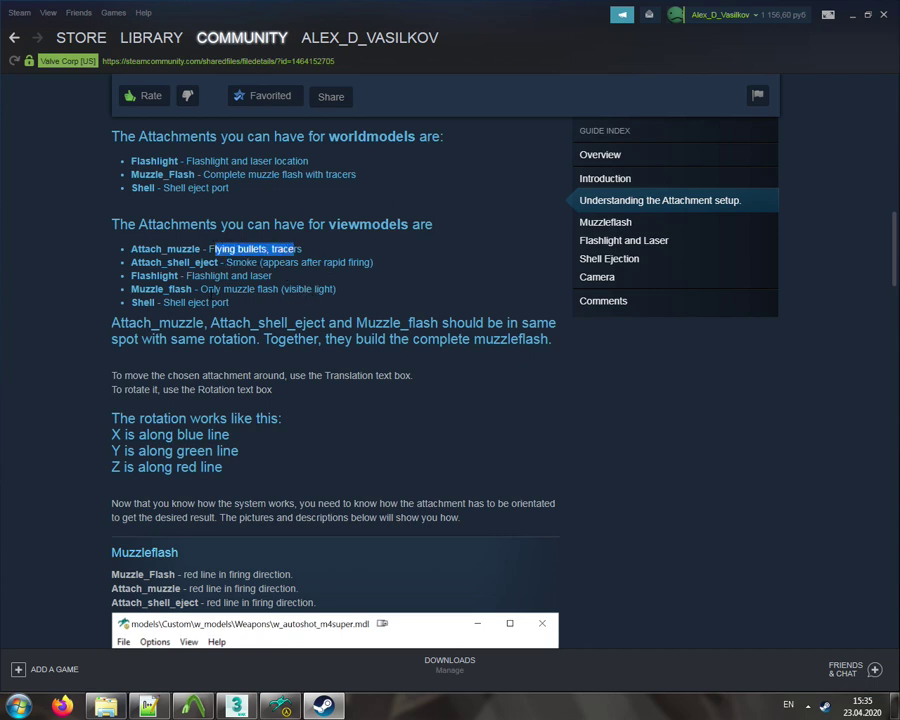
drag(201, 289, 338, 291)
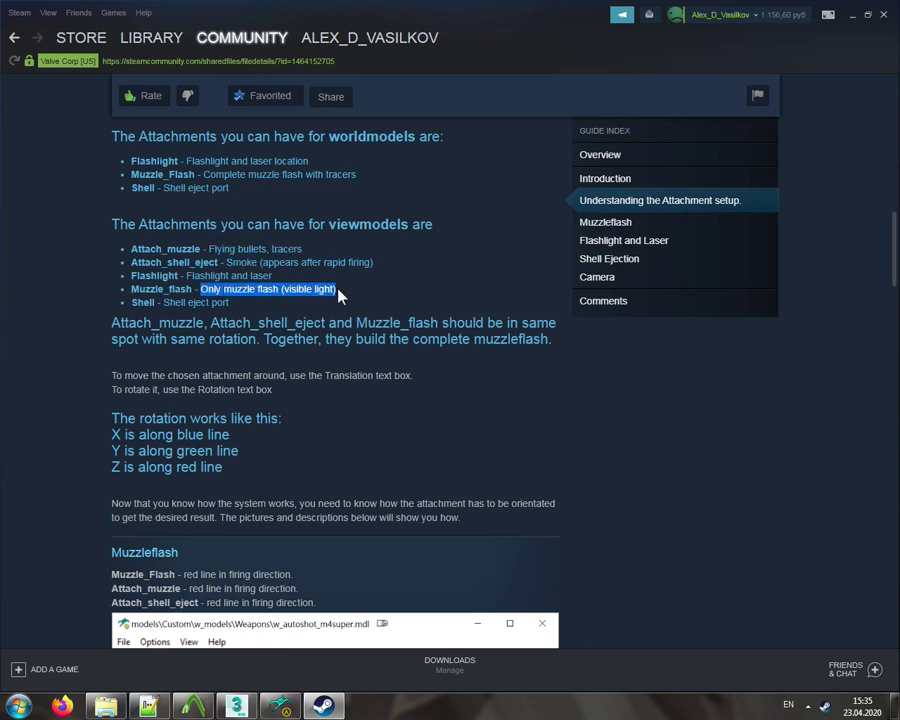
click(338, 293)
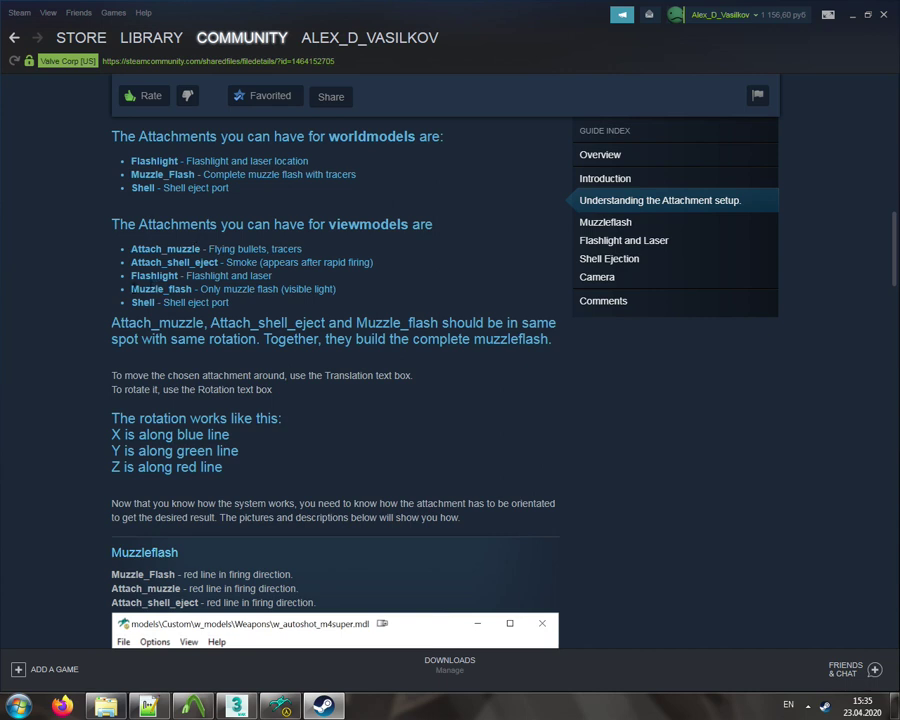
drag(130, 289, 348, 295)
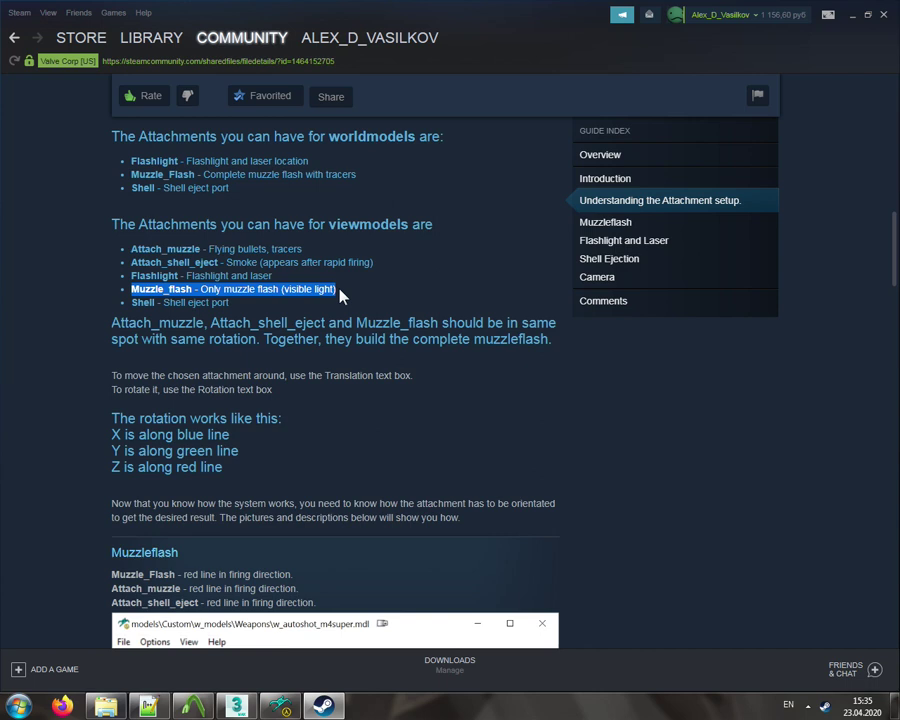
click(340, 293)
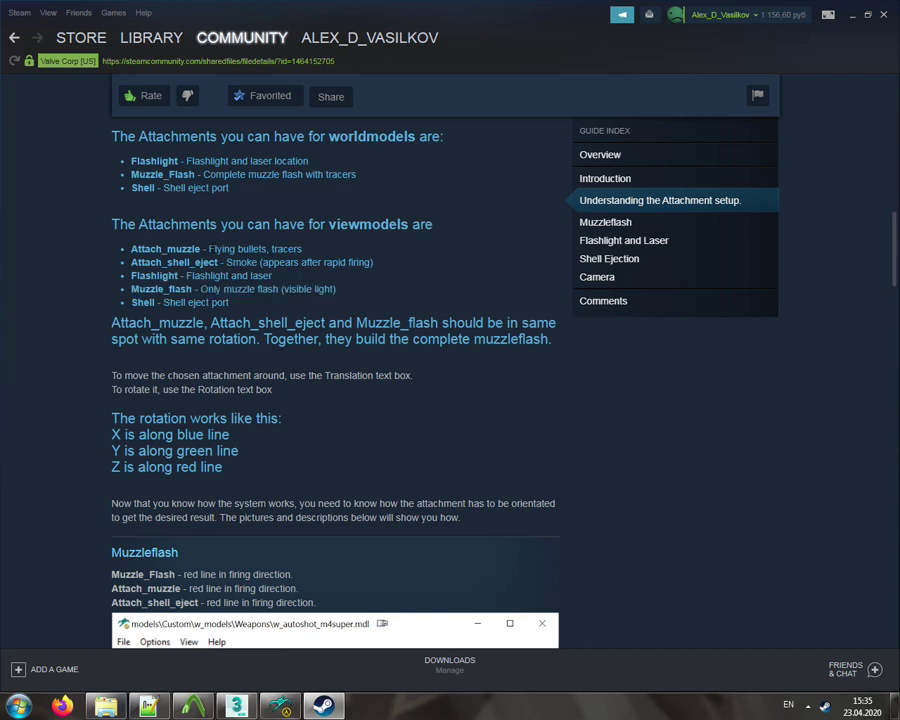
drag(209, 249, 297, 249)
drag(227, 262, 340, 262)
click(340, 262)
drag(215, 289, 320, 289)
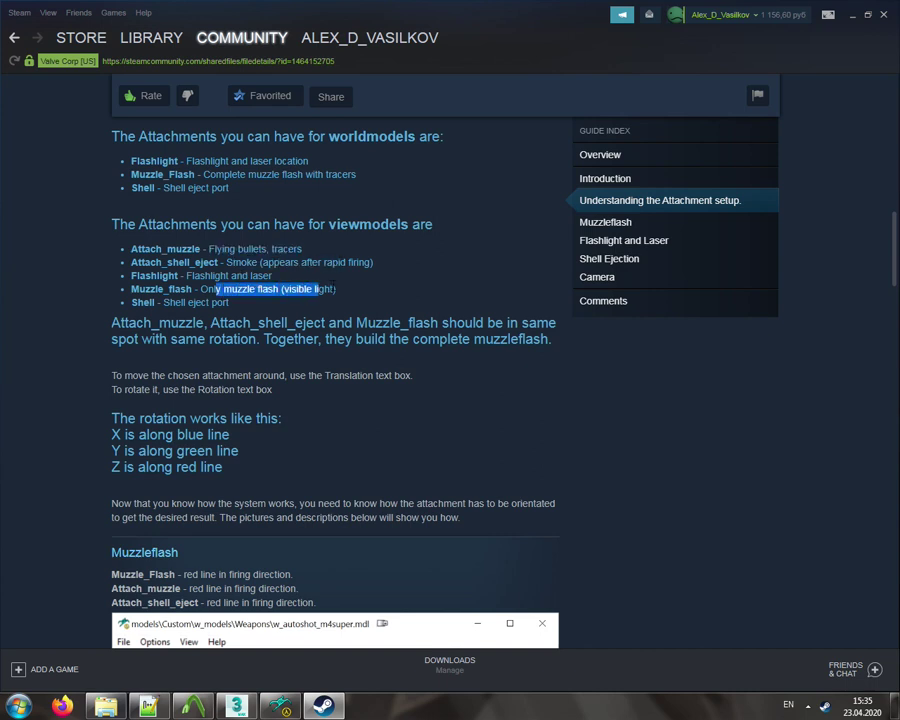
click(331, 287)
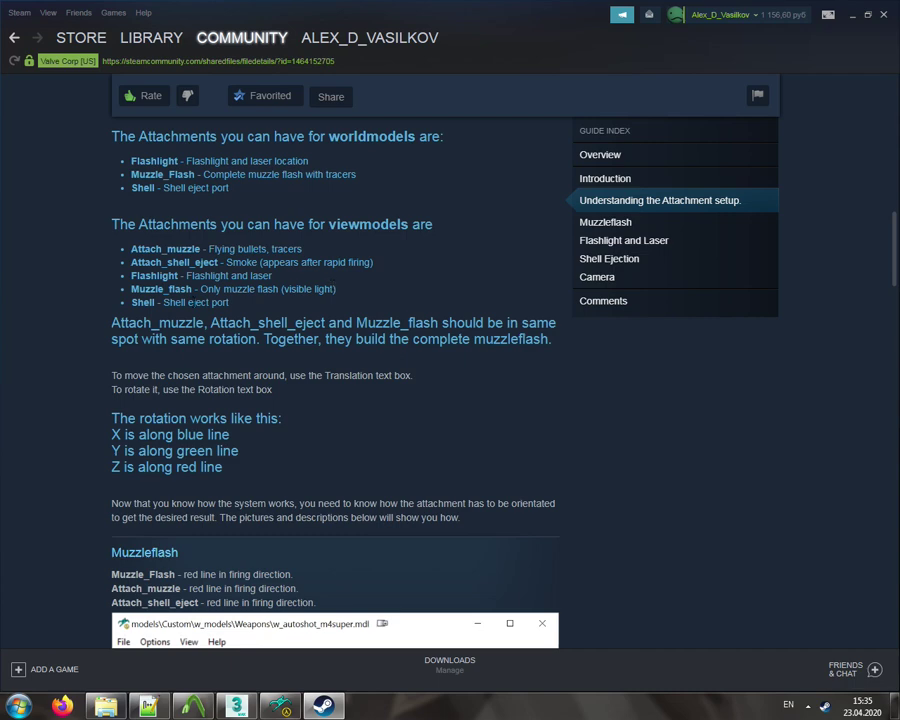
drag(168, 302, 271, 276)
click(279, 279)
- Skim the guide between Shell Ejection and the introduction, and recheck the names in the viewmodel attachment list
scroll(281, 283, down, 6)
scroll(281, 283, down, 8)
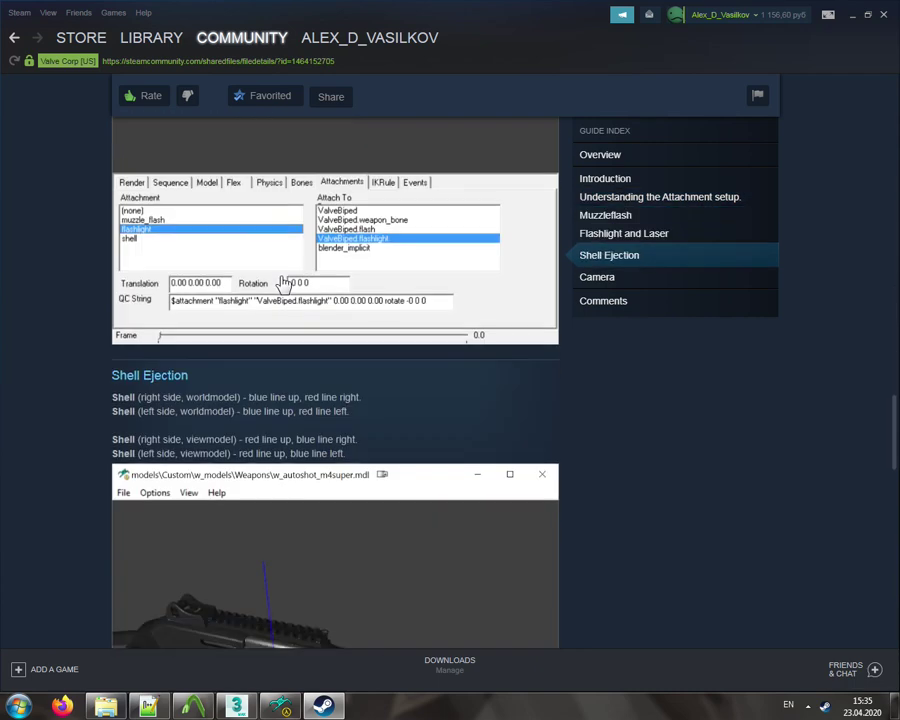
scroll(282, 285, up, 4)
scroll(283, 287, up, 15)
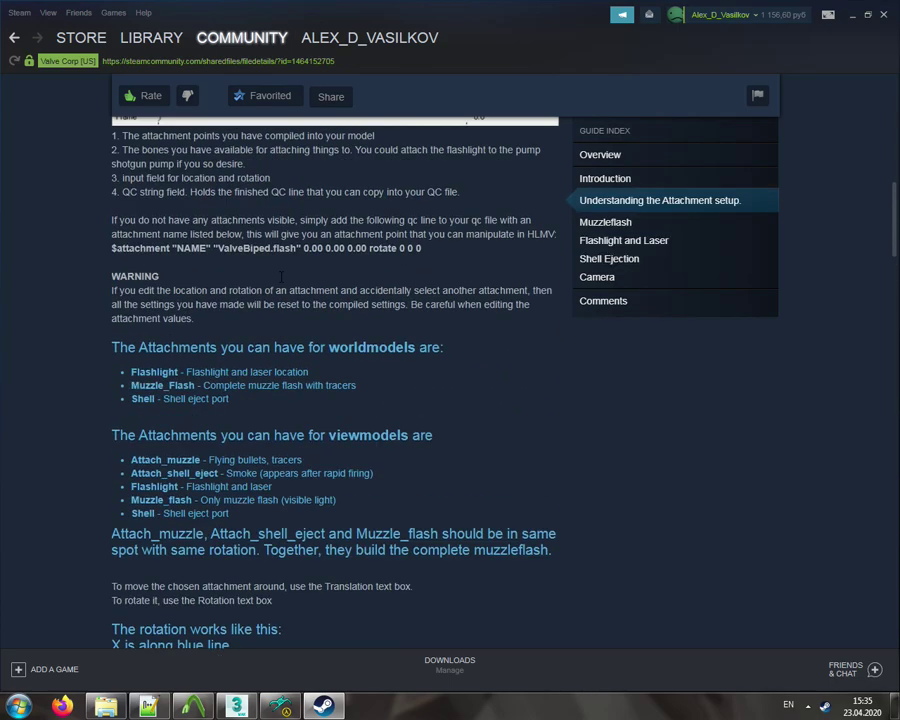
scroll(283, 286, up, 1)
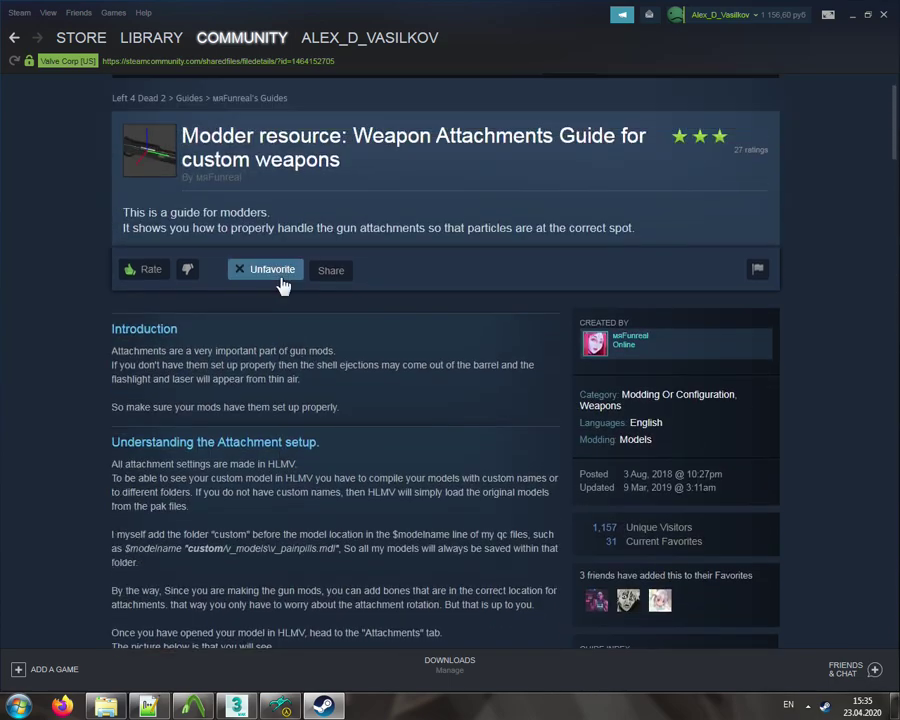
scroll(283, 286, down, 8)
scroll(283, 286, down, 7)
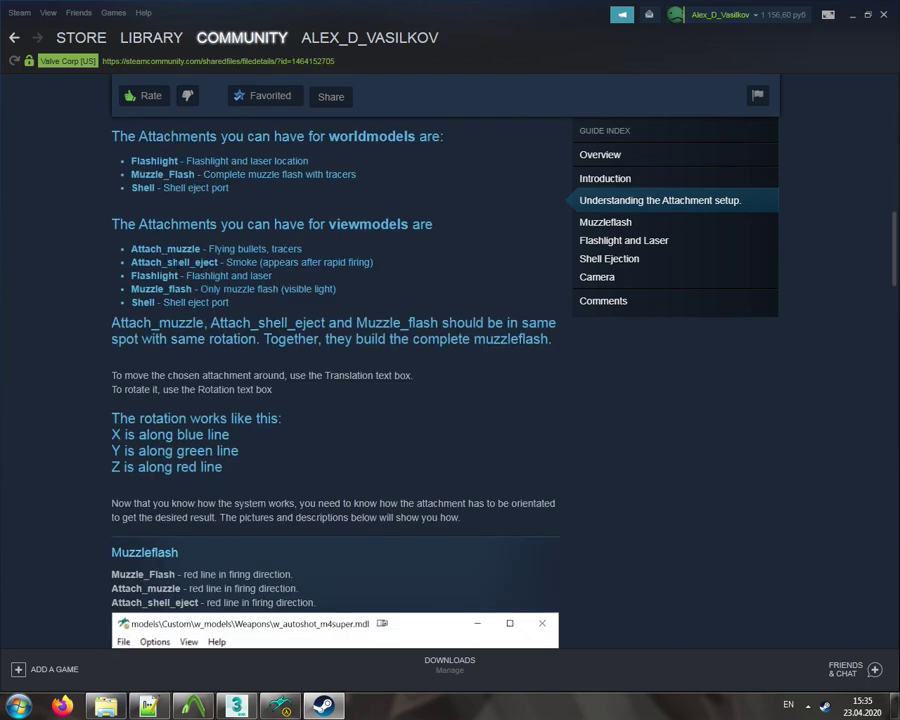
drag(134, 248, 201, 288)
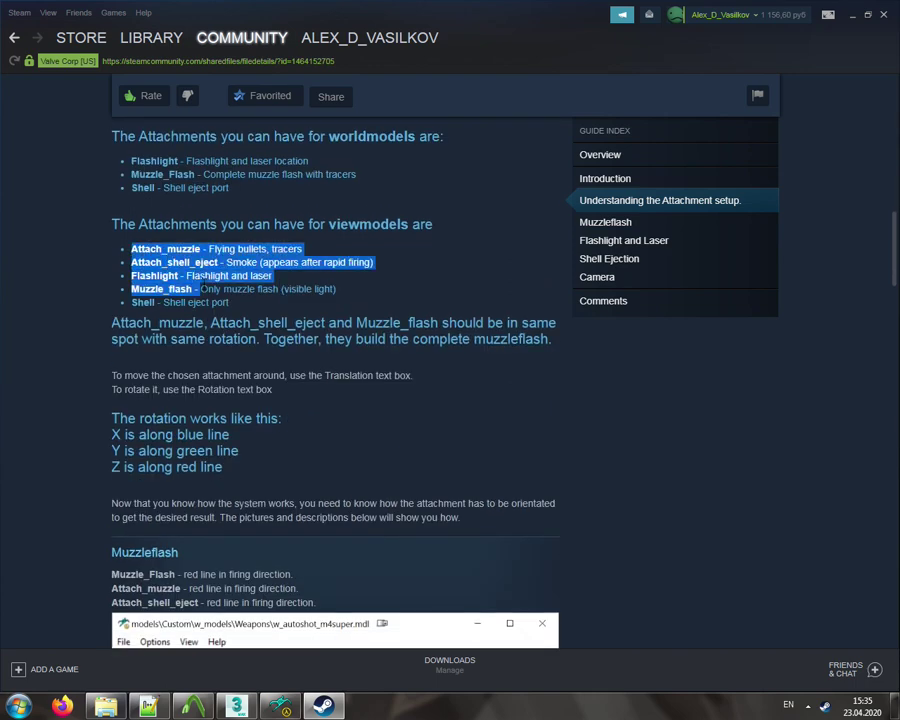
double_click(154, 275)
double_click(145, 288)
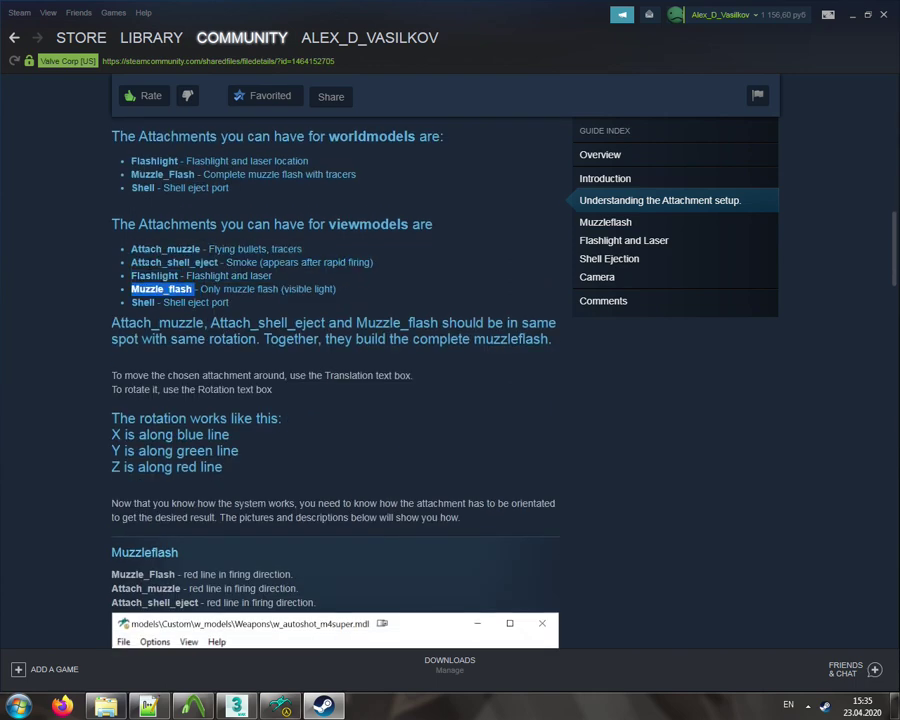
double_click(160, 262)
double_click(152, 248)
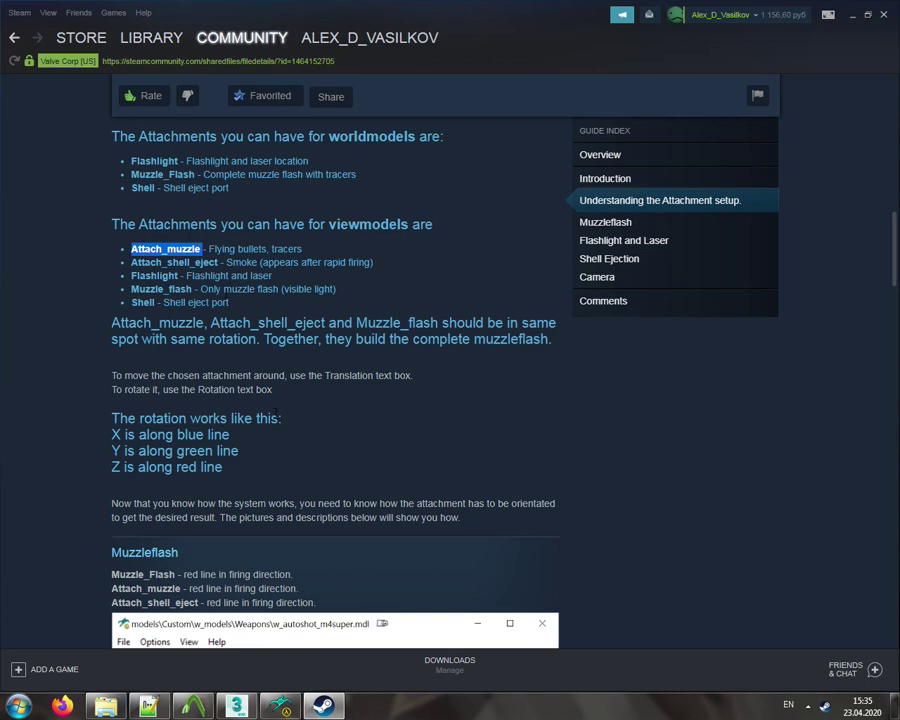
- Review the Muzzleflash axis rules and compare the example pictures for the muzzle flash, flashlight and shell attachments
scroll(270, 408, down, 2)
drag(112, 363, 314, 392)
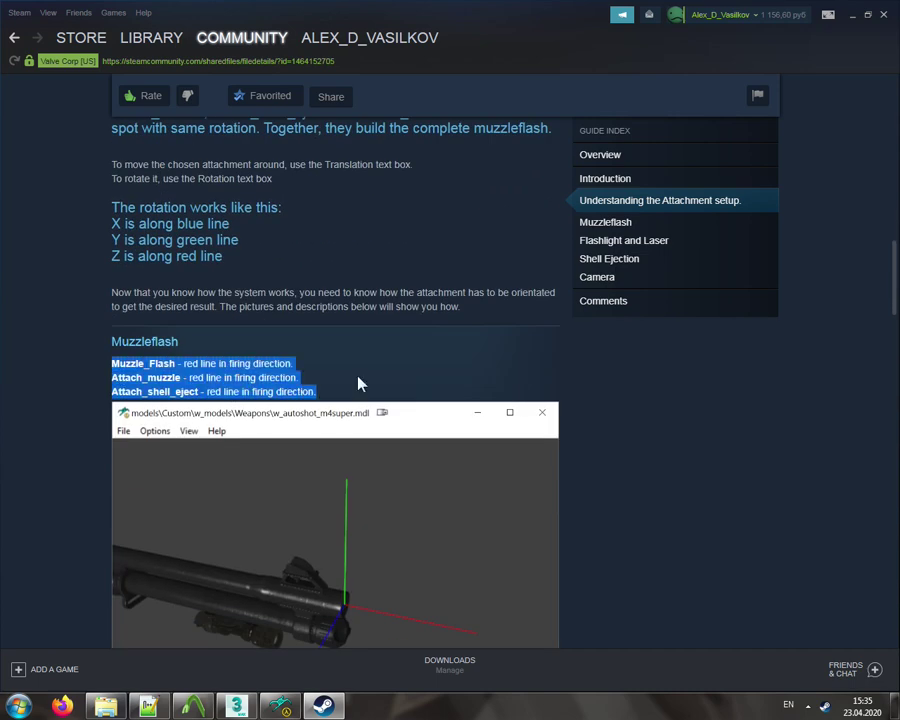
click(351, 369)
scroll(351, 369, down, 13)
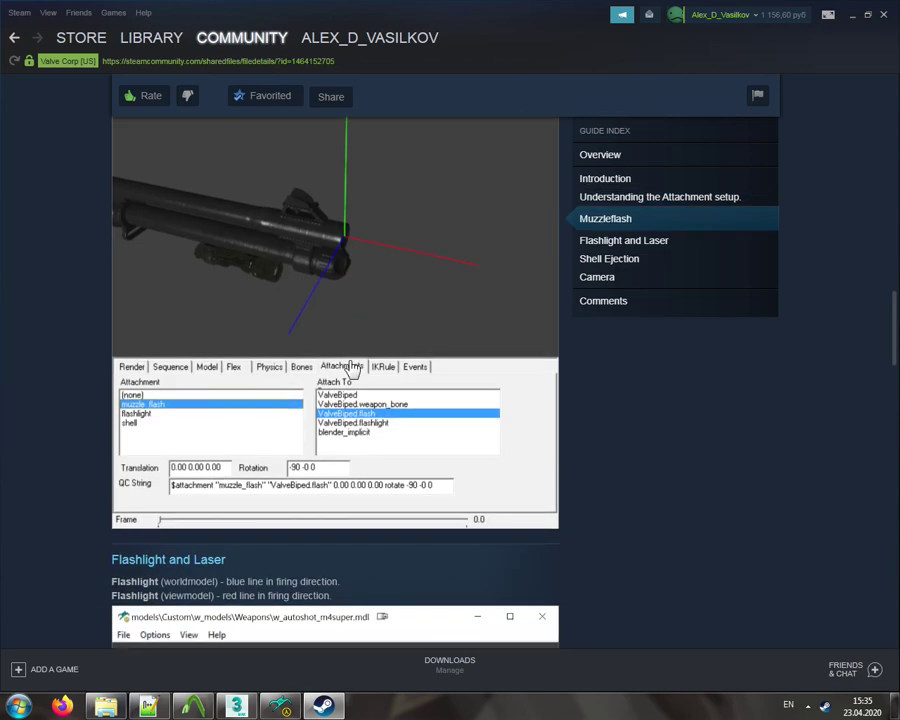
scroll(351, 369, down, 3)
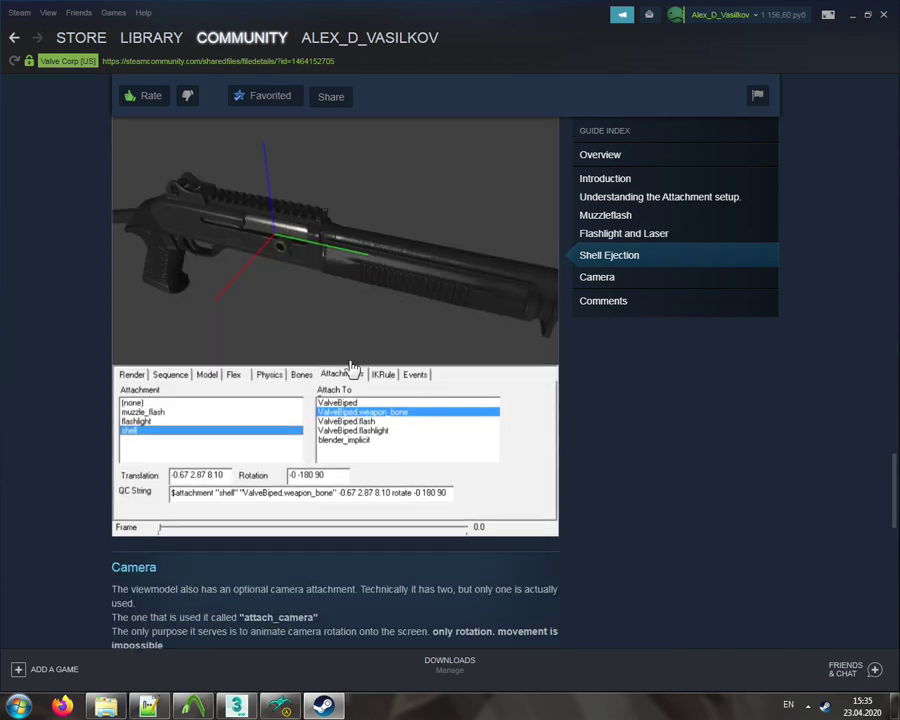
scroll(351, 369, up, 8)
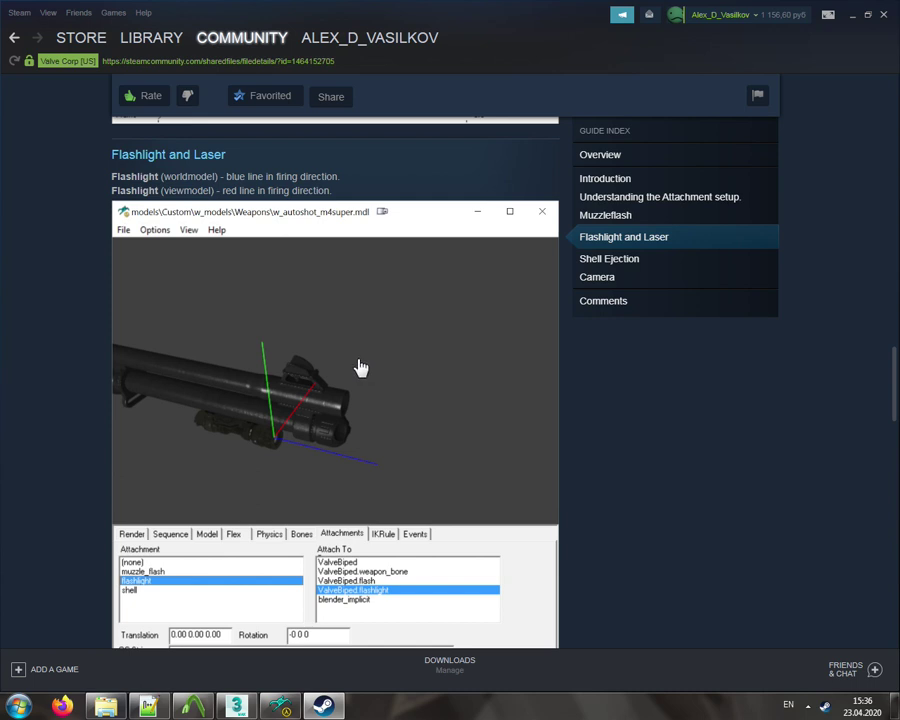
- Close Steam to return to the model viewer and examine the attach_shell_eject axes around the shotgun from several angles
click(884, 17)
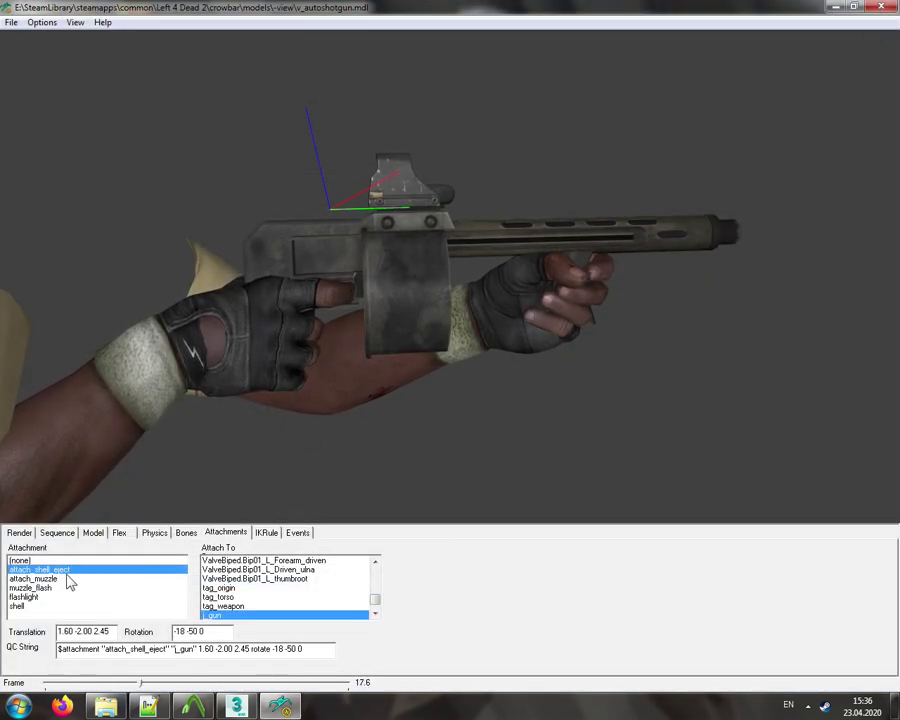
drag(455, 357, 538, 360)
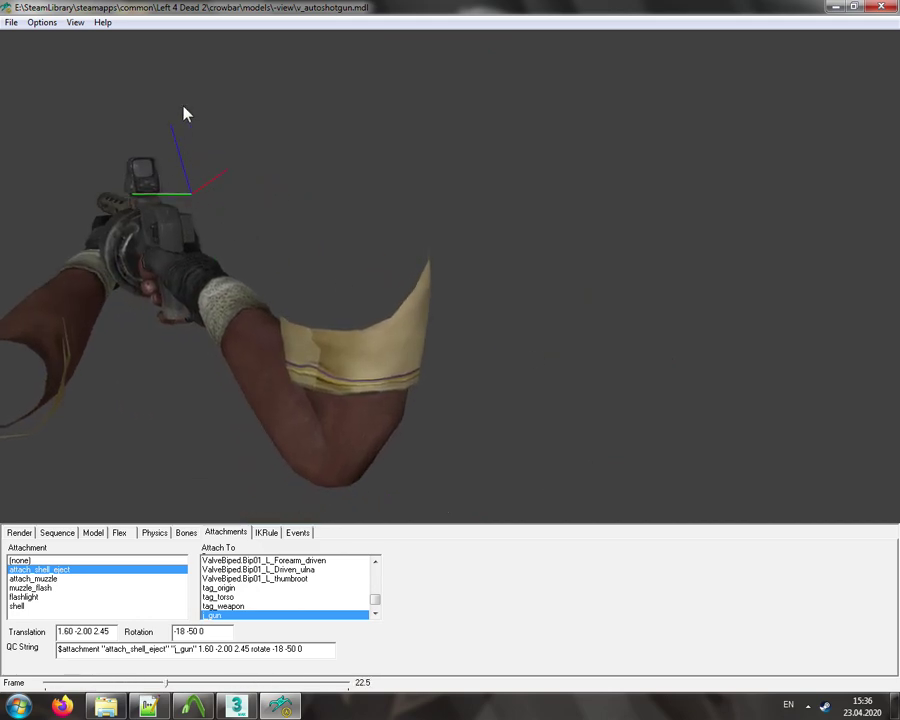
drag(563, 308, 400, 280)
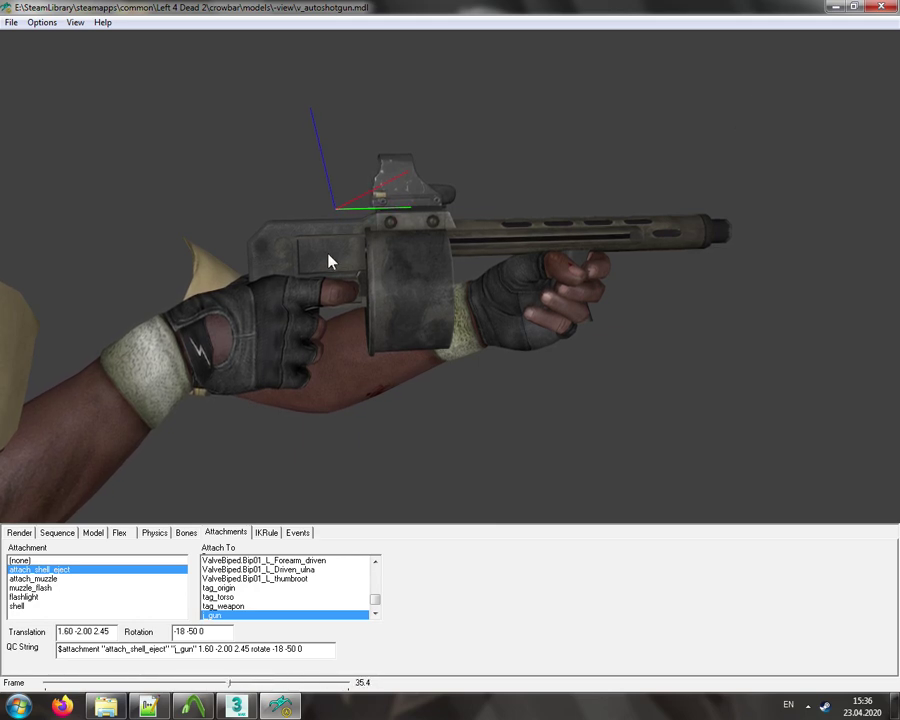
- Select the shell attachment, view it from the gun's side, copy its rotation values and clear the rotation
click(26, 606)
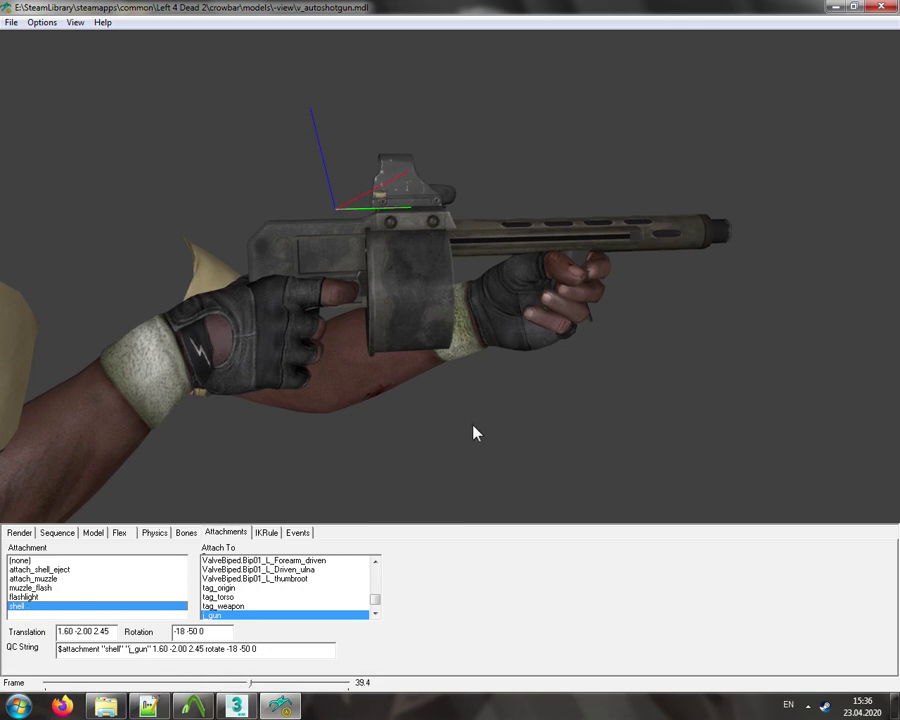
mouse_move(474, 430)
mouse_down()
mouse_move(474, 488)
mouse_move(474, 424)
mouse_up()
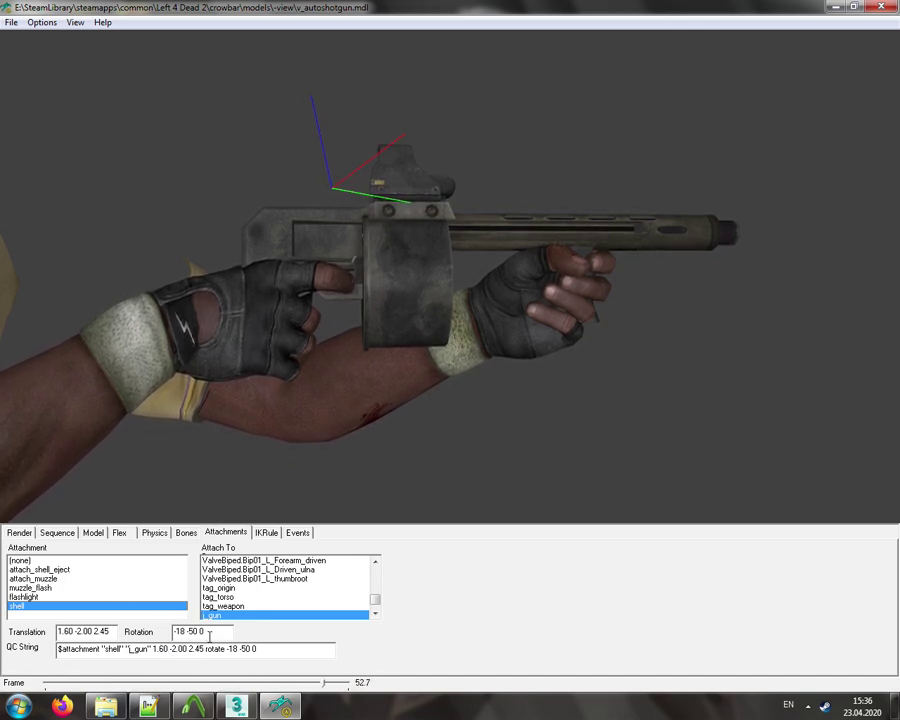
drag(204, 631, 128, 640)
key(ctrl+c)
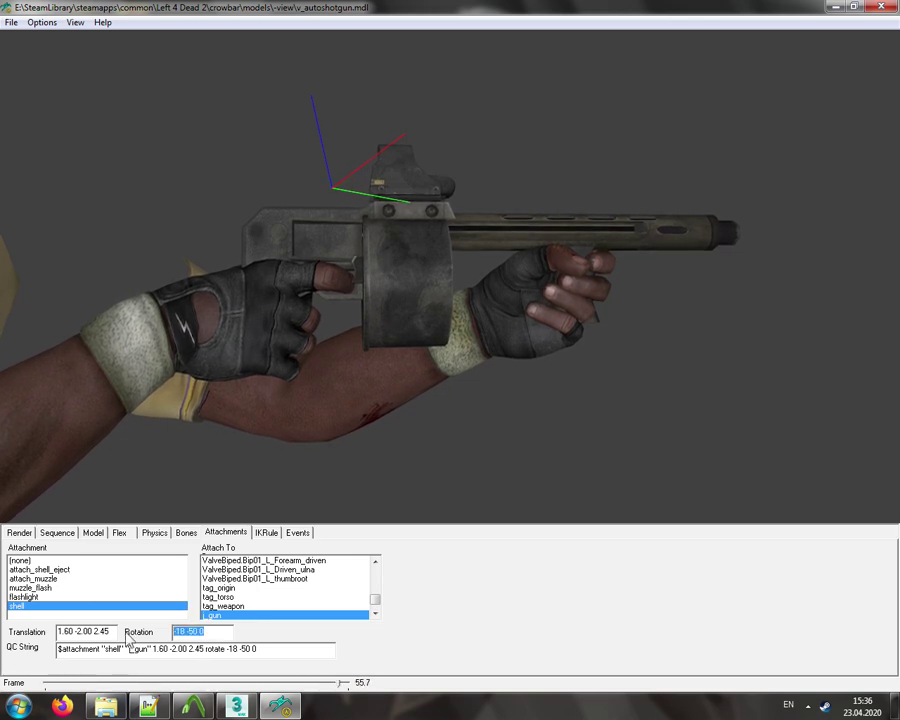
key(BackSpace)
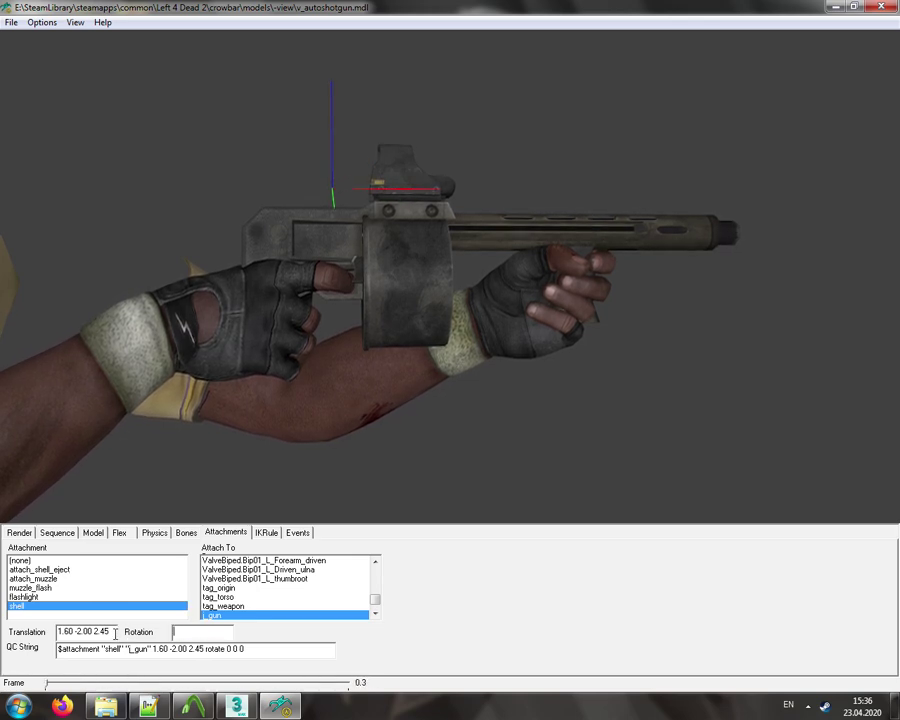
- Try 1.00 as the shell attachment's X translation from the gun's side, and restore it to 1.60
drag(368, 372, 430, 402)
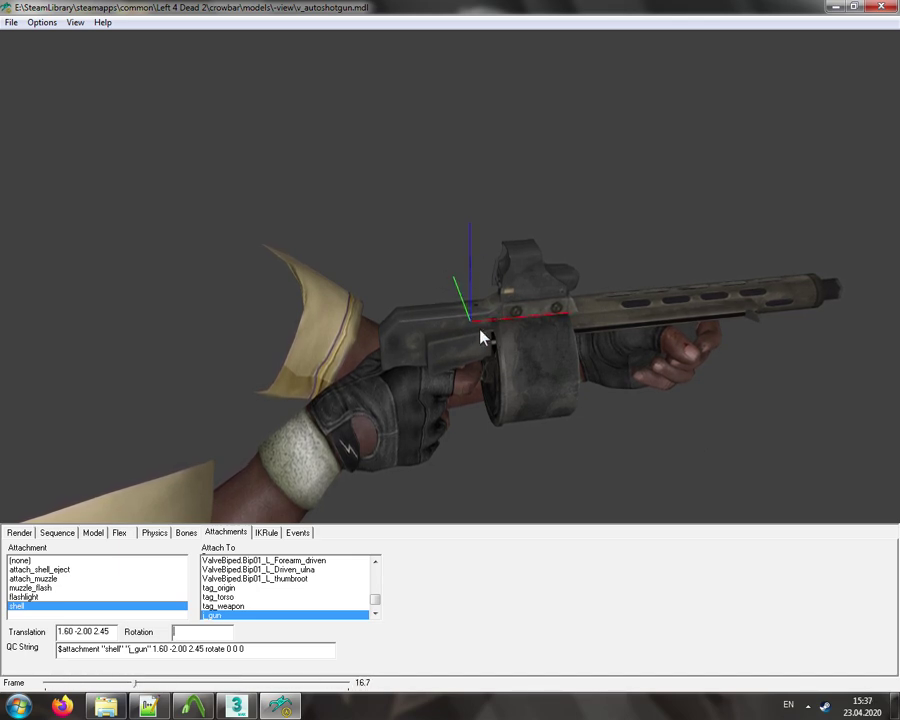
drag(484, 337, 462, 337)
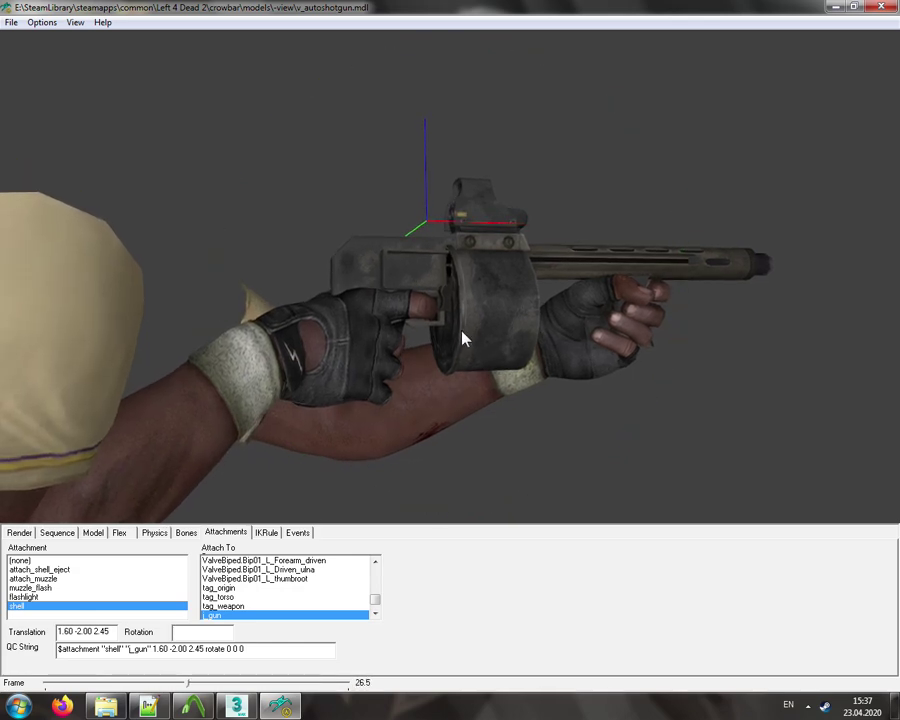
click(66, 633)
drag(484, 412, 478, 414)
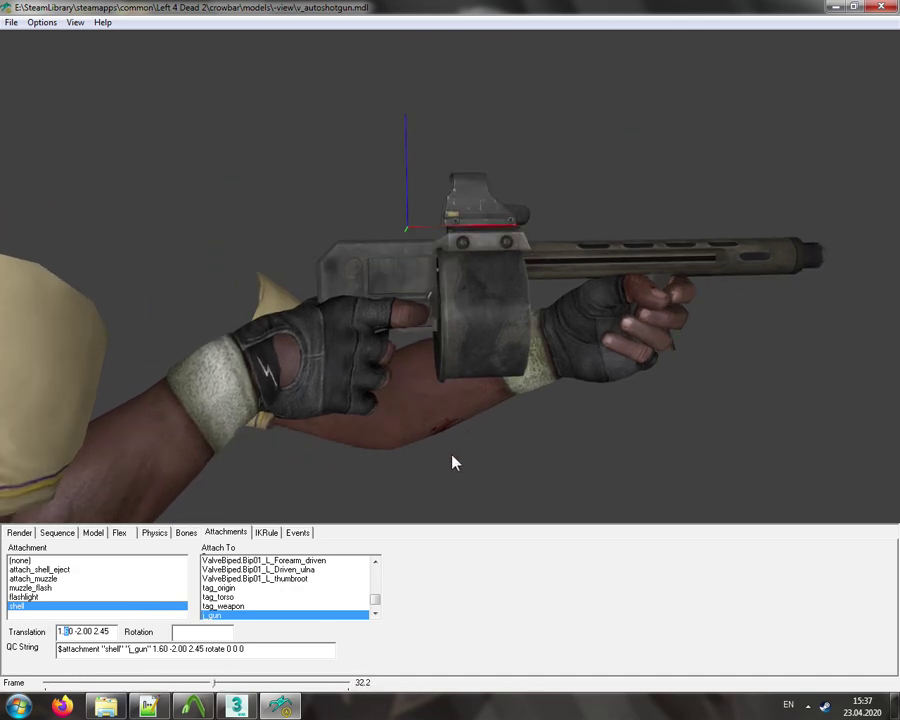
text(0)
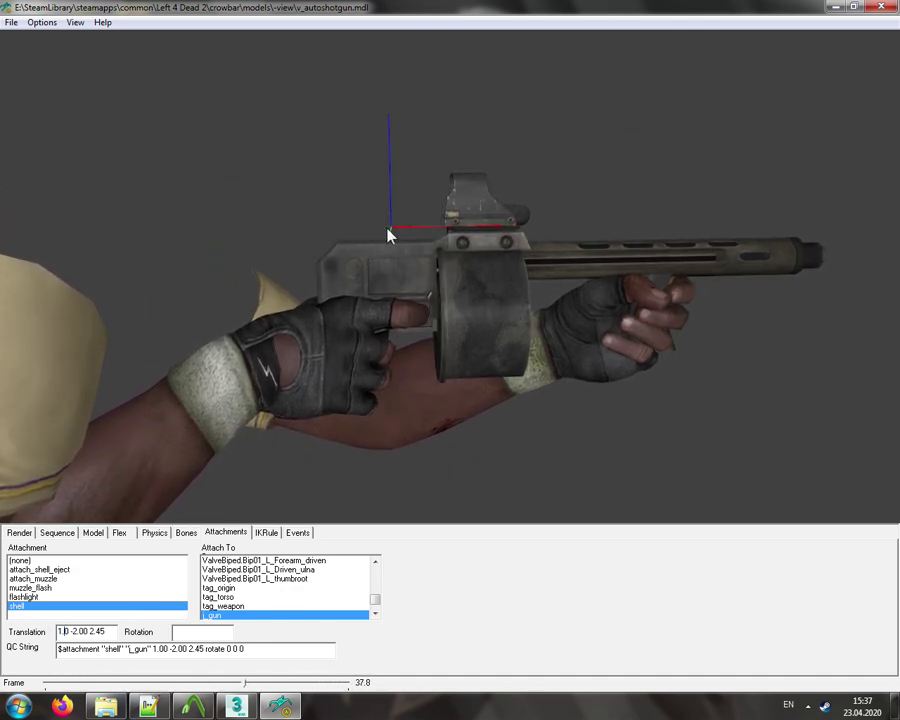
text(6)
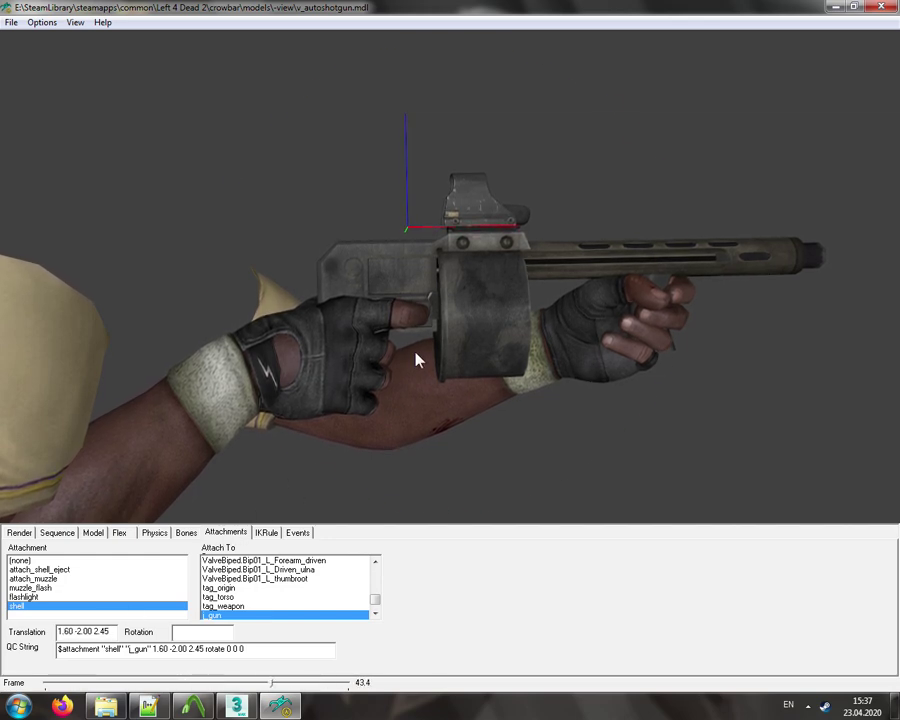
- Set the shell attachment's Y translation to -1.00 while viewing the shotgun from above
drag(416, 358, 408, 398)
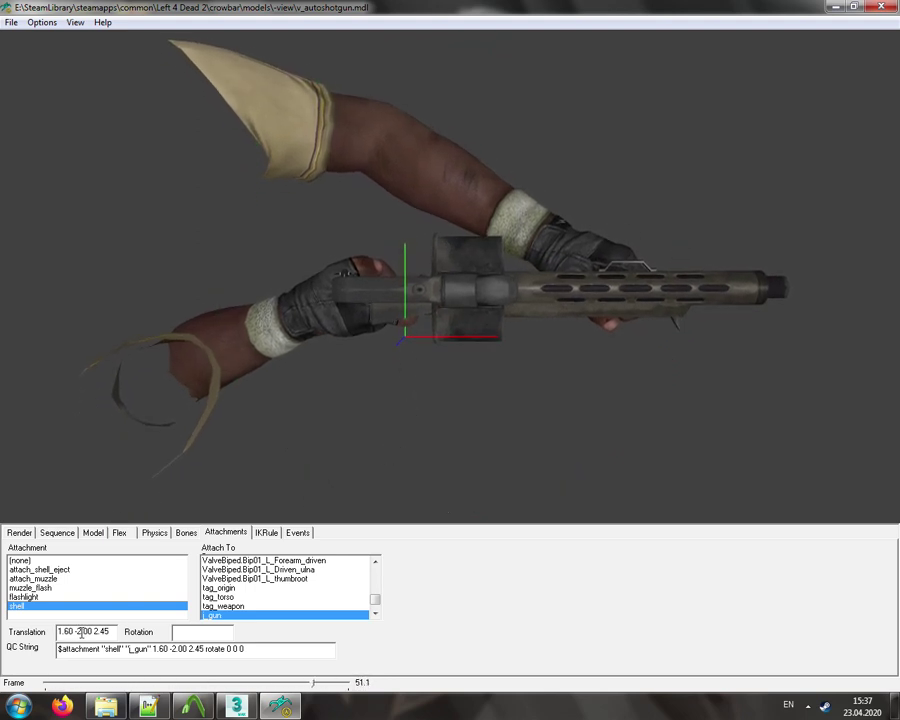
key(BackSpace)
text(1)
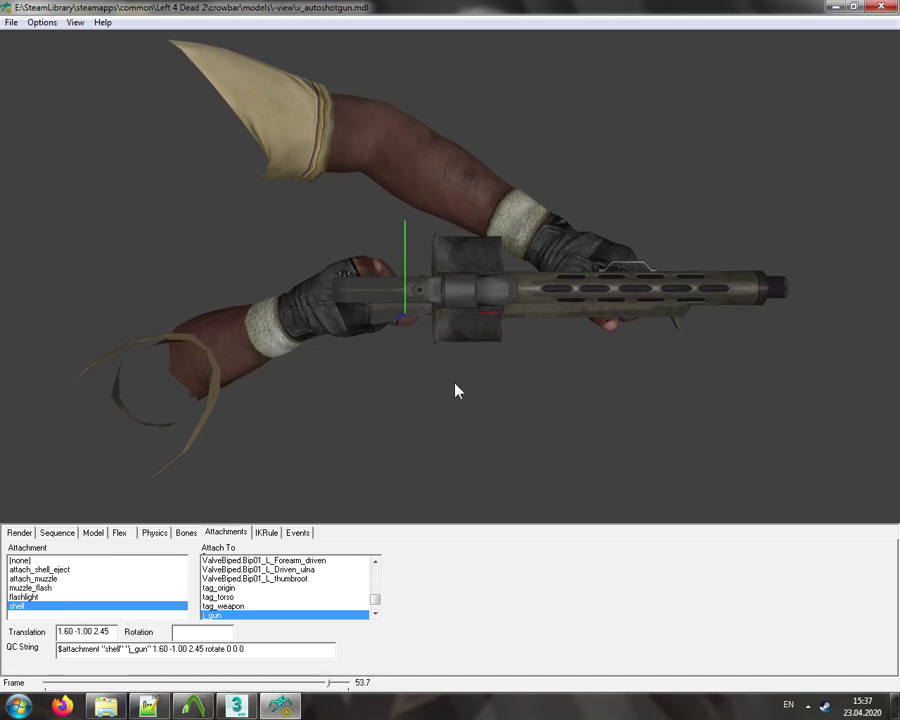
- Lower the shell attachment to a Z translation of 0.8 and shorten the full translation entry to 1.6 -1 0.8
drag(456, 391, 456, 331)
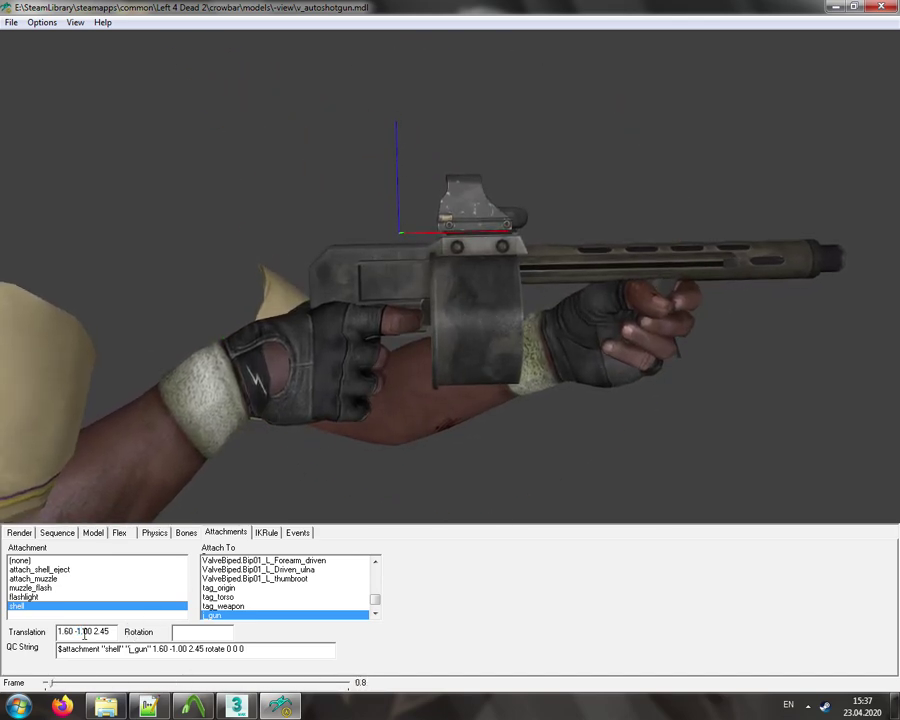
click(101, 632)
key(BackSpace)
text(1)
key(BackSpace)
key(BackSpace)
text(0)
key(BackSpace)
key(BackSpace)
key(BackSpace)
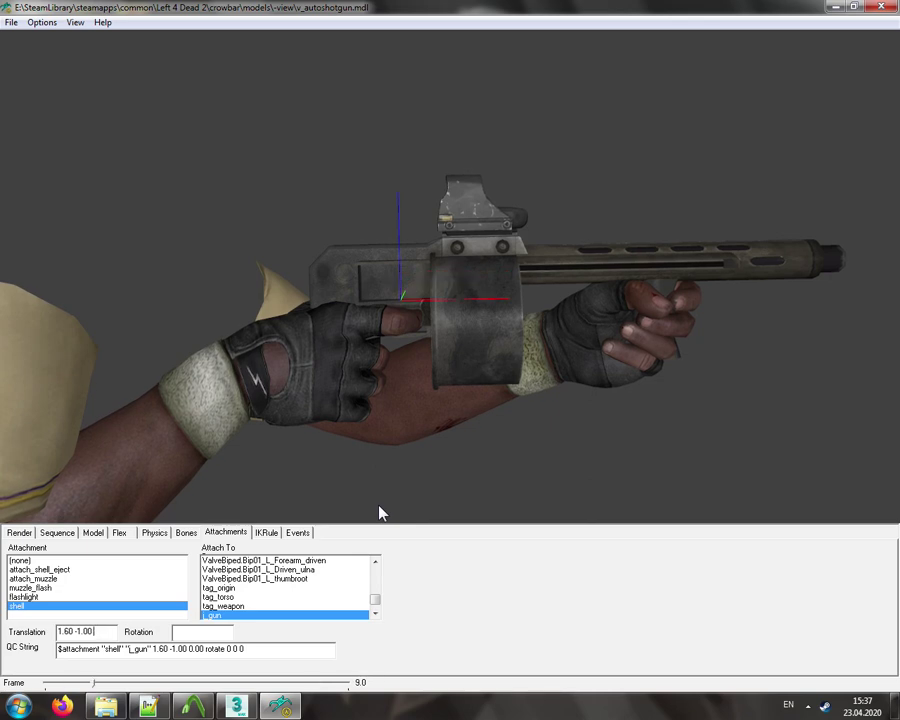
text(0.8)
drag(540, 430, 476, 420)
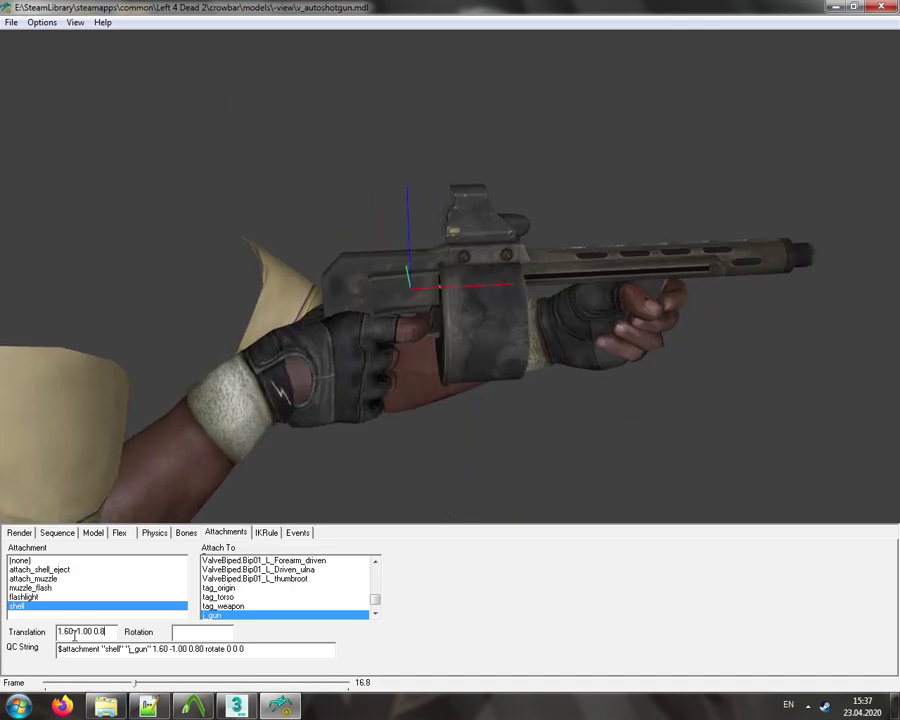
drag(91, 632, 80, 632)
key(BackSpace)
key(BackSpace)
- Paste the copied rotation -18 -50 0 into the shell attachment and inspect its axes from above and the side
right_click(189, 633)
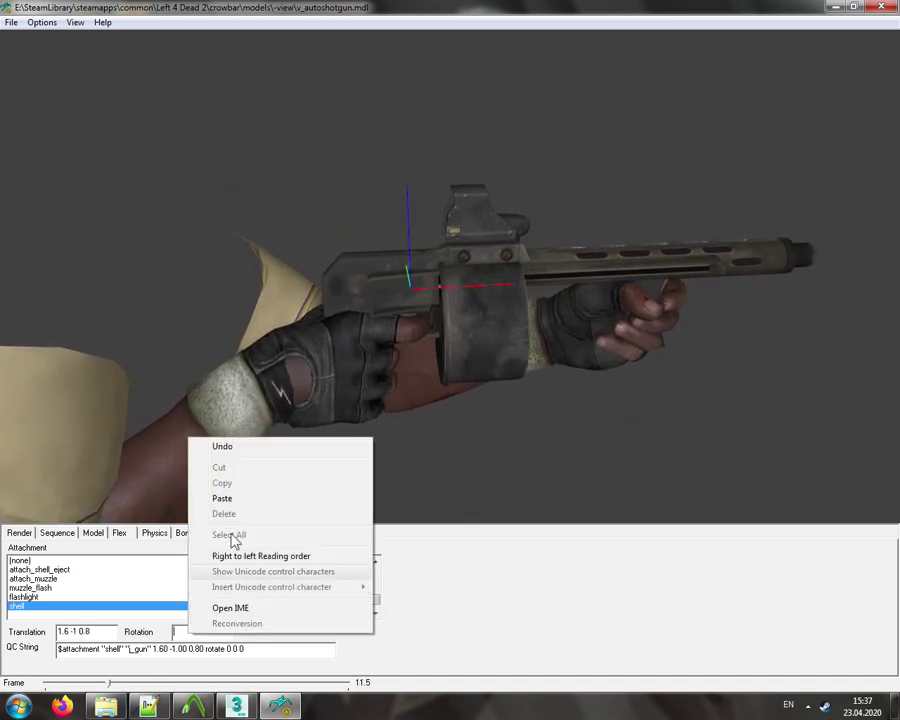
click(226, 498)
drag(458, 420, 450, 459)
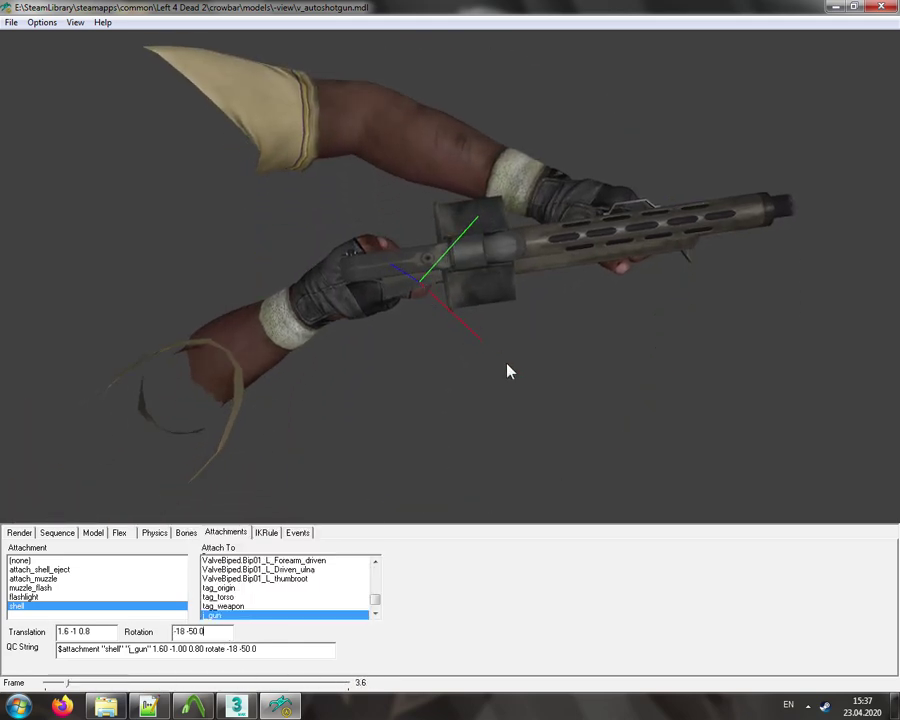
drag(492, 390, 465, 335)
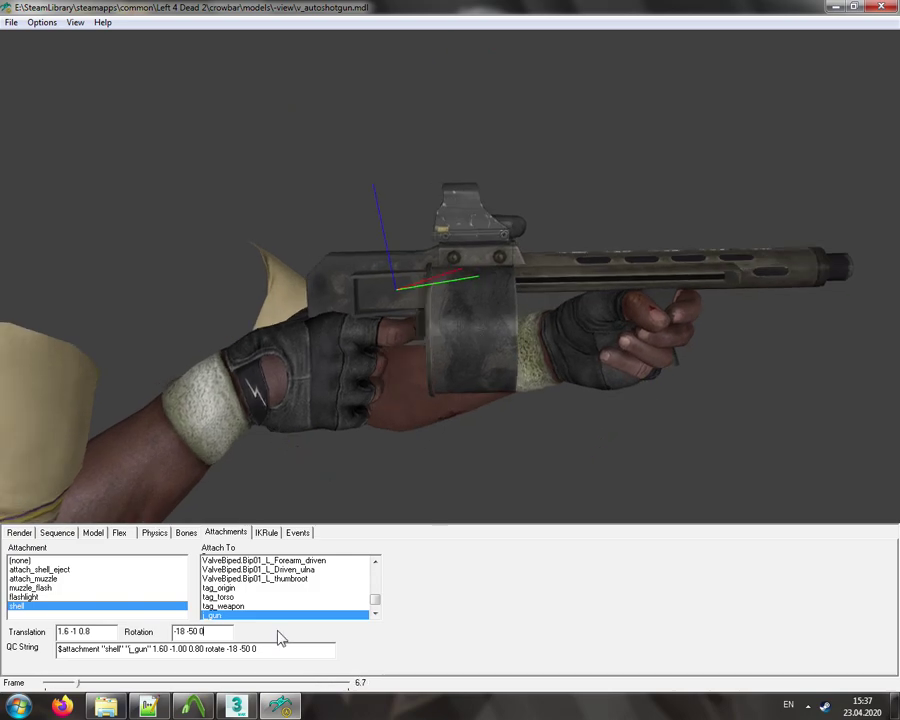
- Open the weapon attachments guide in Steam and reread the Shell Ejection axis rule for a right-side viewmodel
right_click(825, 705)
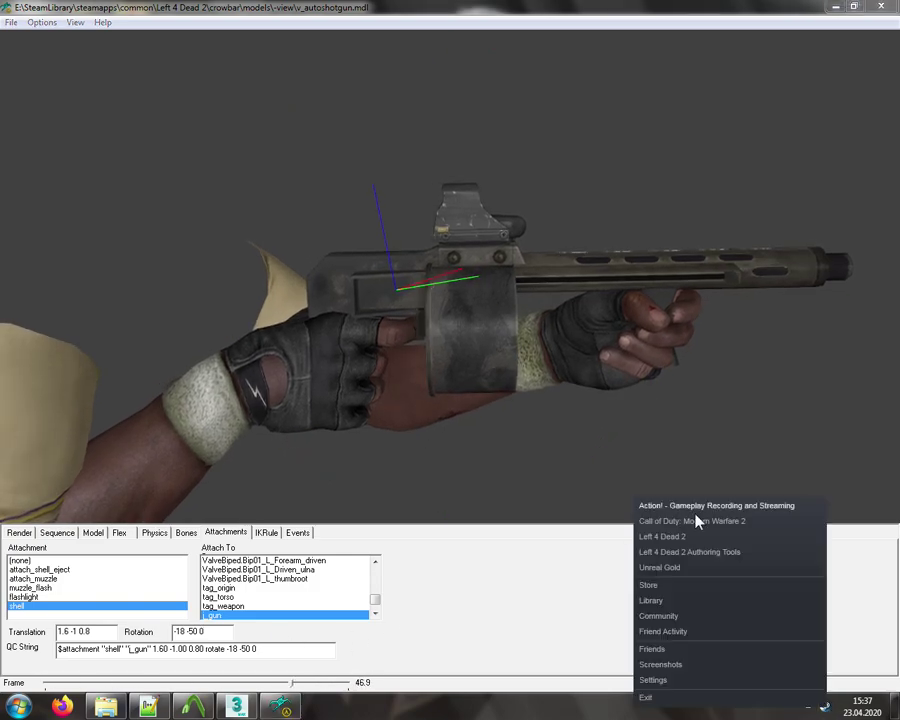
click(673, 606)
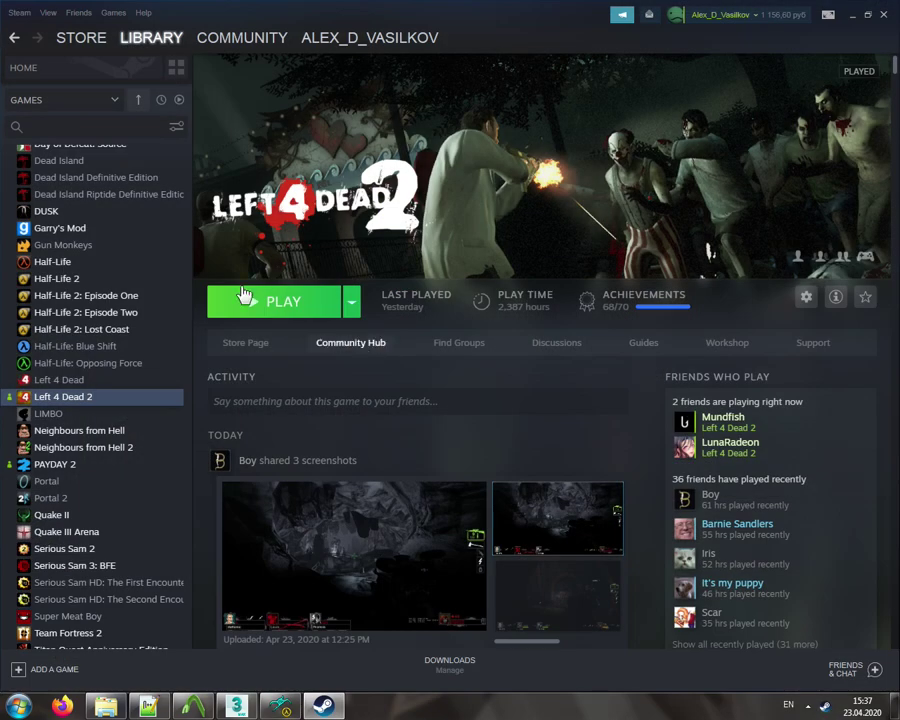
click(14, 39)
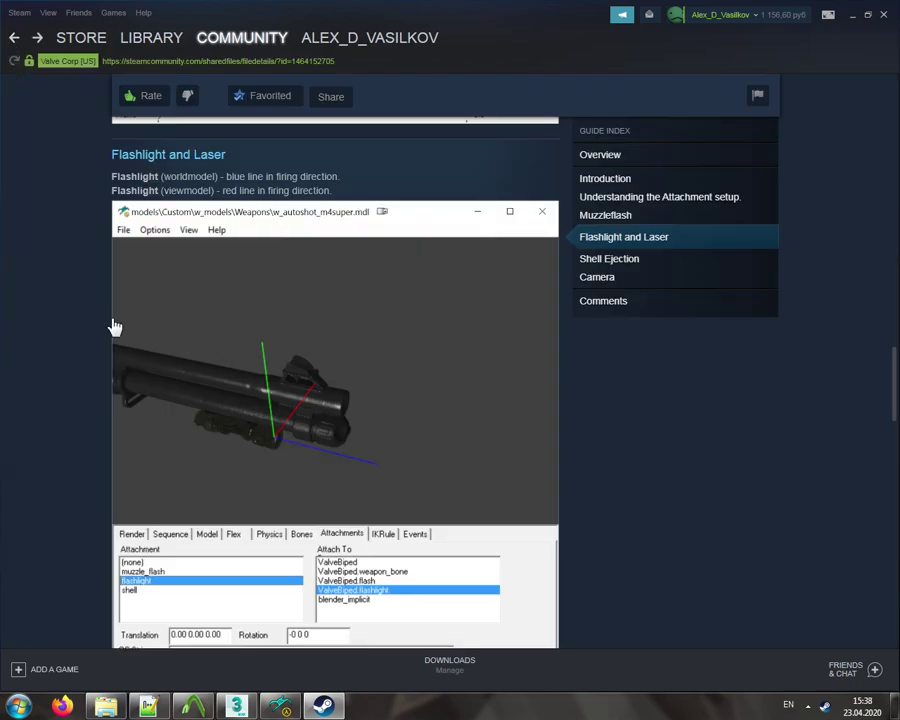
scroll(113, 325, down, 4)
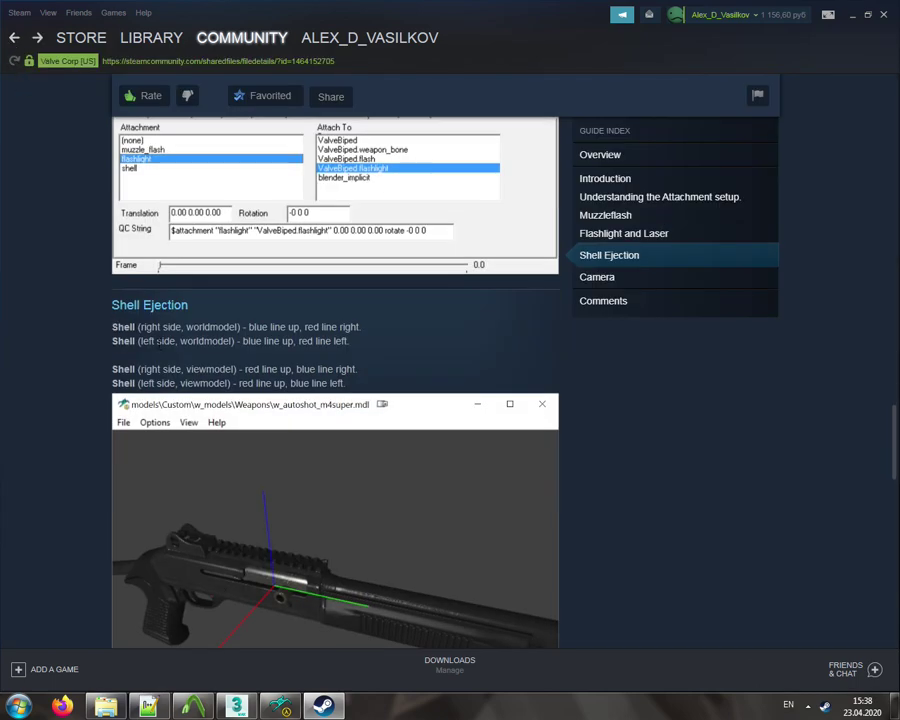
drag(141, 369, 356, 369)
double_click(252, 369)
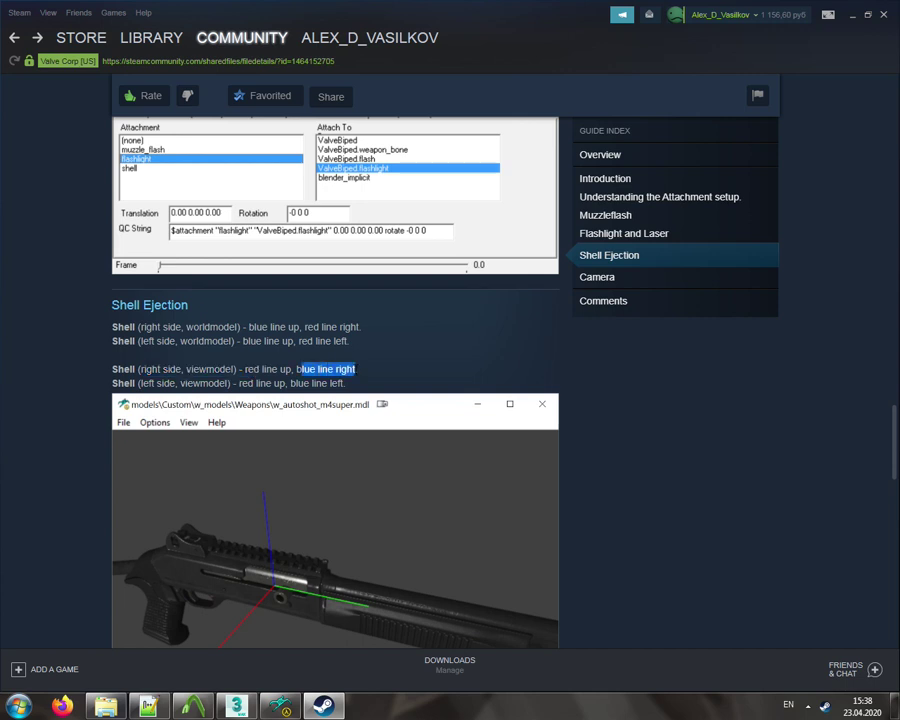
double_click(345, 369)
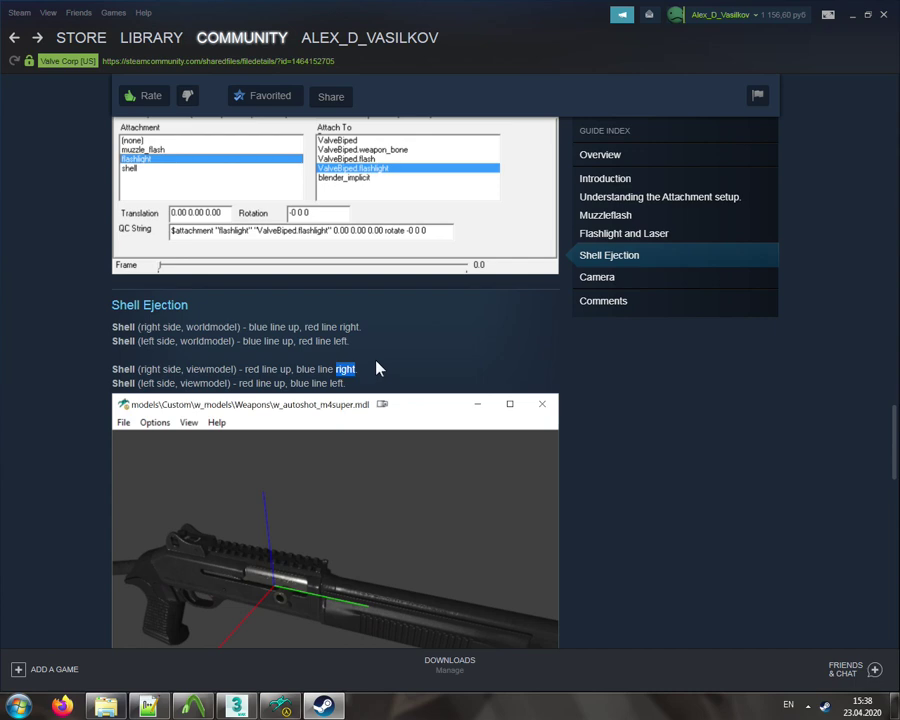
- Return to the model viewer, copy the shell attachment's rotation and reset it to 0 0 0
click(284, 706)
drag(522, 392, 480, 330)
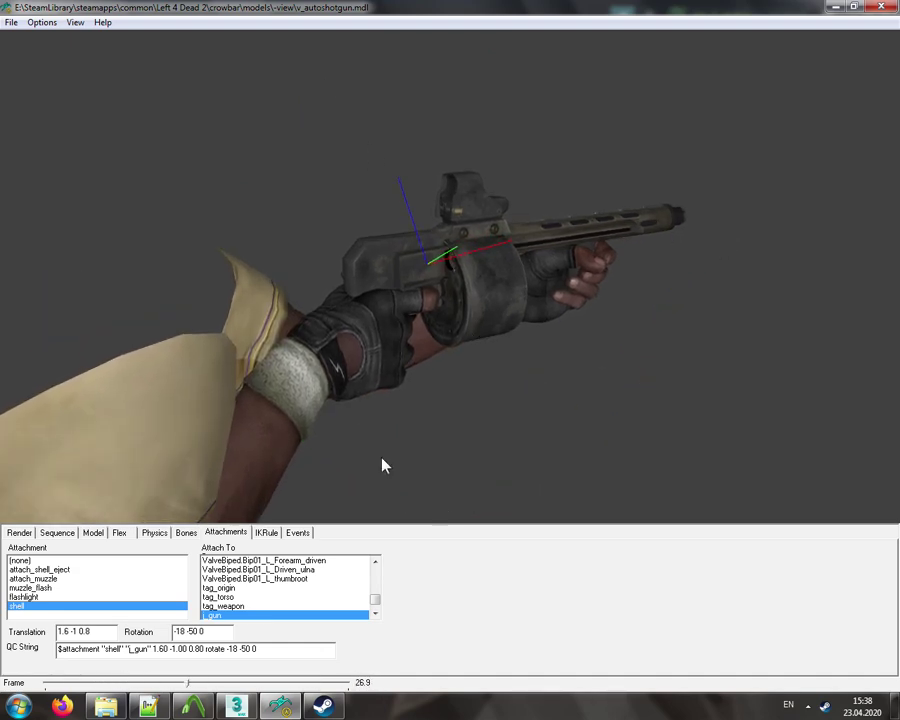
drag(206, 632, 151, 634)
key(ctrl+c)
text(0 0)
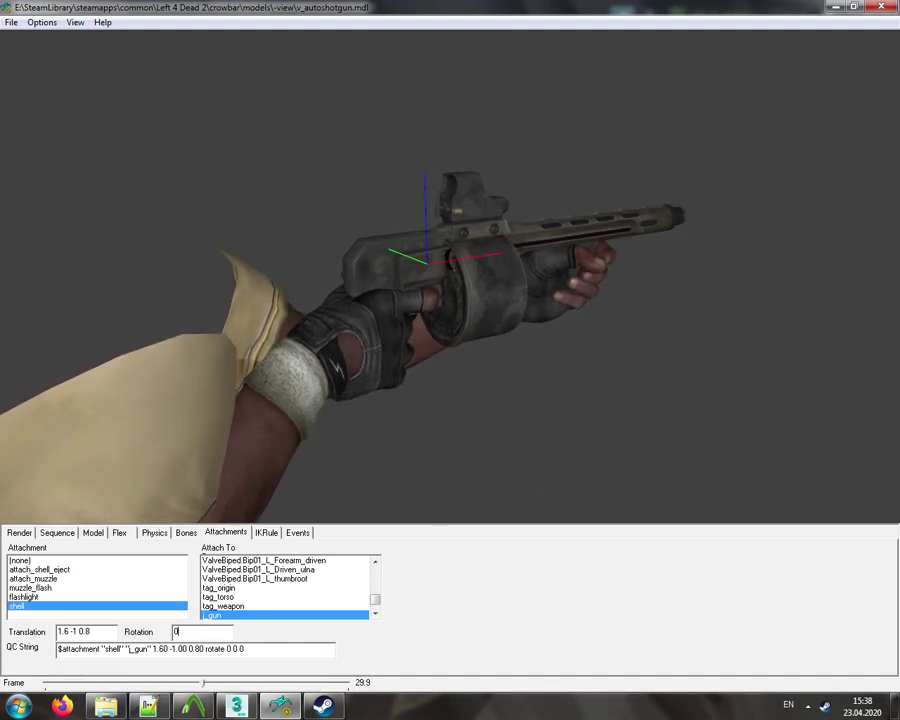
text( 0)
drag(512, 398, 490, 401)
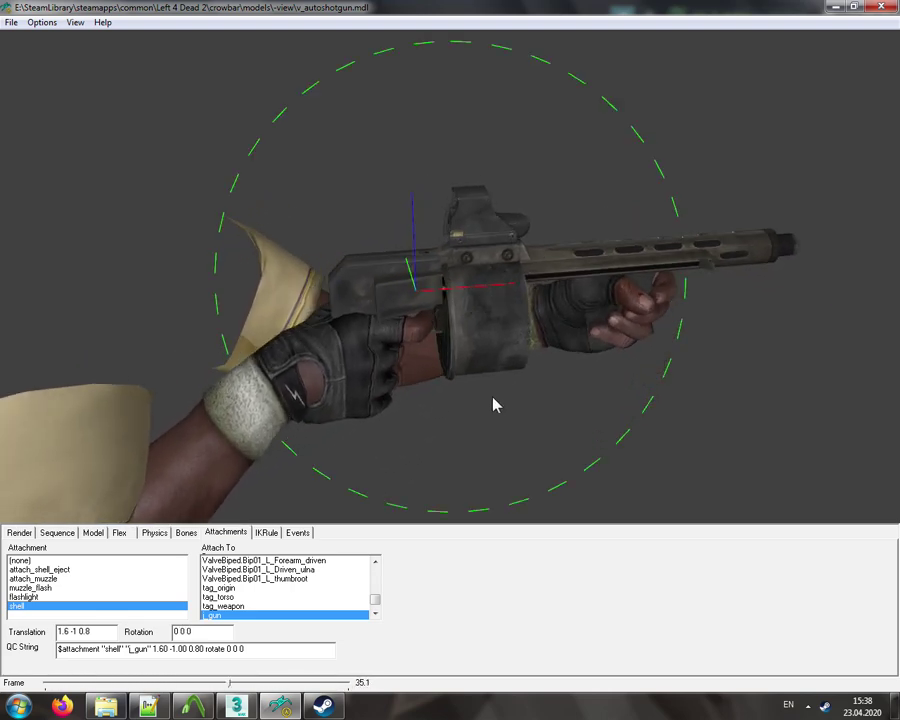
- Try a rotation of 90 0 0 on the shell attachment
click(175, 631)
text(9)
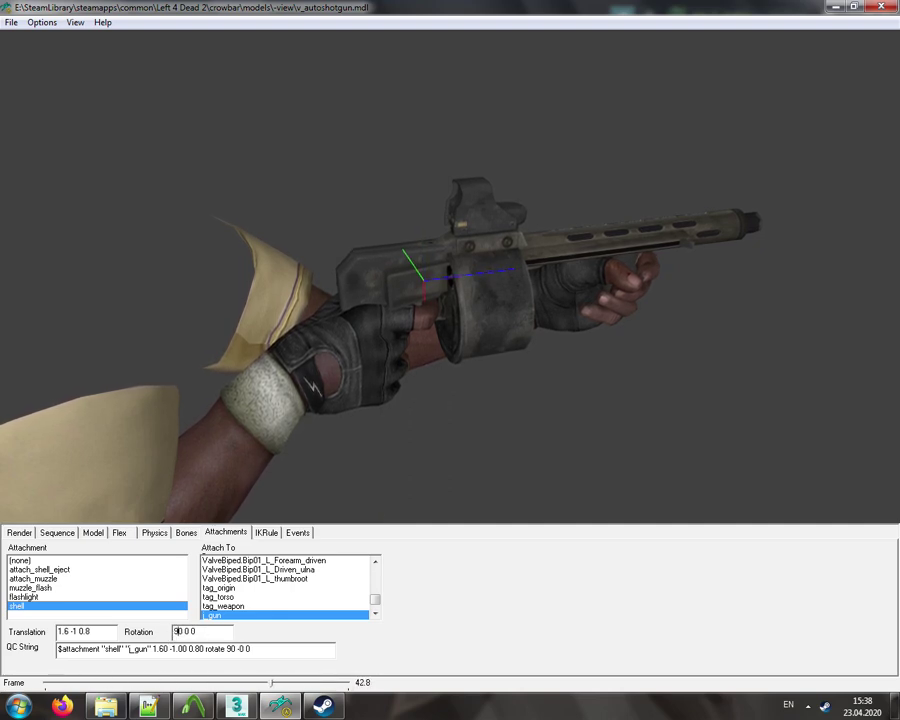
key(BackSpace)
- Set the shell attachment's rotation to -90 90 0 and check its axes from behind the gun
key(Right)
key(Right)
text(90 )
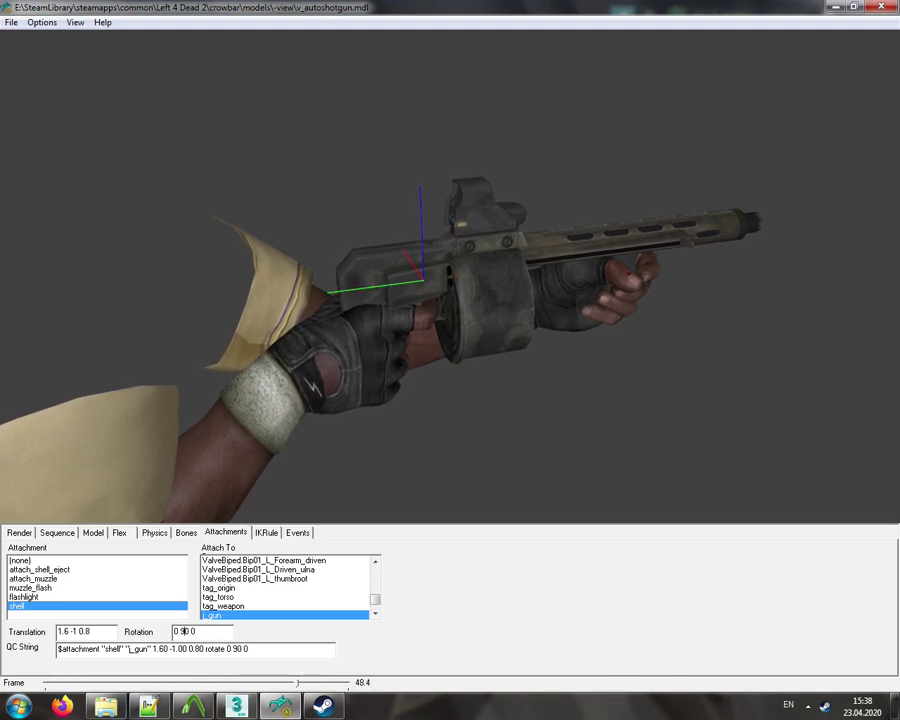
text(9)
key(BackSpace)
click(176, 632)
text(9)
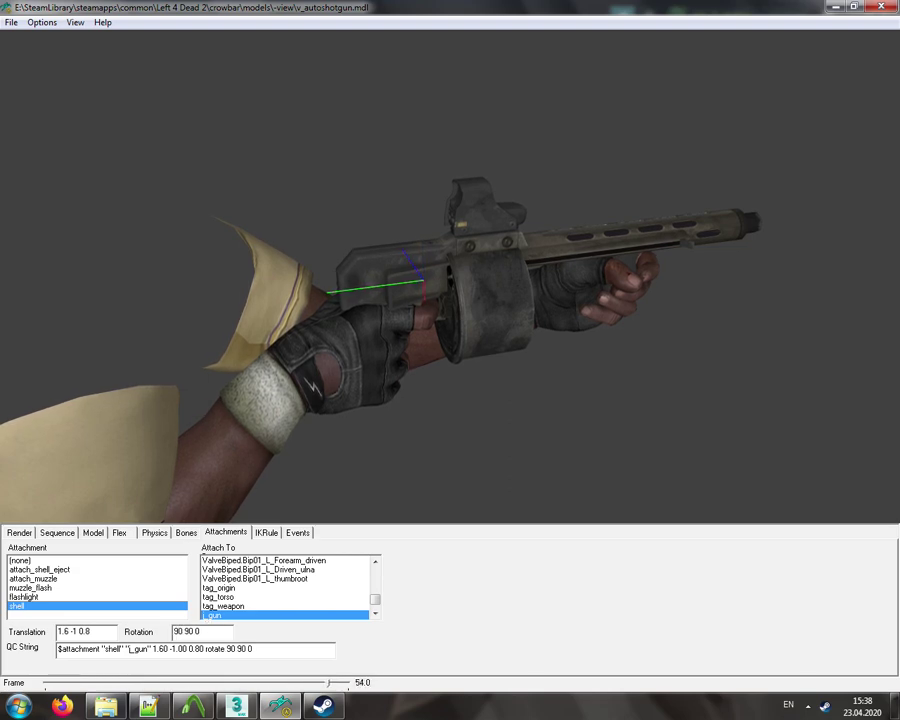
key(BackSpace)
text(-9)
drag(446, 406, 424, 287)
drag(500, 382, 548, 387)
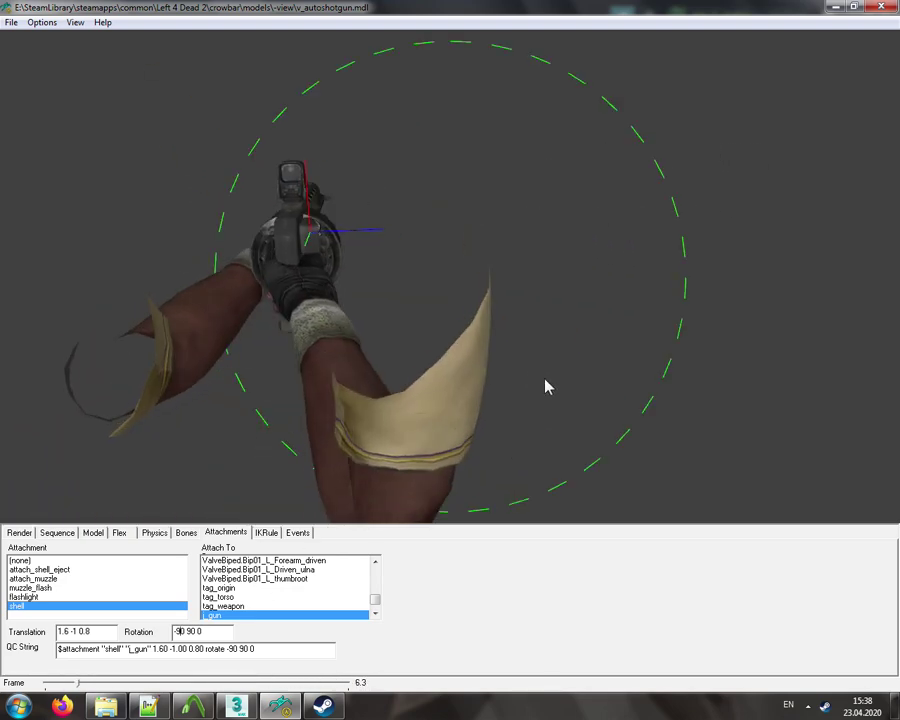
- Compare the new shell axes with the right-side viewmodel rule in the Steam guide
key(alt+Tab)
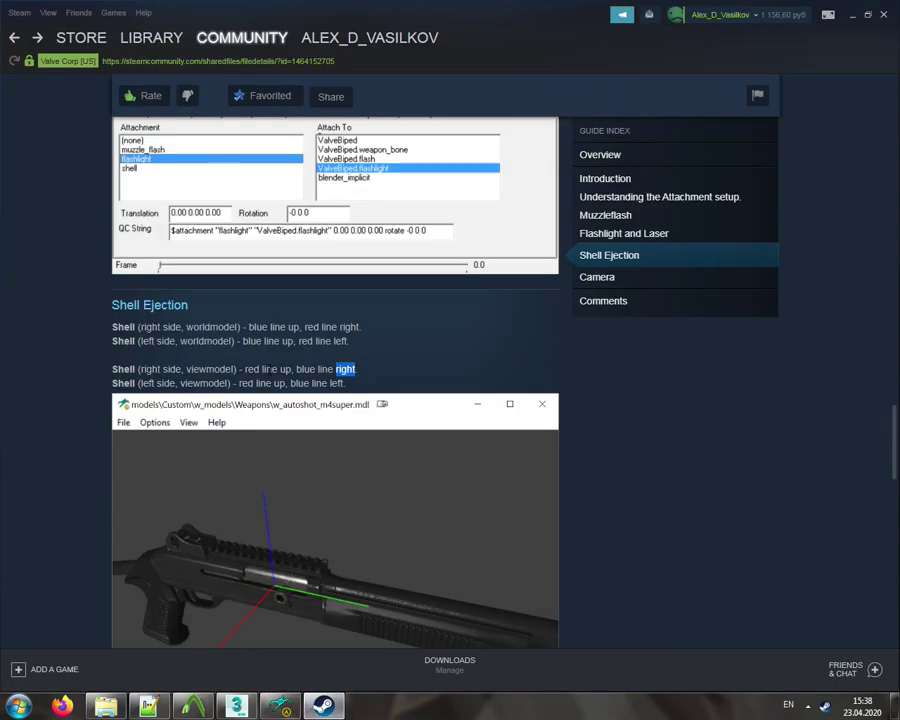
drag(247, 369, 352, 369)
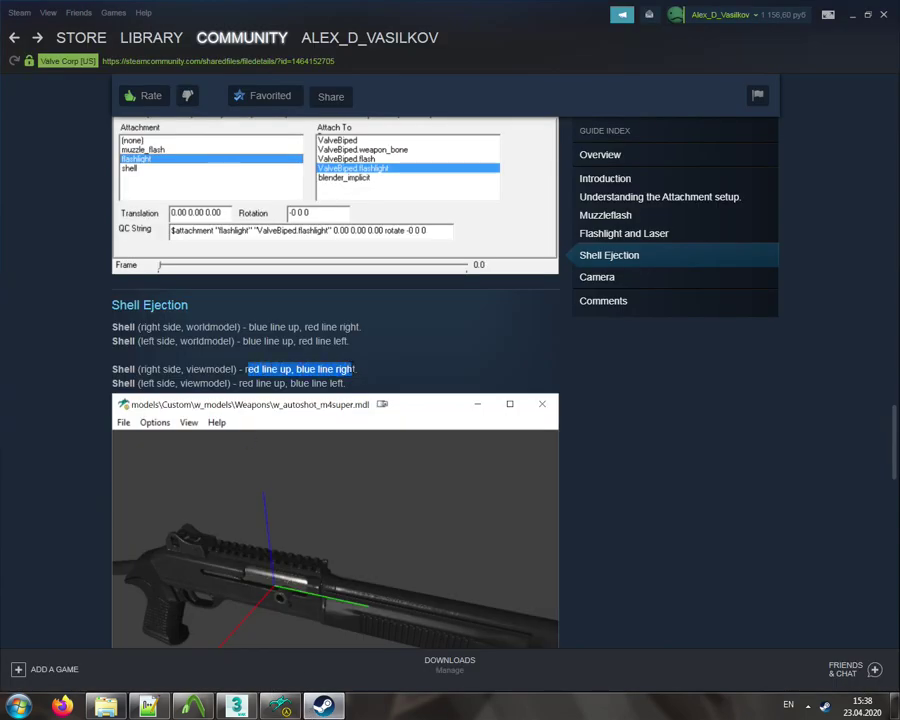
double_click(214, 369)
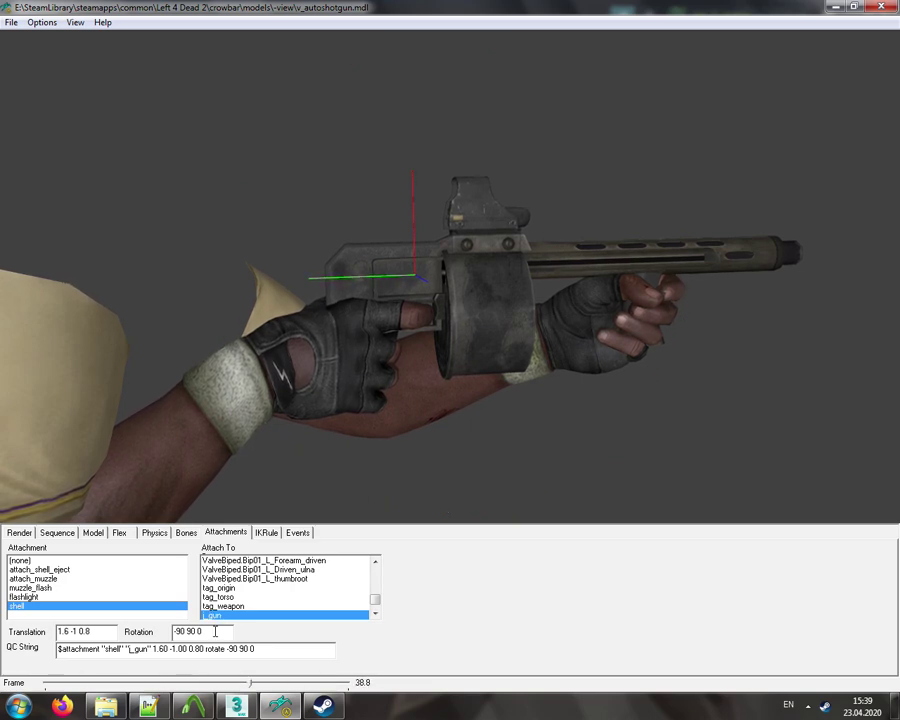
- Switch to Notepad++, try pasting over the shell attachment's translation on line 24 of _mw2striker_eotech.qc, and undo the paste
click(163, 712)
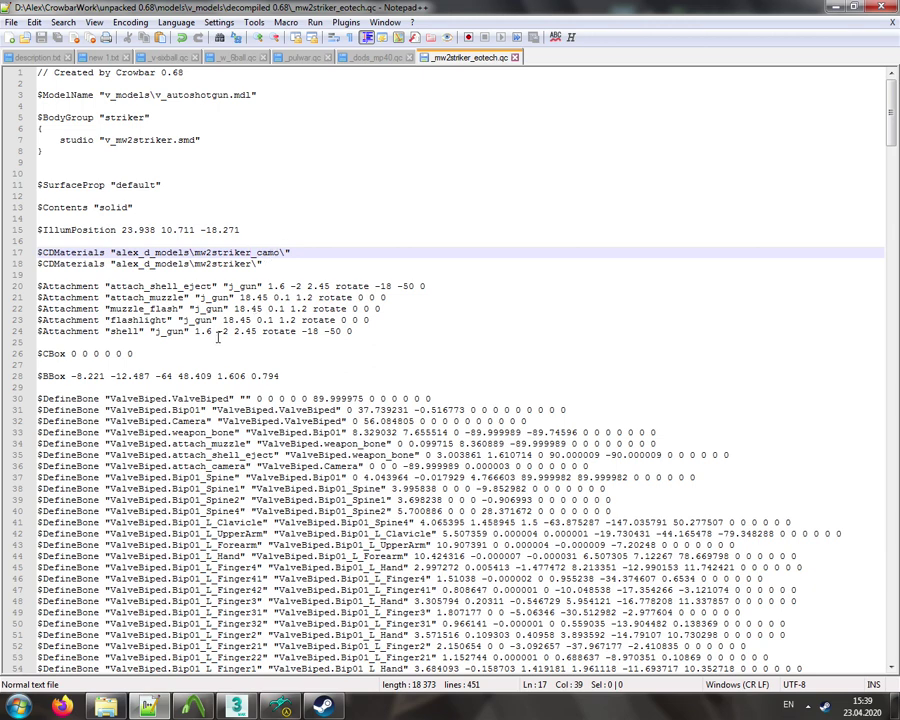
drag(195, 331, 260, 331)
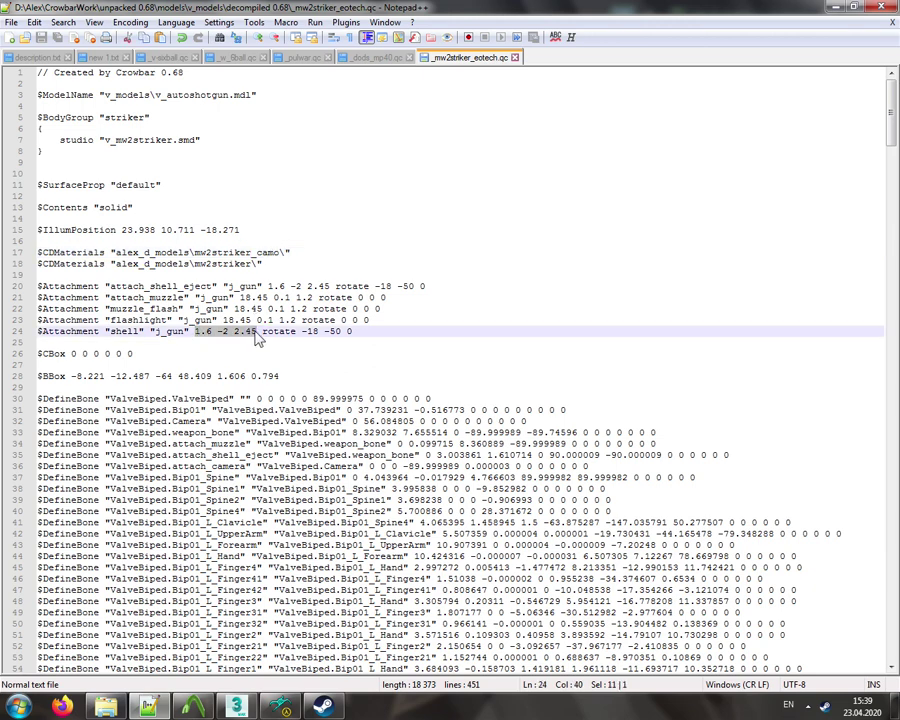
key(ctrl+v)
key(ctrl+z)
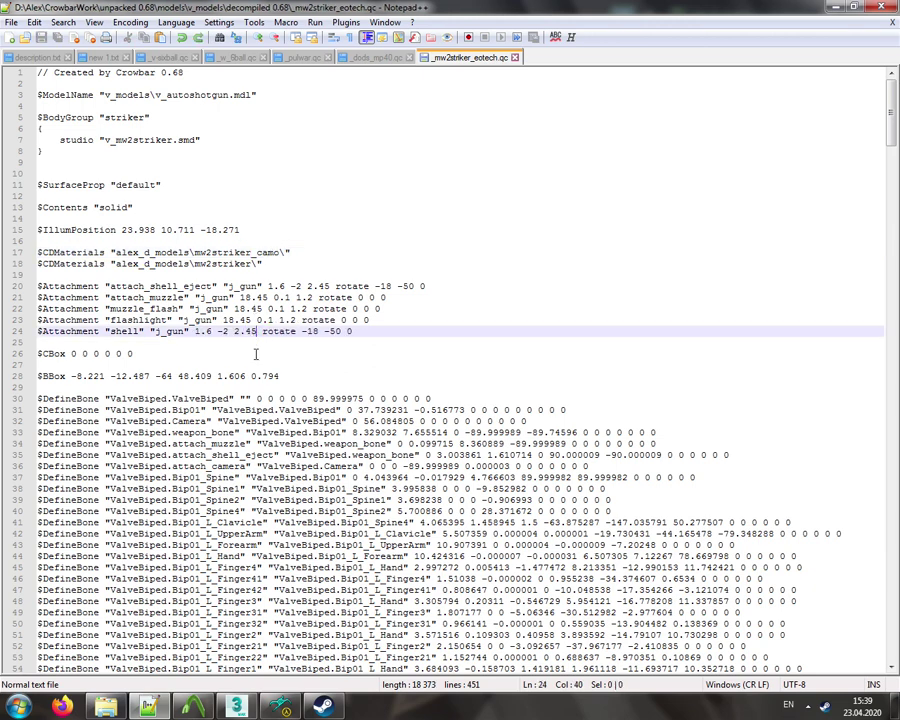
- Copy the shell attachment's complete QC string from the model viewer and return to _mw2striker_eotech.qc in Notepad++
click(276, 709)
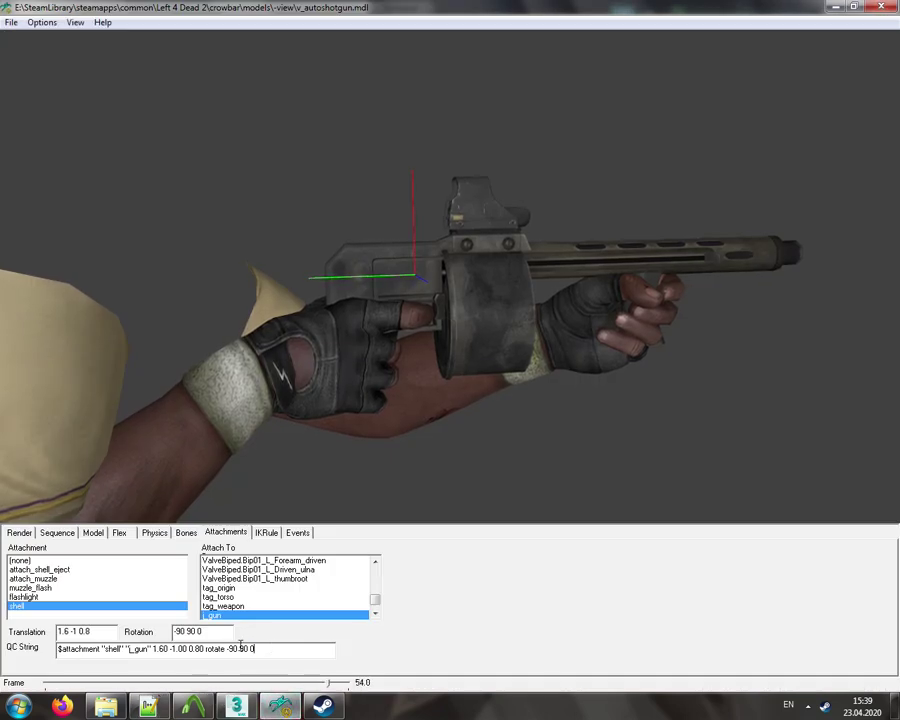
drag(271, 652, 52, 652)
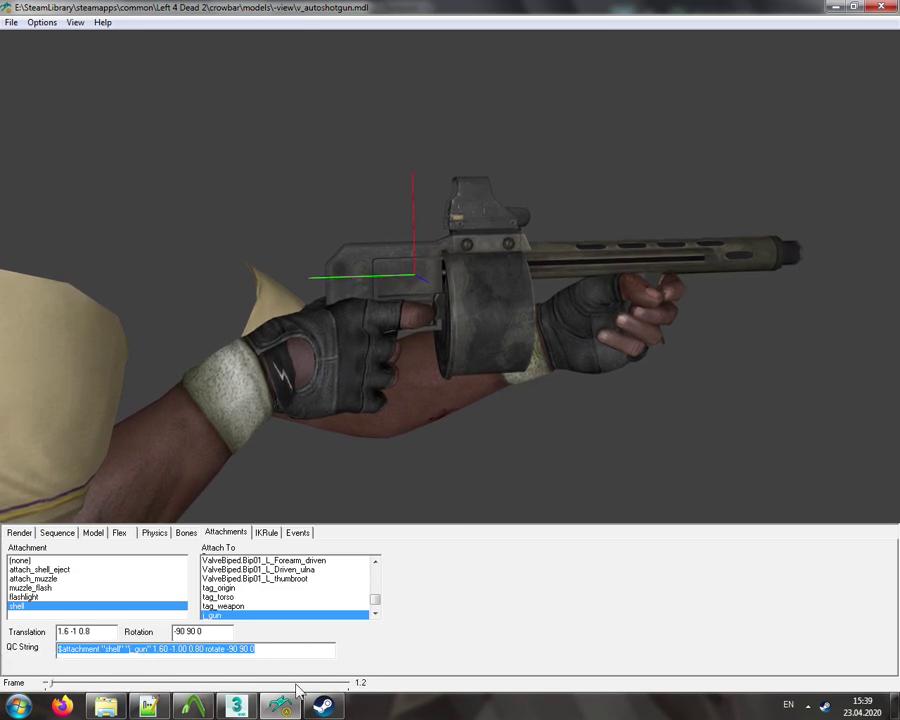
click(155, 708)
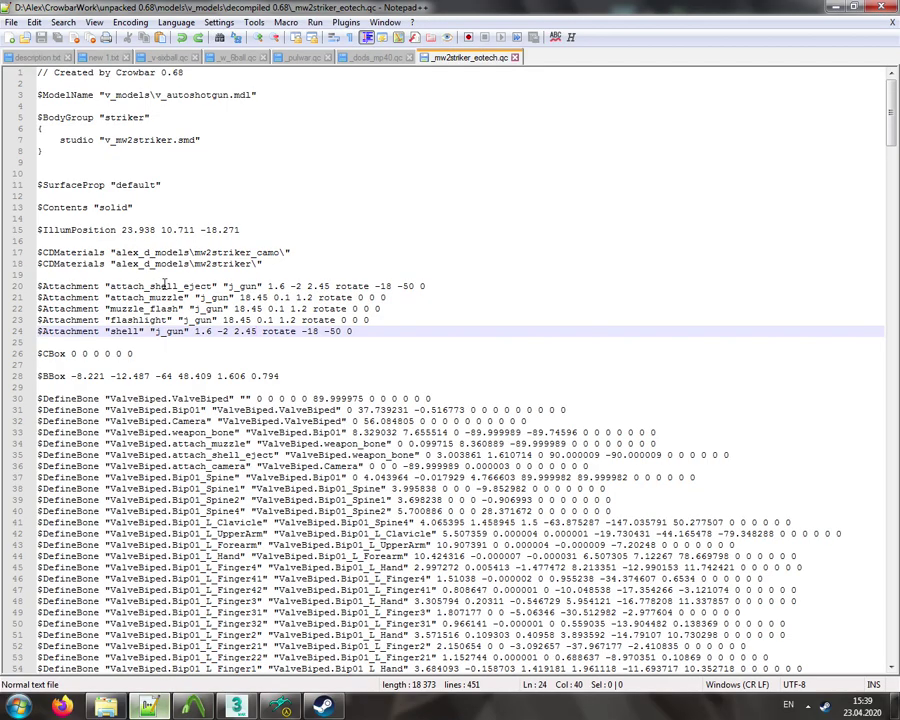
- Replace line 24 with the copied shell attachment string, shorten its second translation value to -1, and save the QC file
drag(395, 331, 38, 331)
text($attachment "shell" "j_gun" 1.60 -1.00 0.80 rotate -90 90 0)
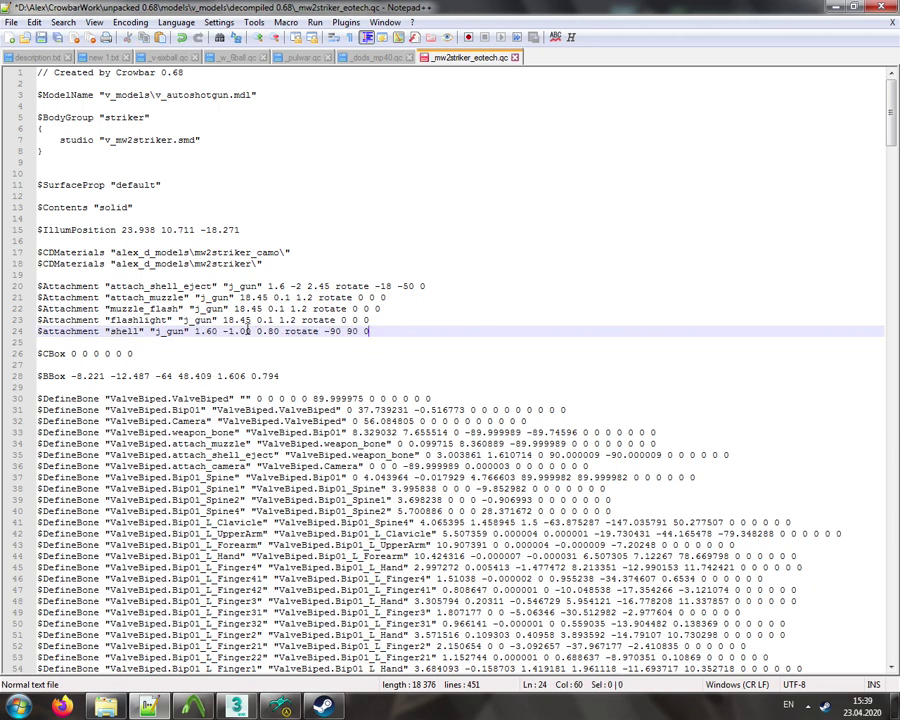
key(Delete)
key(BackSpace)
key(BackSpace)
key(ctrl+s)
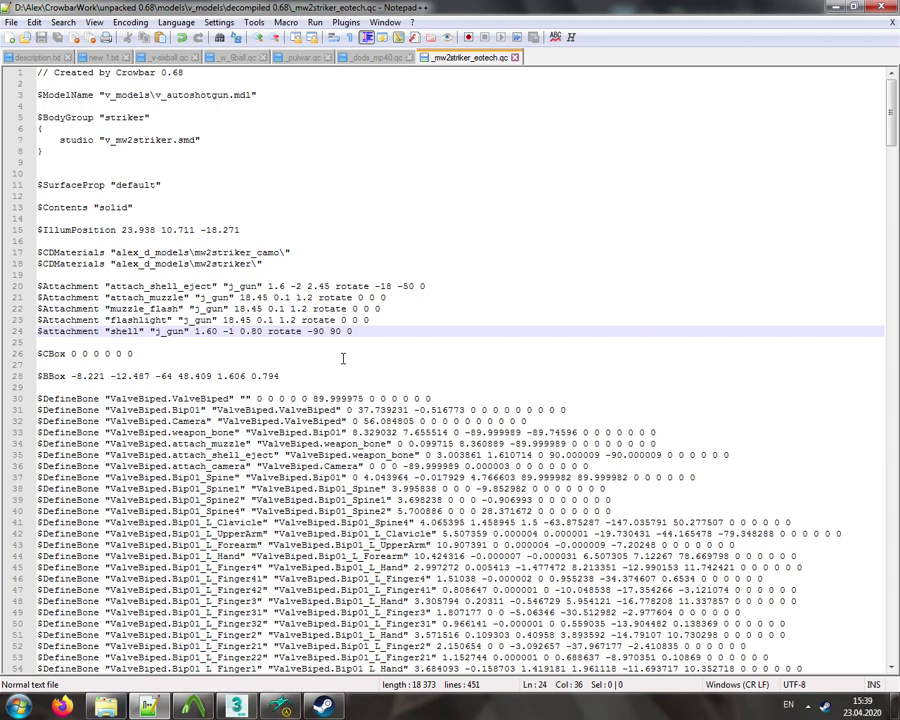
- Switch to the model viewer, choose the flashlight attachment, and examine its position and axes at the muzzle
click(37, 320)
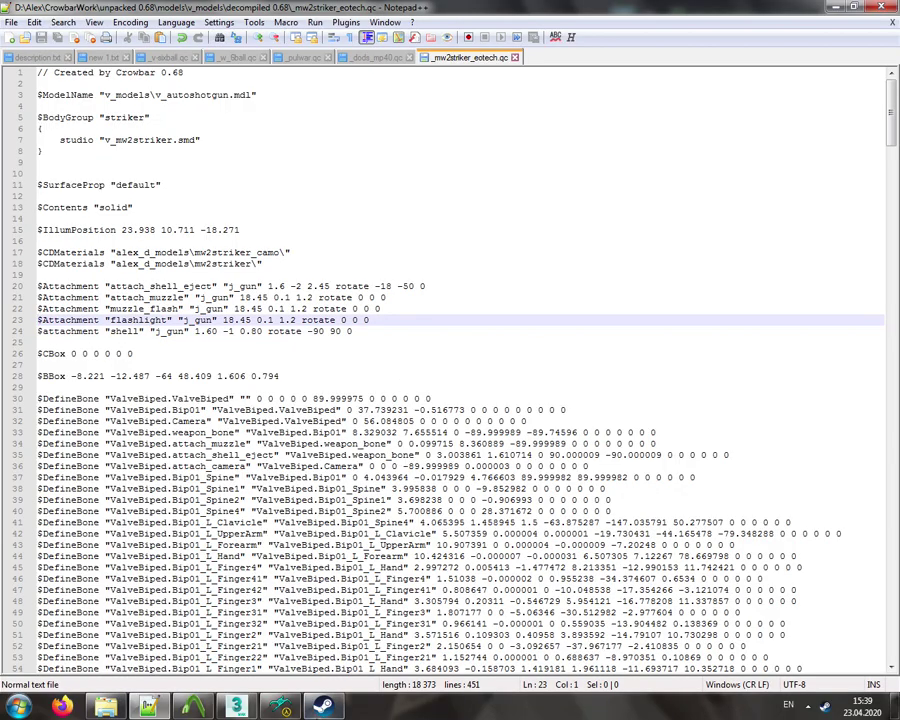
key(alt+Tab)
click(280, 706)
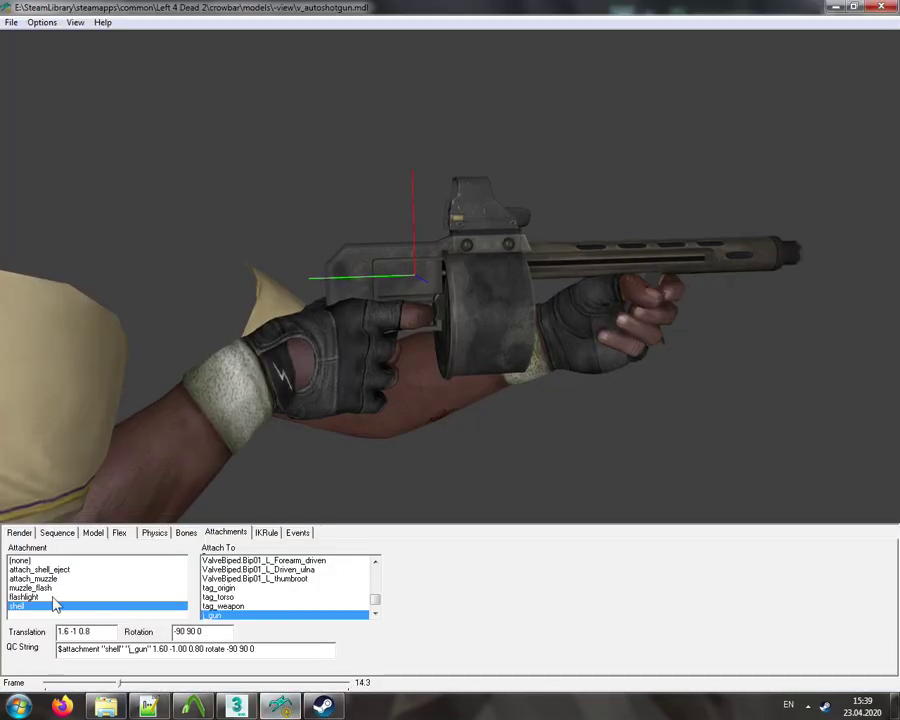
click(22, 596)
drag(512, 401, 466, 382)
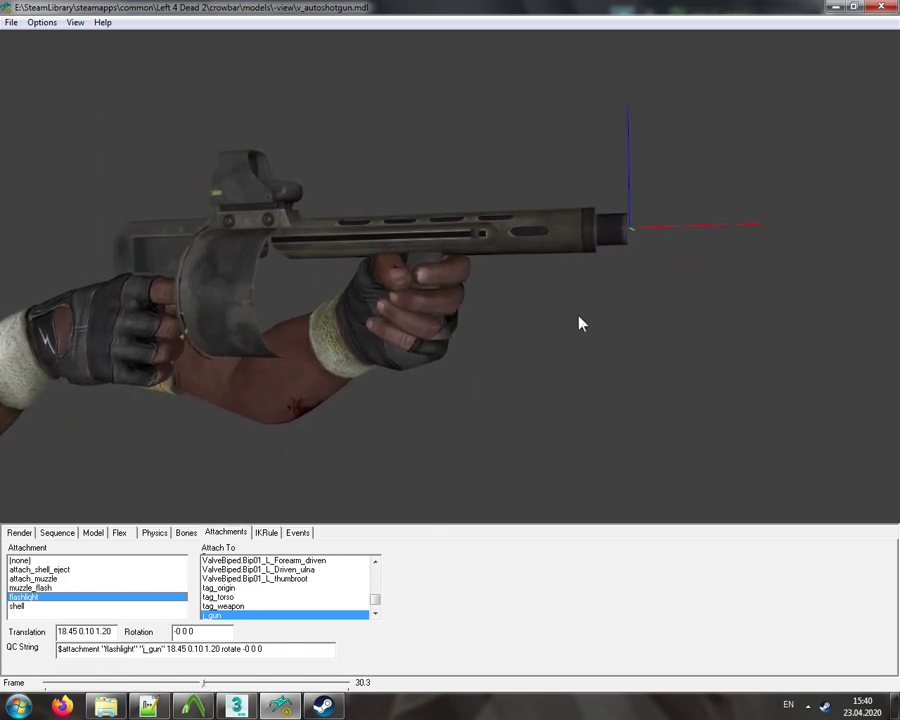
drag(576, 322, 552, 318)
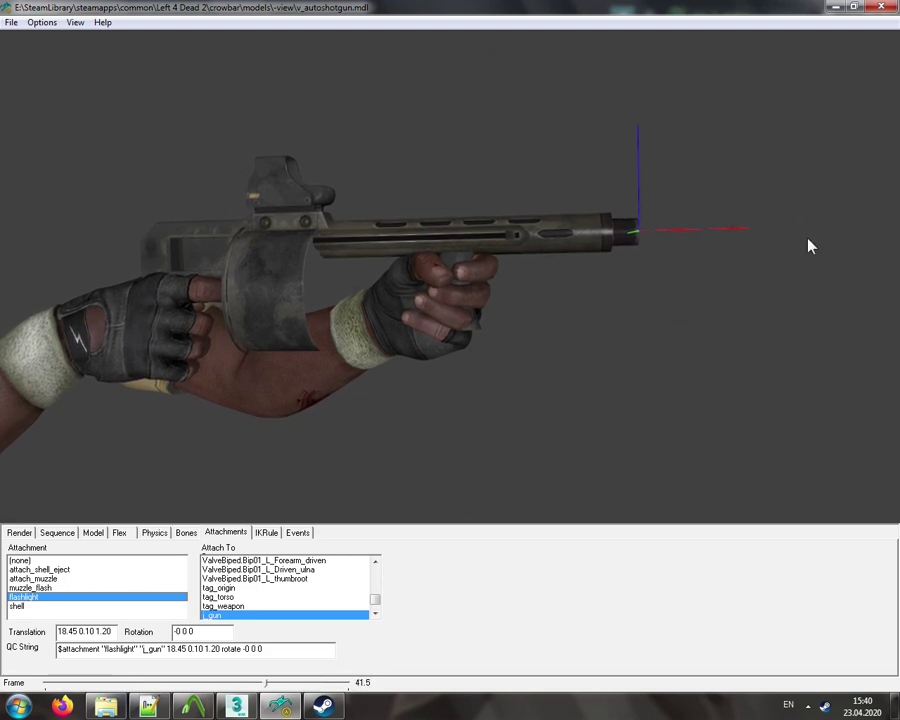
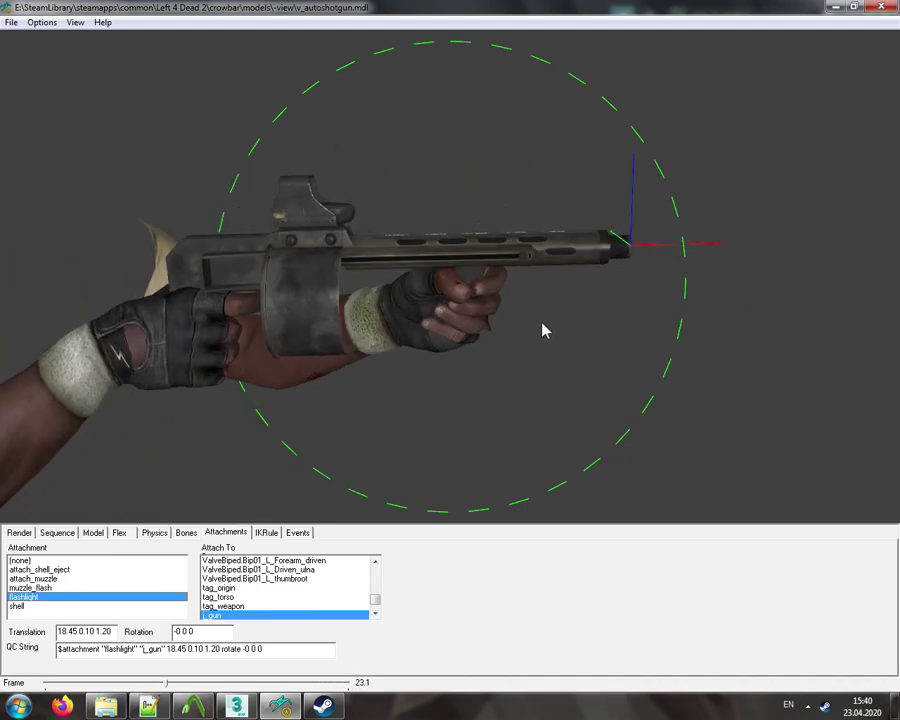
- Return to Notepad++, delete the flashlight attachment on line 23, and undo the deletion
click(148, 707)
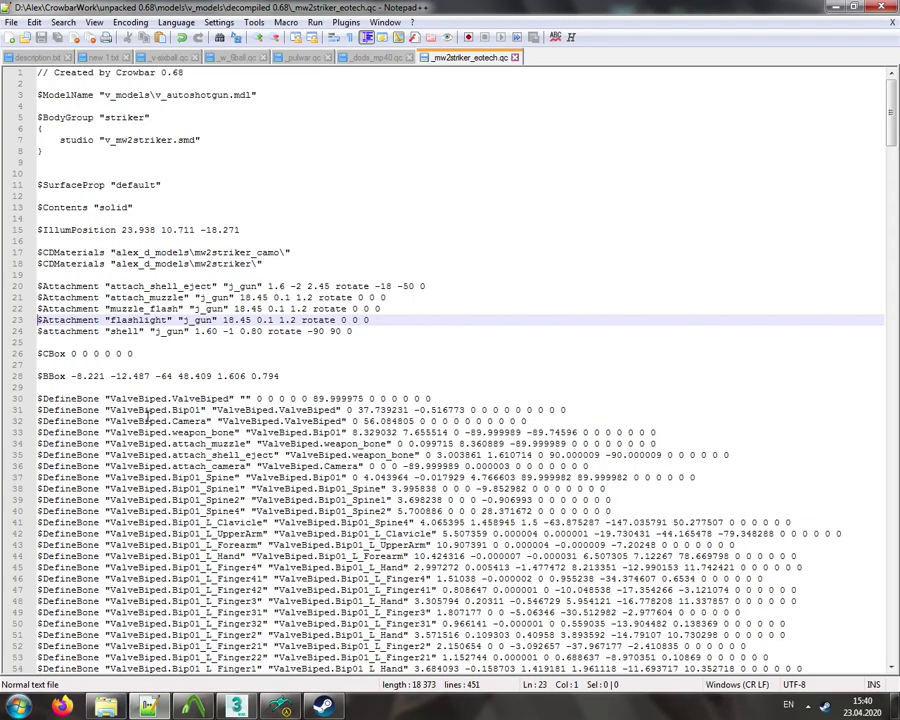
click(15, 320)
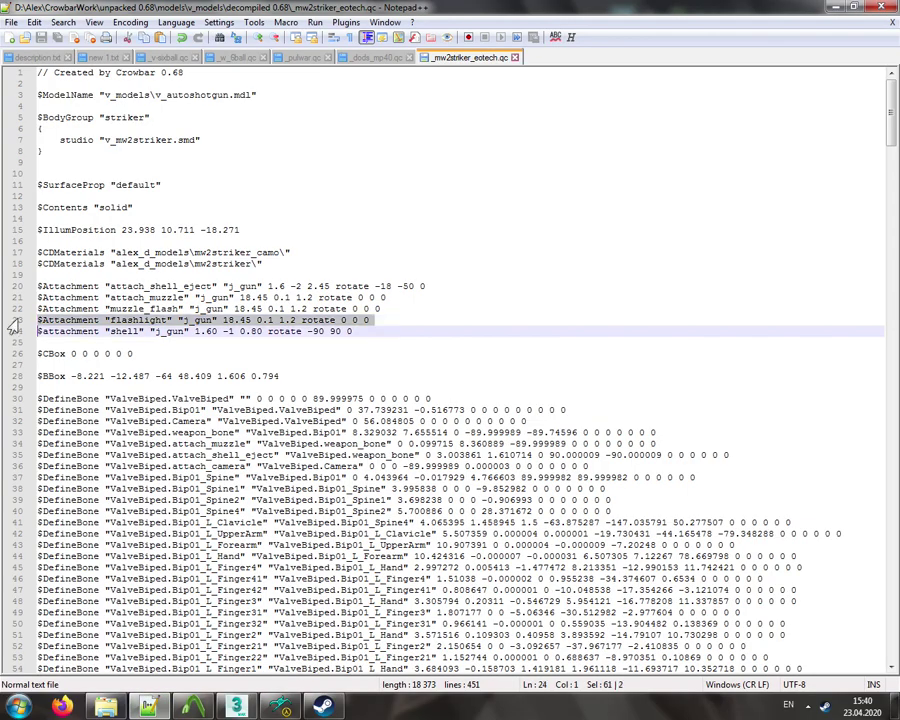
key(Delete)
key(ctrl+z)
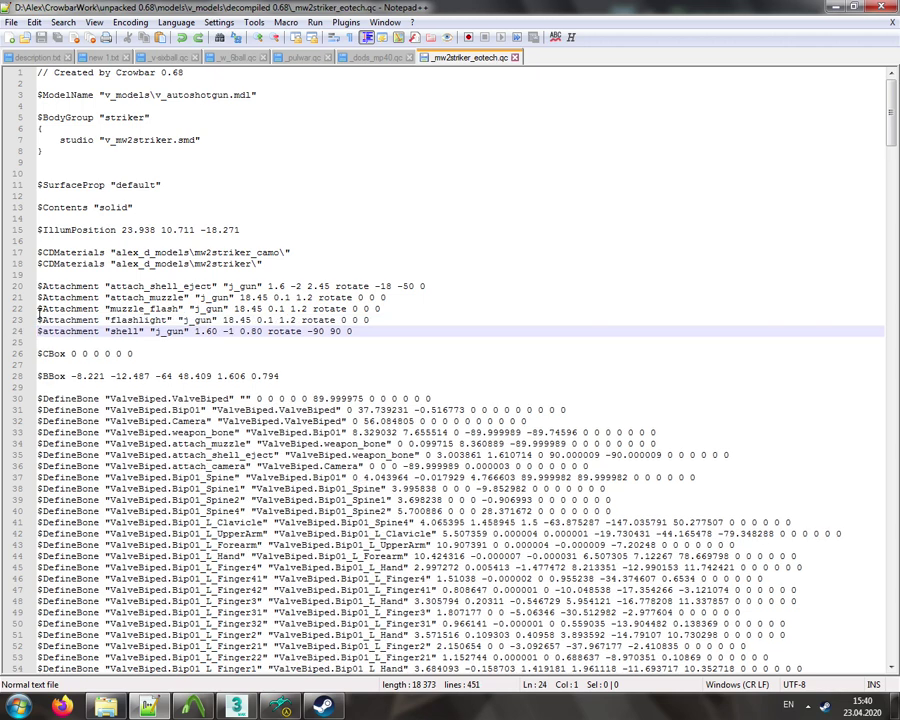
- Comment out the flashlight attachment on line 23 with //
click(40, 318)
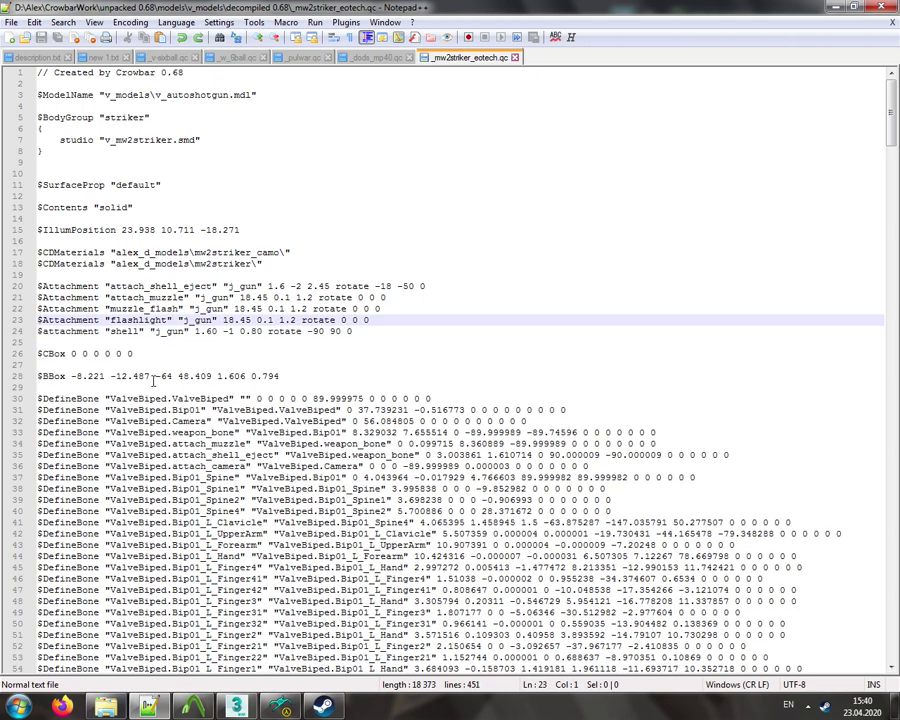
text(//)
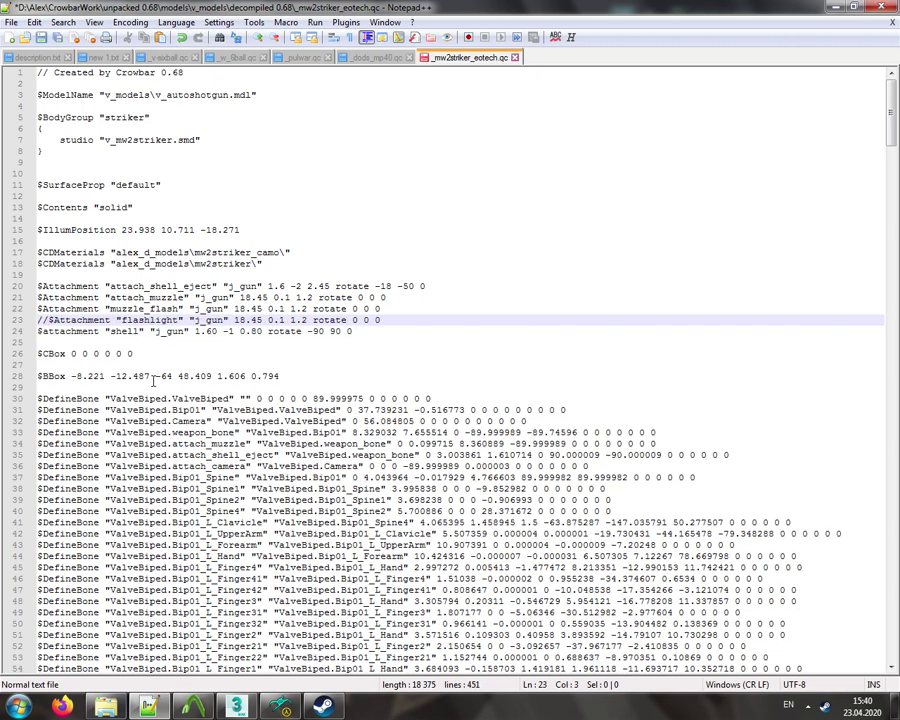
drag(47, 320, 39, 320)
click(46, 320)
drag(46, 320, 391, 316)
triple_click(438, 318)
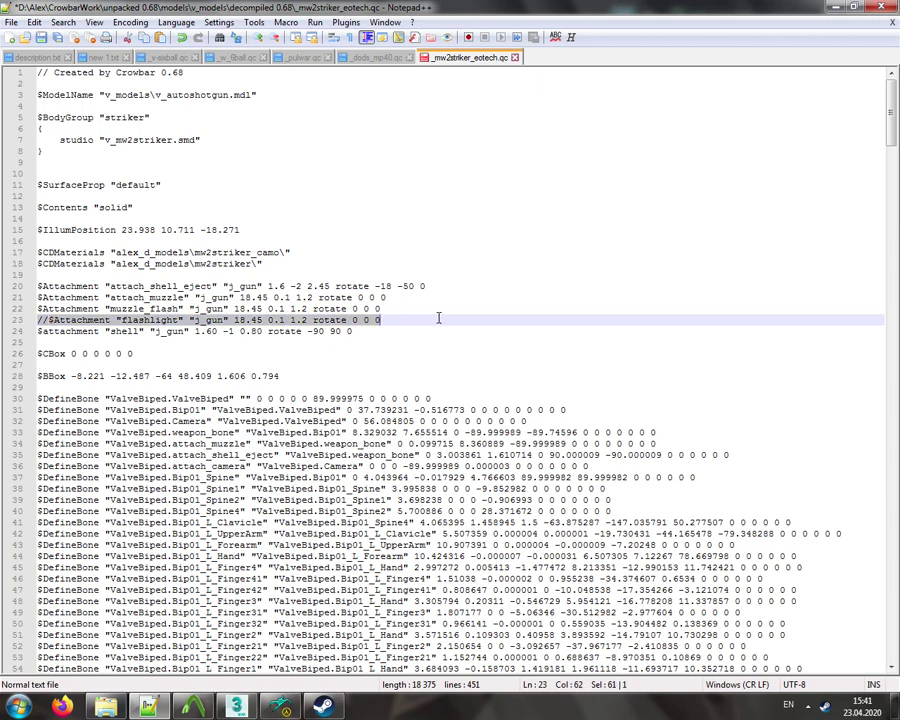
click(430, 319)
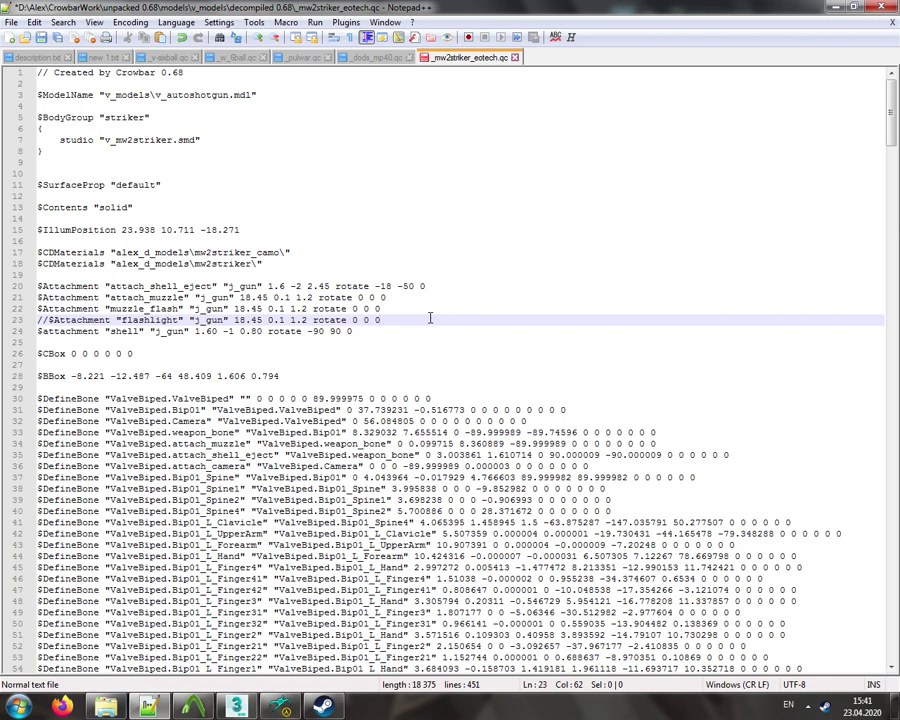
click(18, 320)
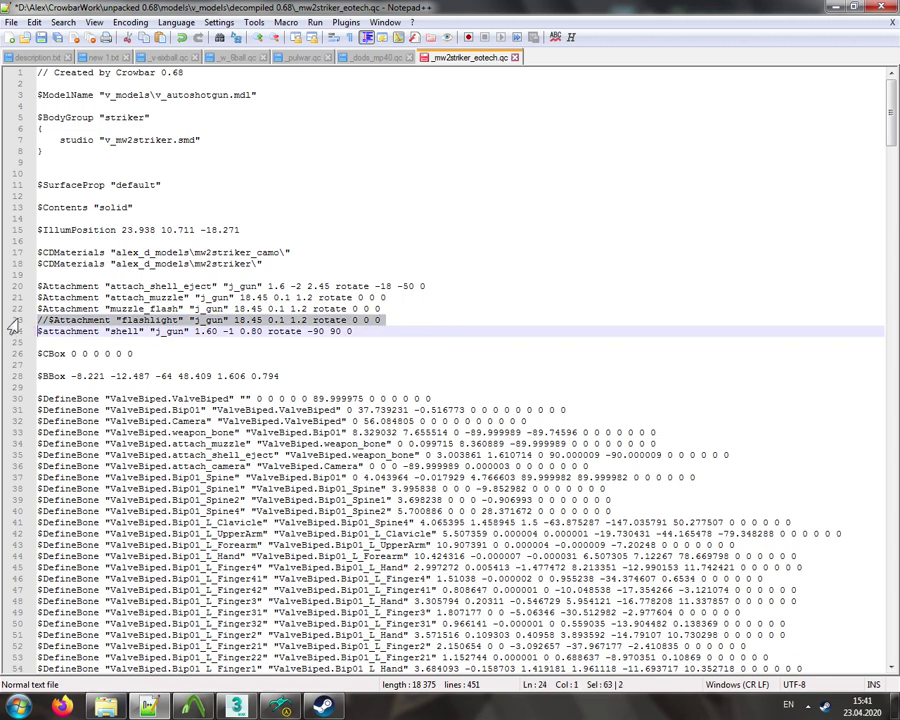
click(46, 320)
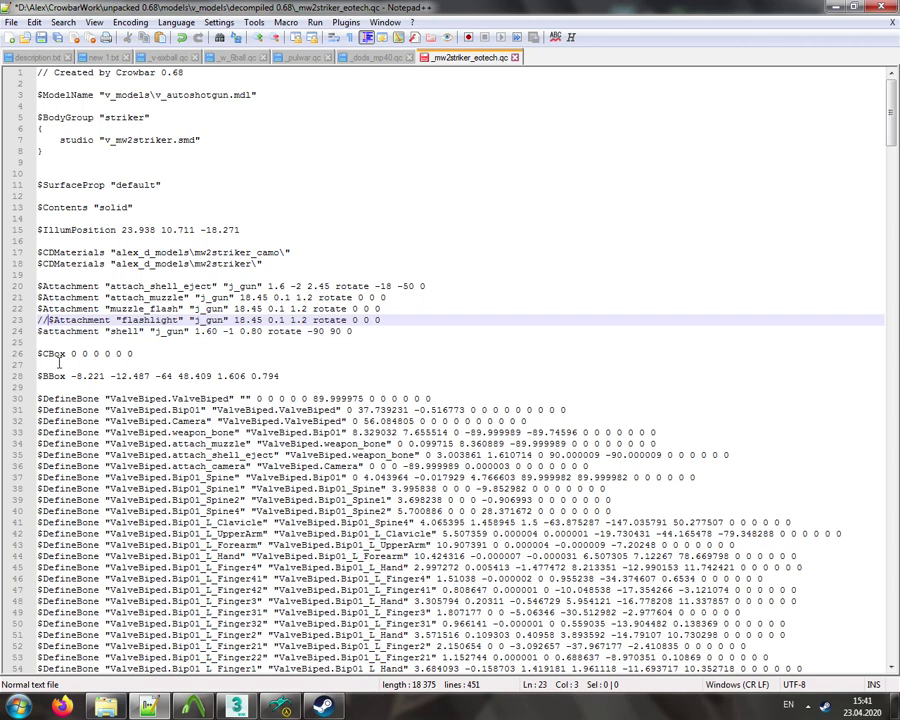
- Enclose the $CBox and $BBox lines in a block comment, with /* on line 25 and */ on line 29
click(49, 341)
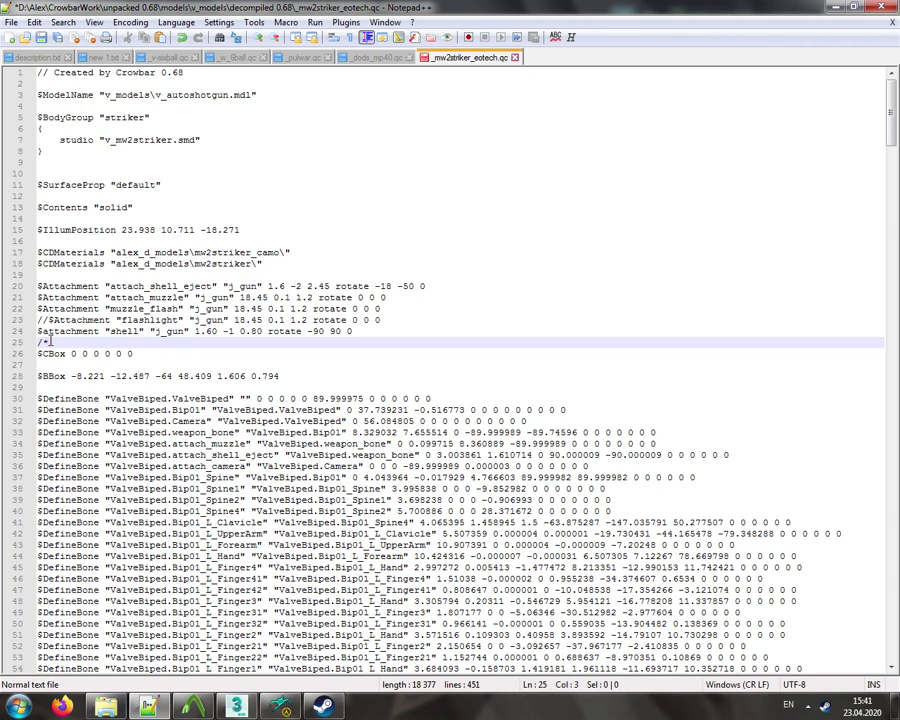
click(58, 387)
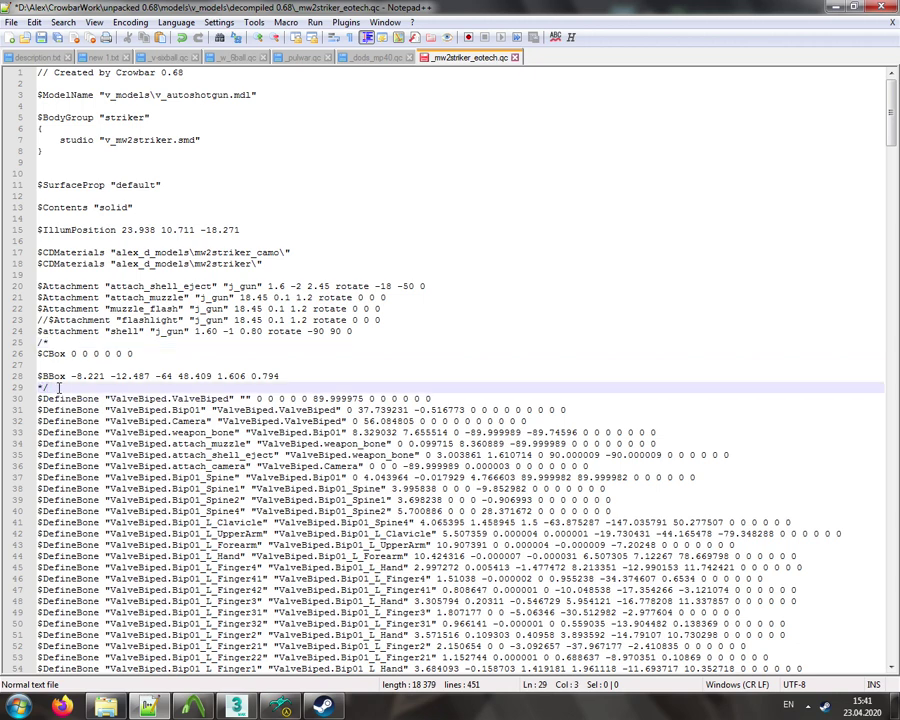
drag(12, 342, 10, 396)
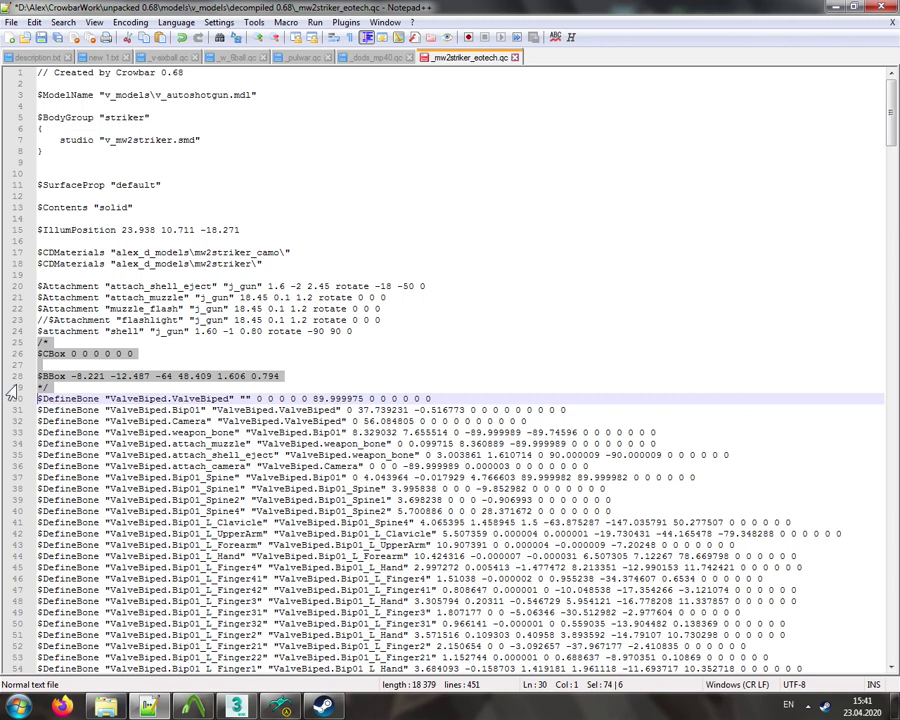
- Remove the block-comment markers around the $CBox and $BBox lines
click(9, 389)
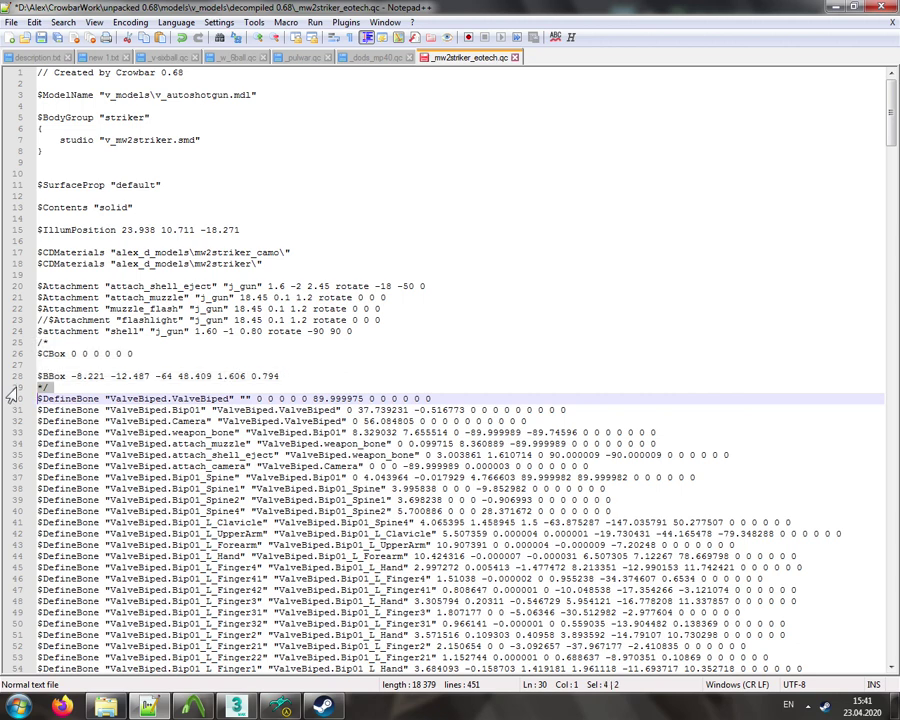
key(Return)
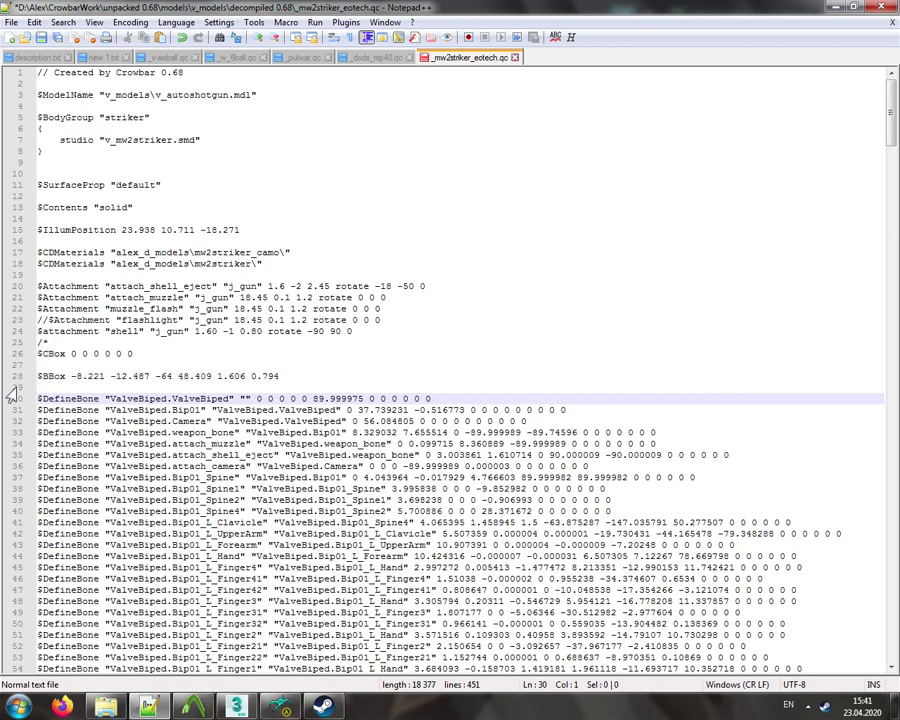
click(42, 342)
double_click(42, 342)
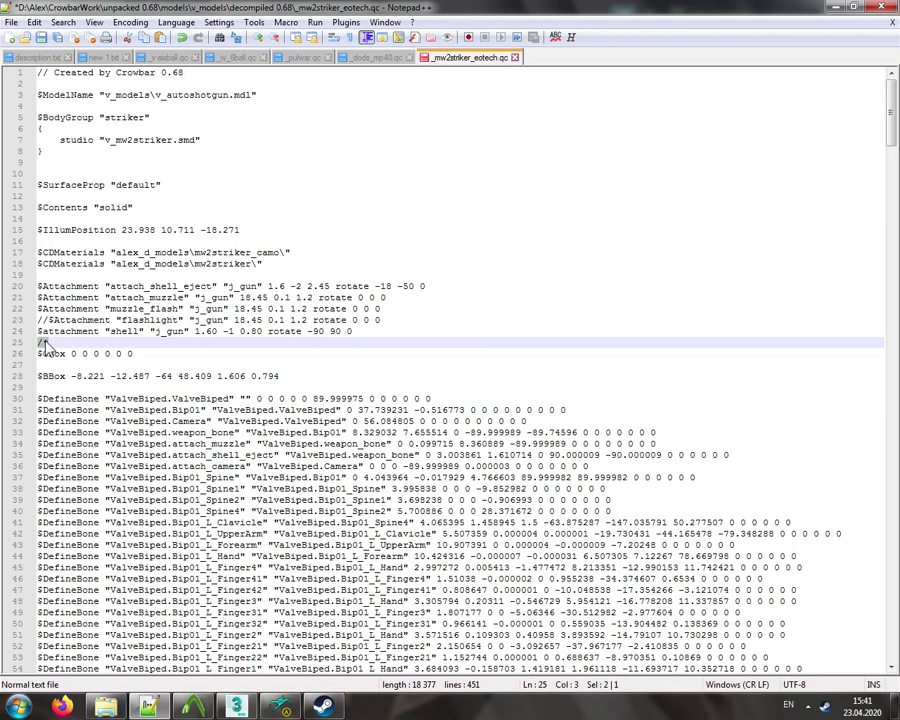
mouse_move(888, 100)
mouse_down()
mouse_move(893, 607)
mouse_move(889, 78)
mouse_up()
key(BackSpace)
- Switch to the model viewer and examine the muzzle_flash, attach_muzzle and attach_shell_eject attachments in turn
click(122, 229)
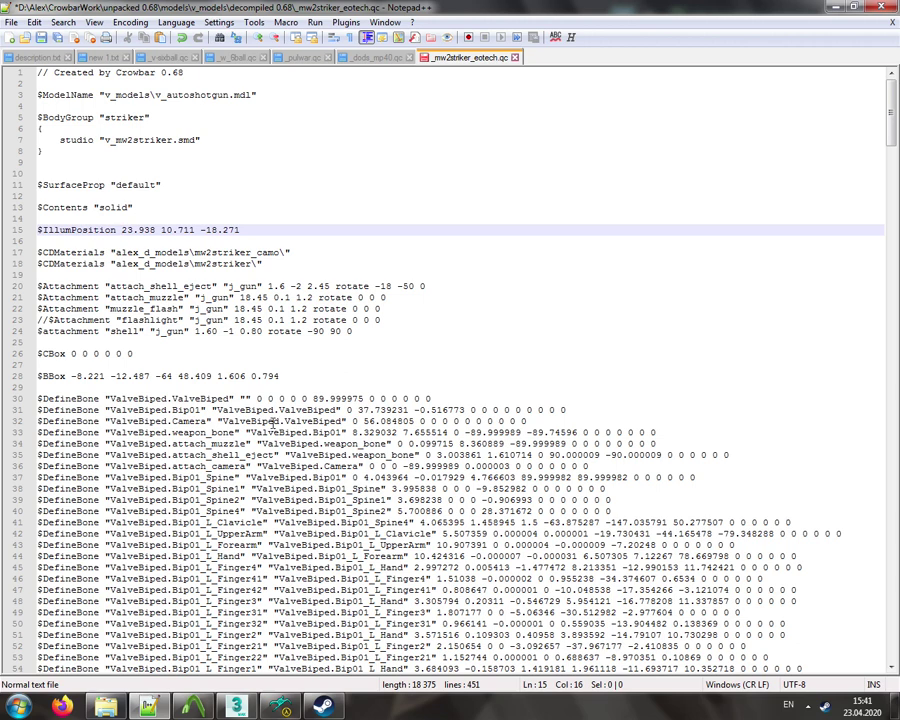
click(149, 309)
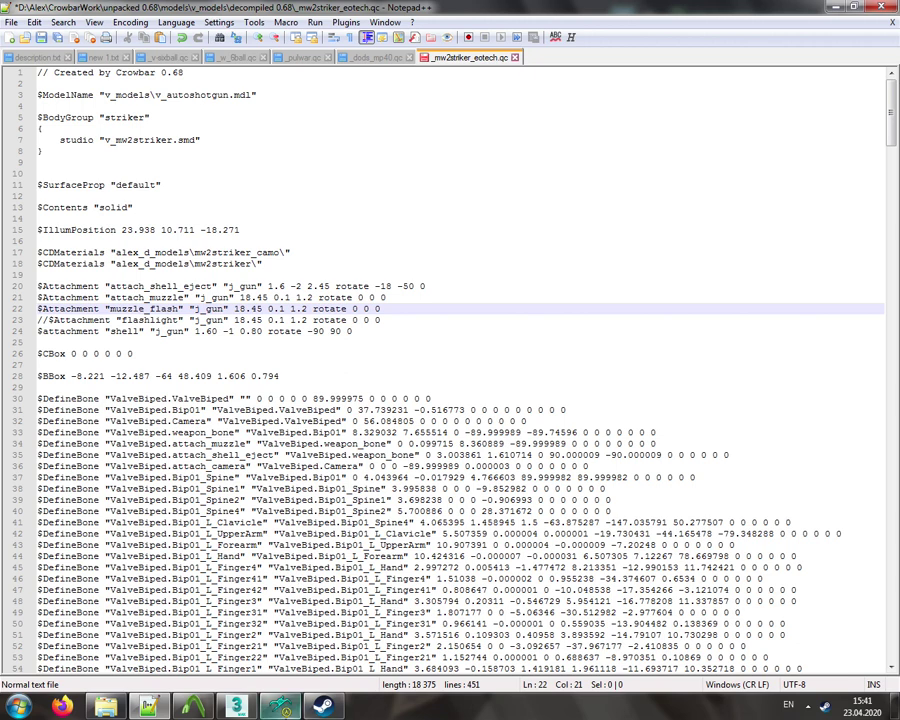
key(alt+Tab)
click(28, 588)
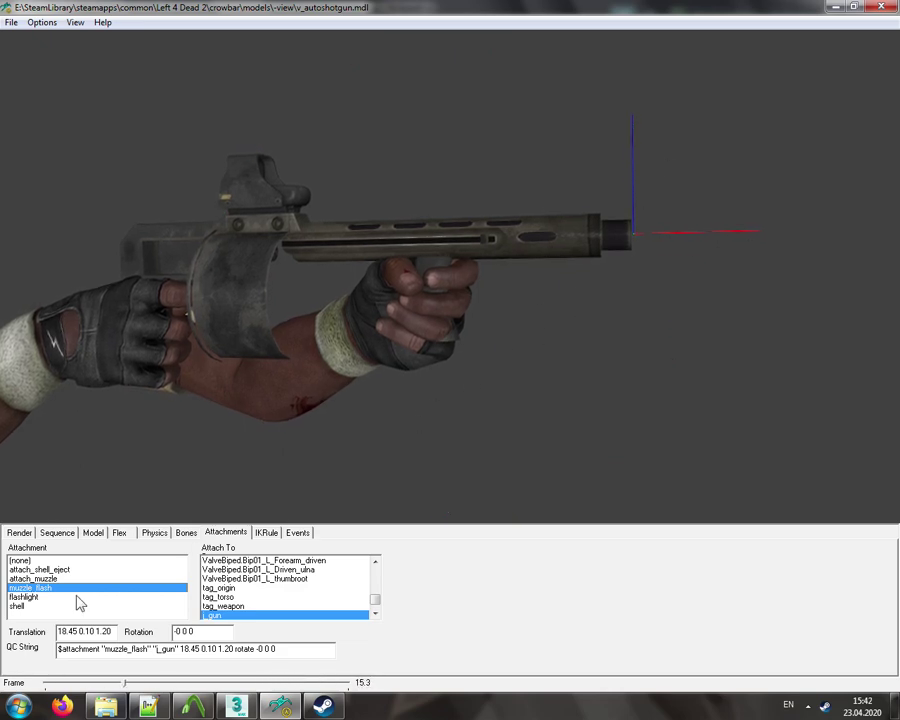
click(44, 579)
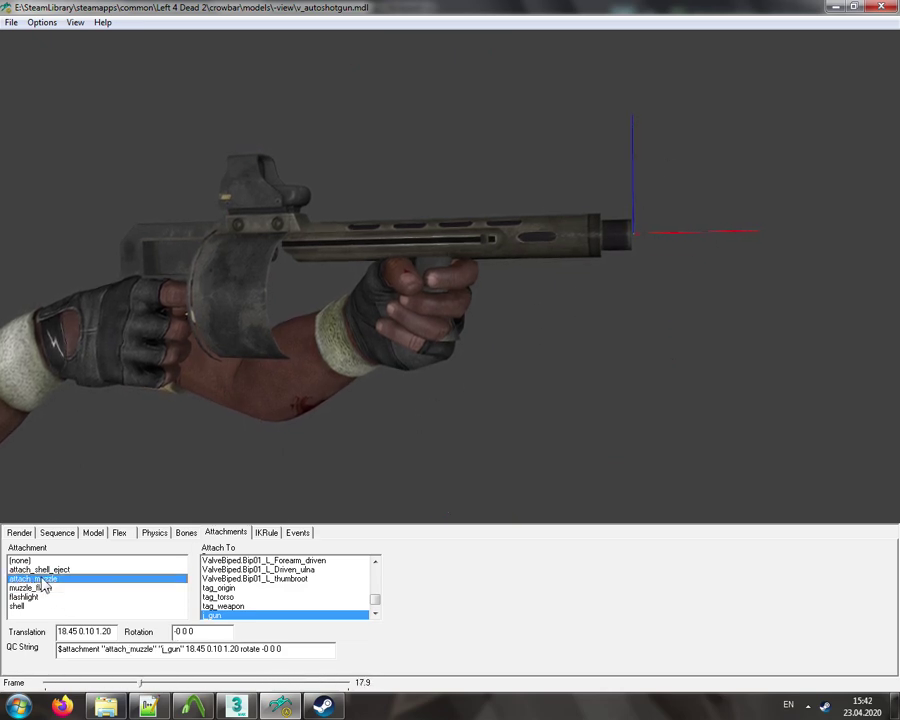
click(44, 570)
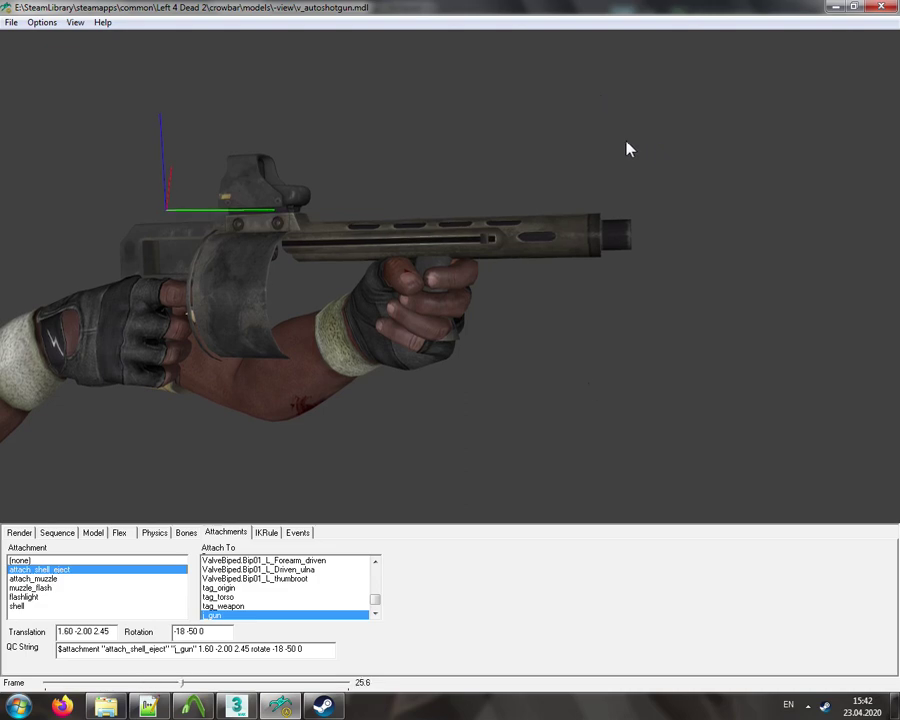
- Return to _mw2striker_eotech.qc and compare the bone, translation and rotation values of the muzzle_flash and attach_shell_eject attachments
click(279, 707)
click(190, 309)
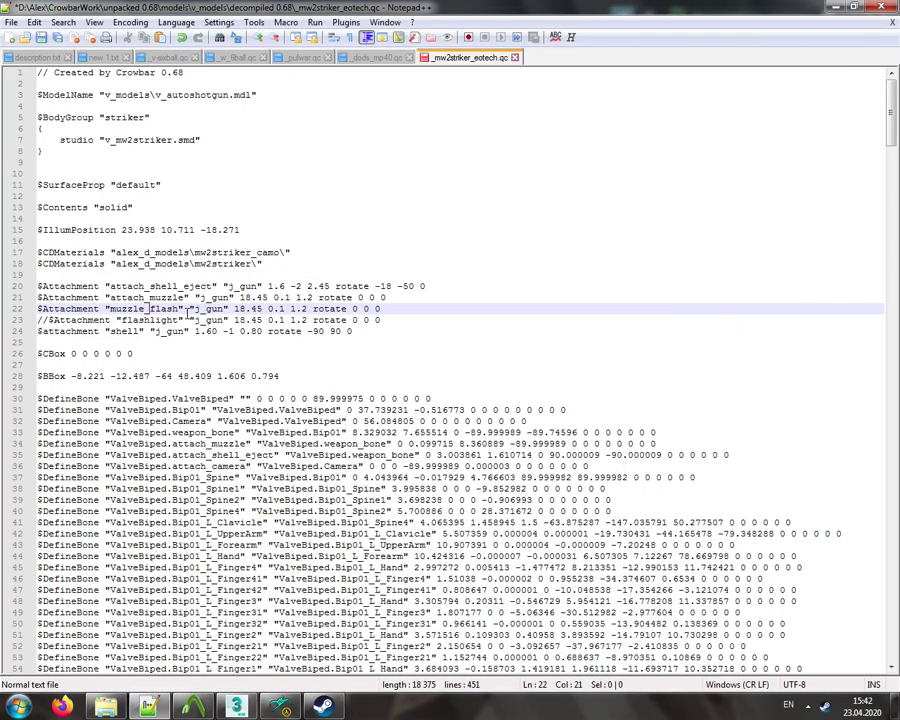
key(shift+End)
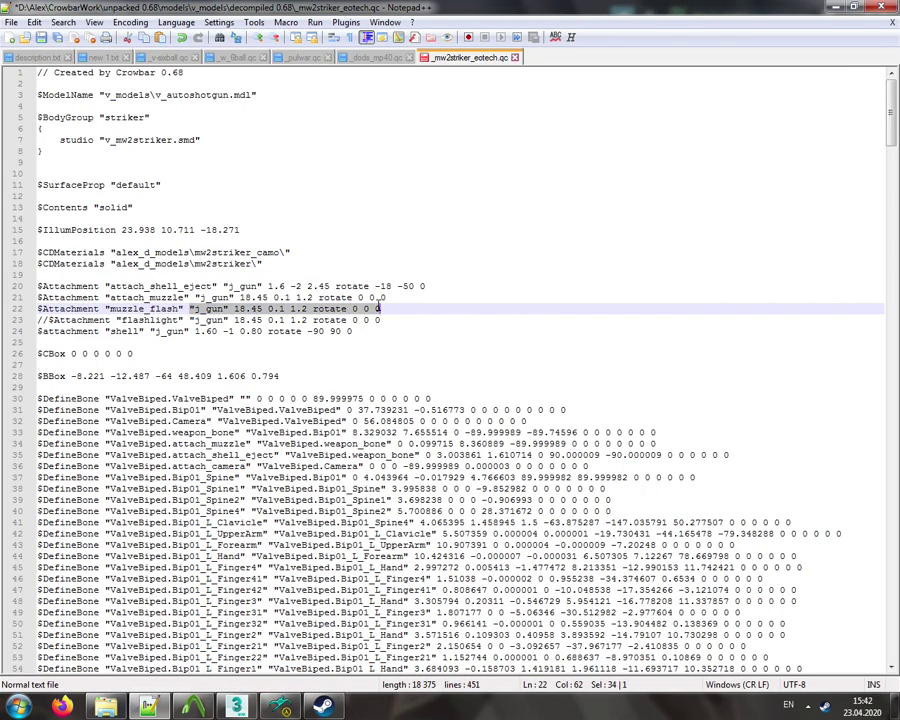
drag(224, 286, 432, 285)
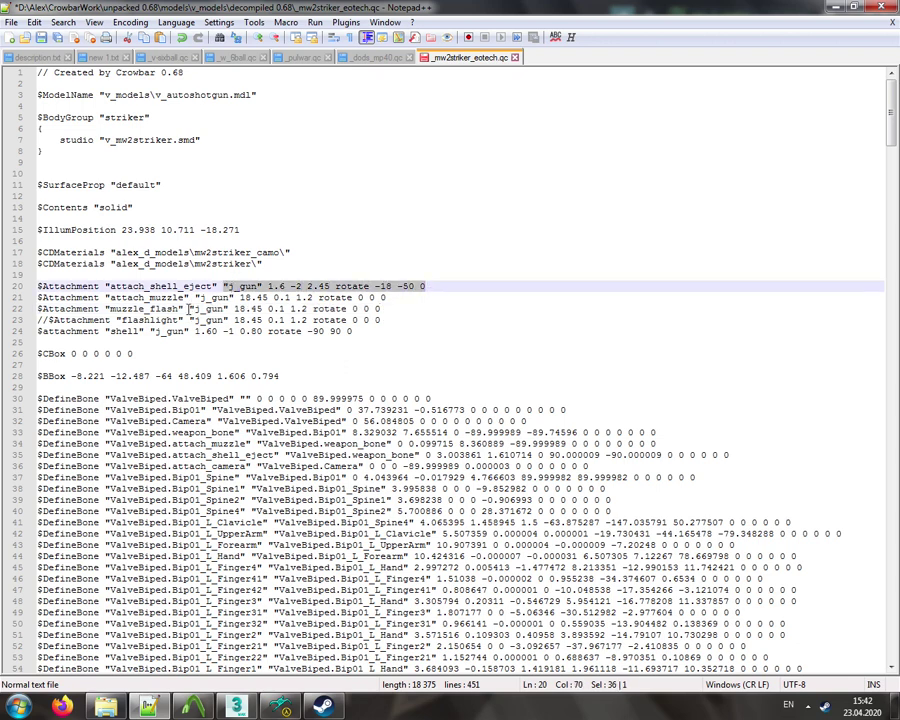
drag(187, 309, 392, 309)
key(ctrl+c)
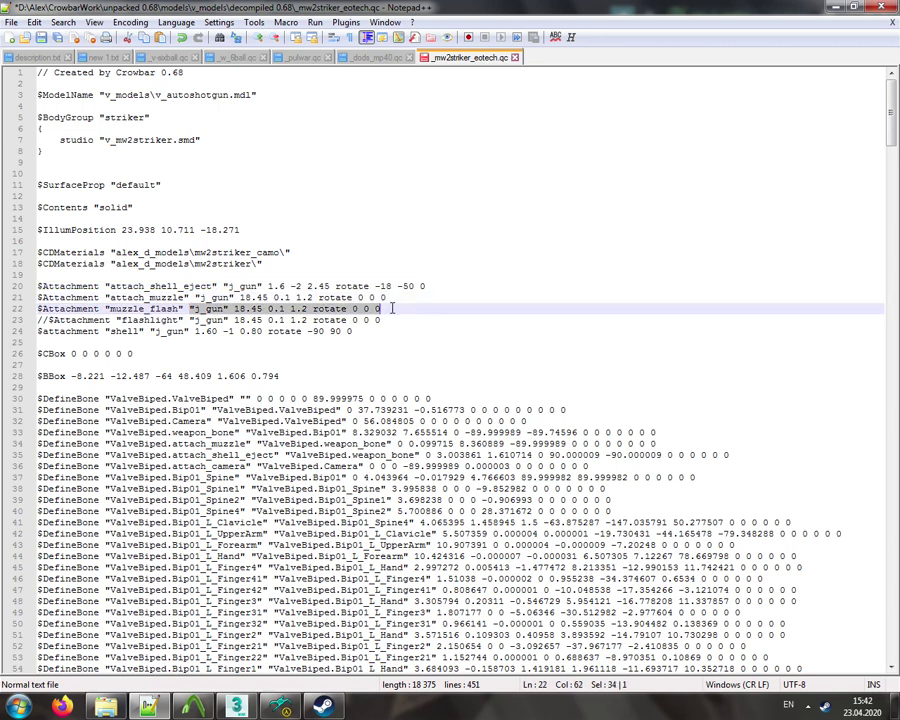
- Highlight j_gun and the attach_shell_eject name to locate their matching occurrences among the attachment and bone definitions
click(208, 309)
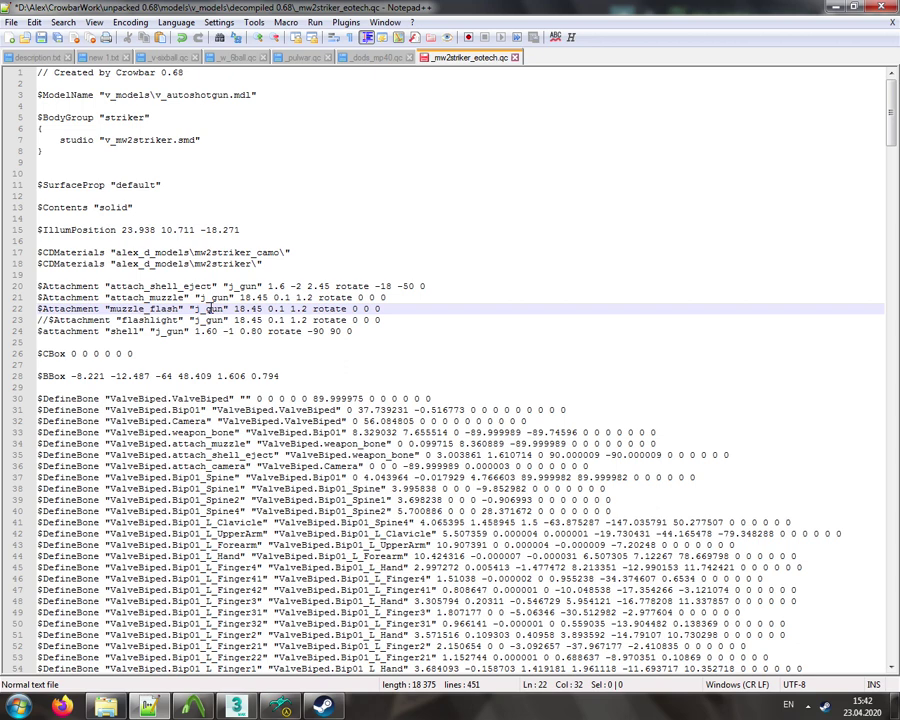
double_click(208, 309)
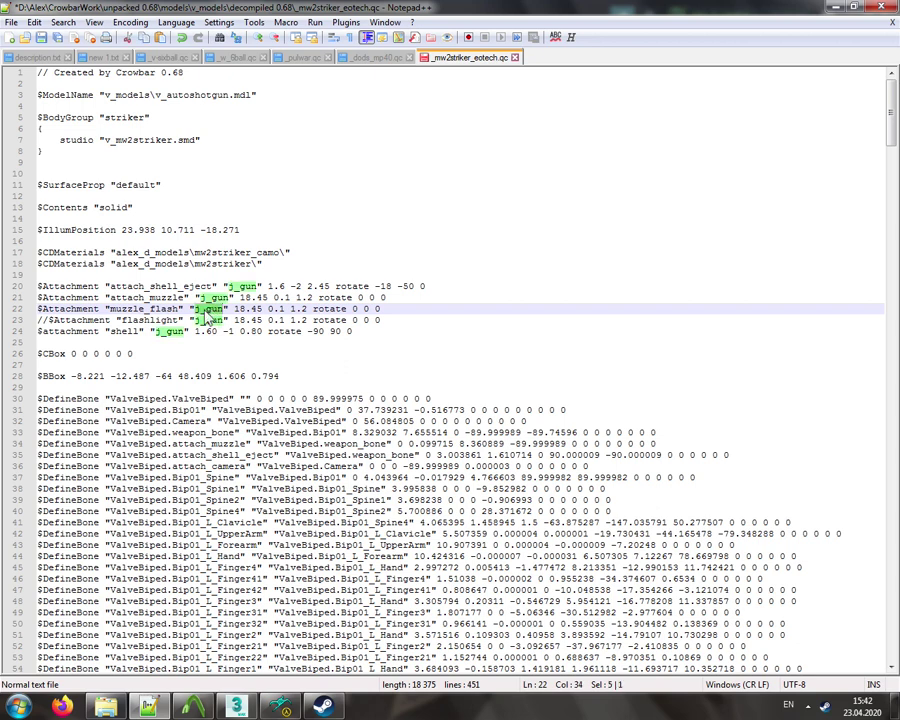
click(210, 297)
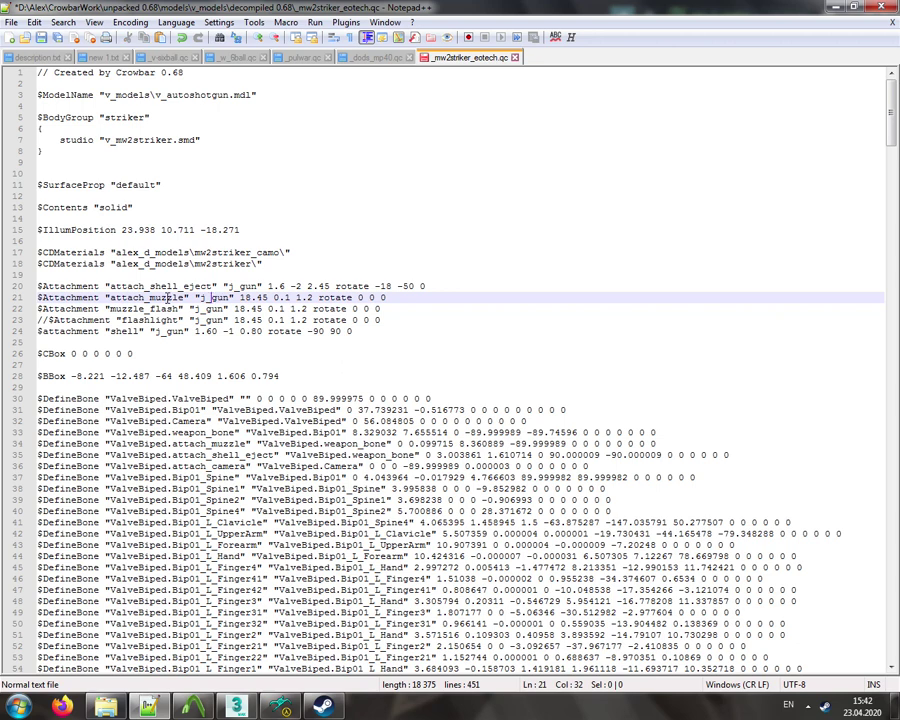
double_click(167, 298)
double_click(182, 287)
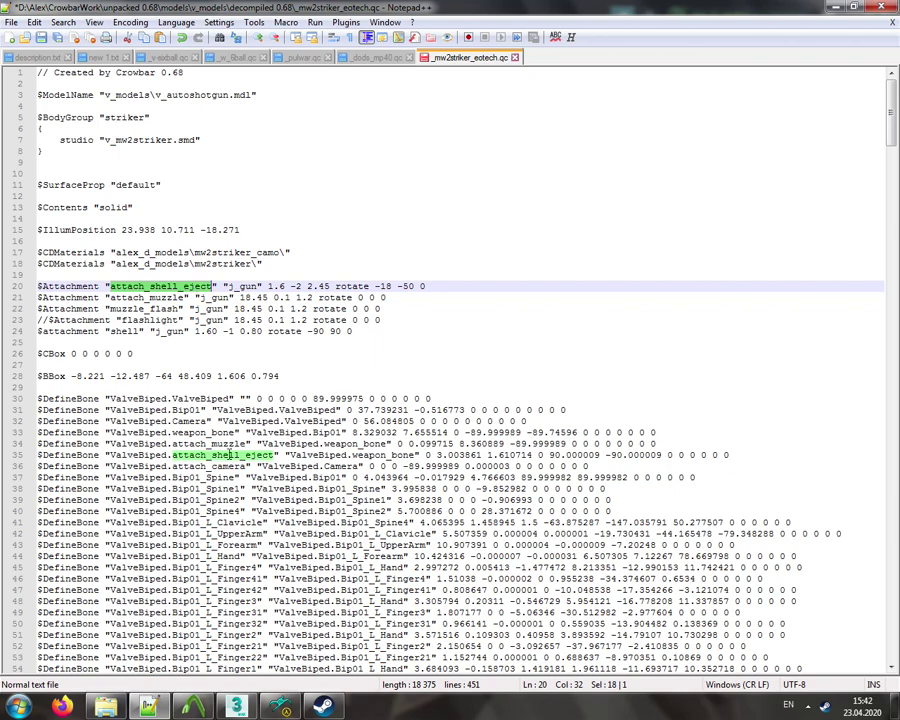
- Change the attach_shell_eject attachment on j_gun to 18.45 0.1 1.2 rotate 0 0 0, matching attach_muzzle and muzzle_flash, and save the file
scroll(310, 455, down, 9)
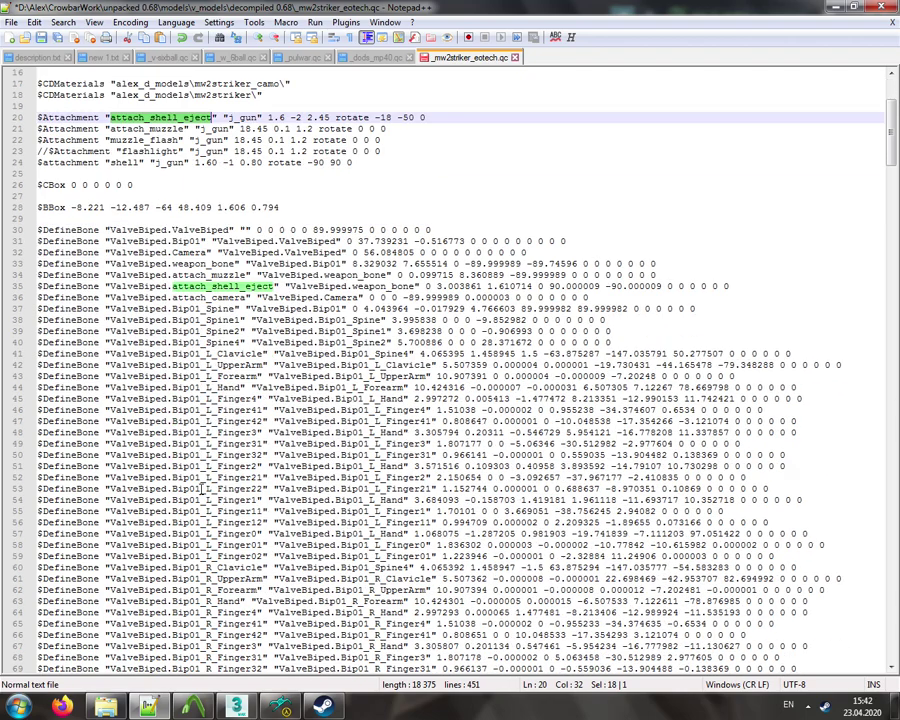
scroll(202, 488, down, 6)
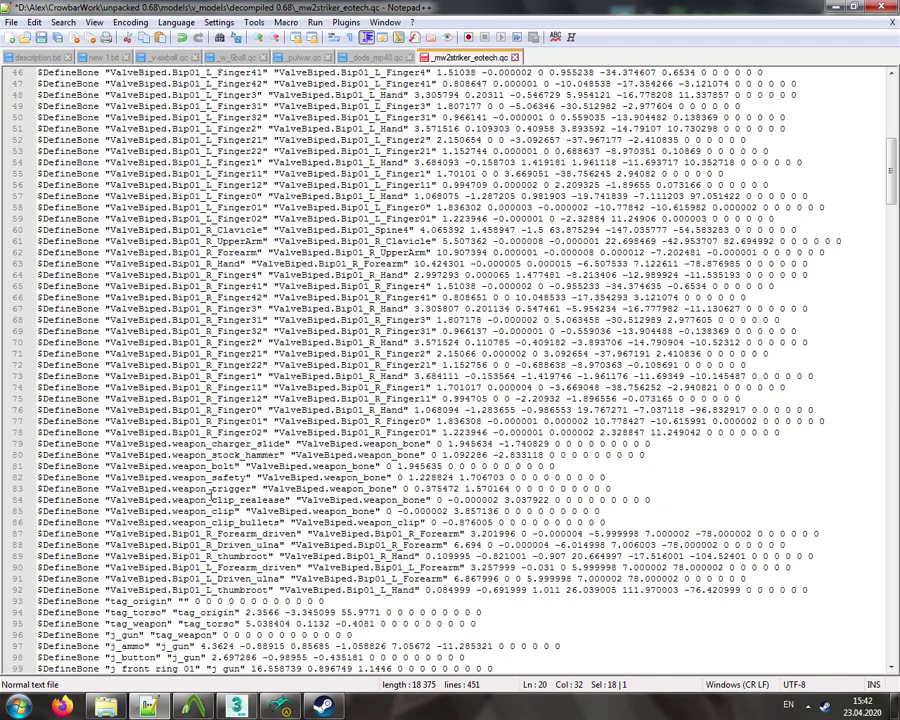
double_click(229, 512)
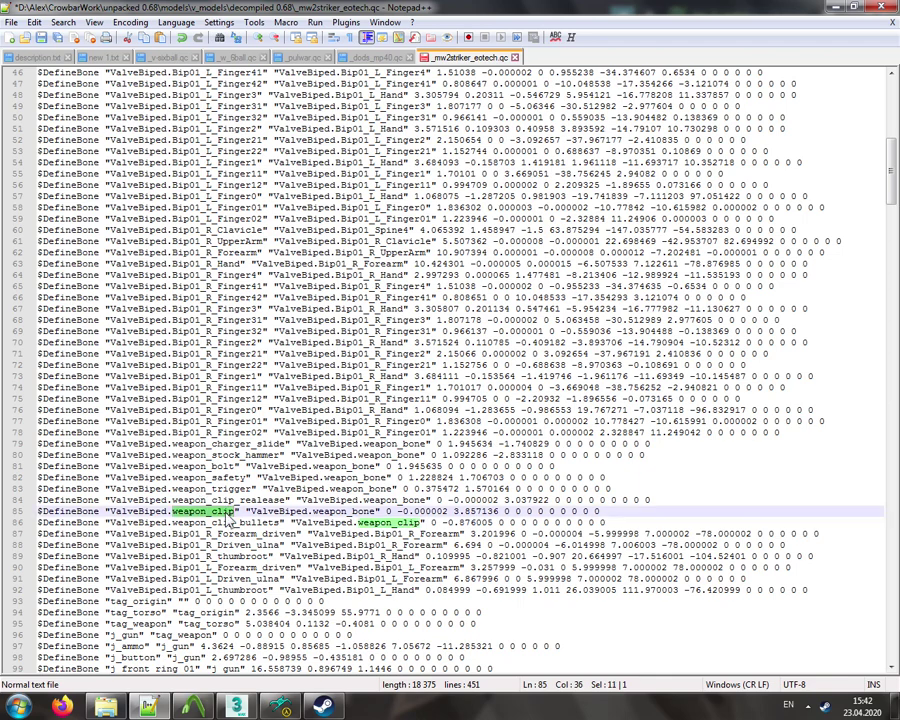
scroll(229, 514, down, 4)
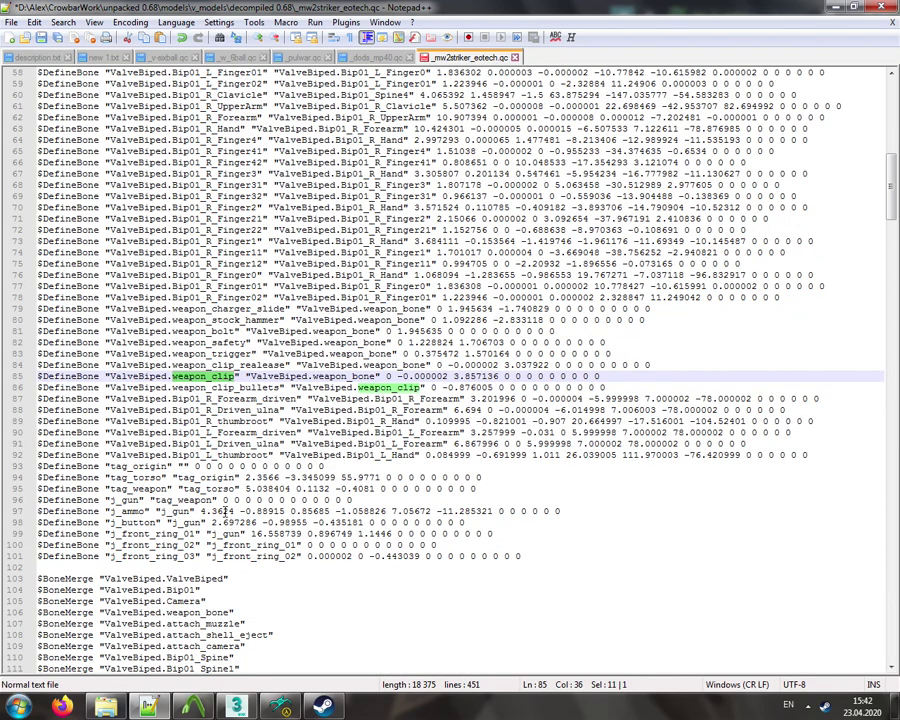
scroll(226, 510, up, 19)
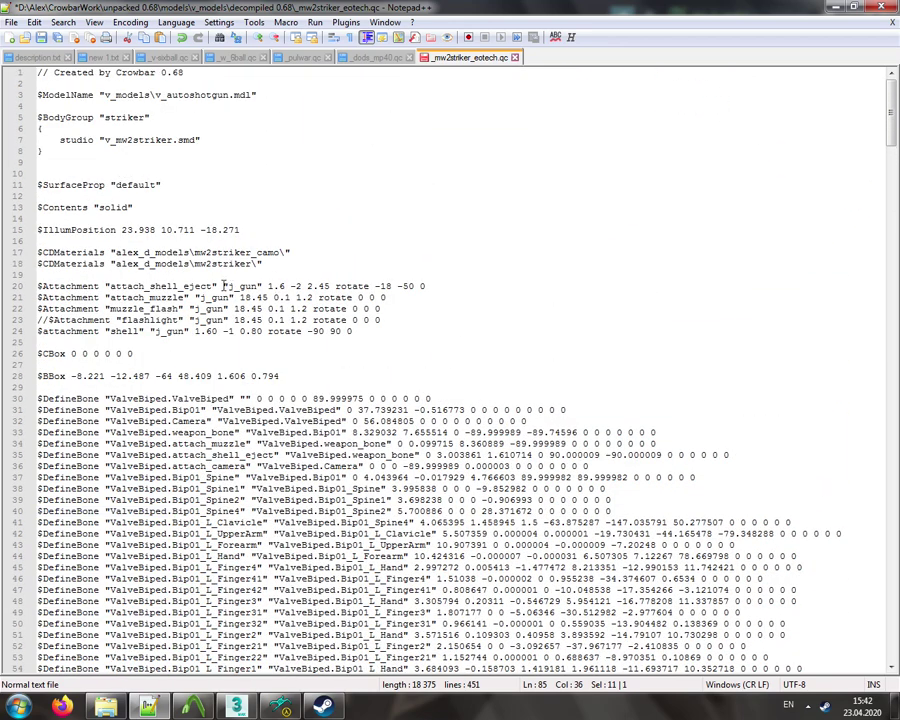
drag(223, 286, 437, 286)
key(ctrl+v)
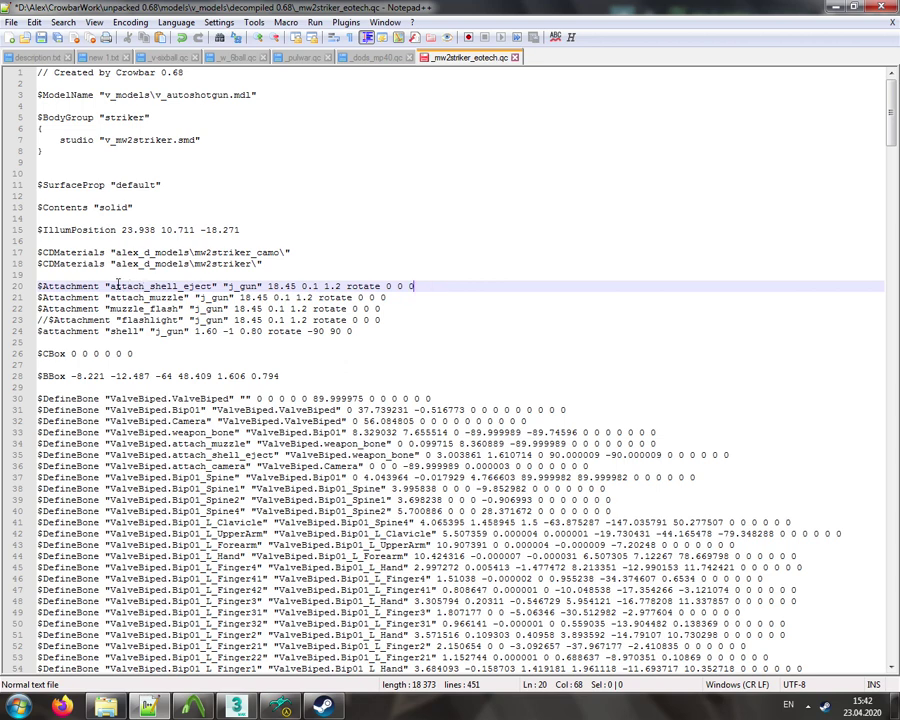
drag(114, 286, 152, 309)
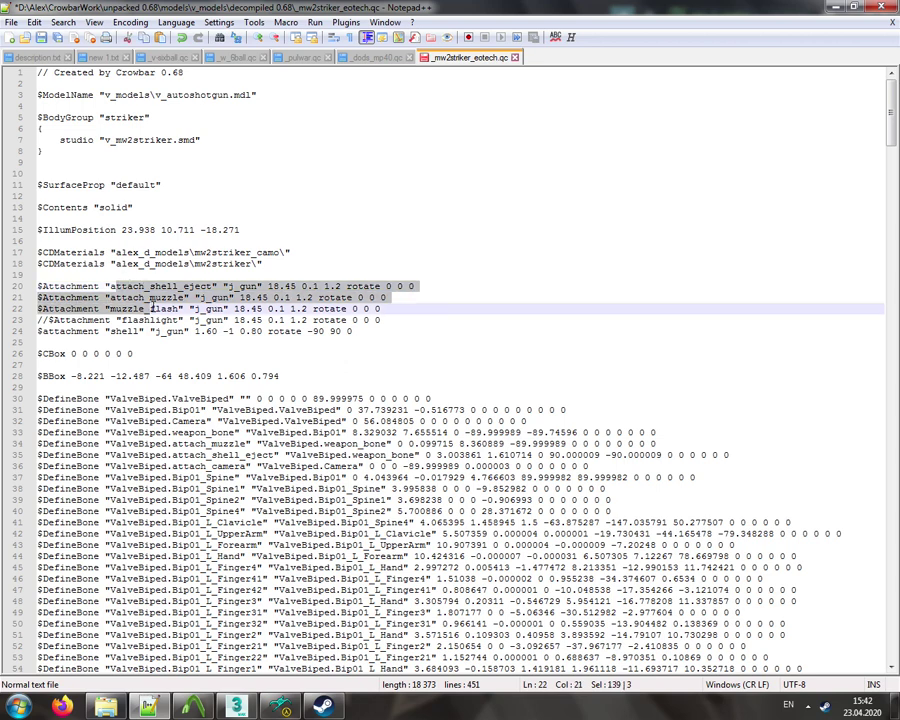
click(391, 309)
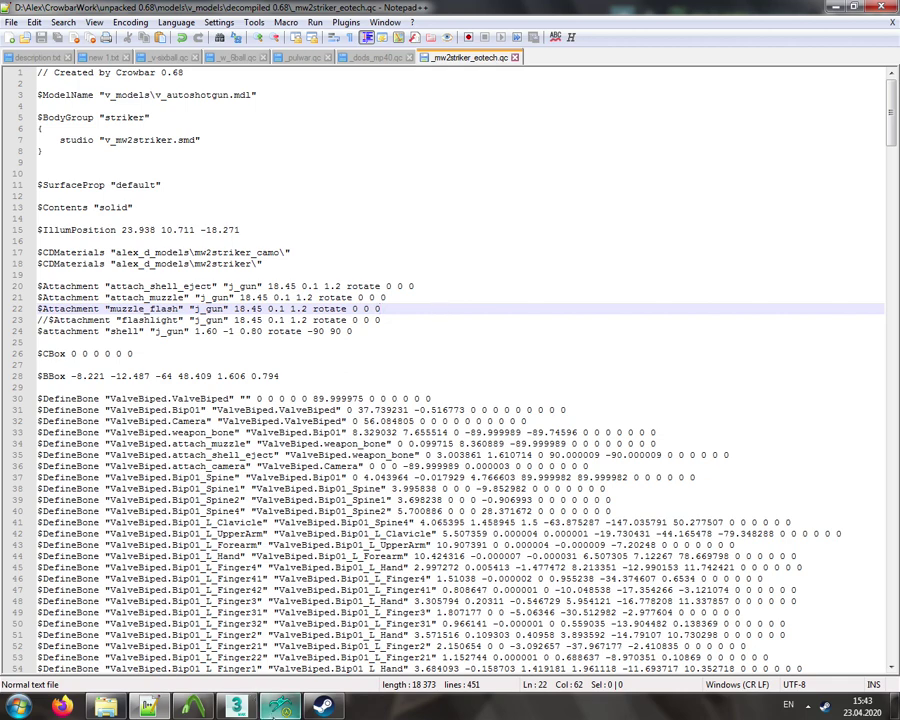
- Check the attach_shell_eject attachment in the model viewer, then return to the attach_muzzle line in _mw2striker_eotech.qc
click(277, 709)
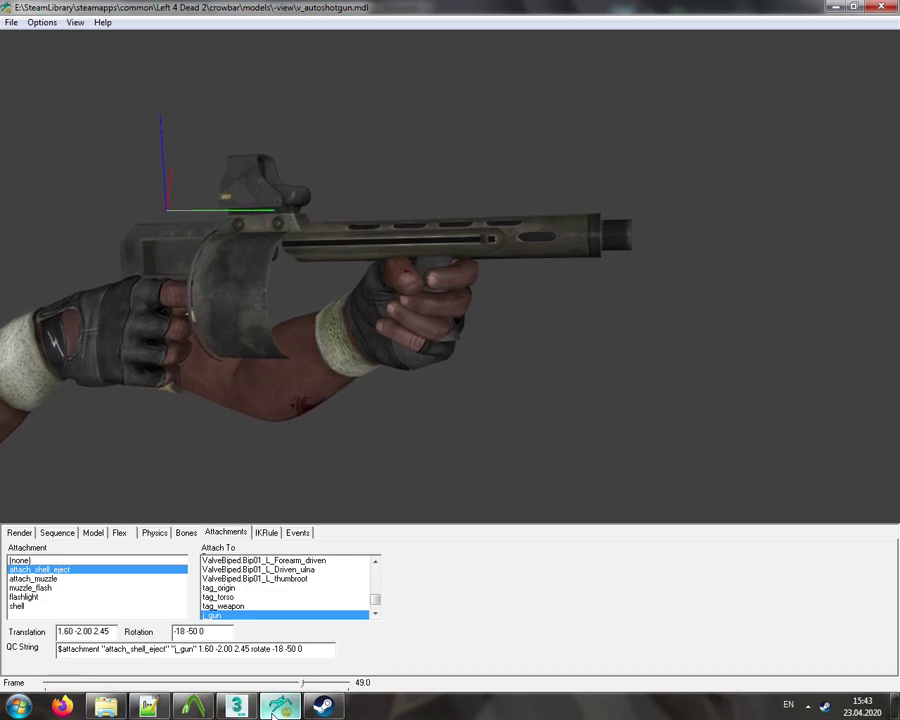
click(277, 709)
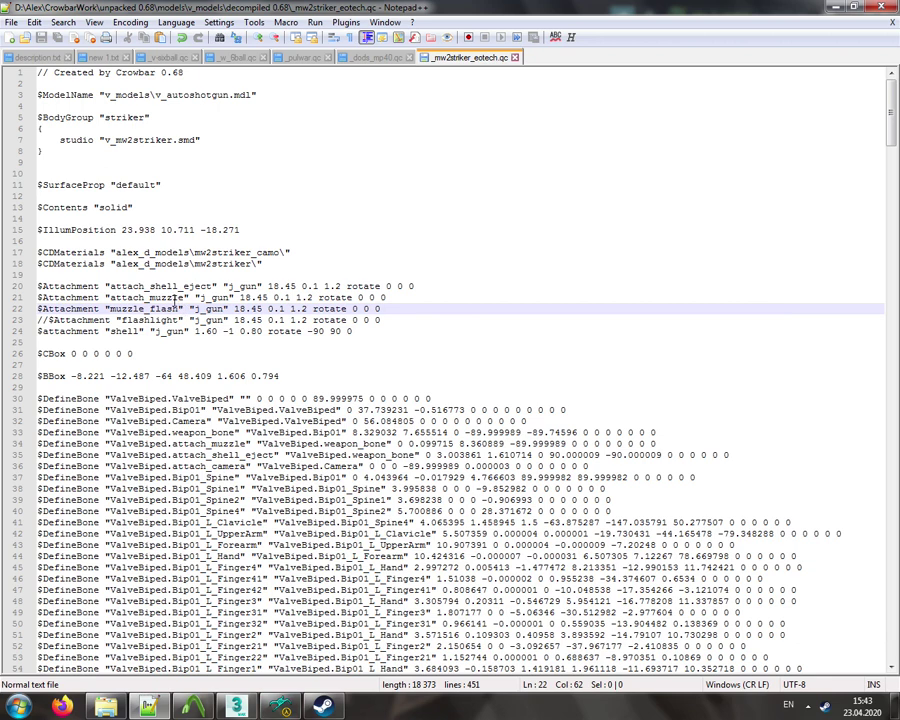
click(167, 297)
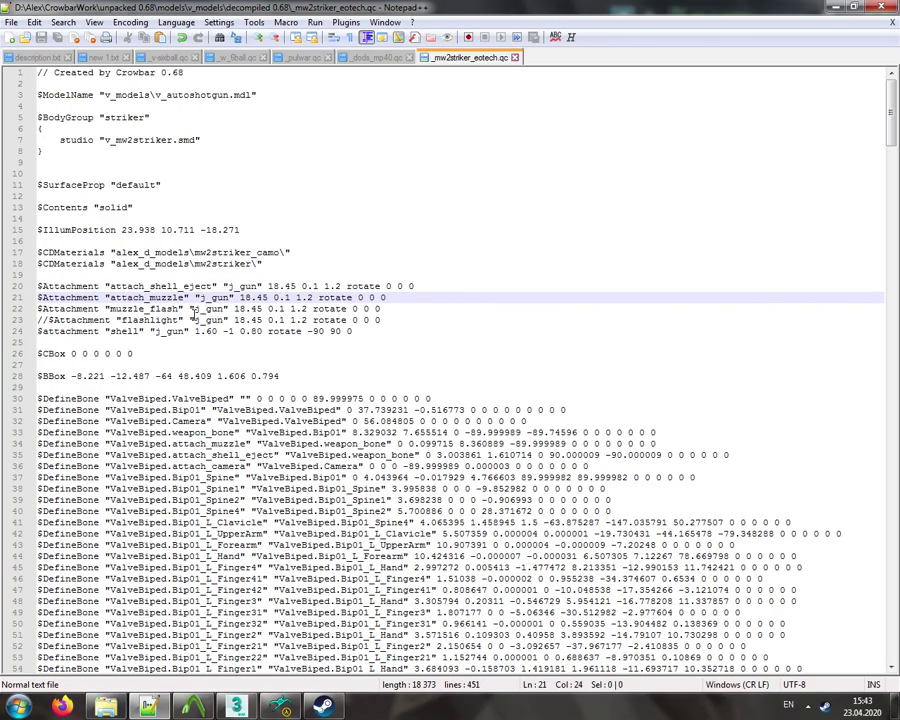
- Read through the bone merge, animation and sequence blocks, examining the AutoShotgun.LoadShell sound events in reload_layer and reload_loop_layer
scroll(137, 221, down, 5)
scroll(195, 313, down, 20)
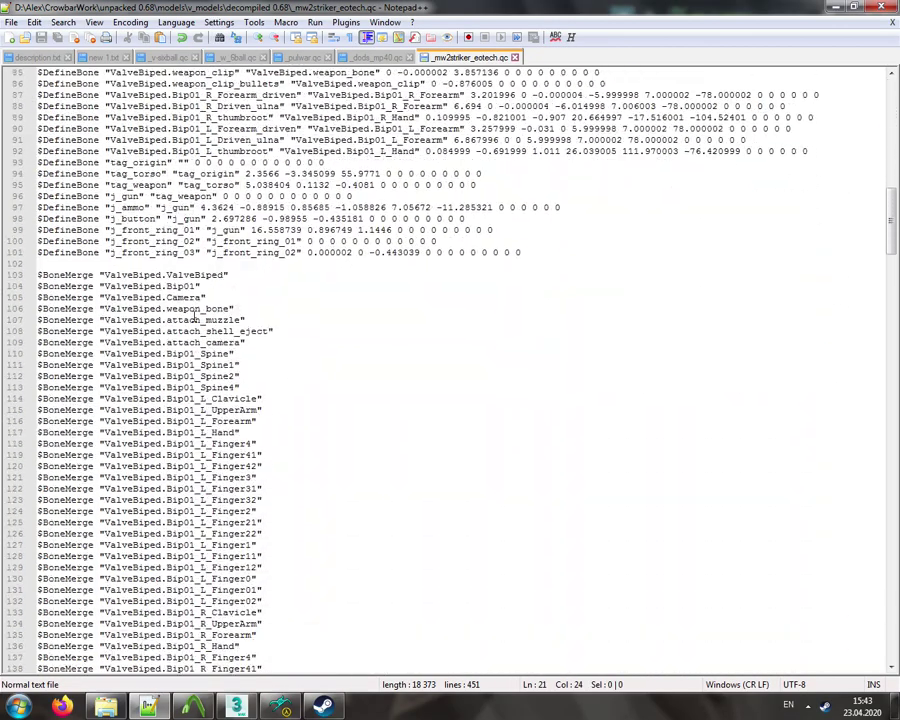
scroll(193, 316, down, 10)
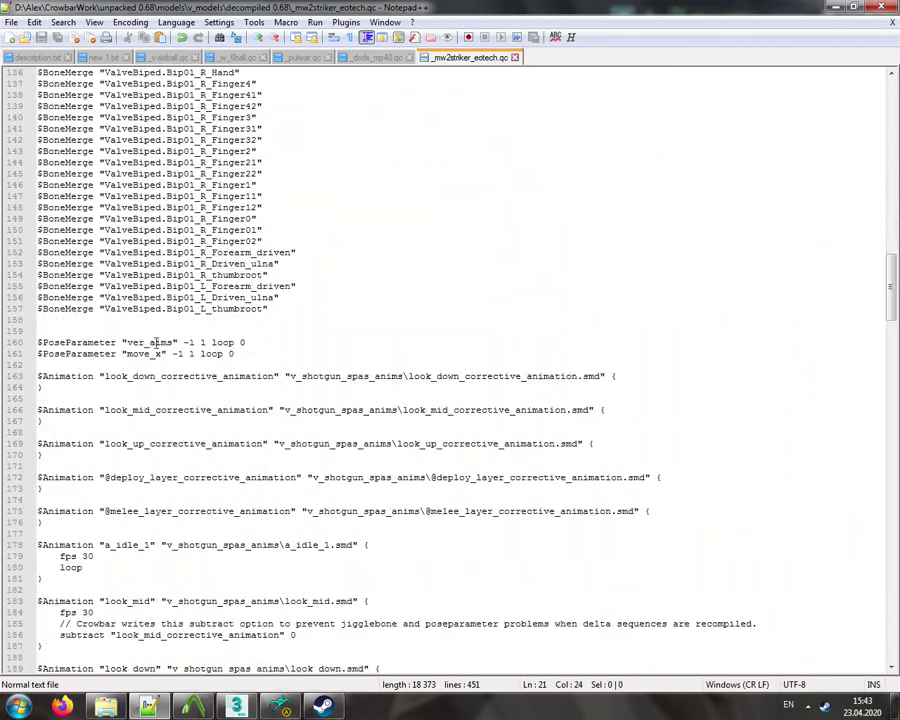
scroll(155, 342, down, 6)
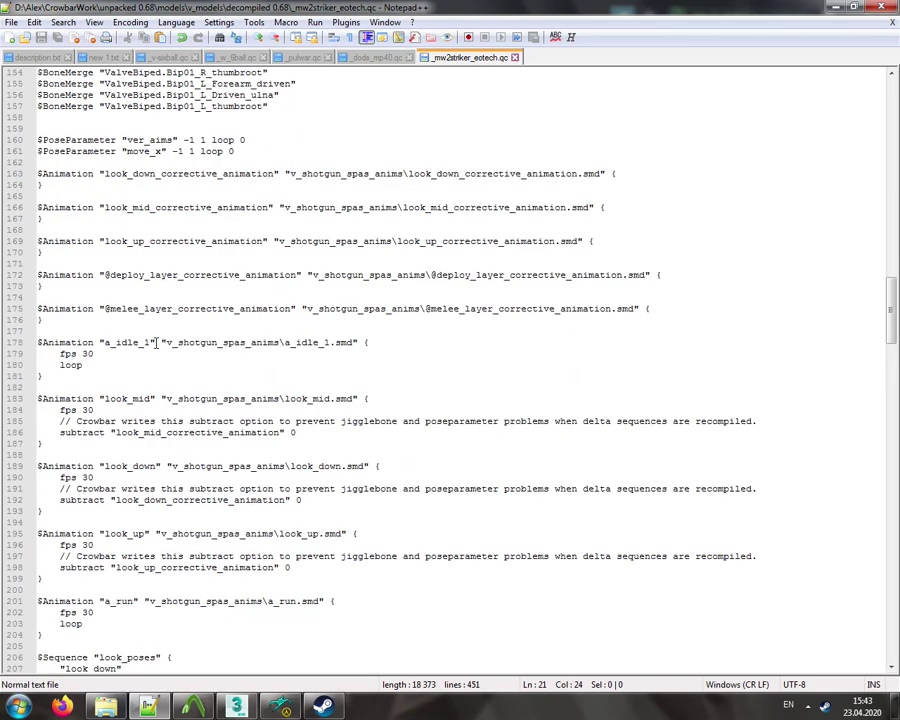
scroll(155, 342, down, 10)
scroll(155, 342, down, 5)
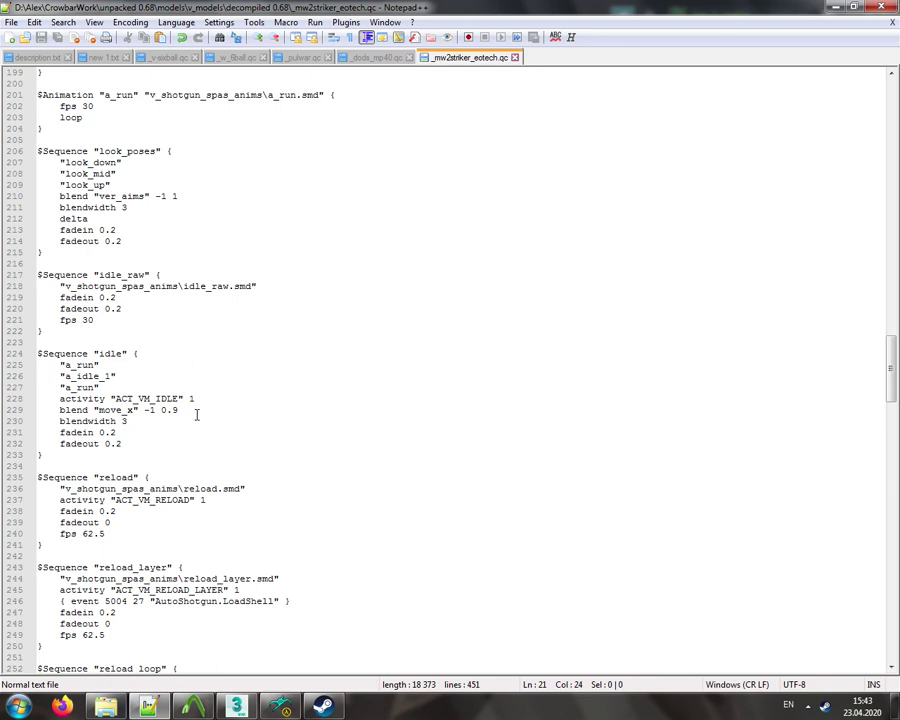
scroll(197, 414, down, 2)
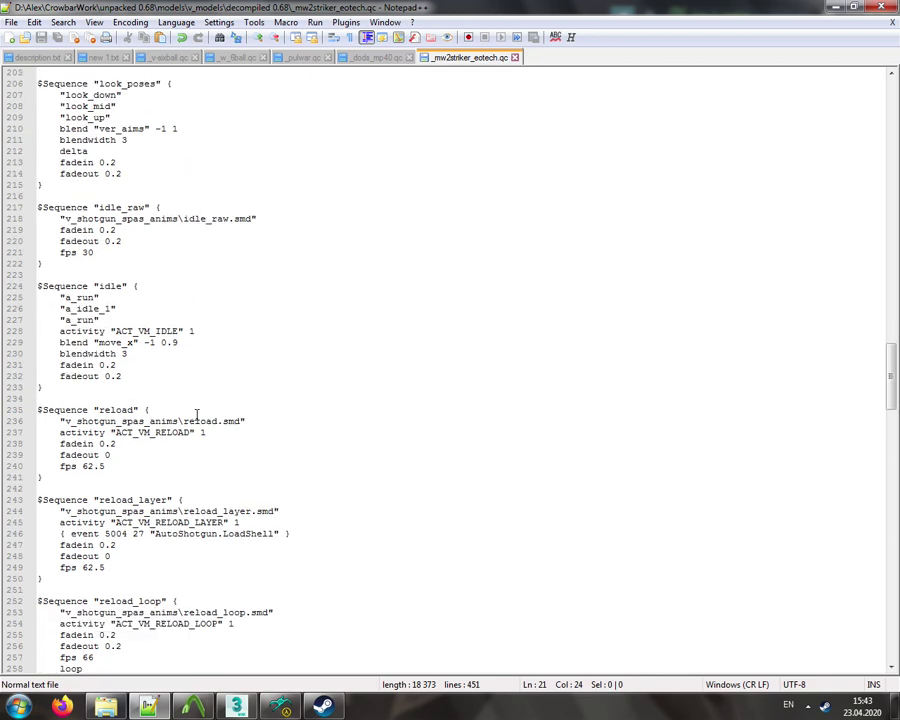
click(181, 534)
click(237, 534)
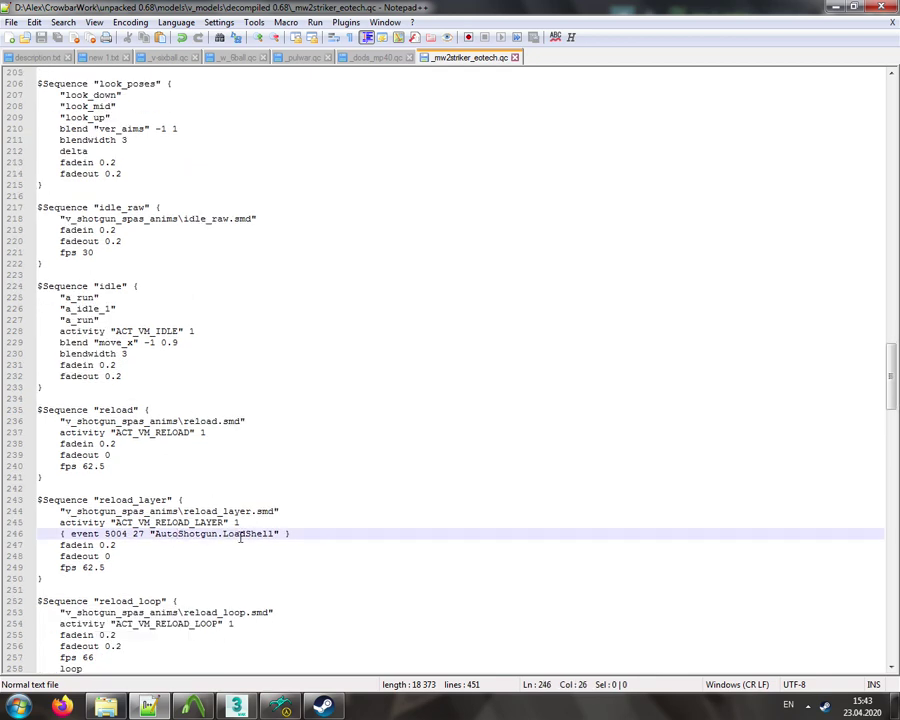
scroll(236, 500, down, 4)
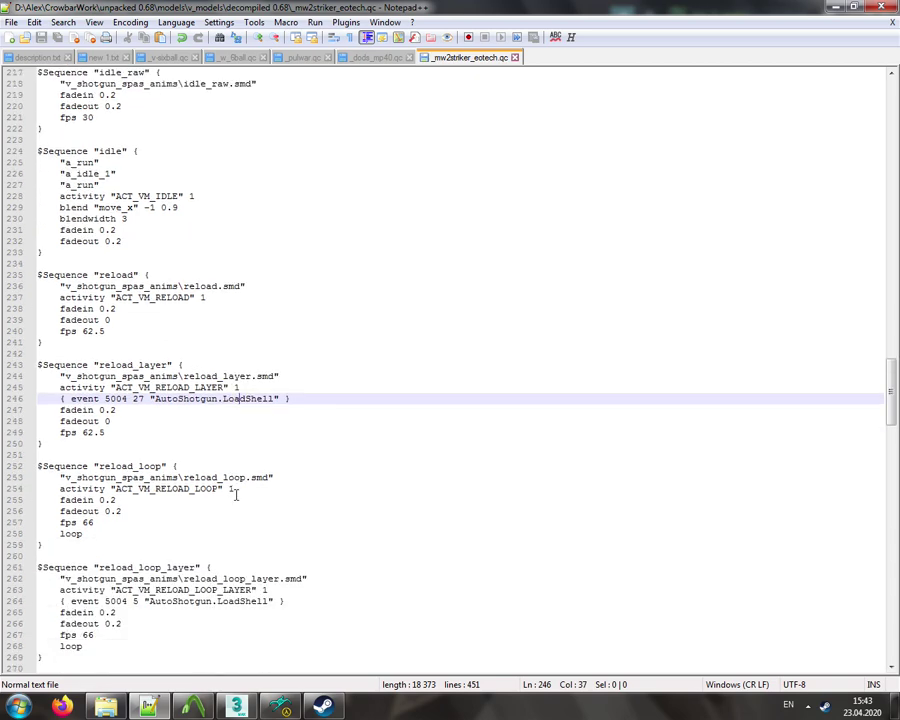
scroll(238, 495, down, 3)
click(242, 502)
scroll(245, 500, down, 4)
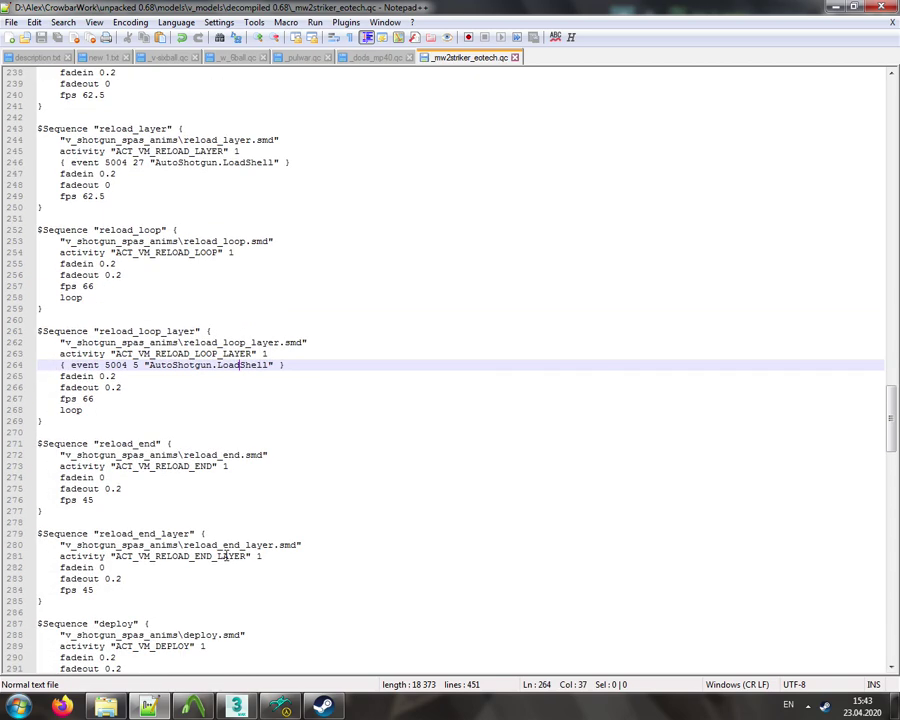
- Change the sound of the 5004 event in the deploy_layer sequence to AutoShotgun.Deploy
scroll(224, 556, down, 5)
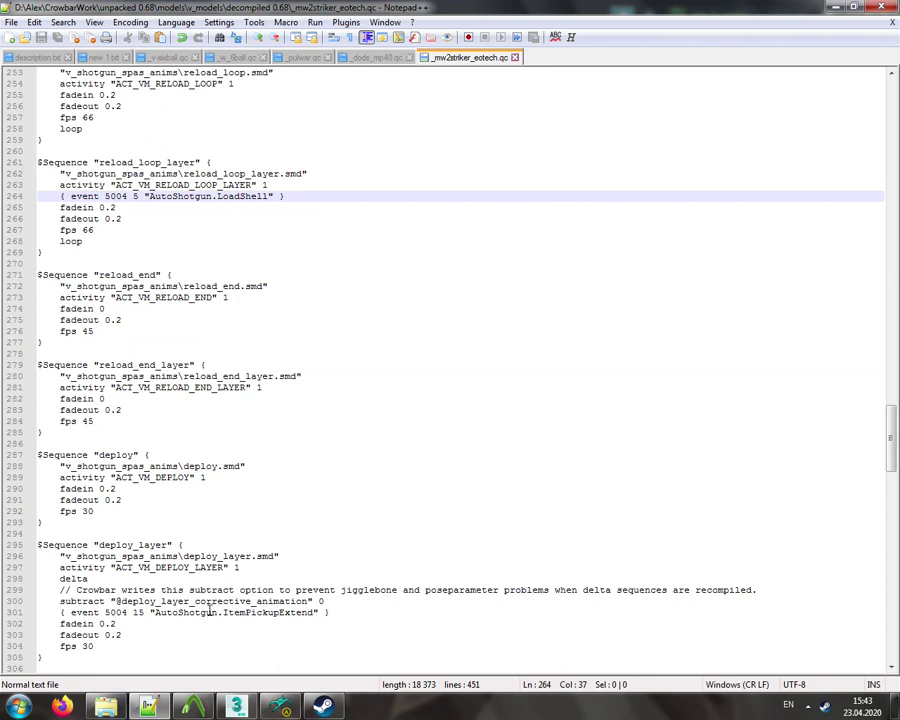
click(240, 612)
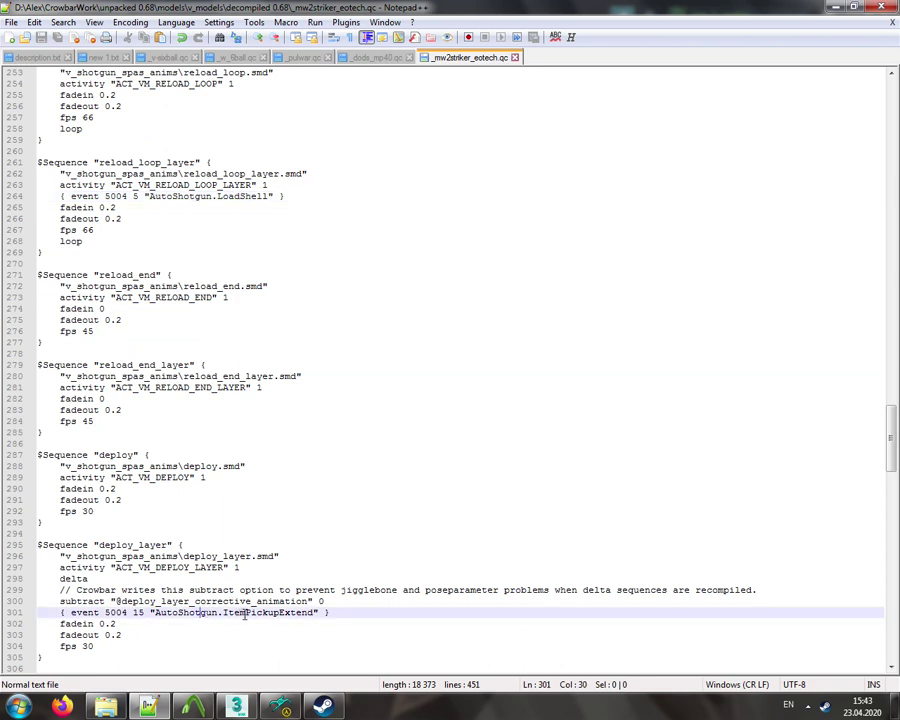
click(285, 613)
double_click(285, 613)
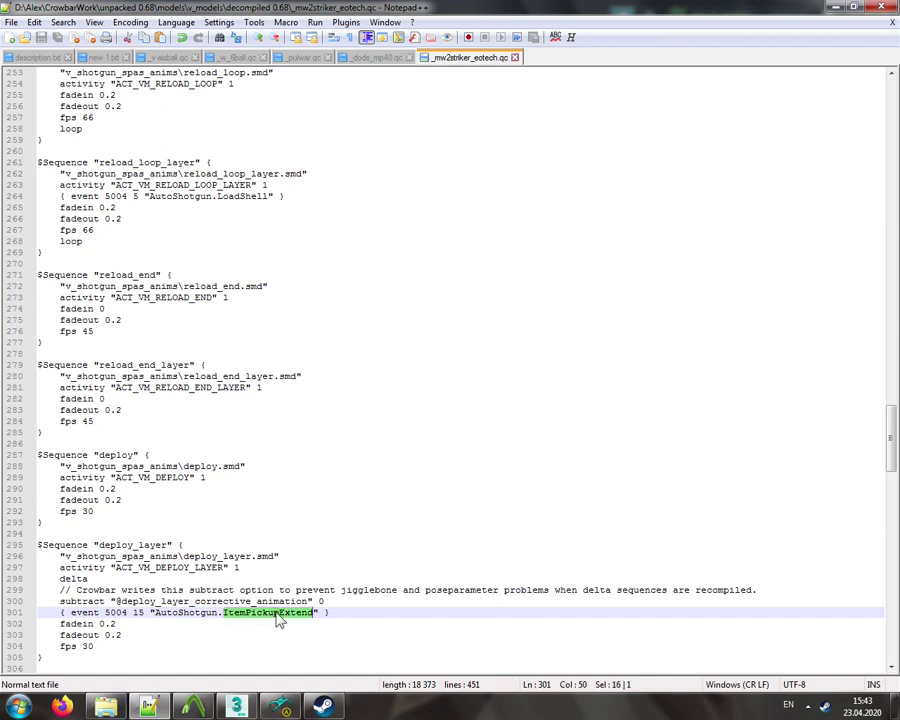
text(Dep)
key(BackSpace)
text(ploy)
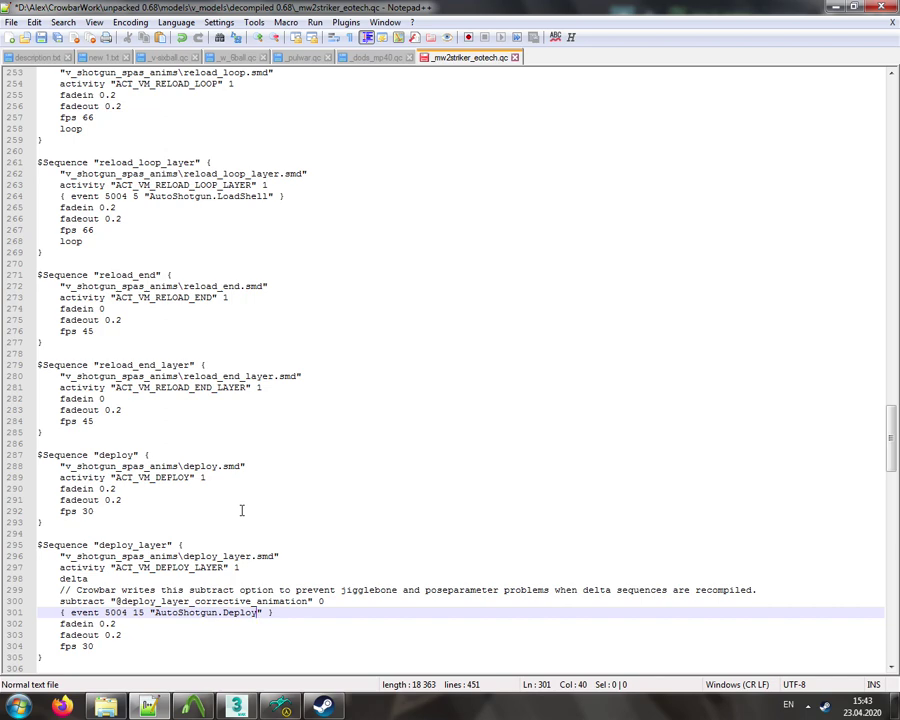
- Set the fadein value of the deploy_layer sequence to 0.0
scroll(241, 510, down, 3)
double_click(114, 522)
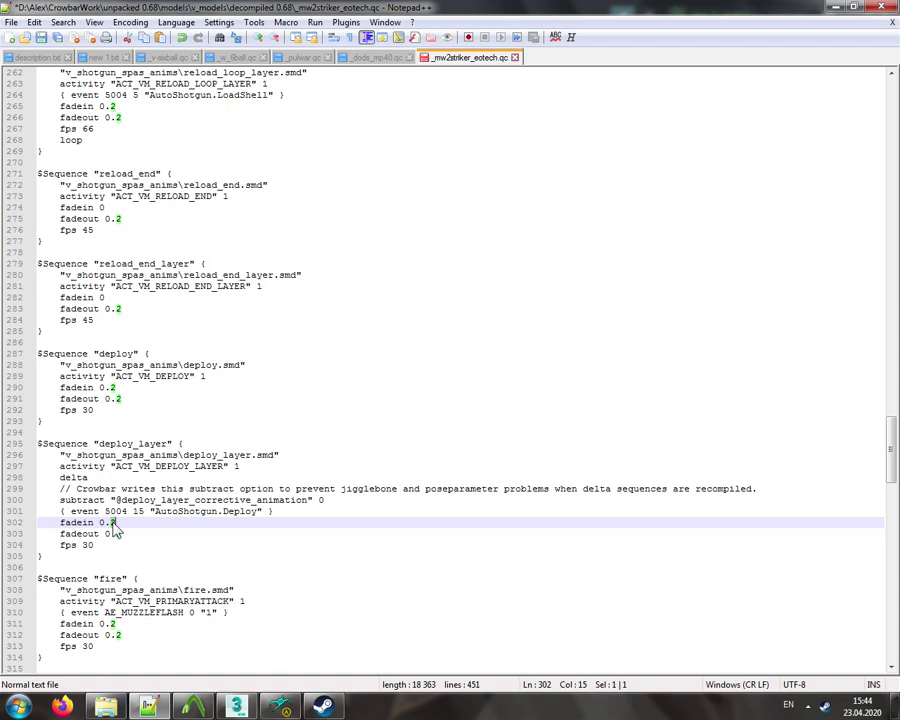
text(1)
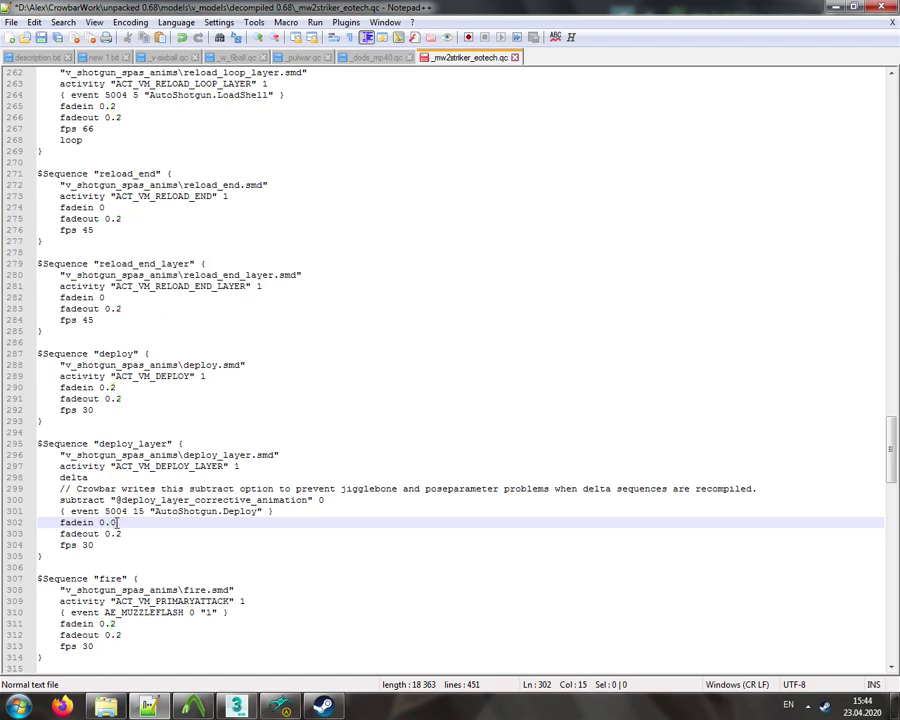
key(shift+Left)
key(shift+Left)
key(shift+Left)
key(Right)
- Set the fadein value of the fire_layer sequence to 0.0
scroll(125, 521, down, 7)
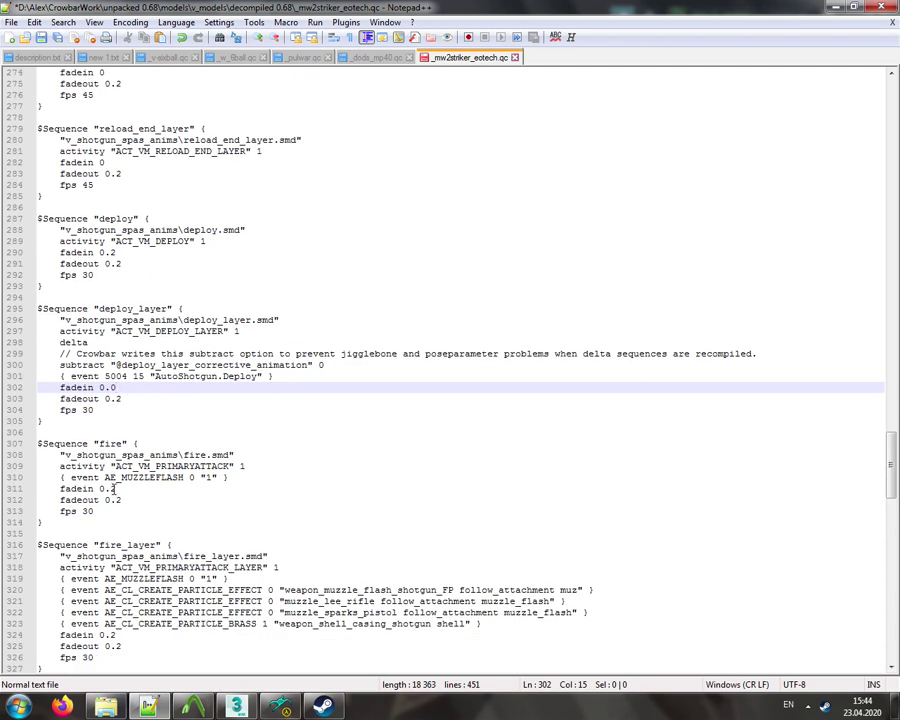
click(114, 534)
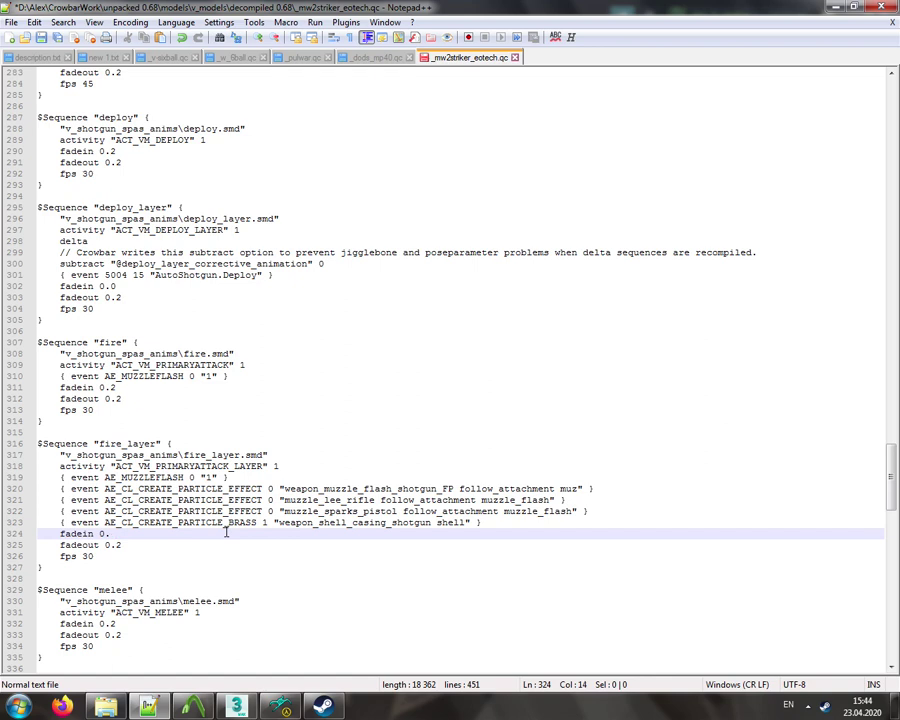
text(0)
- Delete the three AE_CL_CREATE_PARTICLE_EFFECT event lines for the muzzle flash and sparks from the fire_layer sequence
drag(8, 489, 10, 517)
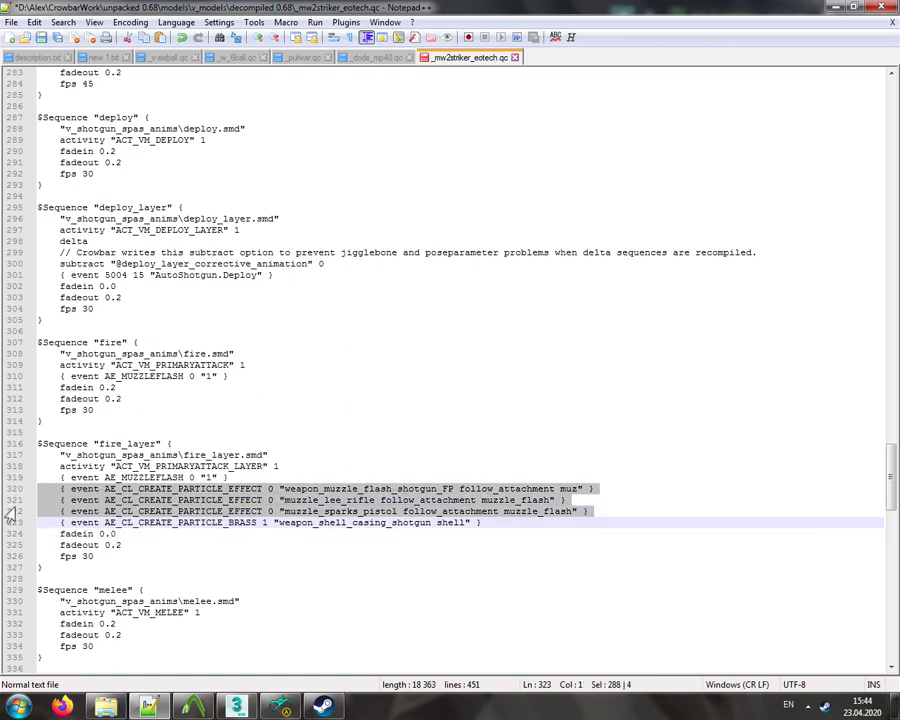
double_click(309, 501)
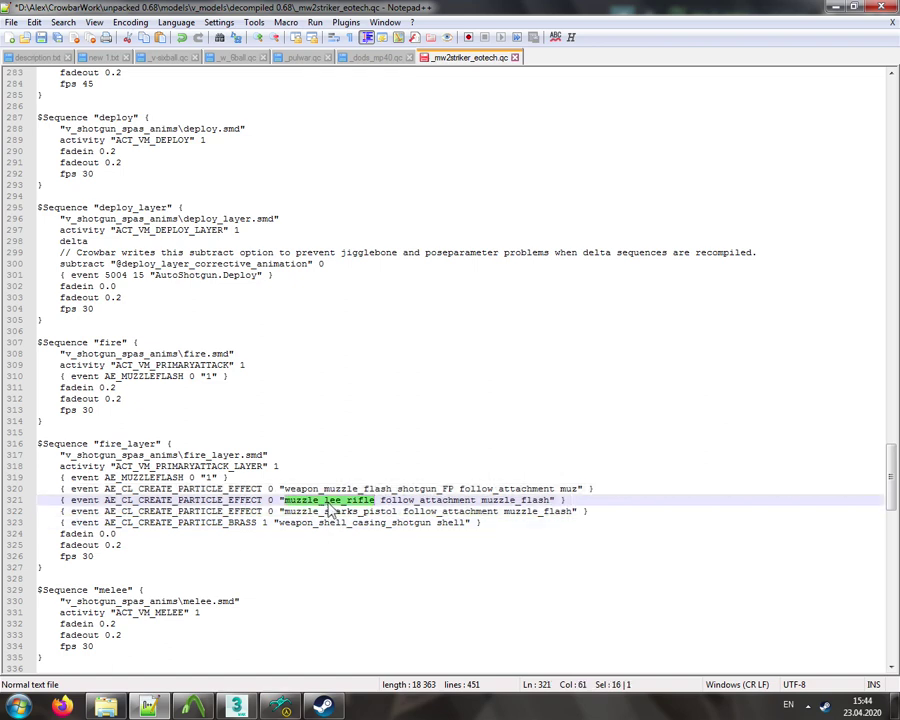
double_click(330, 511)
double_click(412, 490)
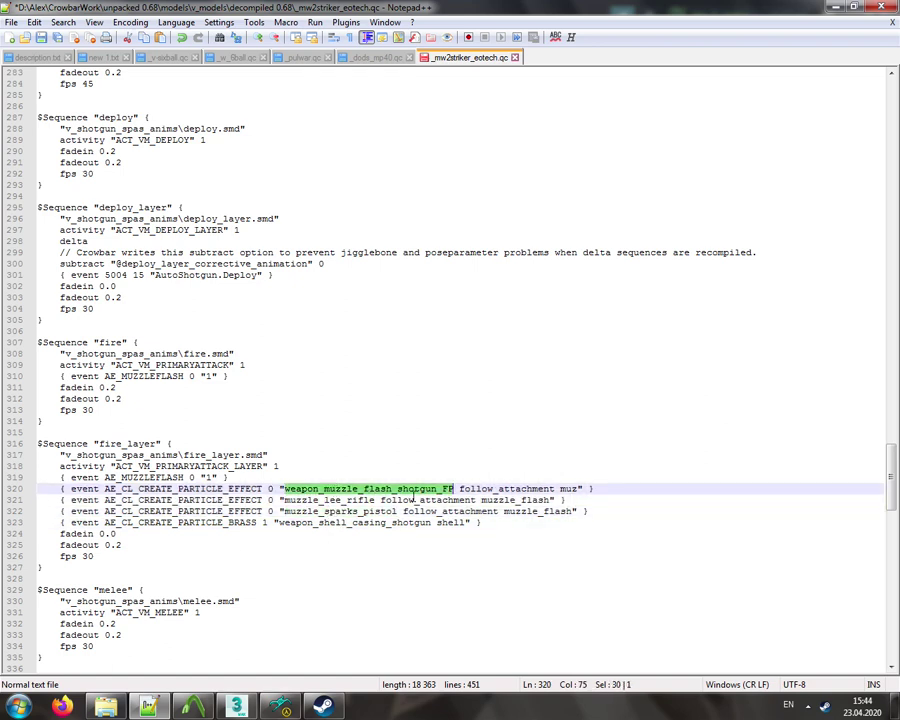
drag(15, 489, 15, 513)
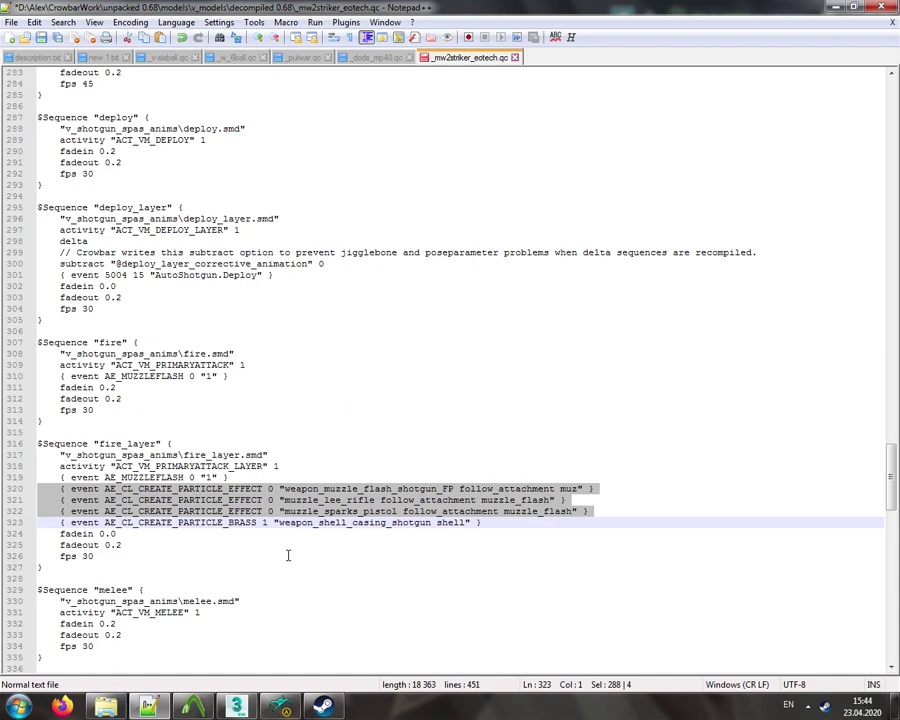
key(Delete)
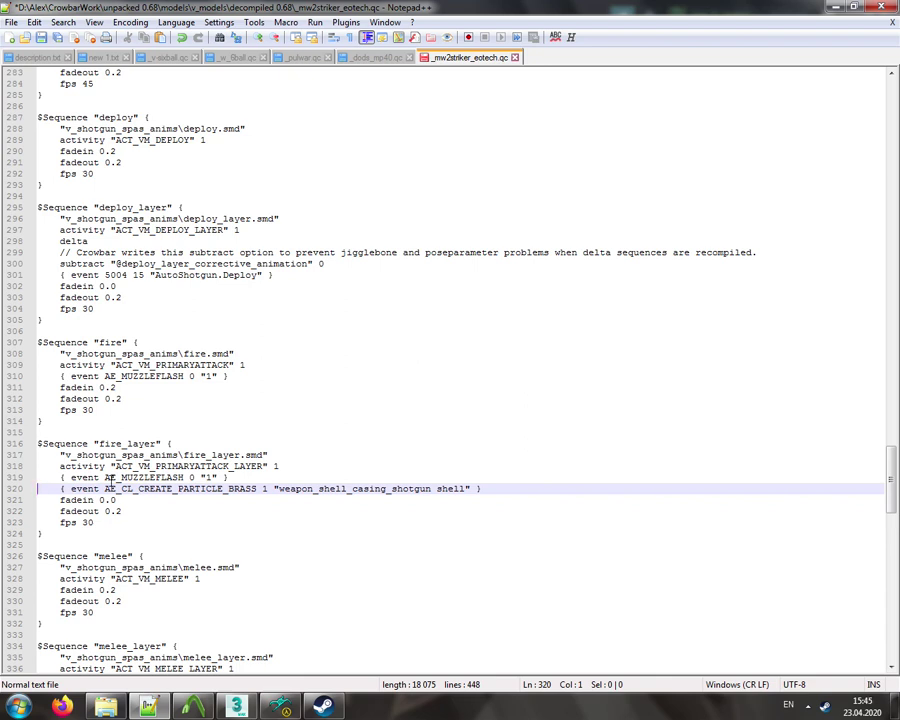
- Examine the remaining fire_layer events, AE_MUZZLEFLASH and AE_CL_CREATE_PARTICLE_BRASS, including the weapon_shell_casing_shotgun effect name
click(12, 478)
double_click(131, 478)
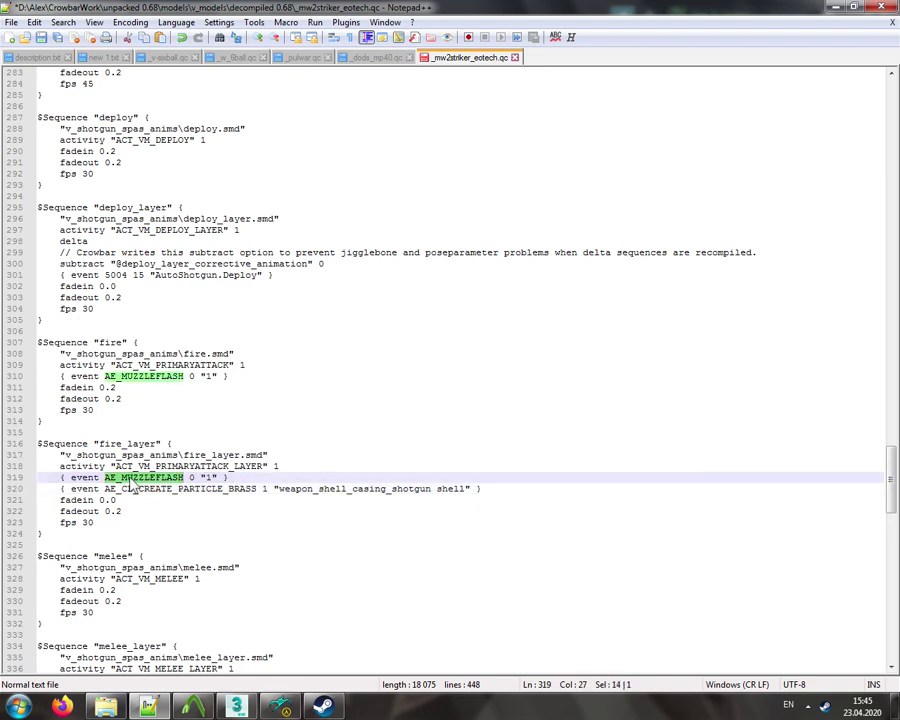
double_click(150, 490)
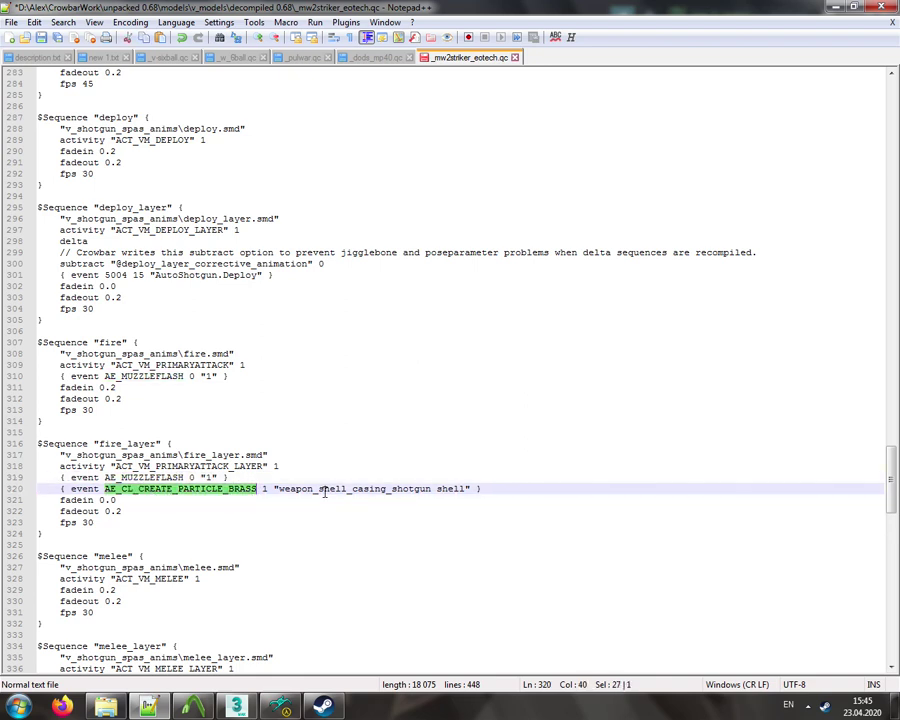
drag(319, 489, 425, 493)
double_click(422, 490)
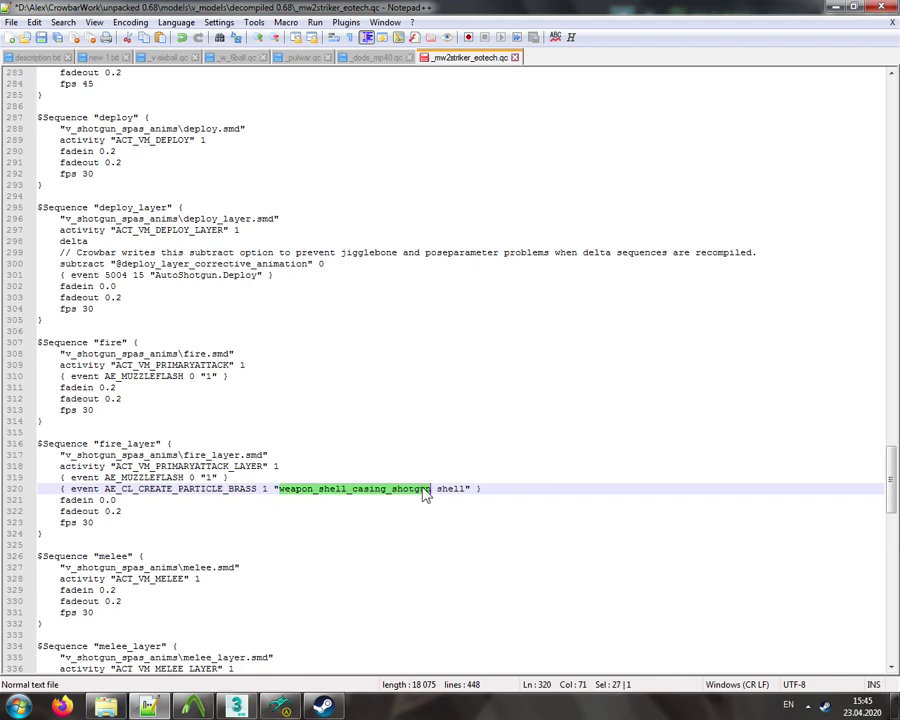
double_click(446, 489)
click(416, 490)
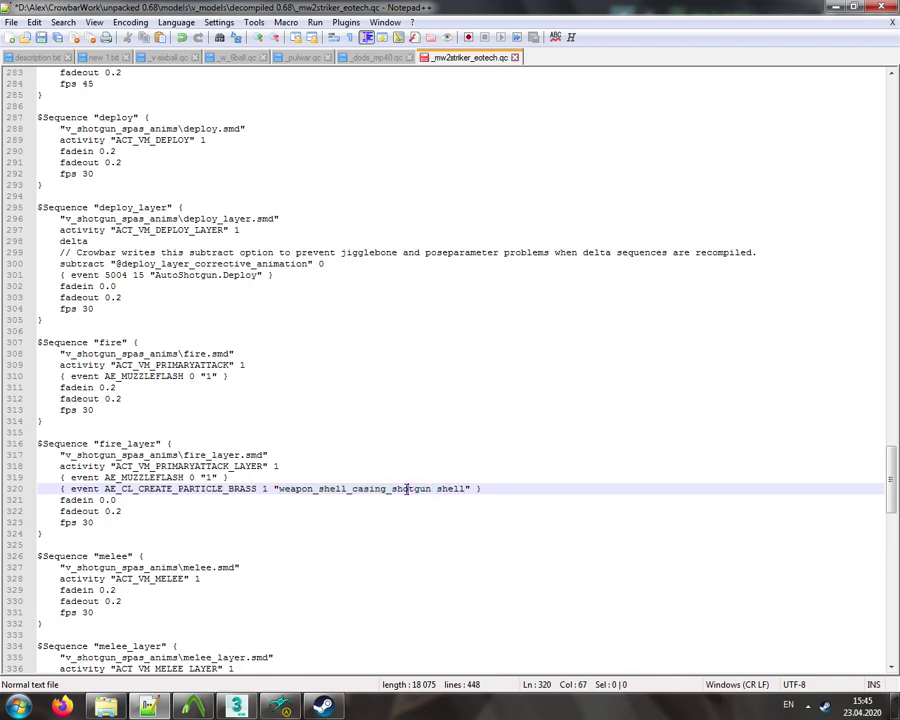
click(42, 478)
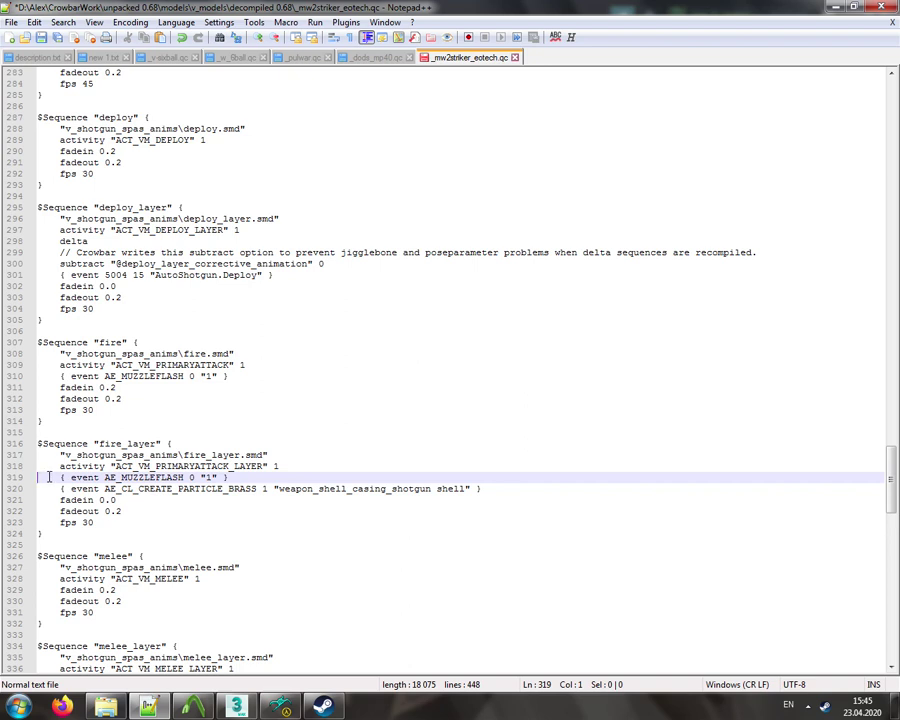
text(//)
key(BackSpace)
key(BackSpace)
- Save the edited QC file
key(ctrl+s)
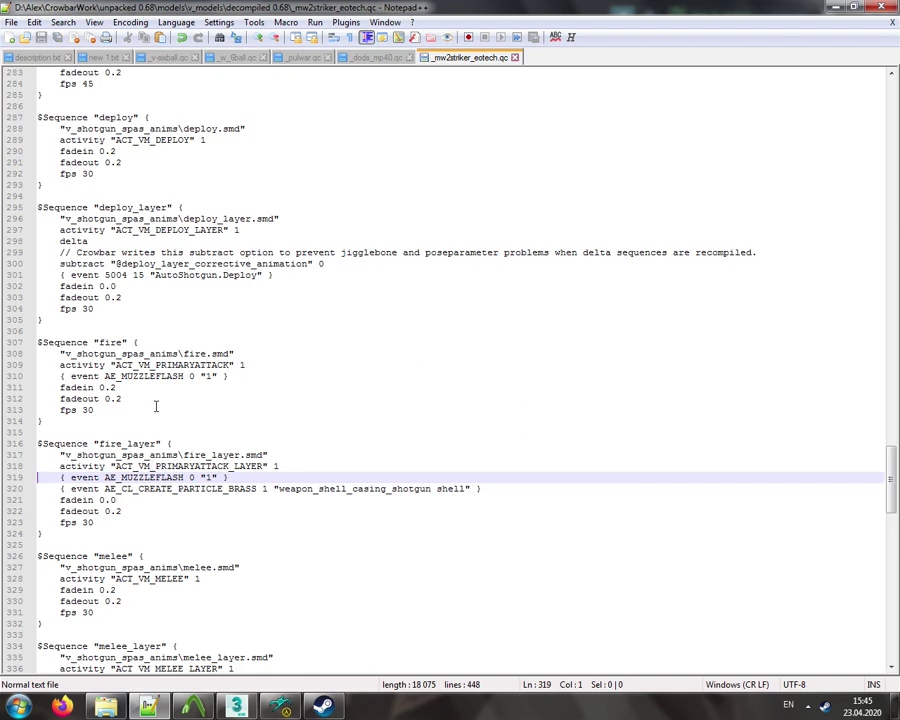
double_click(184, 476)
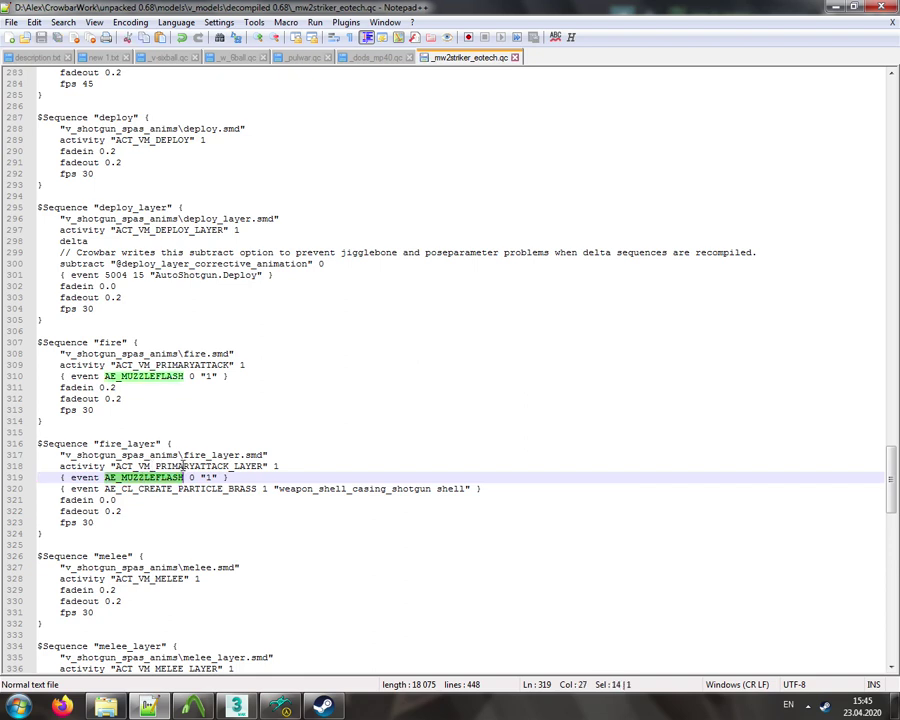
click(28, 377)
click(14, 378)
key(ctrl+c)
key(Delete)
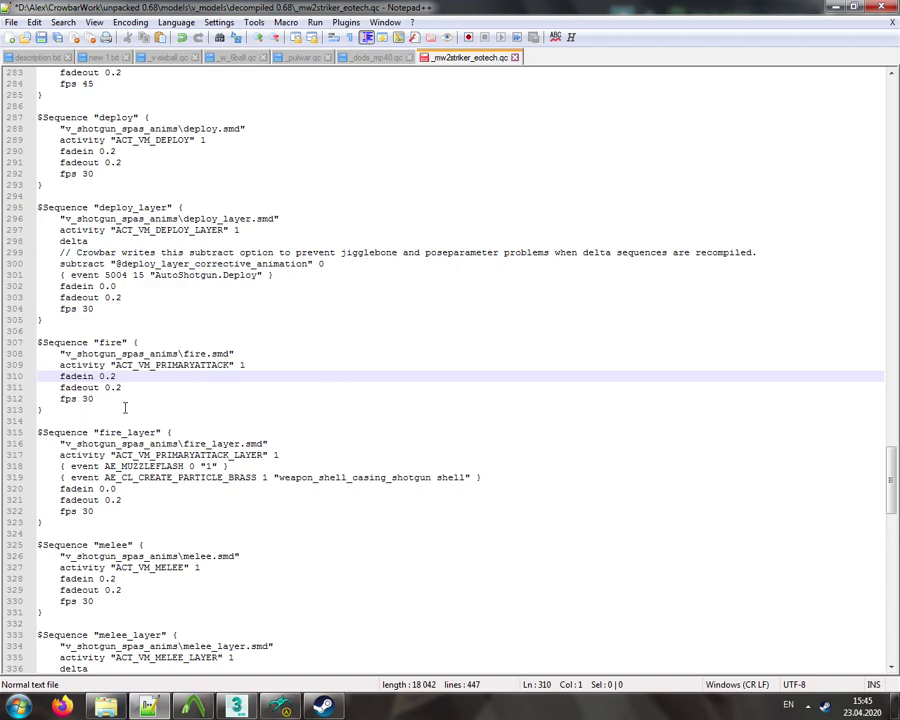
key(ctrl+v)
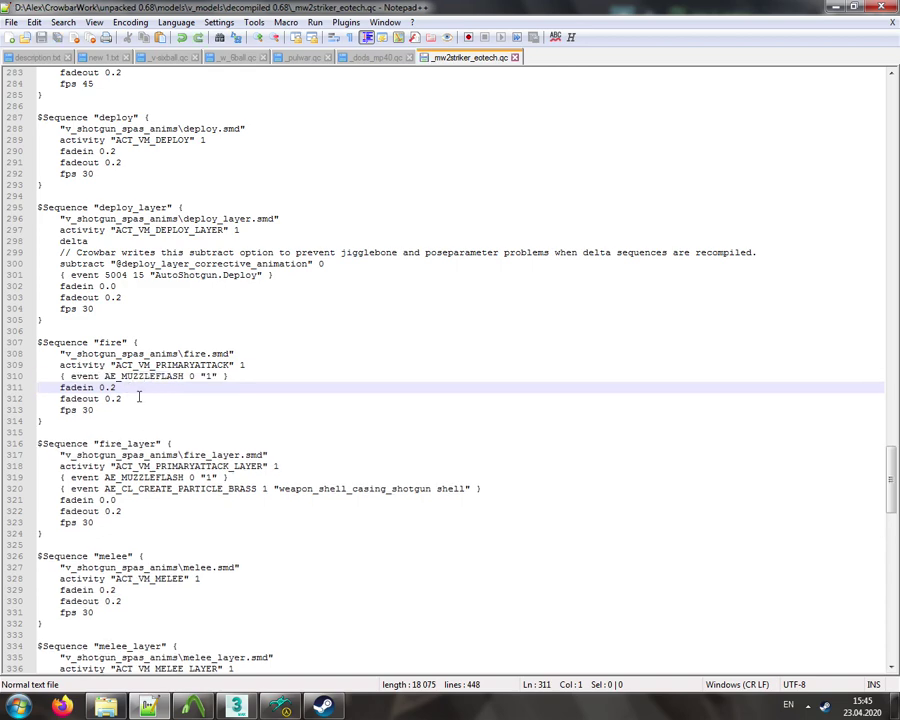
- Examine the melee and melee_layer sequences, including the subtract line that references melee_layer_corrective_animation
scroll(139, 397, down, 3)
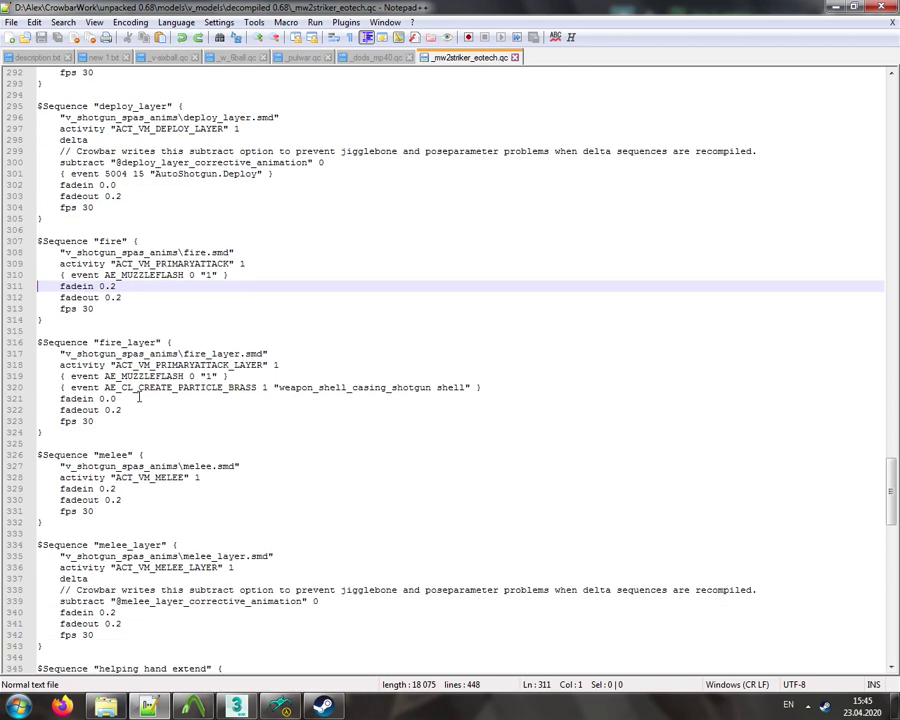
scroll(139, 397, down, 2)
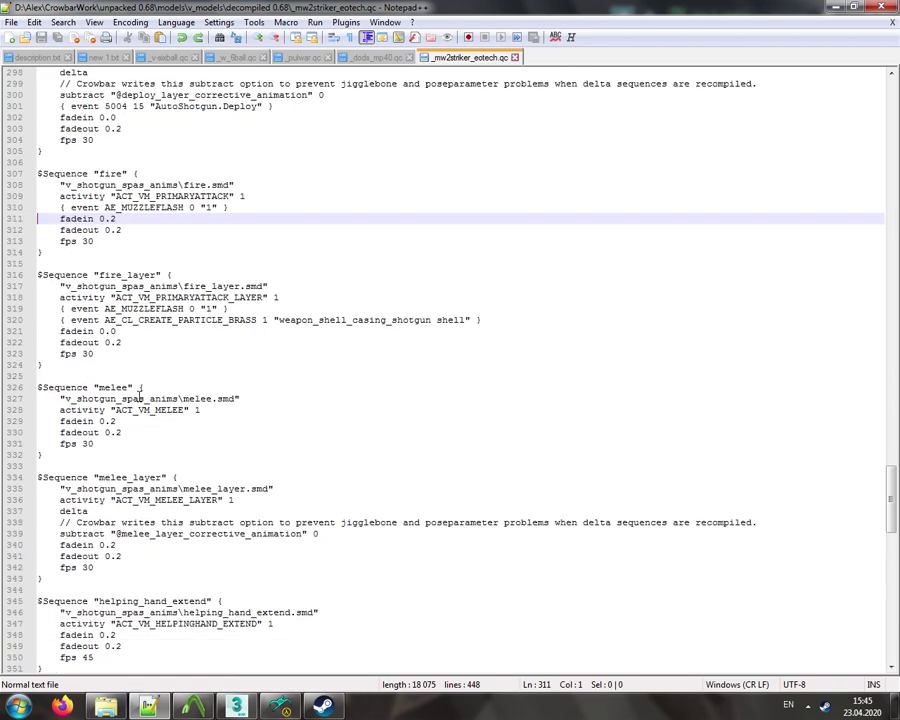
double_click(84, 533)
key(ctrl+Right)
key(ctrl+Right)
key(ctrl+shift+Right)
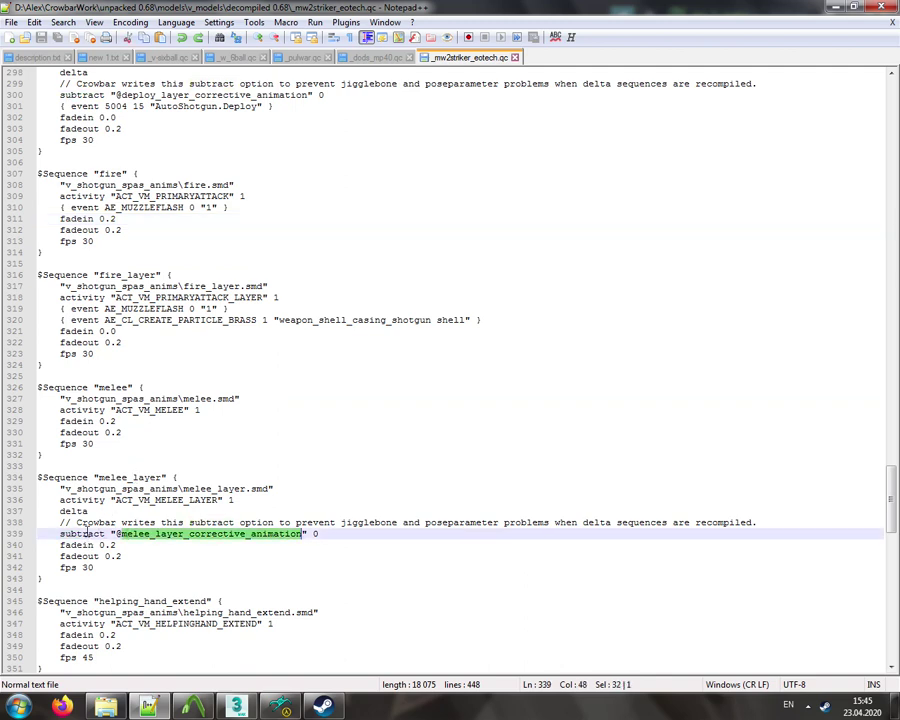
double_click(84, 533)
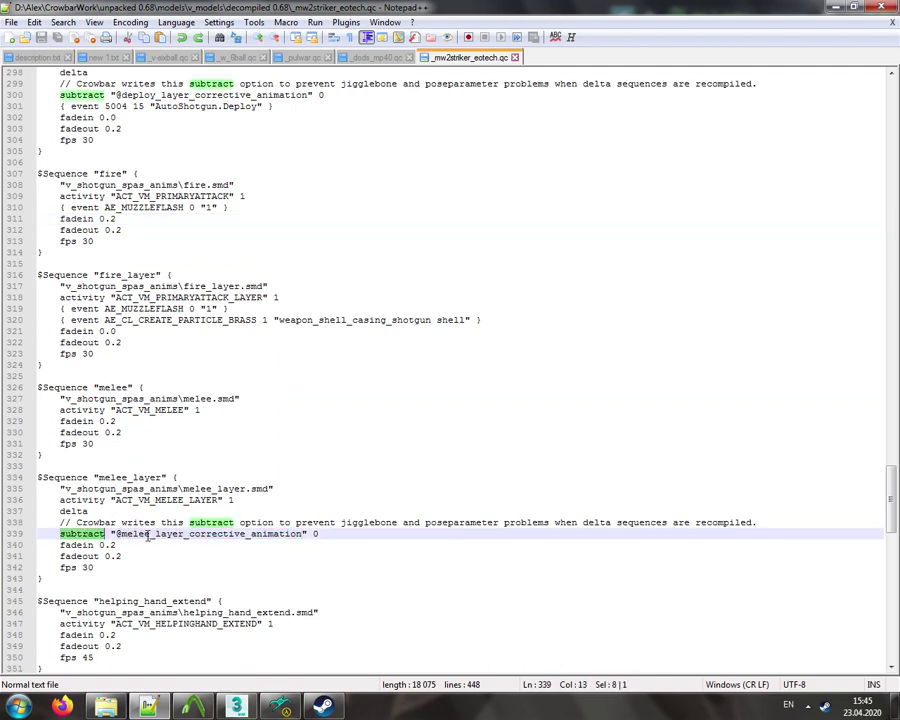
click(148, 535)
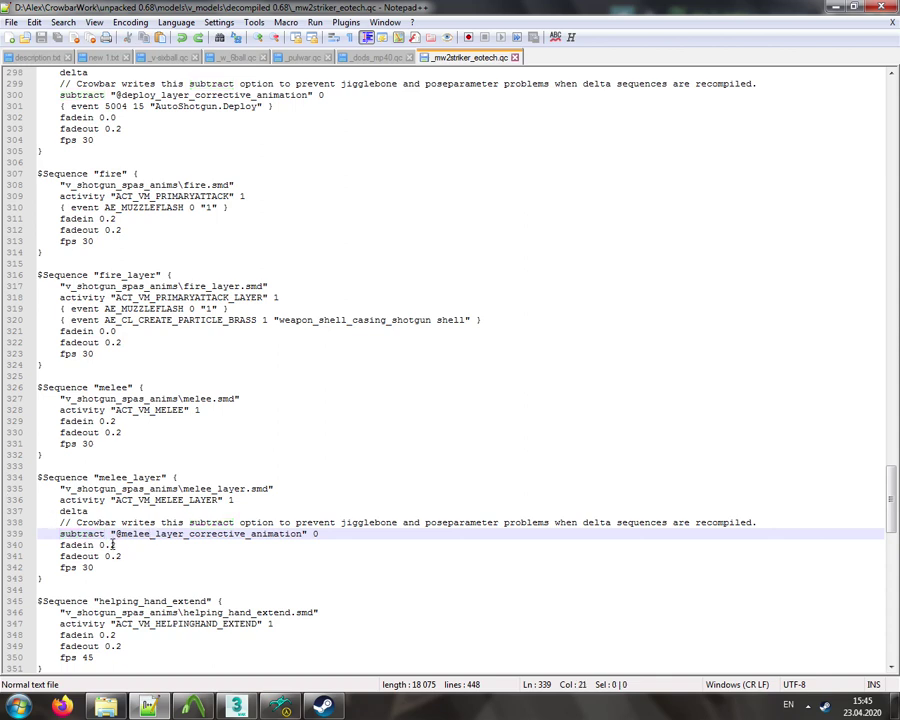
double_click(110, 387)
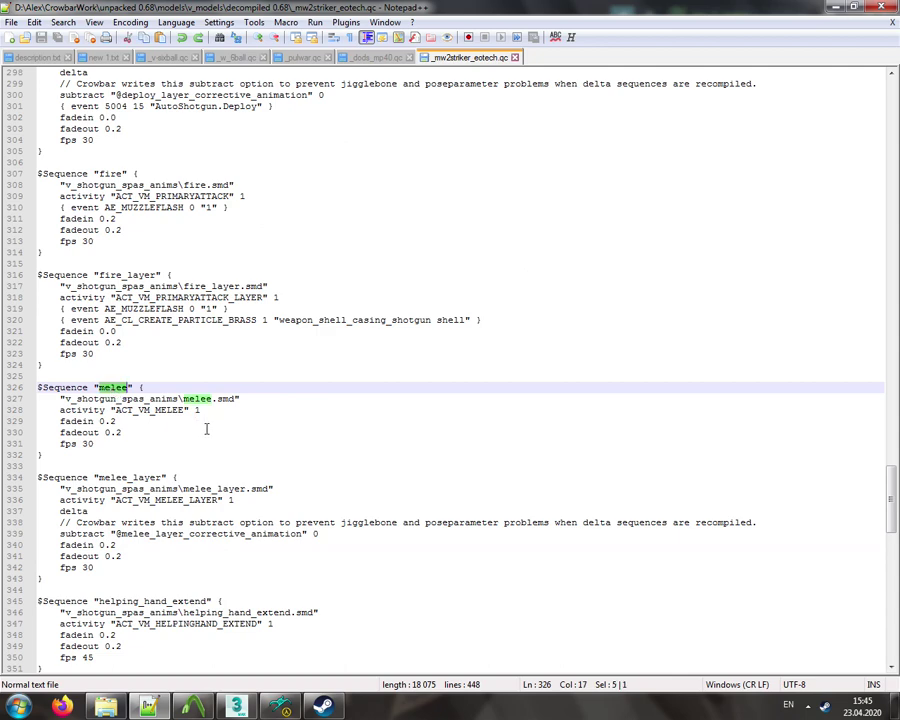
- Set both the fadein and fadeout values of the helping_hand_loop_layer sequence to 0.0
scroll(206, 429, down, 6)
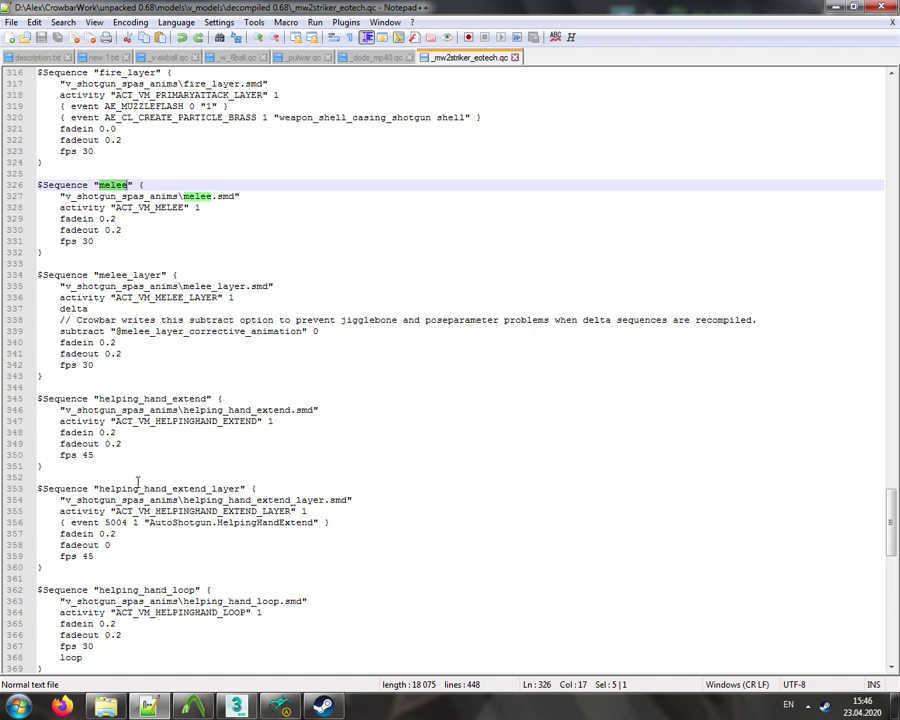
click(115, 545)
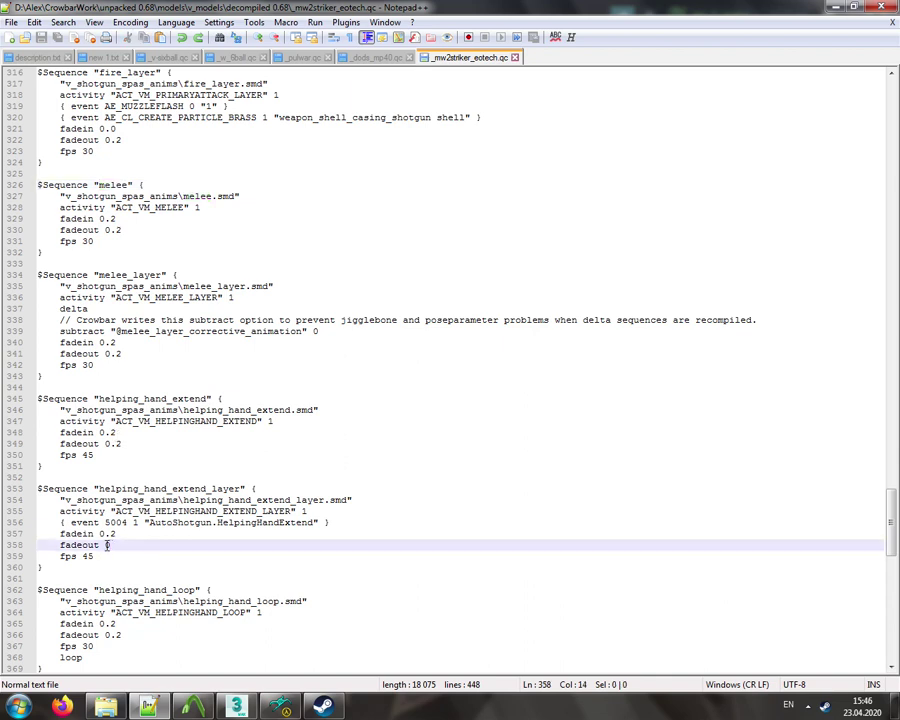
double_click(107, 545)
scroll(117, 543, down, 5)
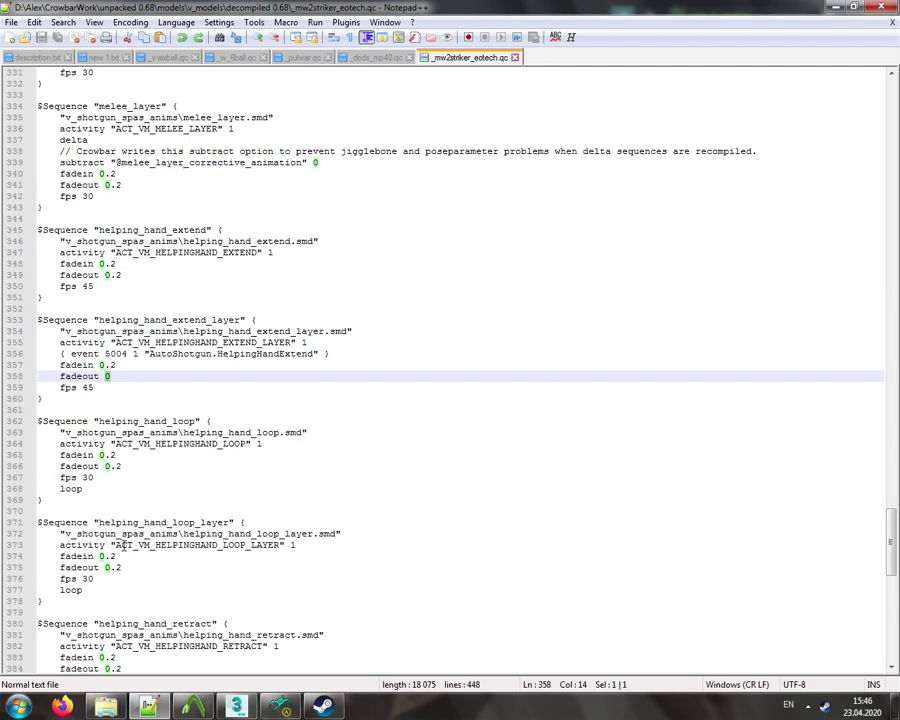
scroll(118, 545, down, 3)
click(112, 455)
double_click(112, 455)
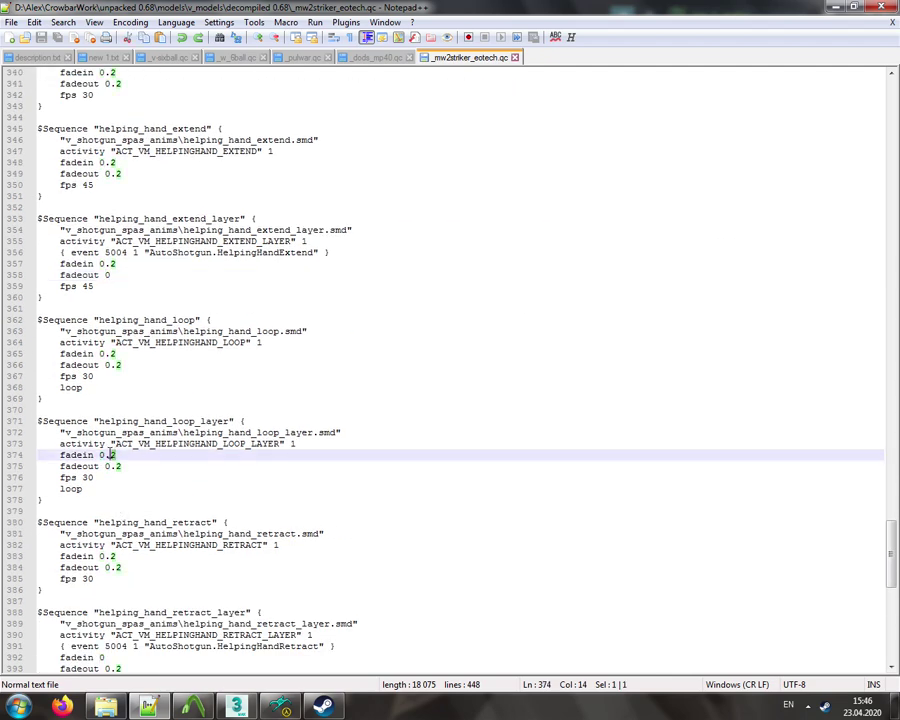
text(0)
double_click(118, 466)
text(0)
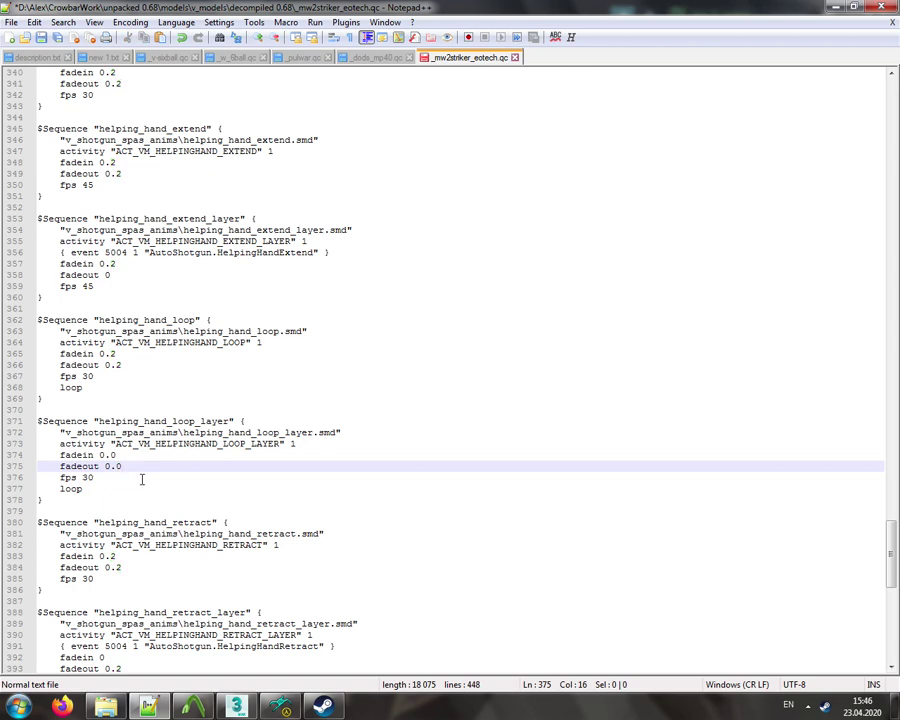
- Set both the fadein and fadeout values of the item_loop_layer sequence to 0.0
scroll(141, 479, down, 4)
click(110, 522)
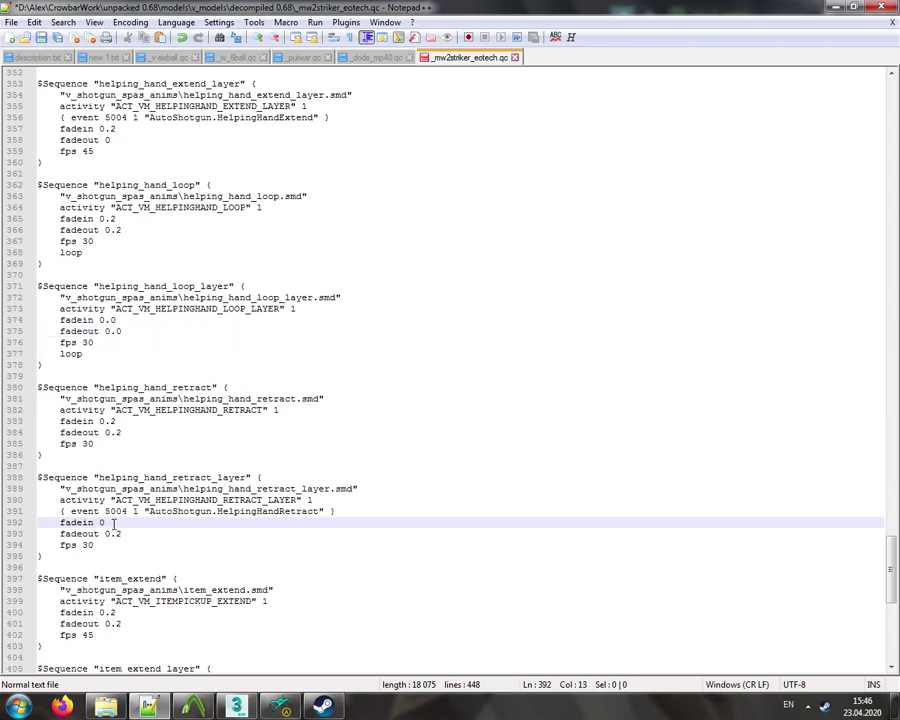
scroll(178, 478, down, 1)
scroll(175, 474, down, 8)
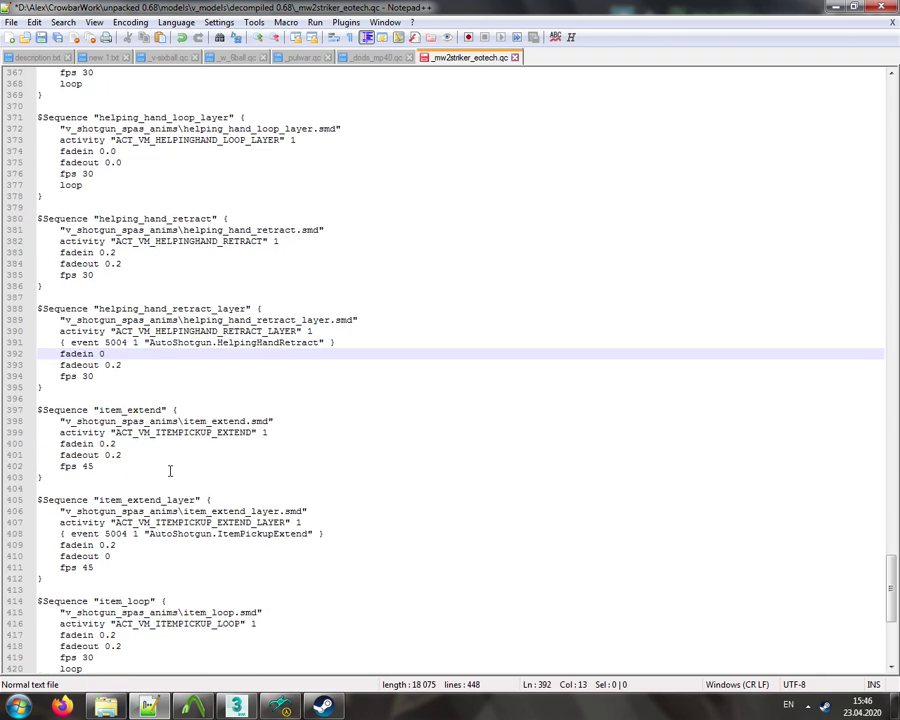
click(141, 425)
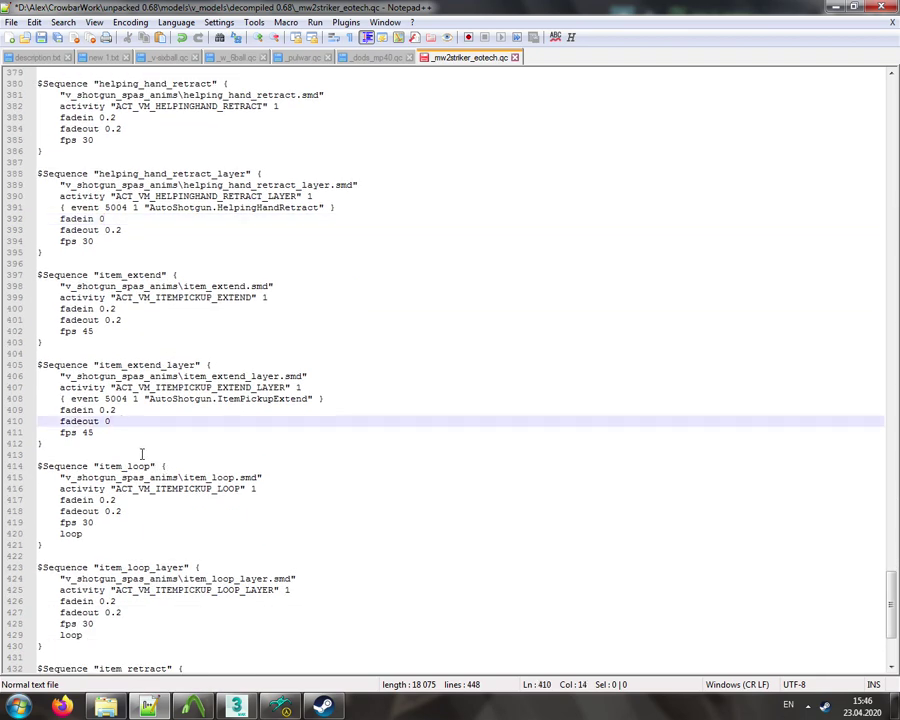
scroll(135, 450, down, 6)
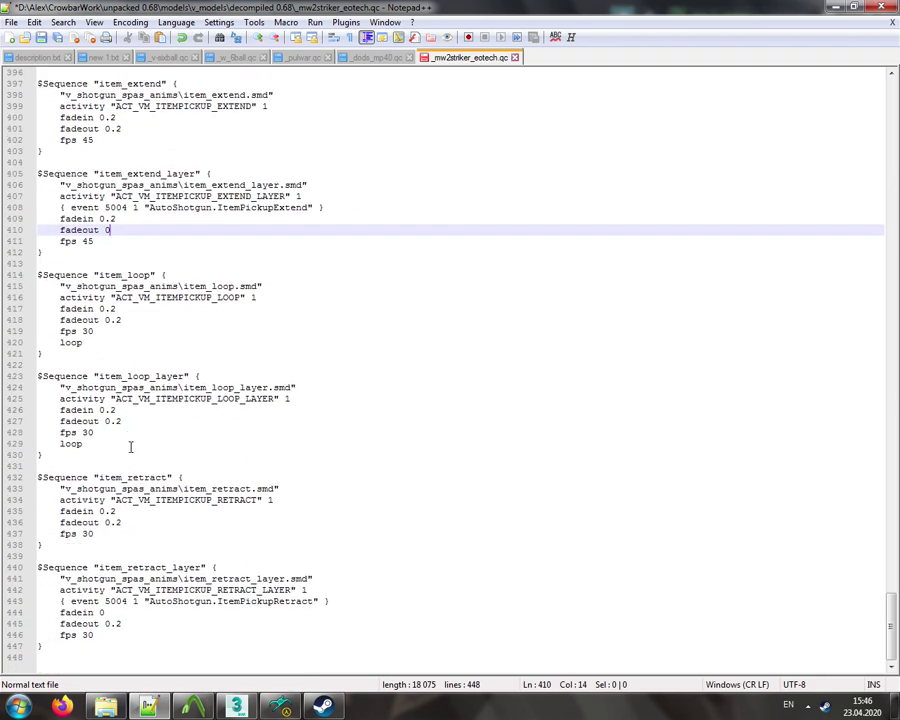
double_click(117, 410)
text(0)
click(117, 421)
key(Delete)
text(0)
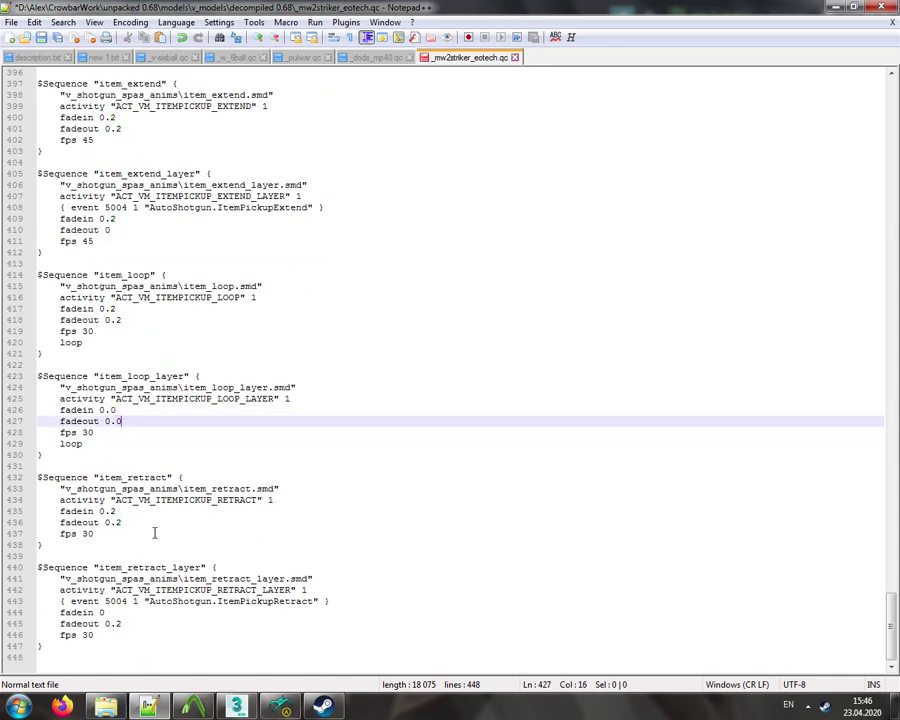
- Check the fadein and ItemPickupRetract event of item_retract_layer, and review the item, helping hand and melee sequences above it
click(128, 613)
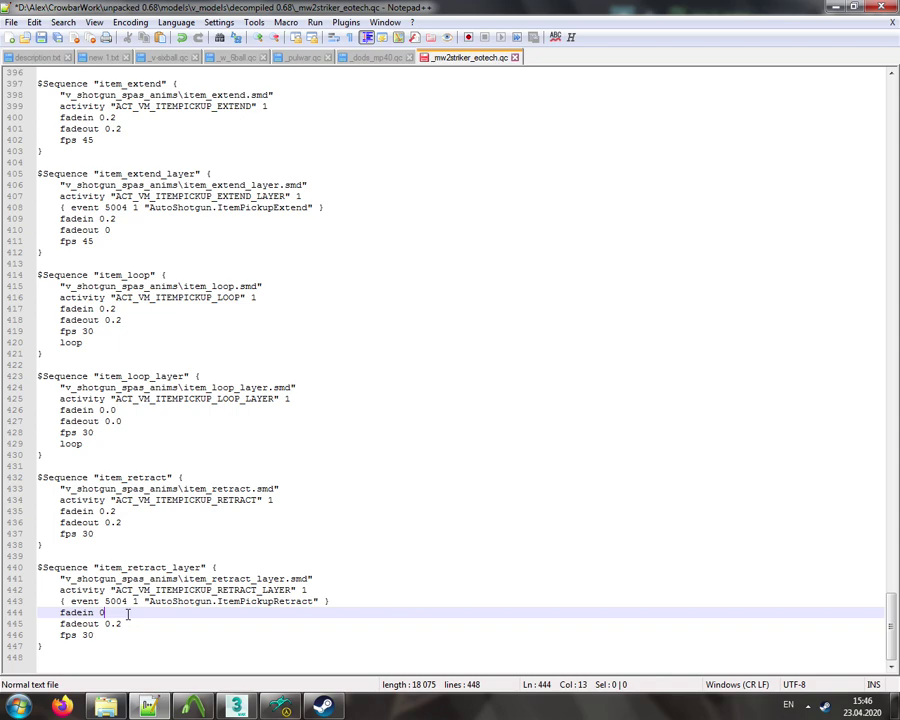
double_click(228, 601)
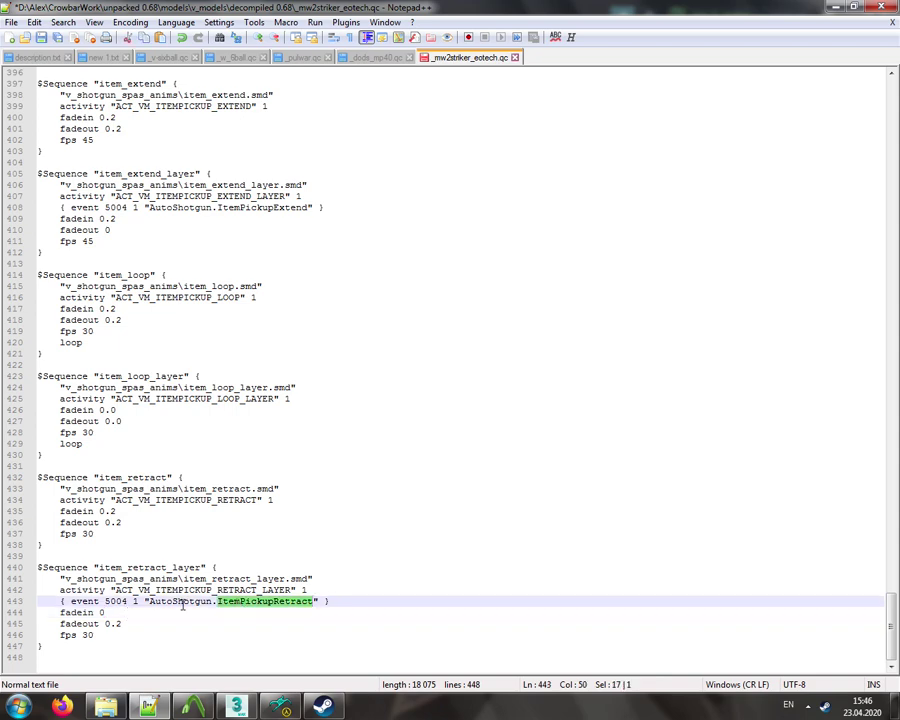
scroll(195, 526, up, 13)
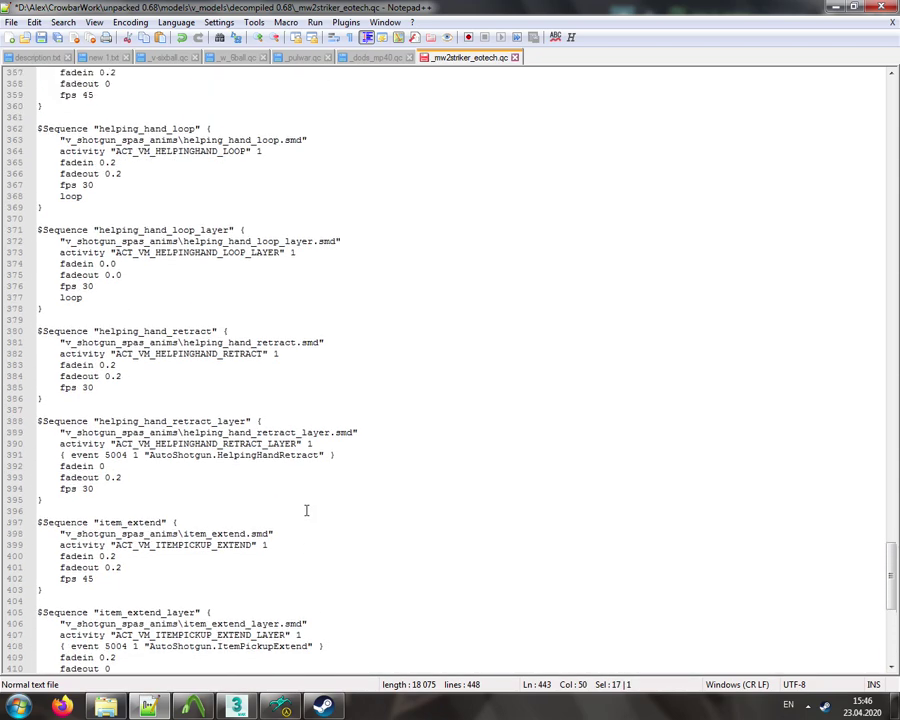
scroll(304, 510, up, 9)
scroll(301, 509, up, 3)
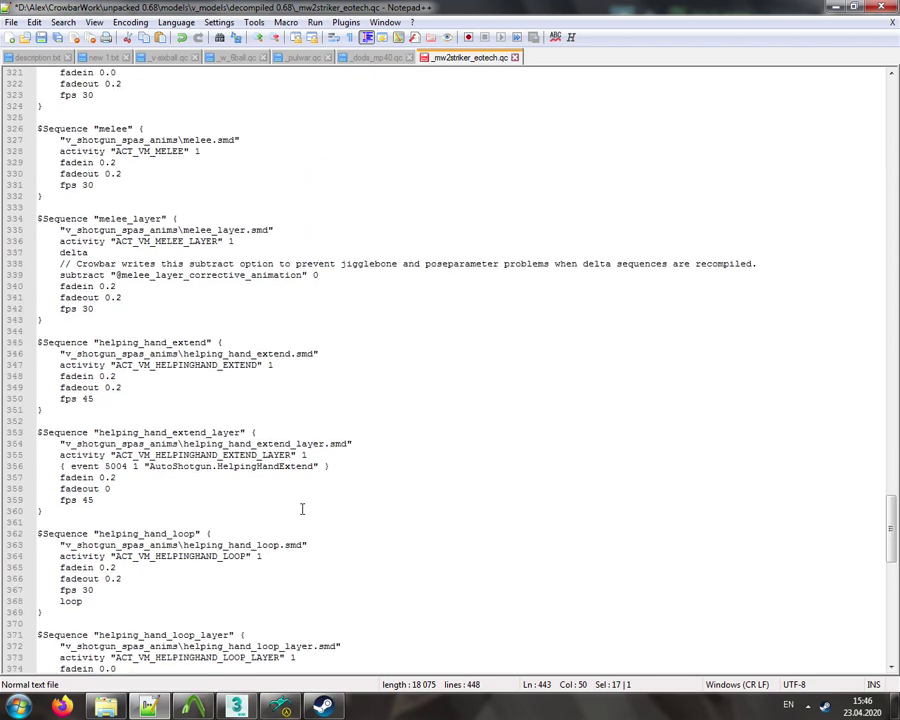
scroll(299, 505, up, 8)
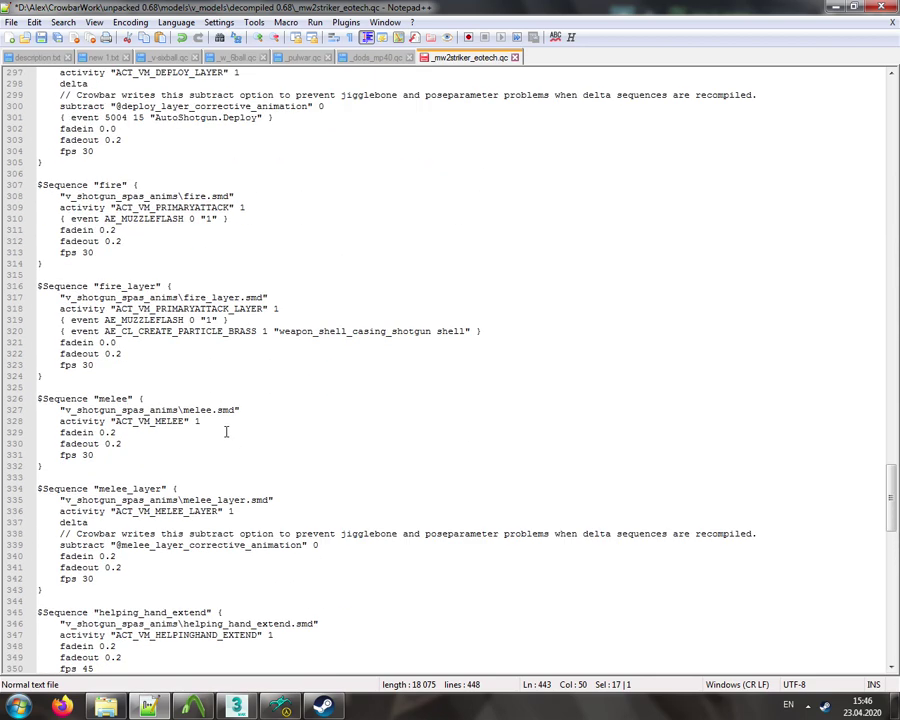
click(214, 421)
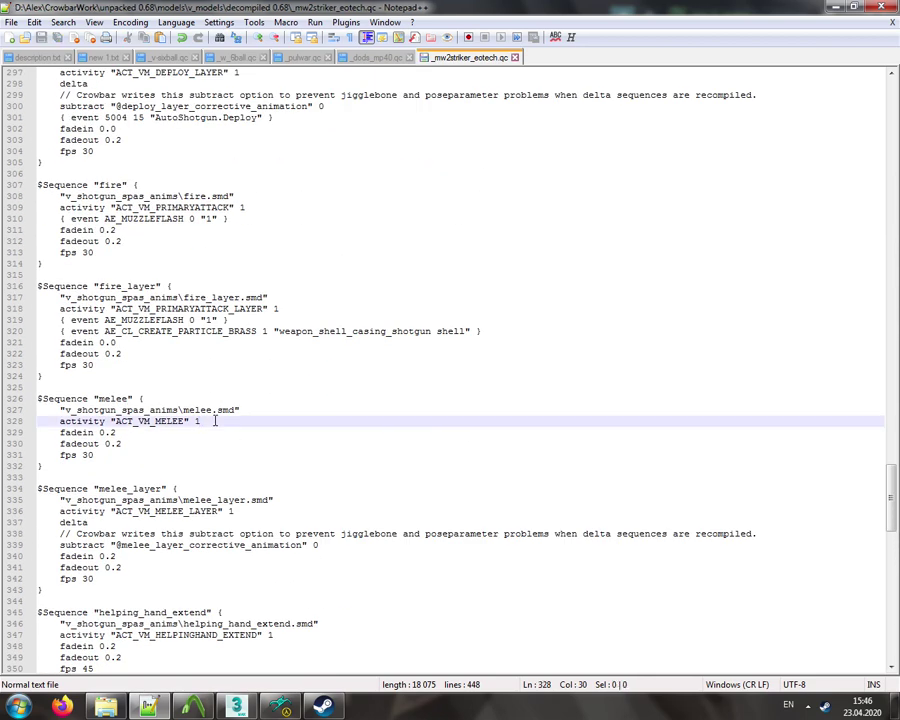
- Examine the events and fade values of the fire, deploy and reload sequences, including their AutoShotgun sound events
click(152, 343)
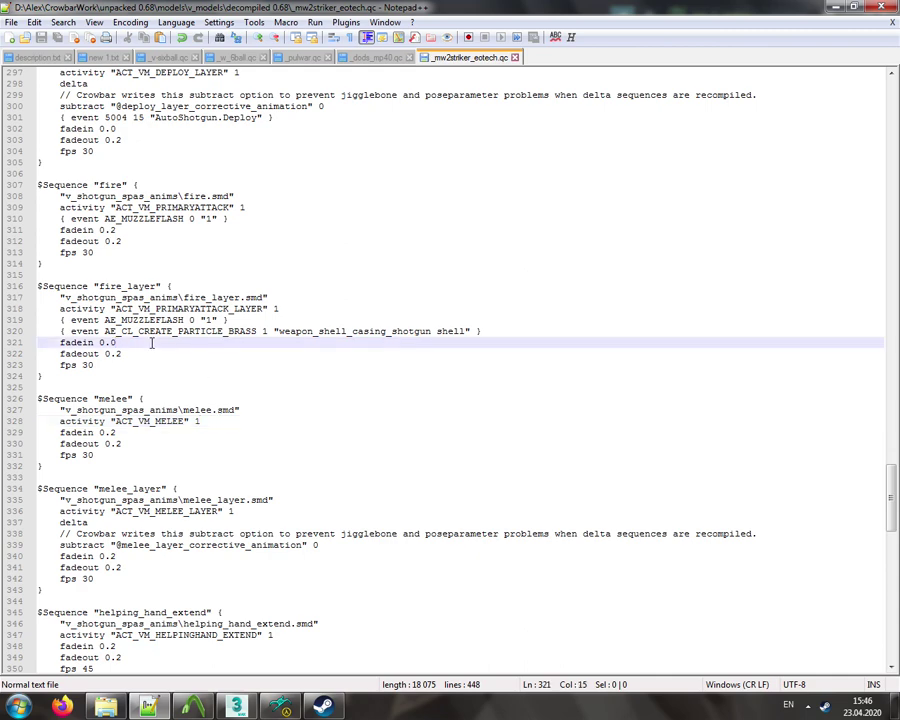
scroll(164, 353, up, 6)
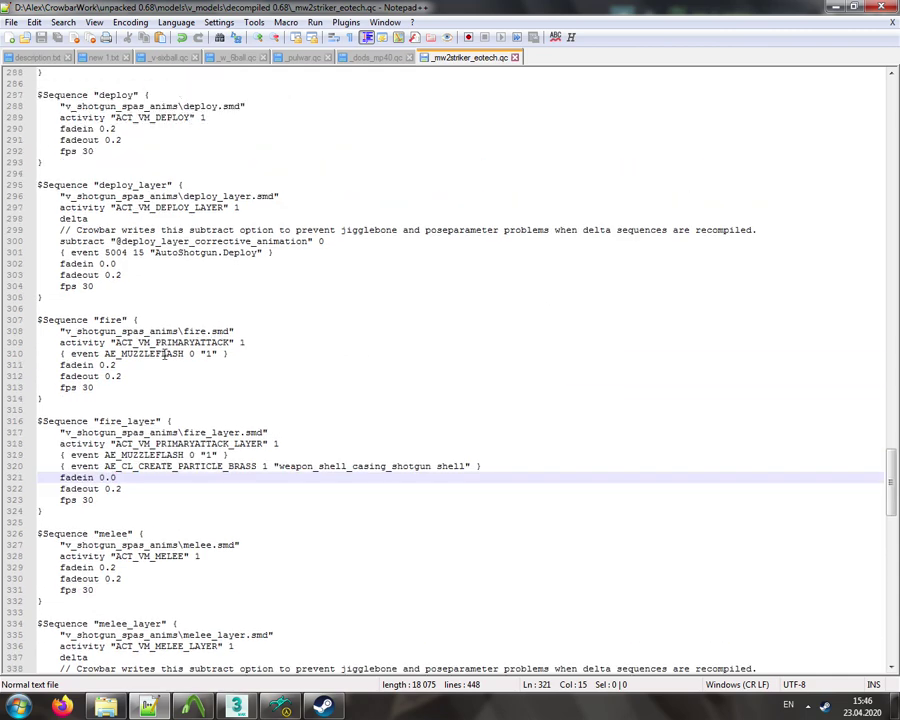
scroll(161, 353, up, 3)
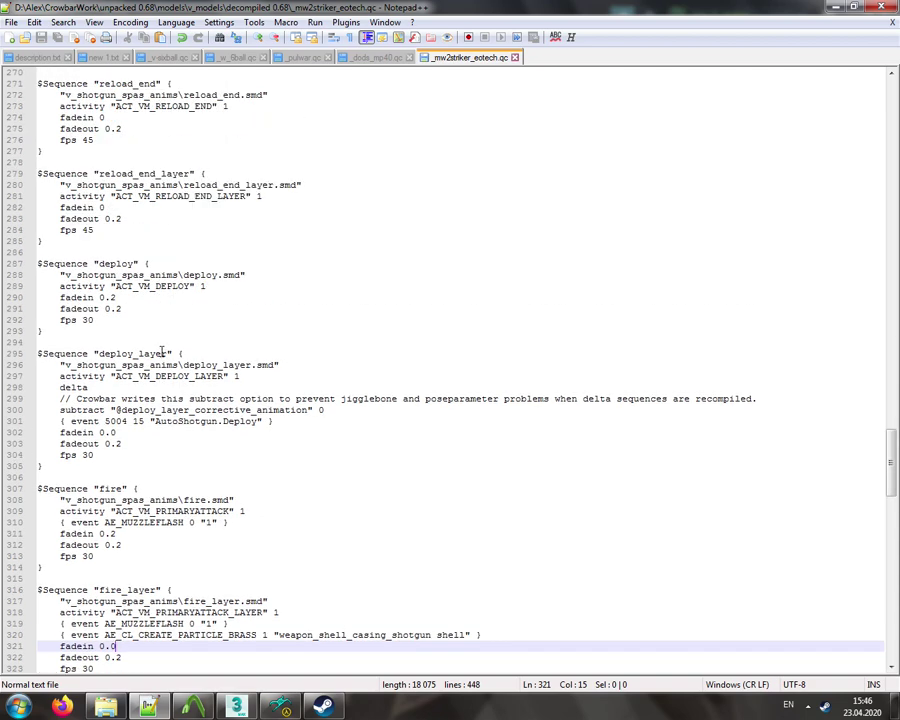
click(181, 420)
scroll(181, 418, up, 3)
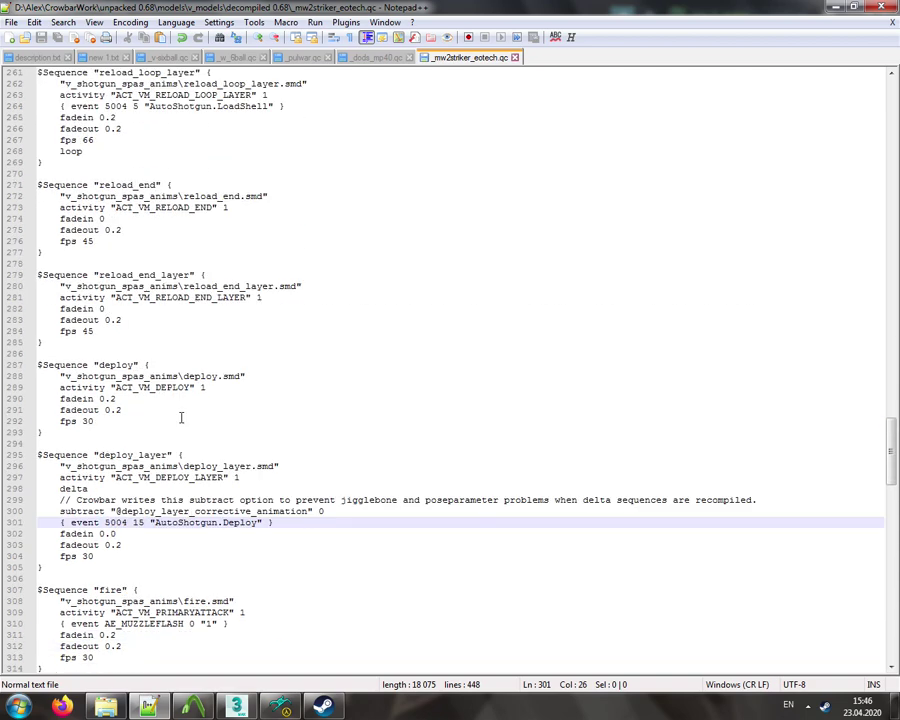
scroll(181, 418, up, 6)
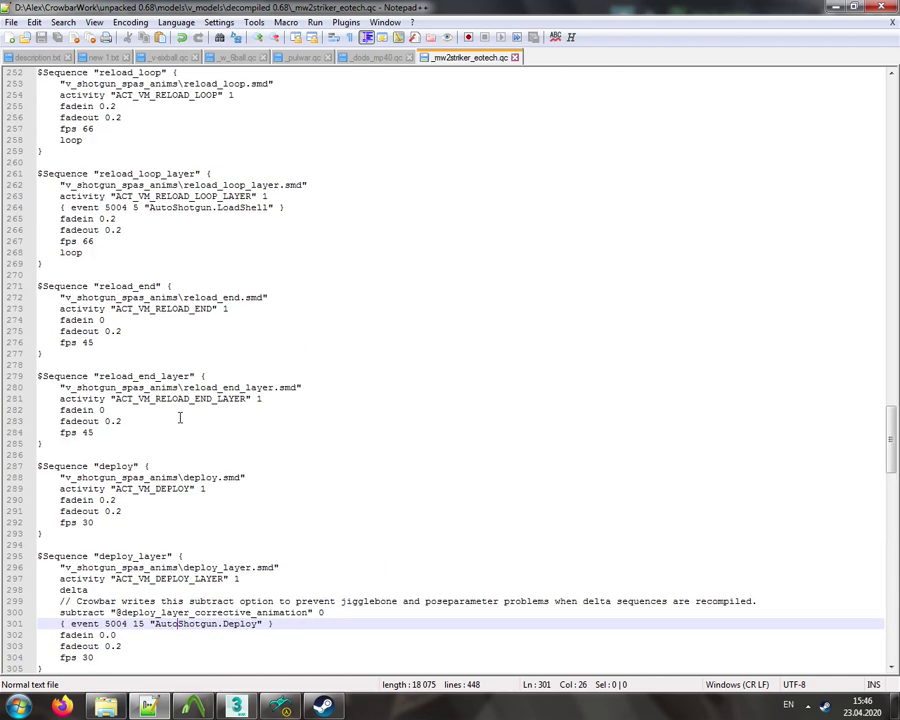
scroll(181, 418, up, 3)
scroll(181, 418, up, 8)
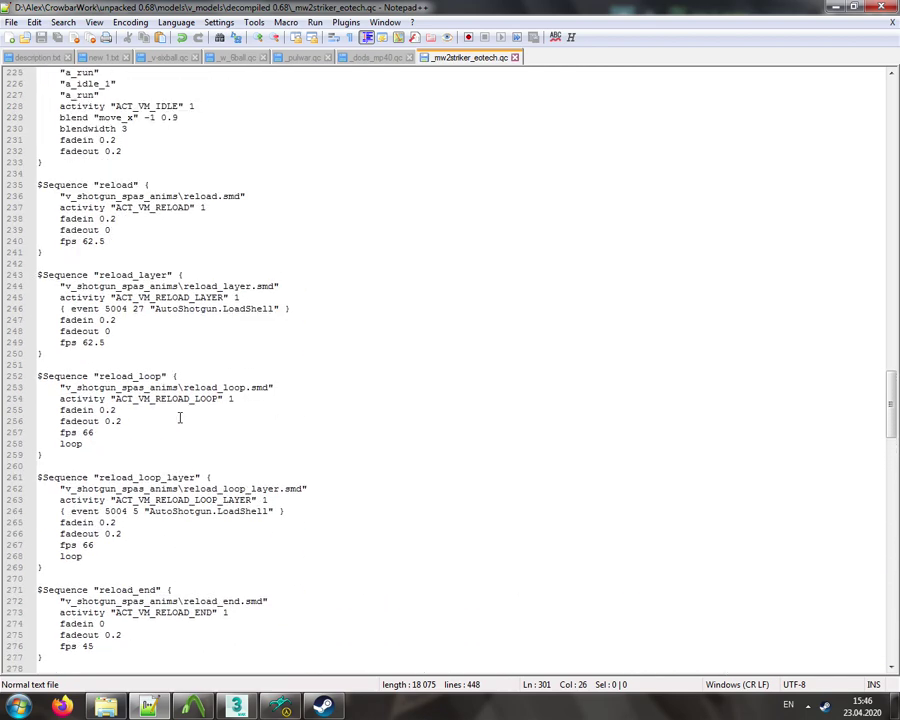
scroll(180, 418, down, 7)
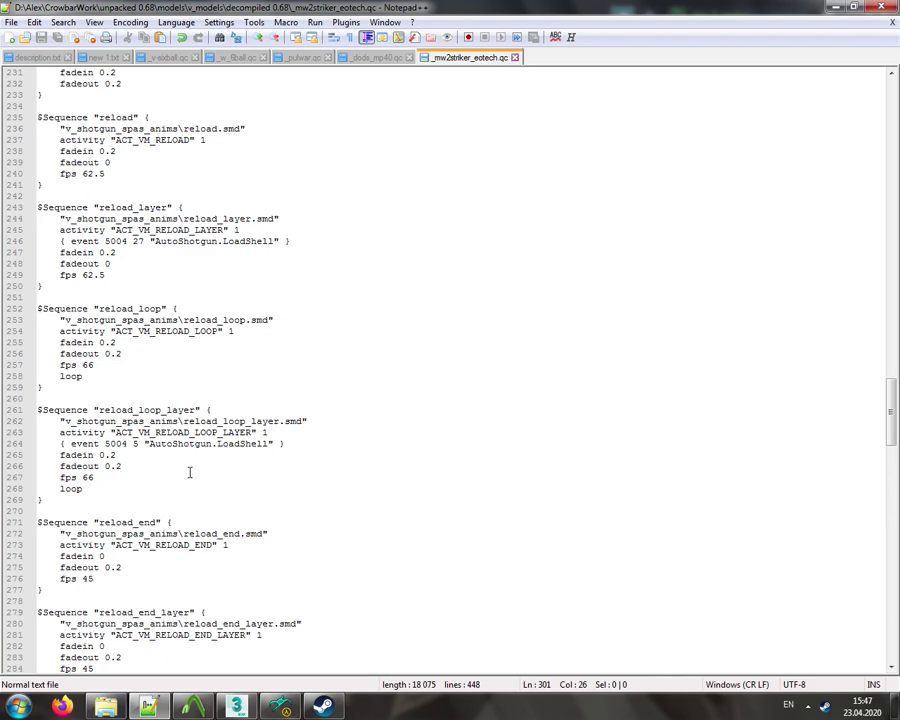
- Open the recent l4danim workbook in Excel, highlight the v_autoshotgun model name in the QC file, and maximise the workbook window
click(18, 706)
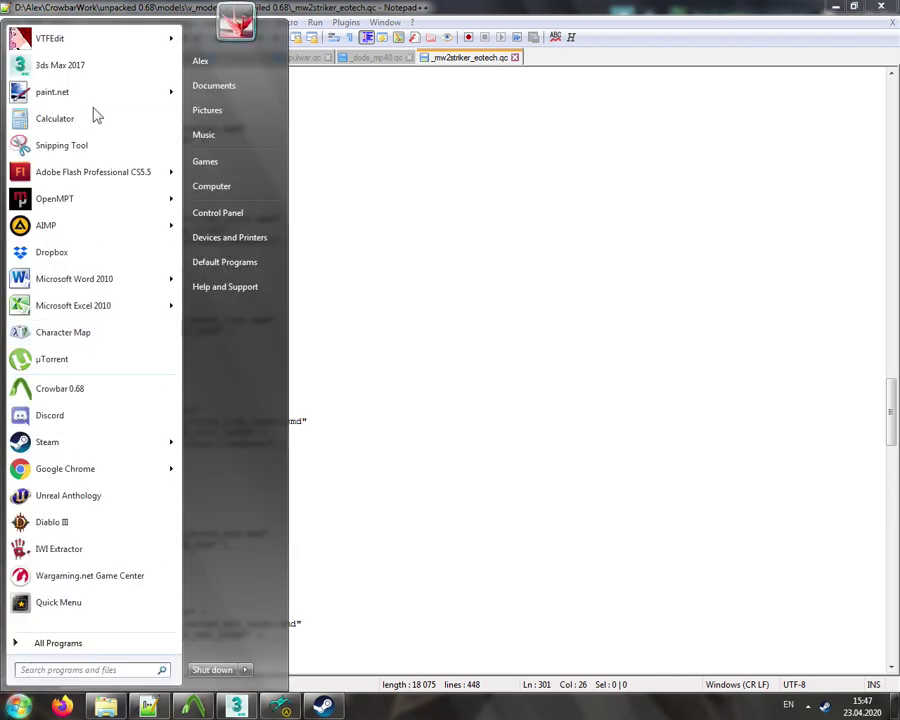
mouse_move(172, 310)
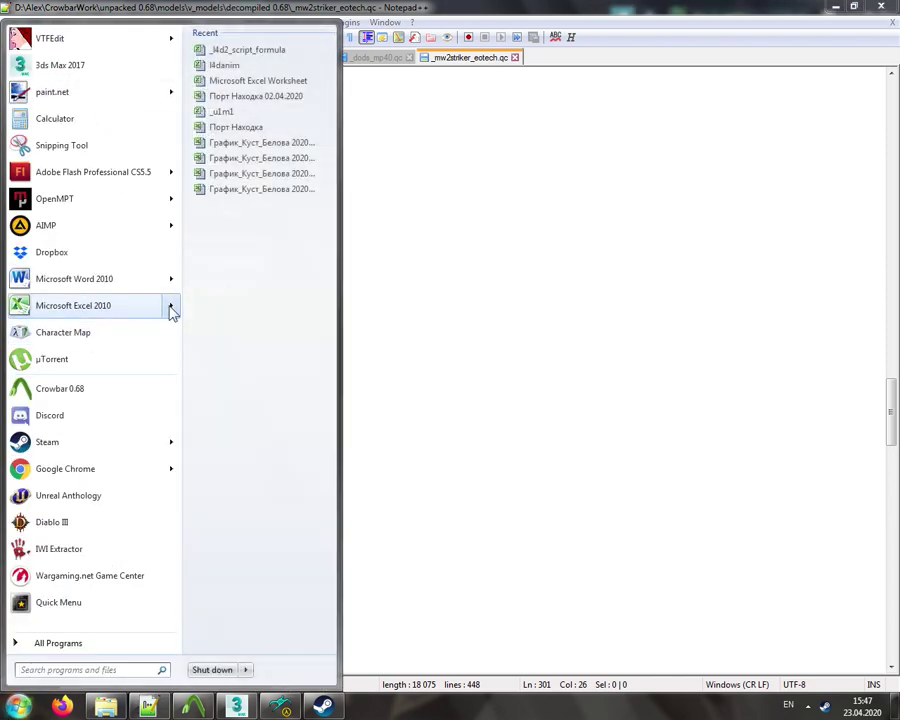
click(244, 80)
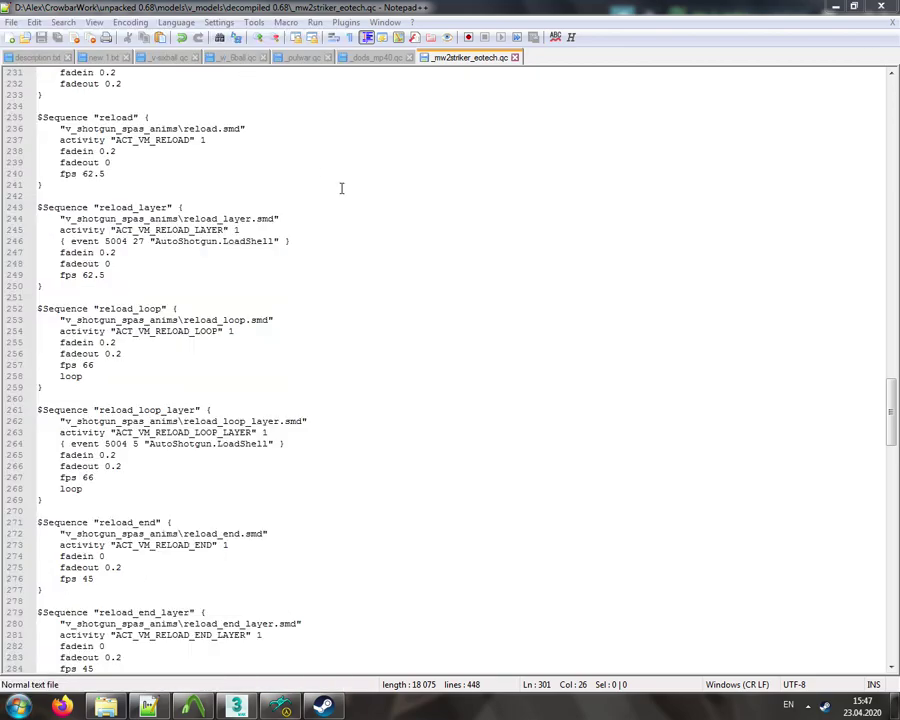
drag(888, 412, 886, 120)
double_click(185, 94)
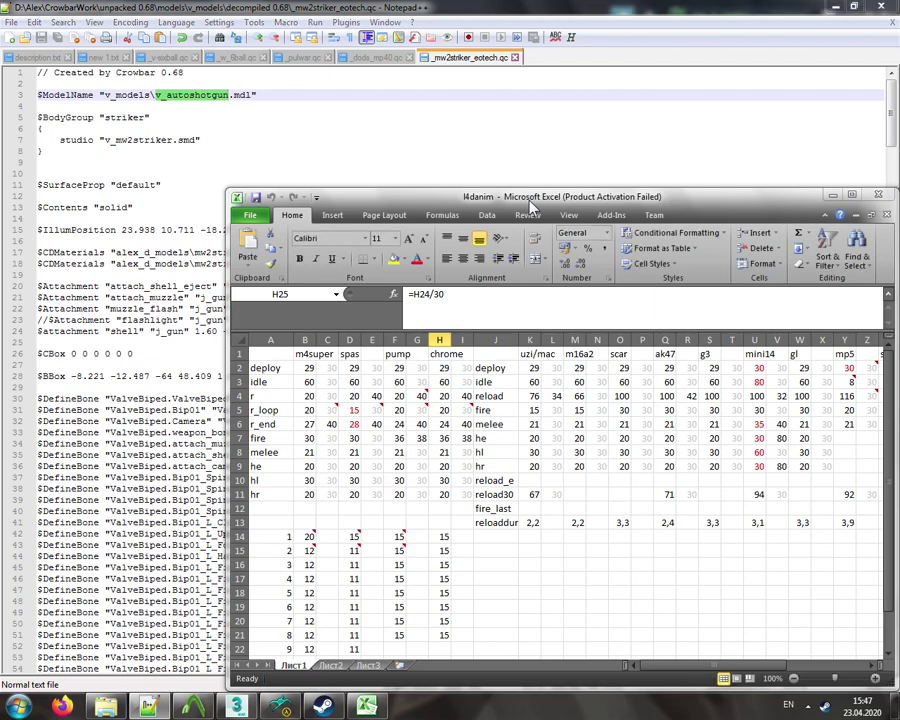
click(704, 578)
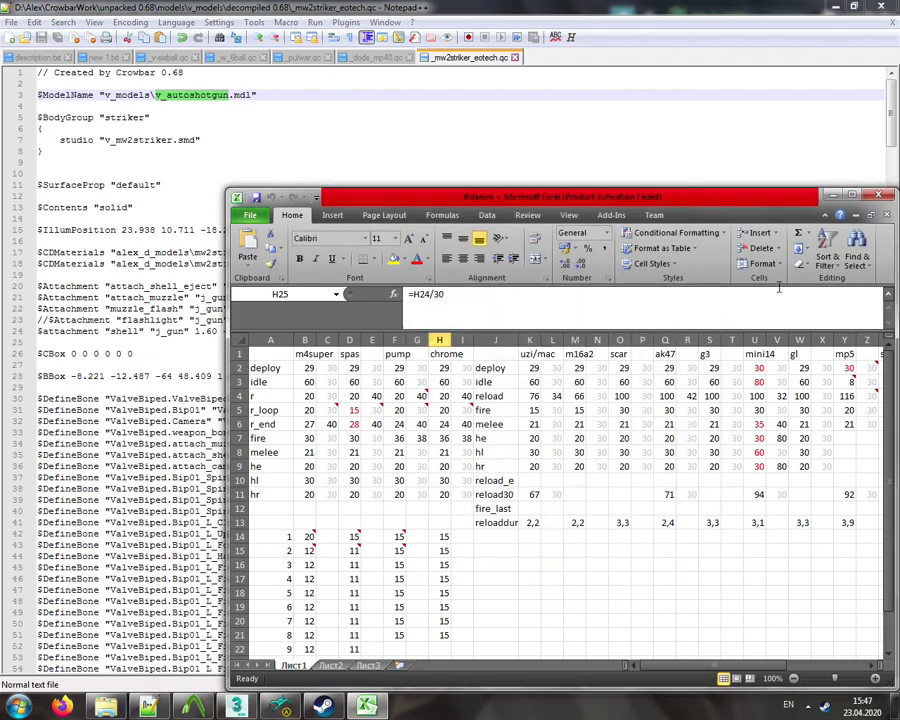
click(851, 194)
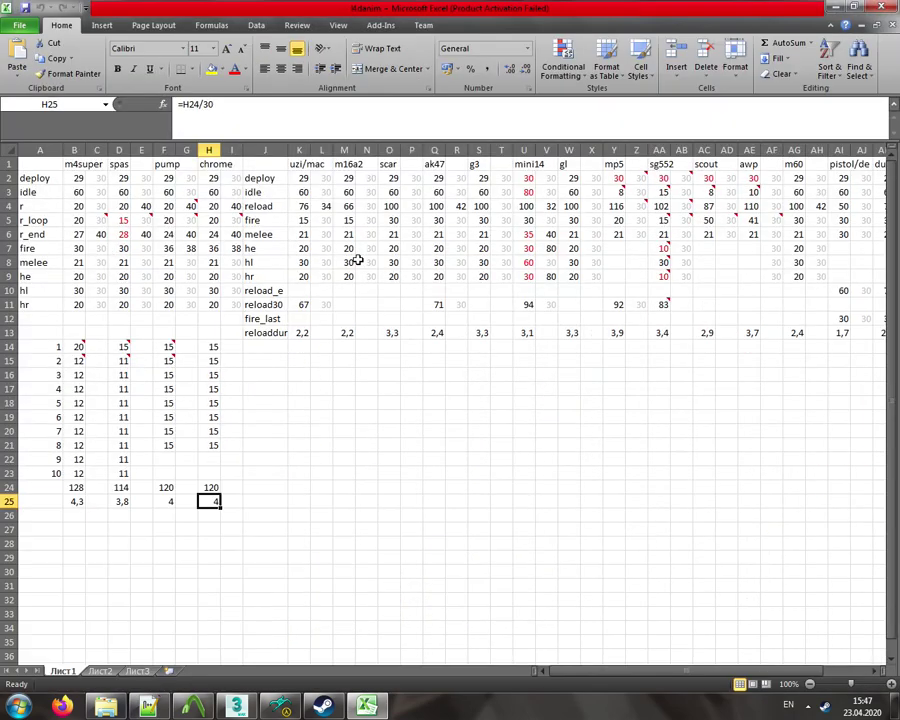
- Compare the per-shell reload frame values of the m4super, spas, pump and chrome shotguns in rows 14 to 23
drag(157, 436, 80, 346)
click(191, 345)
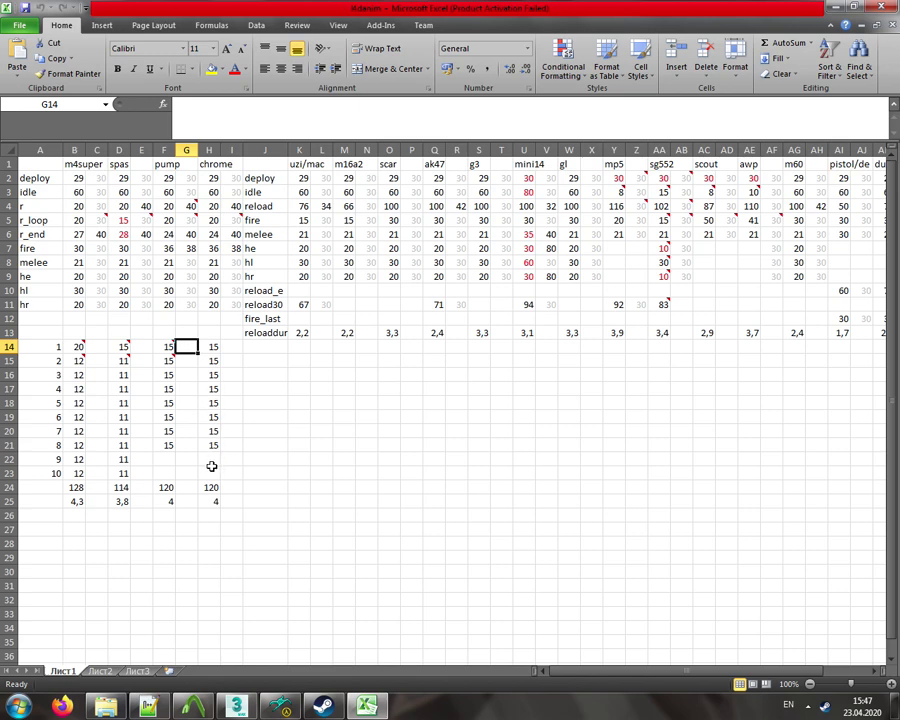
drag(166, 447, 168, 347)
mouse_move(214, 445)
mouse_down()
mouse_move(168, 346)
mouse_move(209, 421)
mouse_move(207, 459)
mouse_up()
click(187, 332)
click(207, 459)
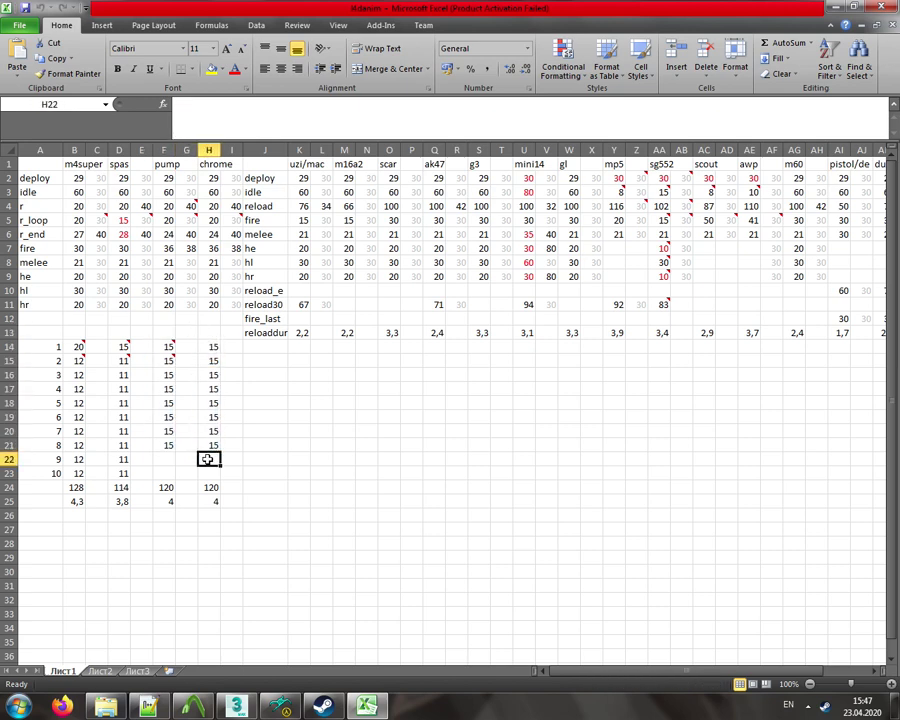
drag(209, 348, 185, 444)
click(186, 444)
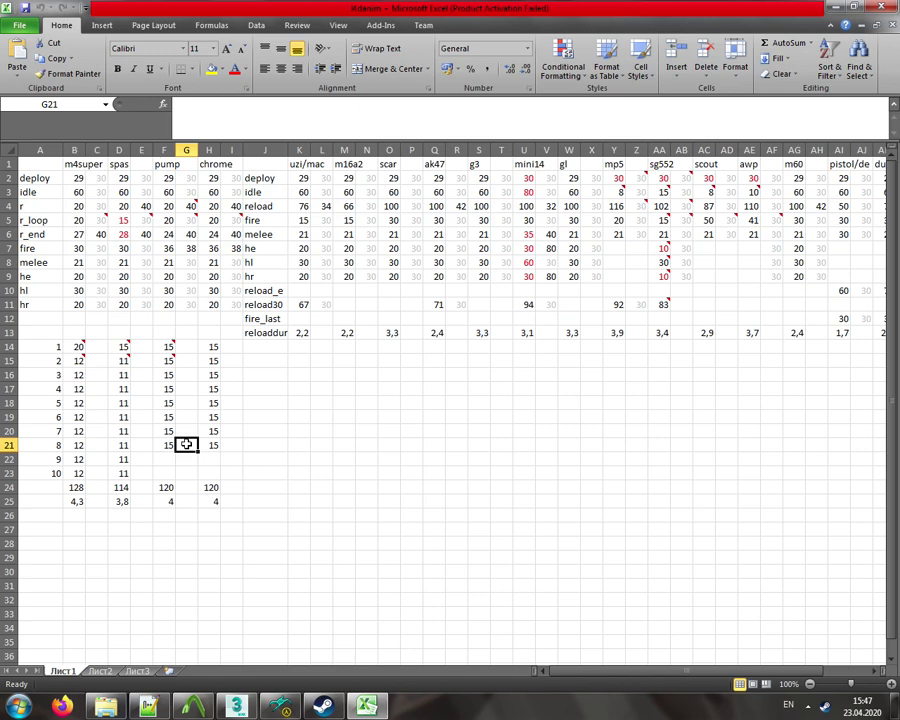
click(208, 346)
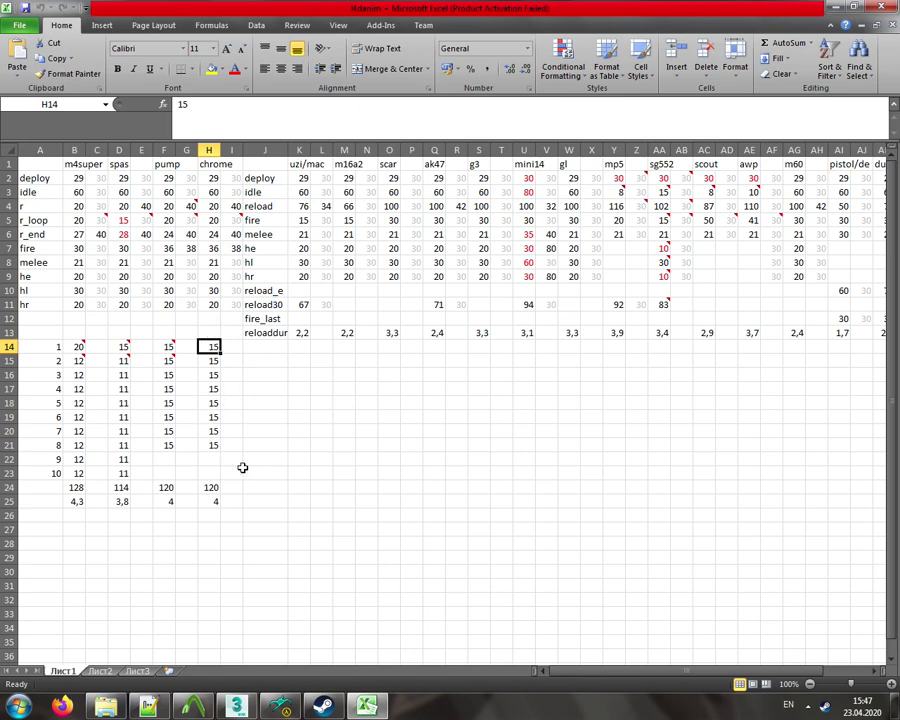
drag(213, 445, 176, 344)
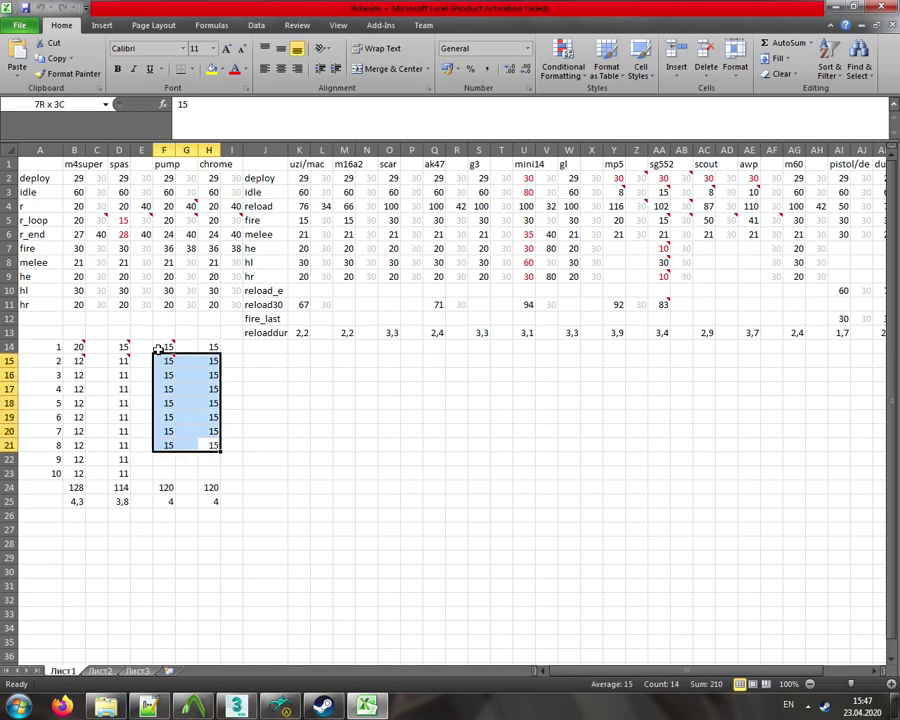
click(185, 332)
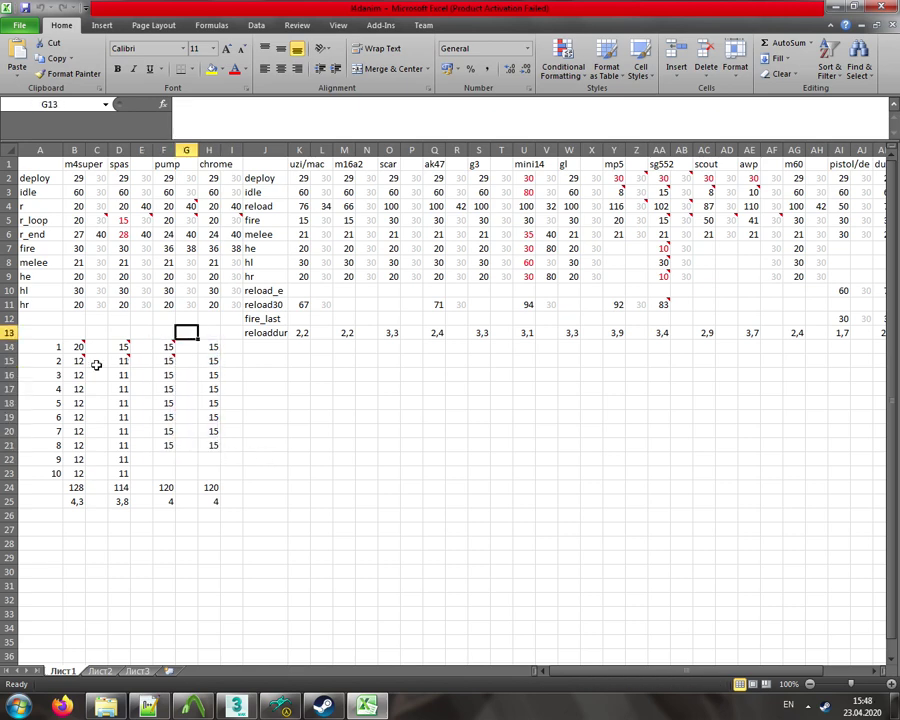
- Examine the m4super and spas columns, the spas reload duration formula, and the comments on the per-shell reload cells
mouse_move(74, 347)
click(77, 165)
drag(77, 165, 73, 472)
drag(118, 164, 135, 486)
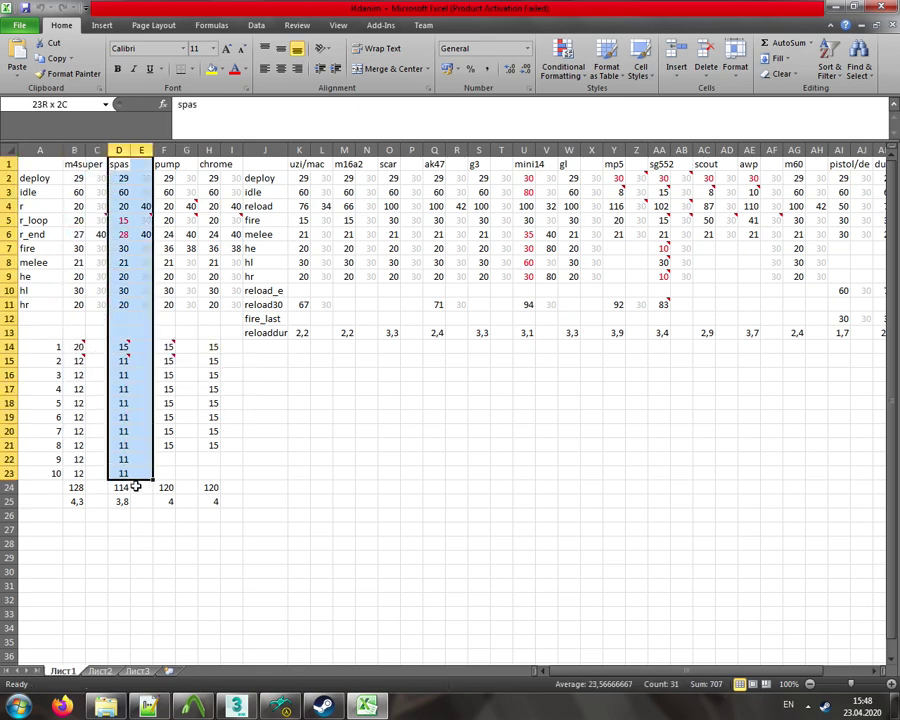
click(141, 347)
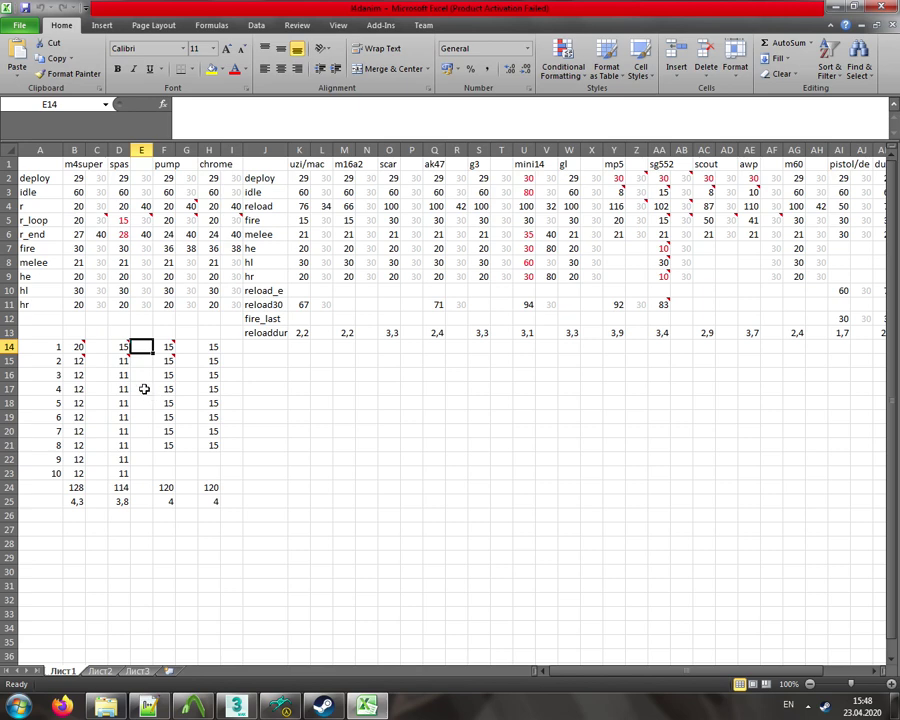
click(119, 501)
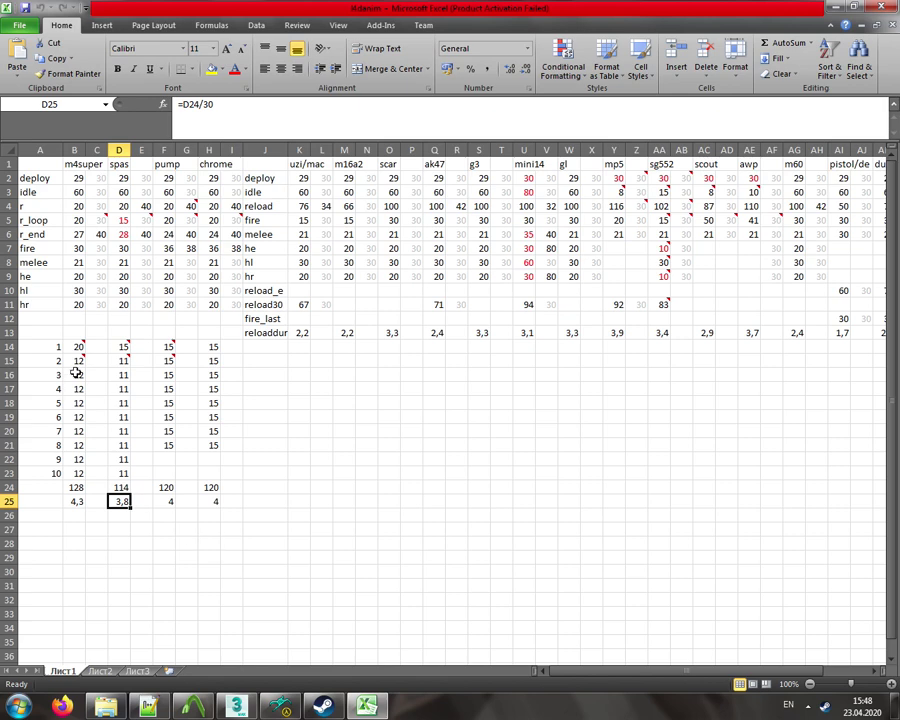
mouse_move(77, 361)
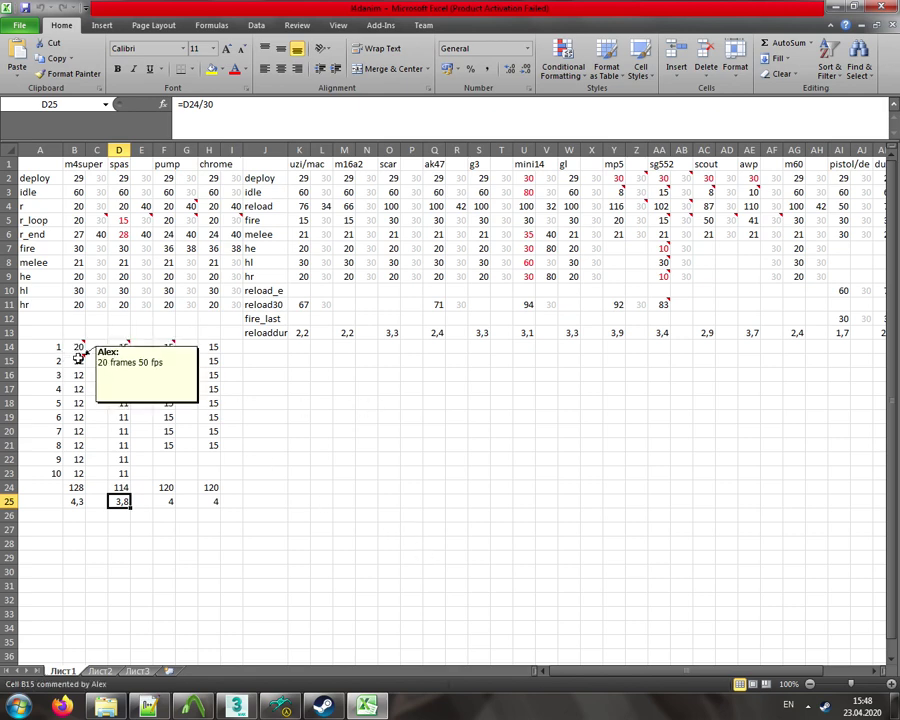
mouse_move(167, 347)
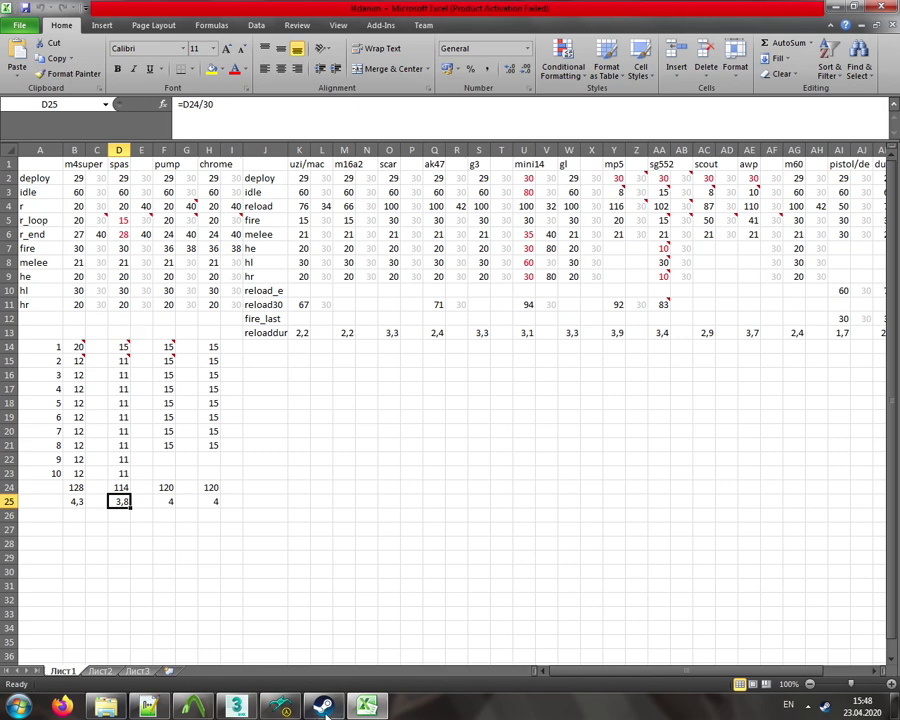
- Close the Steam guide window and switch to the model viewer, showing the sequence settings of v_autoshotgun.mdl
click(278, 707)
click(278, 707)
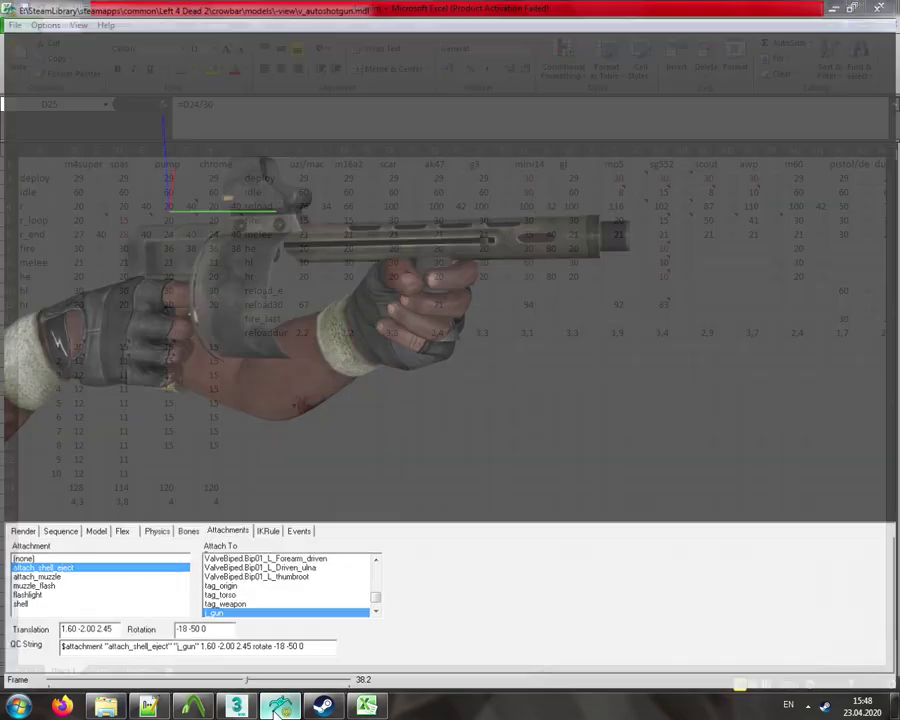
click(322, 707)
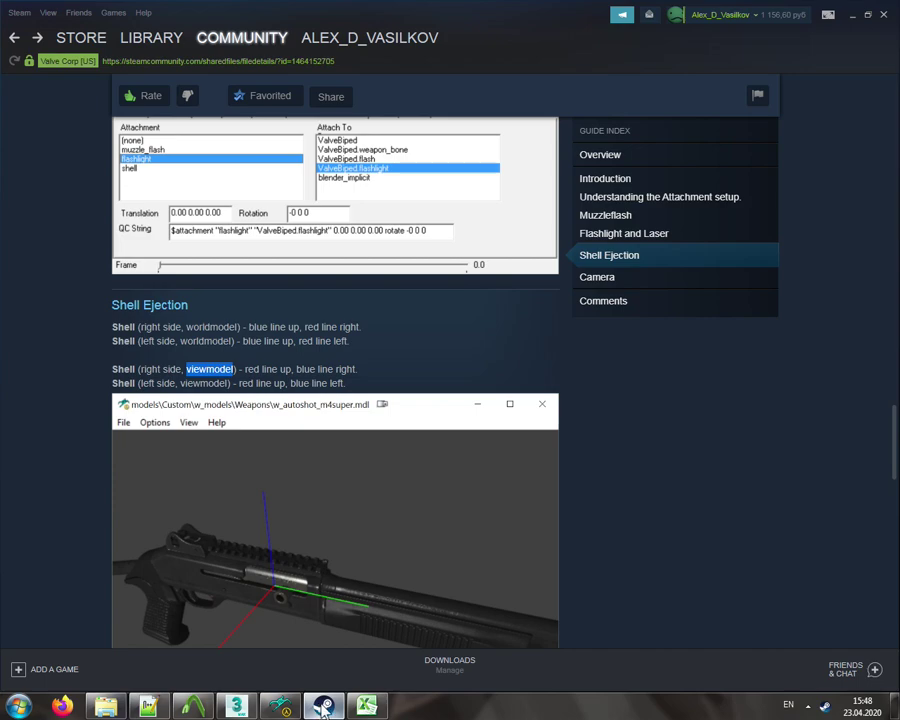
click(884, 14)
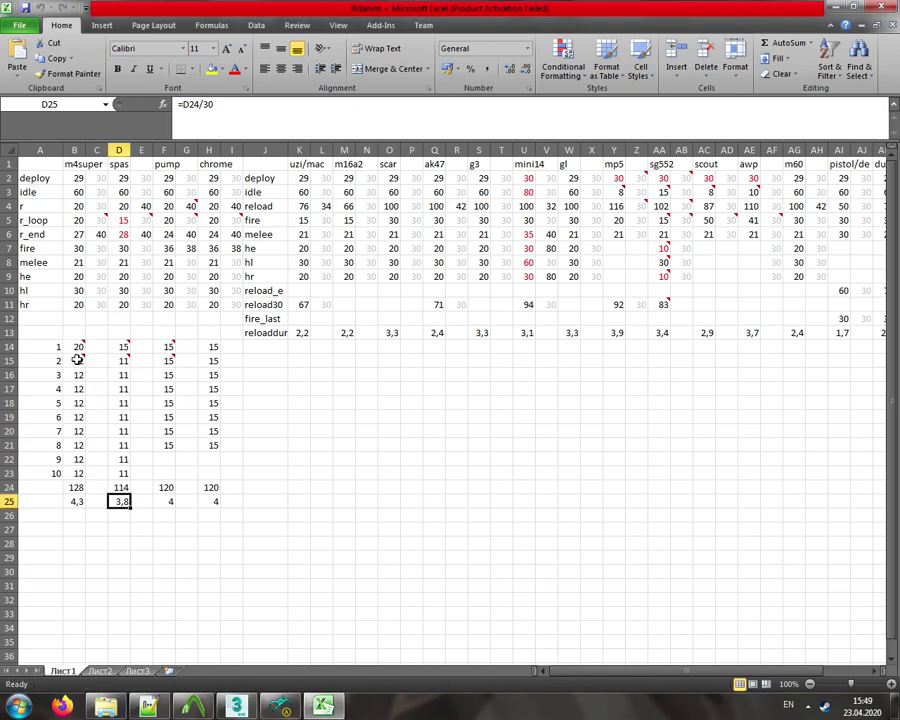
click(283, 708)
click(56, 533)
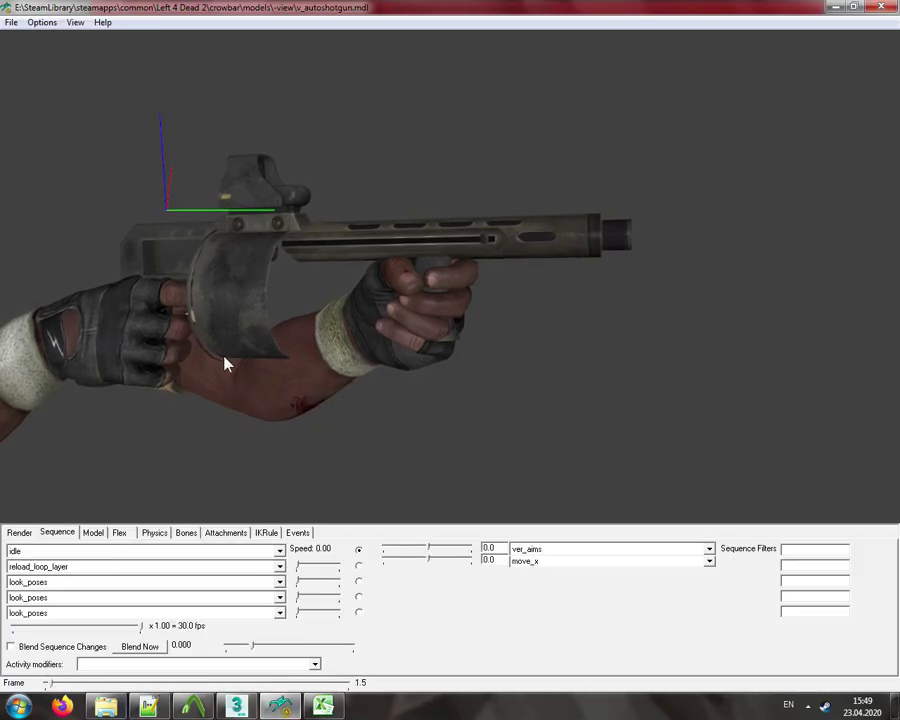
- Switch the shotgun preview to Viewmodel Mode and set its FOV to 90
click(40, 22)
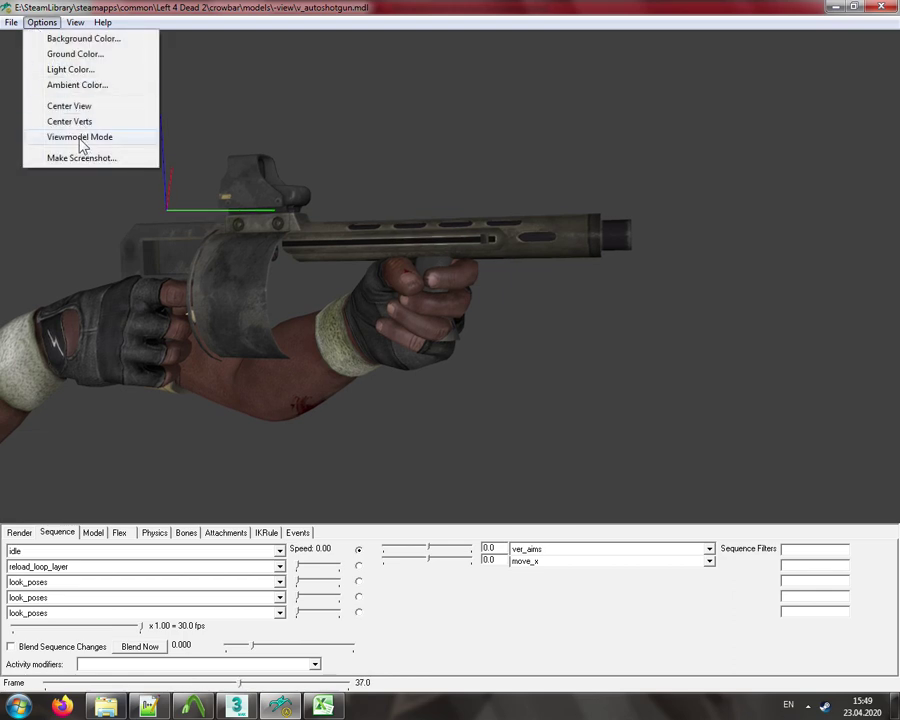
click(82, 137)
click(19, 532)
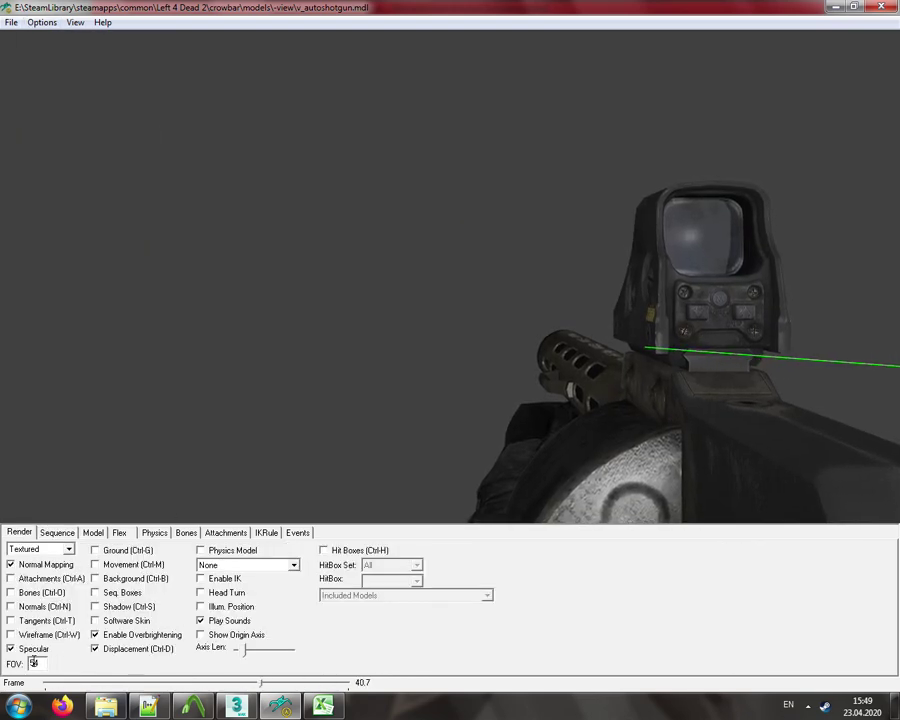
text(90)
key(Return)
- Select the deploy sequence, stop its playback, and scrub through its frames from first to last
click(57, 532)
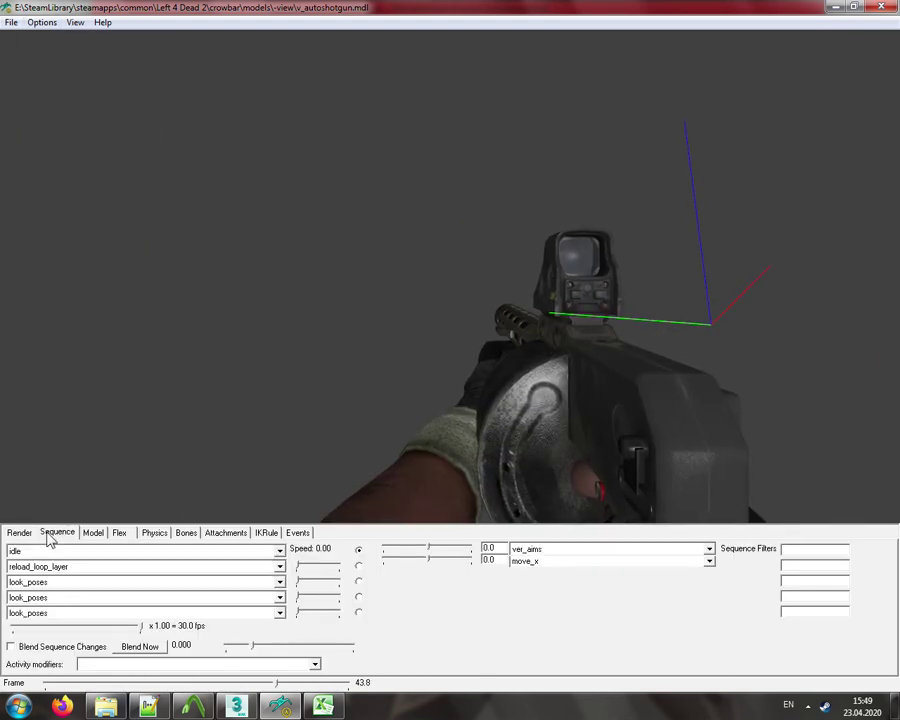
click(64, 551)
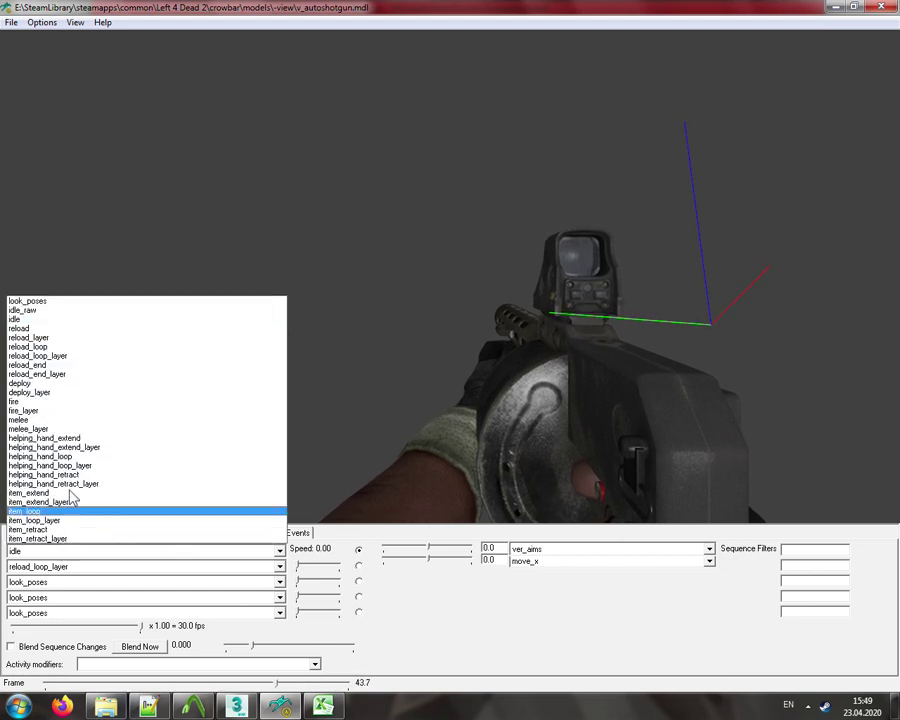
click(72, 388)
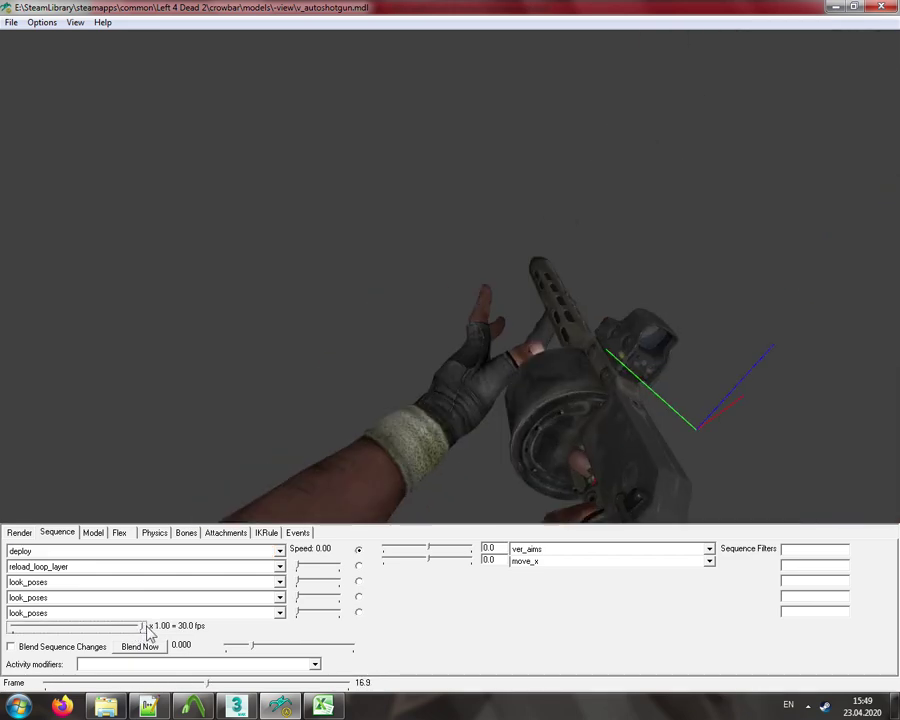
drag(170, 683, 356, 693)
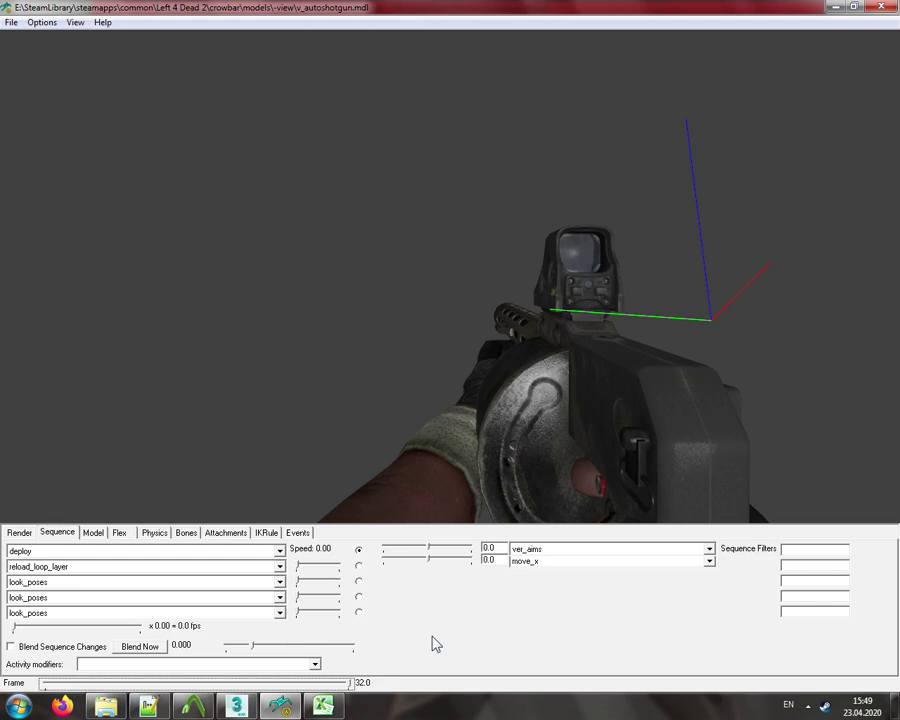
drag(350, 683, 43, 684)
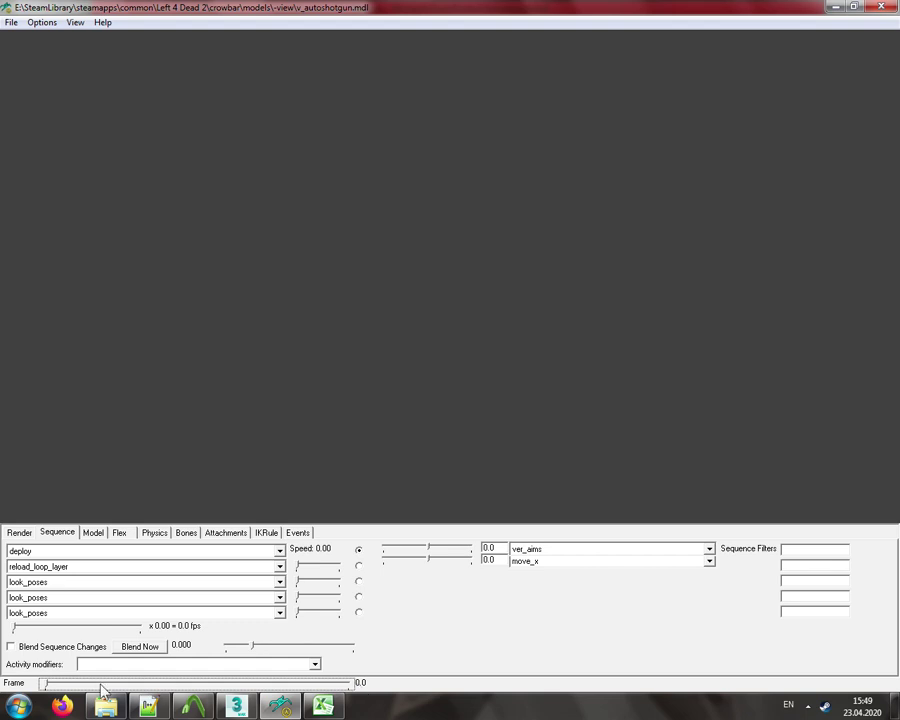
drag(44, 684, 367, 693)
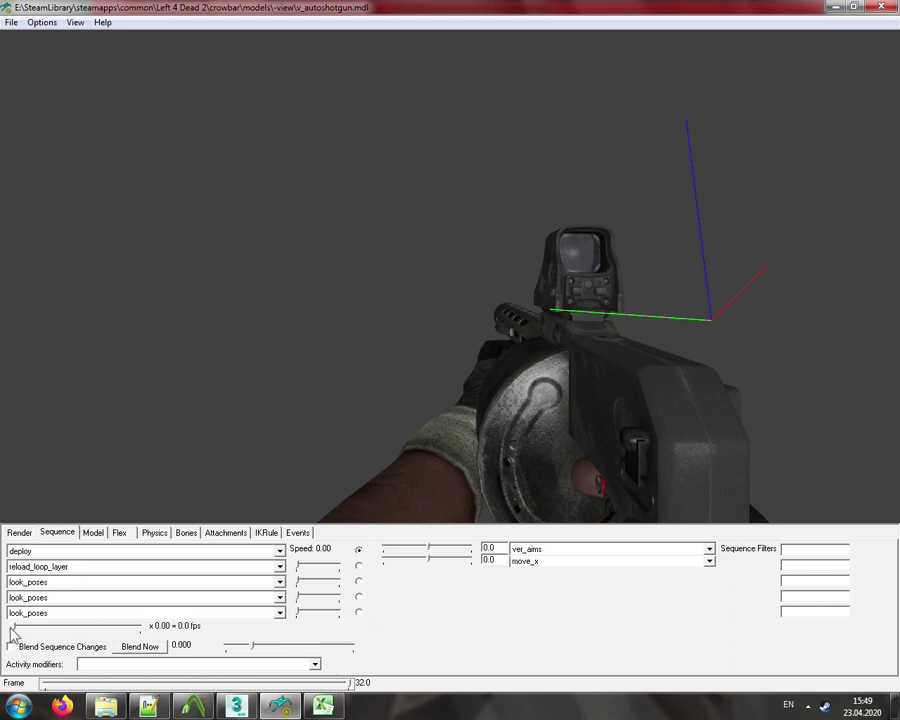
mouse_move(13, 626)
mouse_down()
mouse_move(175, 636)
mouse_move(7, 630)
mouse_up()
click(19, 706)
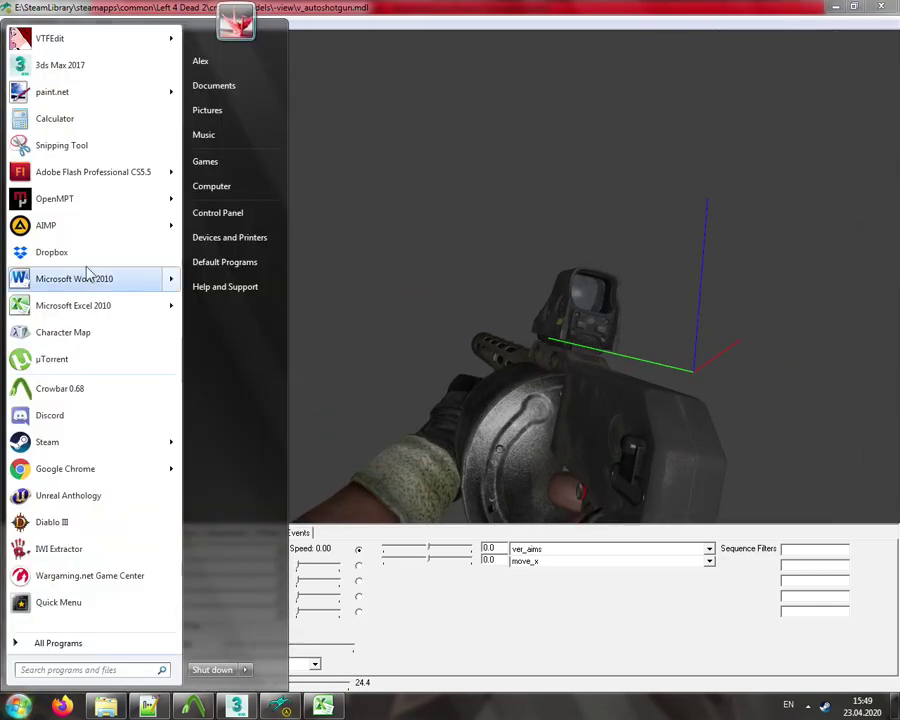
click(84, 120)
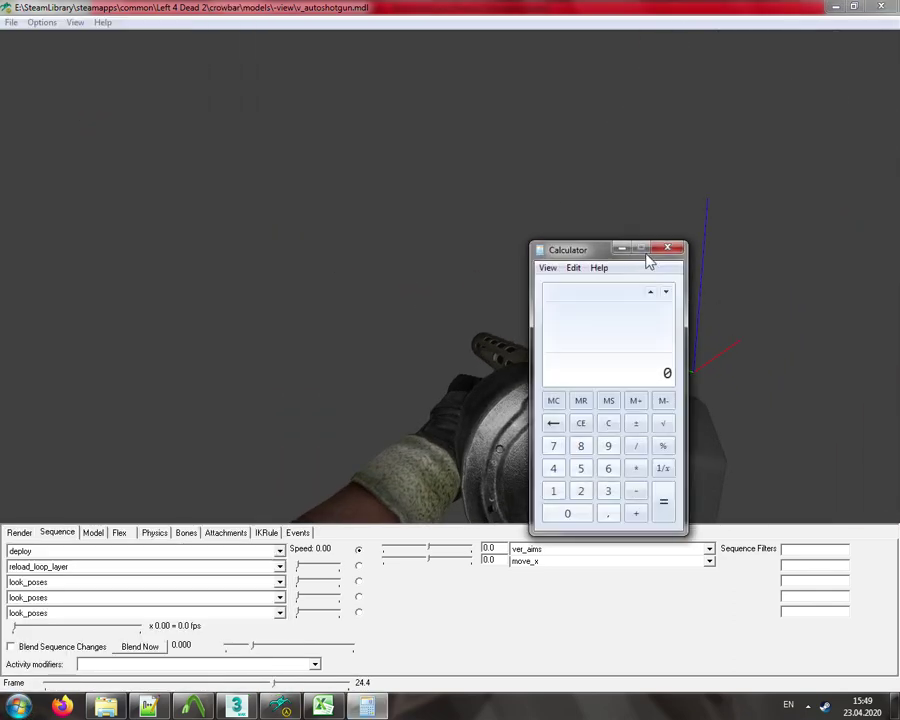
click(672, 250)
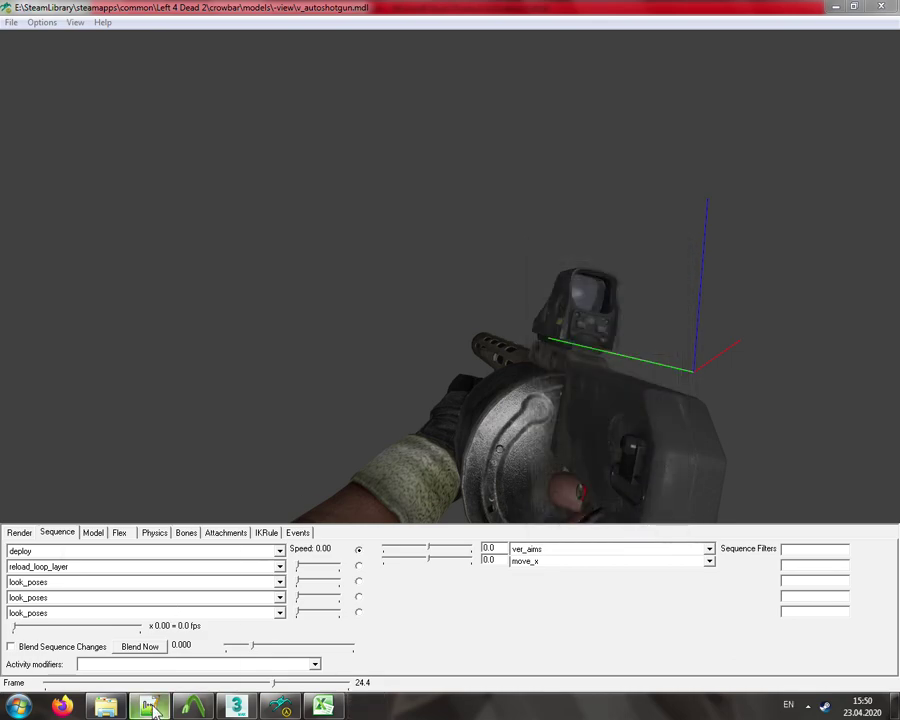
- Switch to Notepad++ and locate the deploy and deploy_layer sequences in _mw2striker_eotech.qc
click(150, 707)
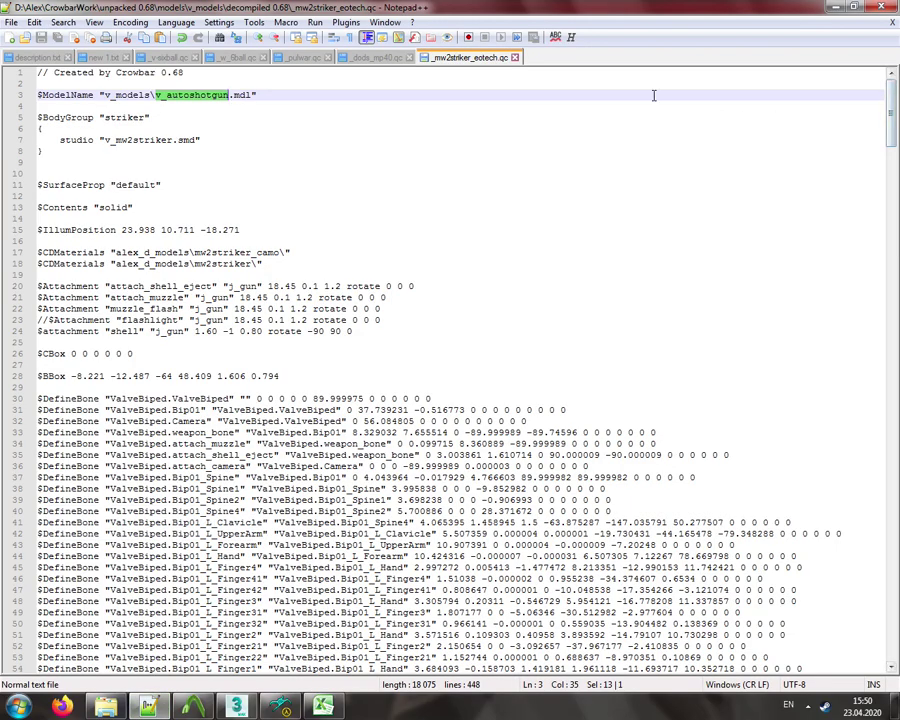
click(872, 96)
drag(889, 99, 866, 328)
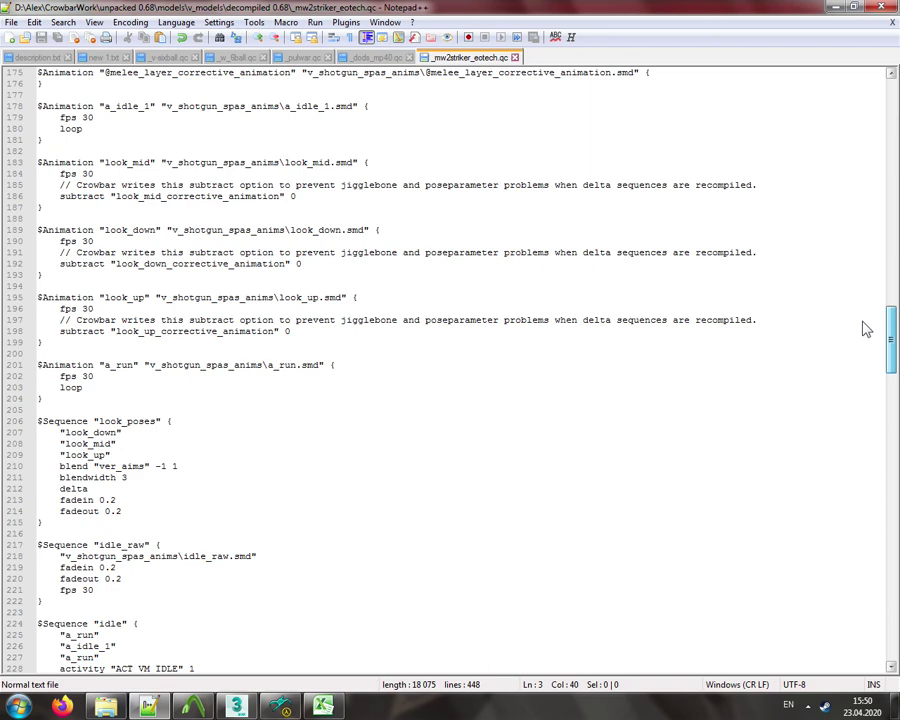
drag(866, 328, 856, 423)
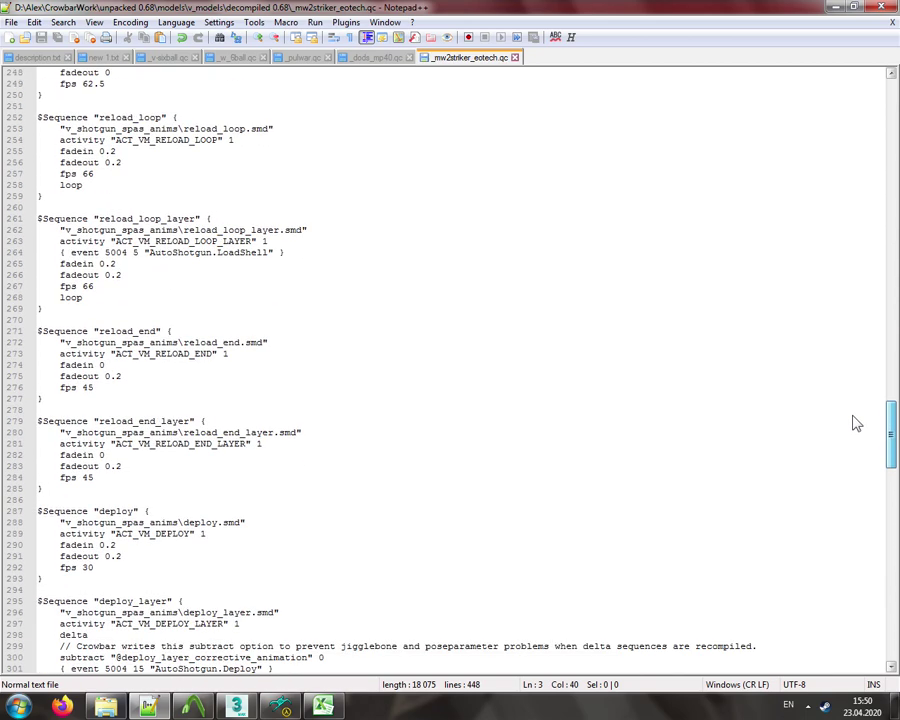
scroll(846, 432, down, 7)
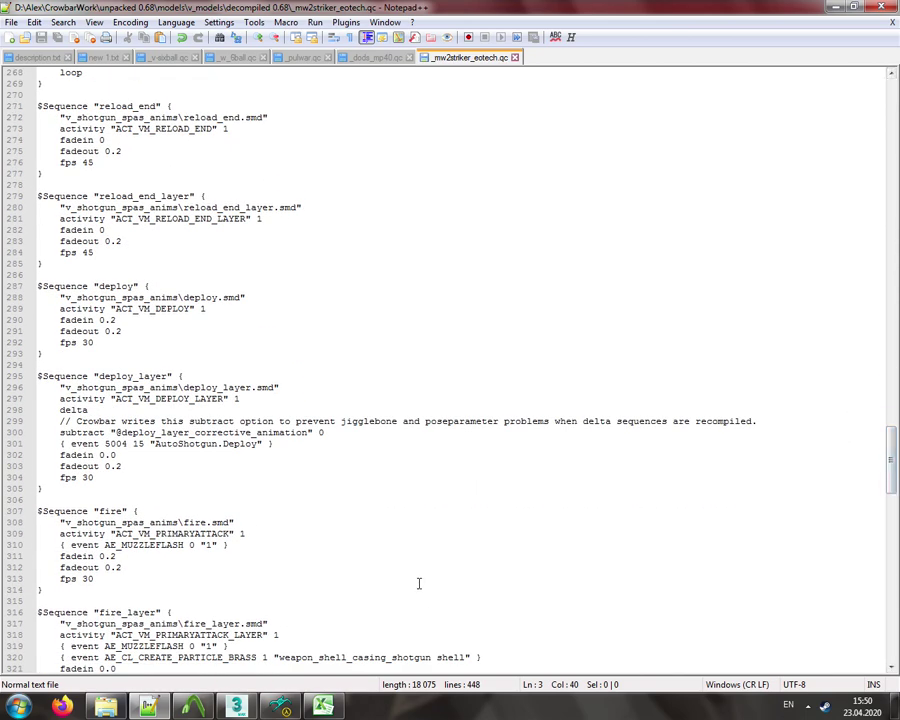
mouse_move(322, 706)
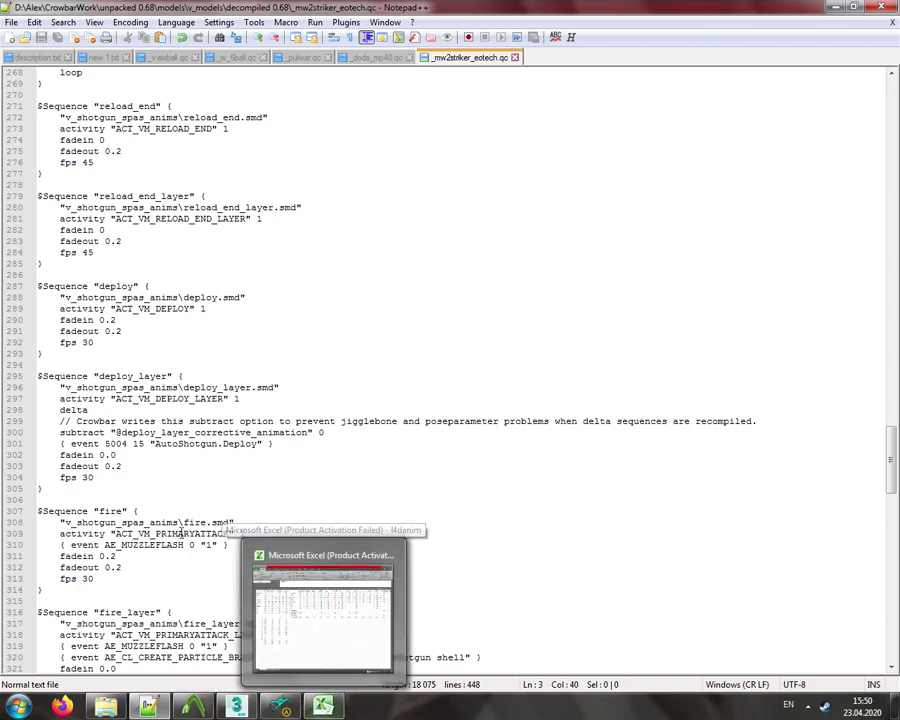
- Move the deploy sequence to its last frame in the model viewer, and divide 32 by the result of 29 / 30 in Calculator
click(281, 706)
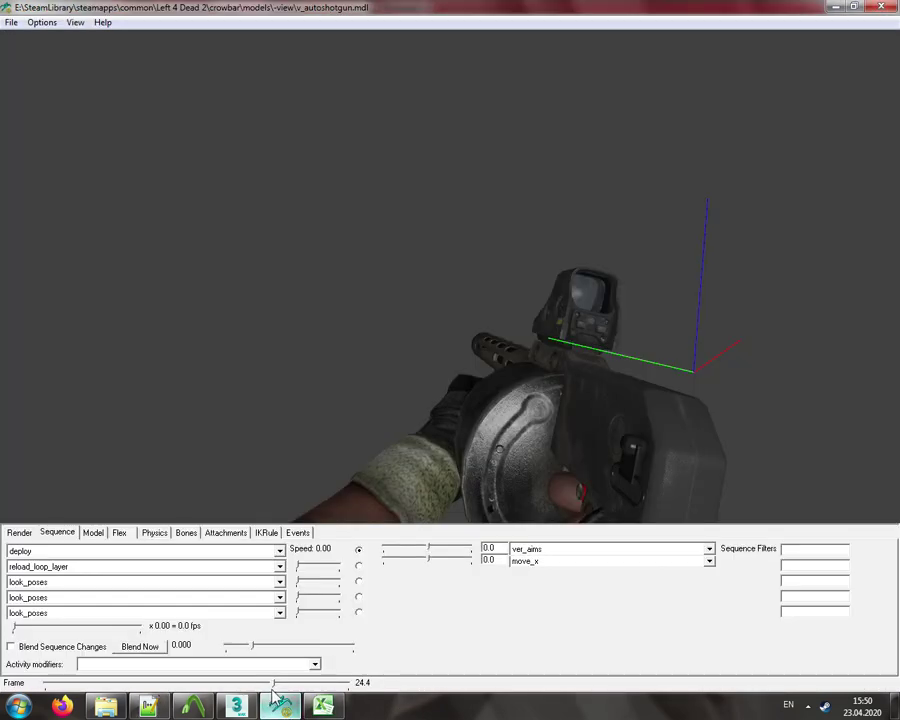
drag(275, 683, 368, 690)
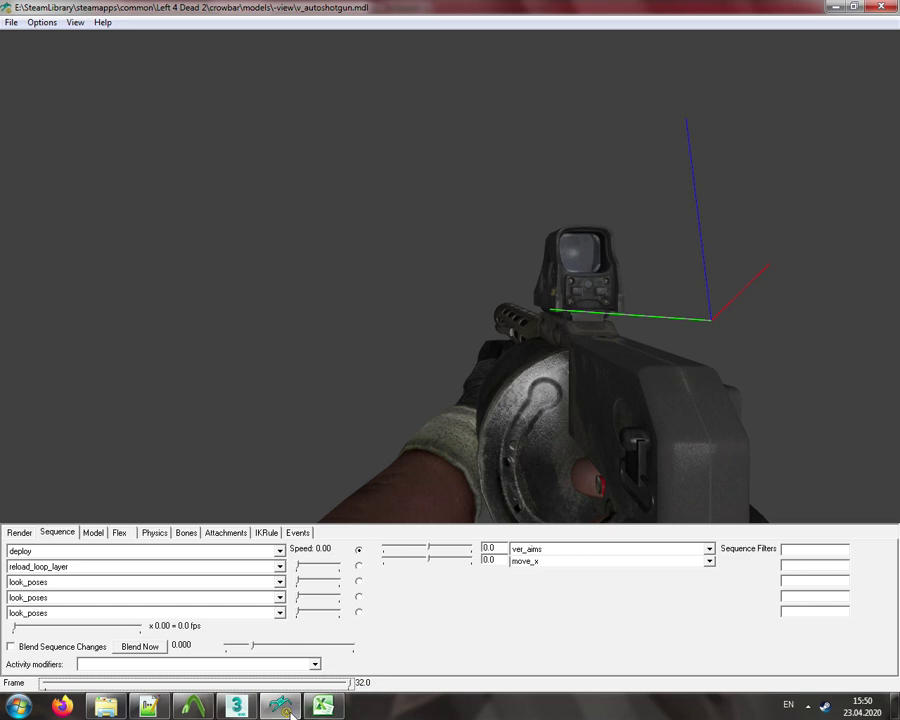
click(18, 706)
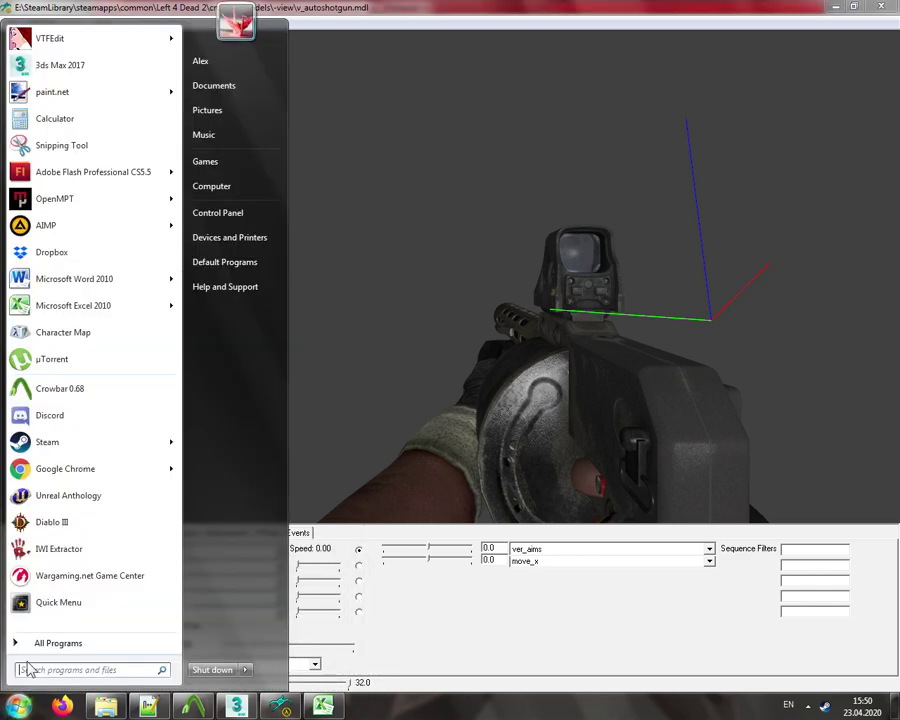
click(55, 118)
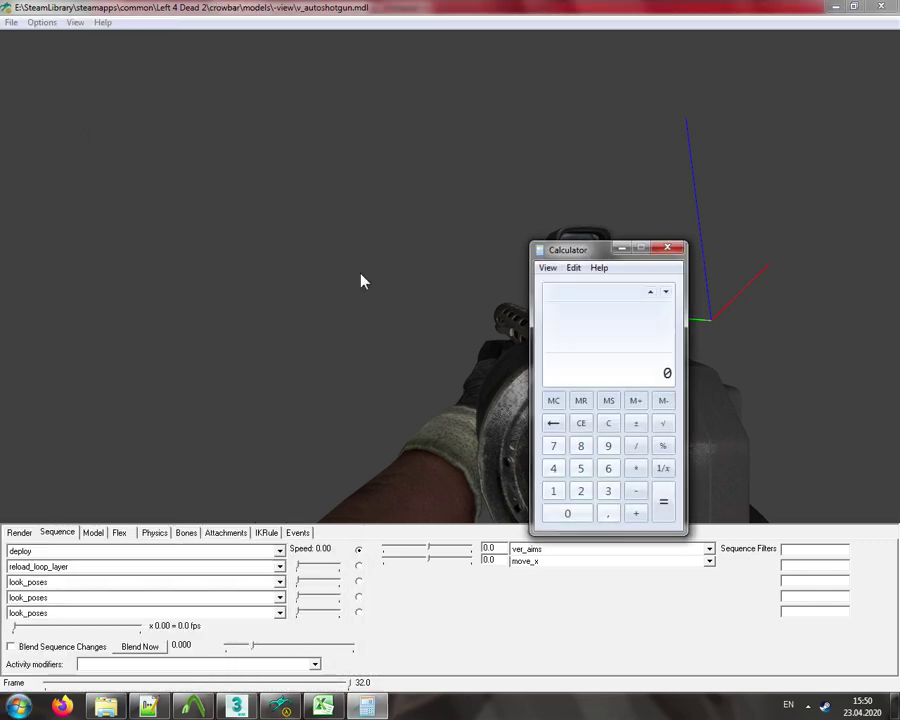
text(29 / 30)
key(Return)
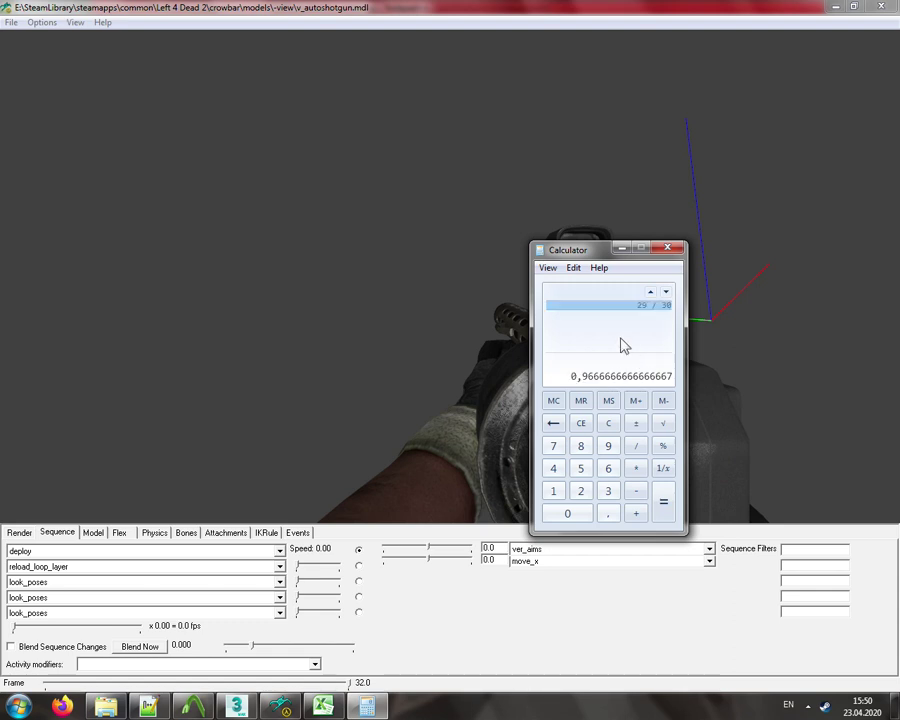
text(32 /)
click(635, 306)
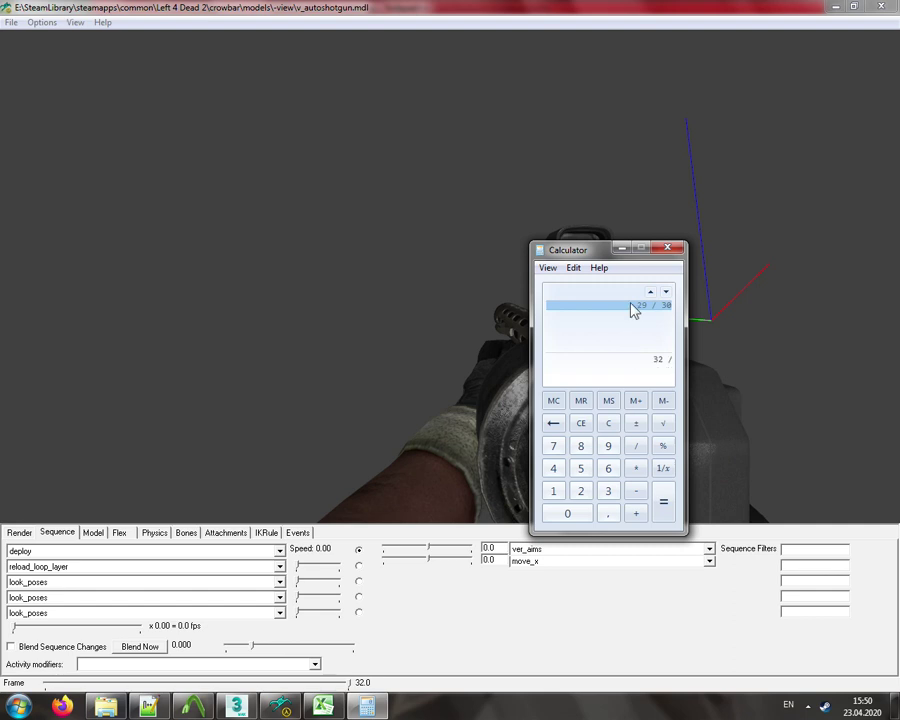
key(Return)
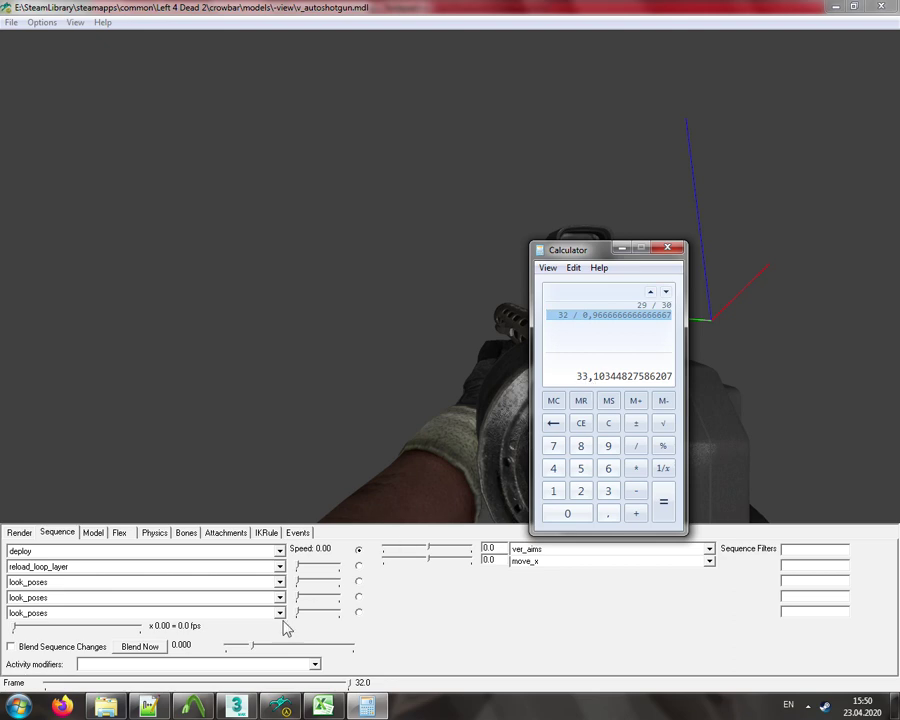
- Set fps to 33 in both the deploy_layer and deploy sequences of the QC file in Notepad++
click(148, 707)
drag(87, 478, 95, 479)
text(33)
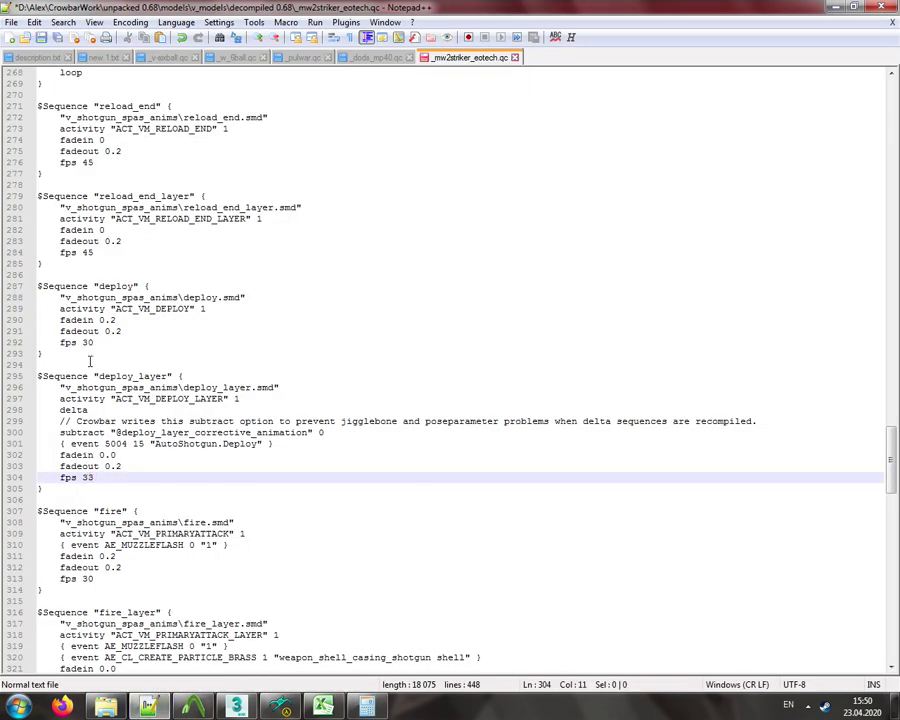
click(106, 343)
key(BackSpace)
text(3)
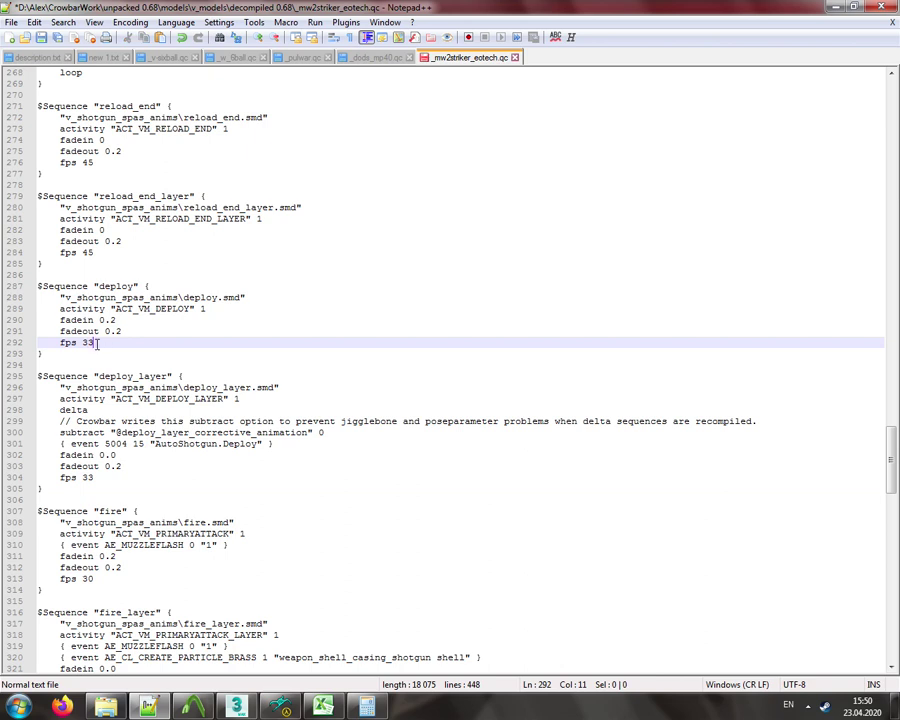
double_click(118, 287)
double_click(145, 376)
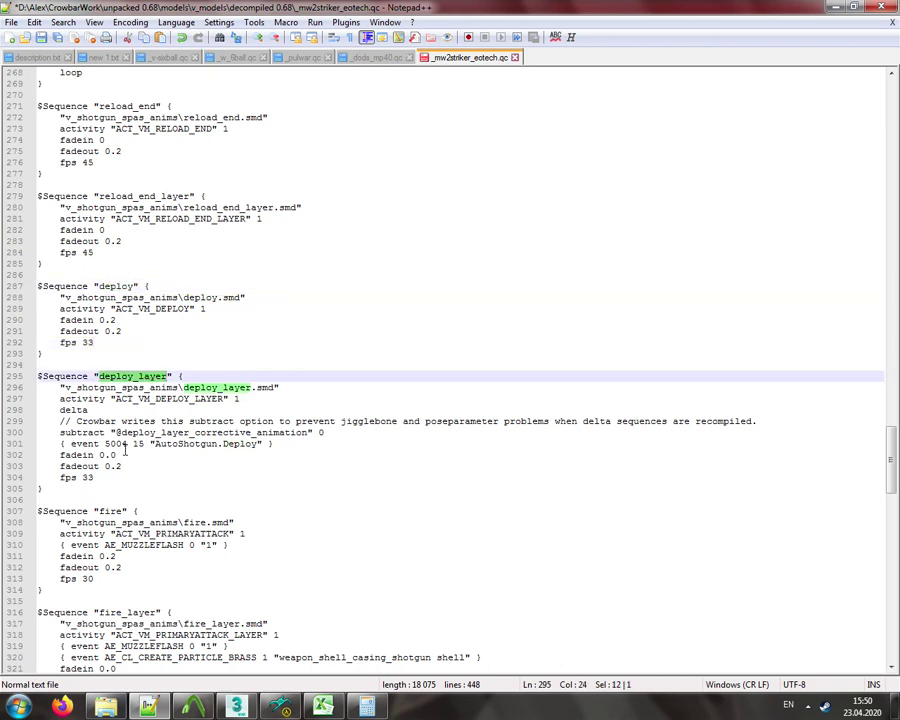
- Set the frame number of the AutoShotgun.Deploy sound event in deploy_layer to 1
double_click(126, 443)
mouse_move(66, 443)
mouse_down()
mouse_move(274, 444)
mouse_move(62, 444)
mouse_up()
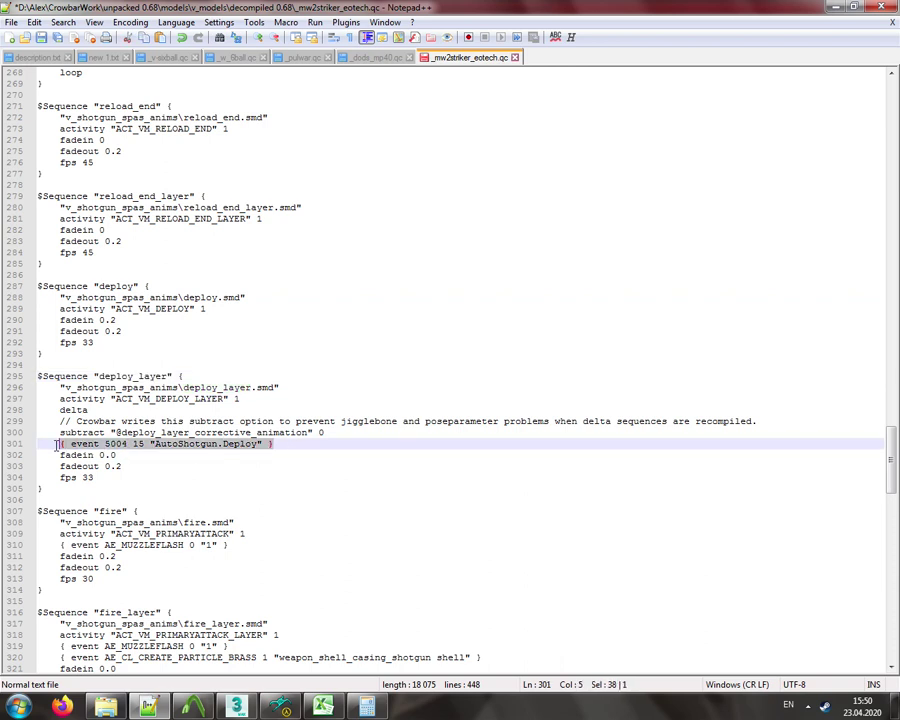
click(138, 444)
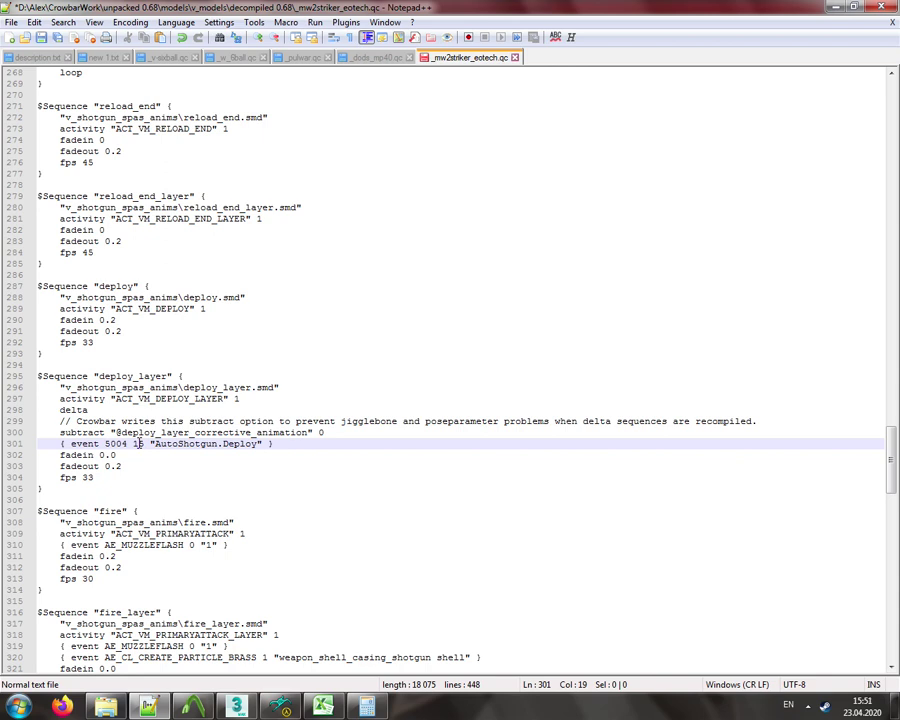
key(Delete)
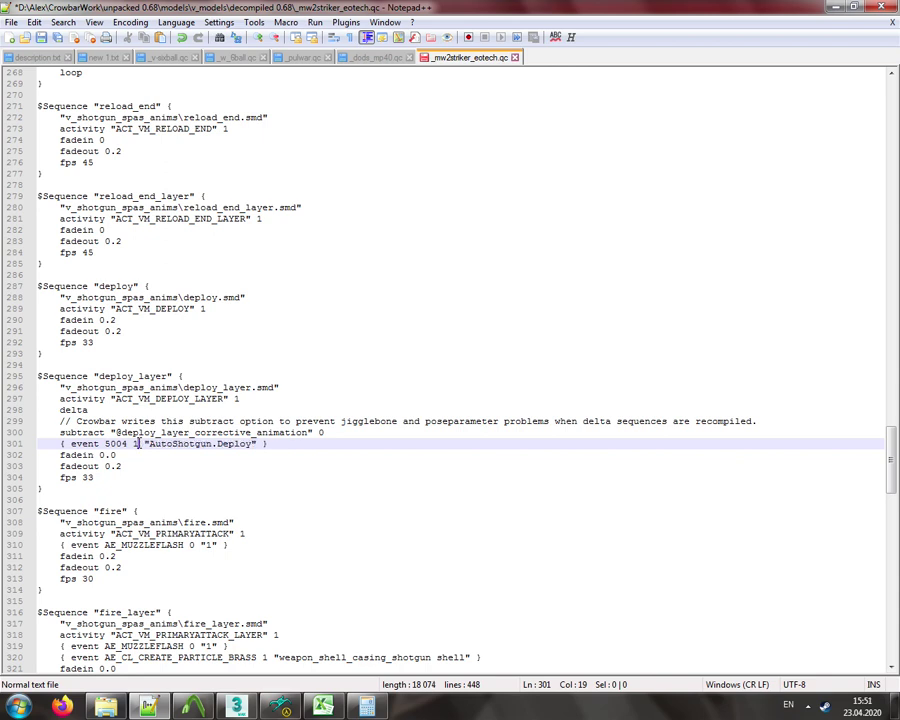
double_click(134, 443)
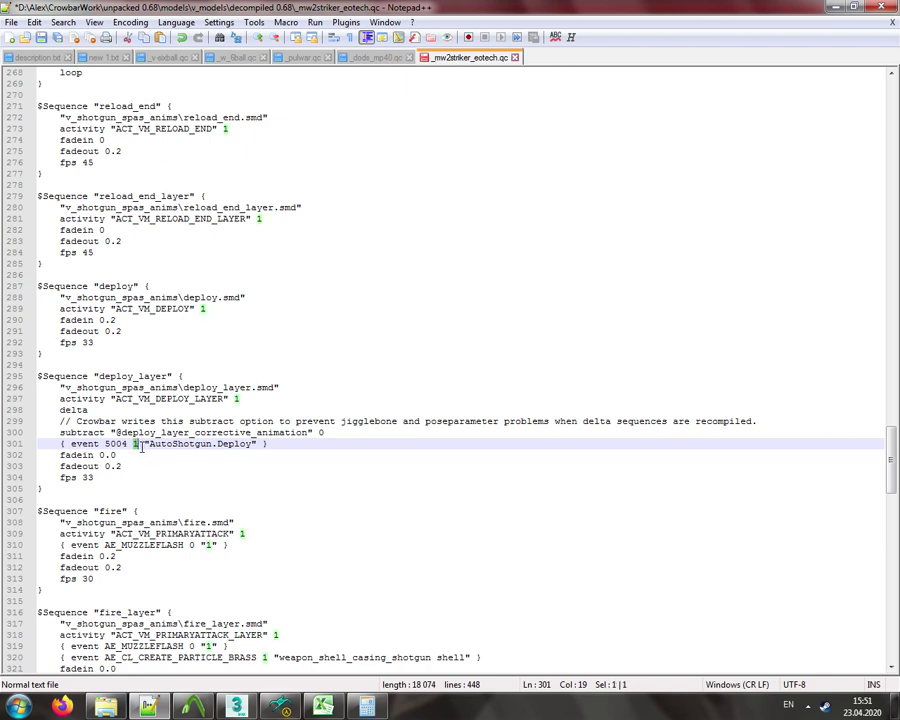
- Examine the frame numbers of the AE_MUZZLEFLASH and AE_CL_CREATE_PARTICLE_BRASS events in the fire_layer sequence
double_click(192, 646)
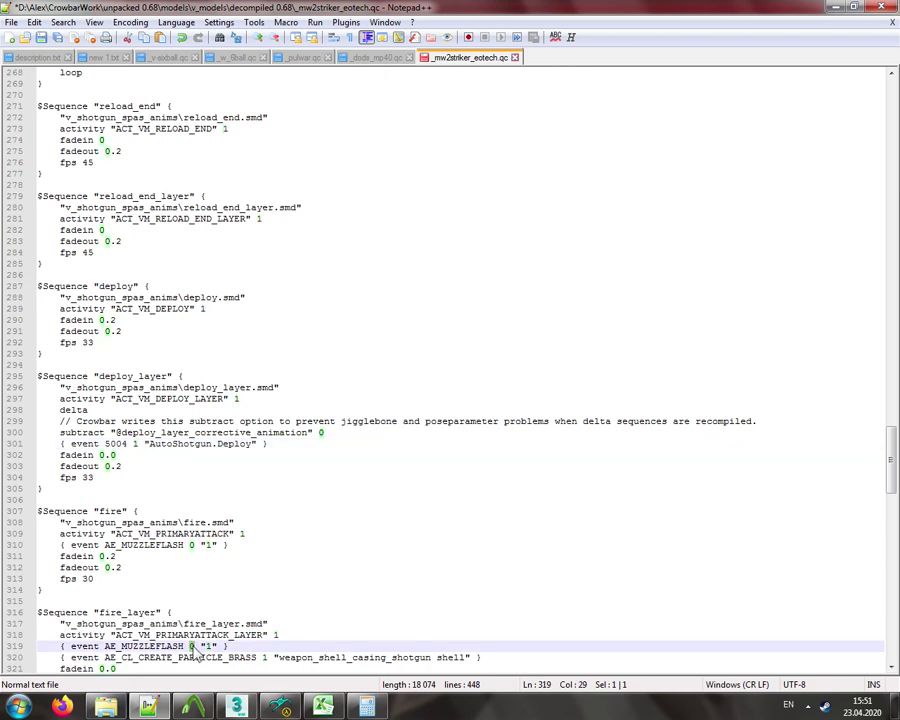
double_click(265, 658)
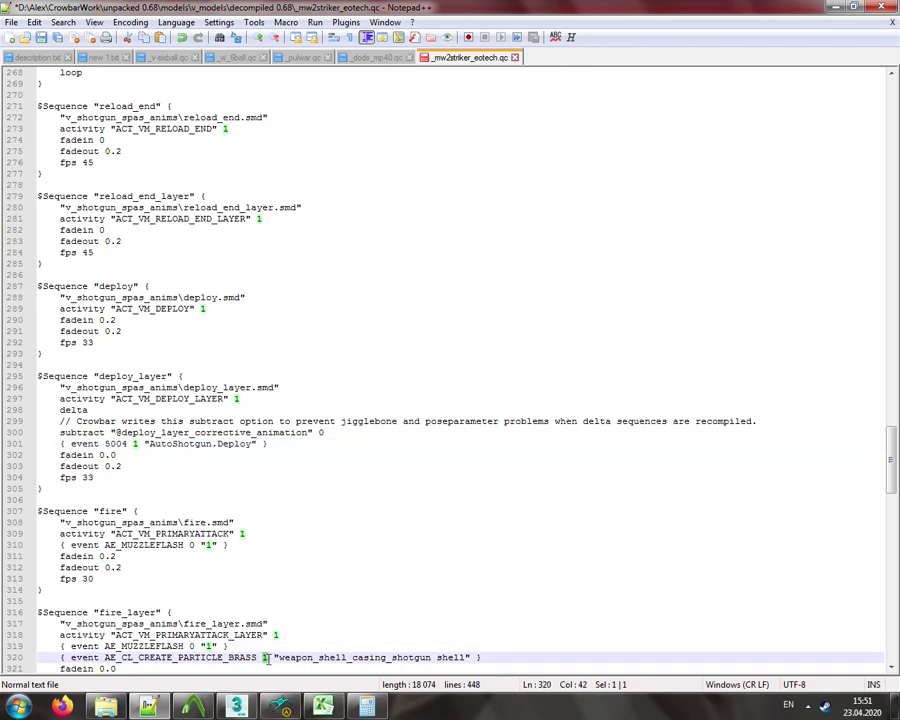
double_click(192, 646)
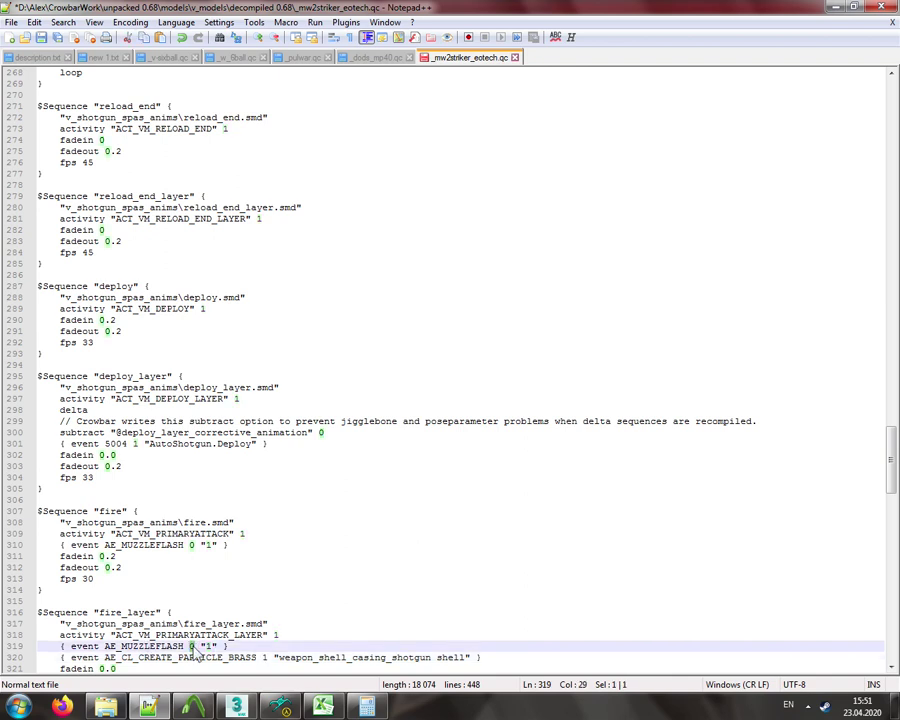
double_click(265, 658)
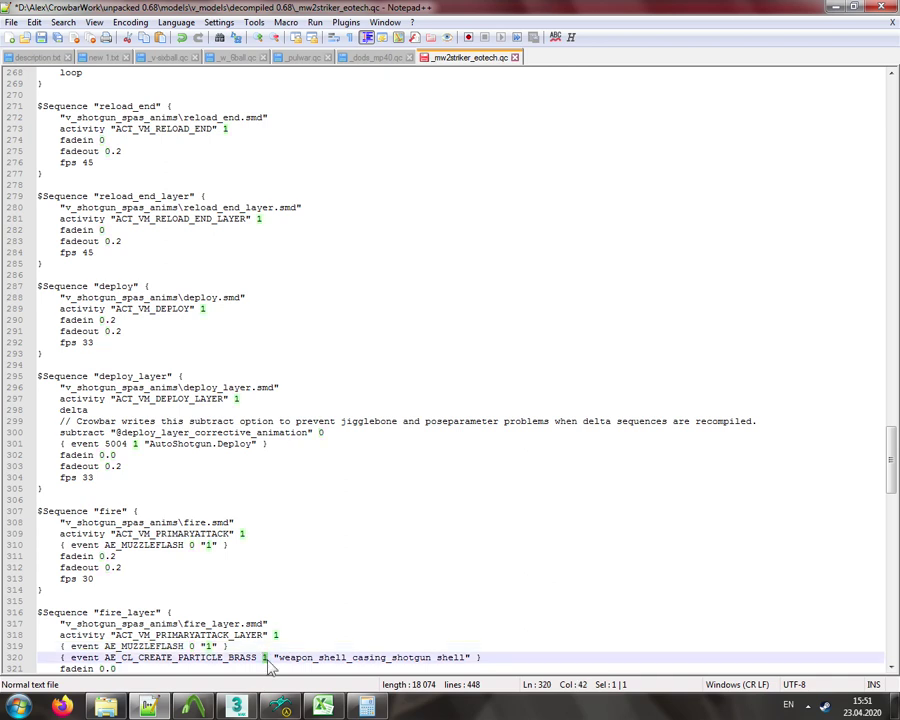
double_click(192, 646)
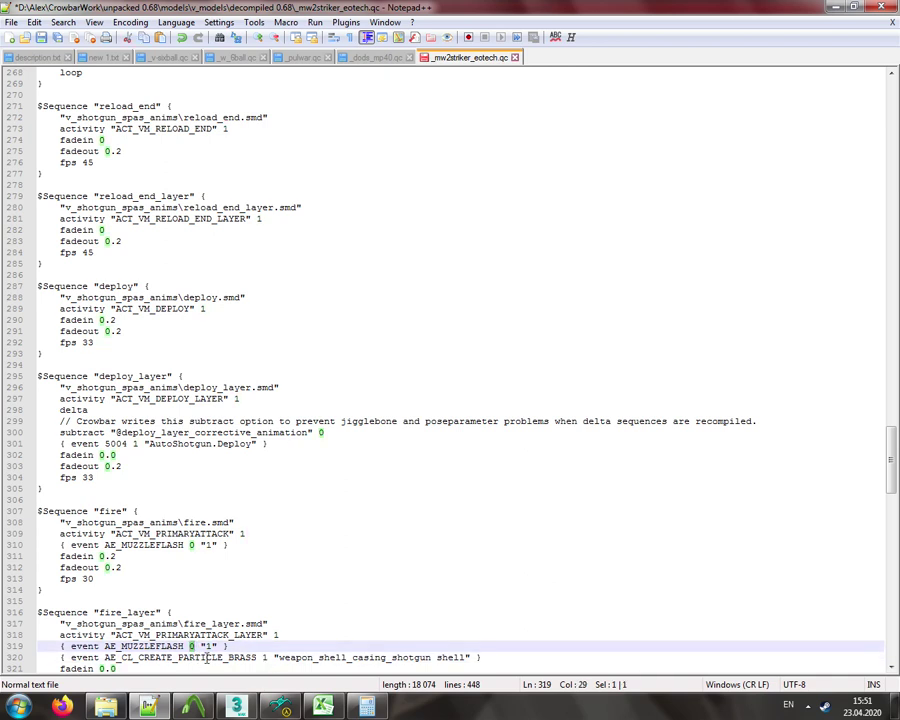
- Check the brass event frame in fire_layer and the sound event frame and fps of the deploy sequences, and save the QC file
scroll(292, 635, down, 3)
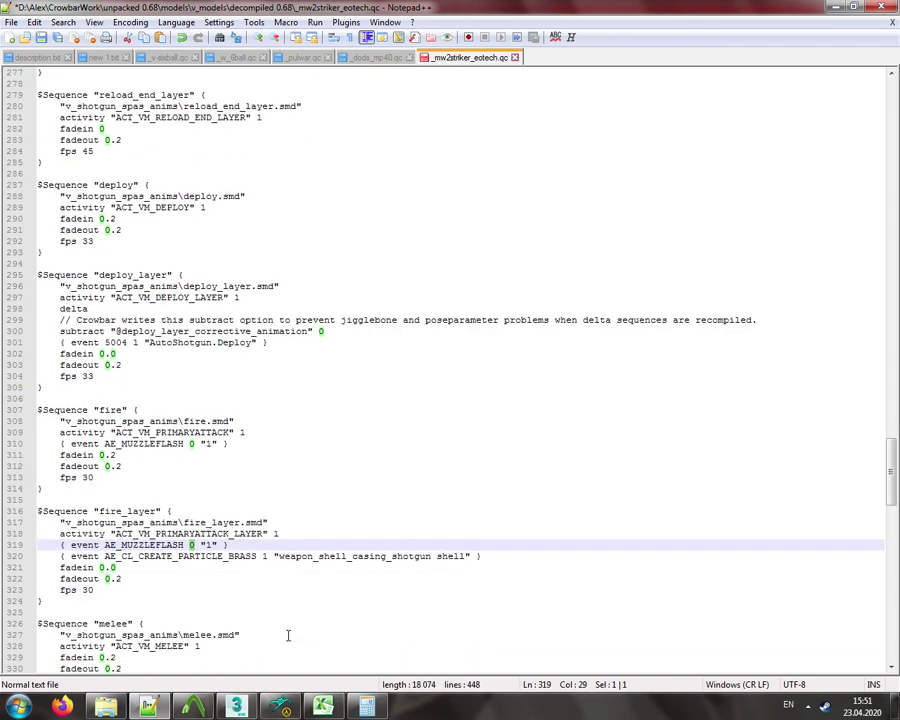
double_click(265, 556)
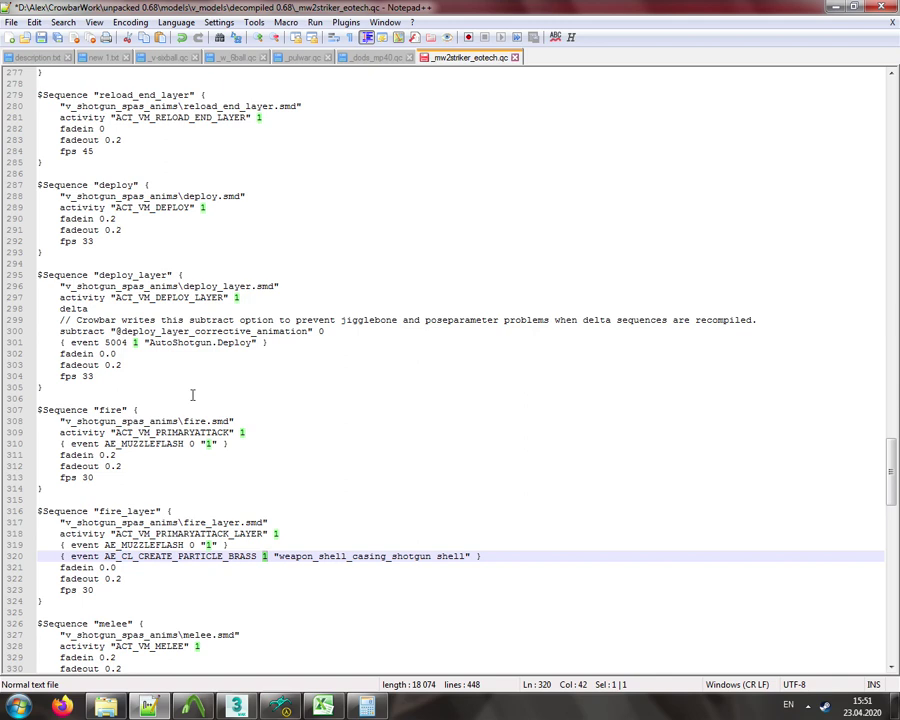
click(165, 342)
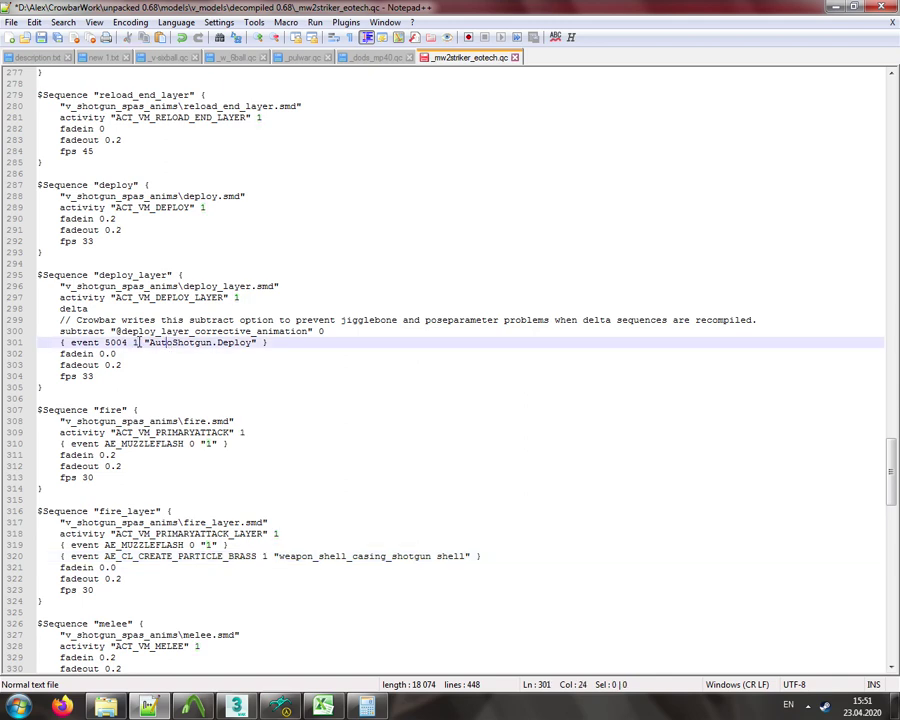
double_click(137, 342)
click(178, 342)
click(83, 241)
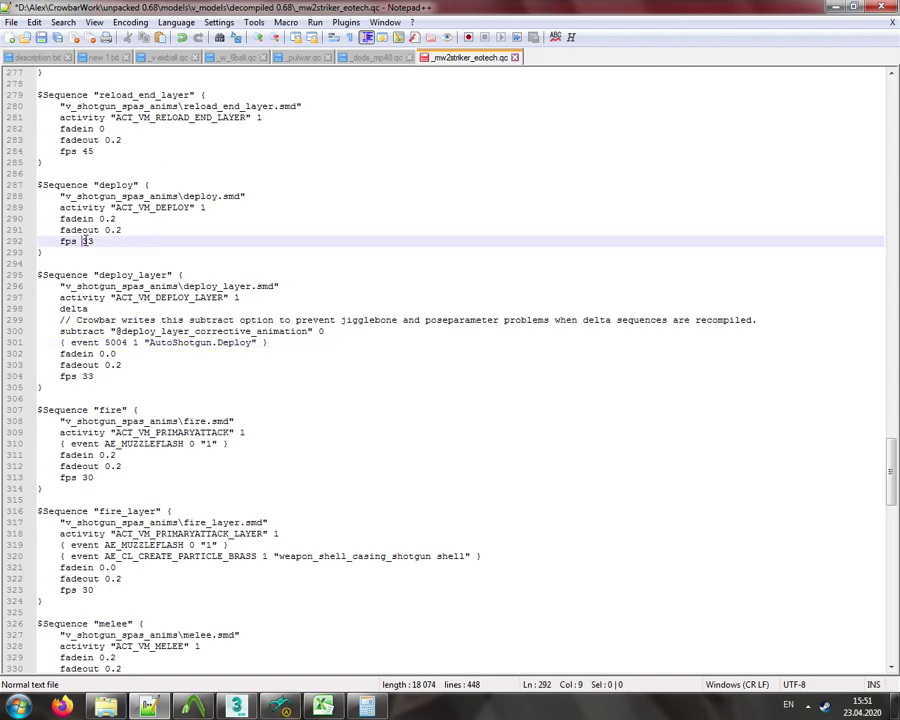
double_click(87, 241)
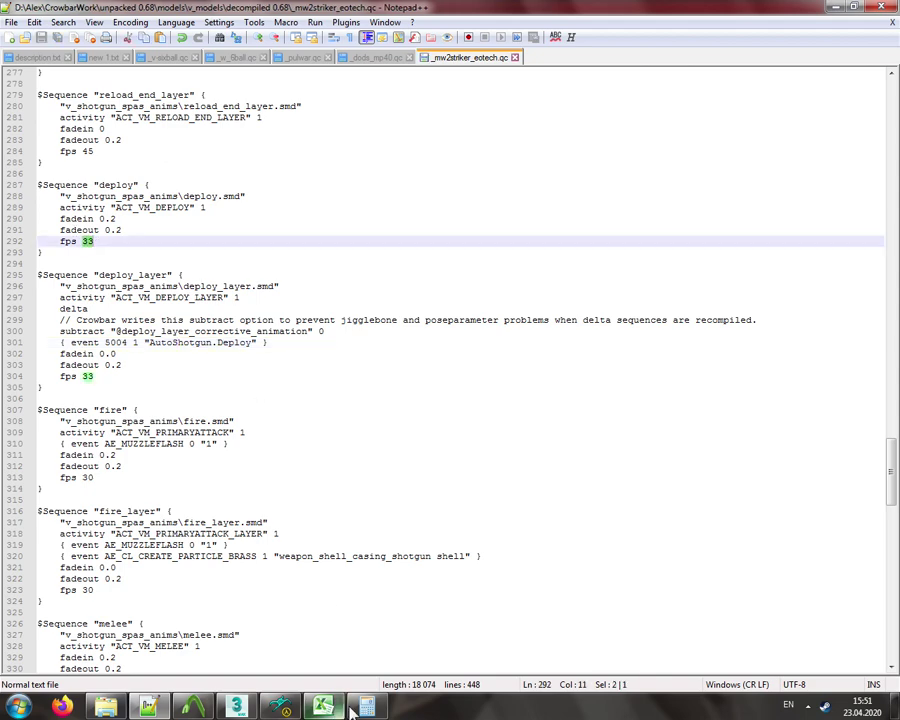
- Switch to the model viewer, load the fire sequence, scrub through its frames, and preview it at full speed
click(282, 707)
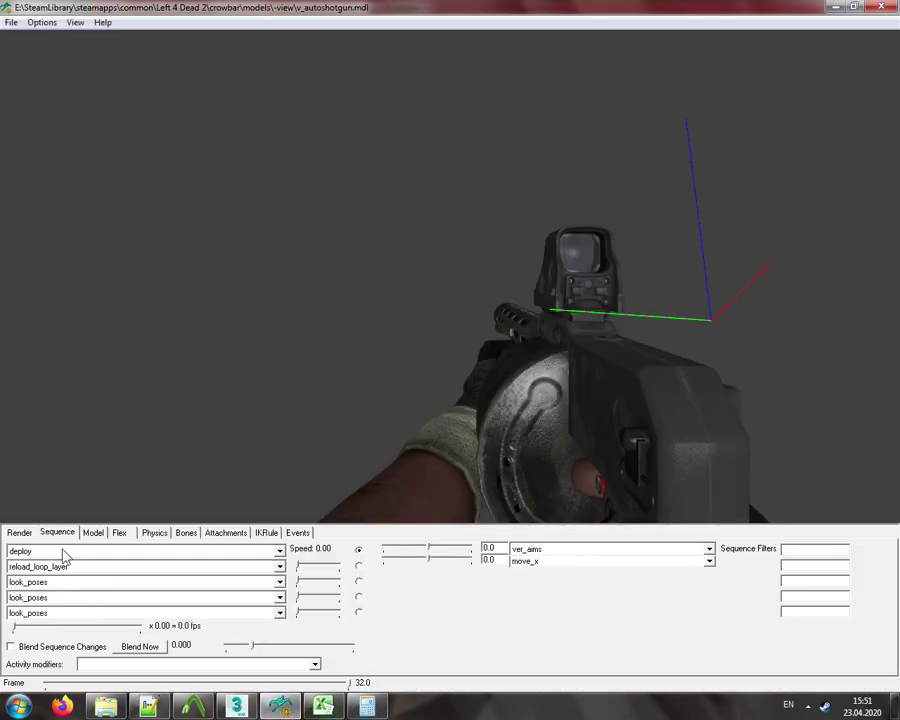
click(63, 553)
click(73, 409)
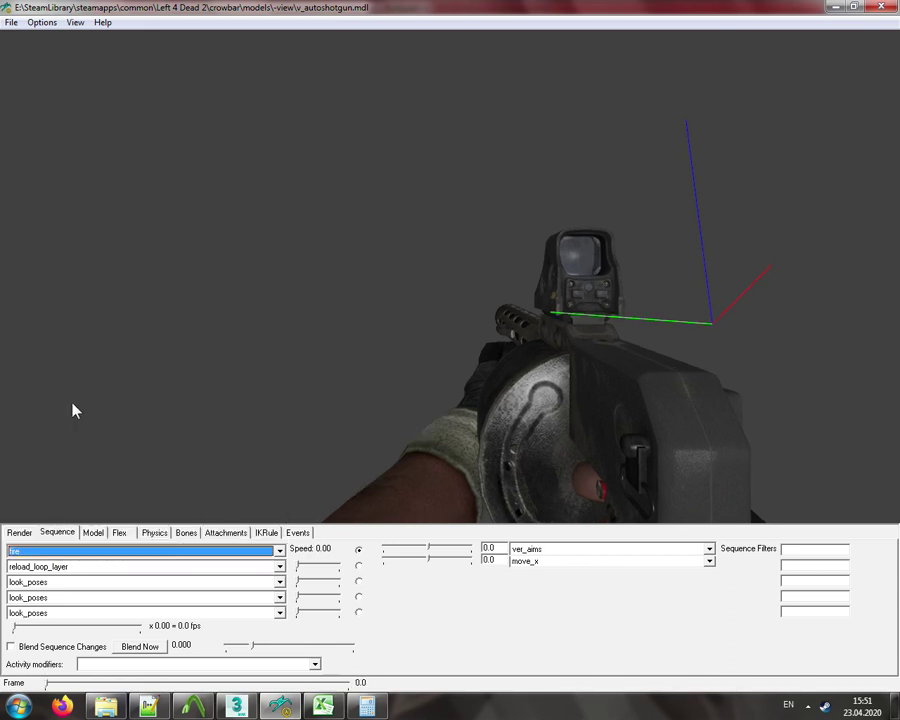
drag(45, 683, 280, 685)
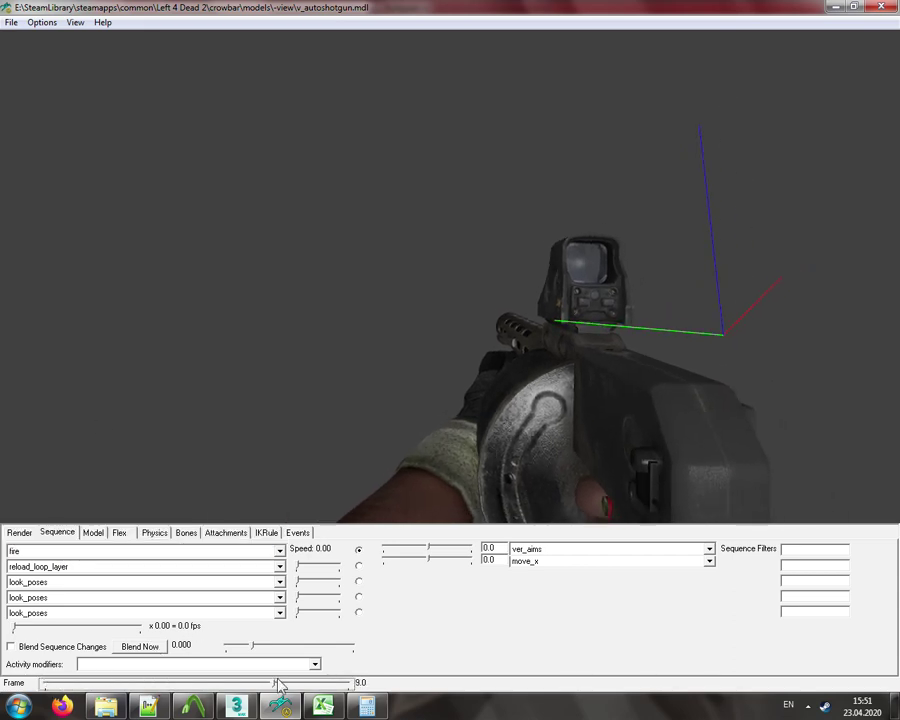
drag(14, 628, 222, 632)
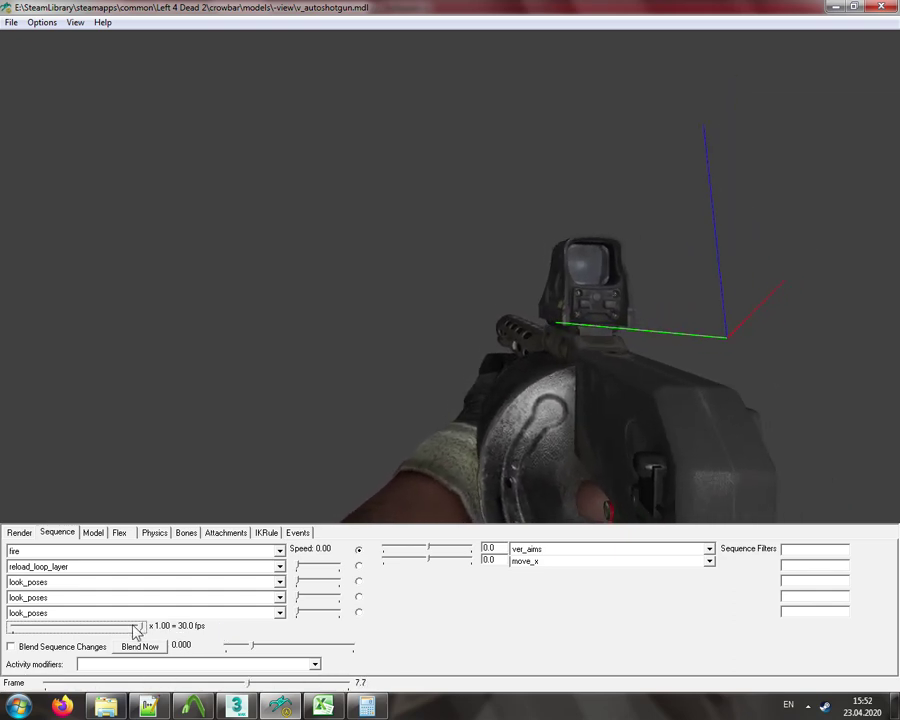
drag(139, 628, 12, 628)
- Load the reload sequence, preview it at full speed, and stop it on its last frame
click(40, 551)
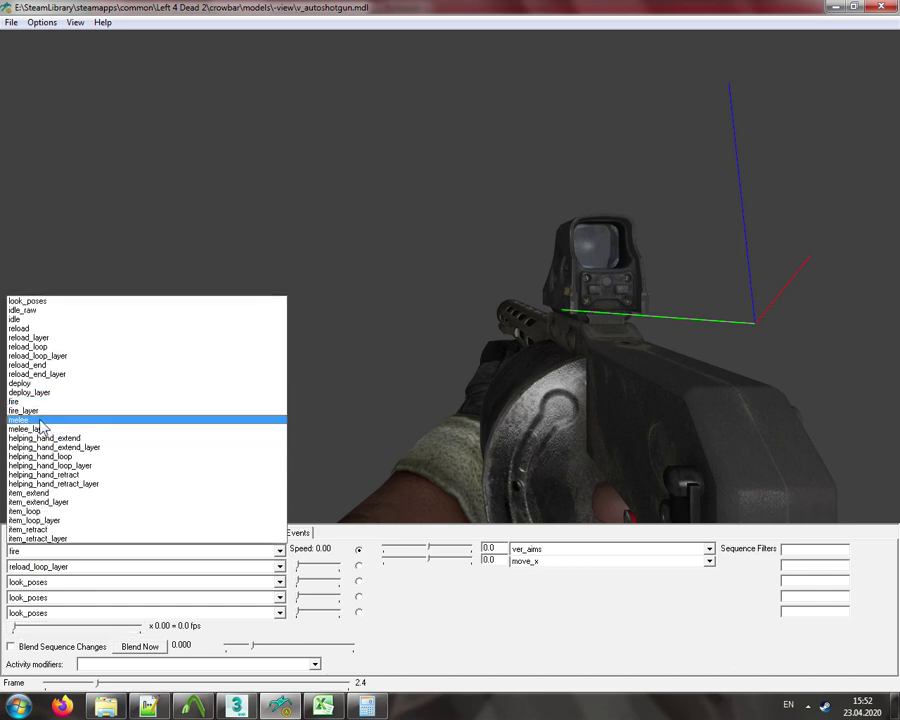
click(50, 328)
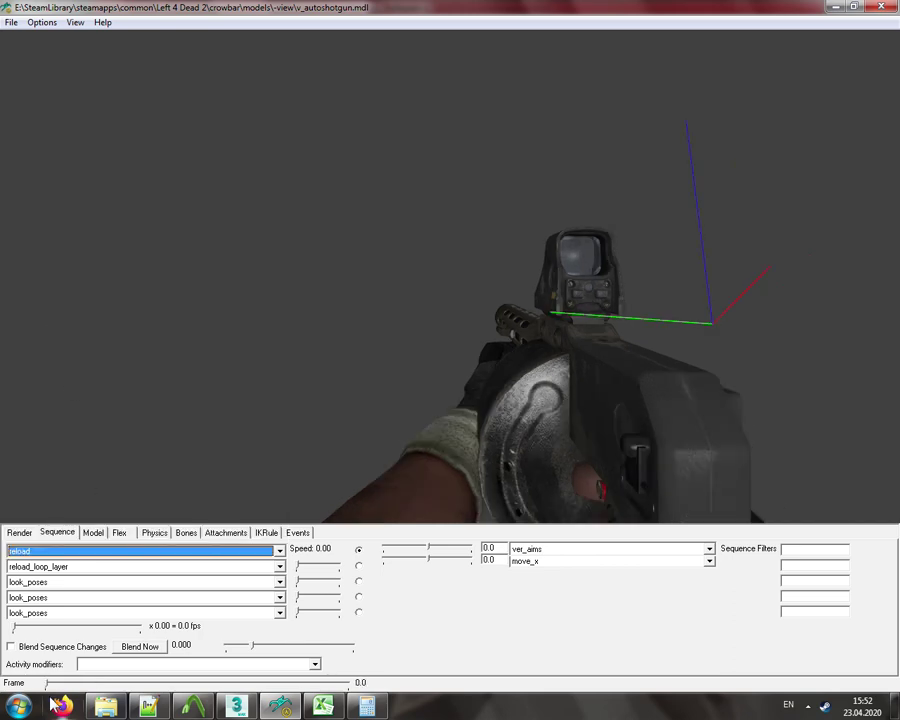
drag(48, 684, 372, 708)
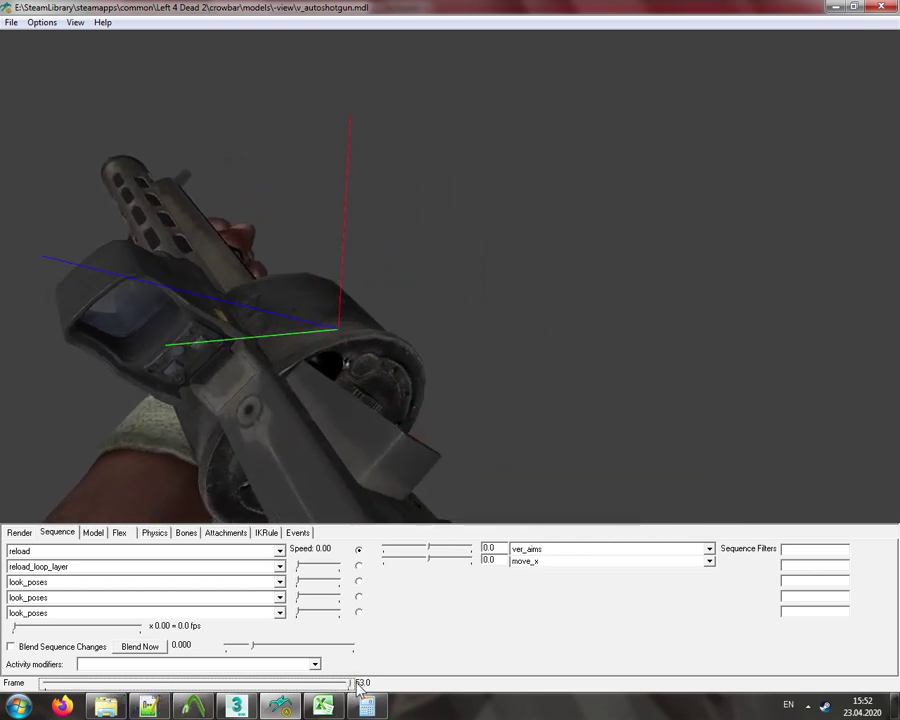
drag(14, 627, 221, 635)
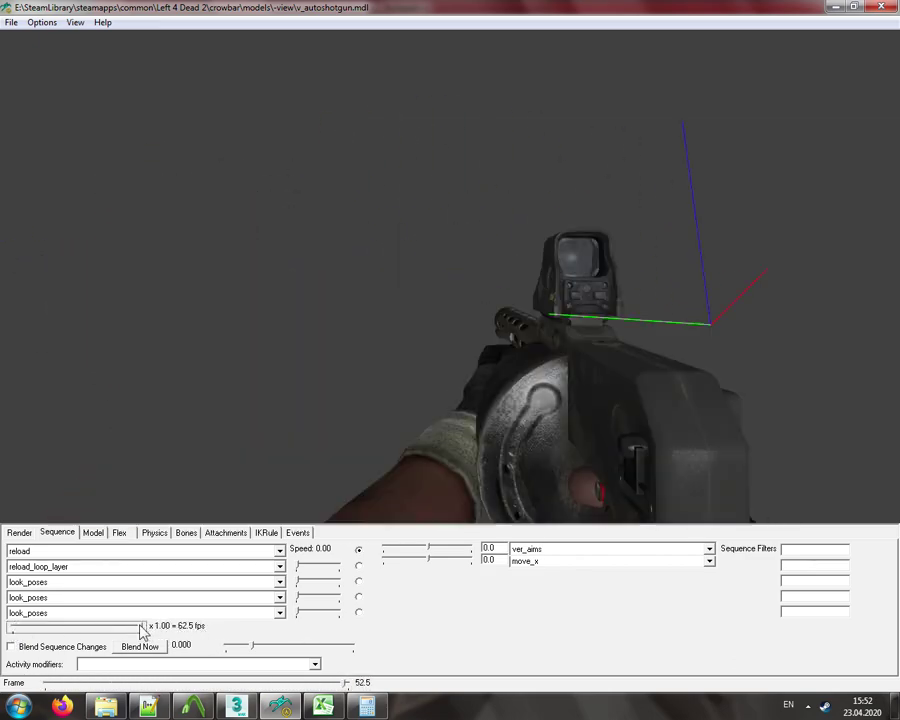
drag(142, 630, 10, 628)
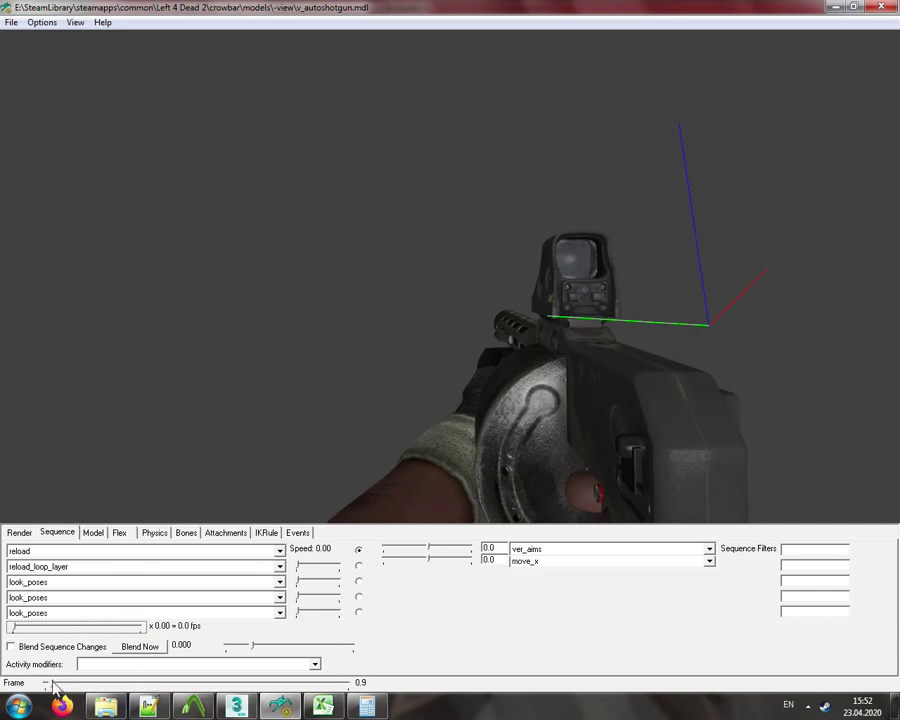
drag(46, 683, 407, 688)
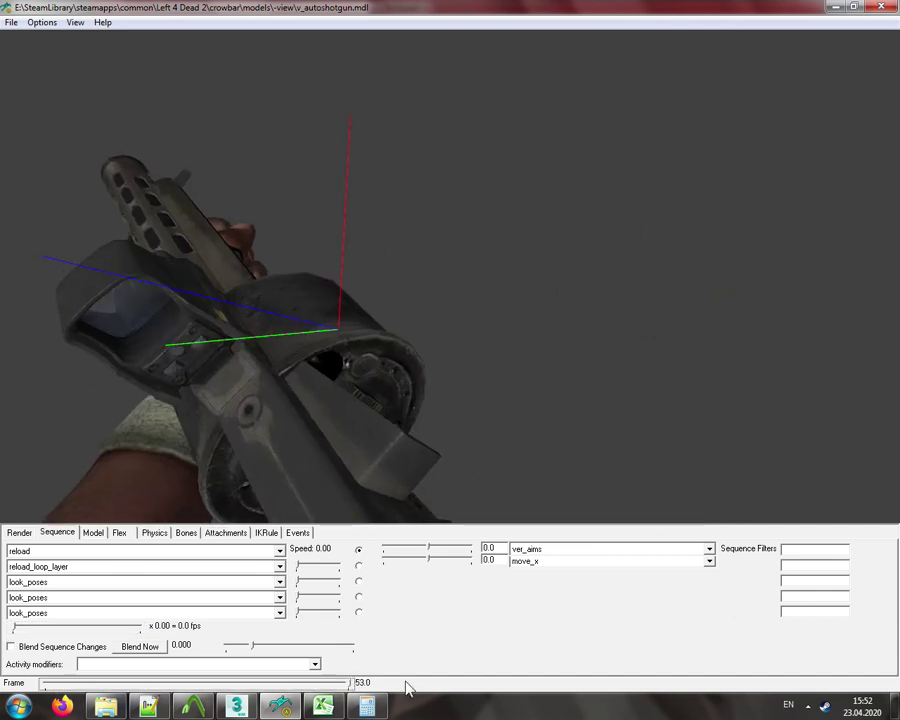
- Read the m4super first-shell timing comment in Excel, and divide 53 by the result of 20 / 30 in Calculator
click(320, 707)
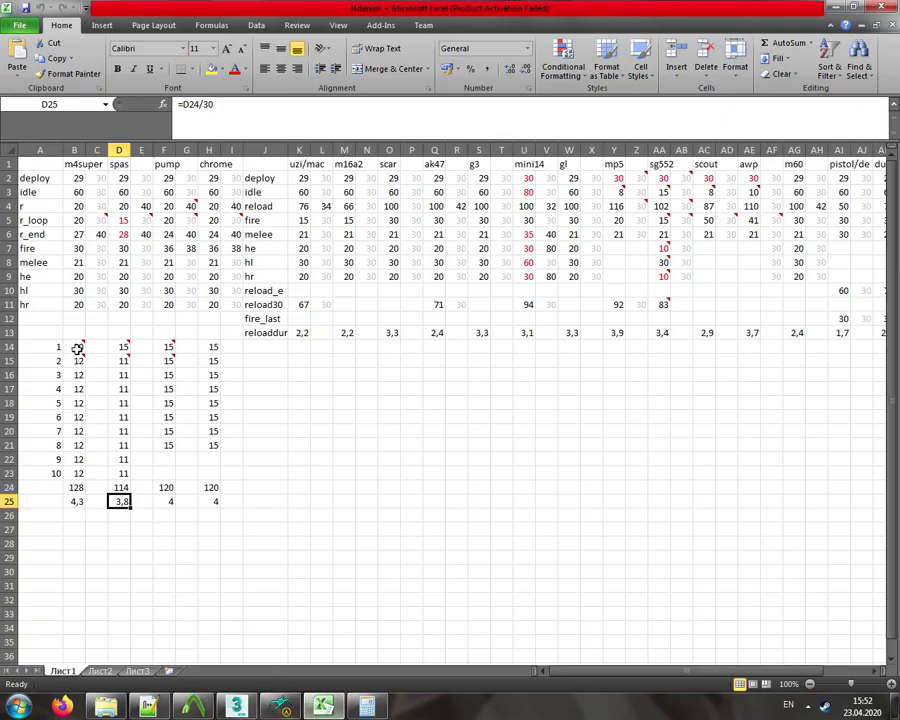
mouse_move(76, 348)
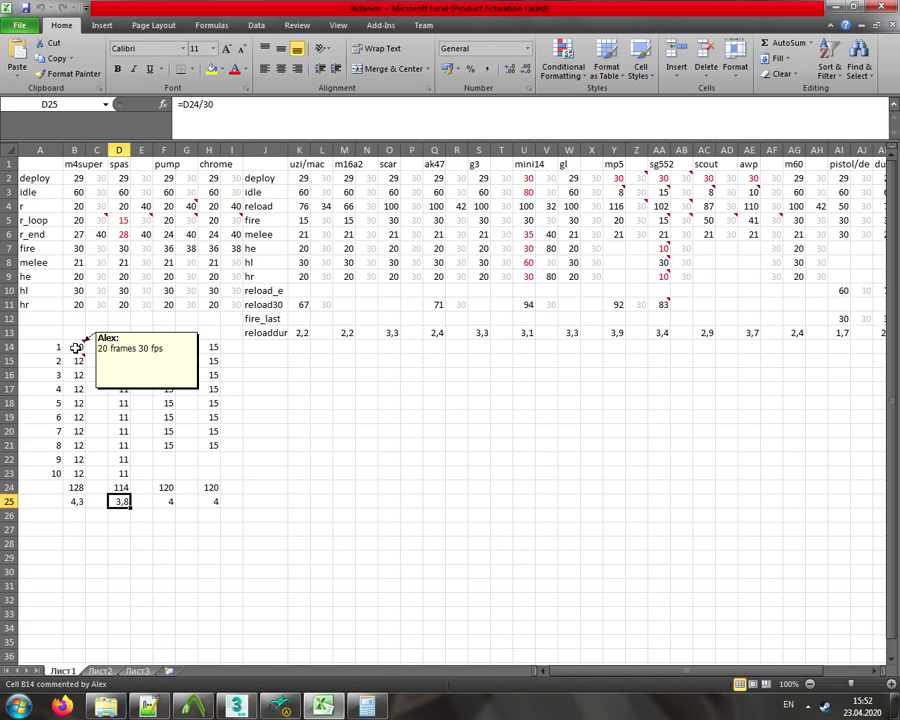
click(366, 707)
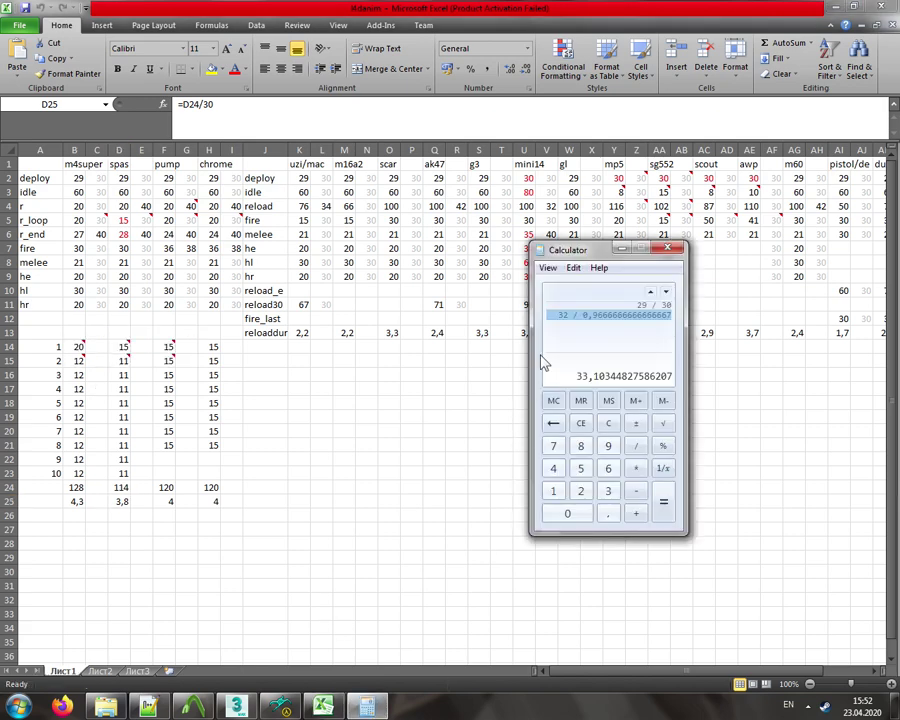
text(20 / 30)
key(Return)
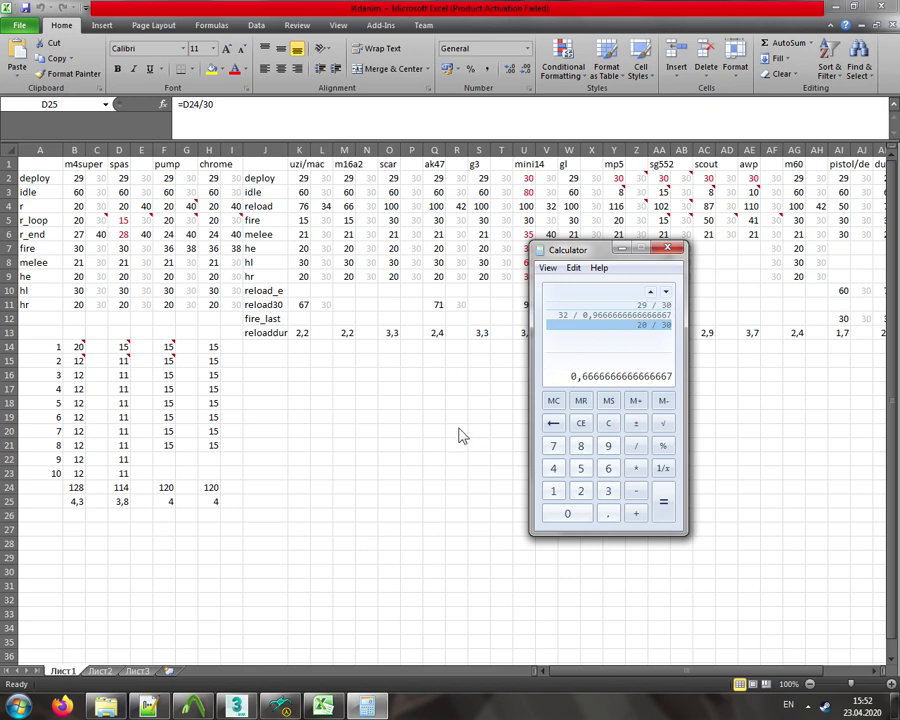
text(53)
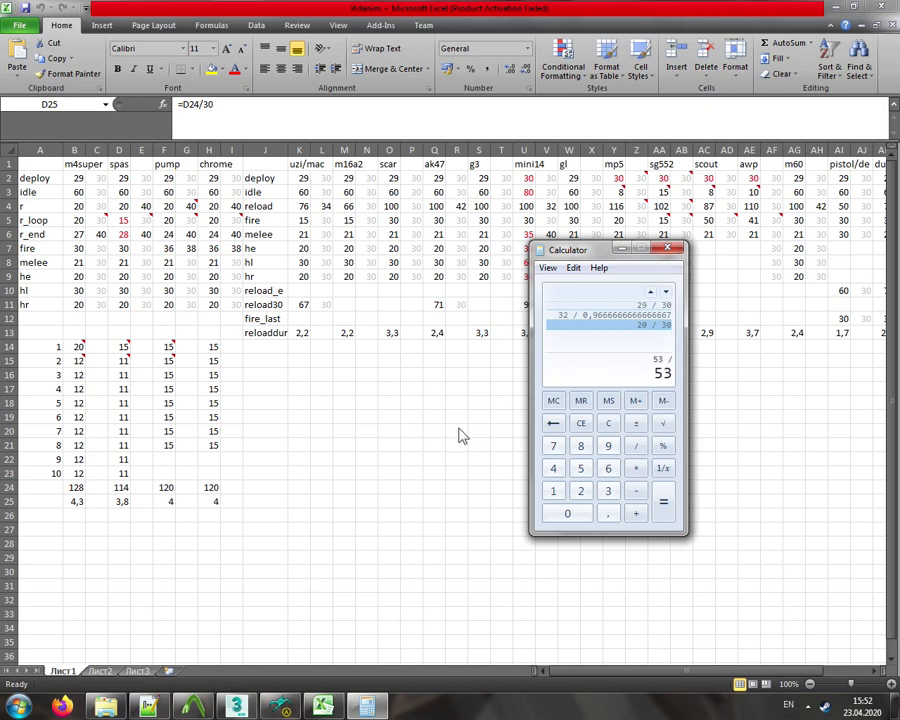
click(629, 325)
key(Return)
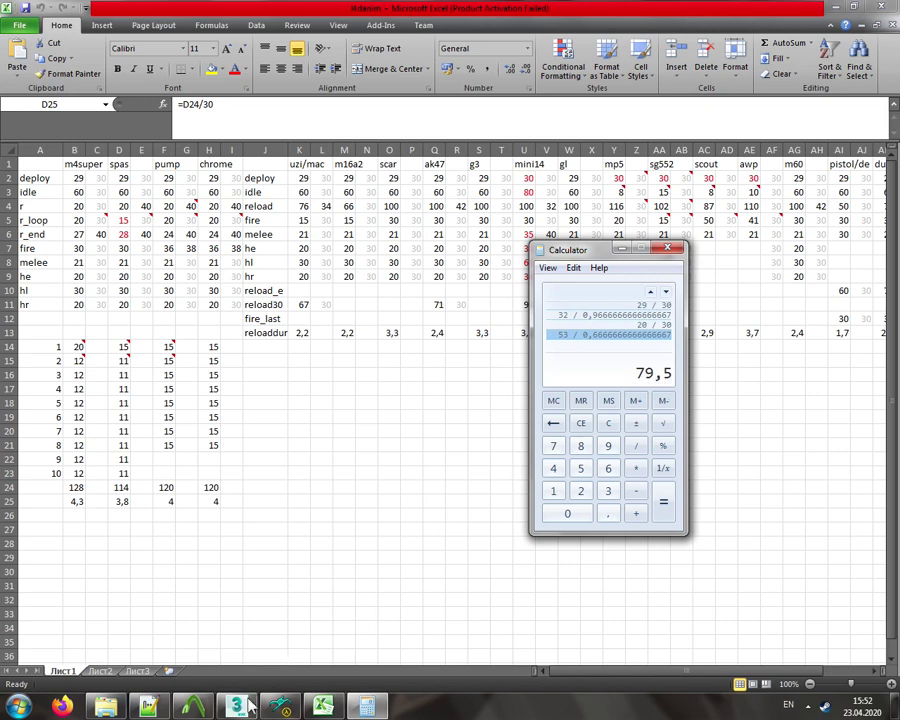
- Set fps to 79.5 in both the reload and reload_layer sequences of the QC file in Notepad++
click(152, 707)
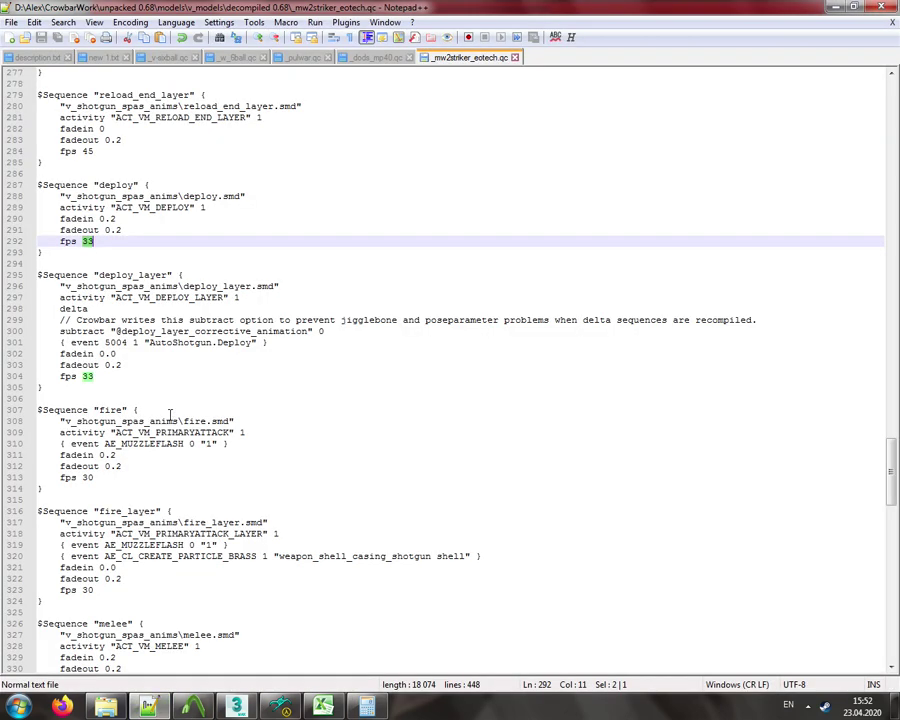
scroll(168, 387, up, 12)
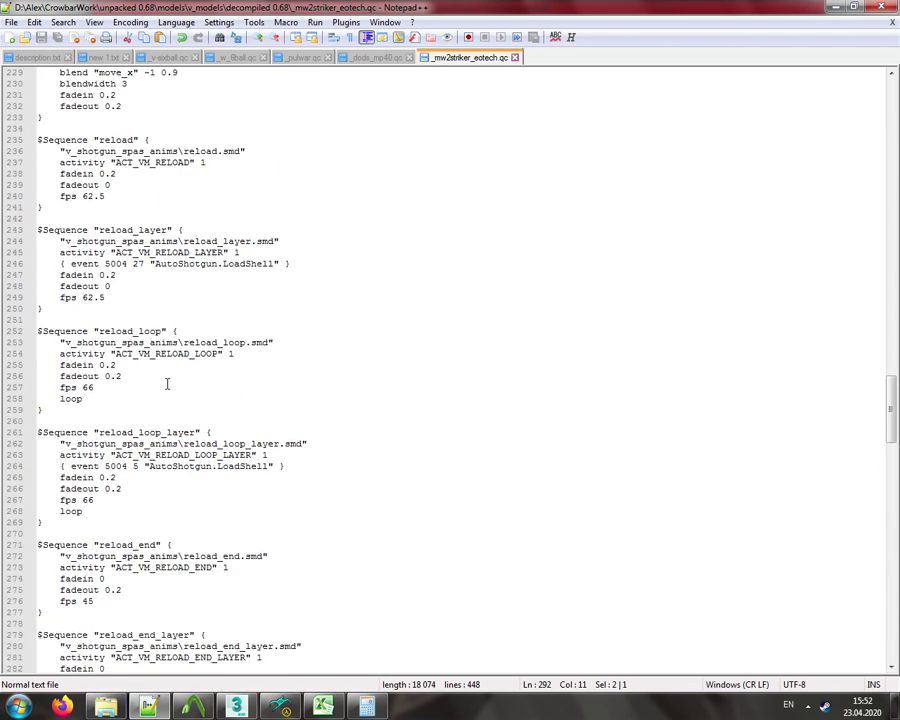
double_click(89, 230)
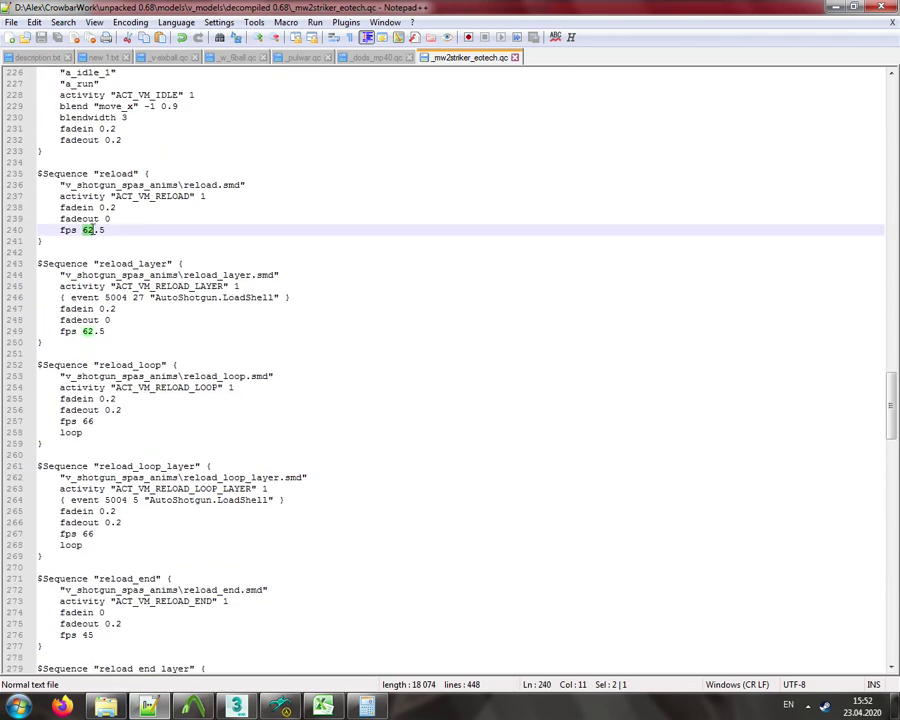
text(75)
key(BackSpace)
text(9)
click(367, 707)
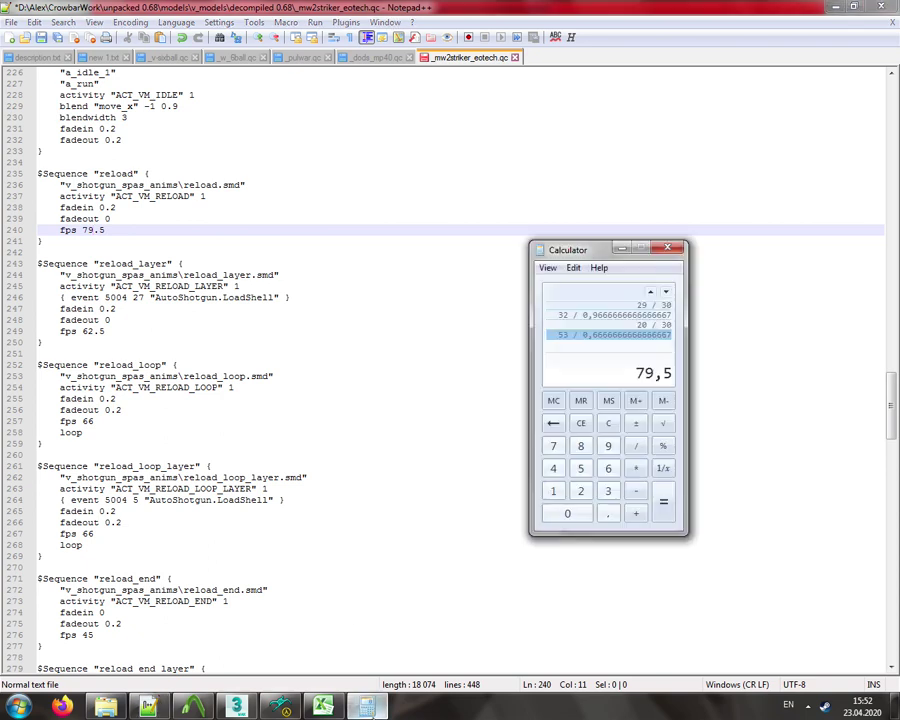
double_click(89, 331)
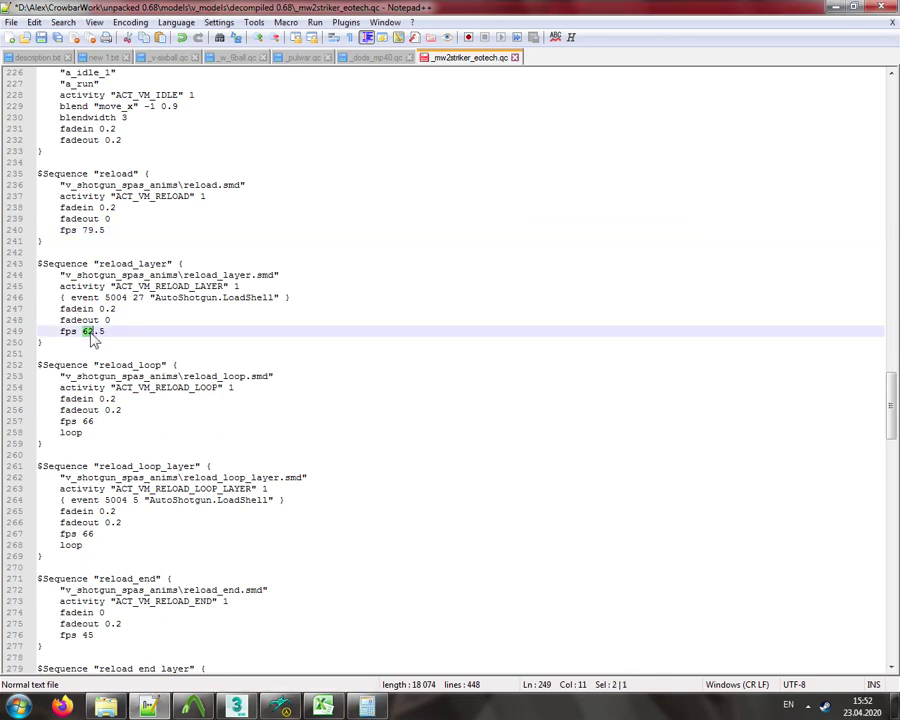
text(79)
scroll(128, 306, down, 3)
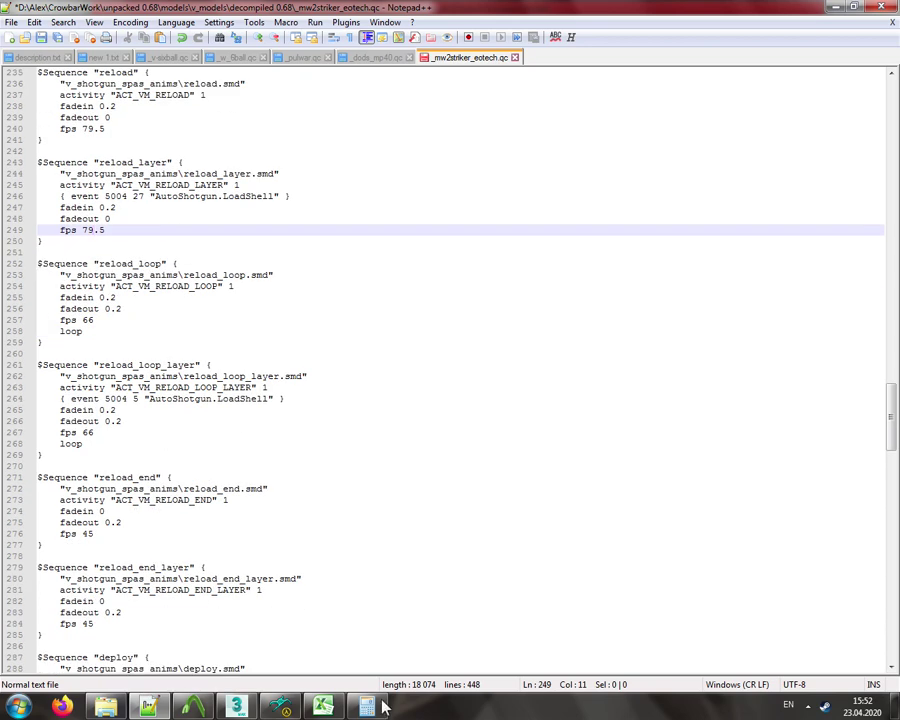
- Load the reload_loop sequence in the model viewer and move it to its last frame
click(280, 707)
click(45, 551)
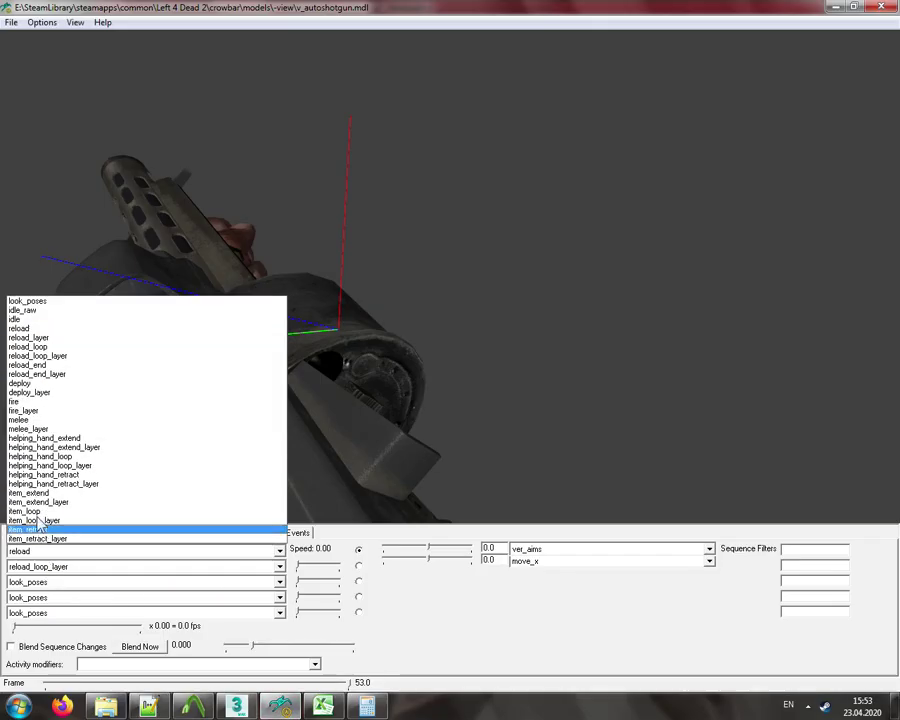
click(44, 348)
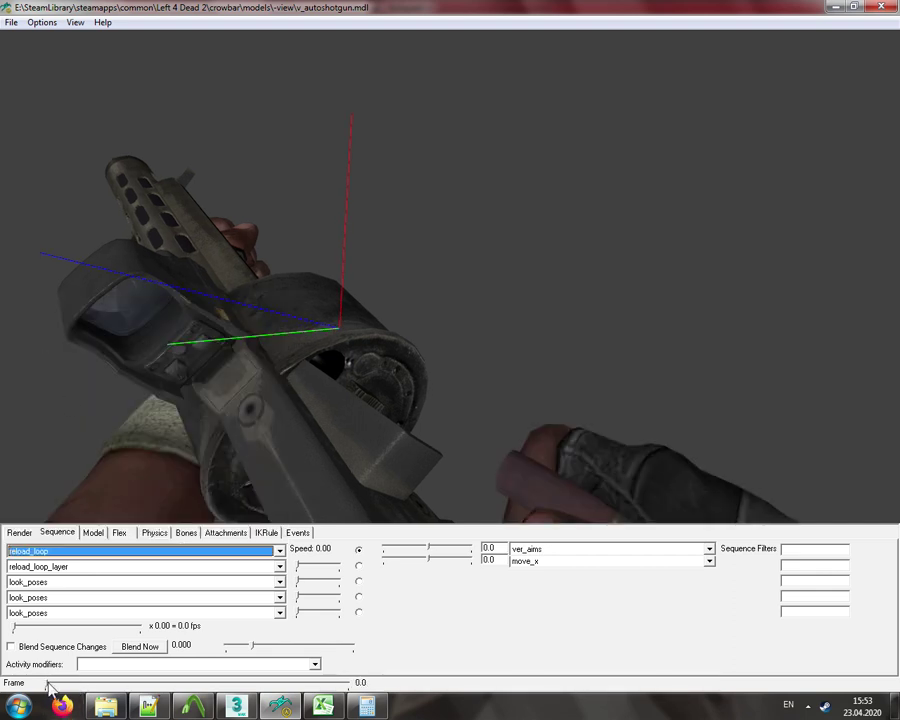
drag(42, 683, 462, 688)
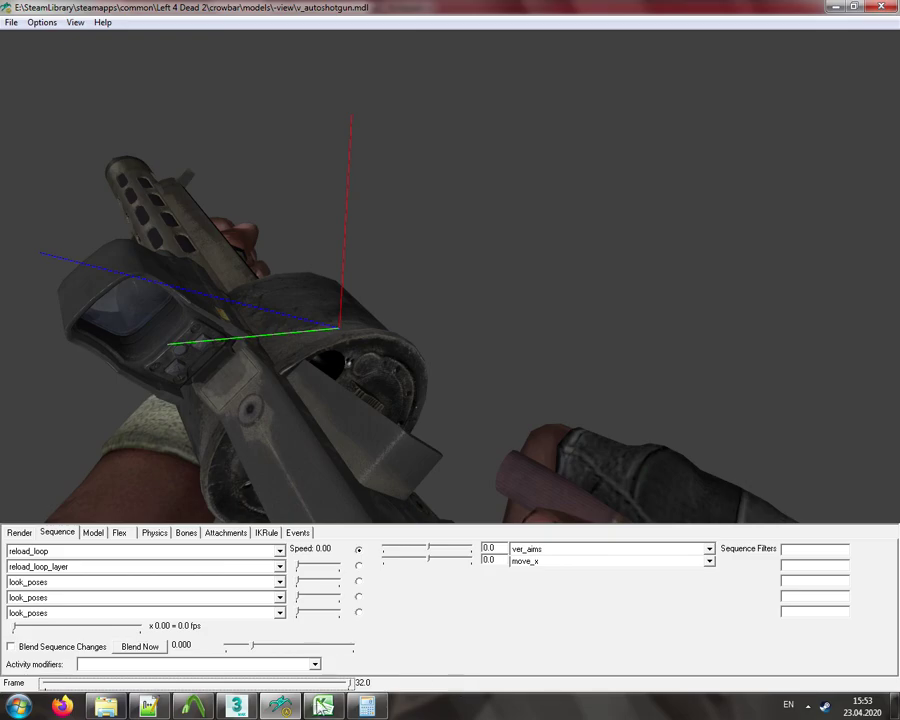
- Check the m4super shell timings in the Excel table and divide 20 by 50 in Calculator
click(322, 707)
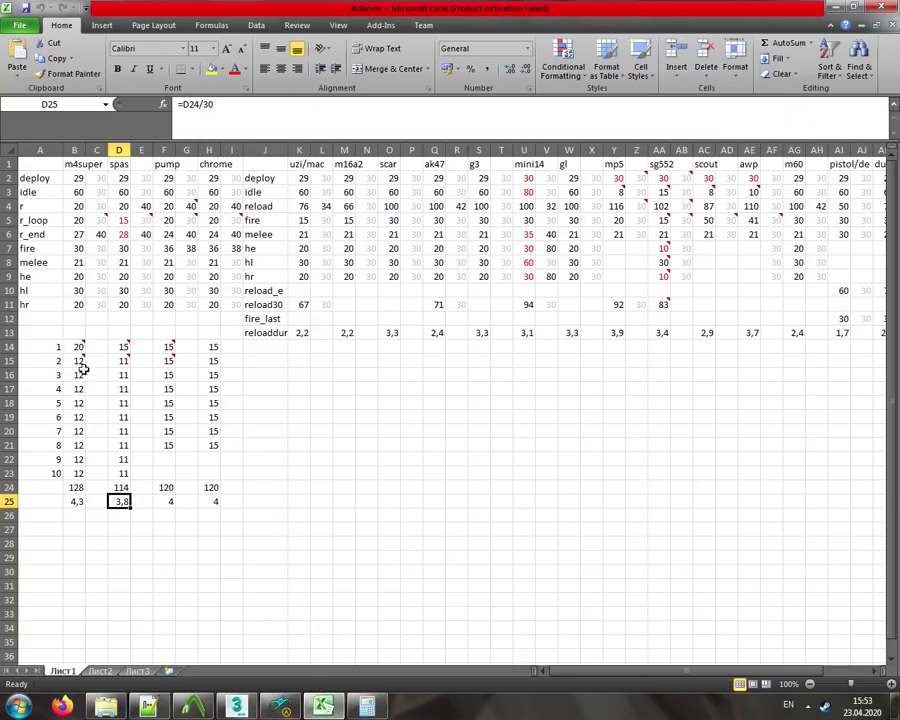
mouse_move(66, 360)
click(367, 707)
text(20/50)
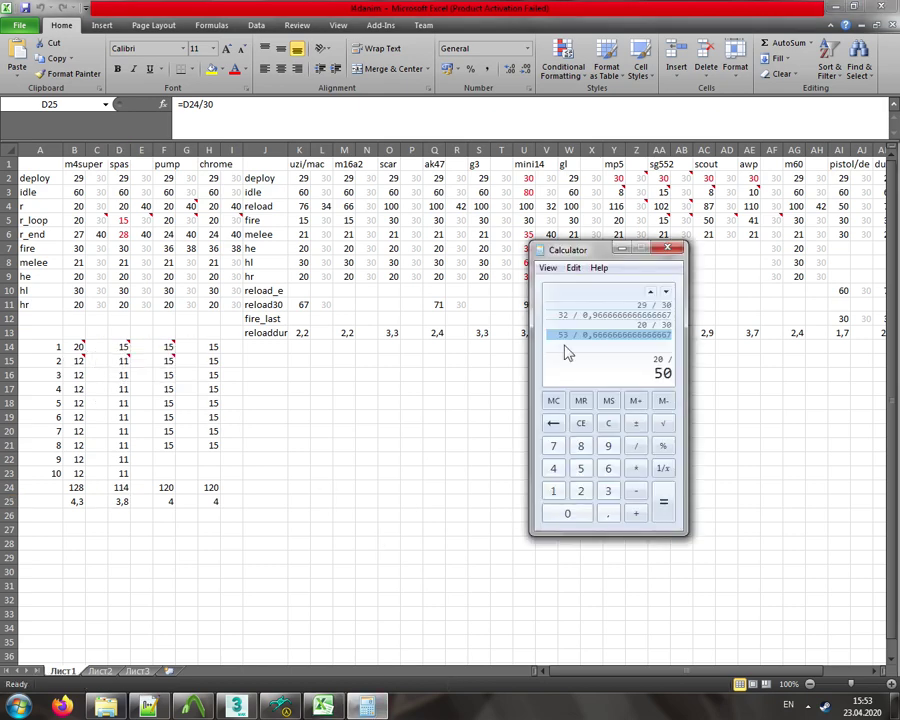
key(Return)
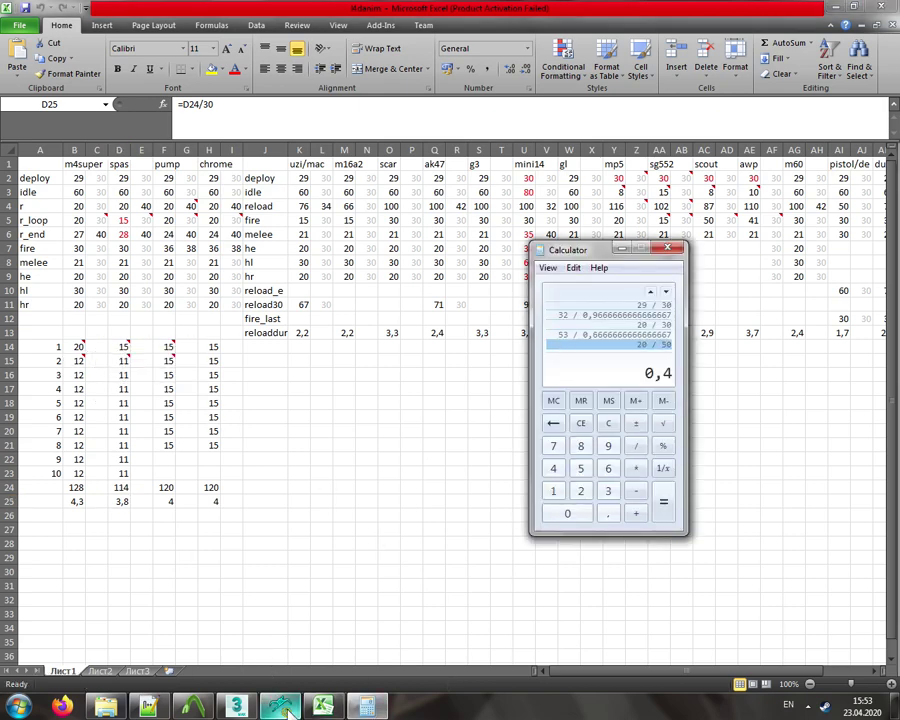
- Check the last frame number of reload_loop in the model viewer and divide 32 by 0,4 in Calculator
mouse_move(287, 710)
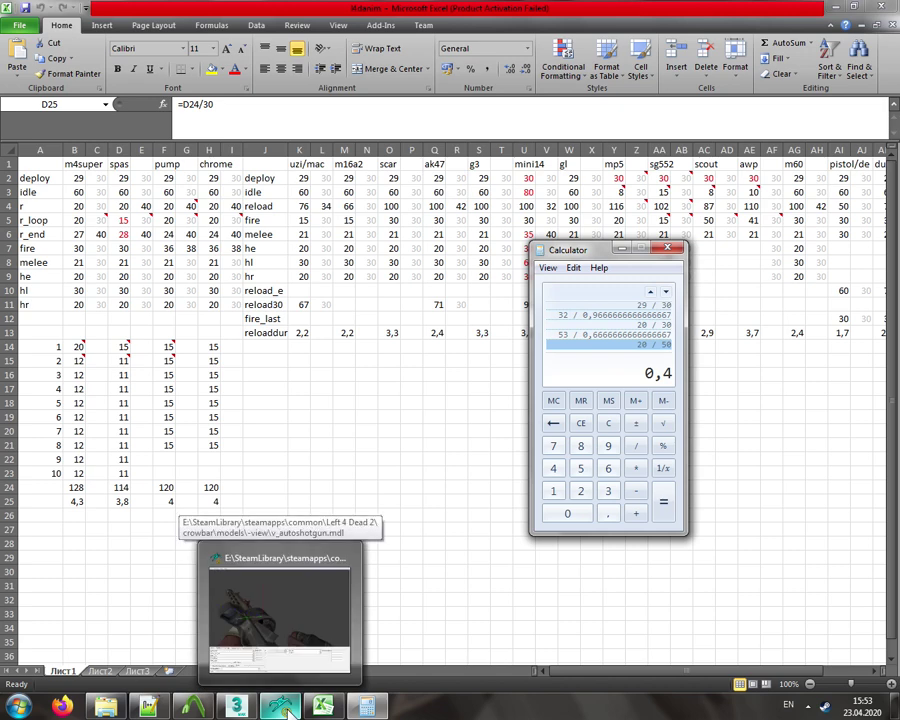
click(287, 710)
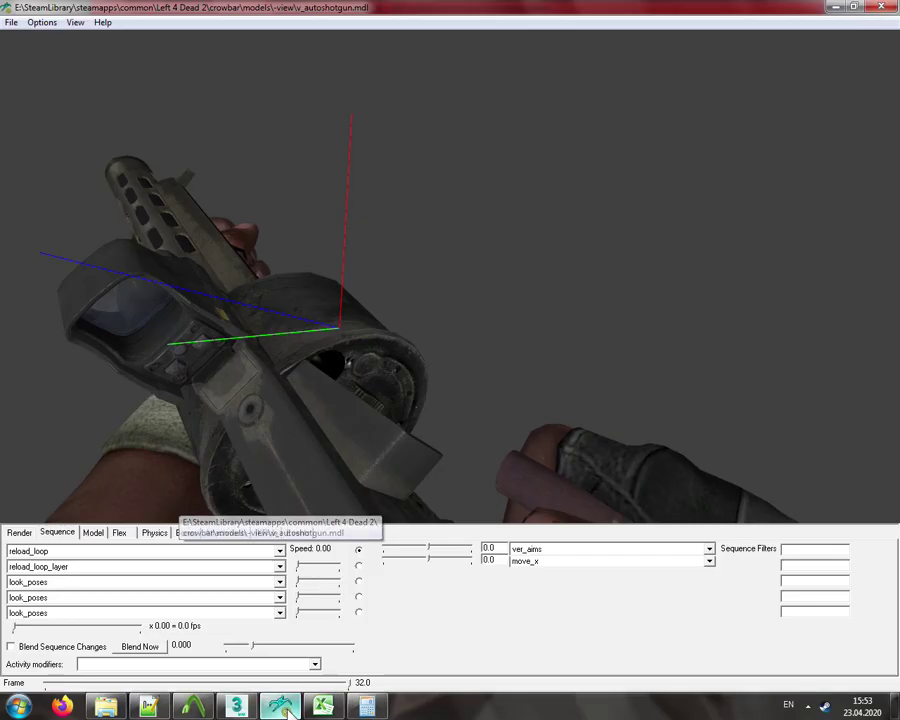
click(367, 706)
text(32 / )
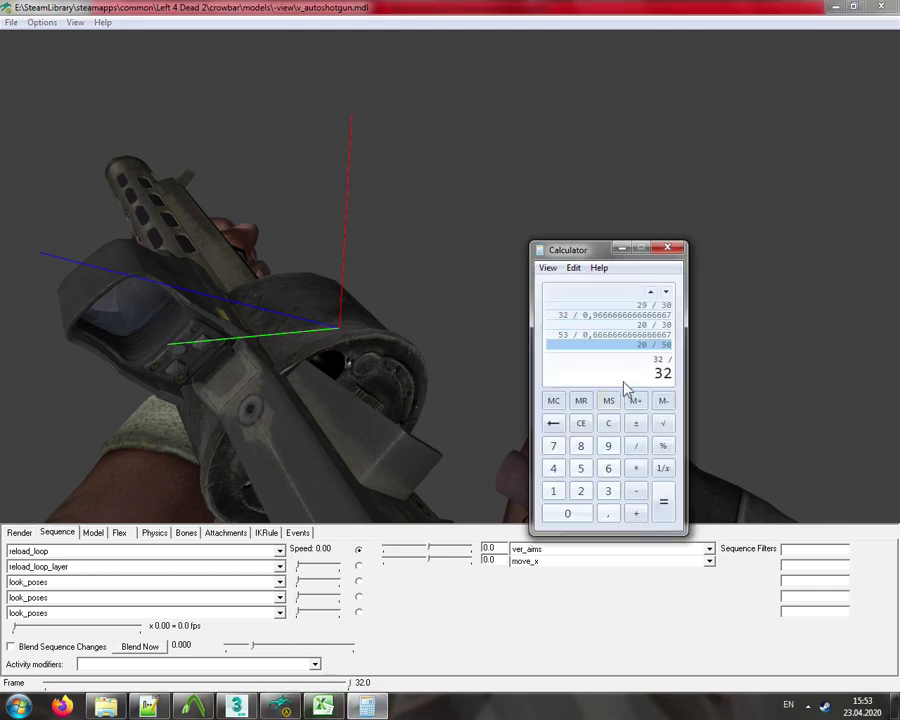
text(0,4)
key(Return)
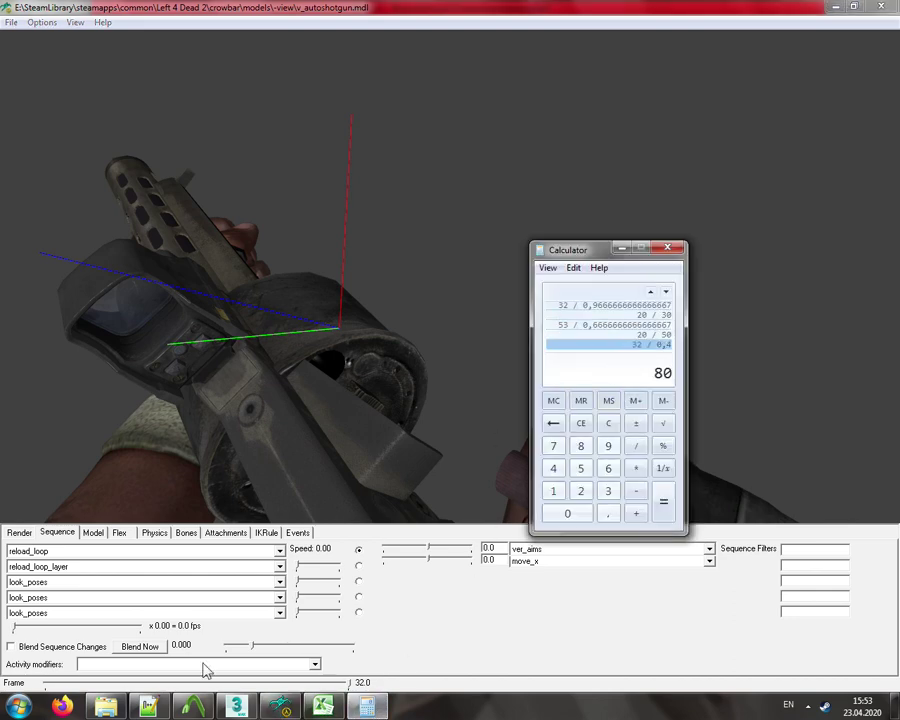
- Set fps to 80 in both the reload_loop and reload_loop_layer sequences of the QC file in Notepad++
key(alt+Tab)
click(88, 319)
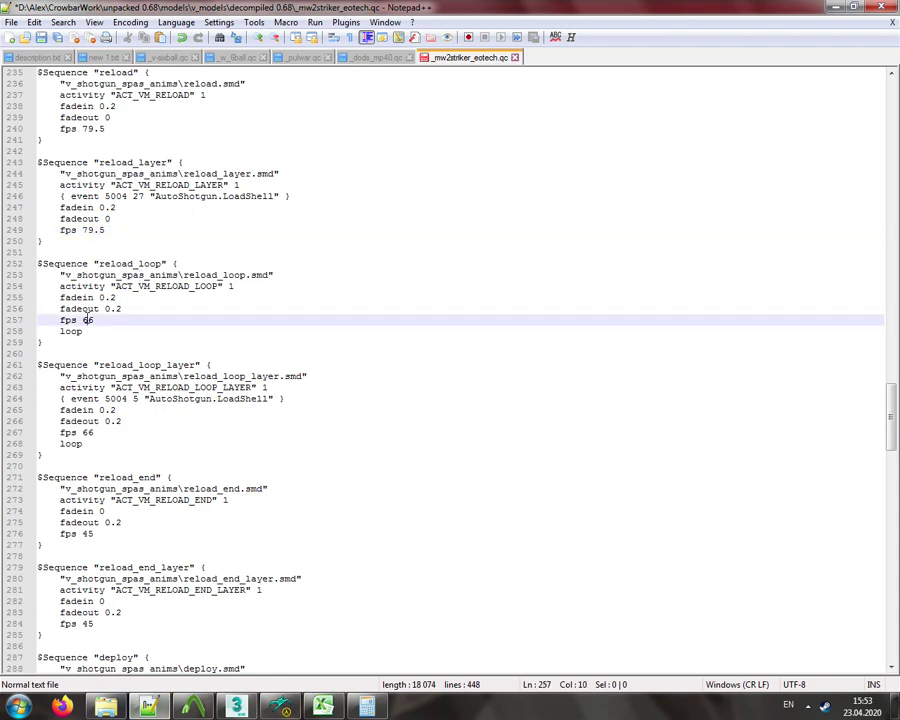
double_click(88, 319)
text(80)
double_click(88, 432)
text(80)
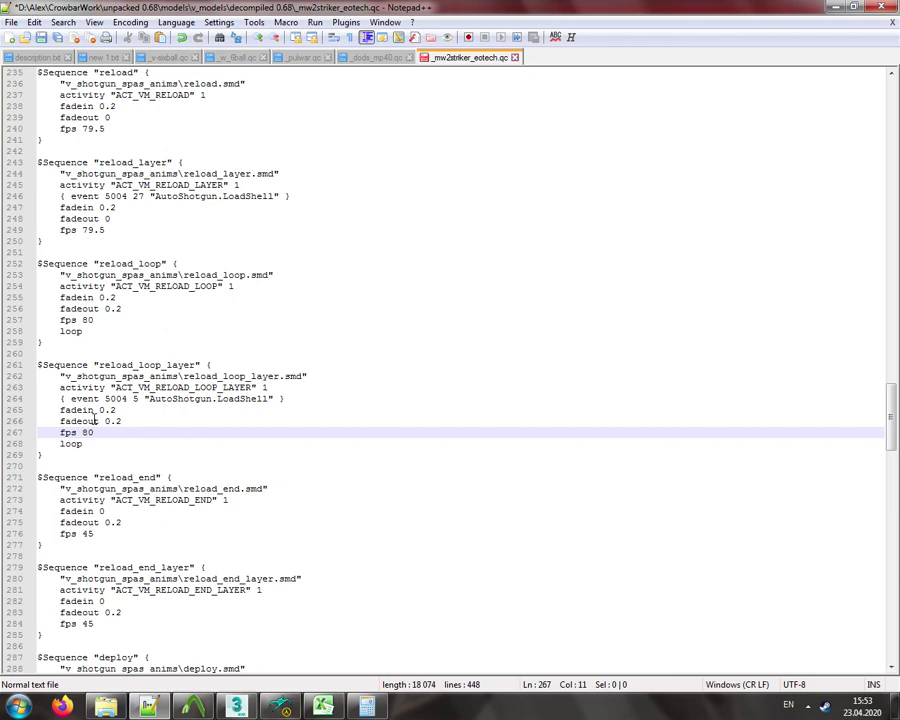
- Consult the timing table in Excel and compare the reload, reload_loop and reload_end sequence blocks in the QC file
click(305, 700)
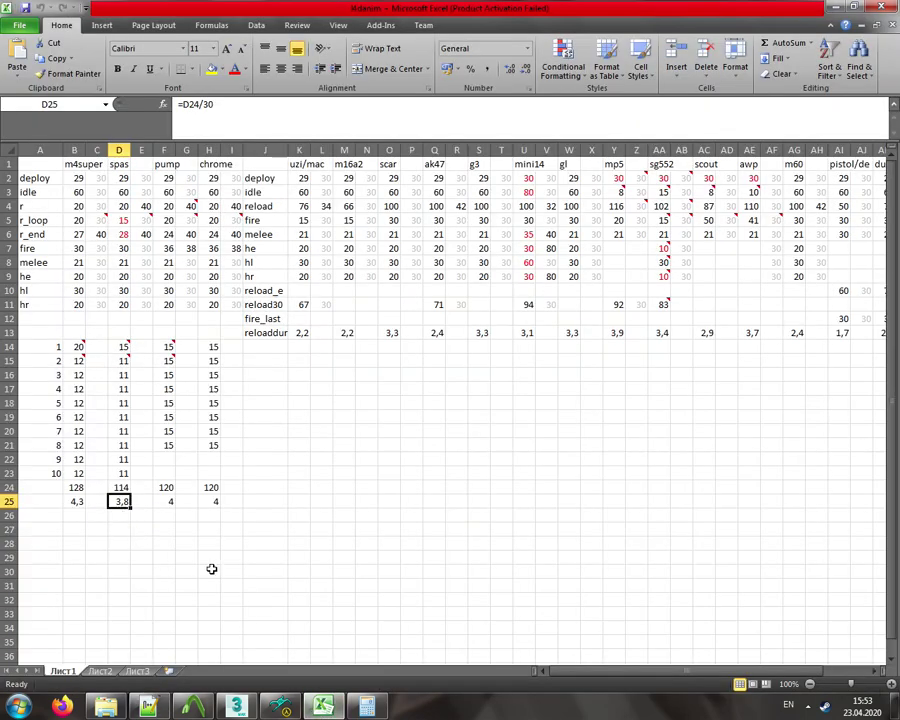
click(320, 707)
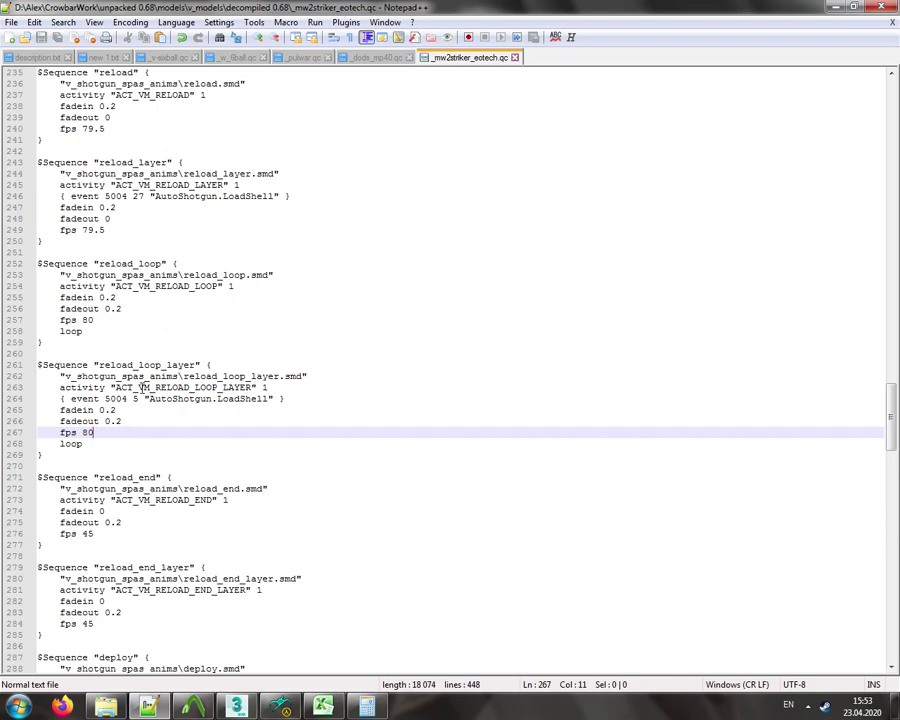
scroll(149, 382, down, 7)
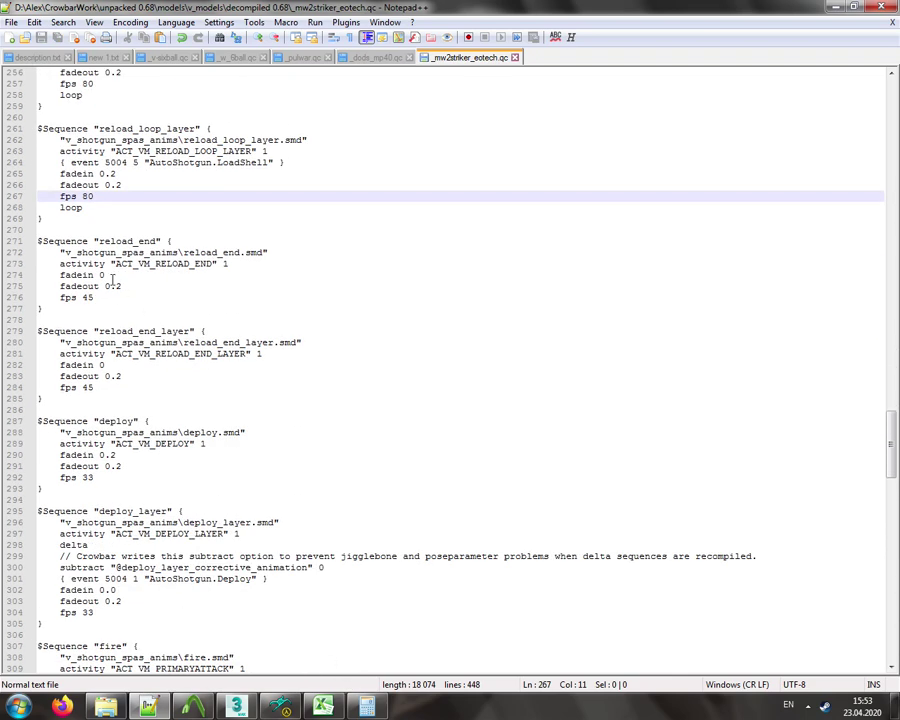
scroll(136, 313, up, 4)
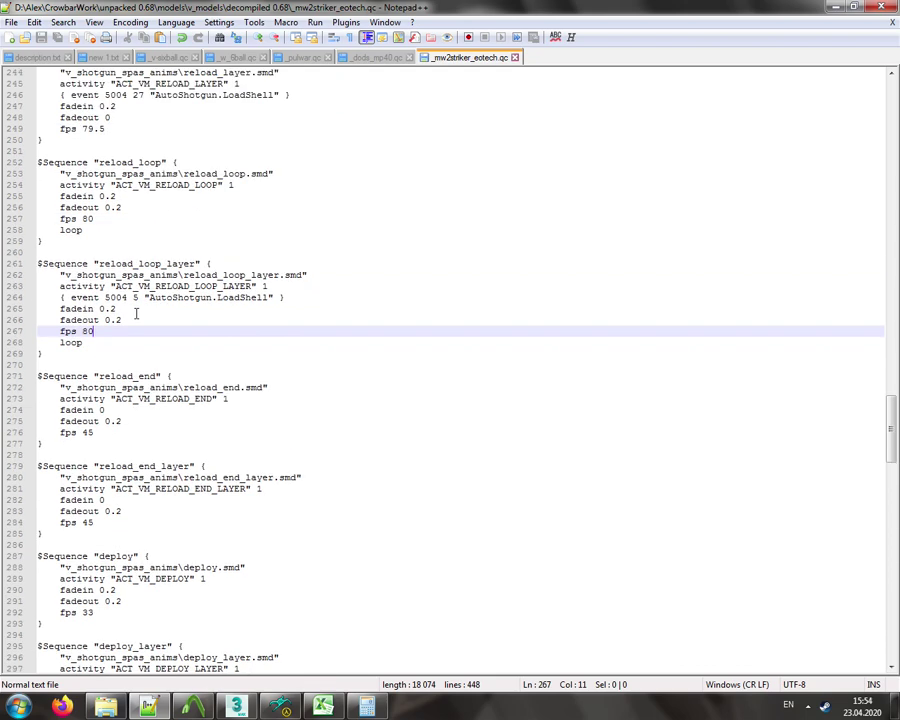
scroll(136, 313, up, 3)
scroll(136, 313, up, 1)
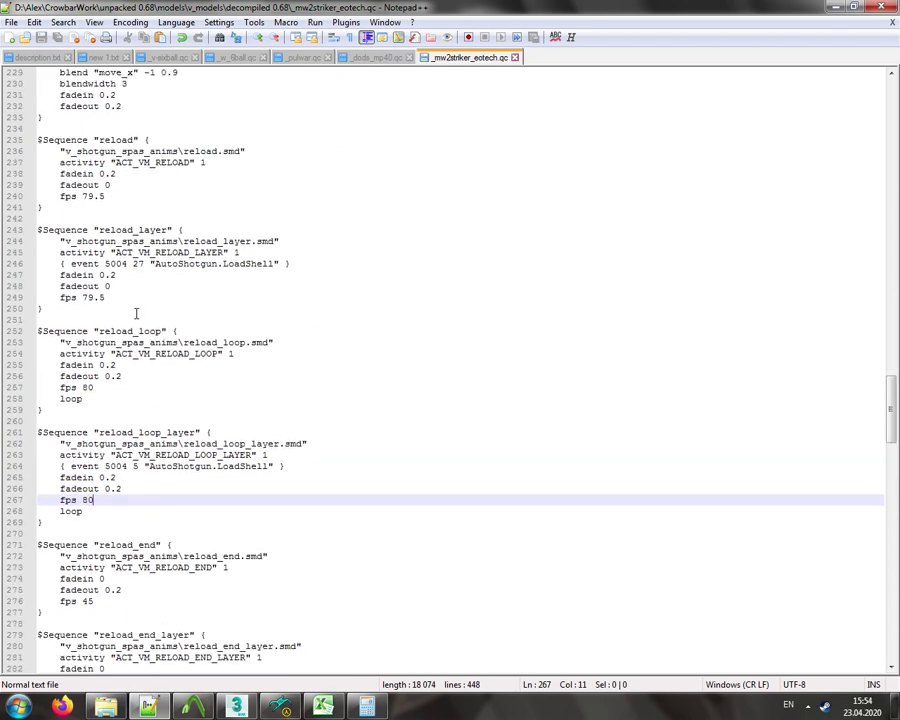
scroll(136, 313, down, 3)
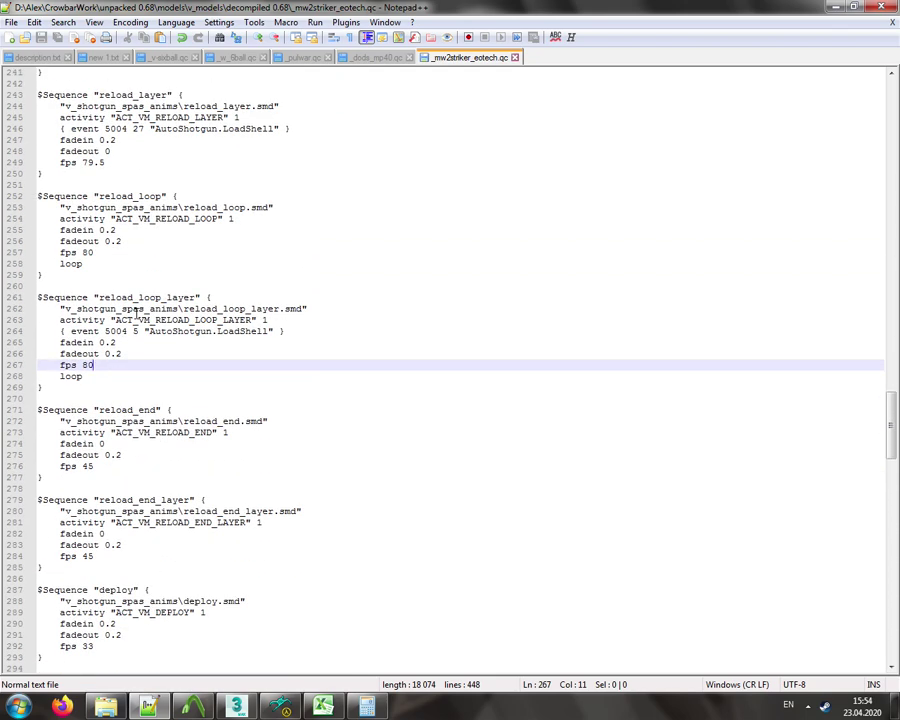
scroll(136, 313, down, 3)
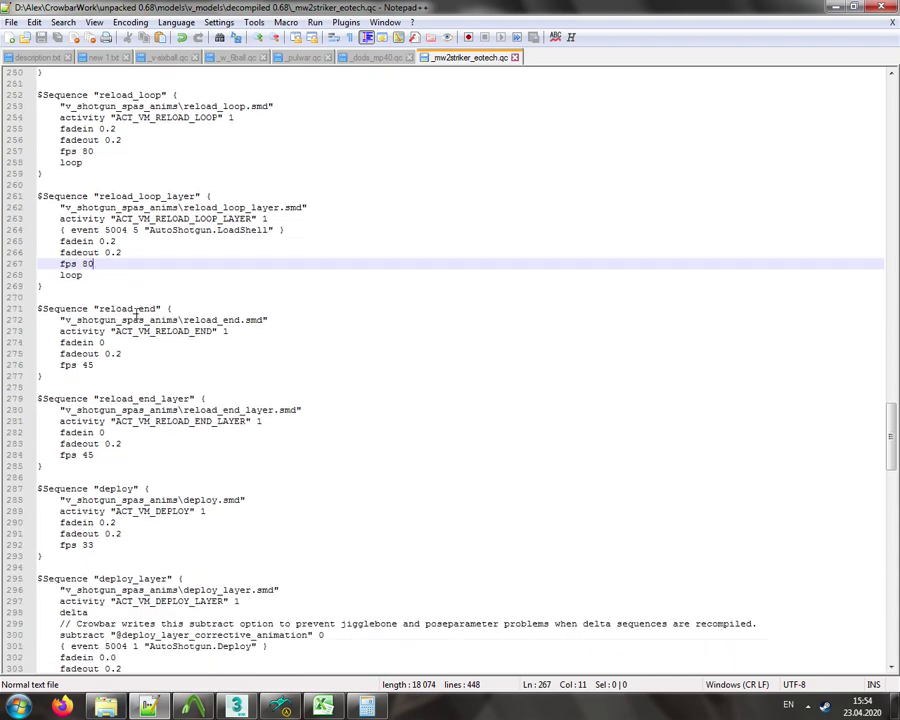
scroll(136, 313, up, 3)
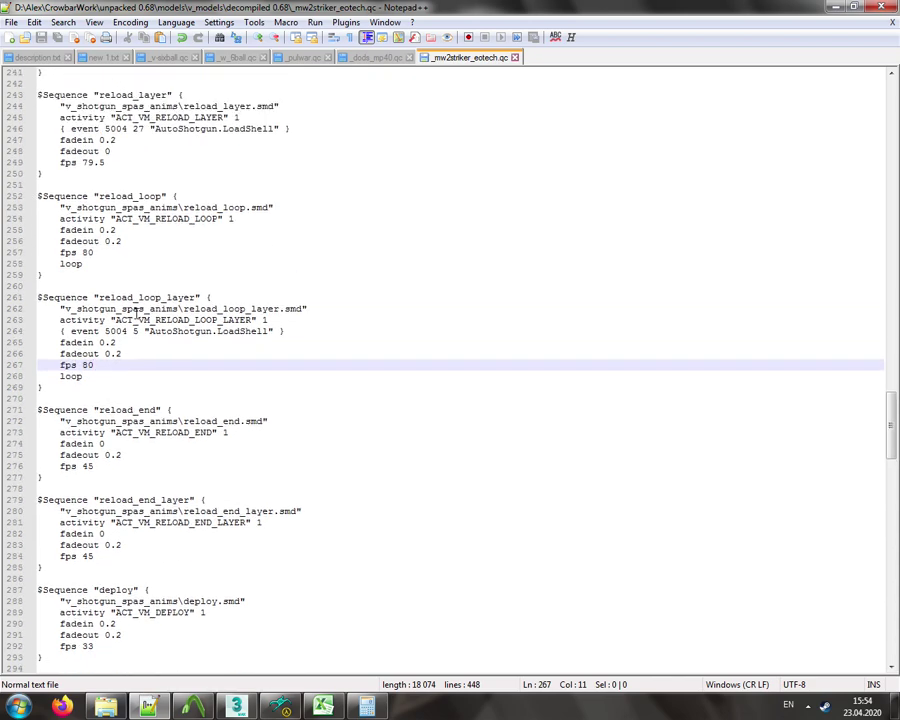
click(284, 706)
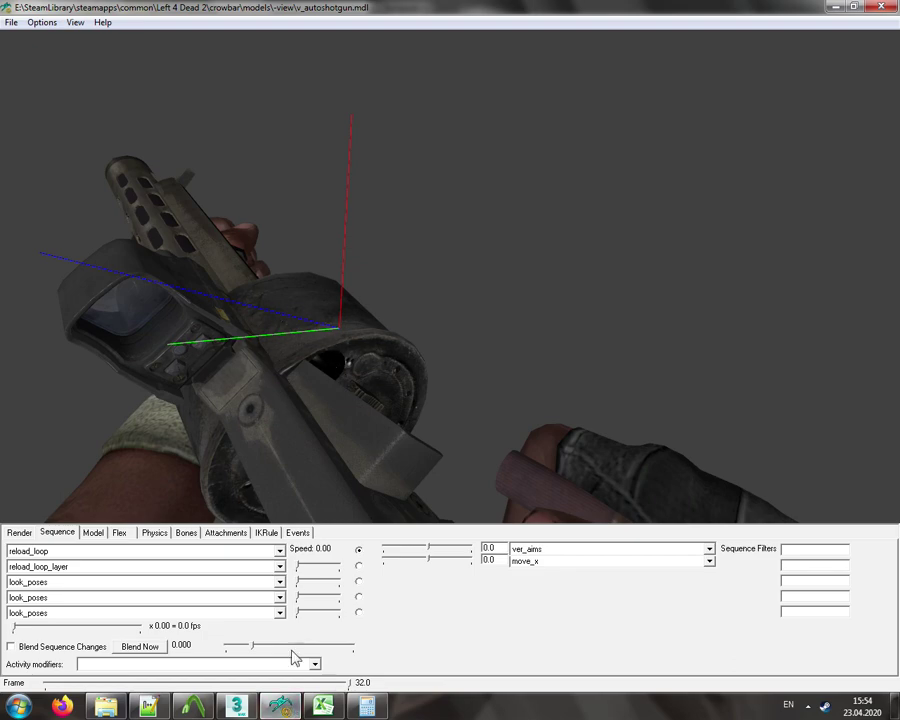
click(148, 706)
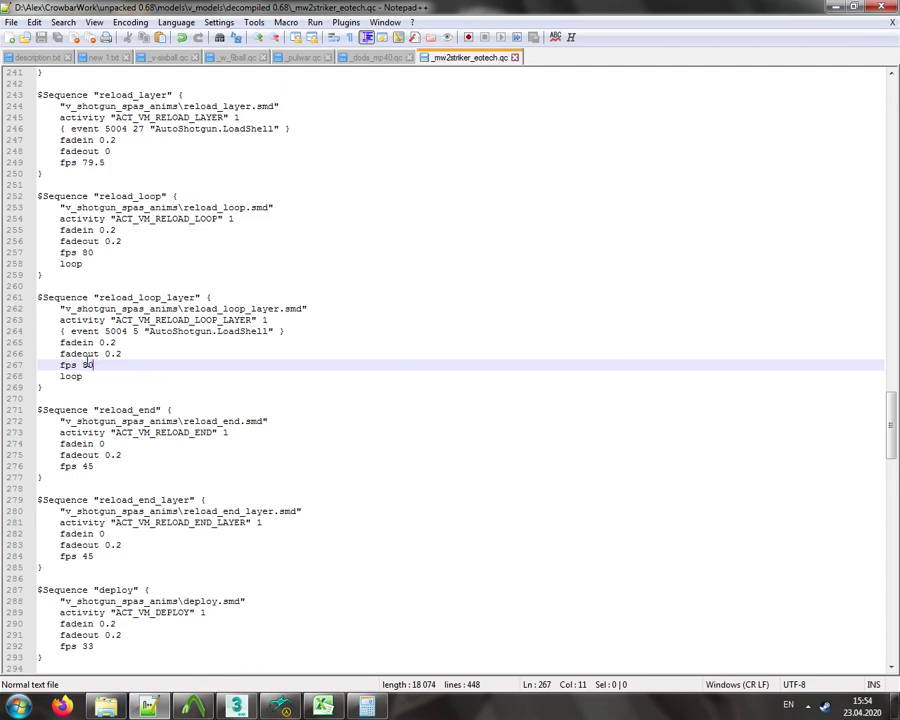
- Copy the reload_loop fps value of 80 into the reload_end and reload_end_layer sequences and save the QC file
drag(82, 162, 106, 162)
scroll(106, 162, up, 3)
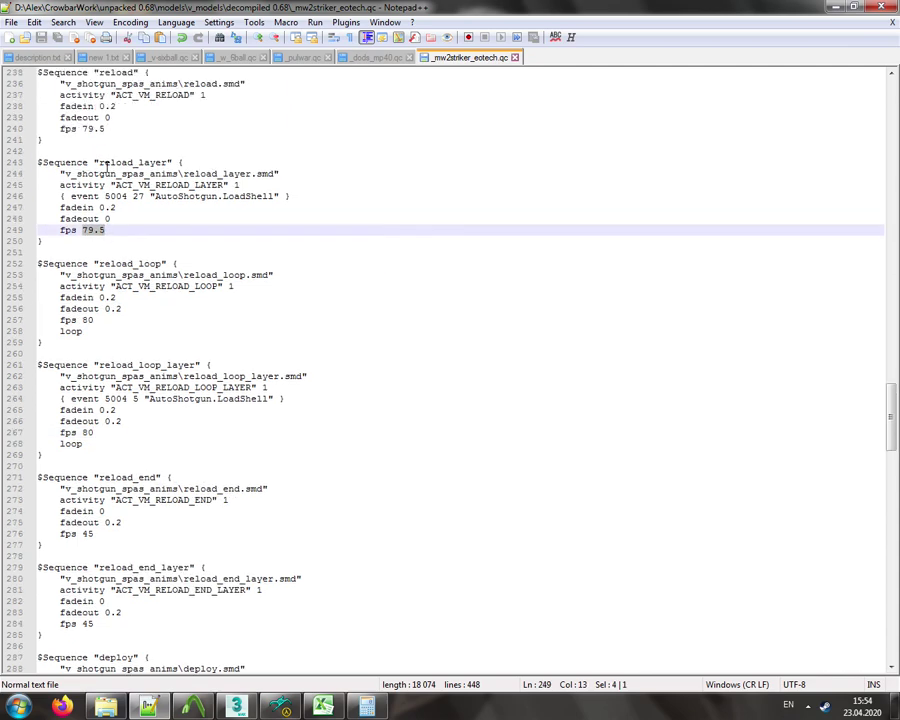
double_click(88, 353)
key(ctrl+c)
scroll(125, 383, down, 4)
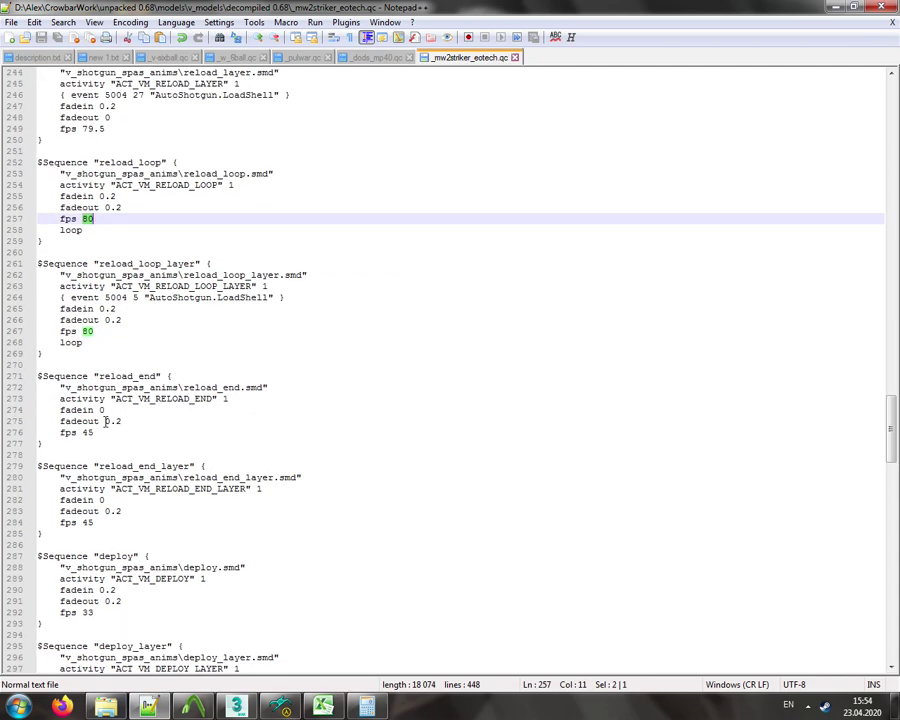
double_click(88, 433)
key(ctrl+v)
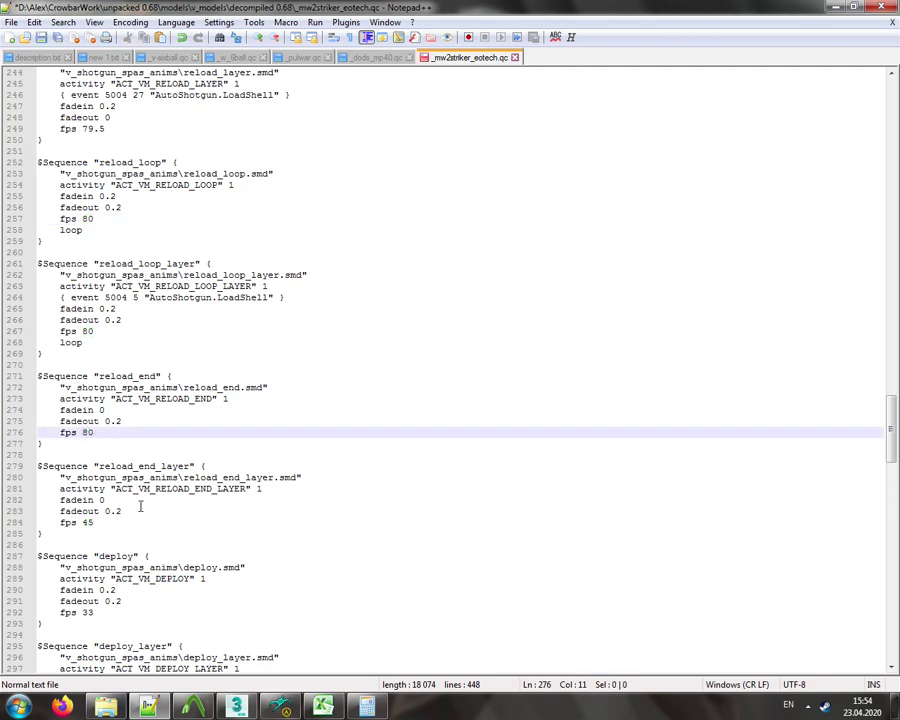
double_click(88, 523)
key(ctrl+v)
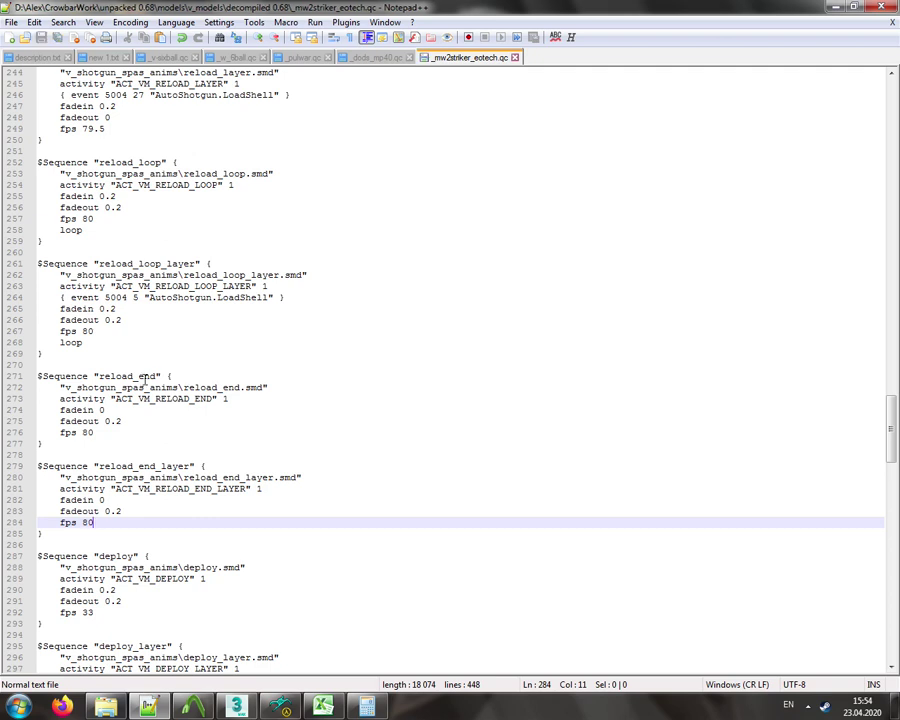
drag(114, 377, 143, 379)
key(Down)
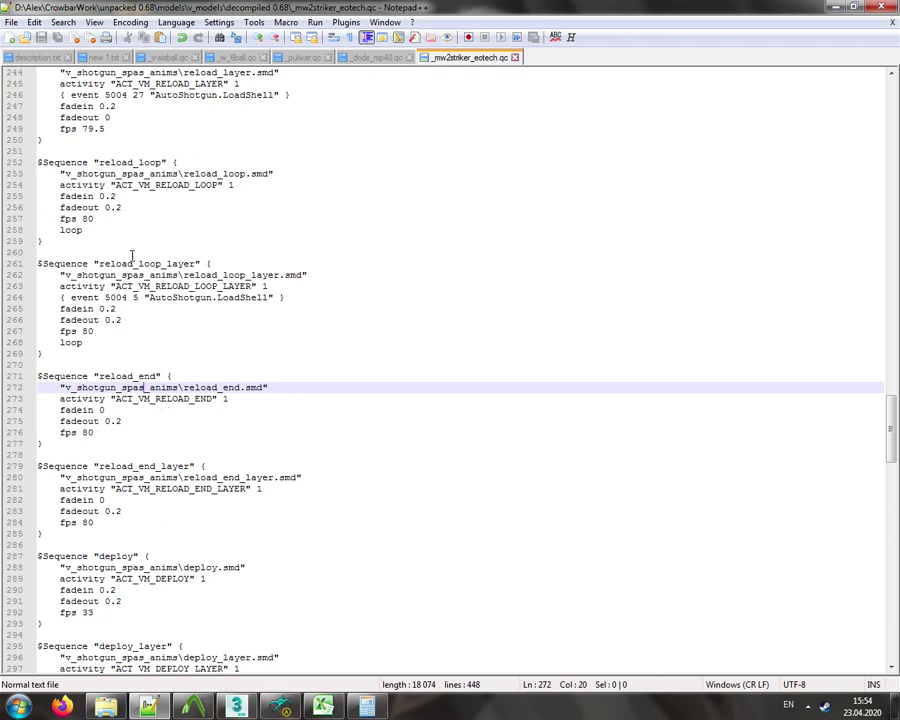
mouse_move(160, 264)
mouse_down()
mouse_move(148, 264)
mouse_move(172, 264)
mouse_move(160, 264)
mouse_up()
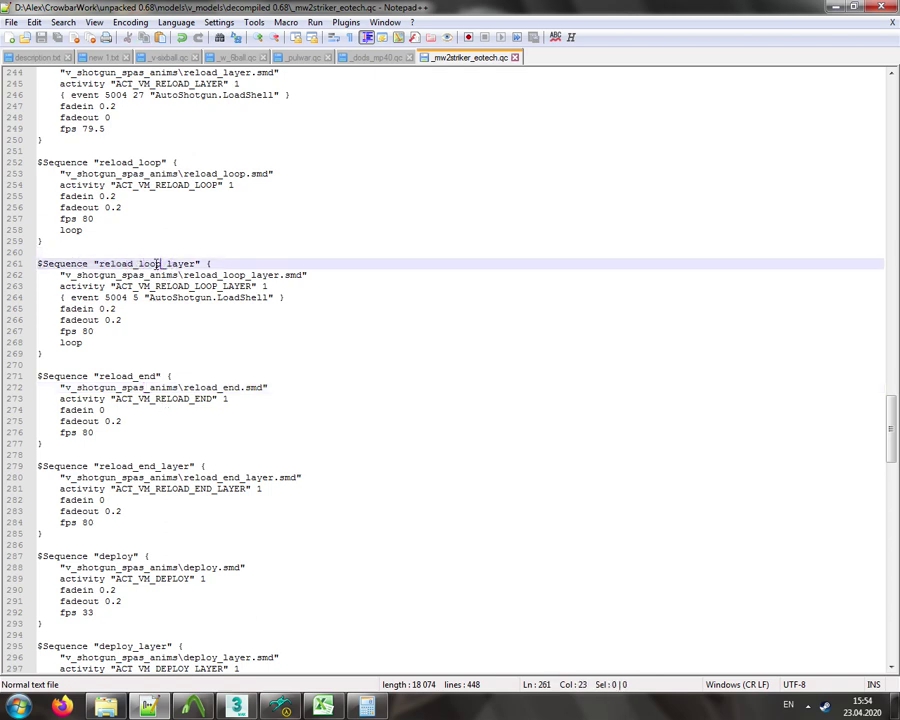
double_click(130, 377)
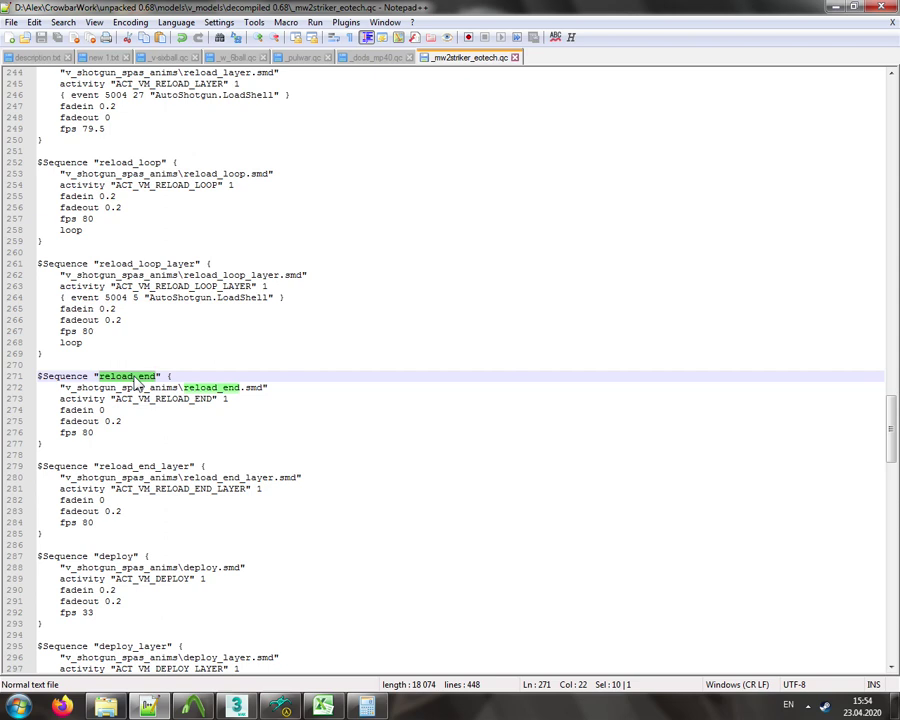
click(133, 376)
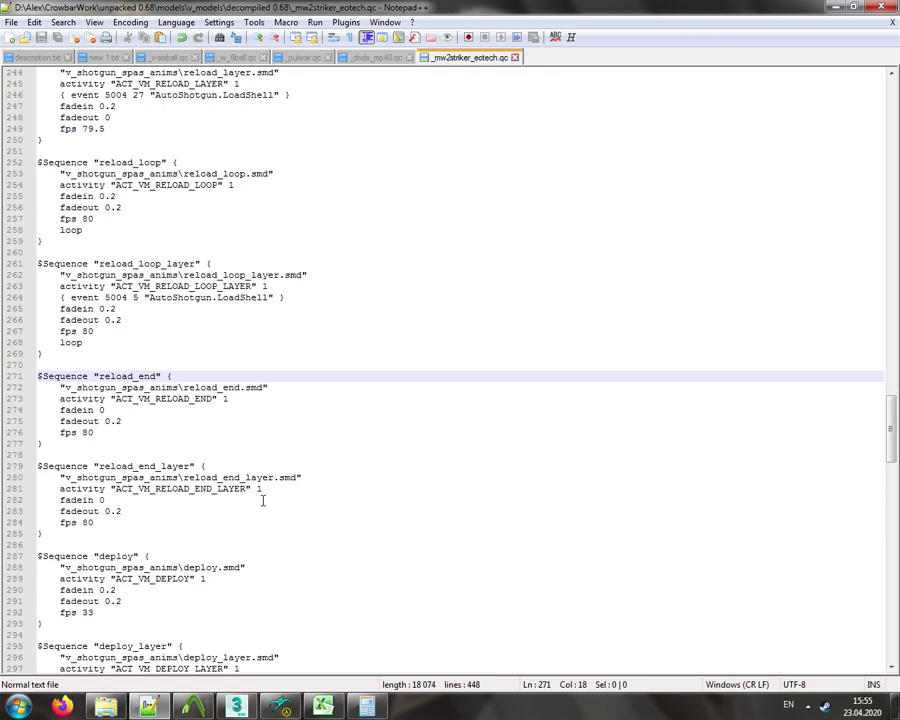
- Review the fps and event lines of the deploy, fire, melee and helping_hand sequences in the QC file
scroll(263, 501, down, 5)
scroll(263, 498, down, 14)
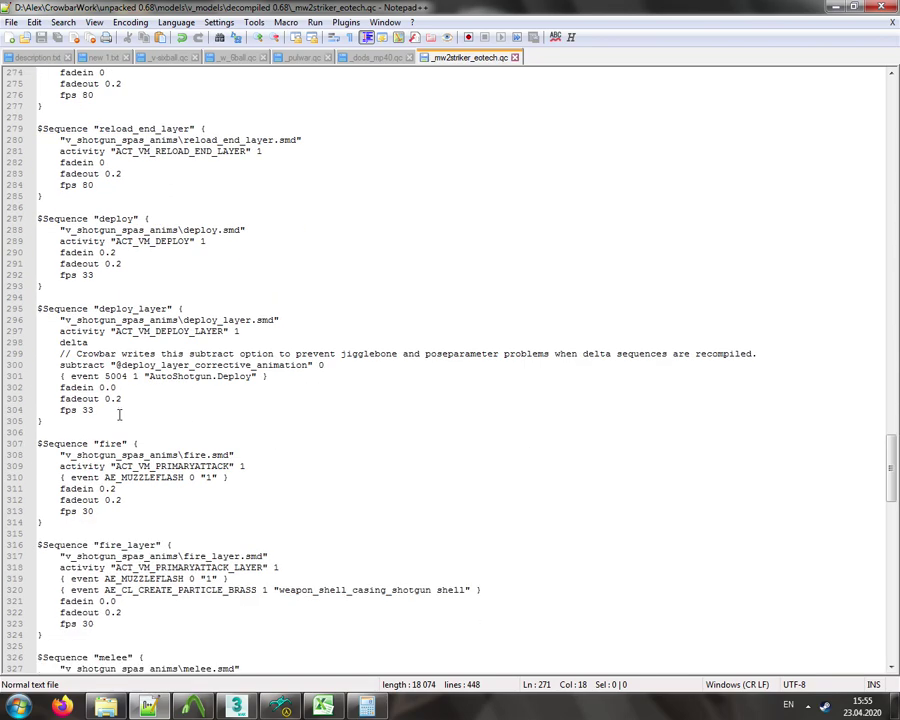
scroll(118, 413, down, 9)
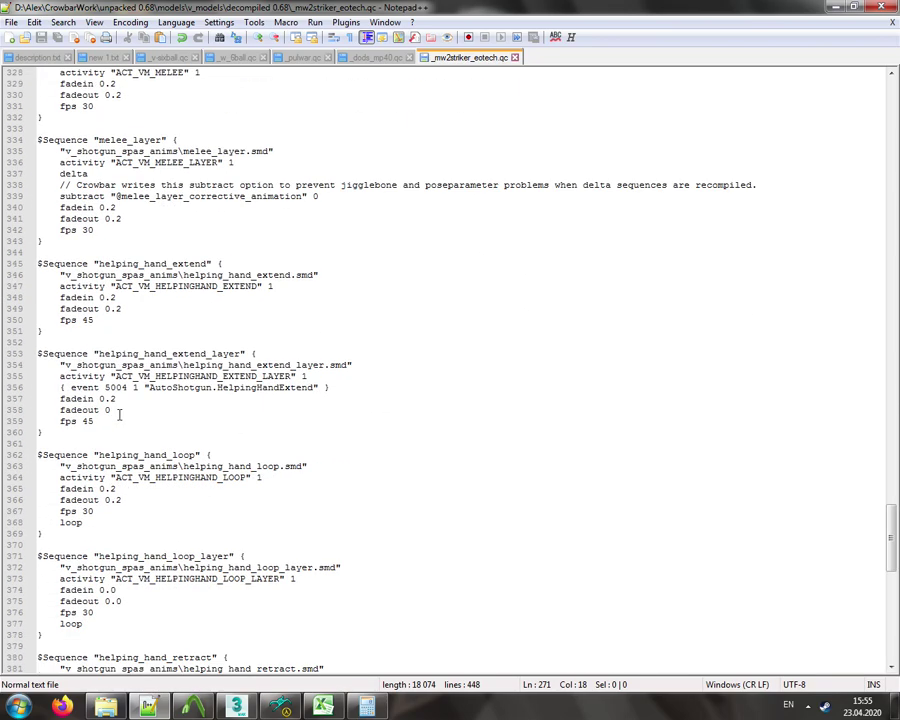
scroll(120, 414, up, 7)
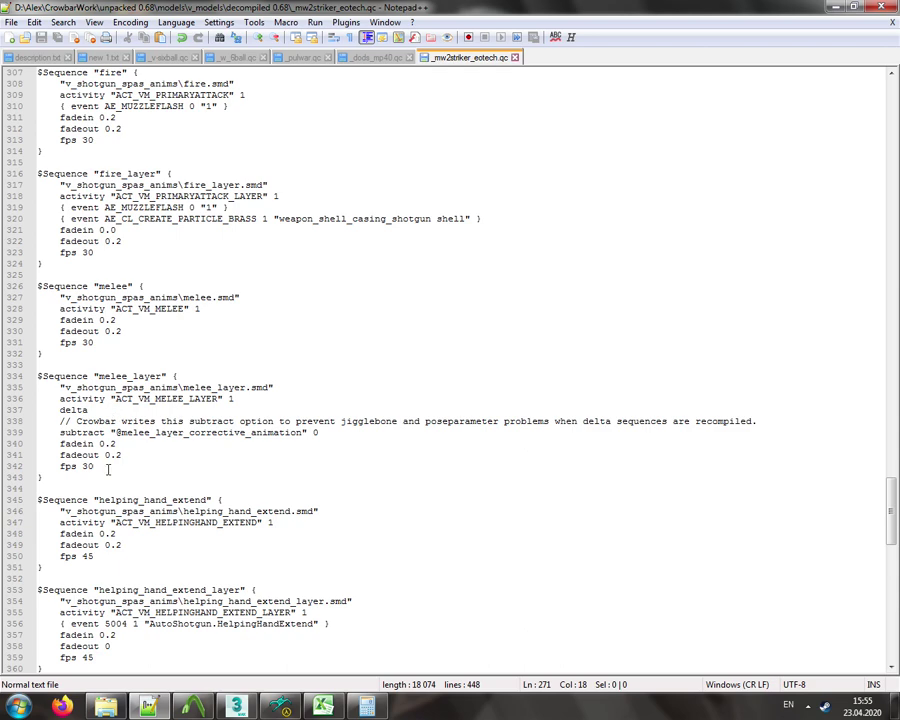
click(99, 474)
scroll(103, 464, up, 2)
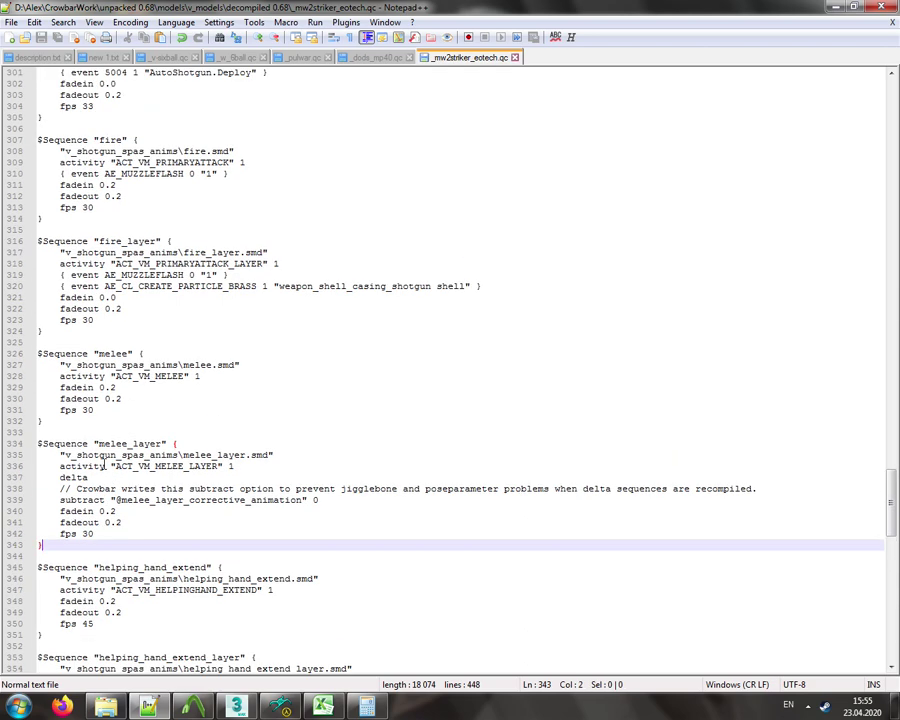
scroll(893, 482, up, 2)
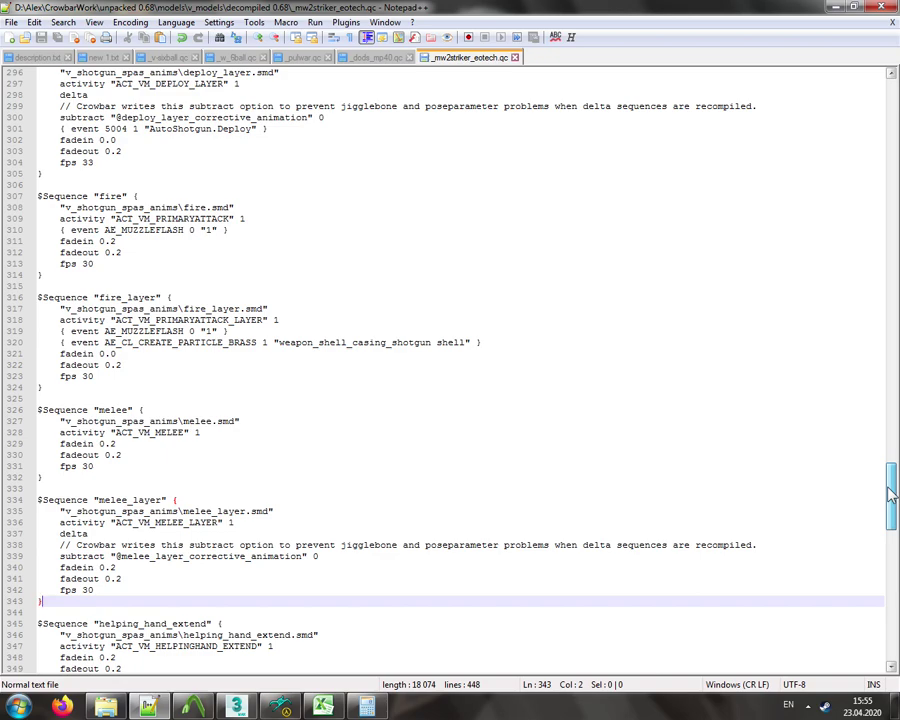
drag(893, 490, 818, 510)
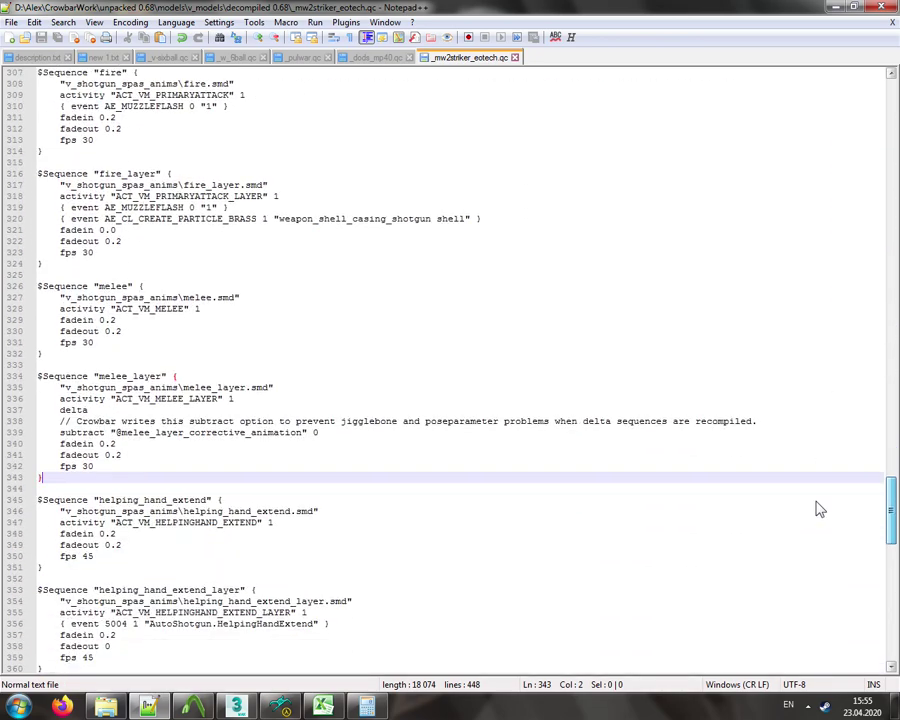
- Switch to Crowbar and close the Calculator window
key(alt+Tab)
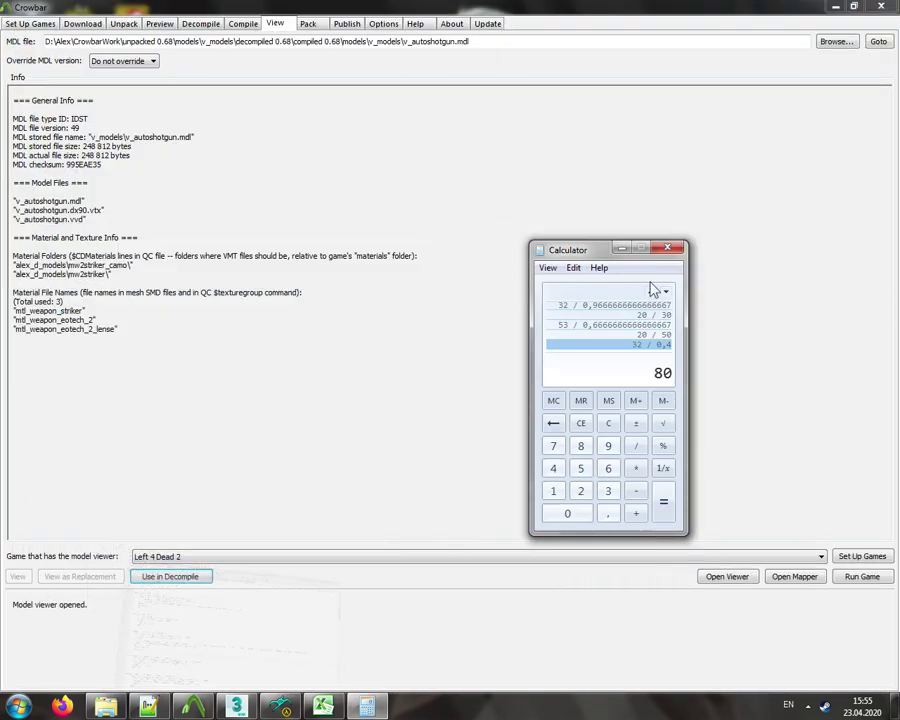
key(alt+F4)
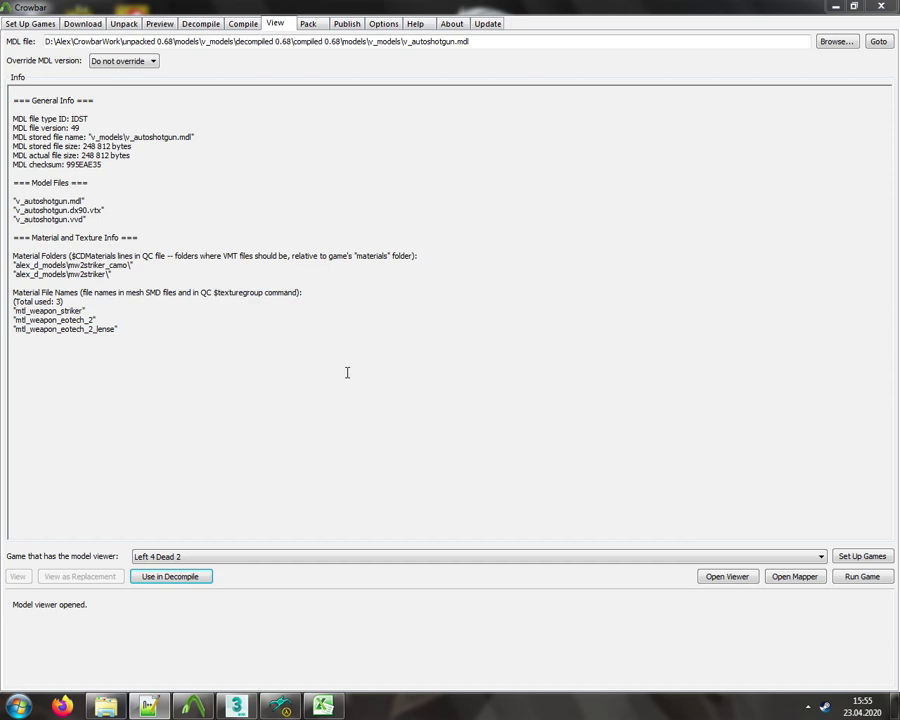
- Minimize Crowbar, switch to 3ds Max and reset it to a new empty scene
click(836, 7)
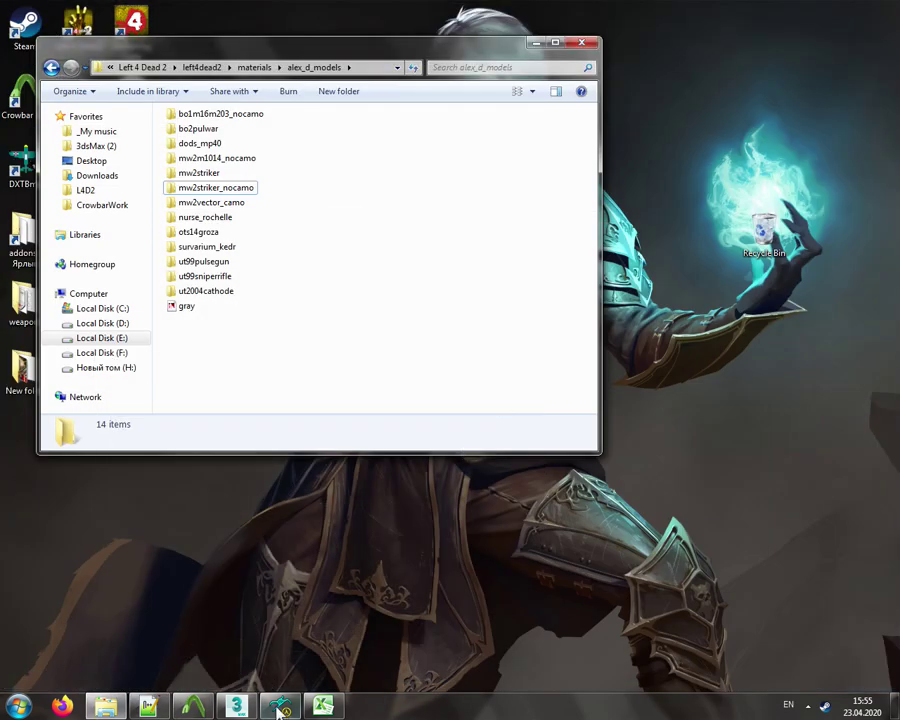
mouse_move(281, 711)
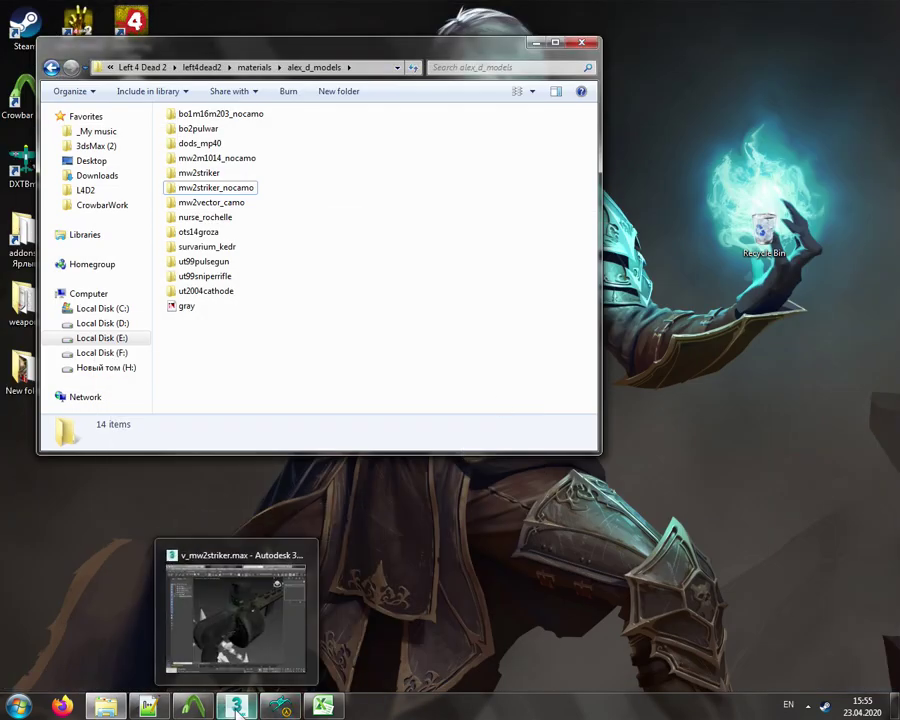
click(239, 711)
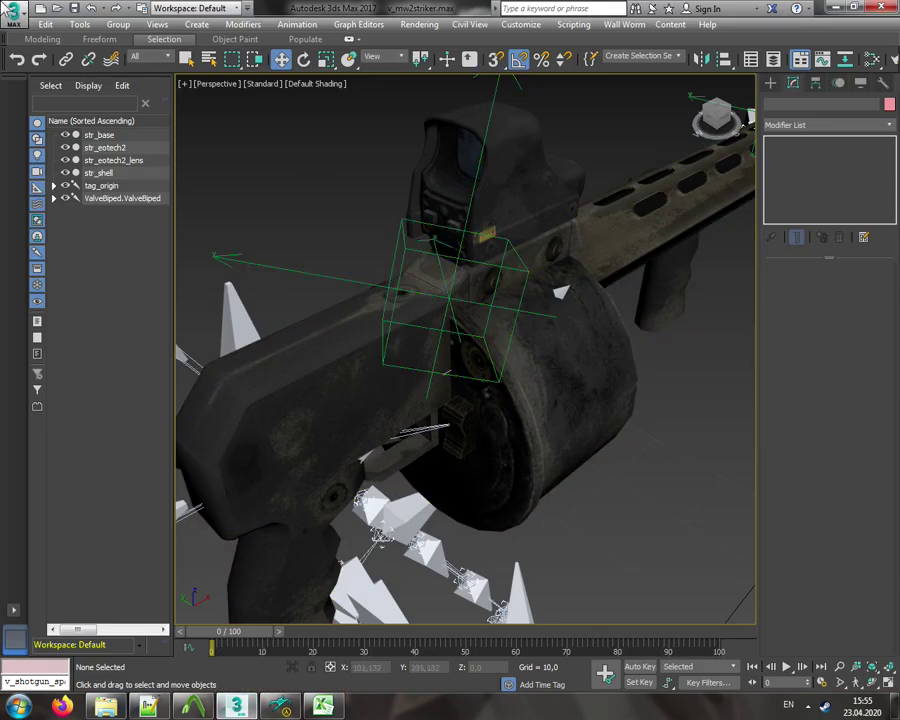
click(12, 10)
click(66, 88)
click(408, 376)
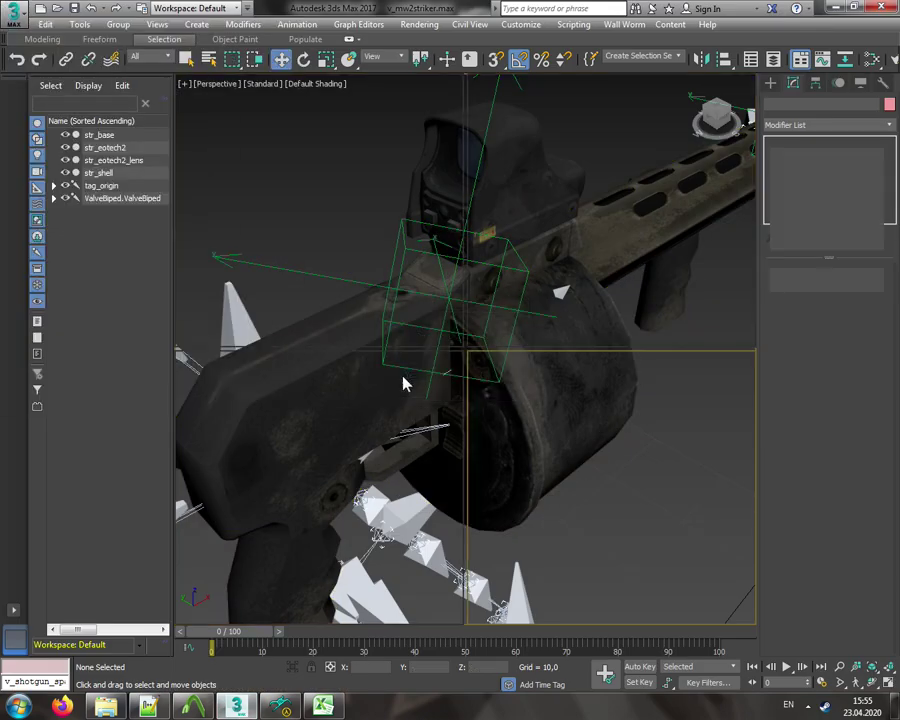
click(474, 361)
click(498, 373)
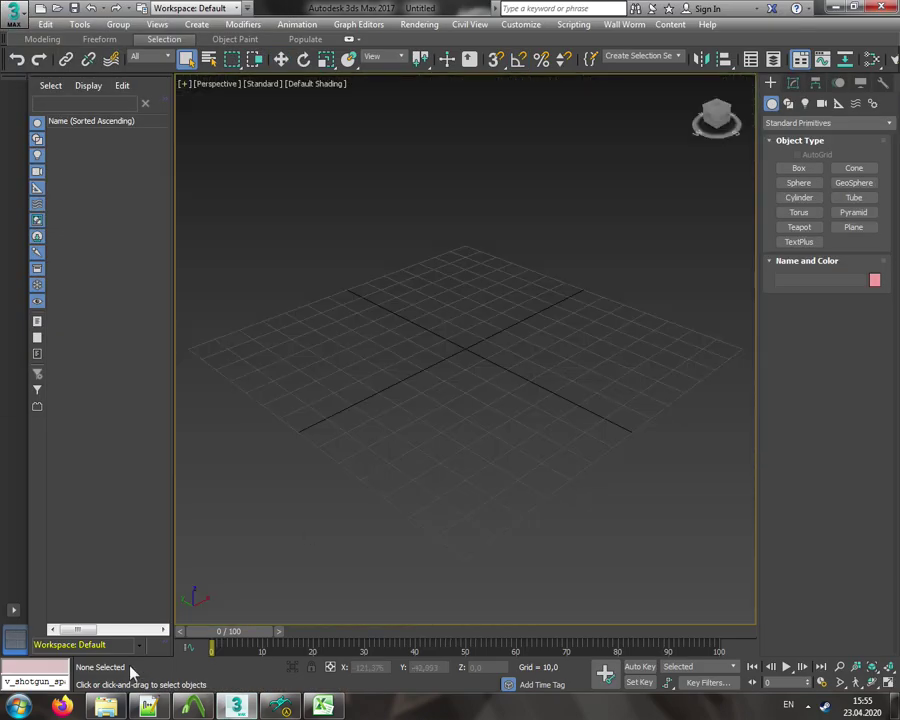
- Switch to the file explorer and open CrowbarWork's unpacked 0.68\models\v_models\decompiled 0.68 folder
key(alt+Tab)
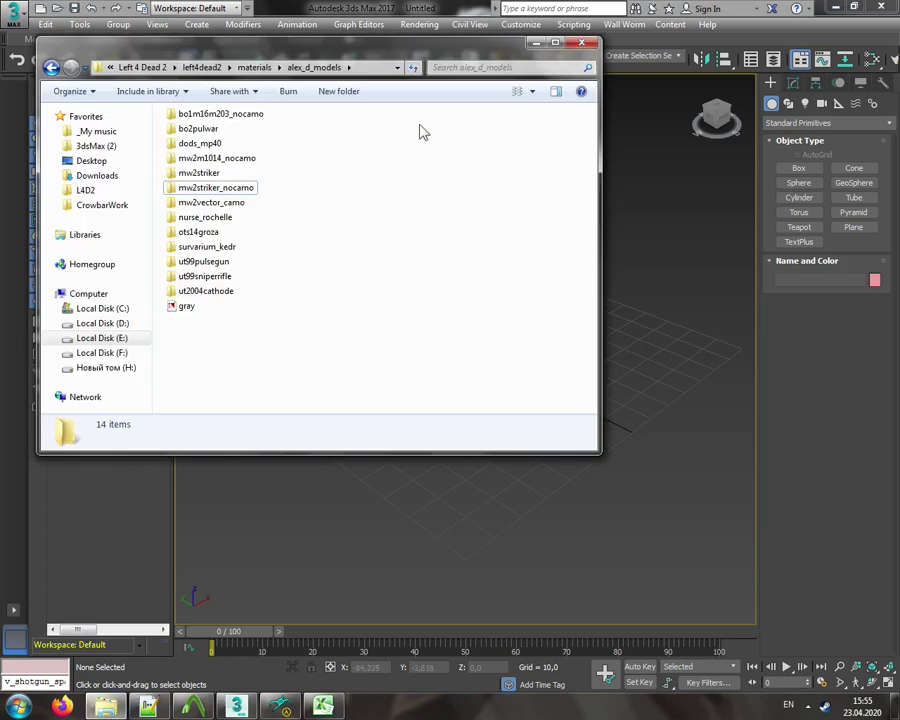
click(100, 205)
double_click(244, 294)
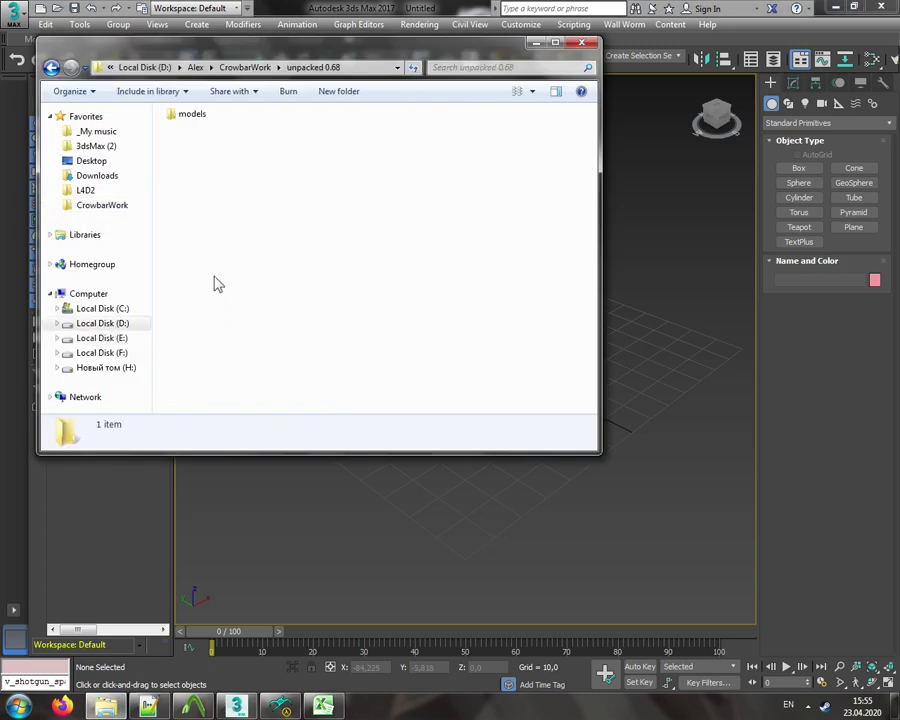
click(200, 121)
double_click(200, 121)
double_click(196, 118)
double_click(205, 118)
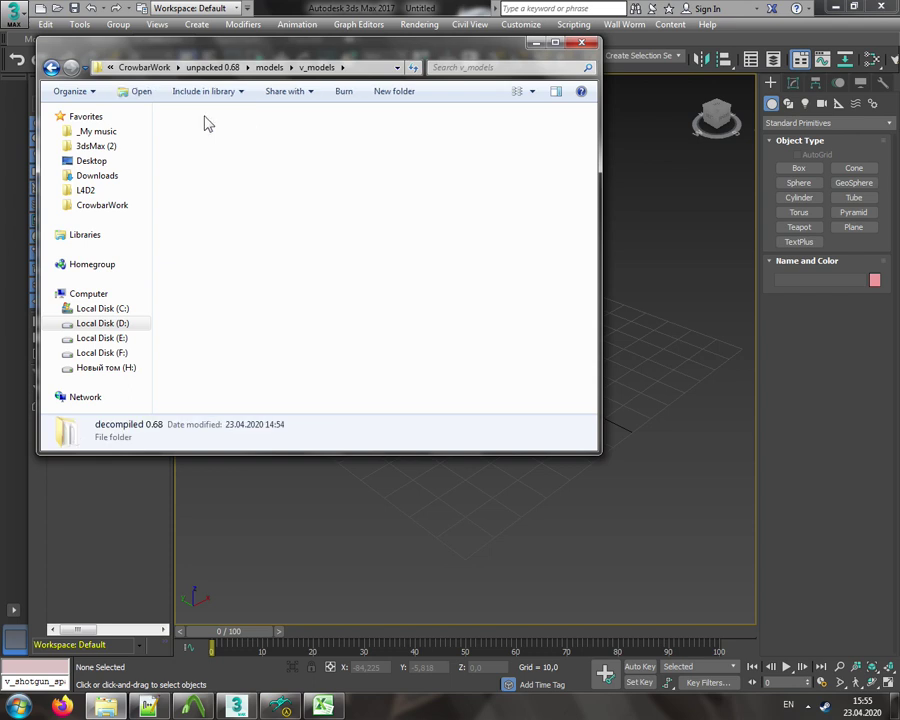
- Duplicate v_shotgun_spas.qc in the same folder and rename the copy to _import.qc
click(232, 173)
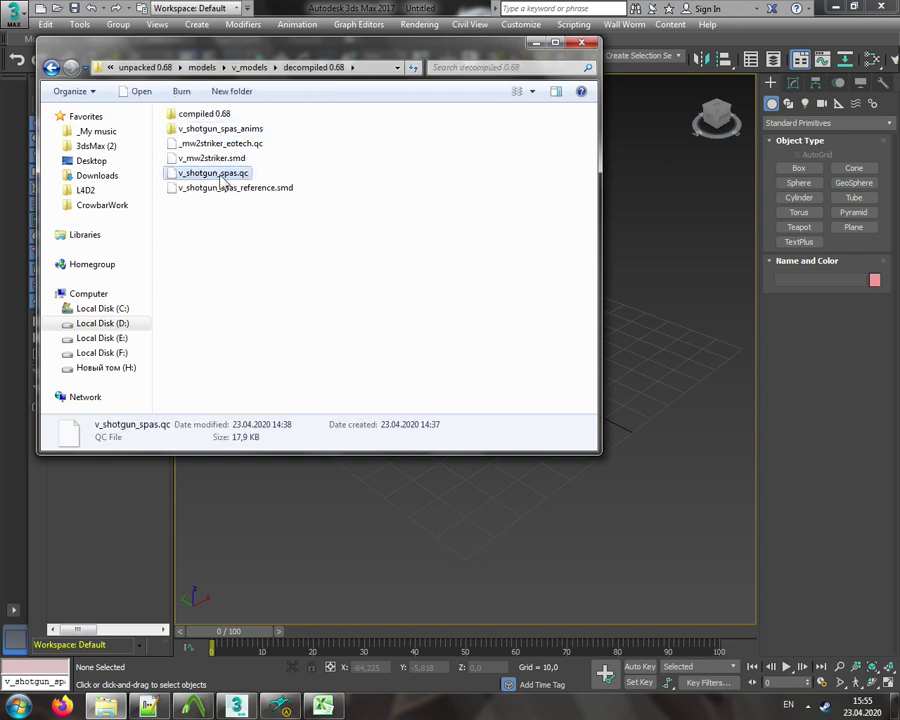
key(ctrl+c)
key(ctrl+v)
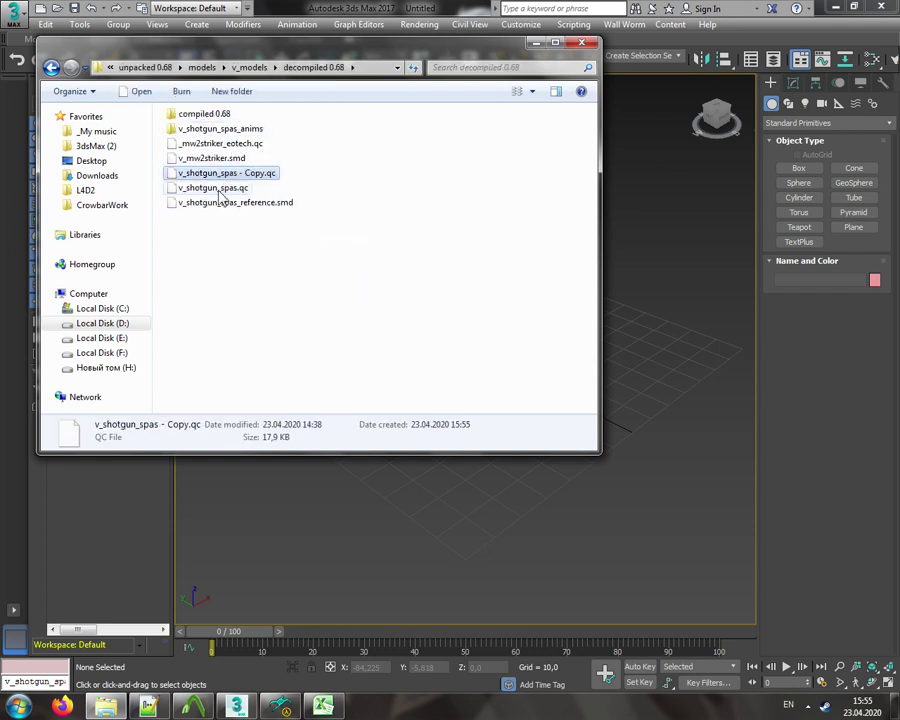
click(220, 189)
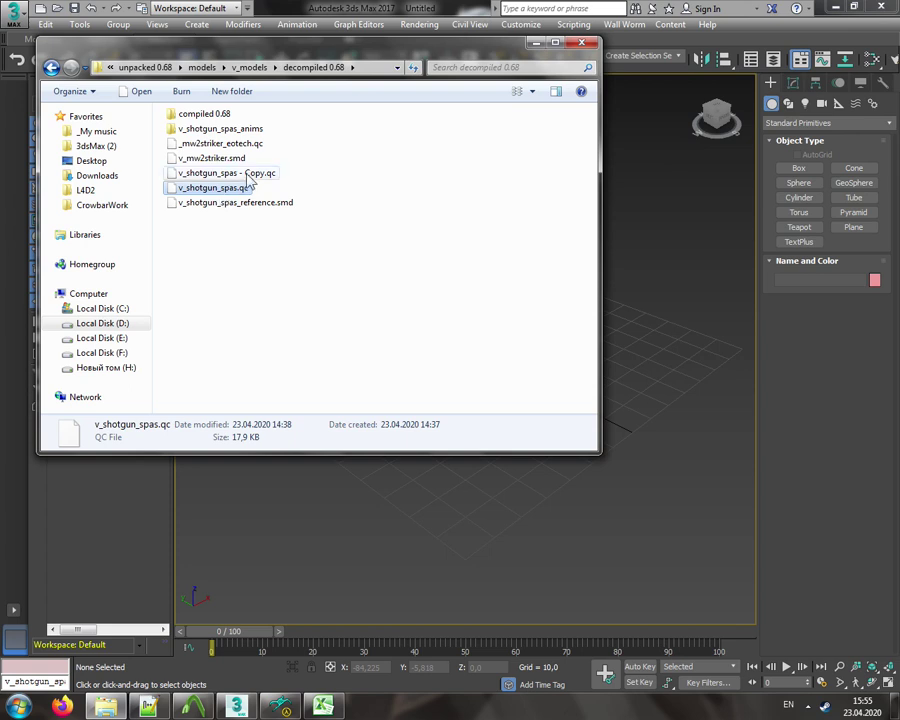
click(245, 175)
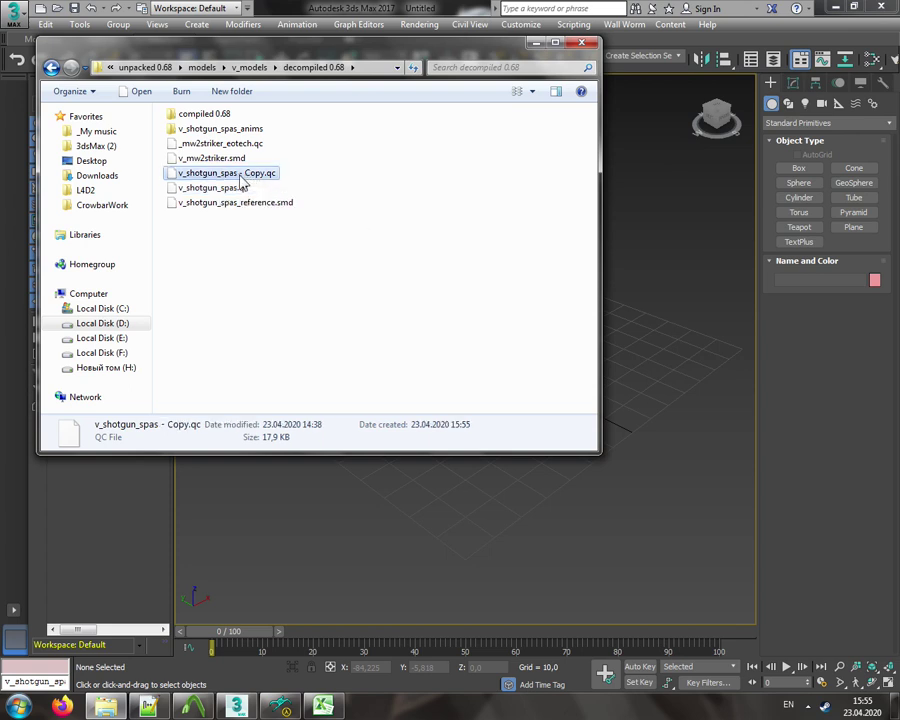
key(F2)
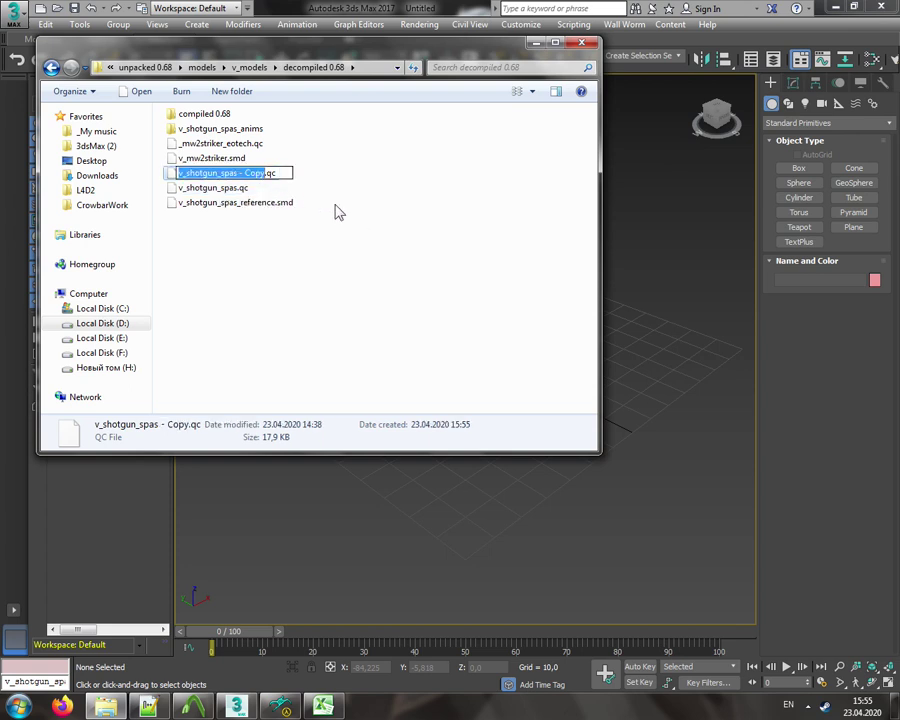
text(_import)
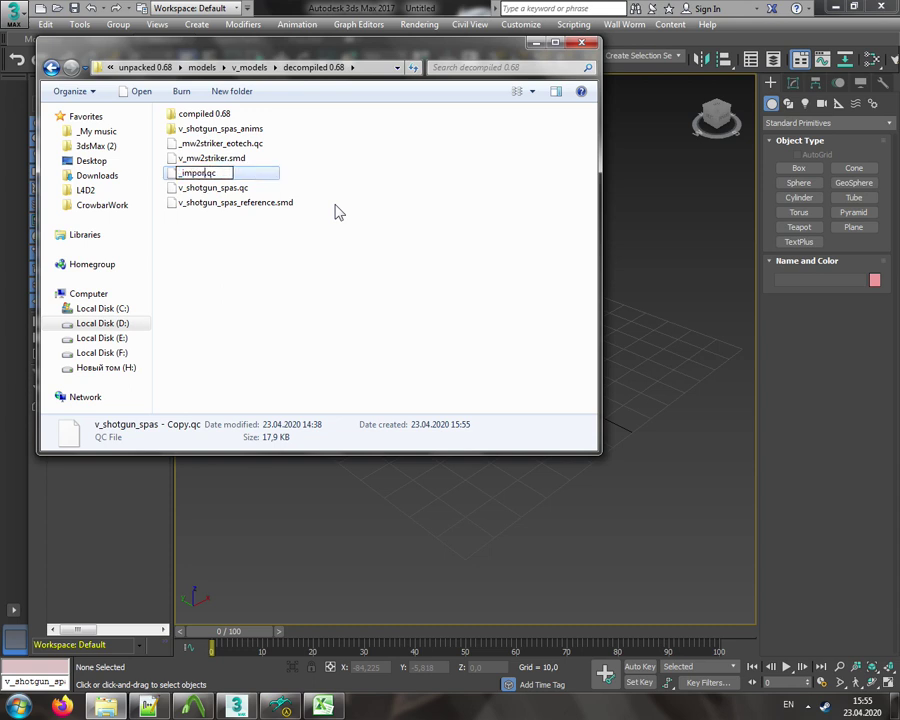
key(Return)
- Open _import.qc in Notepad++ and delete every animation and sequence block between the pose parameters and the melee sequence
right_click(231, 145)
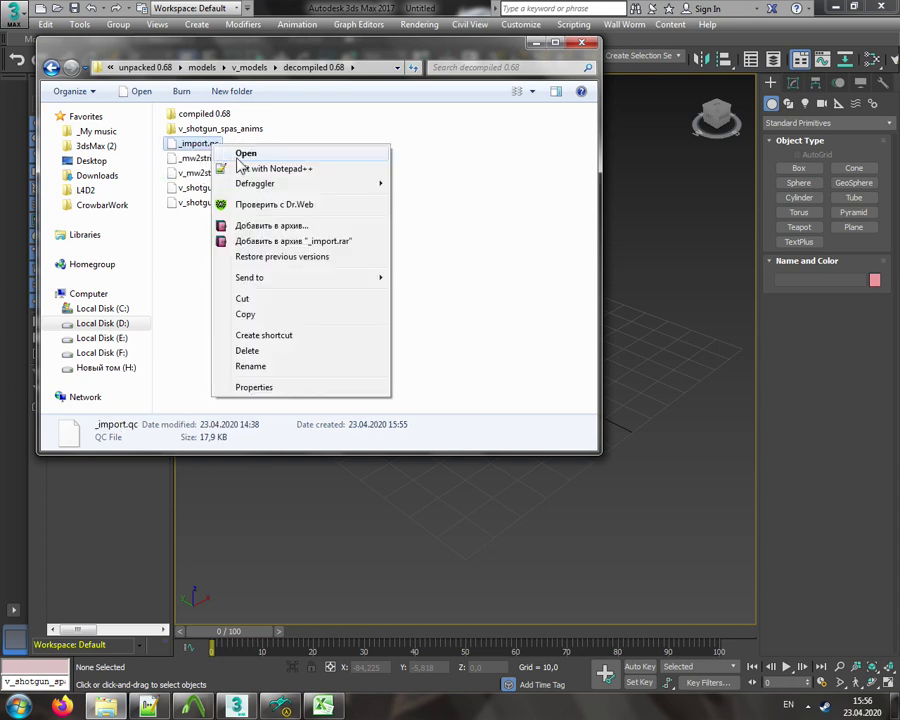
click(238, 172)
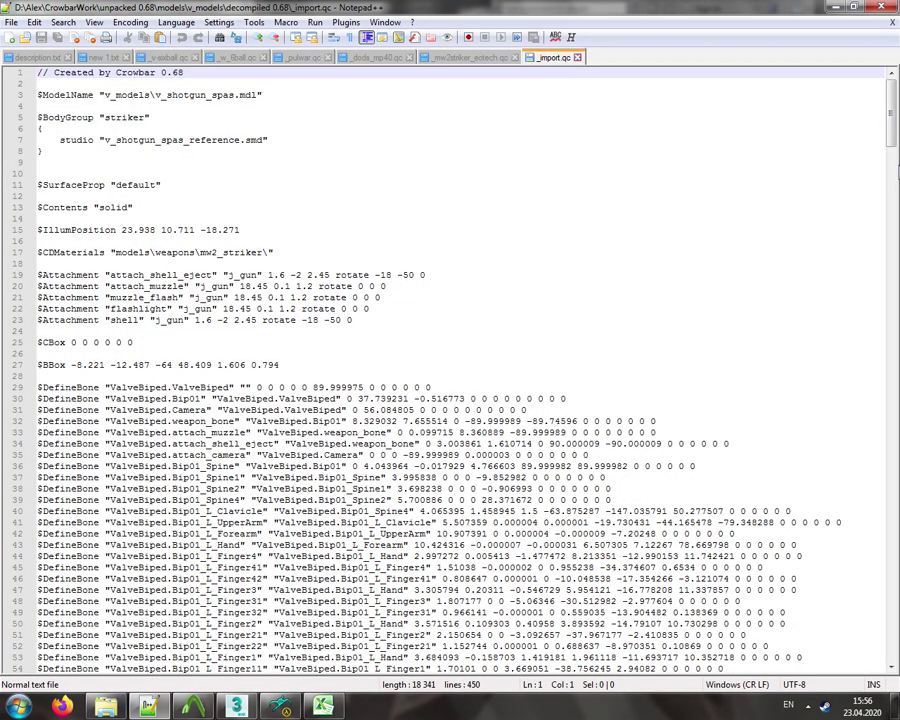
drag(889, 147, 868, 338)
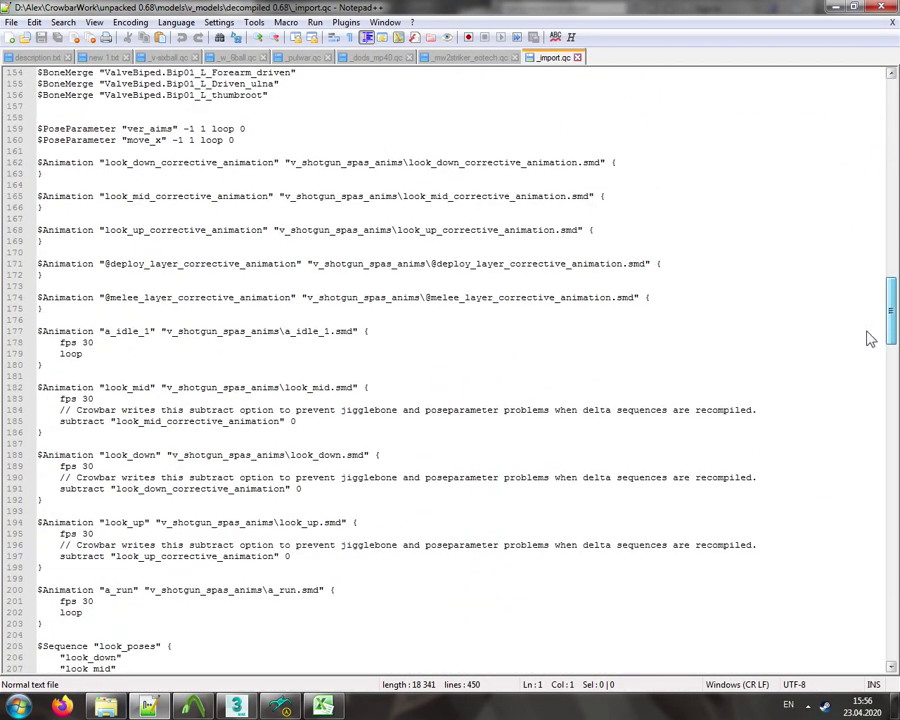
click(280, 151)
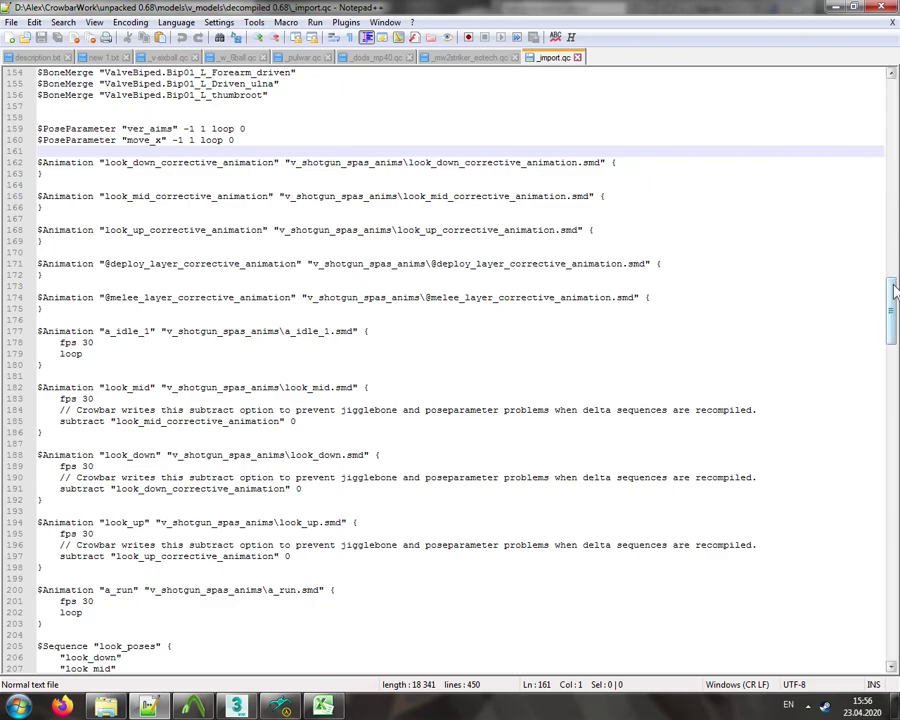
drag(895, 290, 858, 622)
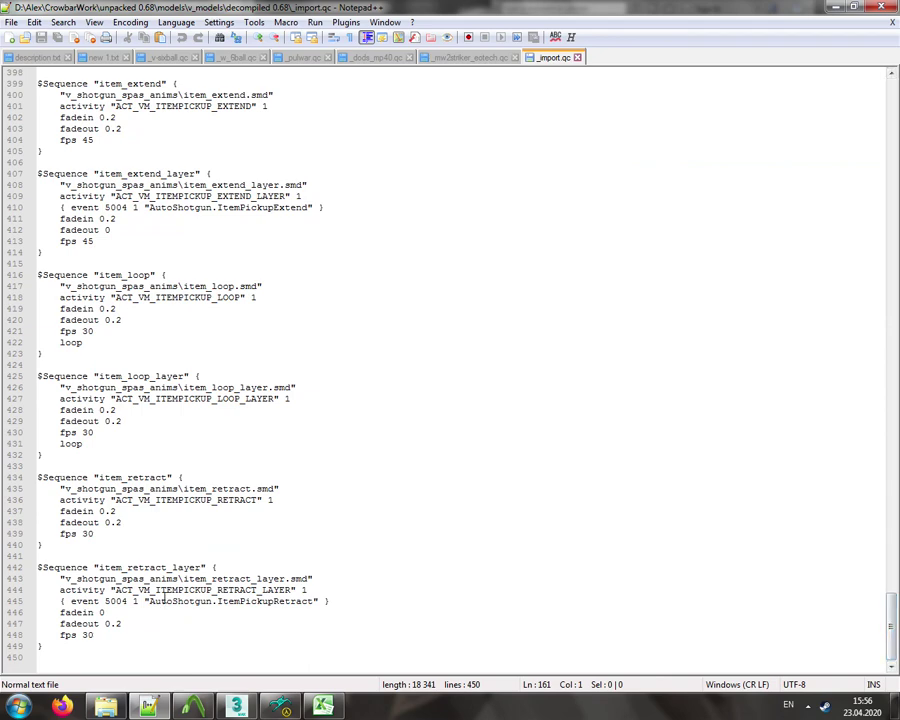
scroll(556, 466, up, 20)
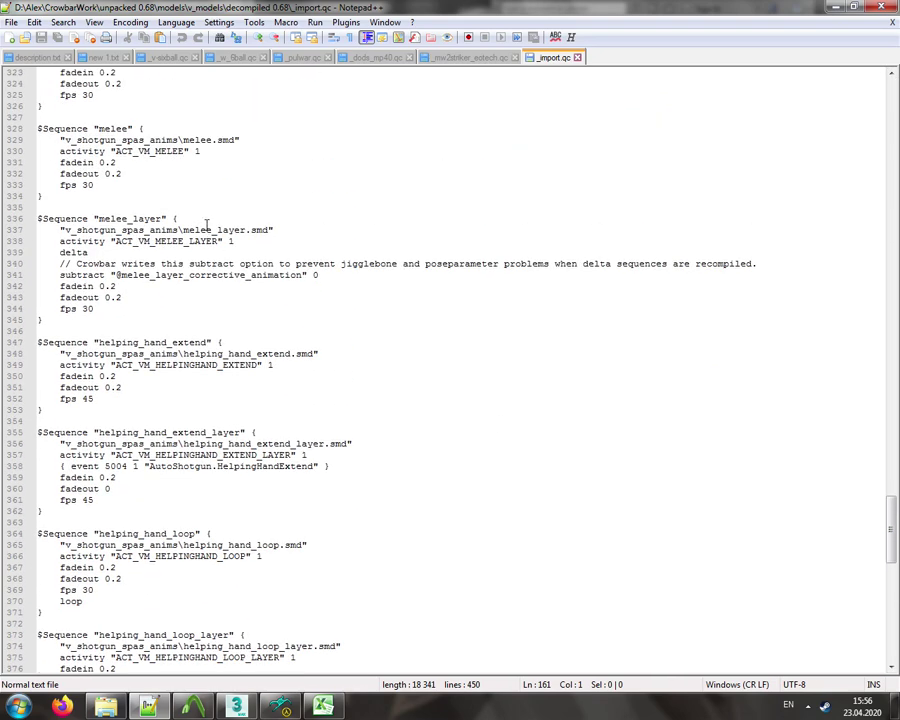
scroll(207, 224, up, 2)
shift+click(97, 185)
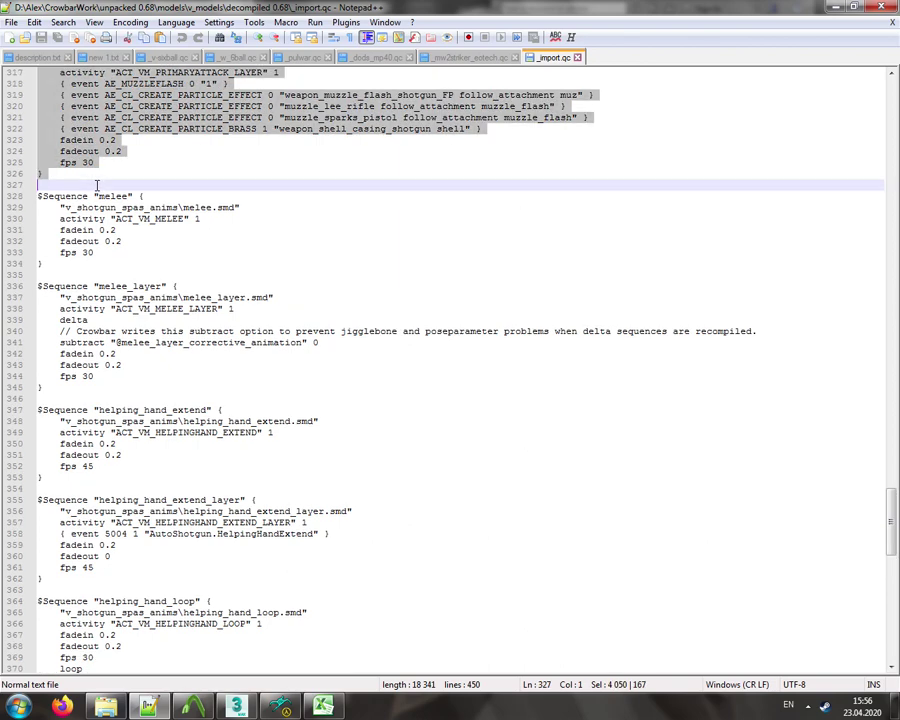
key(Delete)
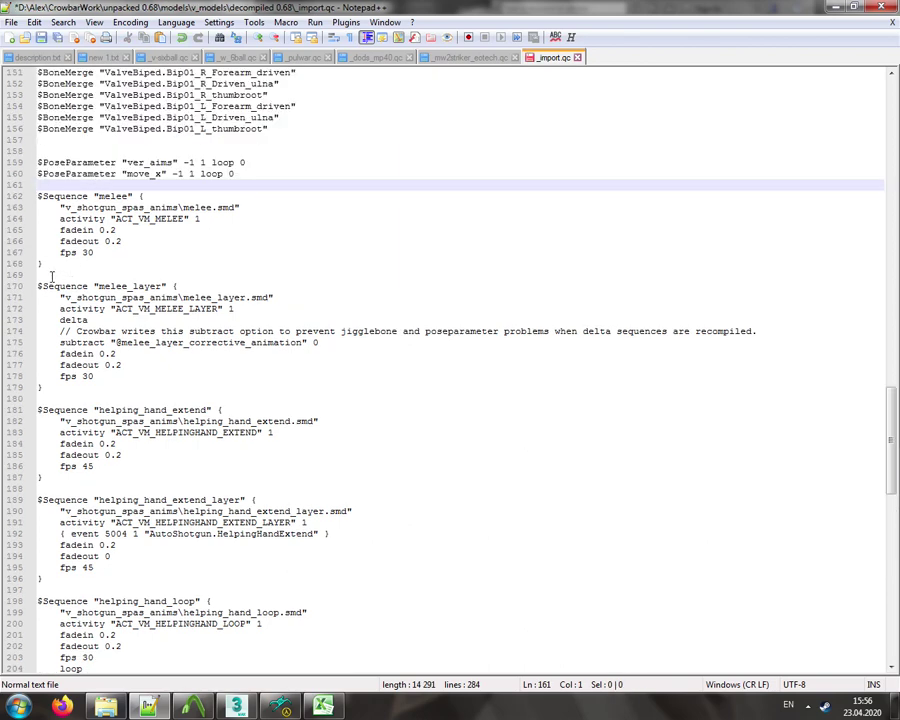
- Delete all sequence blocks between melee and item_retract, from melee_layer through item_loop_layer
click(95, 274)
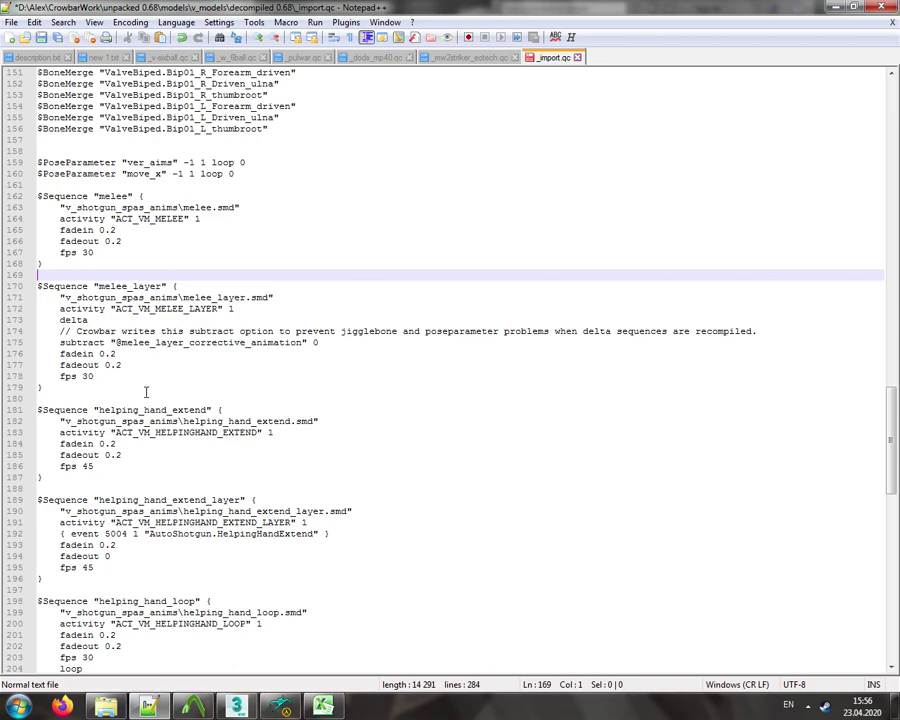
scroll(145, 392, down, 4)
scroll(150, 421, down, 20)
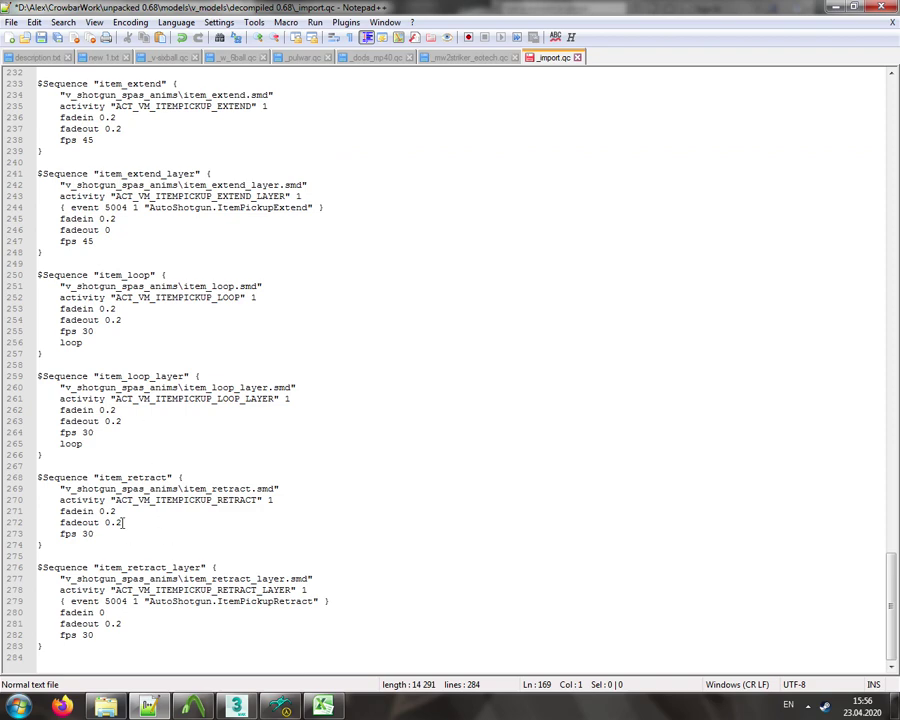
shift+click(98, 465)
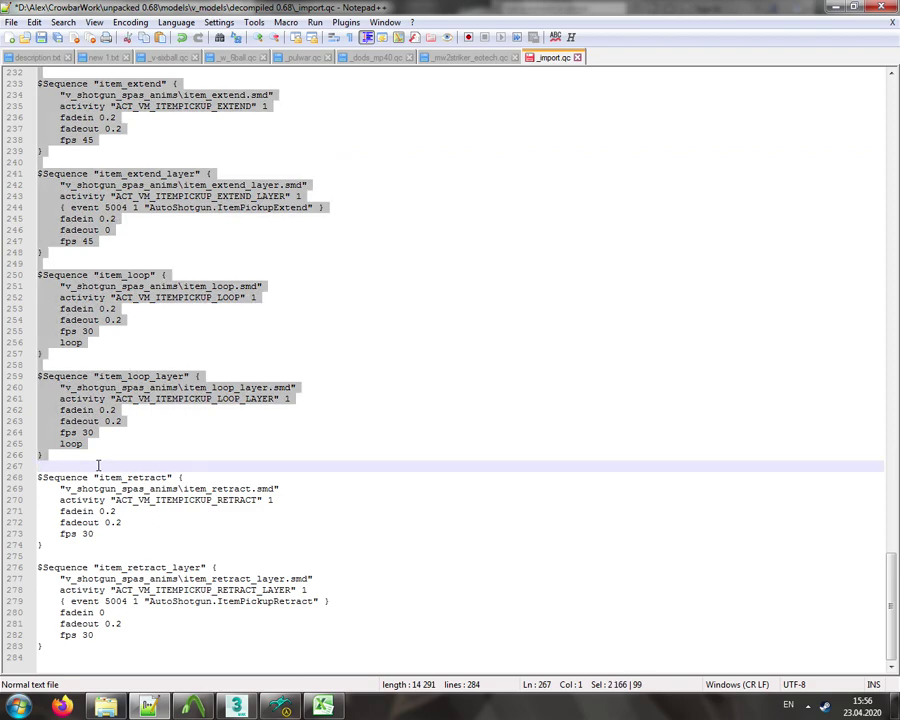
key(Delete)
- Delete the item_retract_layer sequence block at the end of _import.qc and save the file
drag(55, 555, 128, 661)
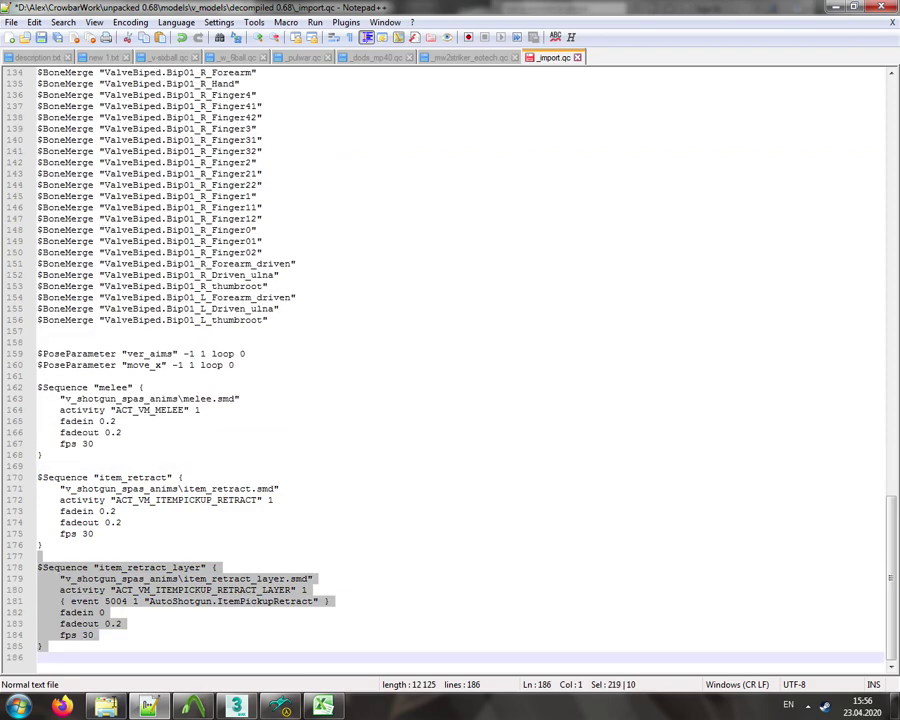
key(Delete)
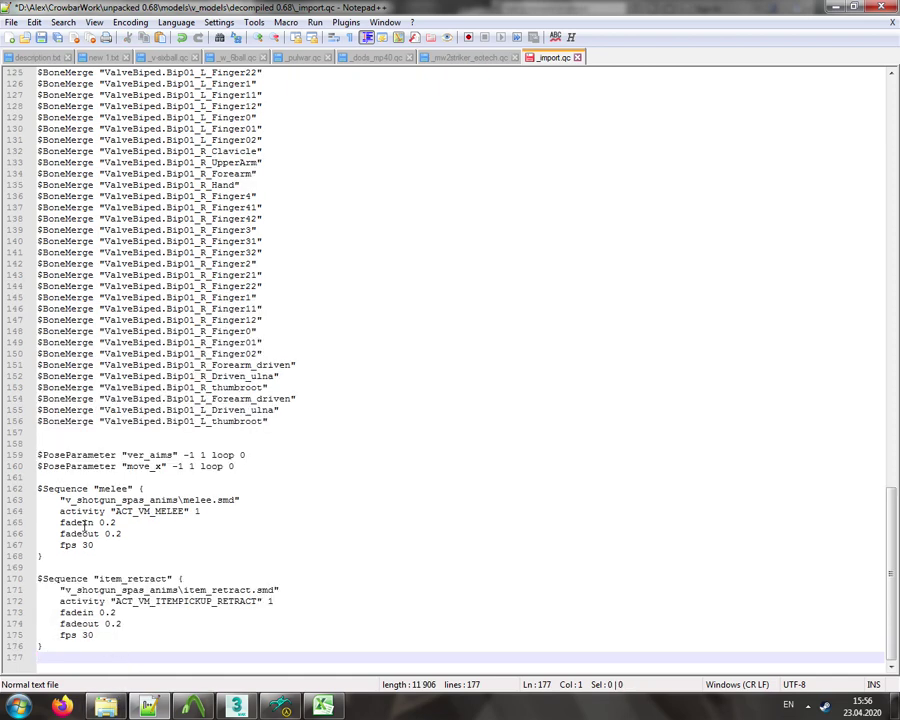
key(ctrl+s)
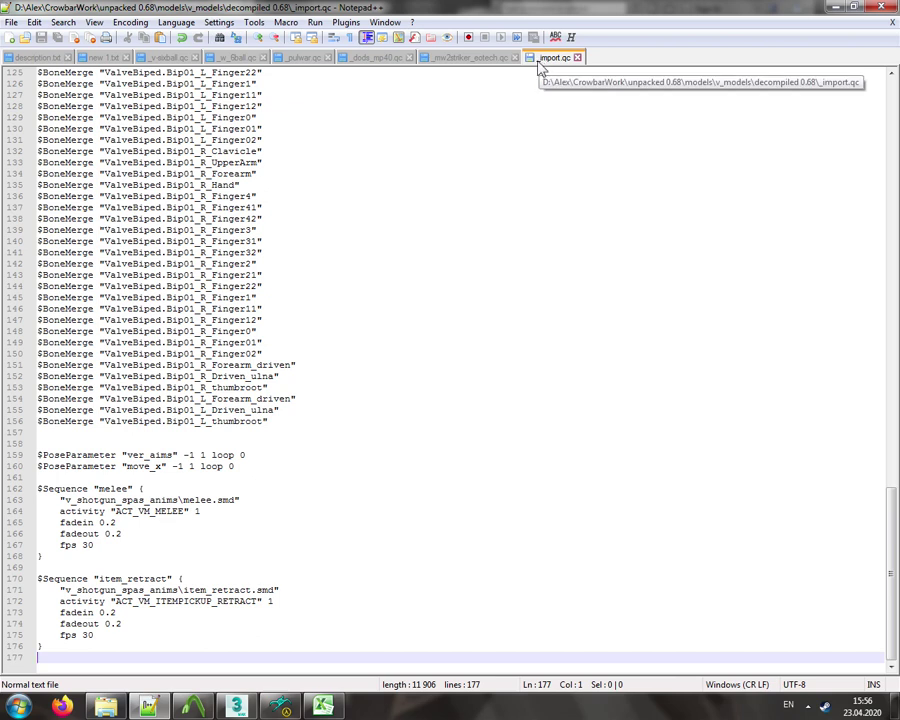
click(83, 477)
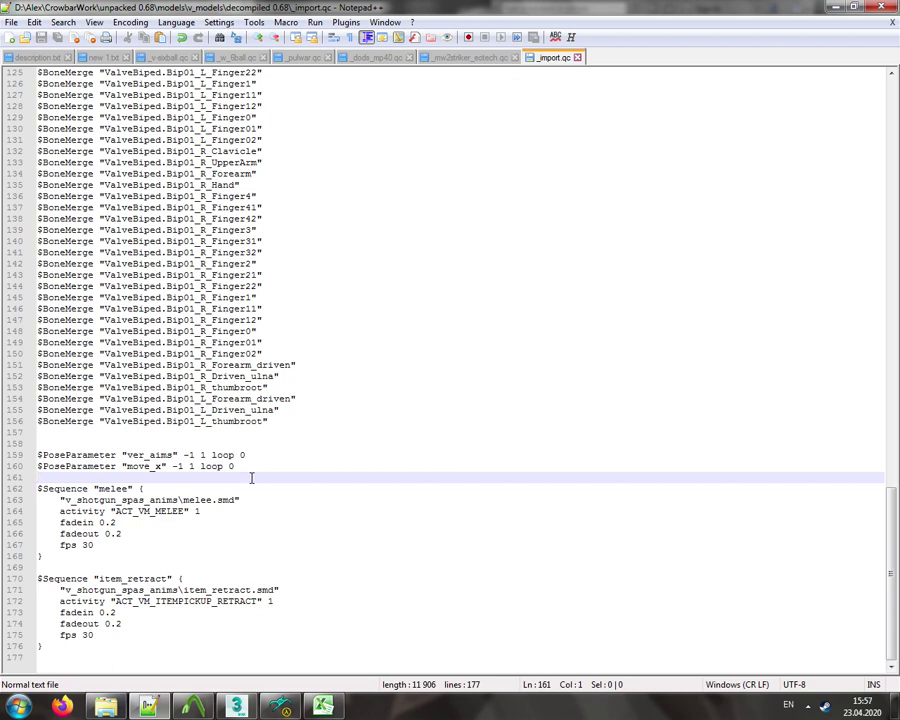
drag(38, 488, 105, 623)
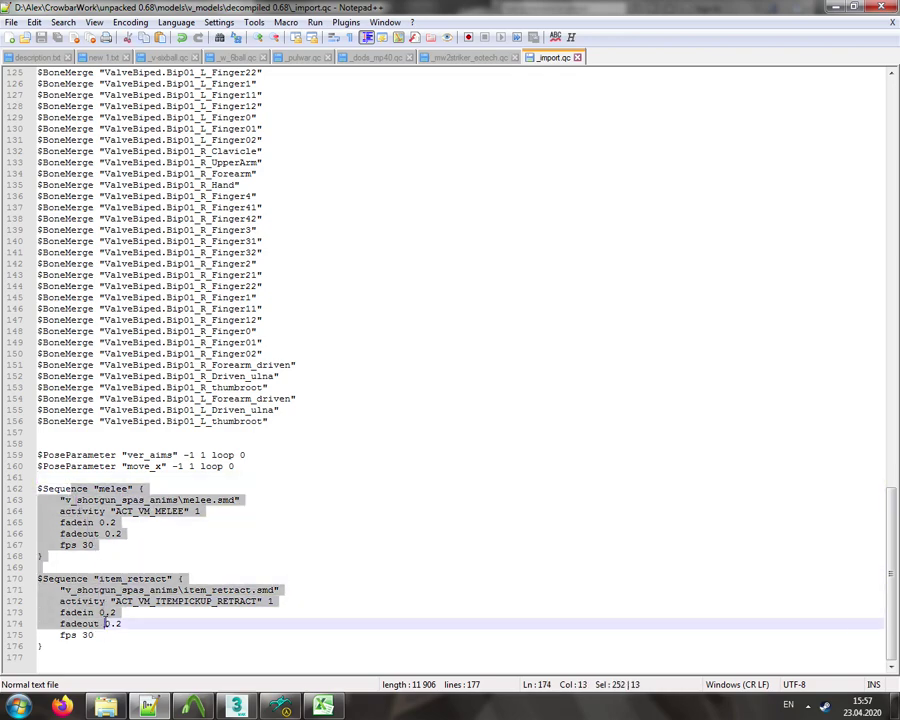
click(215, 636)
- Switch to 3ds Max and set the animation end time to 200 in the time configuration
click(236, 706)
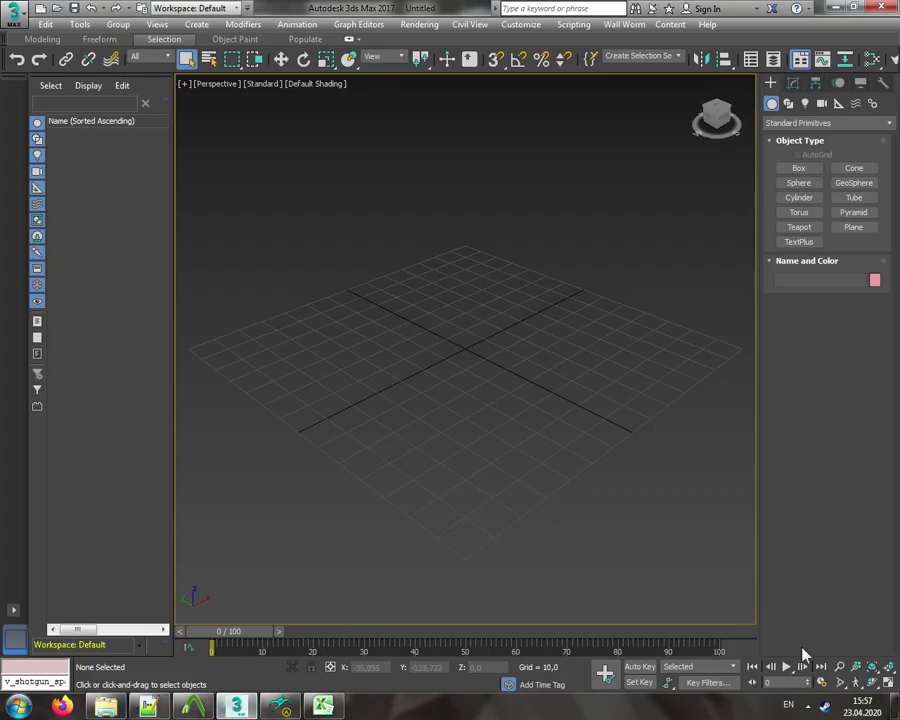
click(822, 682)
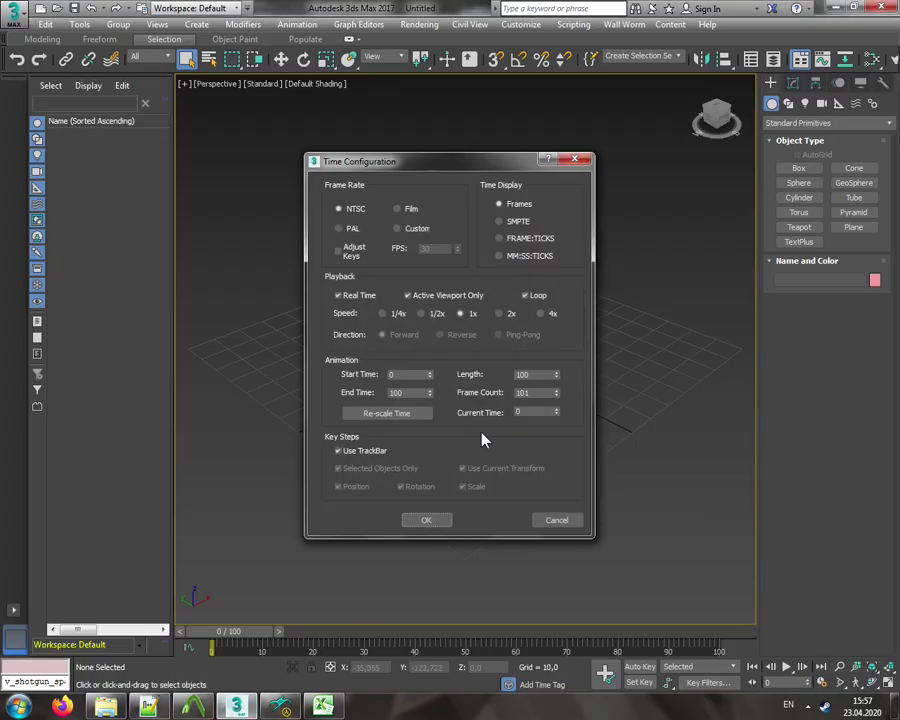
double_click(406, 392)
click(424, 519)
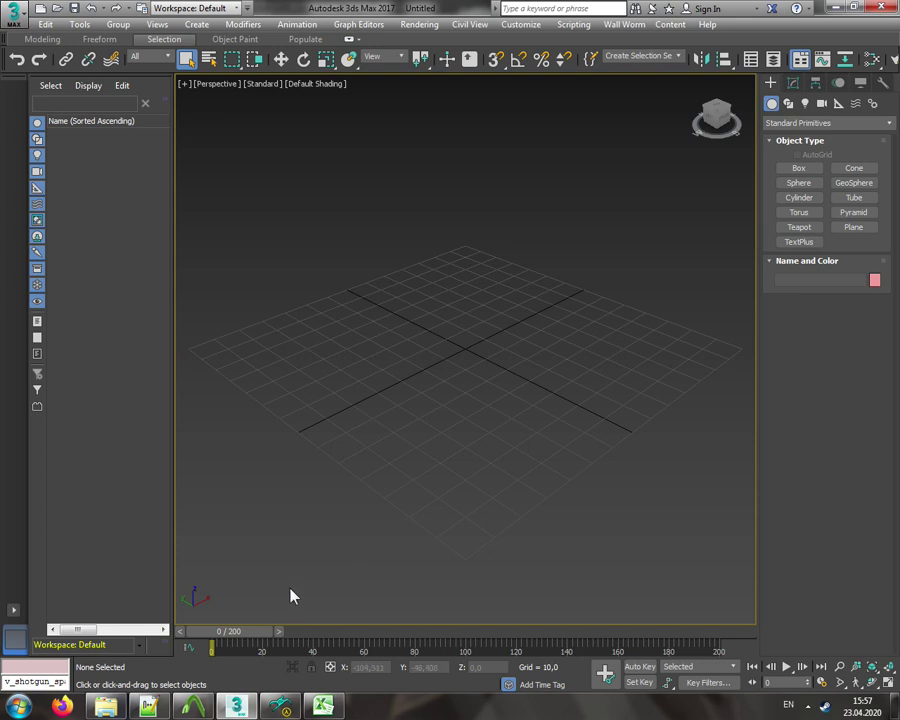
- Import _import.qc from the decompiled 0.68 folder with the Wall Worm SMD and QC Importer, leaving its options at default
click(624, 24)
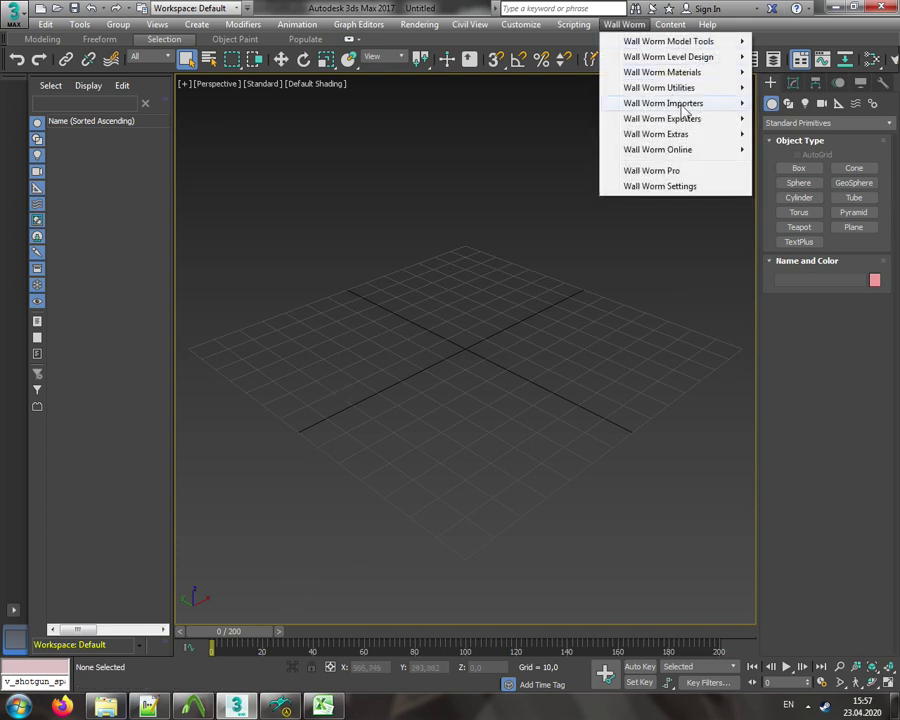
mouse_move(685, 105)
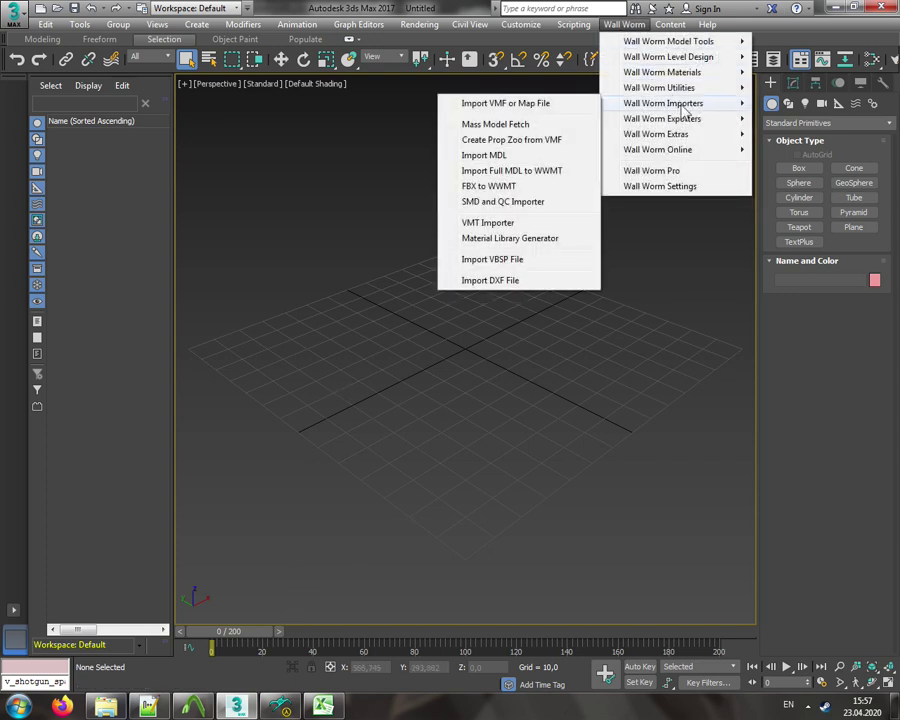
click(503, 202)
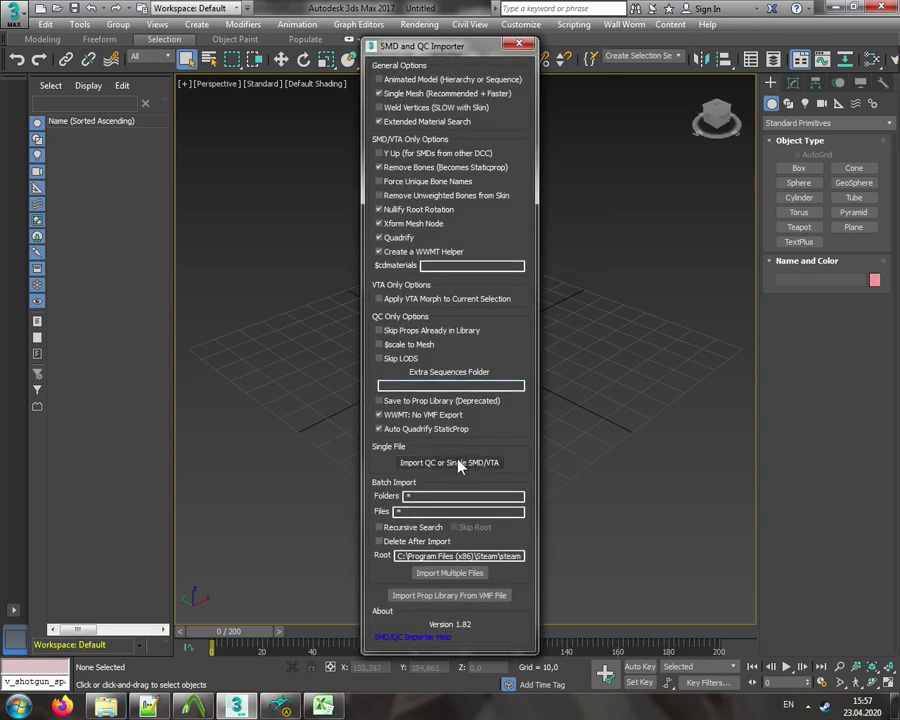
click(459, 466)
click(110, 104)
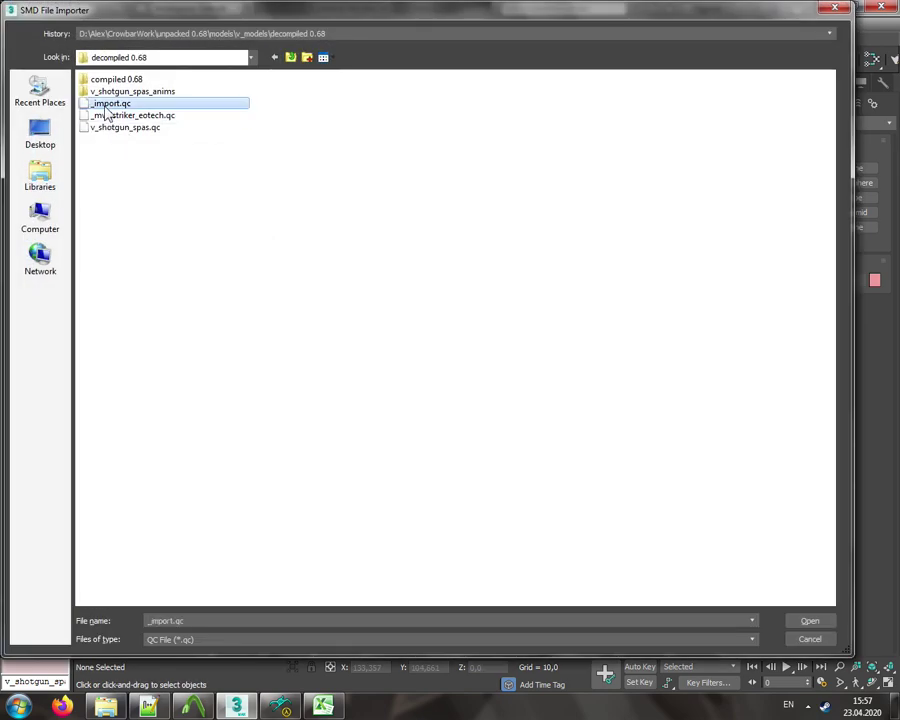
double_click(108, 105)
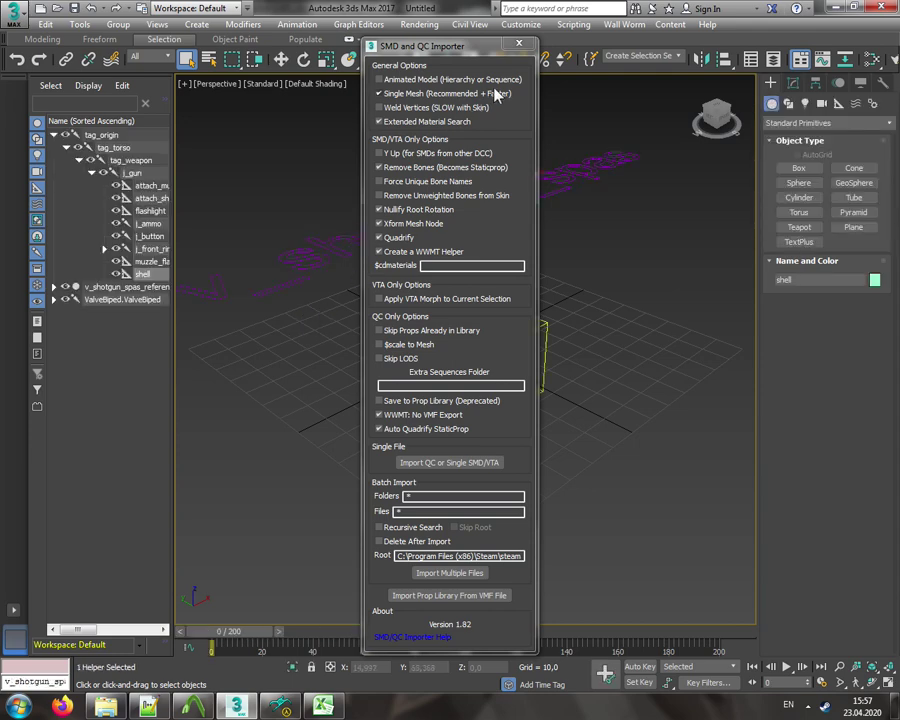
click(519, 43)
- Delete the imported model-name text helper and the box-shaped bounding helper from the scene
click(547, 188)
key(Delete)
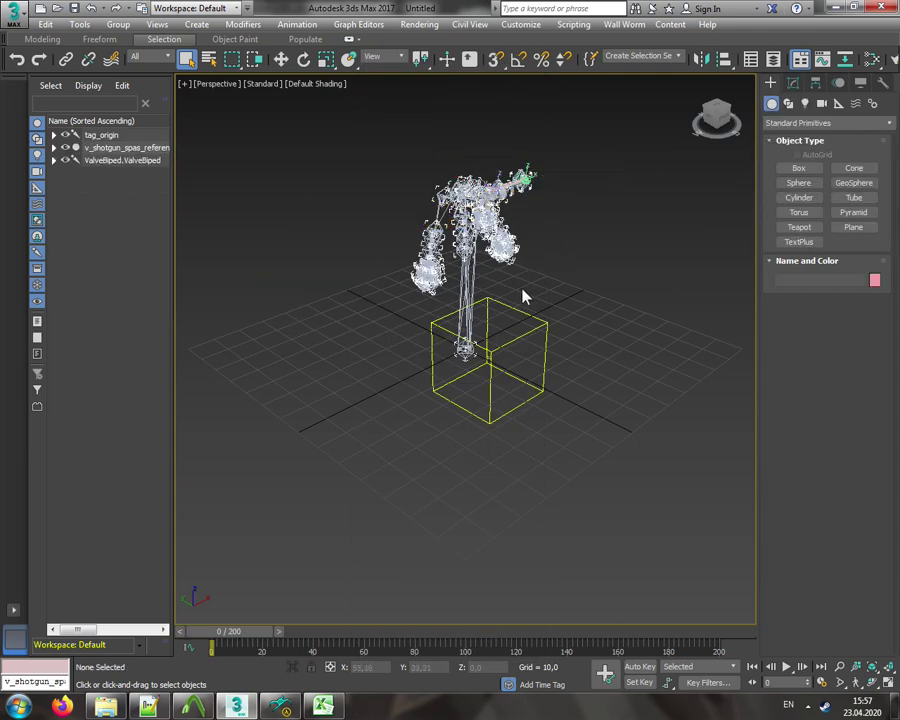
click(522, 297)
key(Delete)
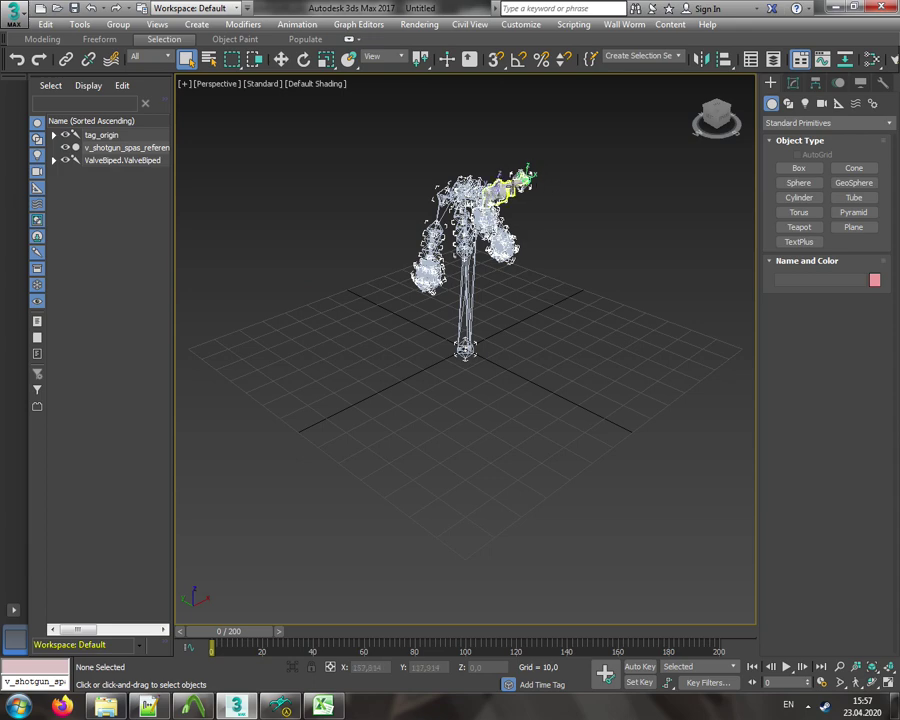
- Select the shotgun mesh and examine the imported animation on the weapon and arm bones by scrubbing up to frame 80
click(528, 181)
scroll(530, 185, up, 5)
scroll(495, 245, down, 2)
middle_drag(495, 250, 493, 215)
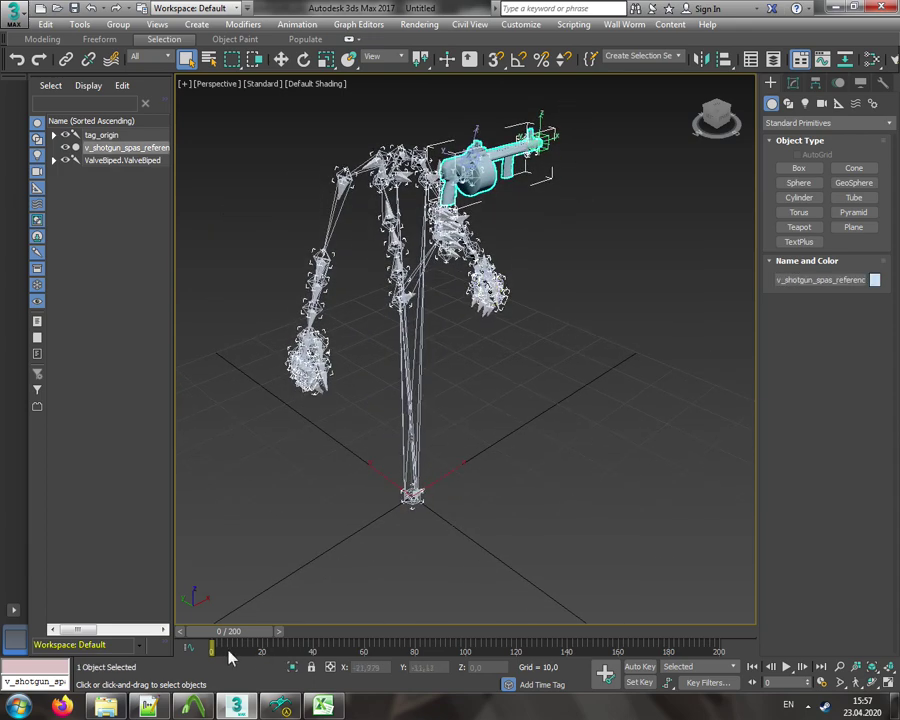
drag(220, 640, 222, 640)
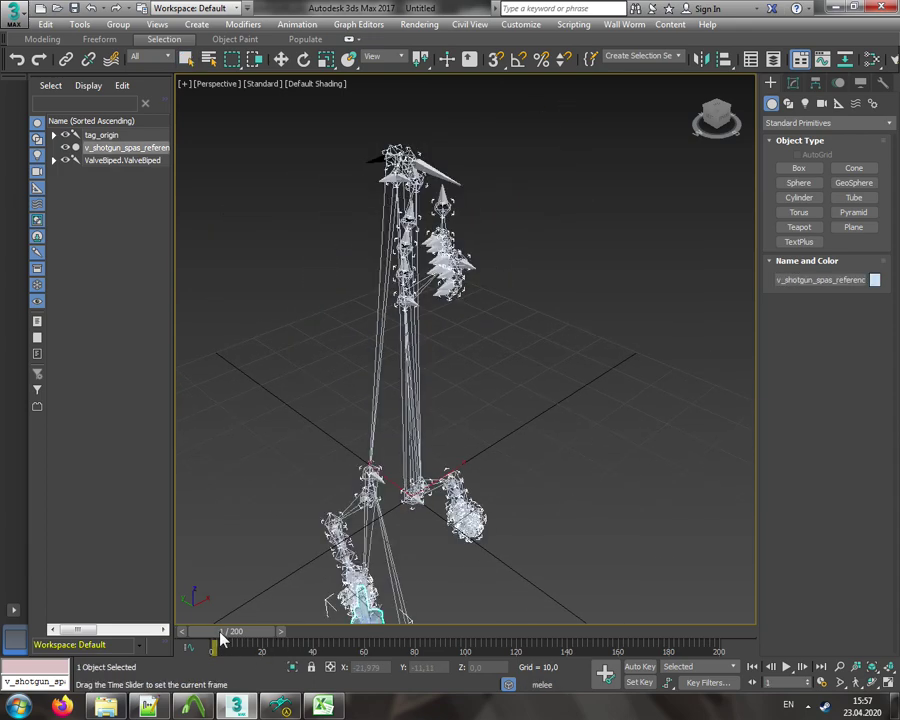
middle_drag(280, 516, 364, 362)
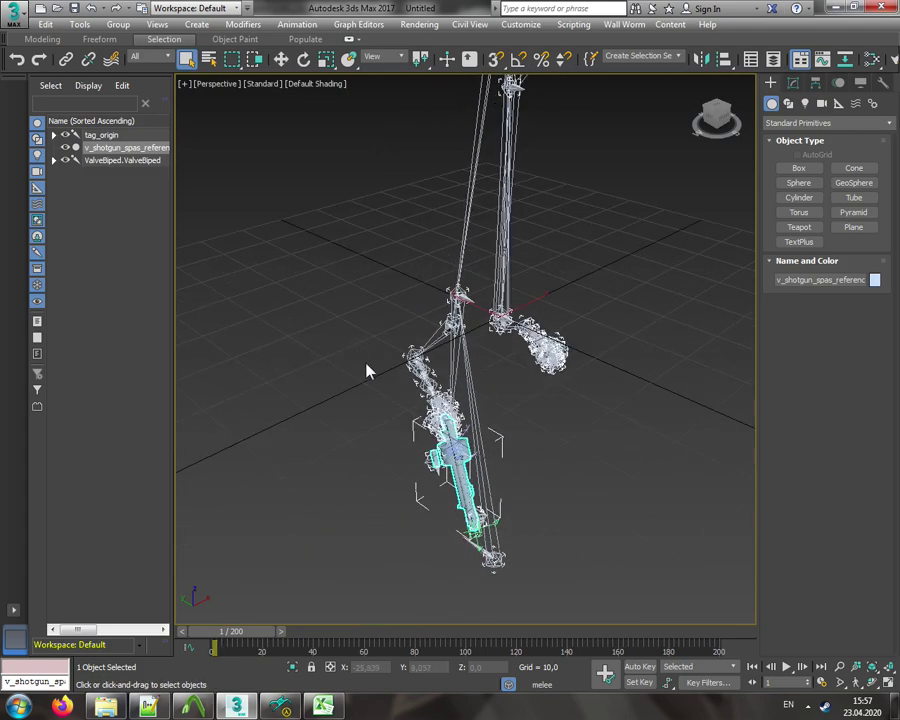
scroll(483, 425, up, 3)
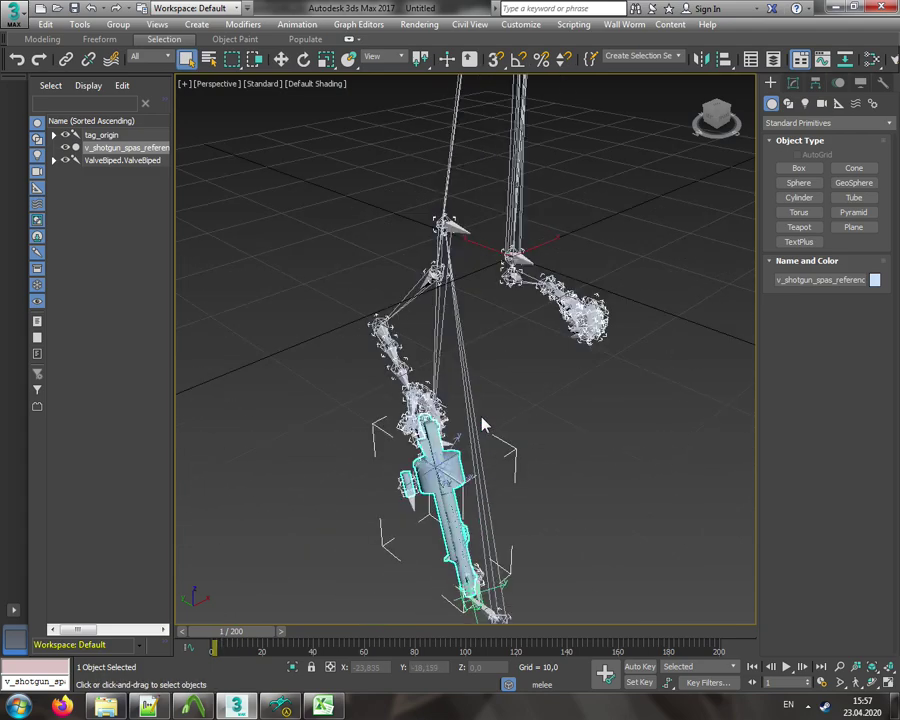
alt+middle_drag(482, 425, 628, 249)
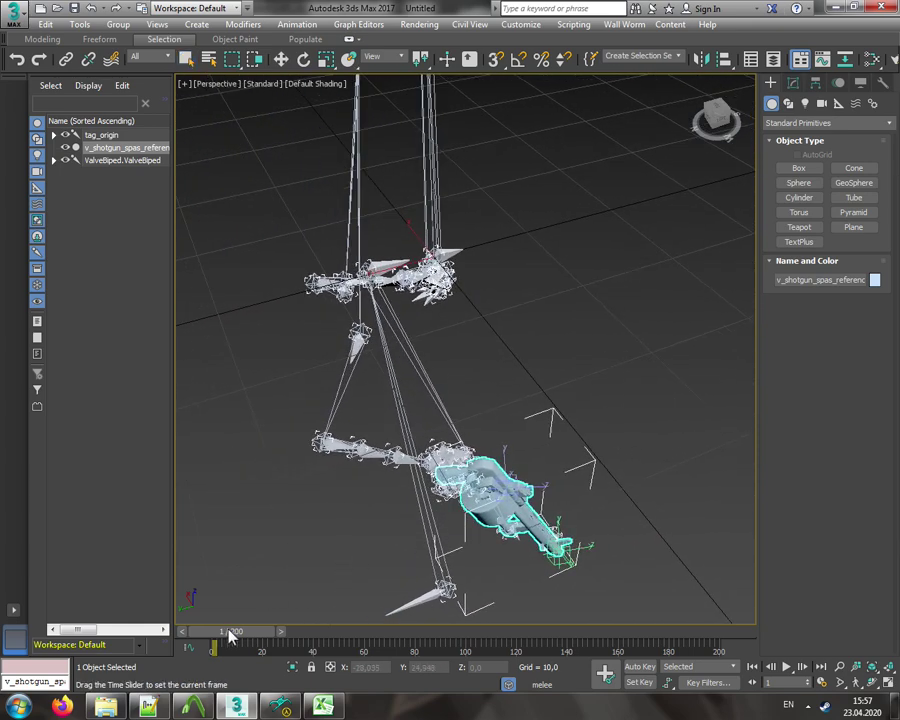
drag(229, 636, 416, 641)
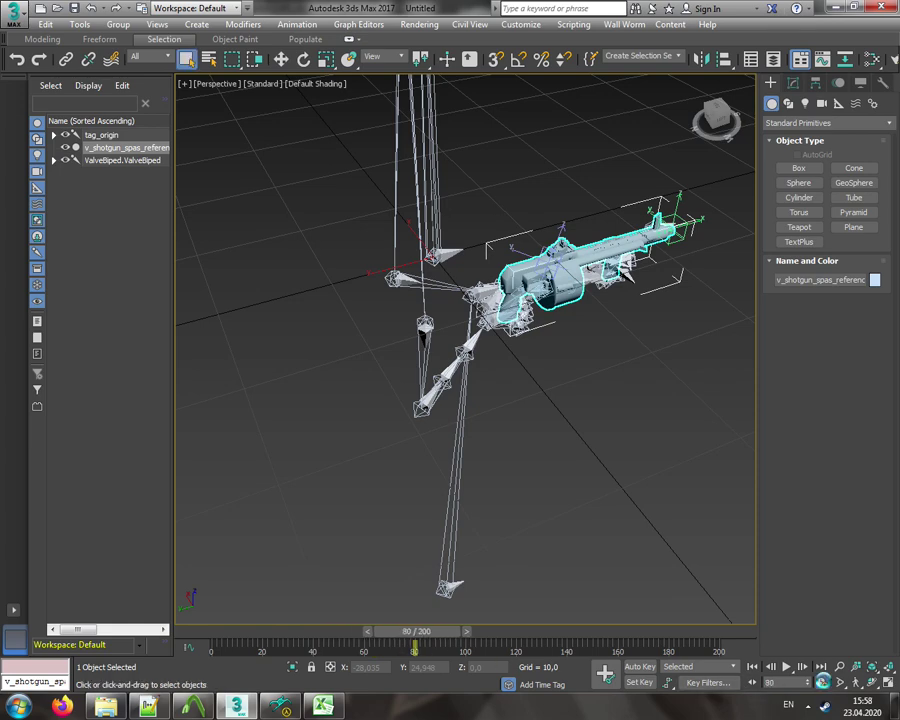
click(824, 683)
double_click(408, 395)
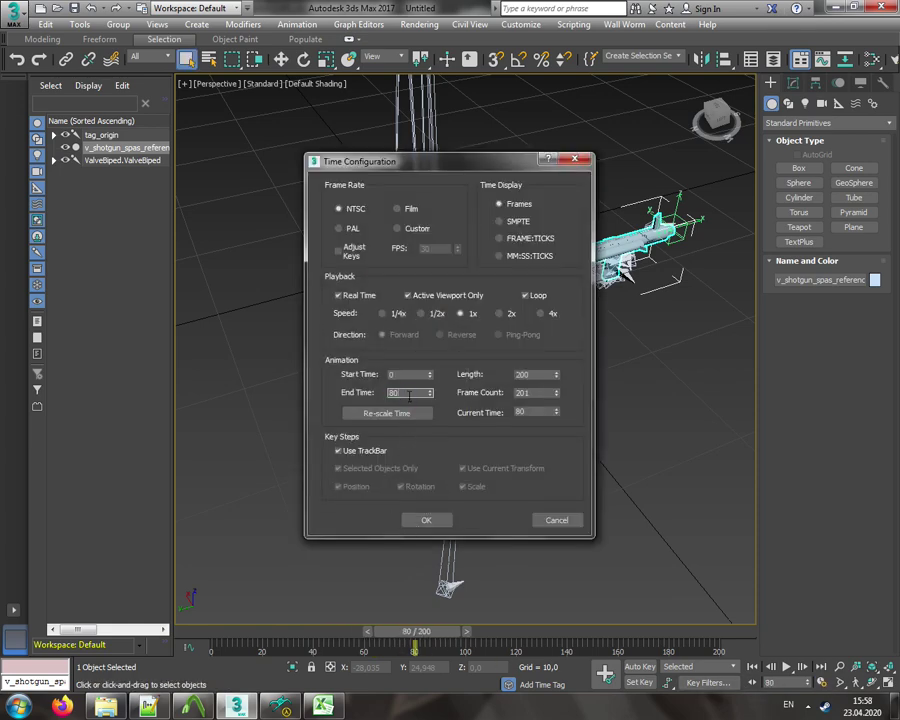
click(555, 522)
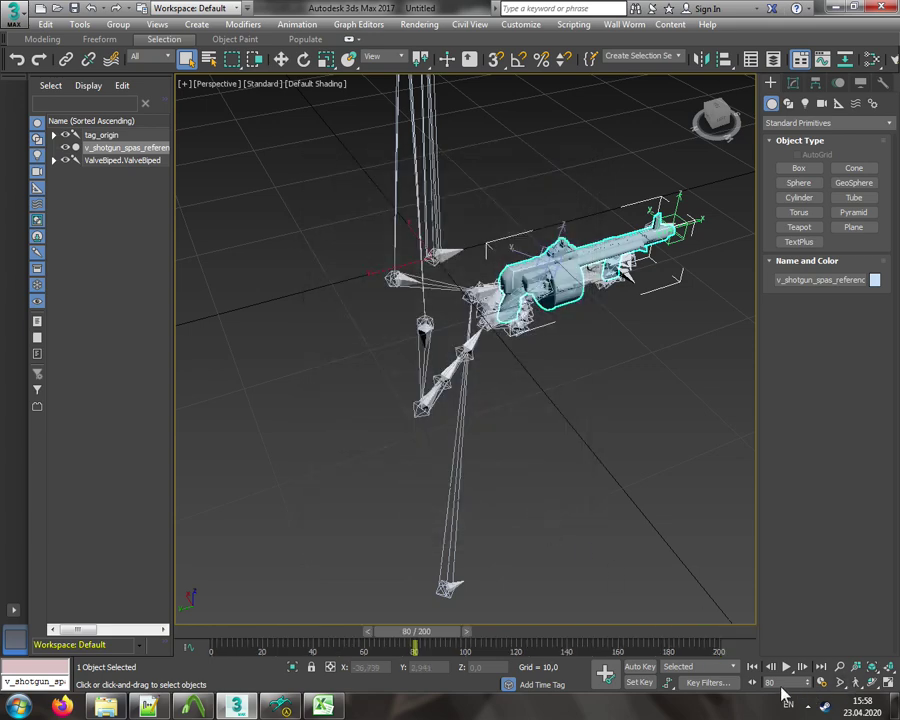
- Set the animation end time to 80 in the time configuration
click(824, 683)
double_click(408, 393)
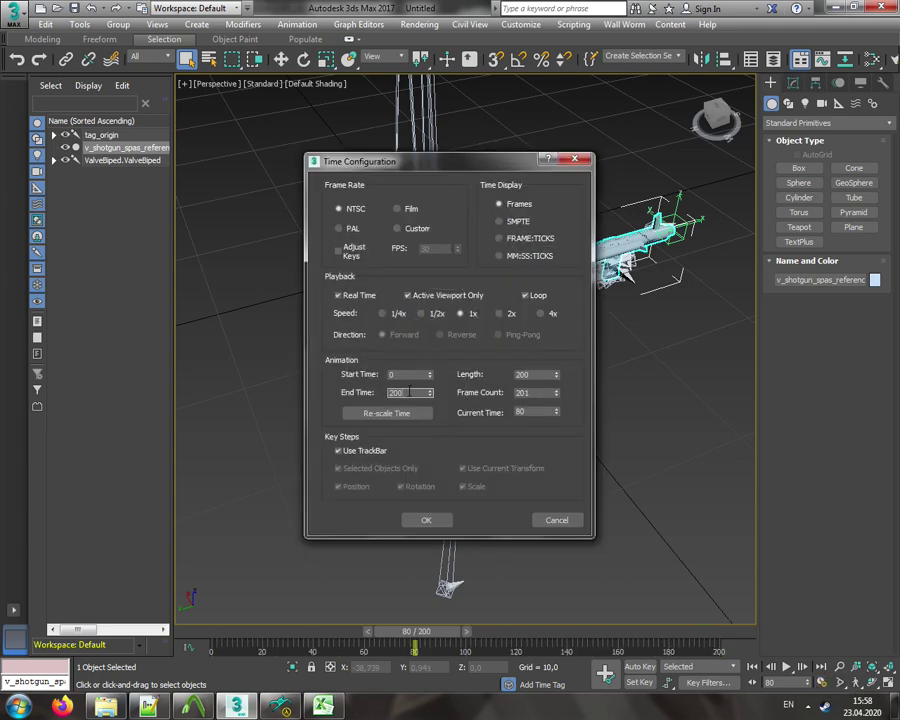
click(418, 520)
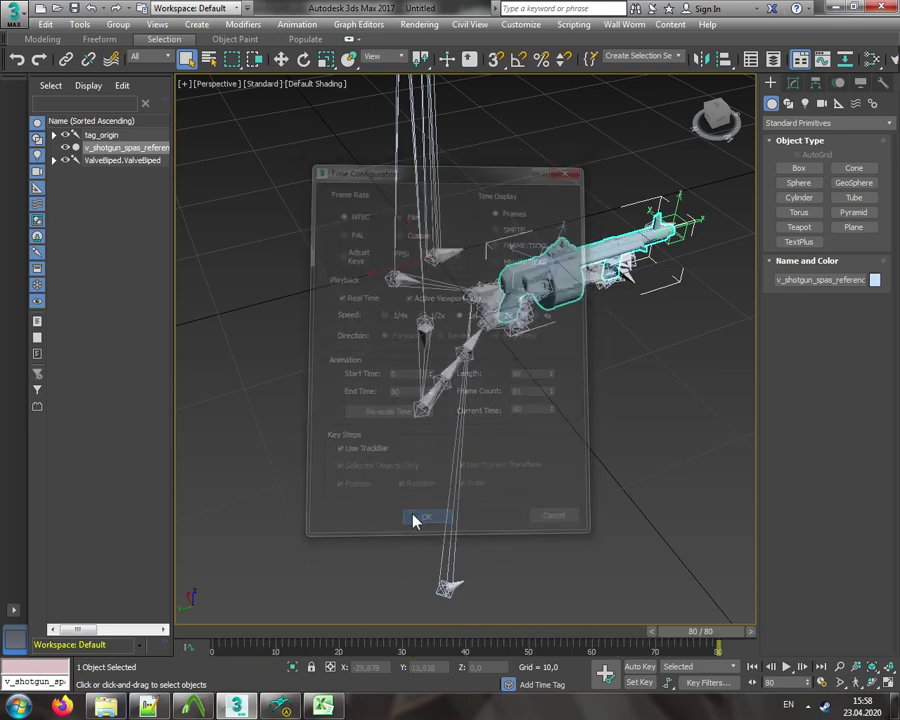
- Play back the melee animation, stop it, and scrub from frame 0 to frame 62 to check where the motion ends
click(784, 667)
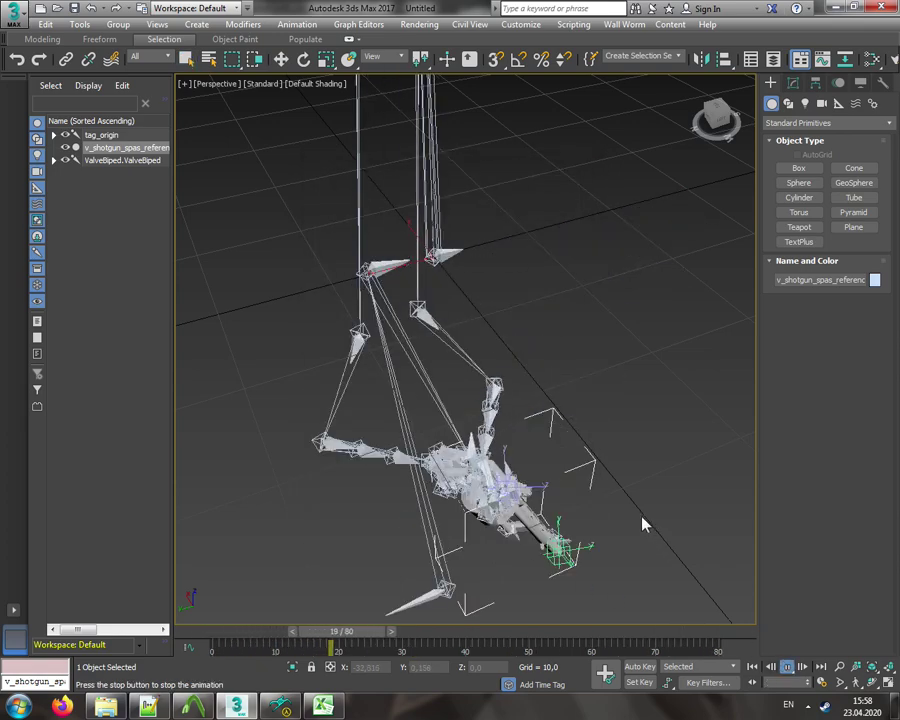
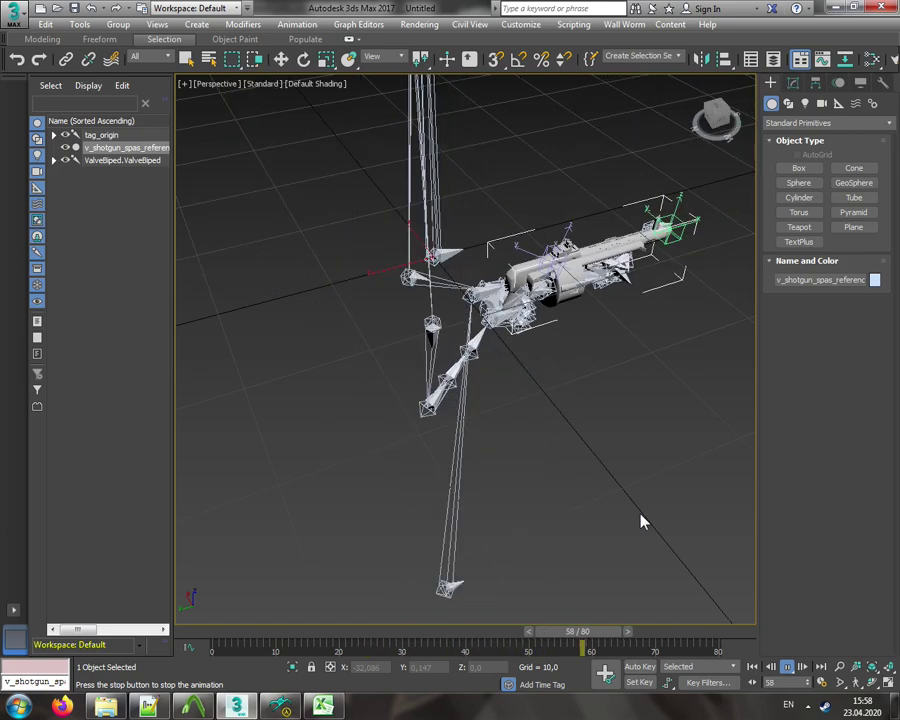
middle_drag(622, 504, 599, 516)
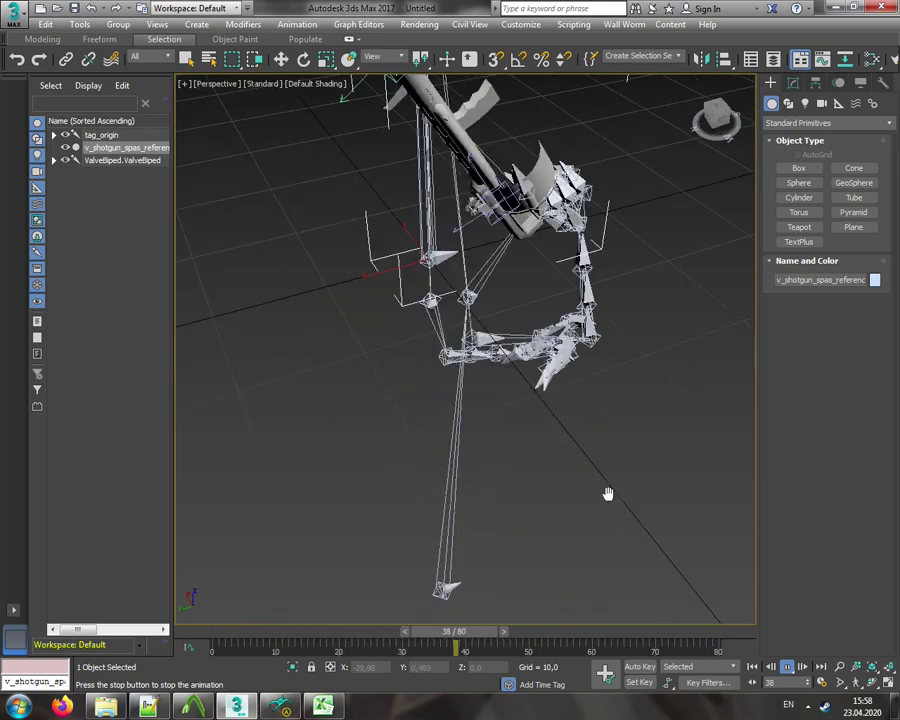
click(790, 672)
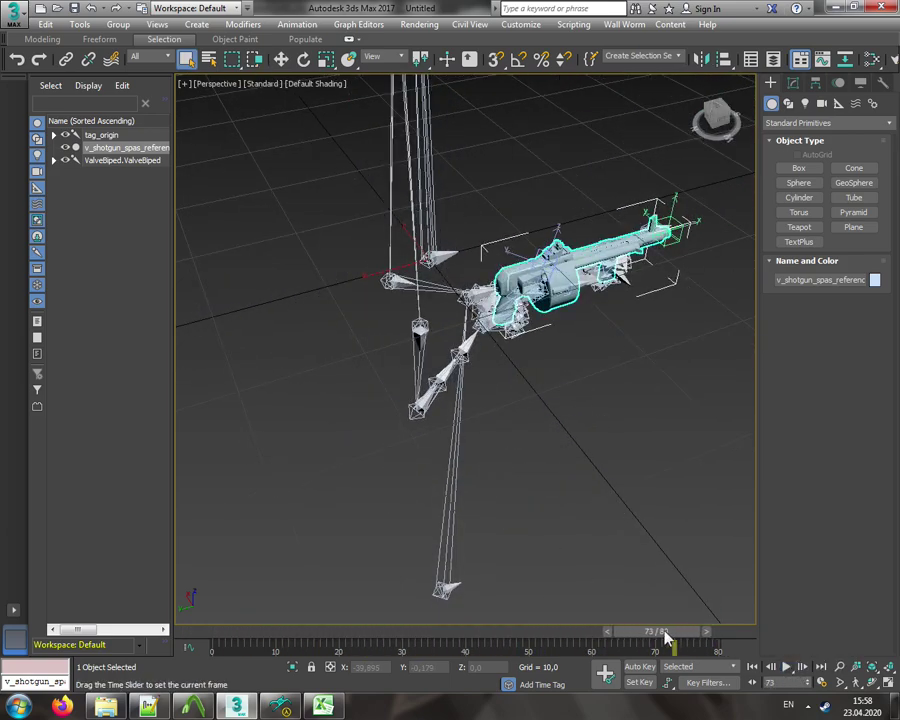
drag(667, 632, 200, 632)
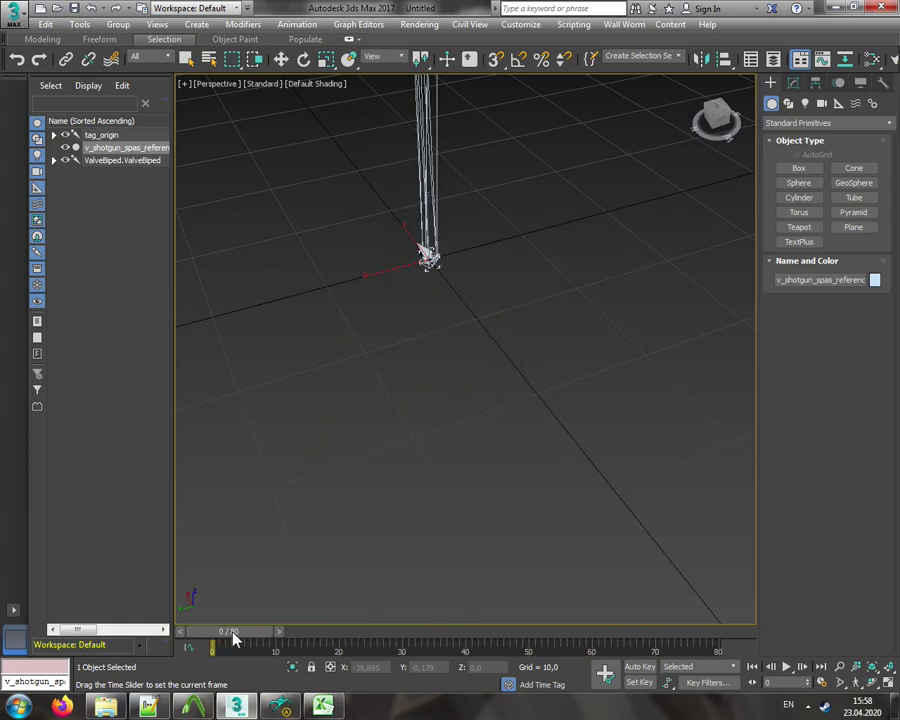
drag(233, 638, 612, 643)
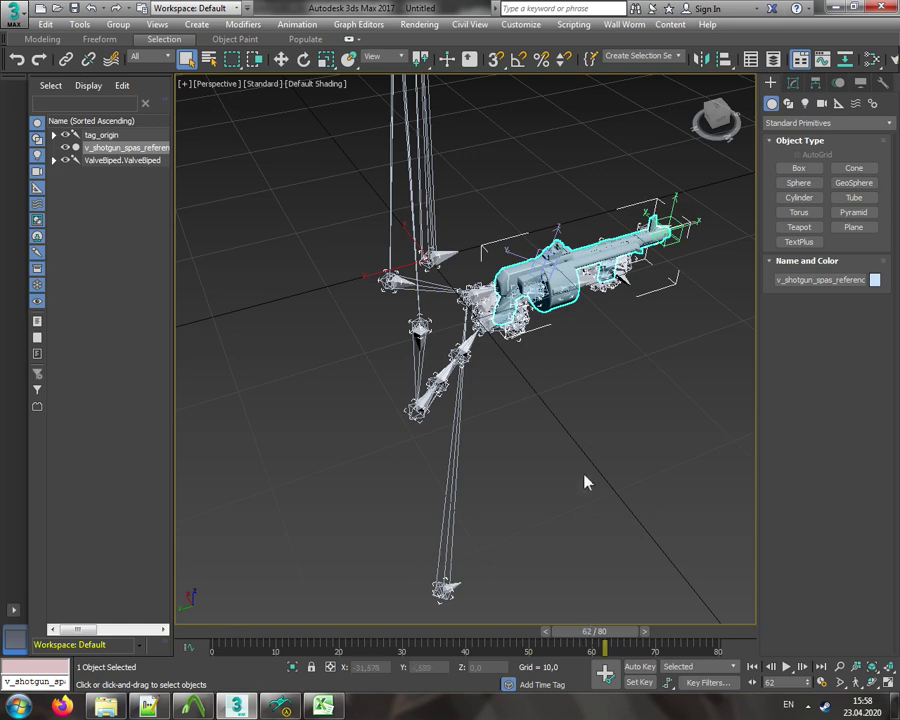
- Deselect everything, start a Wall Worm DMX/SMD/VTA export and include all mesh nodes and all bone nodes
middle_drag(589, 481, 549, 496)
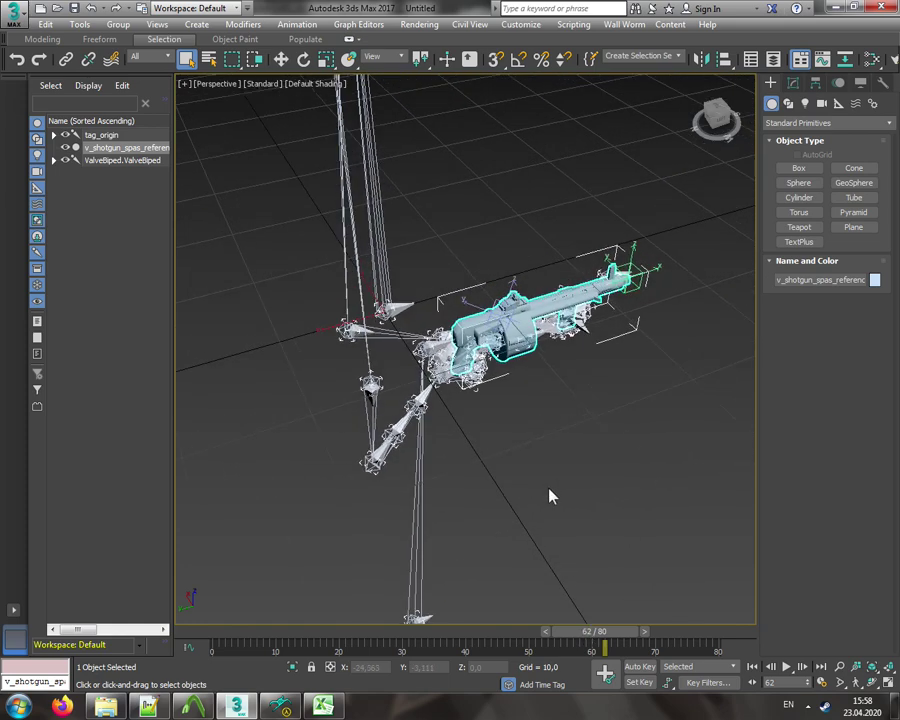
click(496, 177)
click(624, 24)
mouse_move(664, 118)
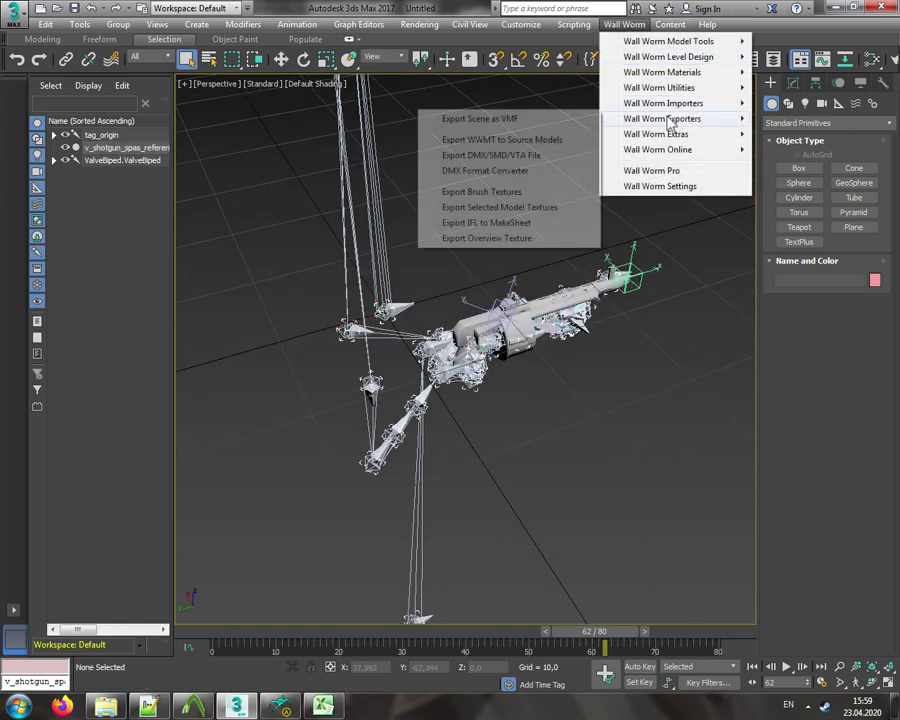
click(493, 161)
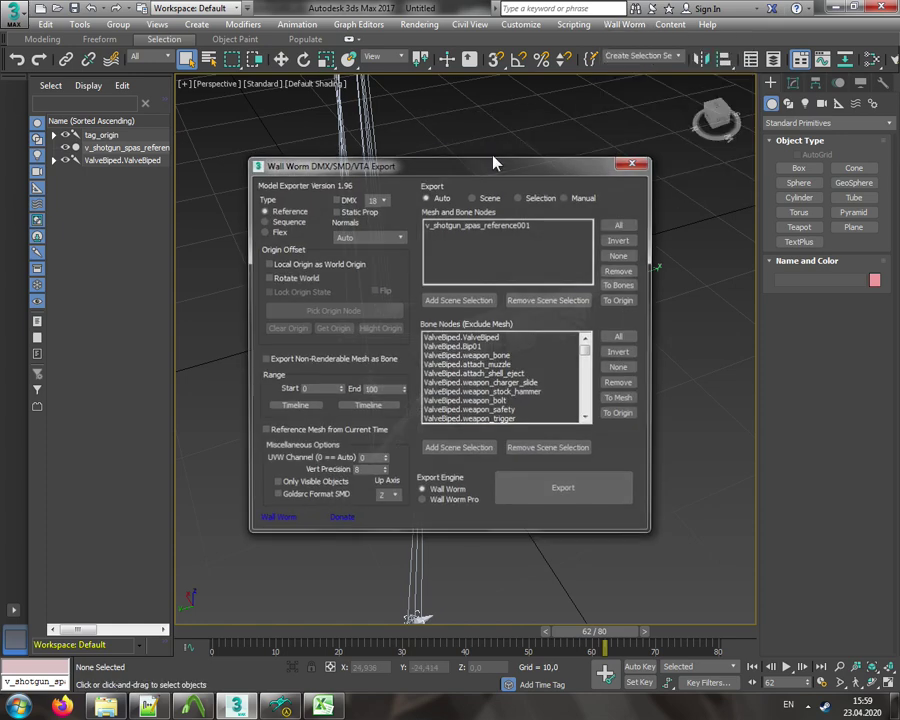
click(620, 224)
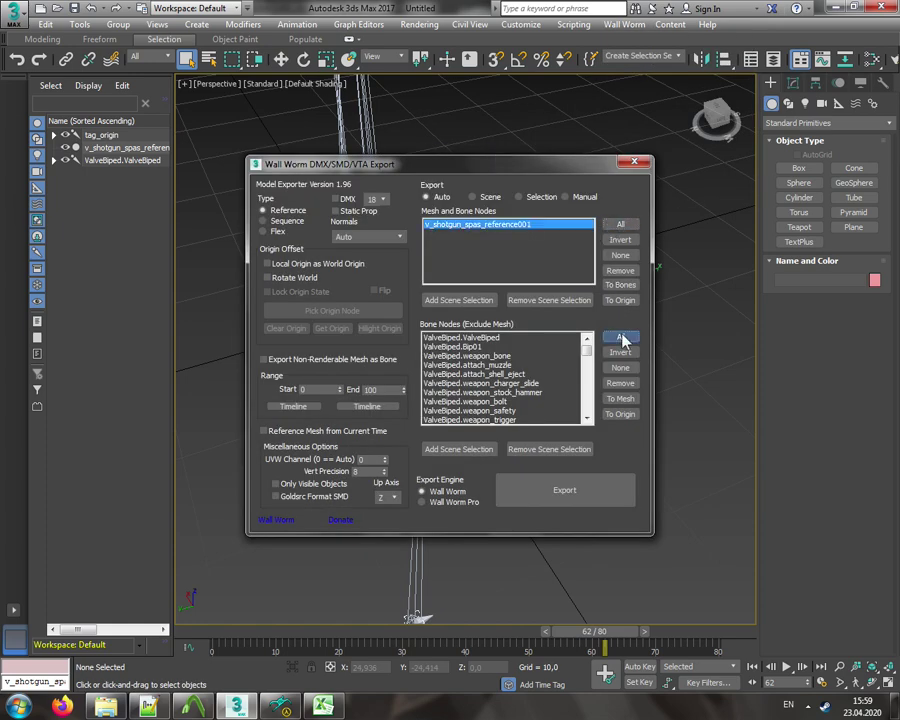
click(620, 337)
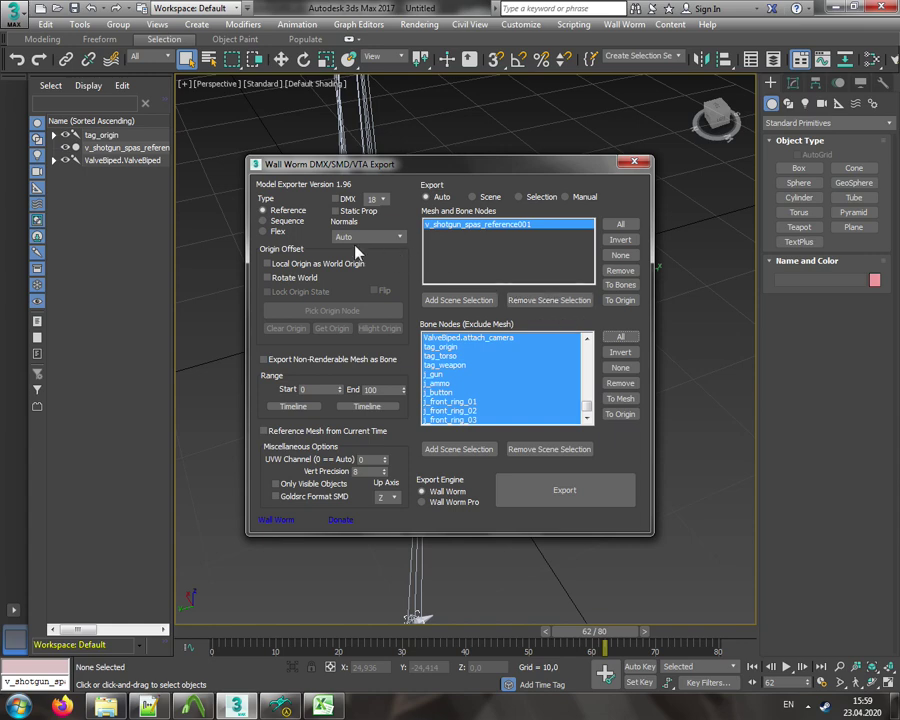
- Set the export type to Sequence with a frame range from 1 to 62
click(266, 221)
click(302, 389)
text(1)
click(389, 390)
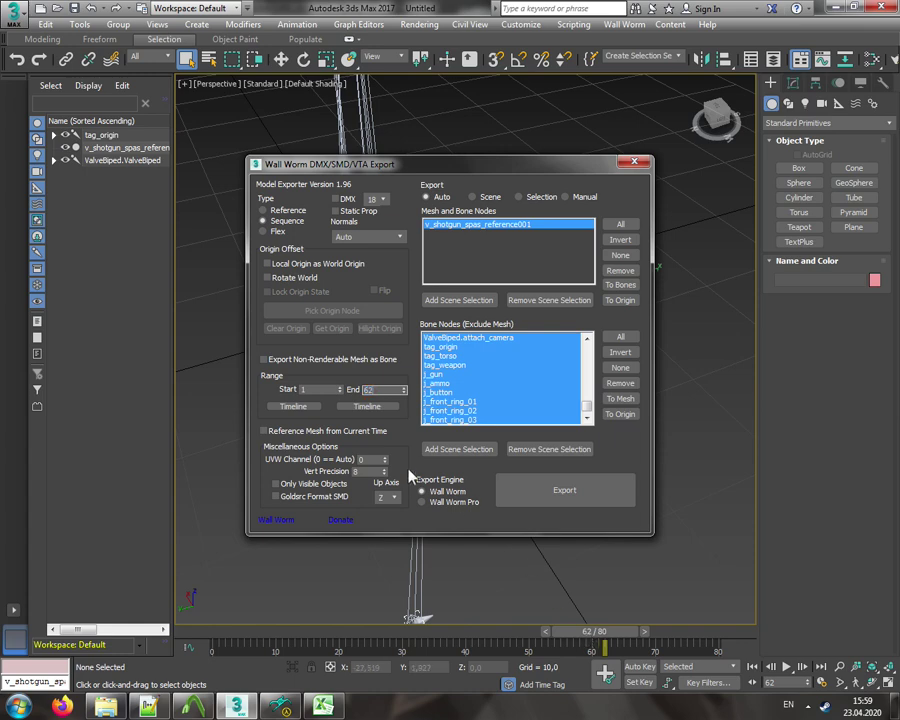
- Export the sequence as an SMD named melee_2 into the v_shotgun_spas_anims folder
click(566, 491)
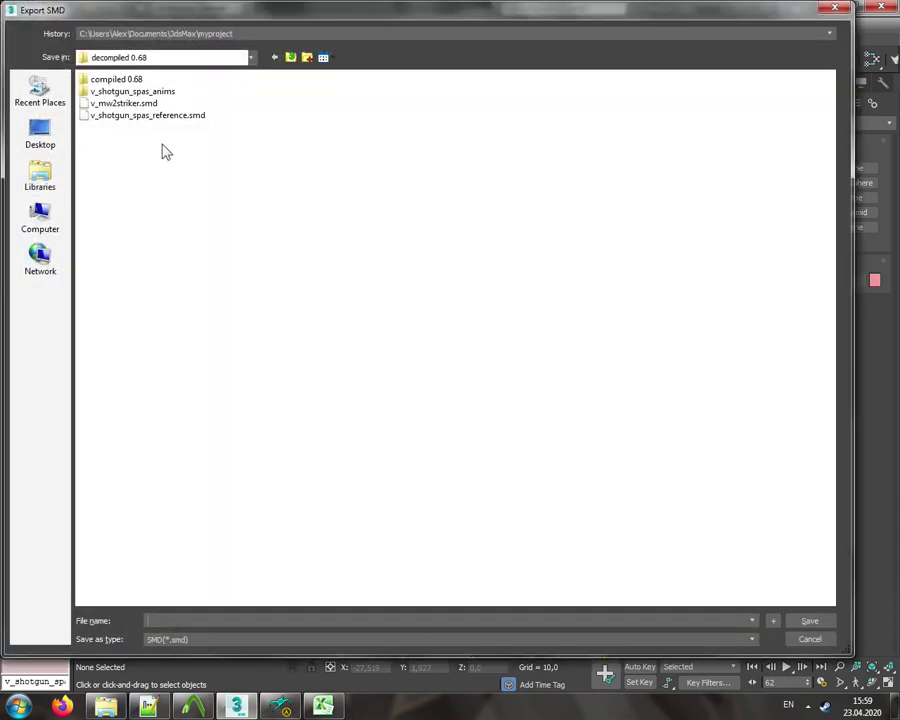
double_click(140, 92)
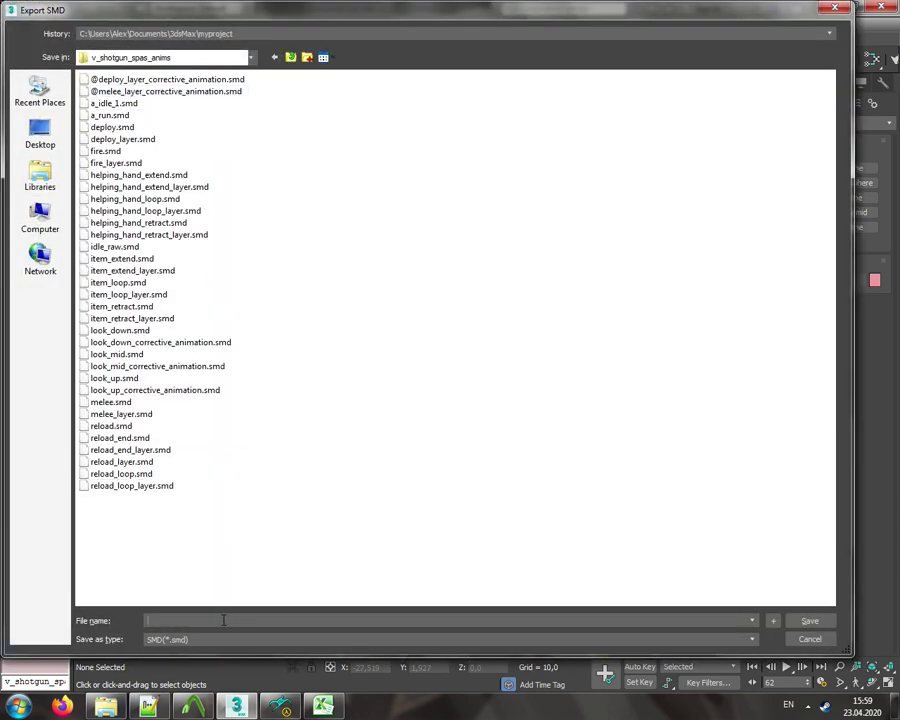
text(melee_)
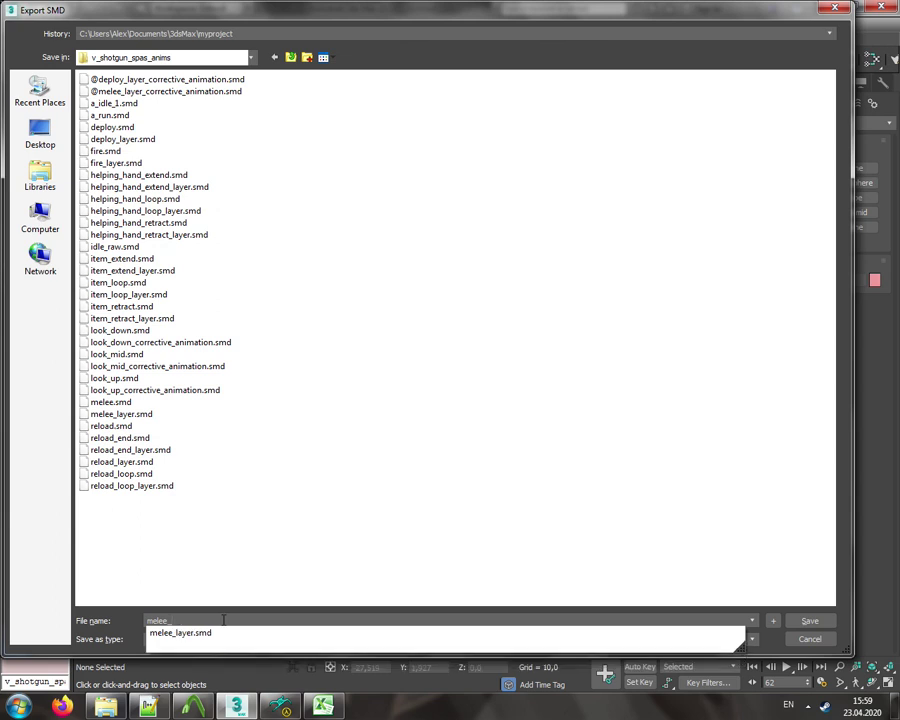
text(2)
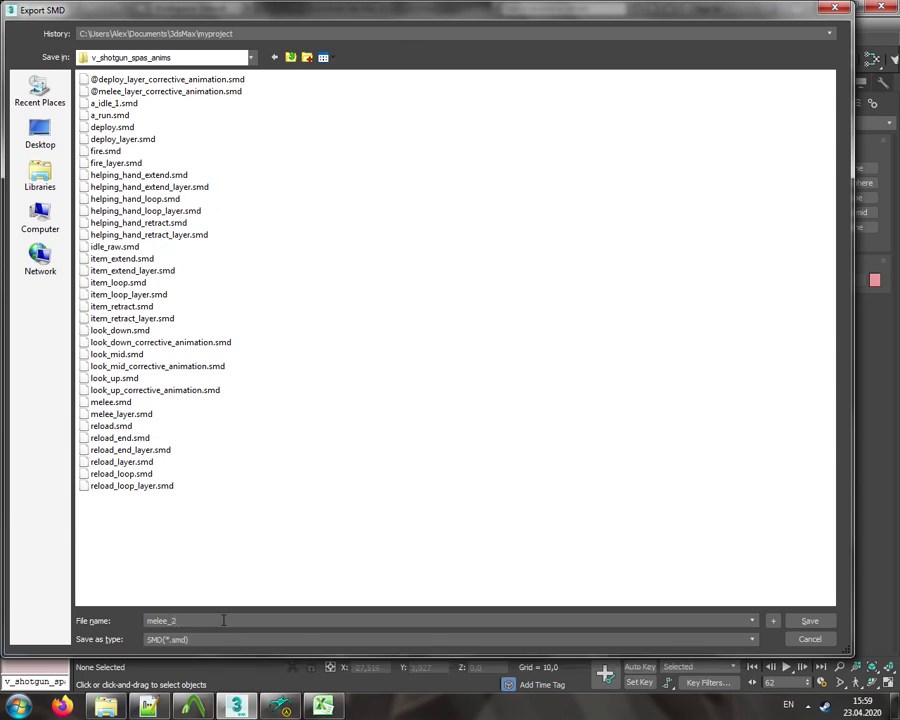
key(Return)
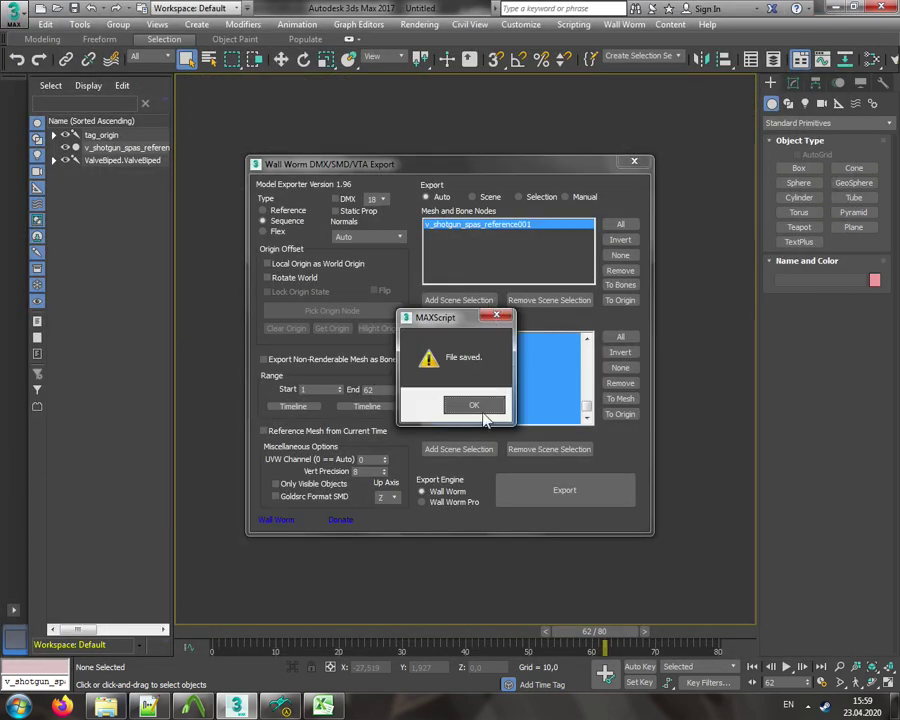
click(474, 405)
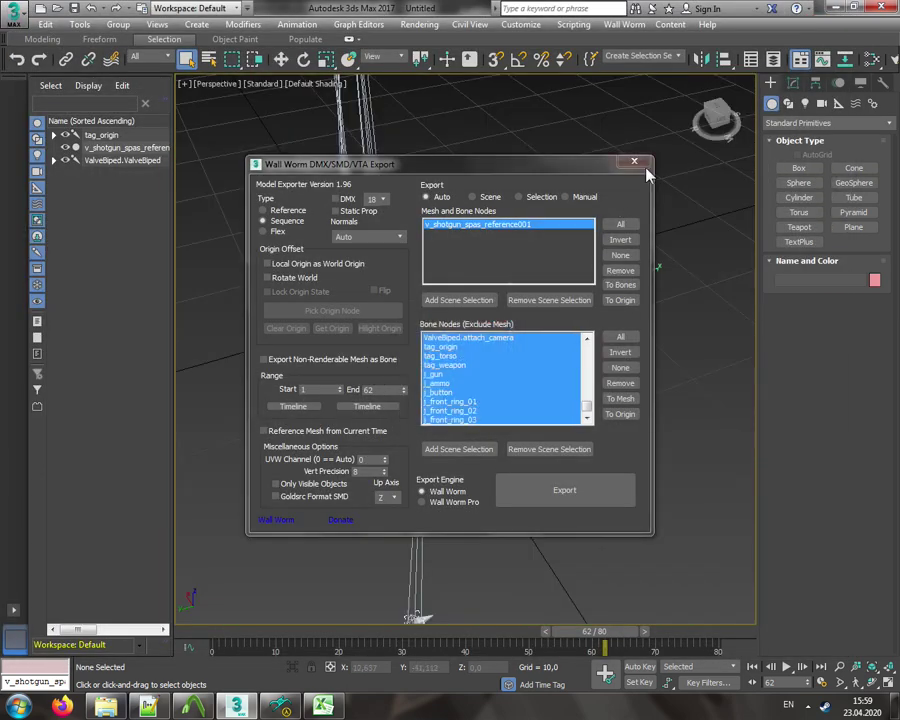
- Close the exporter, open Calculator, and look up the default melee frame count and frame rate in the Excel sheet
click(633, 162)
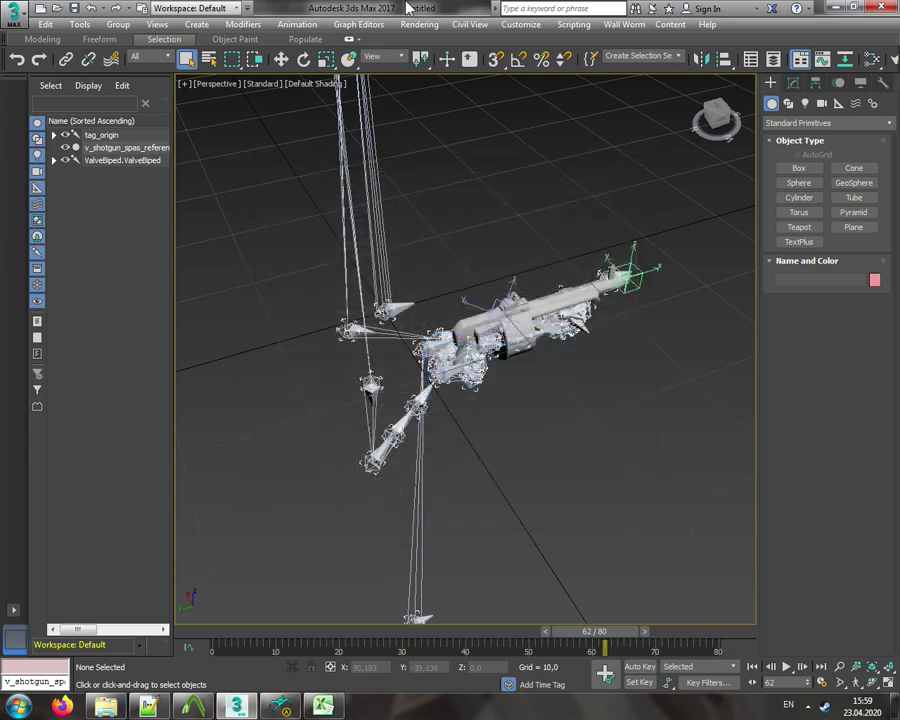
click(20, 707)
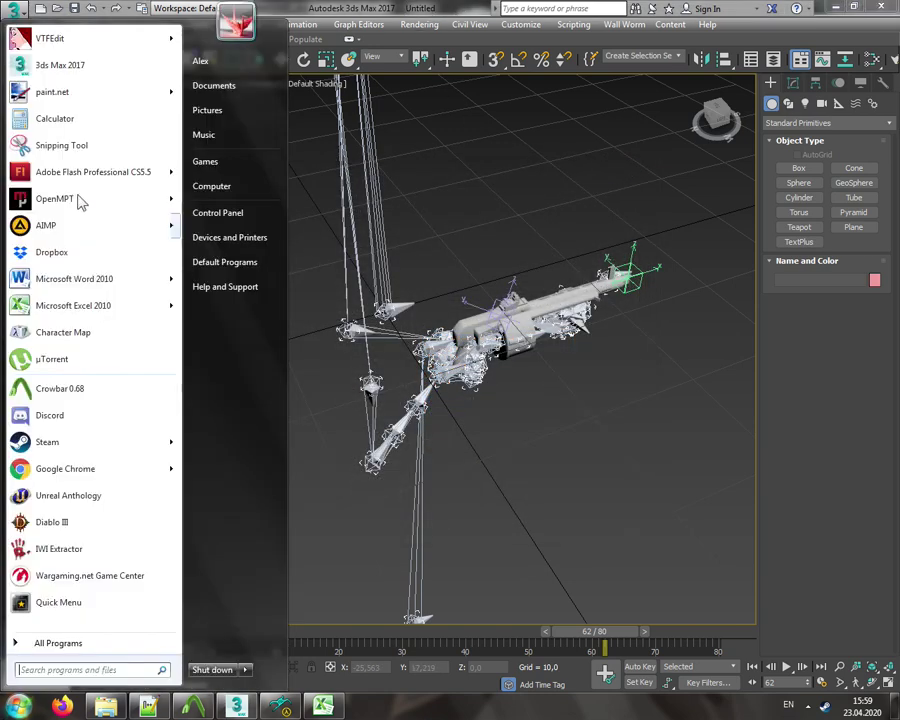
click(56, 118)
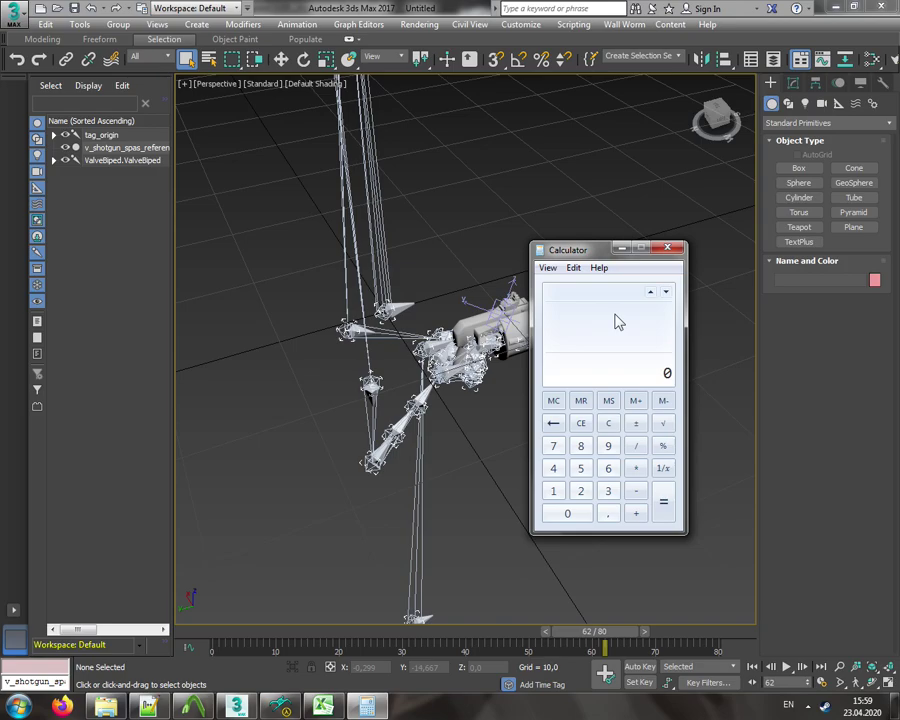
key(alt+Tab)
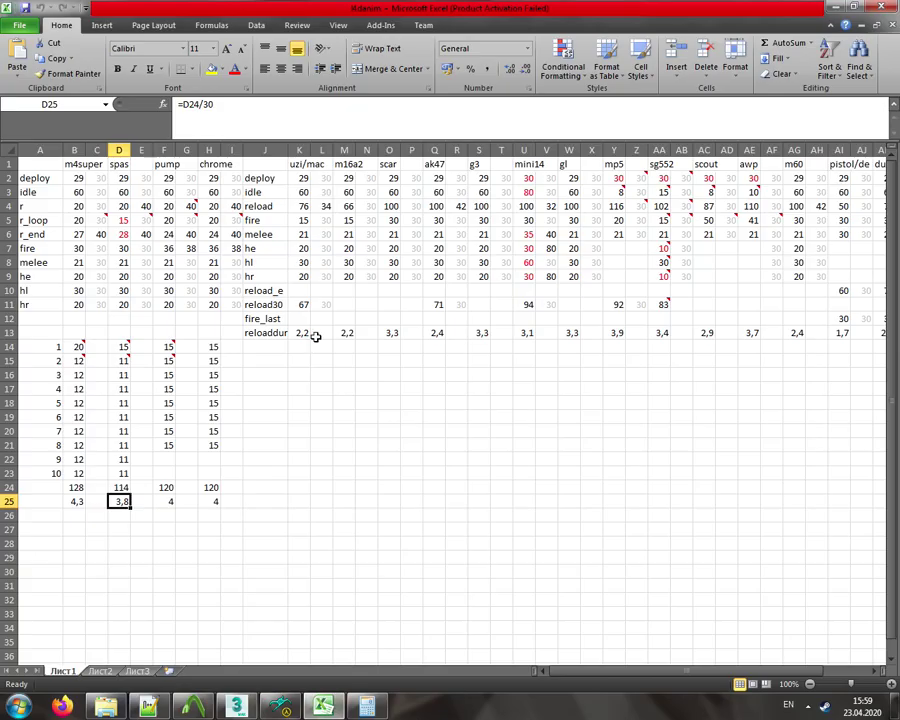
drag(300, 234, 320, 234)
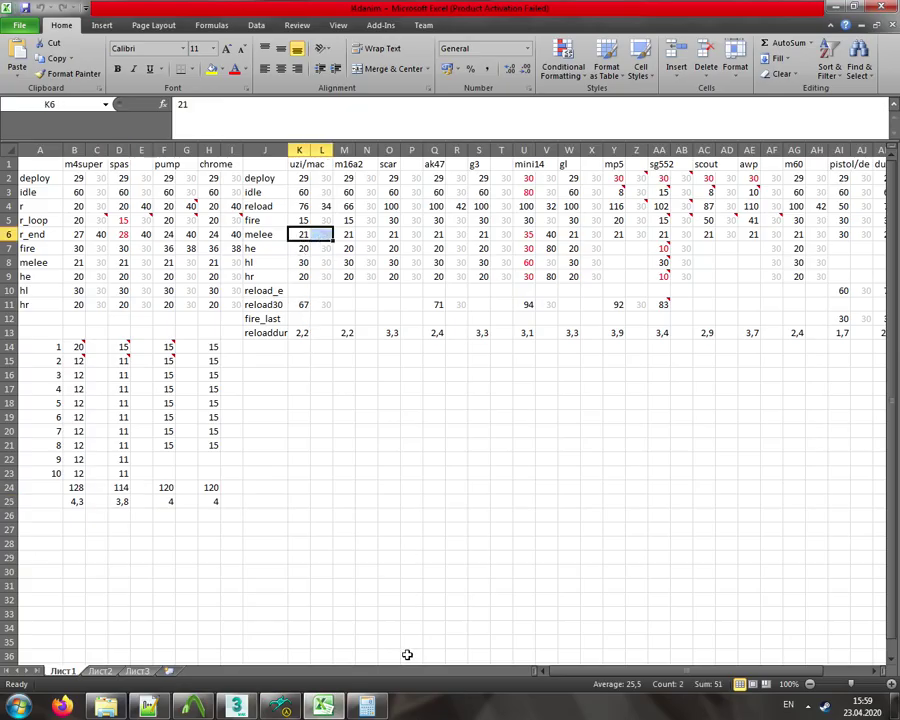
- In Calculator, compute the default melee duration as 21/30 and divide 61 frames by that result
key(alt+Tab)
text(21/30)
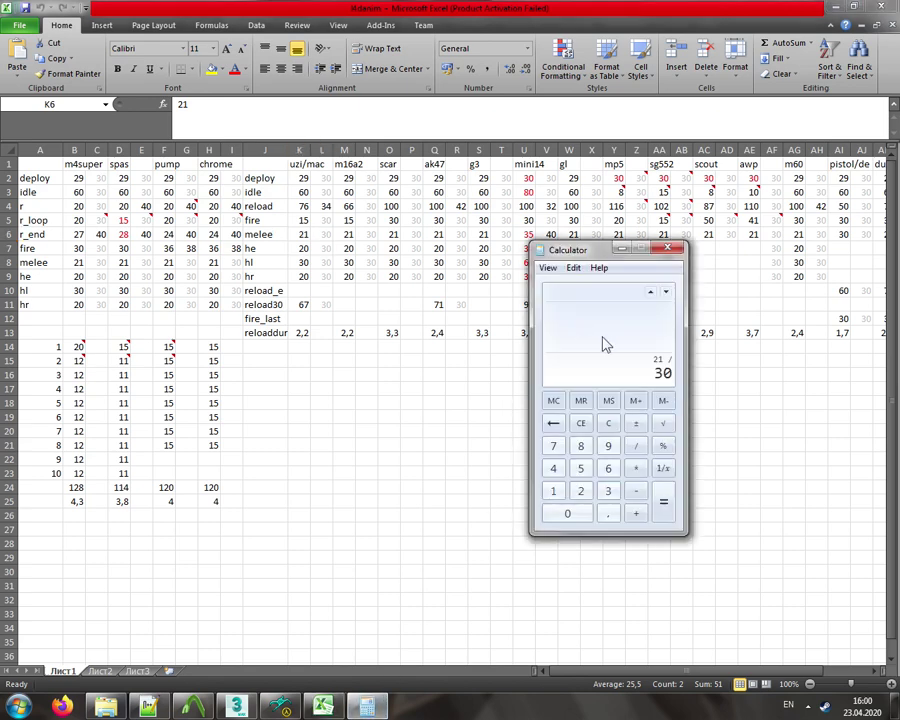
key(Return)
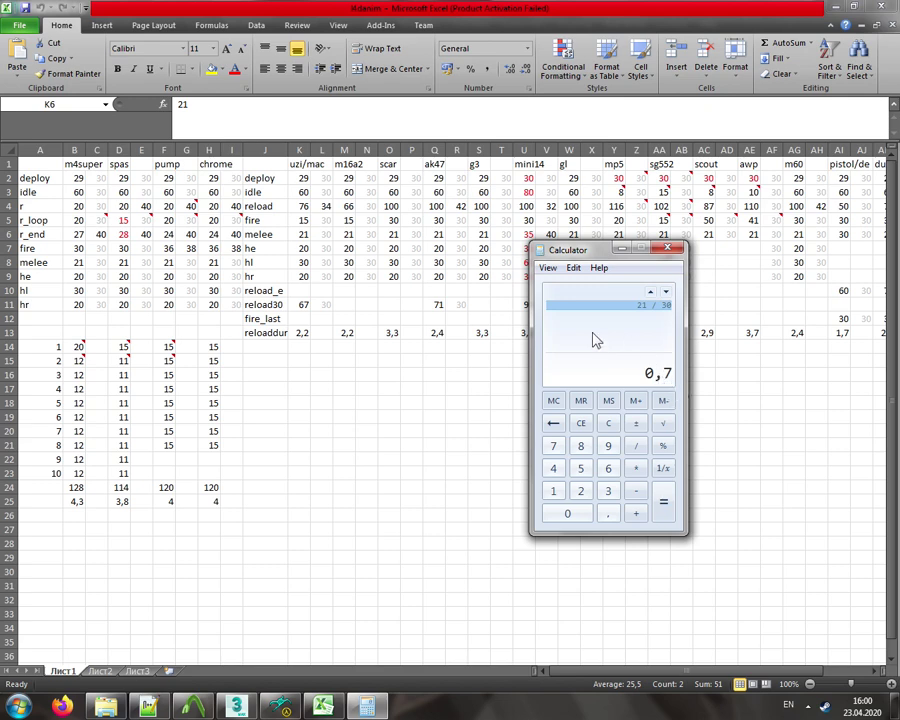
text(61)
click(588, 307)
key(Return)
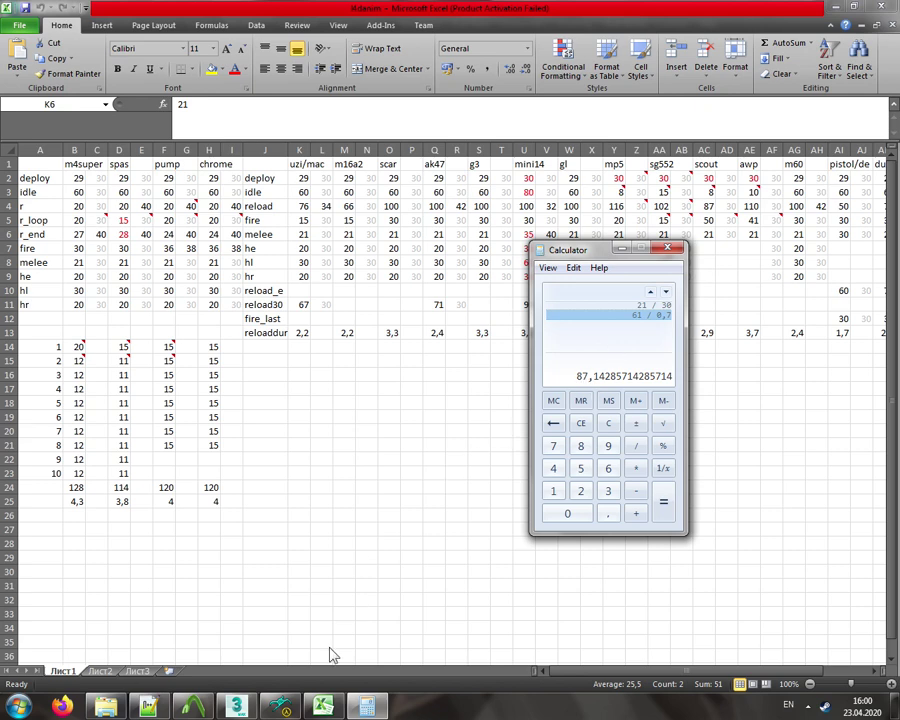
- In Notepad++, point the melee and melee_layer sequences in _mw2striker_eotech.qc to melee_2.smd
click(164, 707)
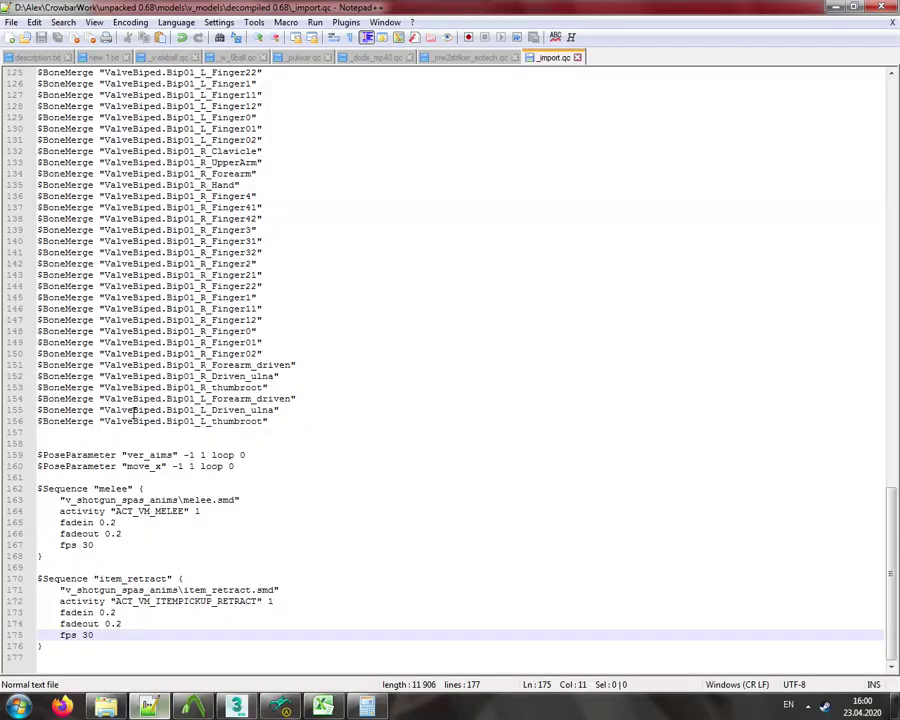
click(470, 58)
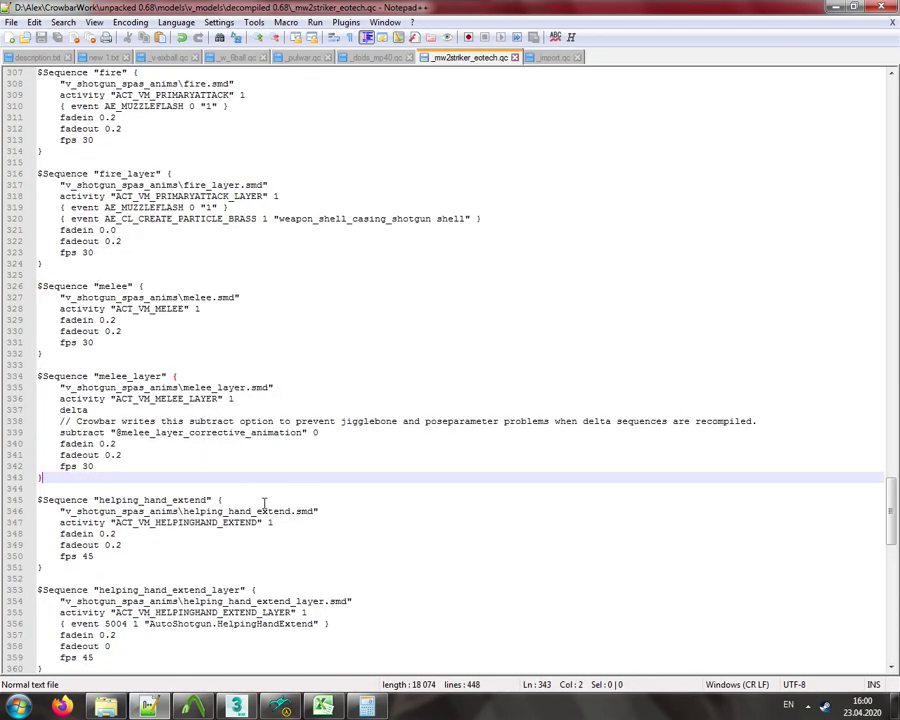
click(212, 298)
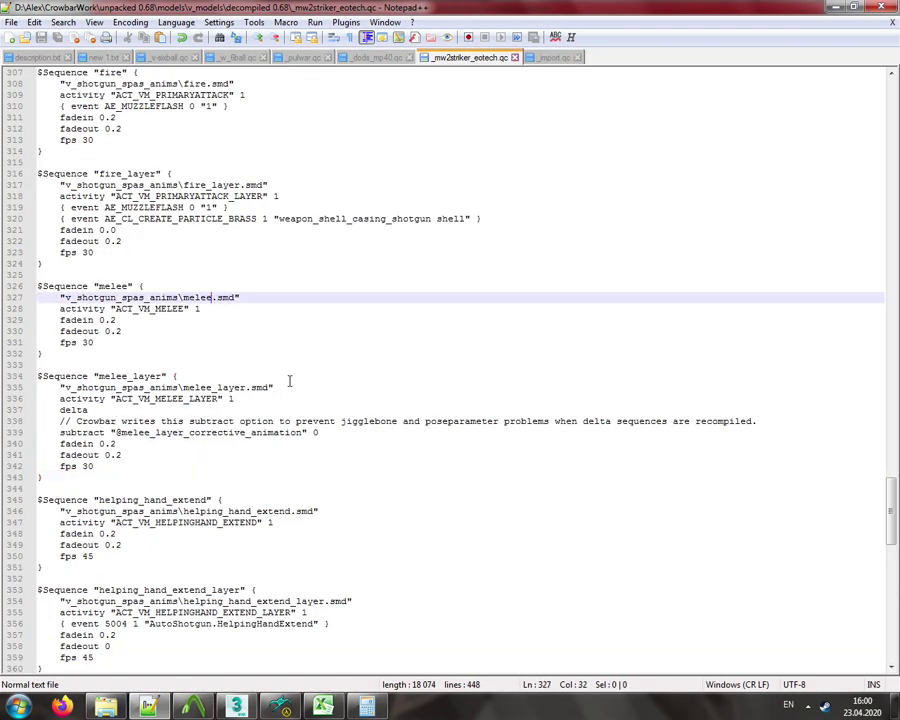
text(_2)
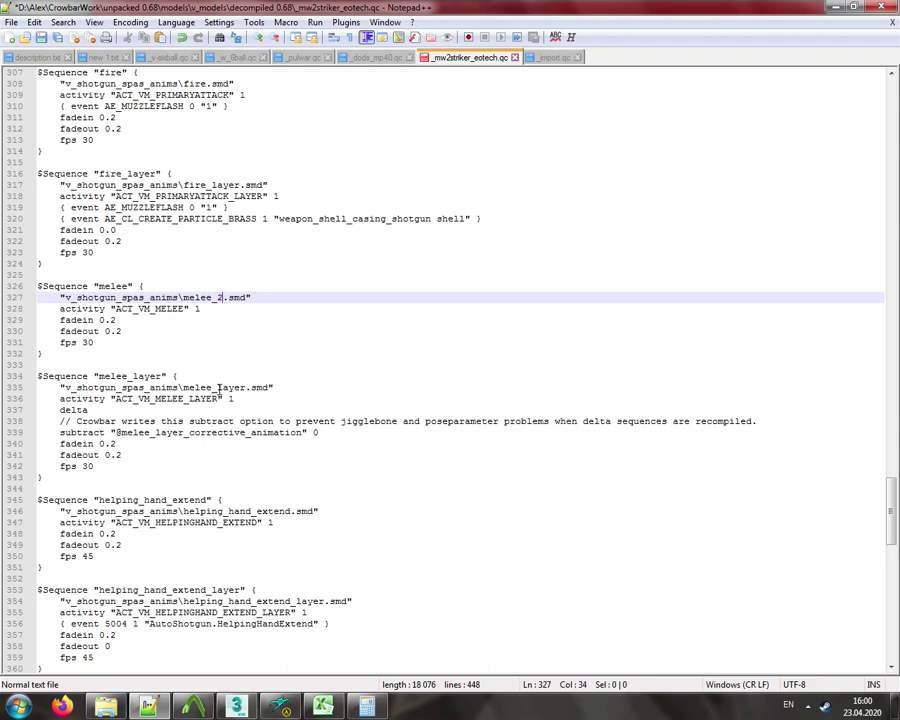
drag(217, 388, 244, 391)
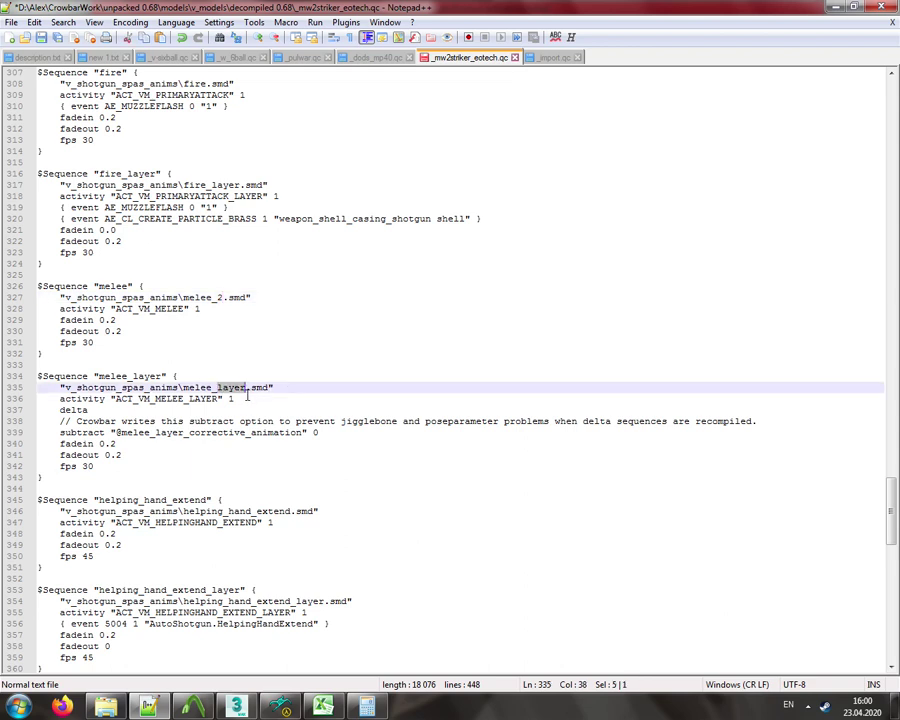
text(2)
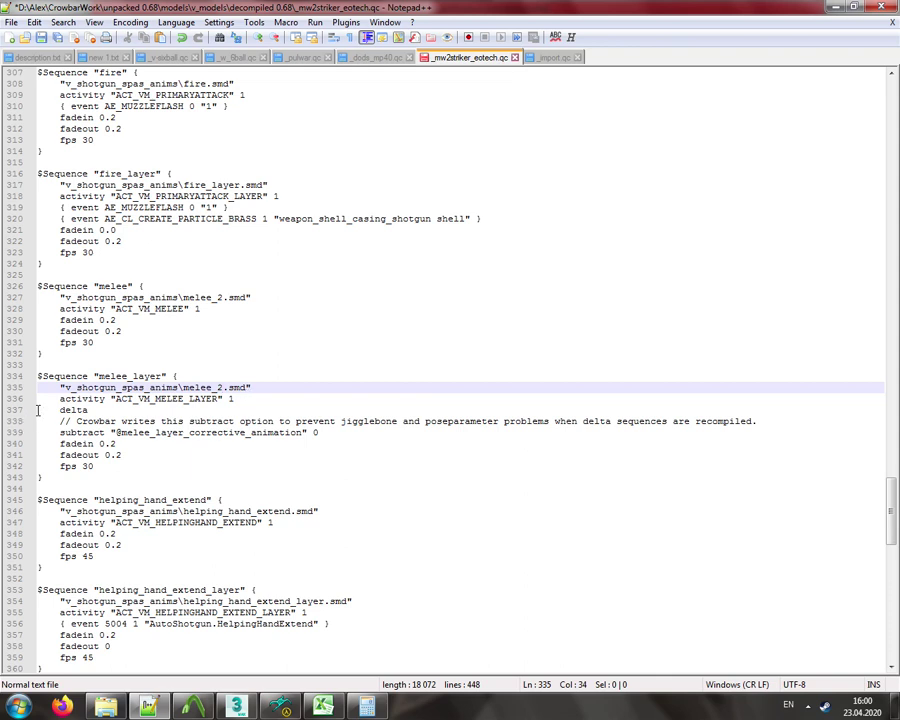
- Delete the delta, Crowbar comment and subtract lines from the melee_layer sequence and set its fadein to 0.0
drag(10, 409, 8, 441)
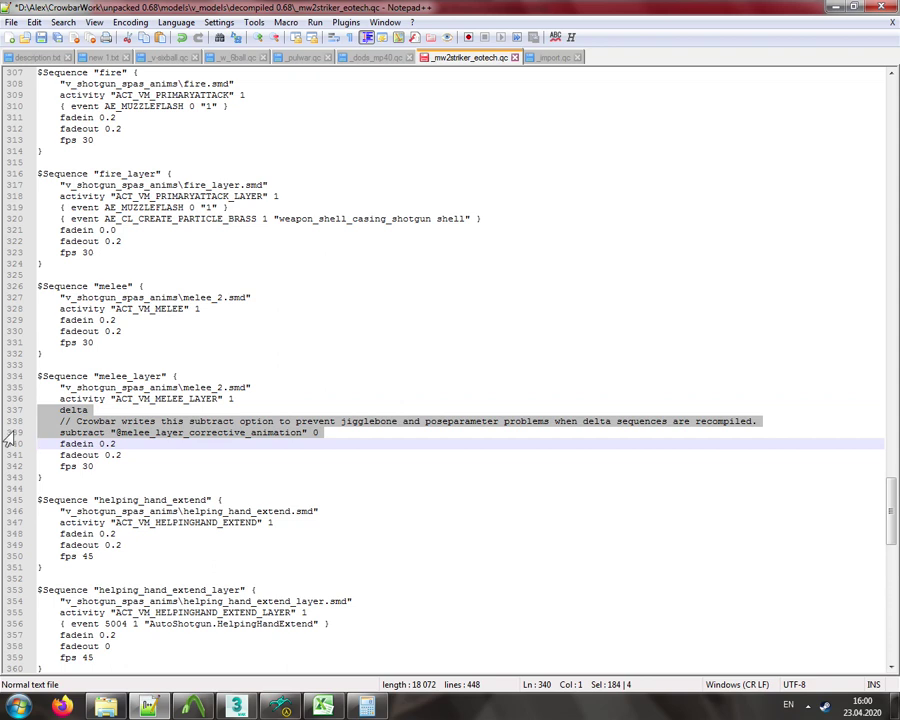
key(Delete)
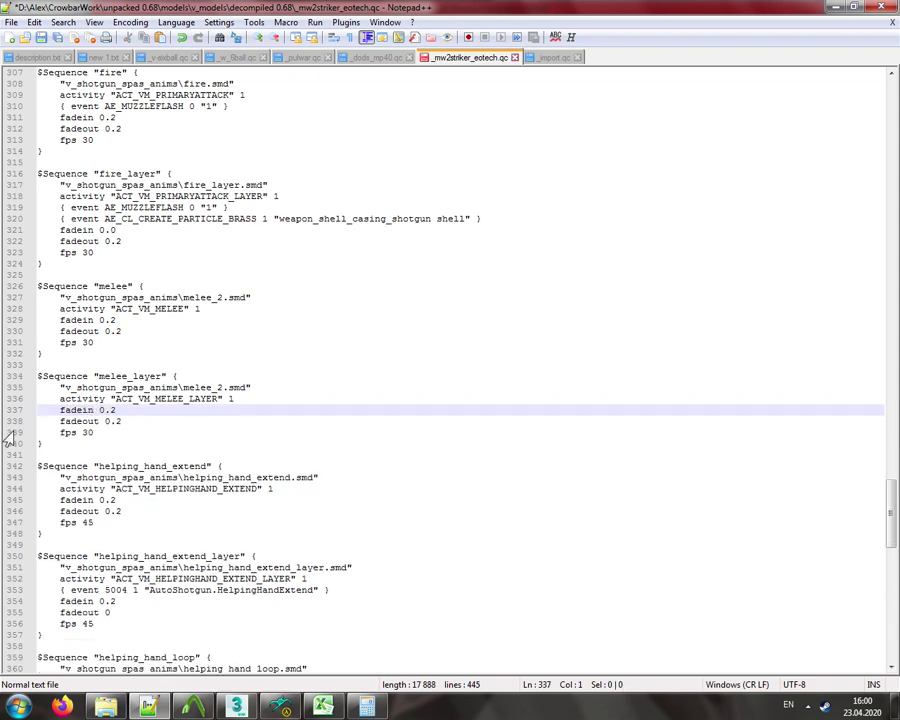
double_click(113, 410)
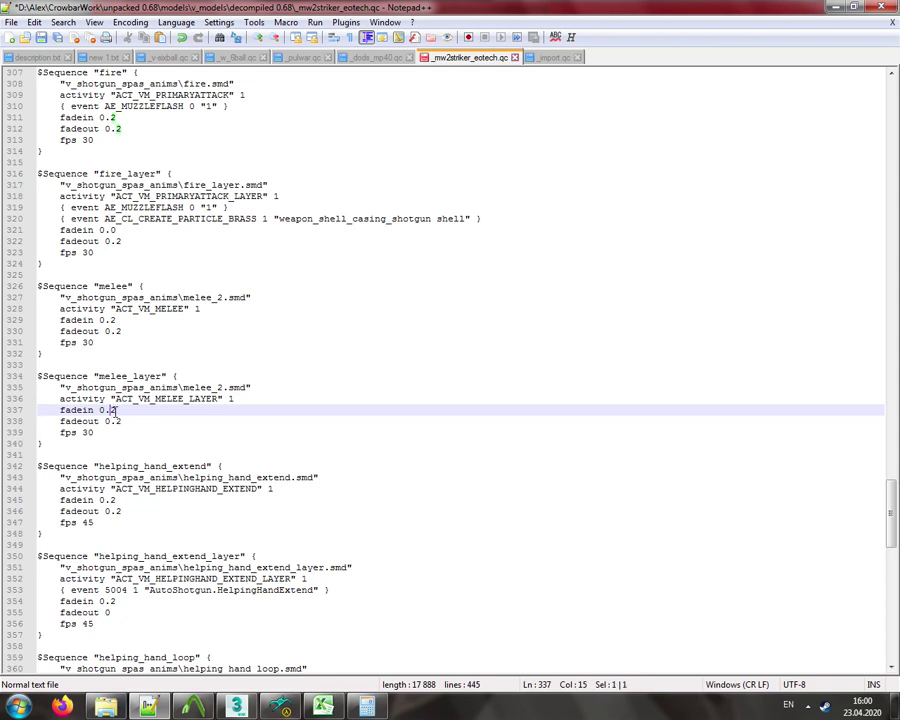
text(0)
- Set the fps of the melee and melee_layer sequences to 80 and save the QC file
click(88, 342)
key(shift+Left)
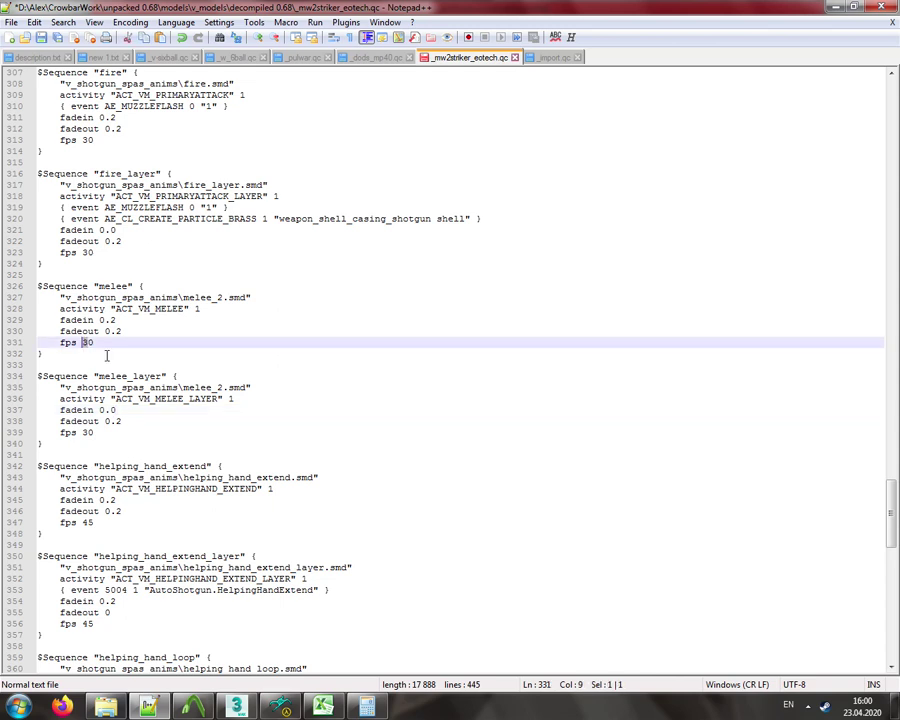
text(8)
click(88, 432)
key(shift+Left)
text(8)
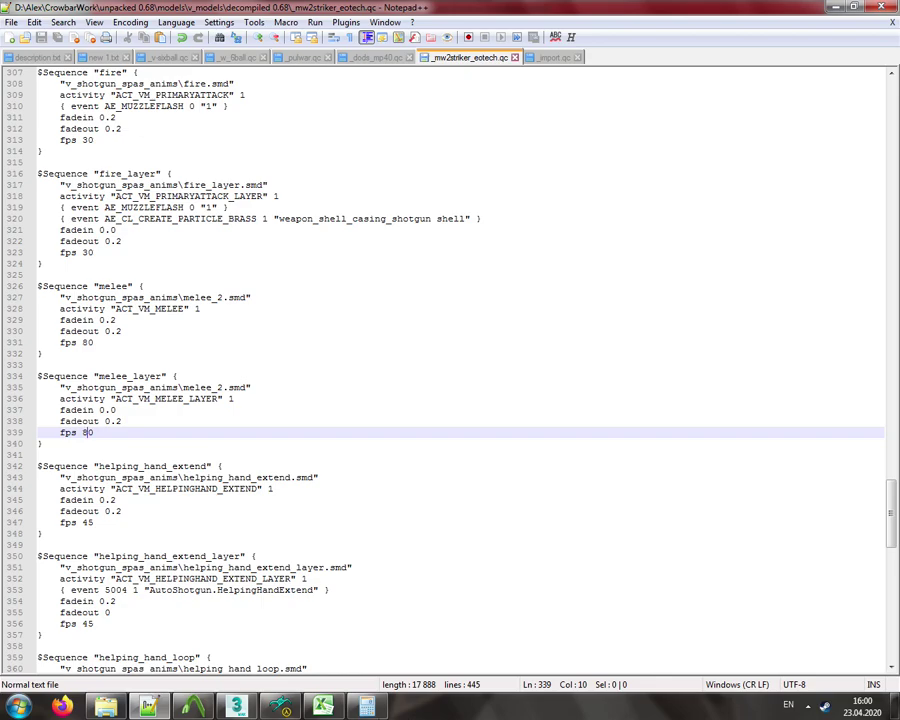
- Look up the helping-hand extend (he) frame count in the Excel sheet and compute its duration as 20/30 in Calculator
click(268, 707)
click(323, 707)
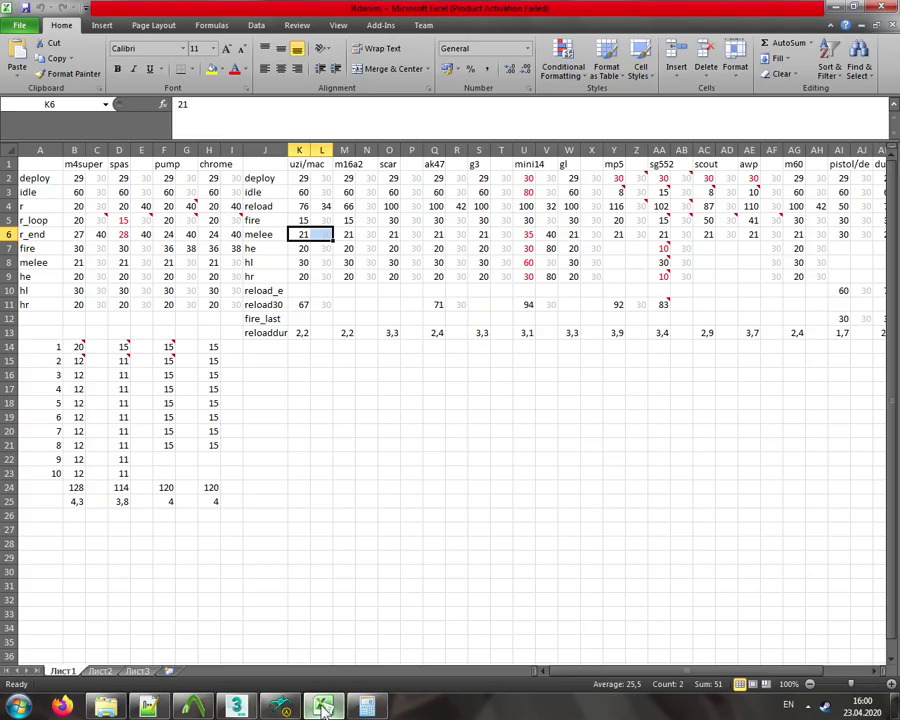
click(302, 249)
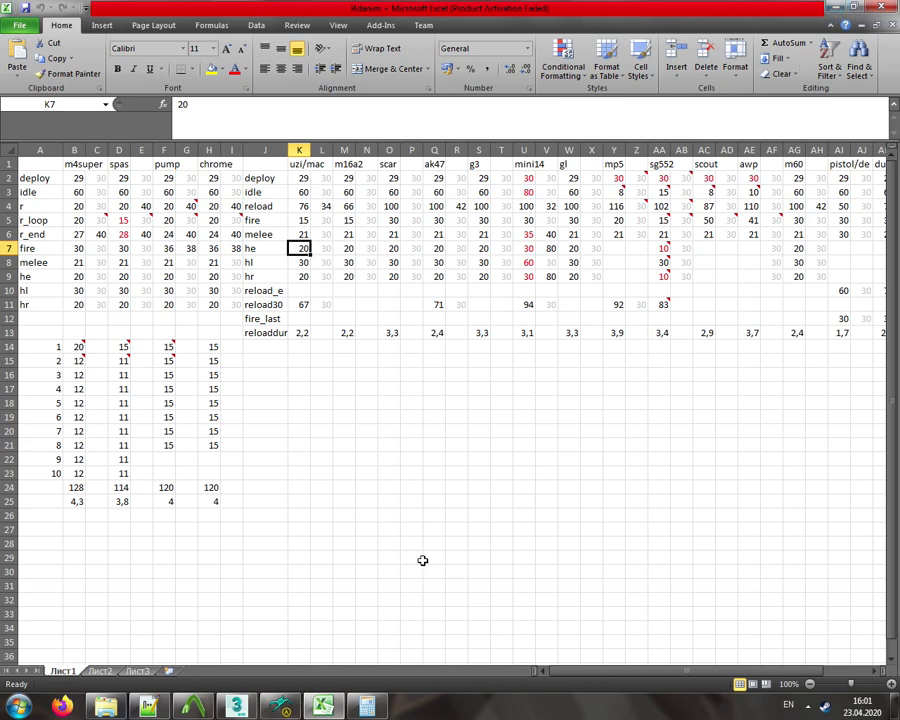
key(alt+Tab)
text(20 / 300)
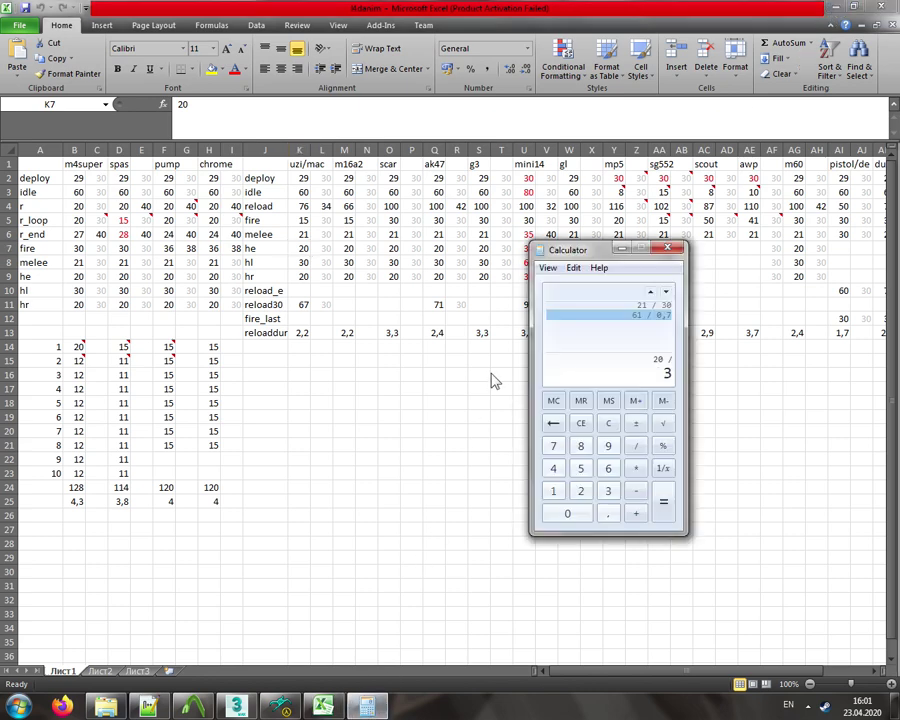
key(Return)
key(BackSpace)
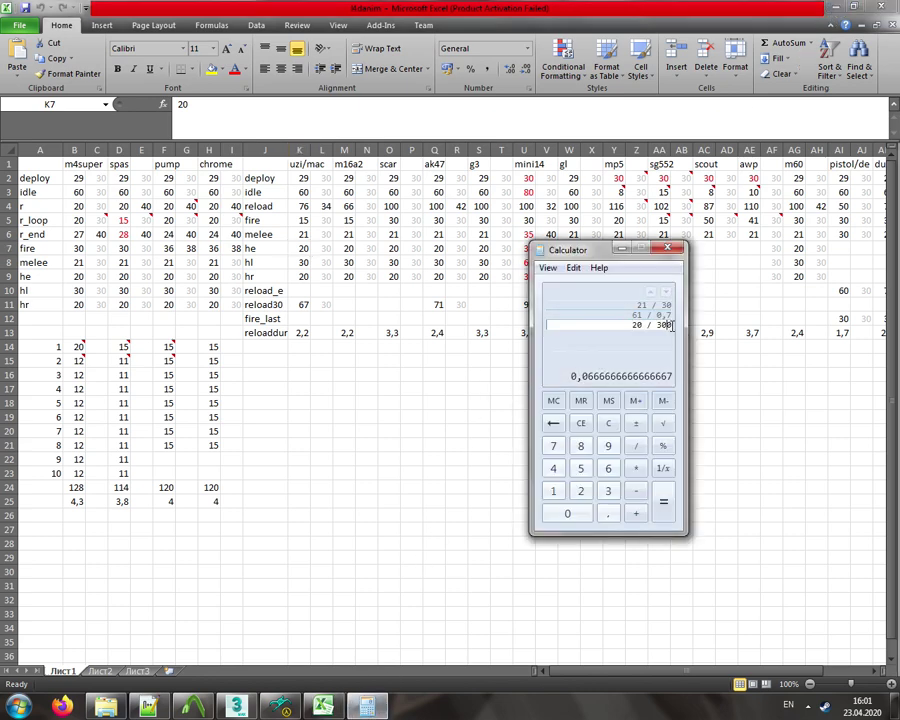
key(Return)
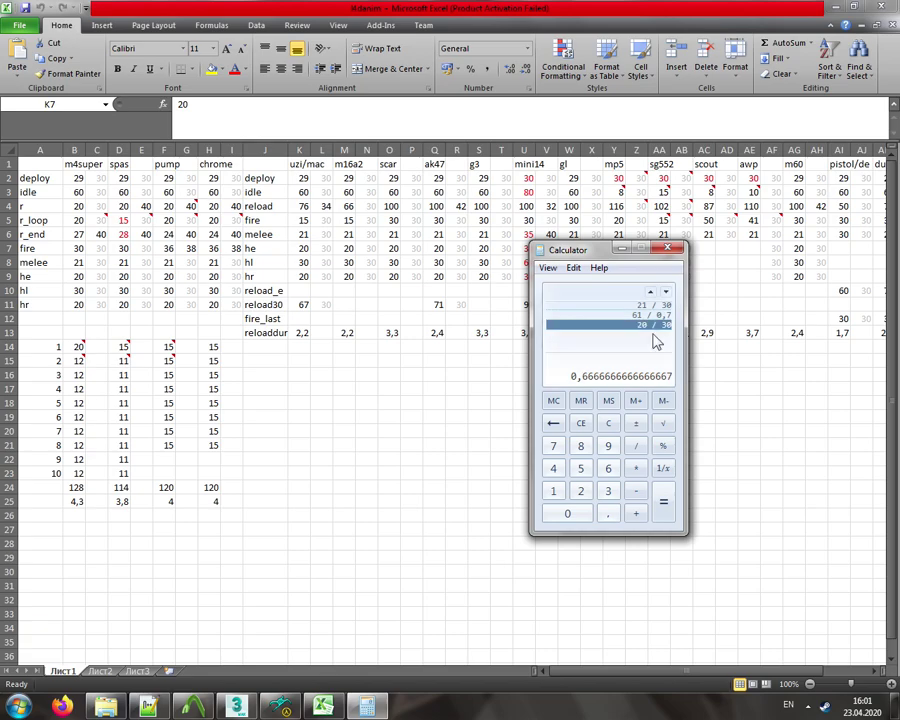
- In the model viewer, load the item_extend sequence and scrub to its last frame to check its length
click(318, 706)
click(283, 708)
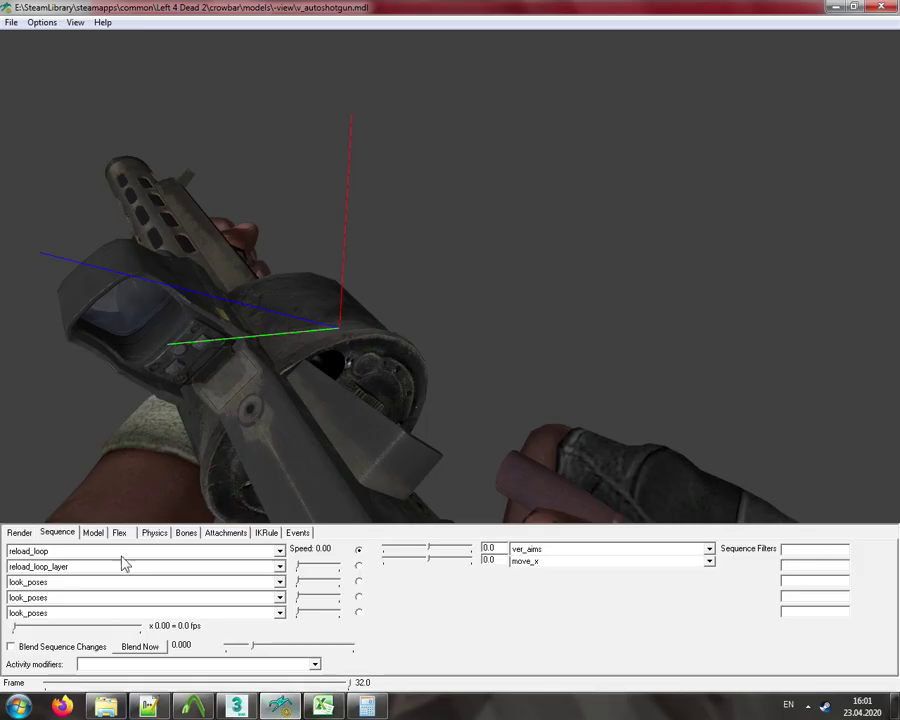
click(82, 553)
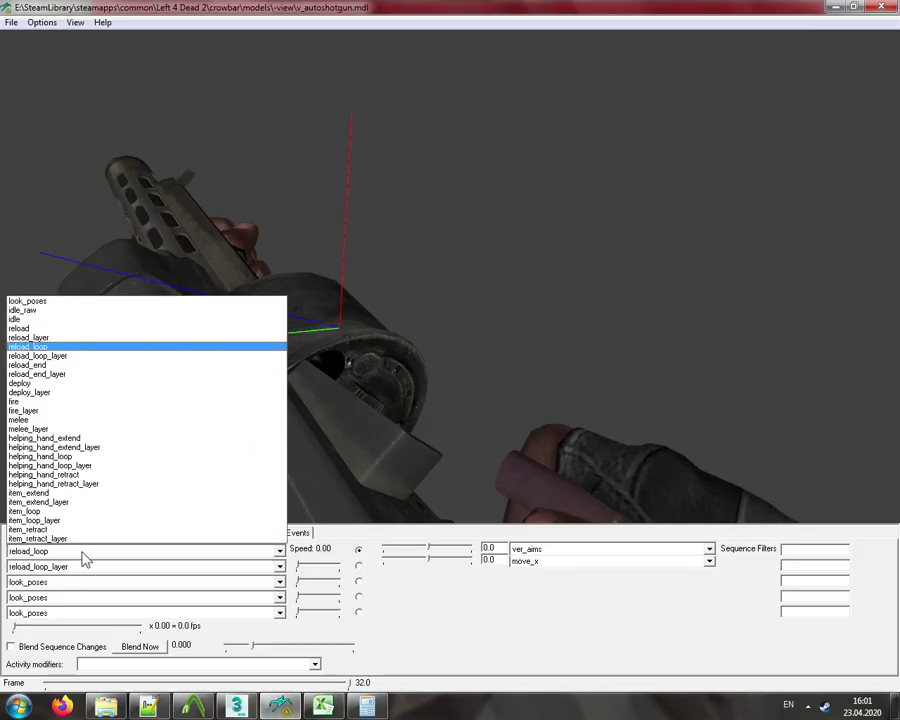
click(50, 496)
drag(46, 687, 350, 686)
- In Calculator, divide 32 frames by the 20/30 duration to find the frame rate for the extend sequences
click(368, 707)
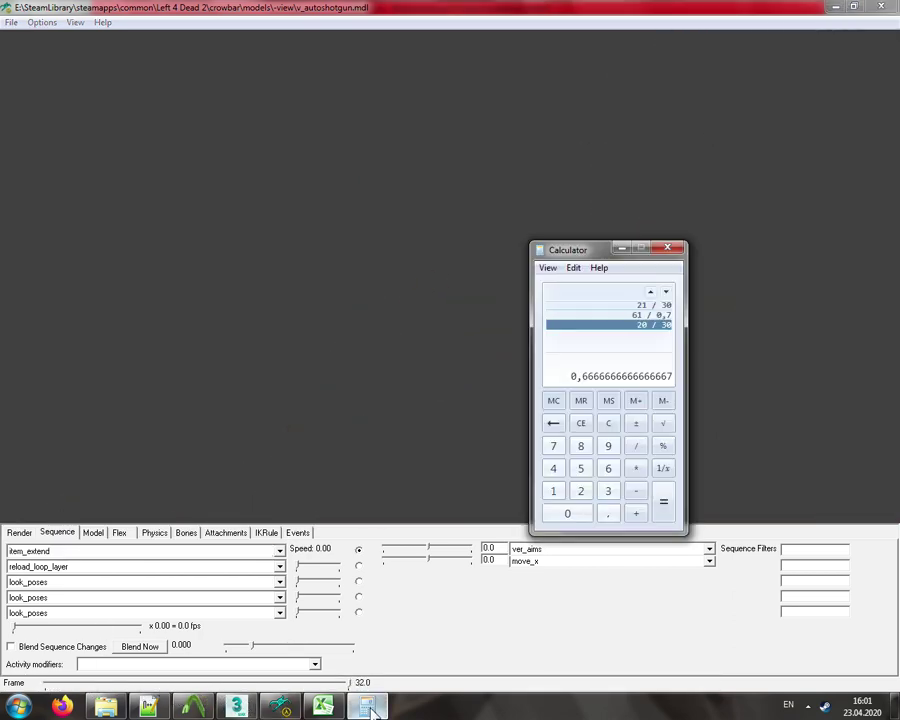
text(32)
click(583, 326)
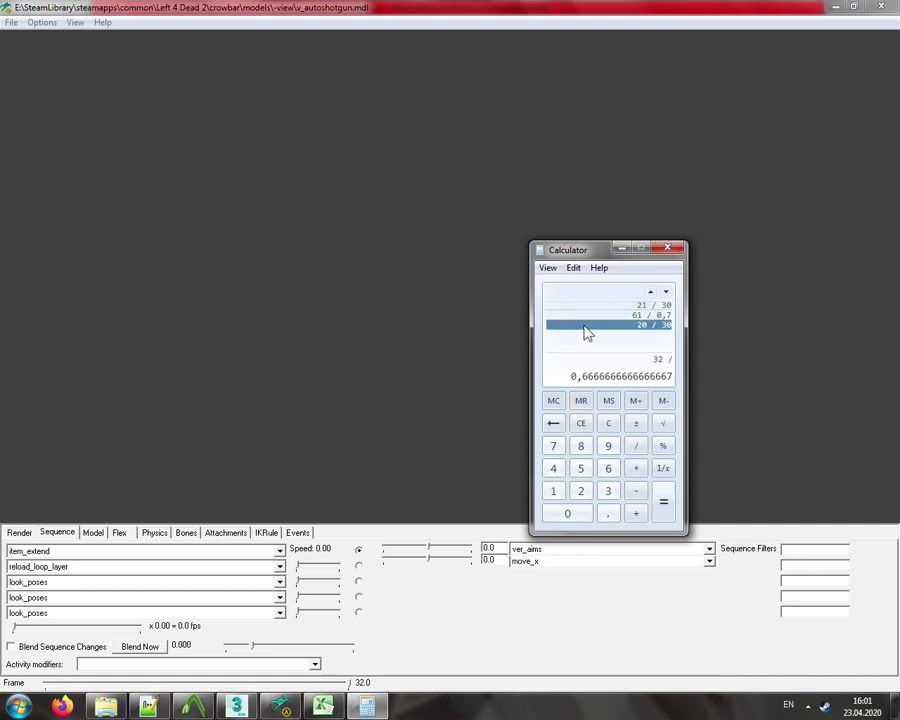
key(Return)
- In the QC file in Notepad++, set the fps of helping_hand_extend and helping_hand_extend_layer to 48
click(148, 706)
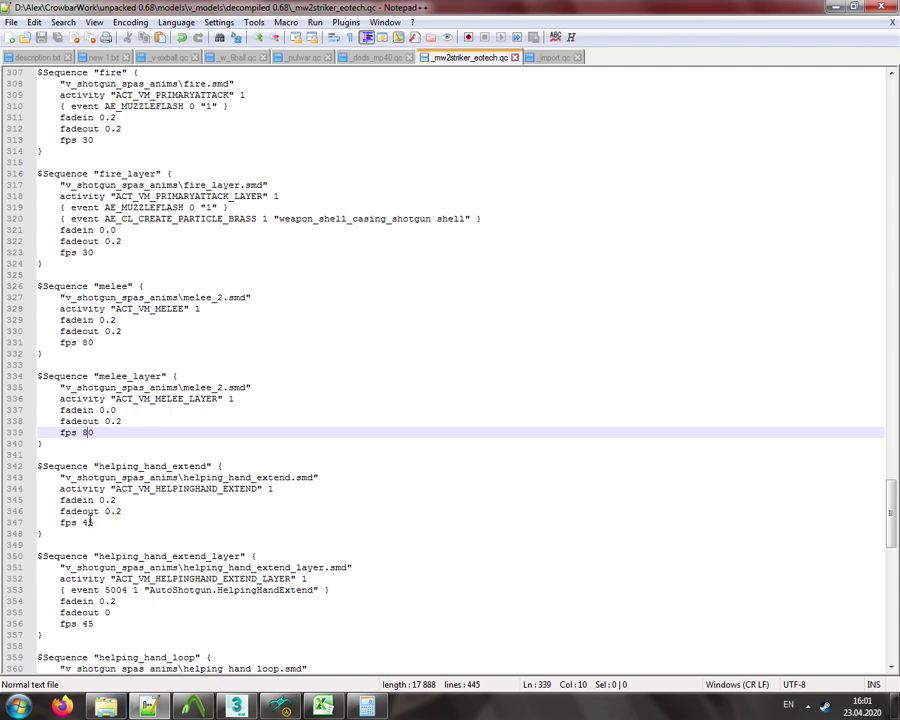
drag(88, 521, 93, 522)
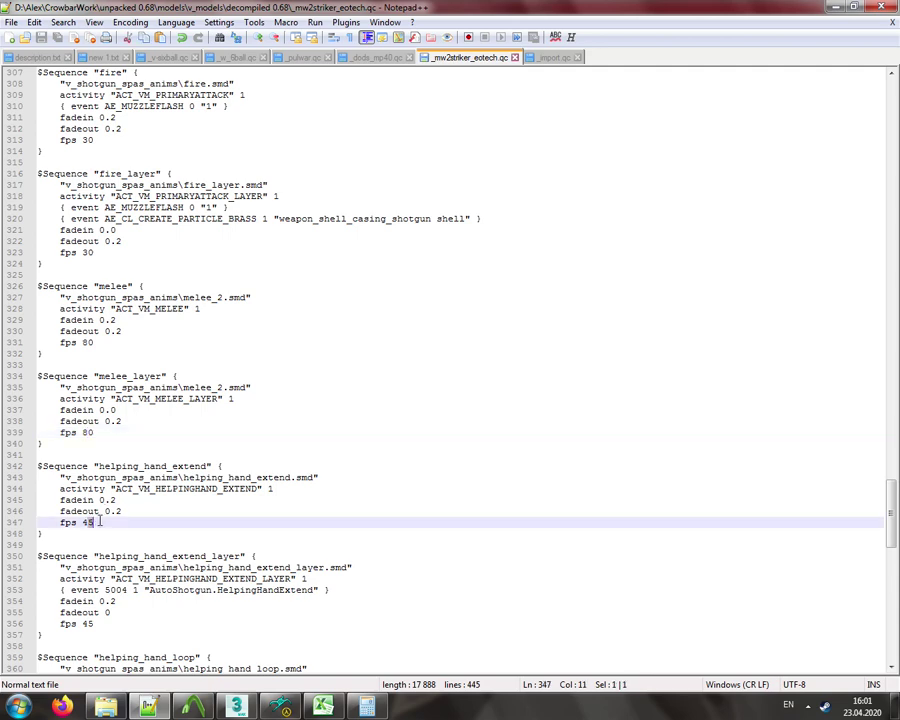
text(8)
drag(93, 623, 86, 623)
text(8)
- Set the fps of the item_extend and item_extend_layer sequences to 48
scroll(158, 550, down, 11)
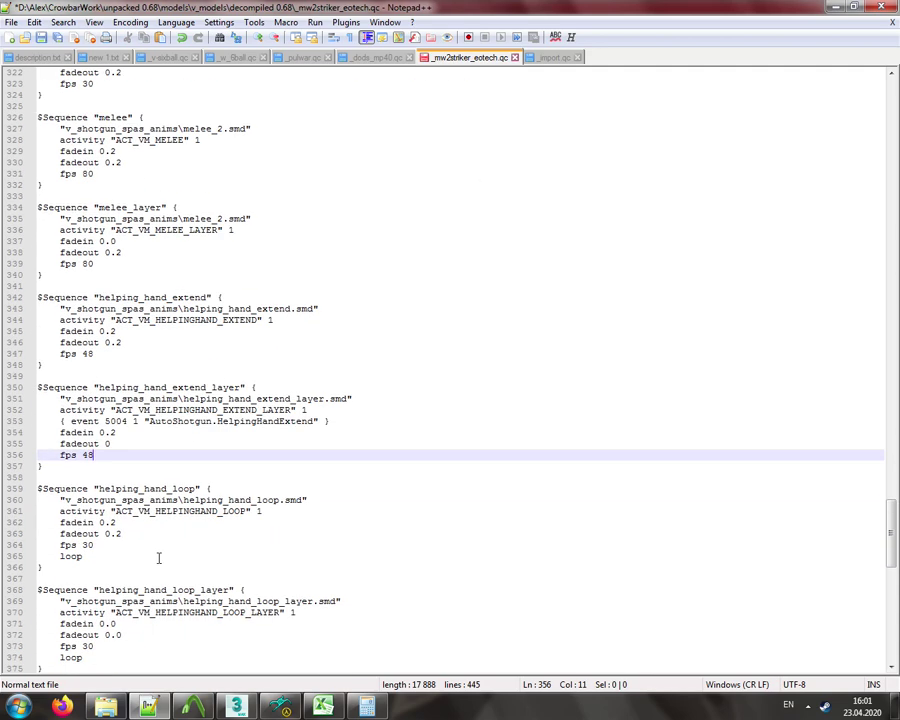
scroll(151, 510, down, 4)
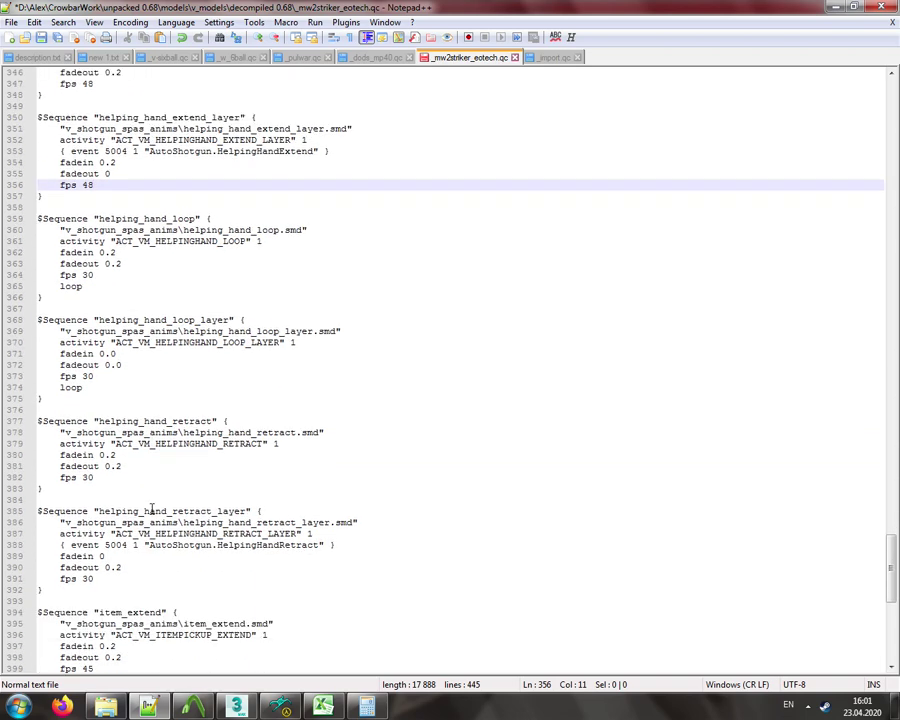
scroll(151, 509, down, 1)
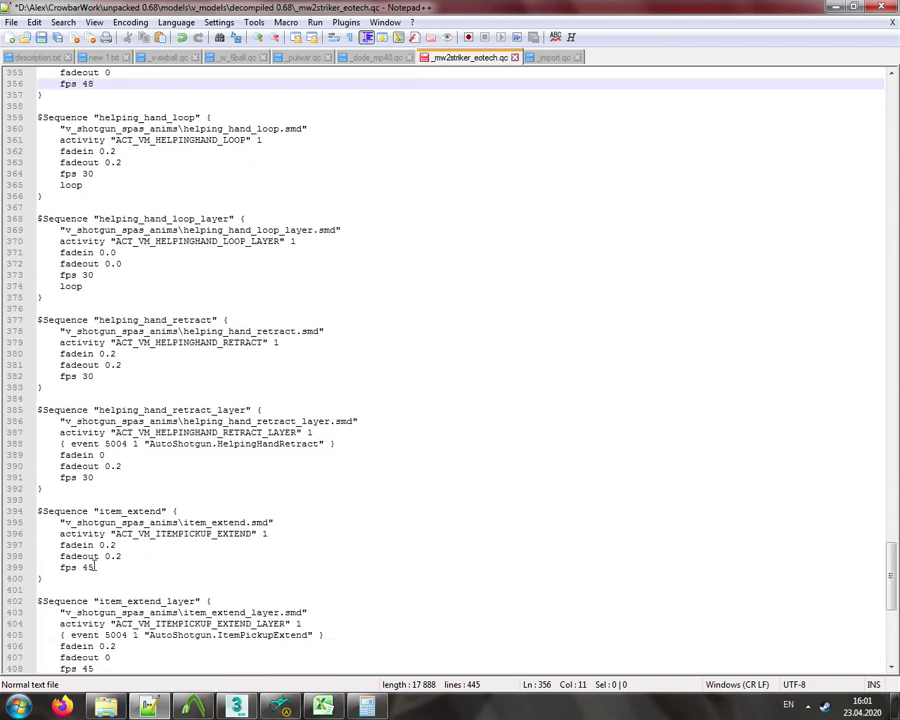
text(8)
drag(86, 567, 93, 567)
scroll(88, 567, down, 3)
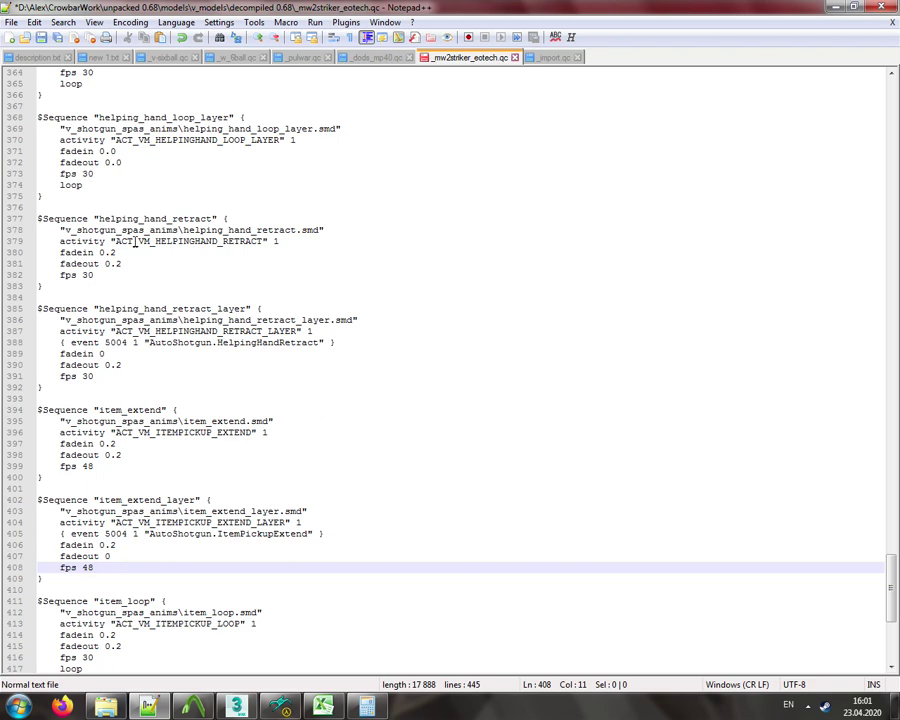
- Set the fps of helping_hand_retract, item_retract and both of their layer sequences to 33 in the QC file
drag(86, 275, 93, 276)
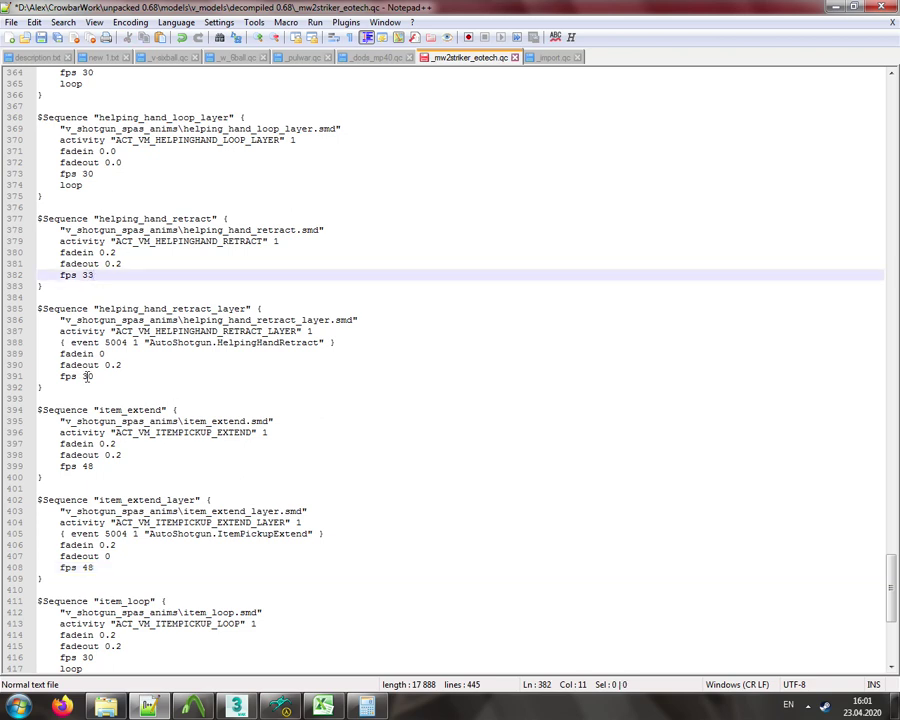
drag(87, 376, 93, 377)
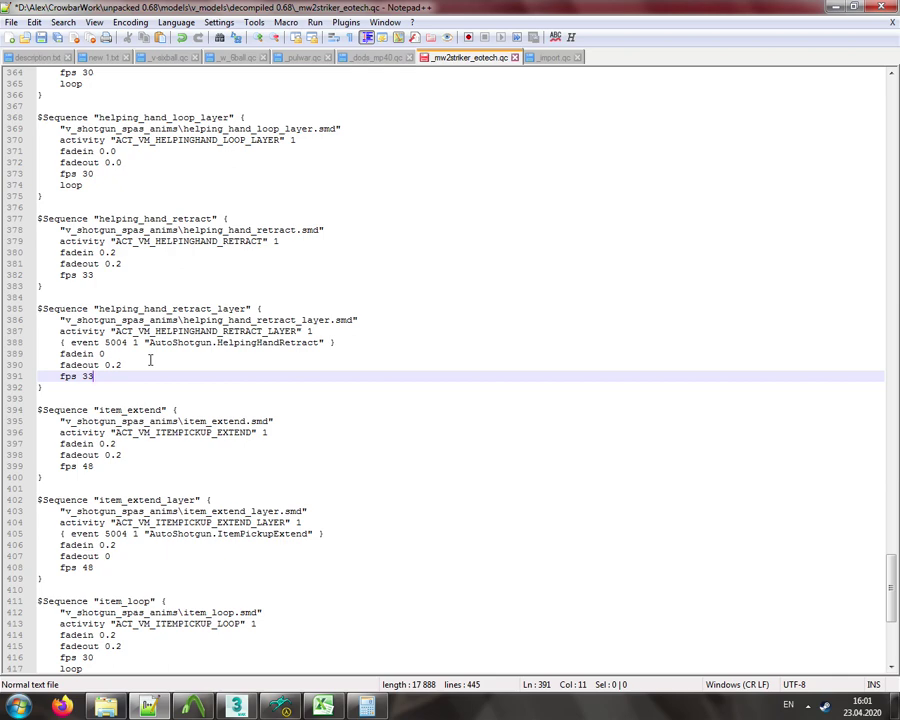
scroll(150, 360, down, 10)
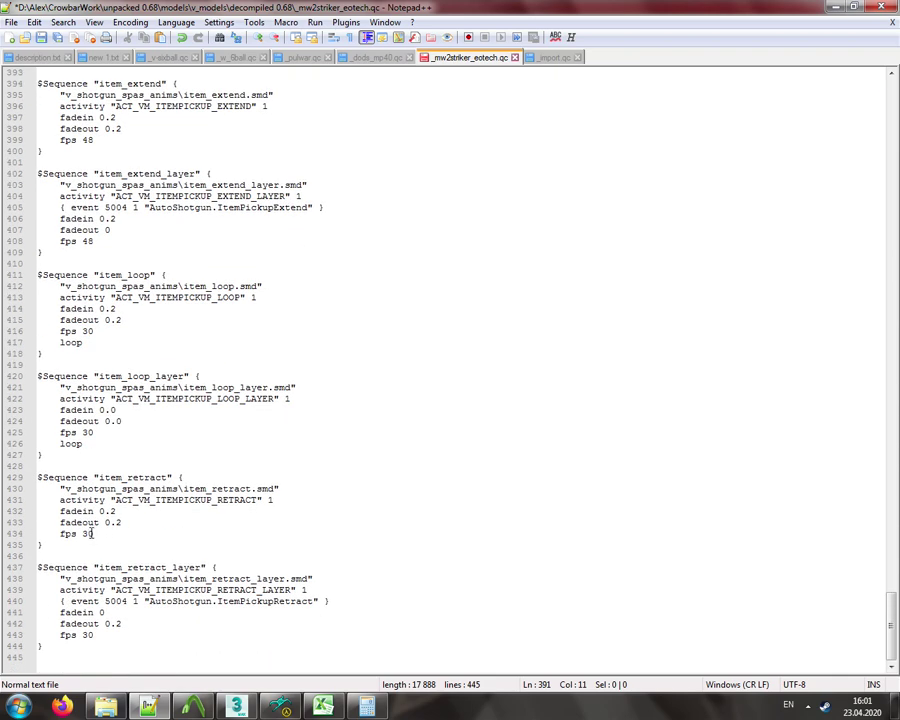
click(92, 533)
click(92, 634)
key(BackSpace)
text(3)
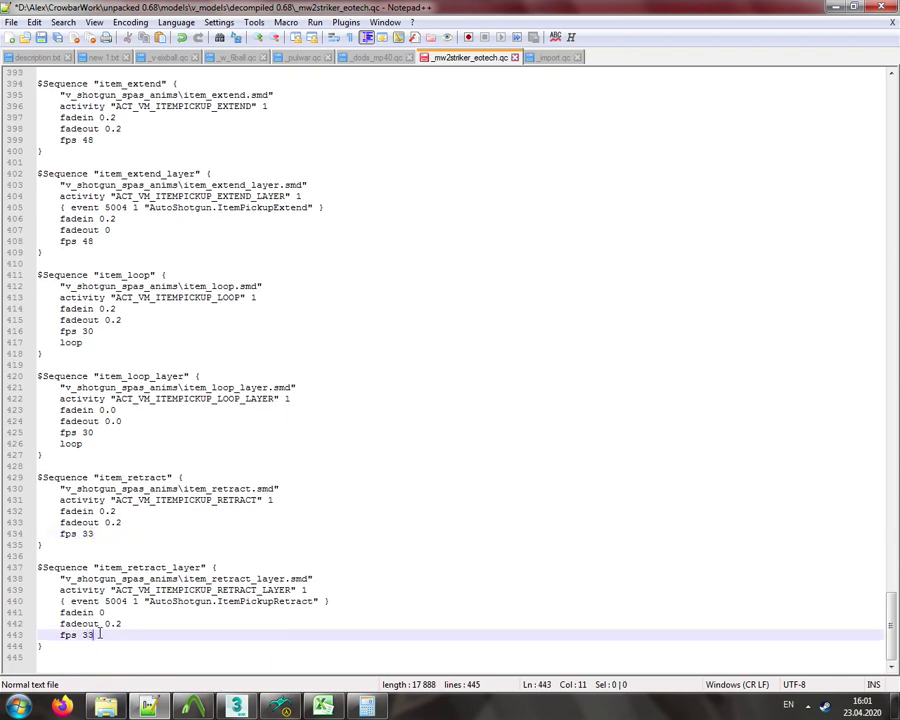
- Review the item_loop fps and the earlier sequence blocks back to the start of the file, and save the QC
click(124, 274)
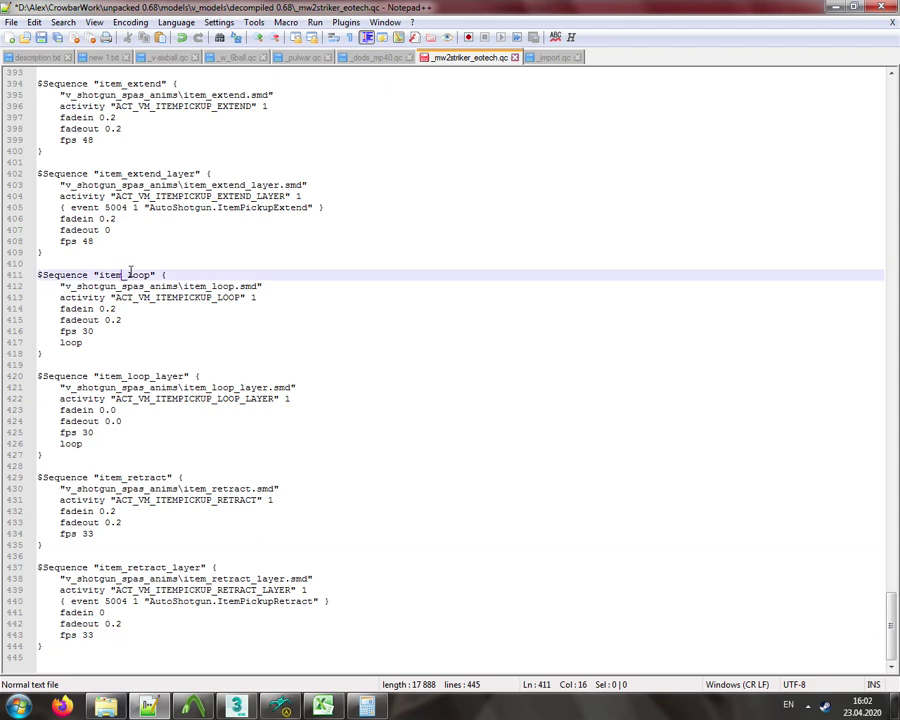
double_click(130, 274)
click(132, 299)
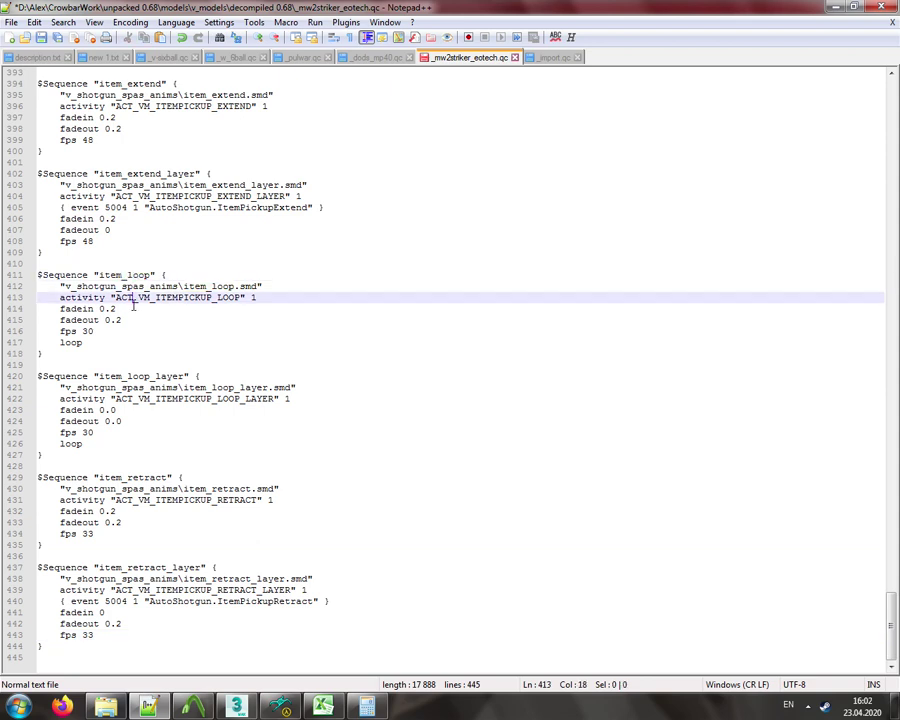
double_click(87, 331)
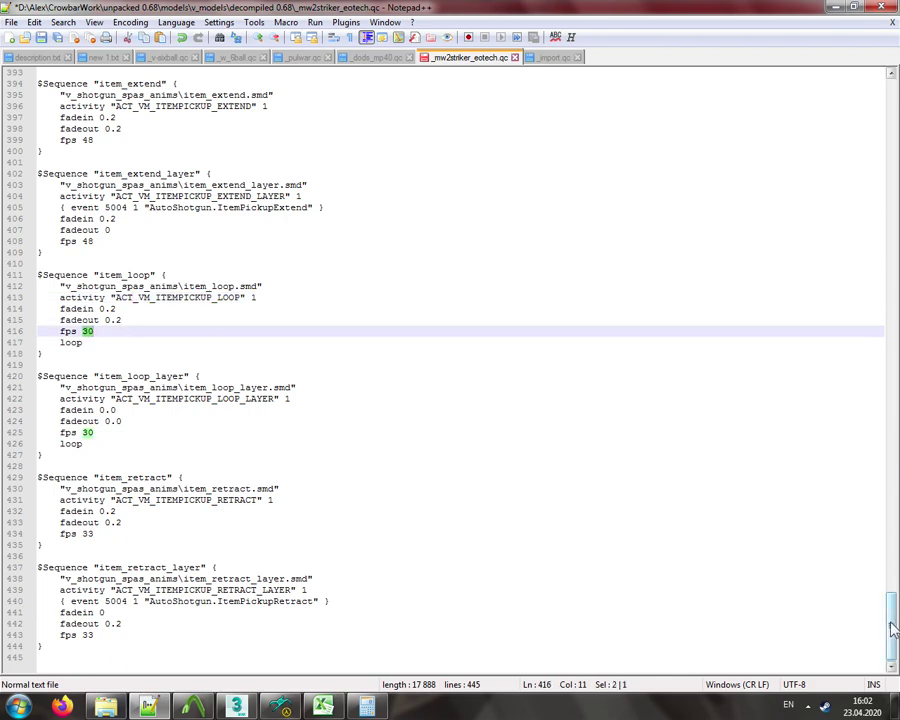
drag(893, 628, 880, 520)
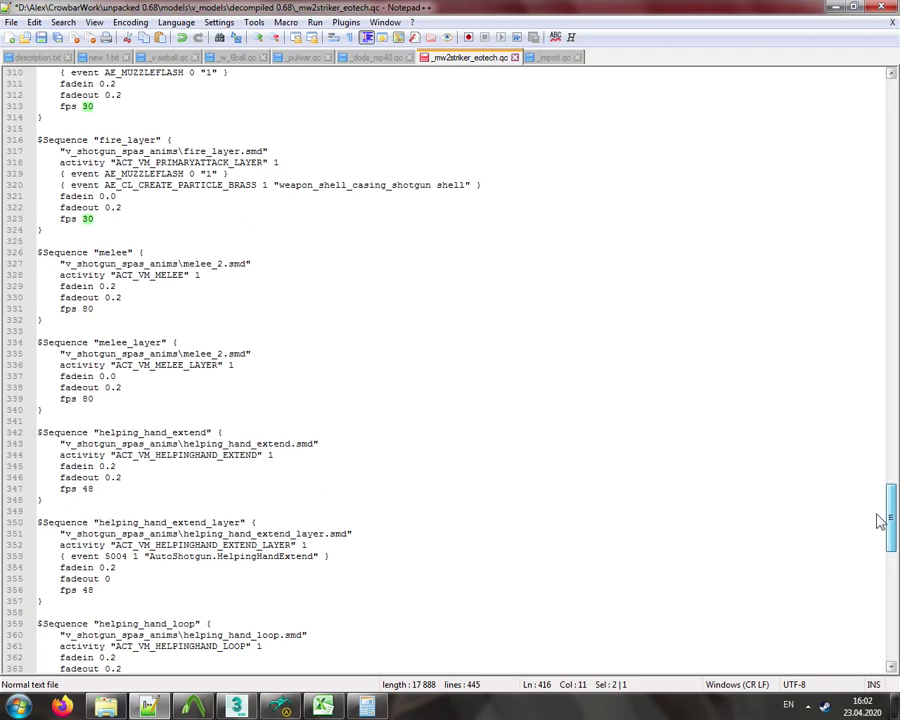
drag(880, 520, 872, 477)
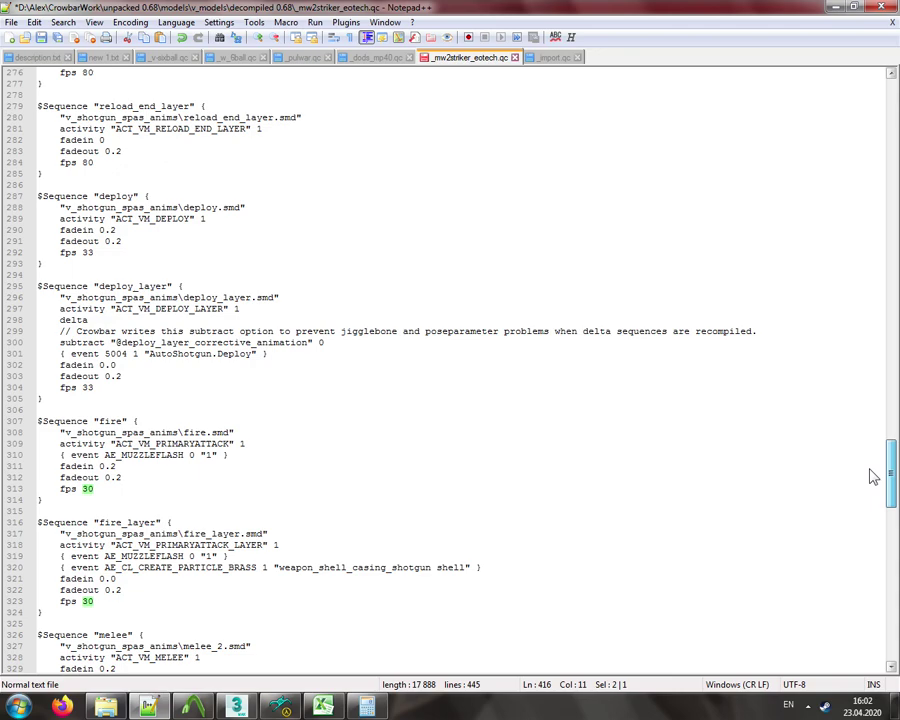
drag(872, 477, 859, 94)
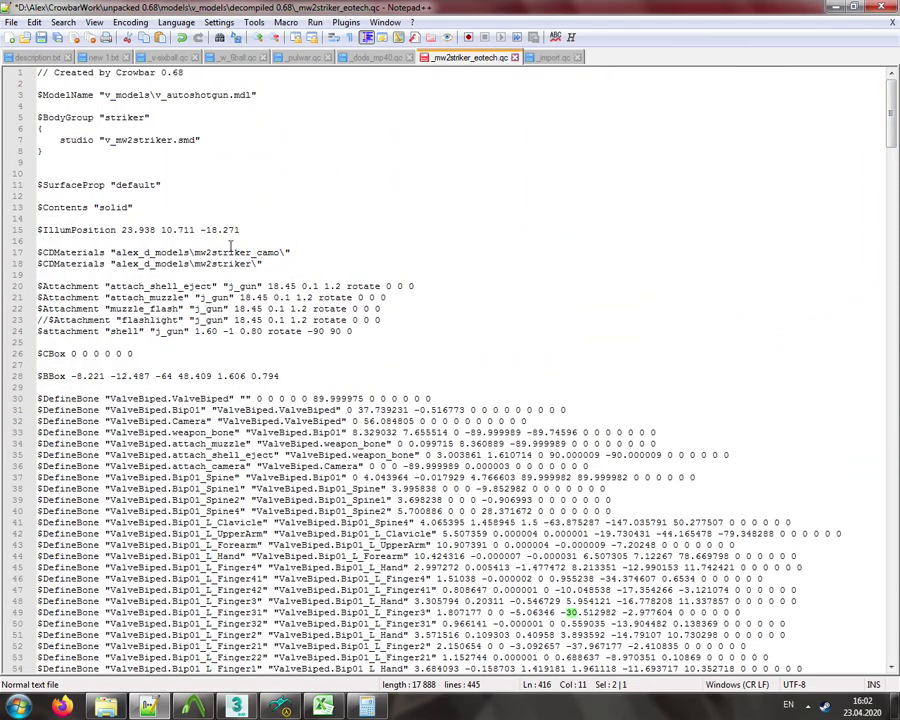
key(ctrl+s)
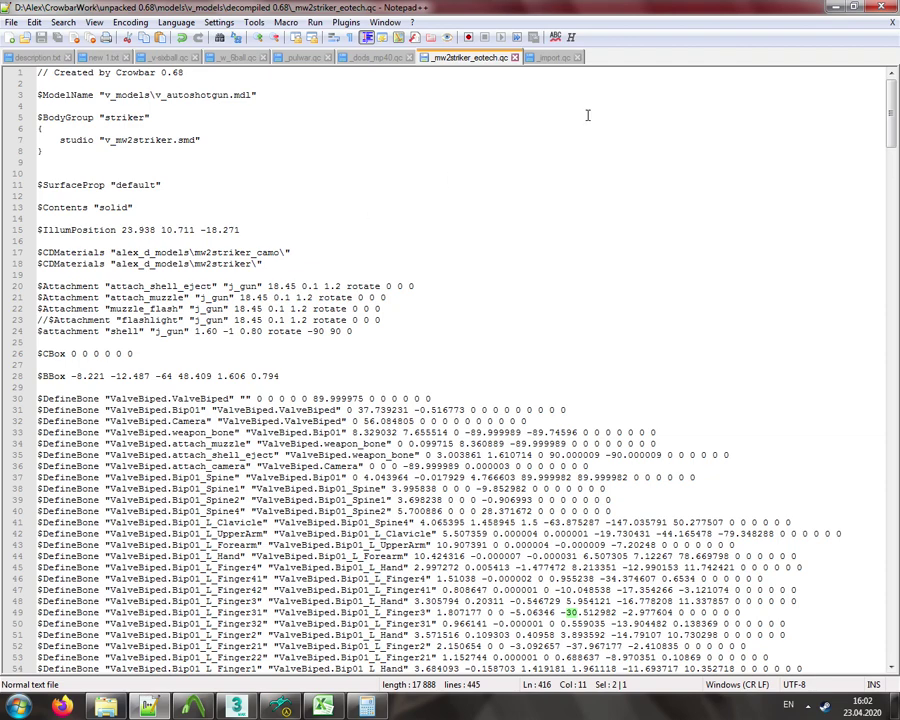
- Close Calculator, and close the model viewer after switching its base sequence to idle
click(835, 7)
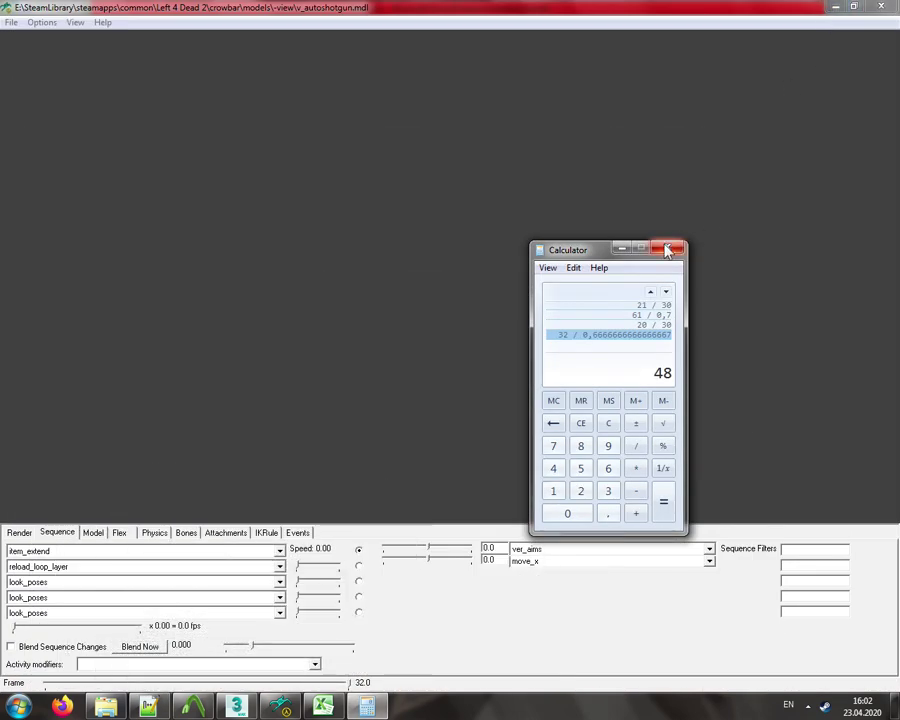
click(668, 249)
click(92, 550)
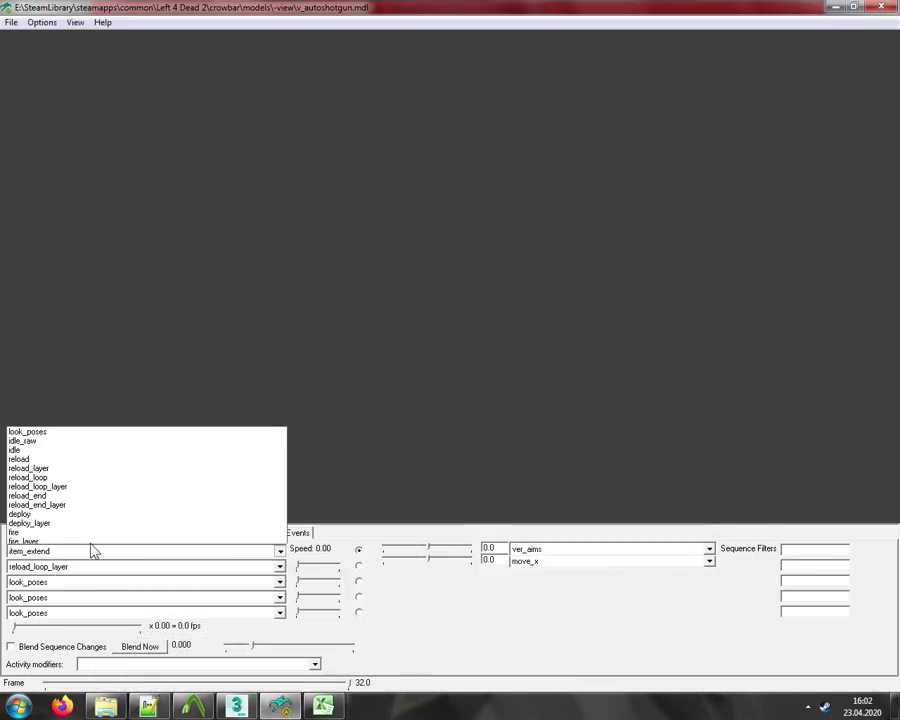
click(46, 319)
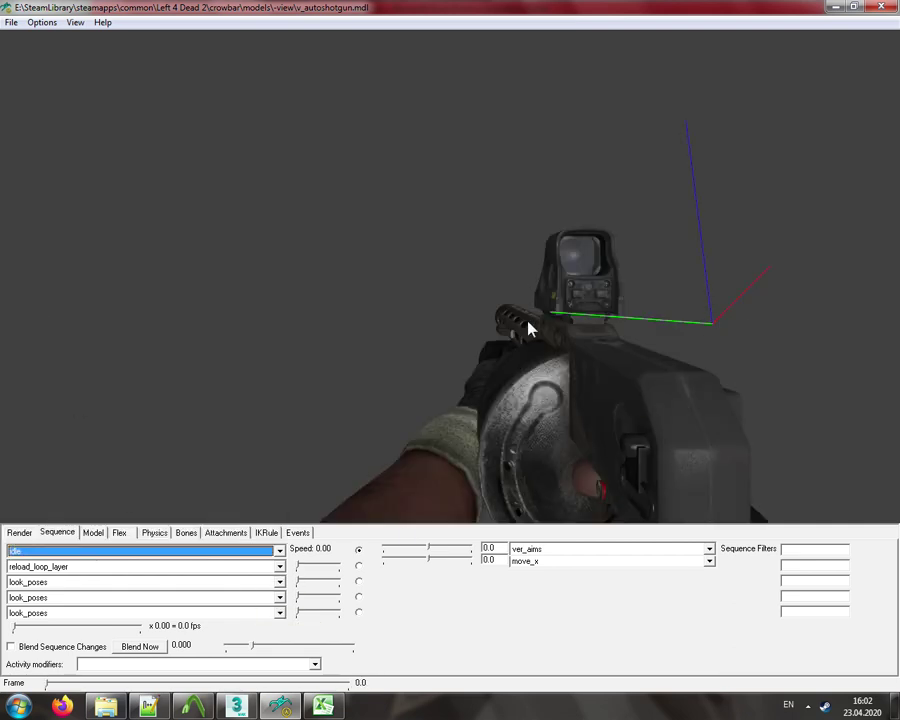
click(889, 7)
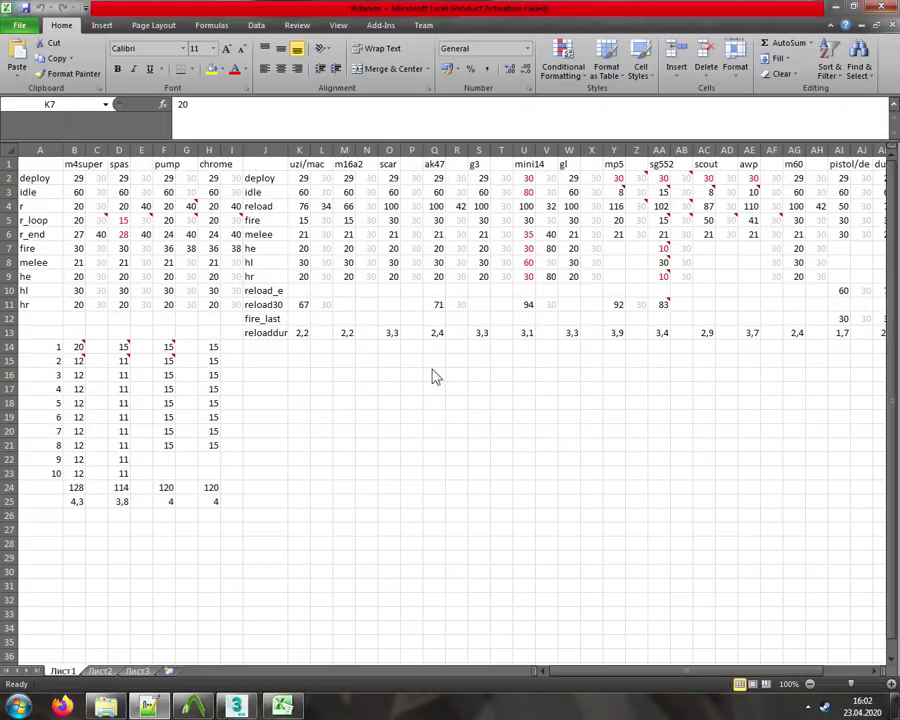
- Close the Excel spreadsheet of weapon animation lengths
click(105, 706)
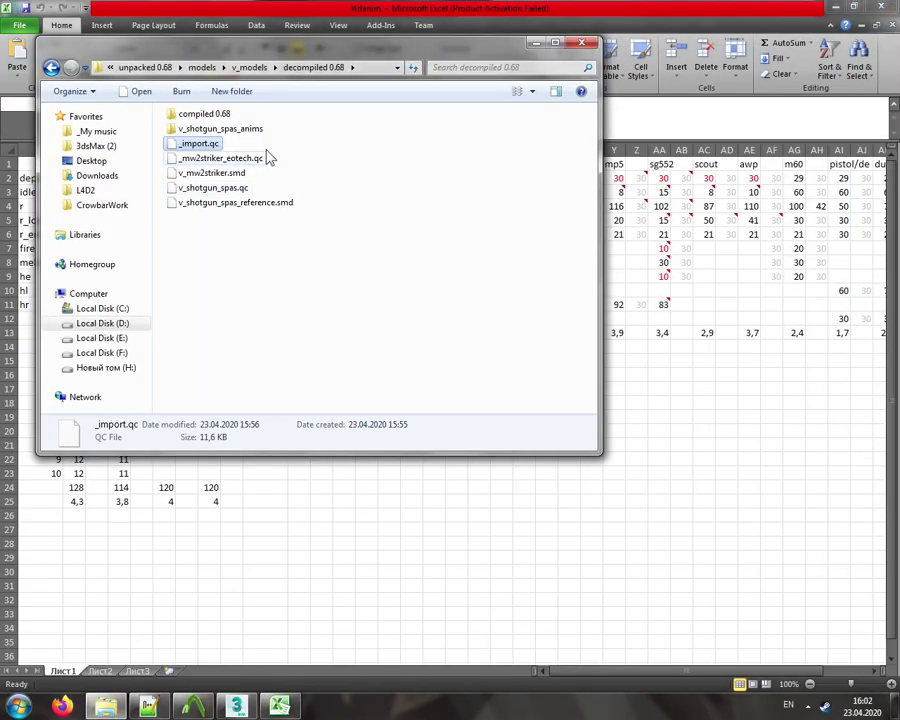
click(322, 8)
click(835, 7)
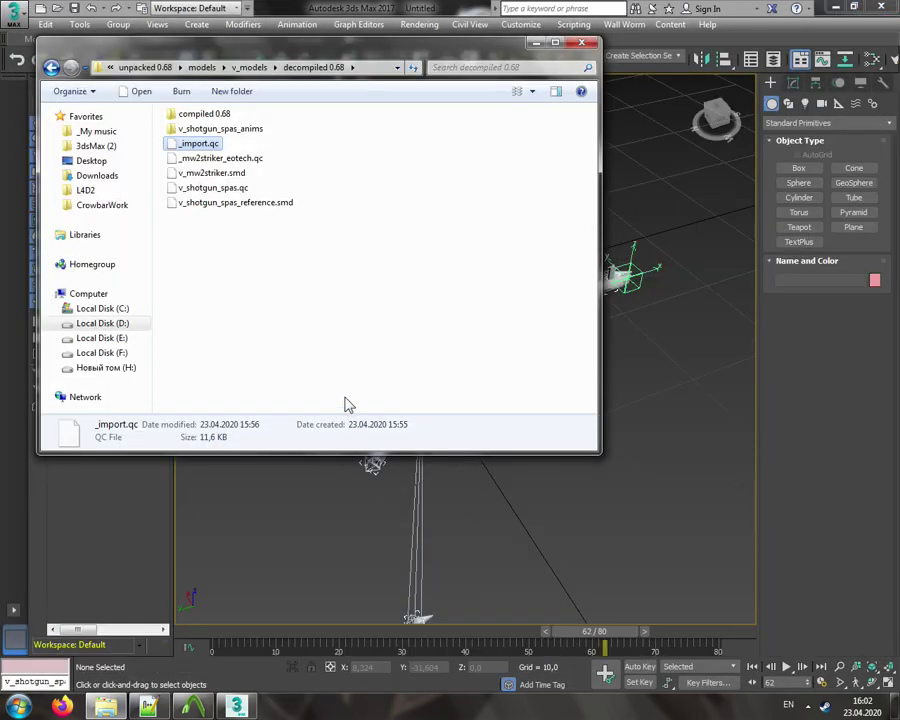
- In Crowbar, compile _mw2striker_eotech.qc
click(193, 706)
click(243, 23)
click(66, 258)
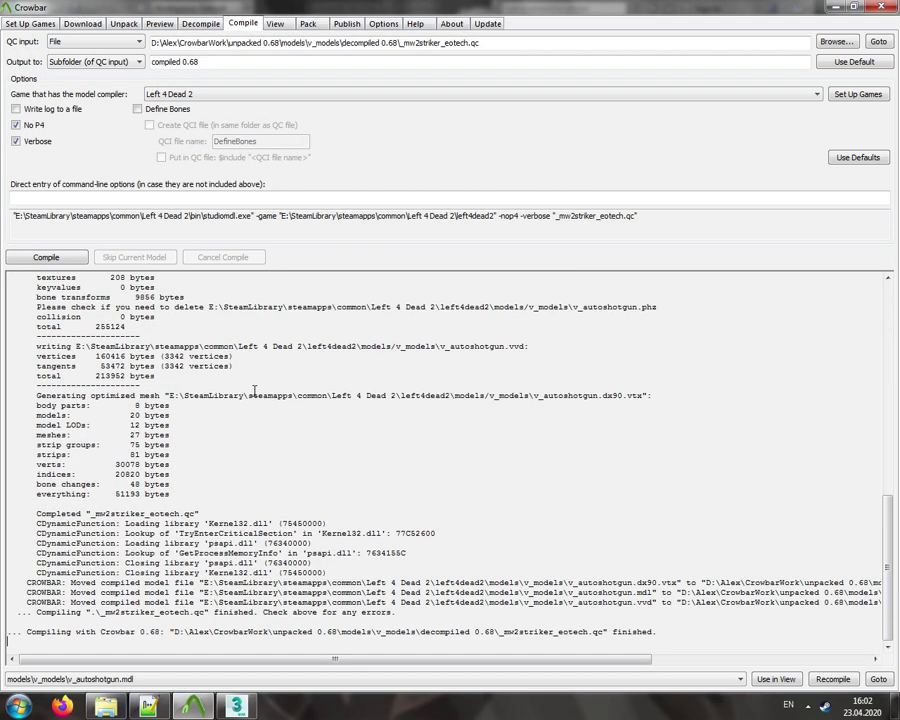
- View the compiled v_autoshotgun.mdl as a replacement in the model viewer with the FOV set to 90
click(775, 679)
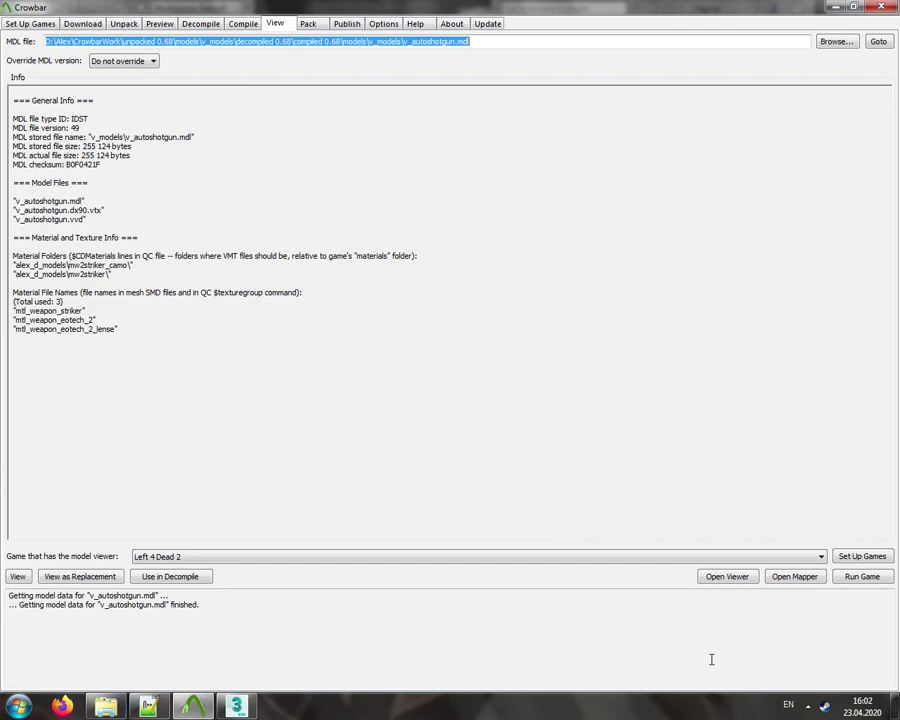
click(95, 576)
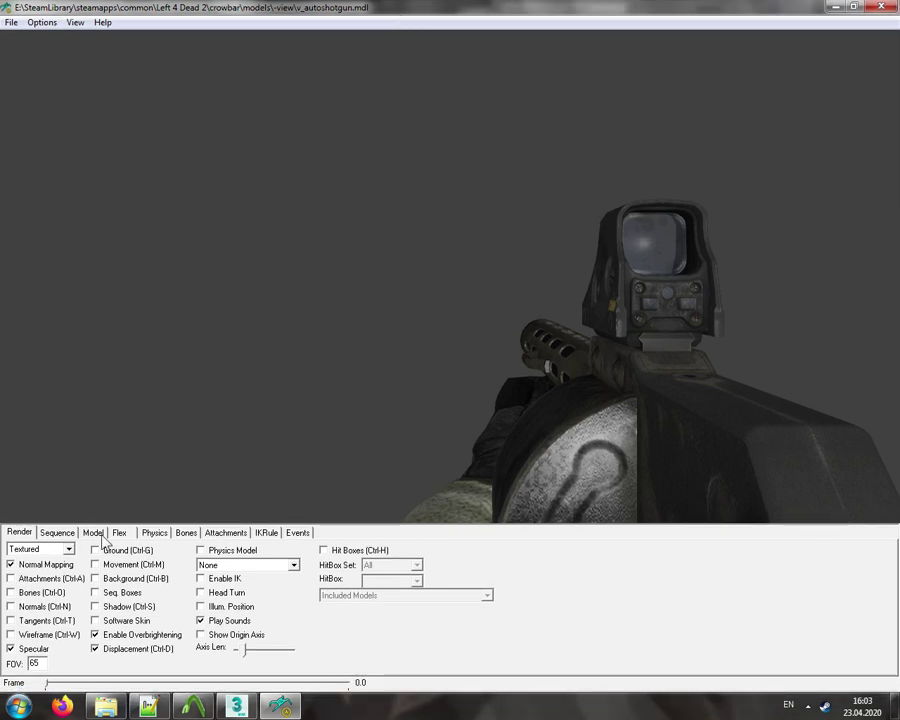
text(90)
key(Return)
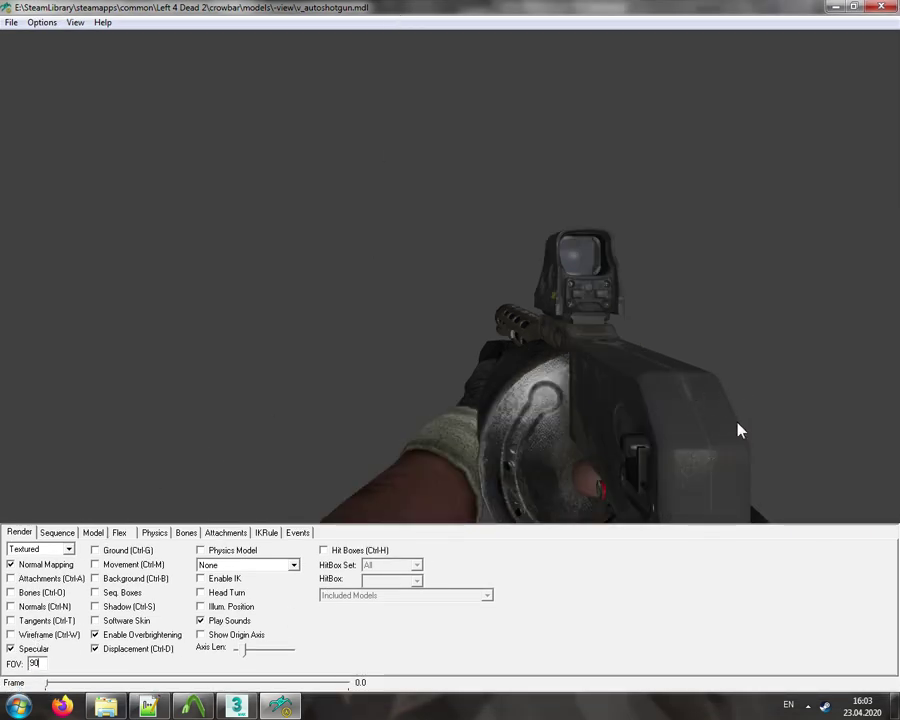
- Overlay reload_loop_layer on the idle sequence at full weight and play it at 1.00 speed
click(56, 534)
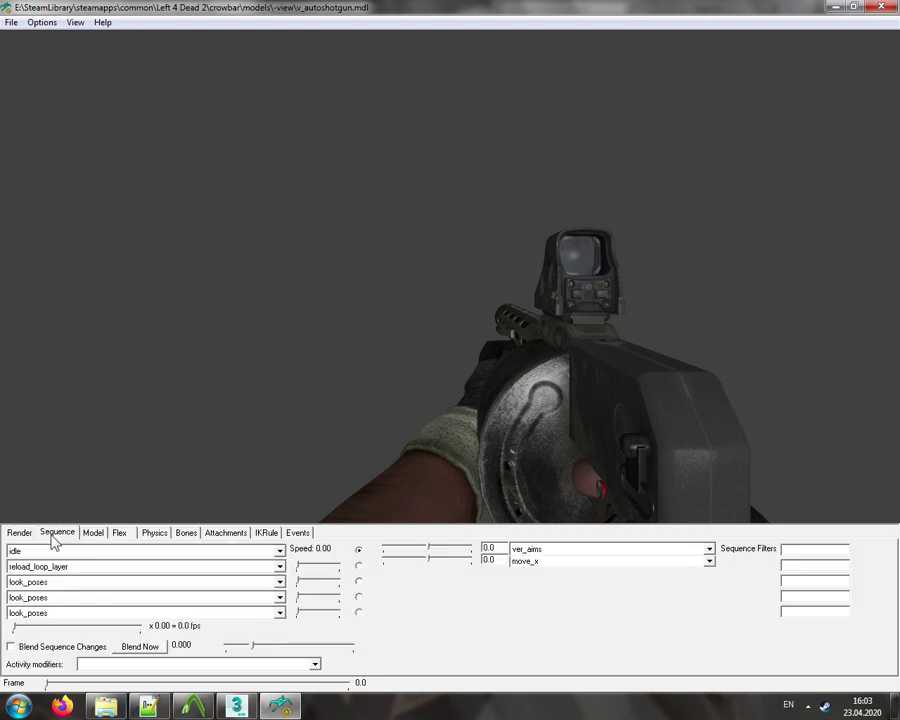
click(22, 549)
click(62, 566)
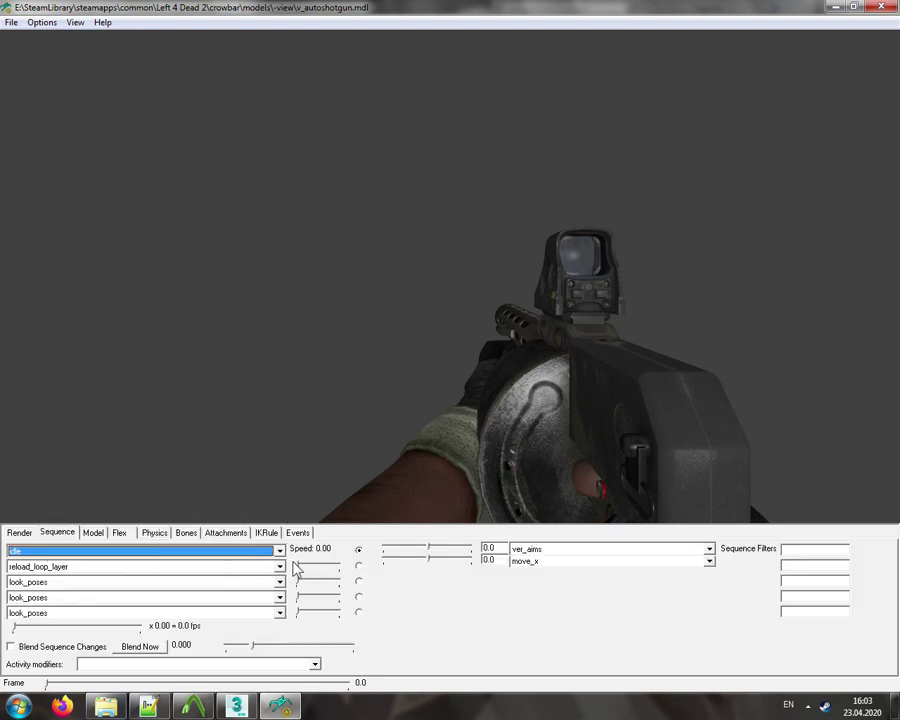
drag(294, 564, 461, 563)
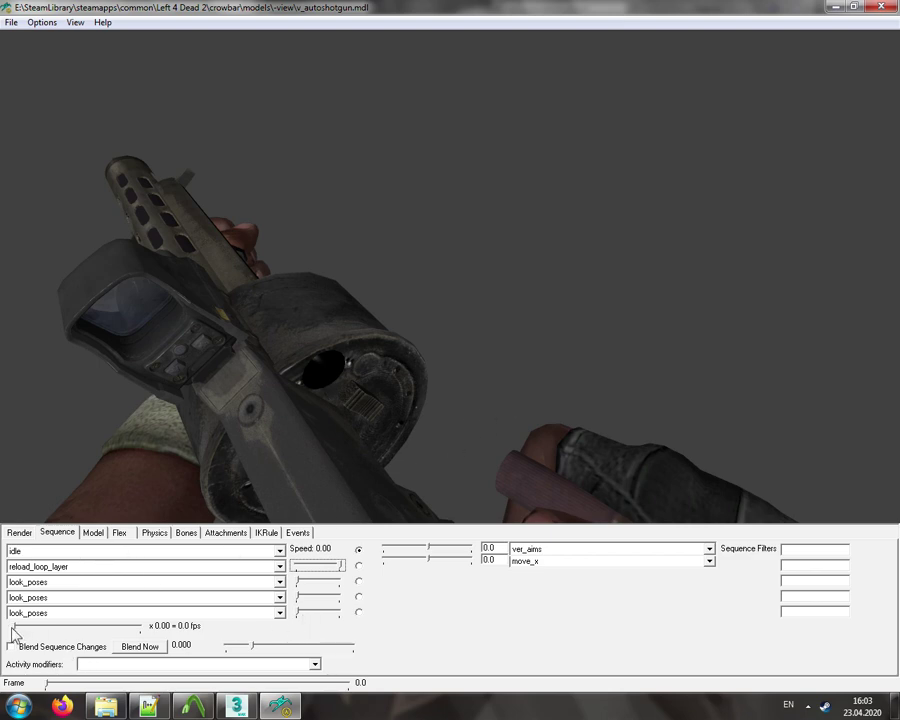
drag(13, 630, 141, 627)
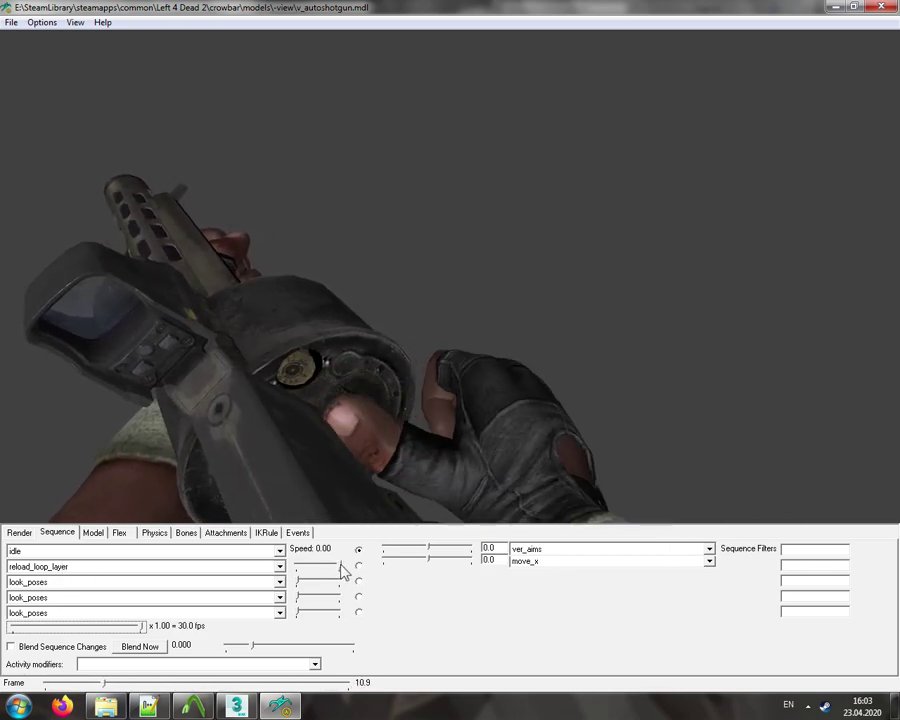
- In the QC file in Notepad++, examine the subtract line of the deploy_layer sequence
click(202, 569)
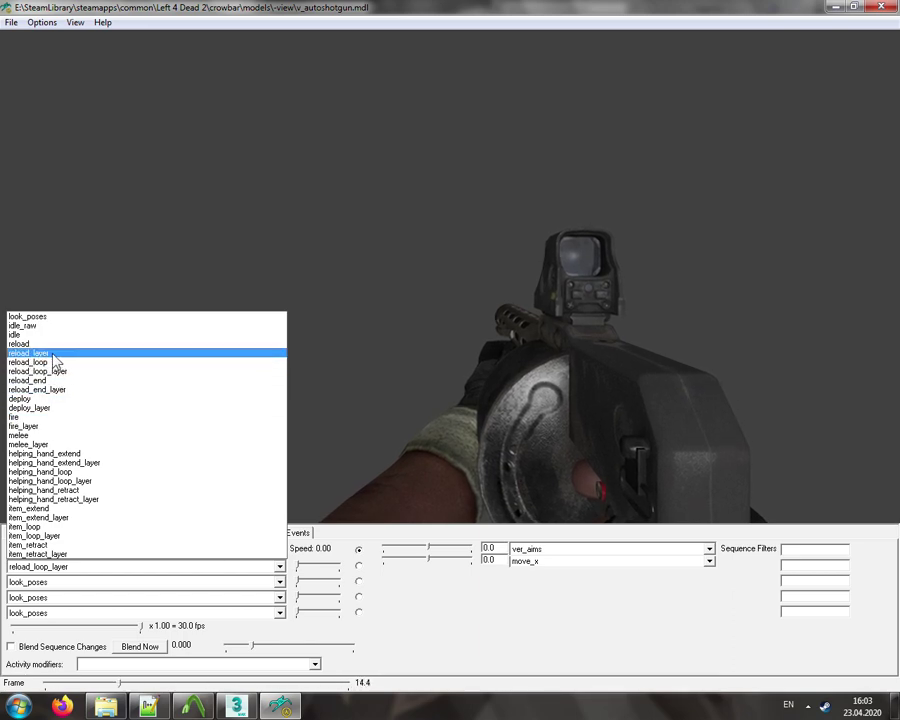
click(70, 568)
key(alt+Tab)
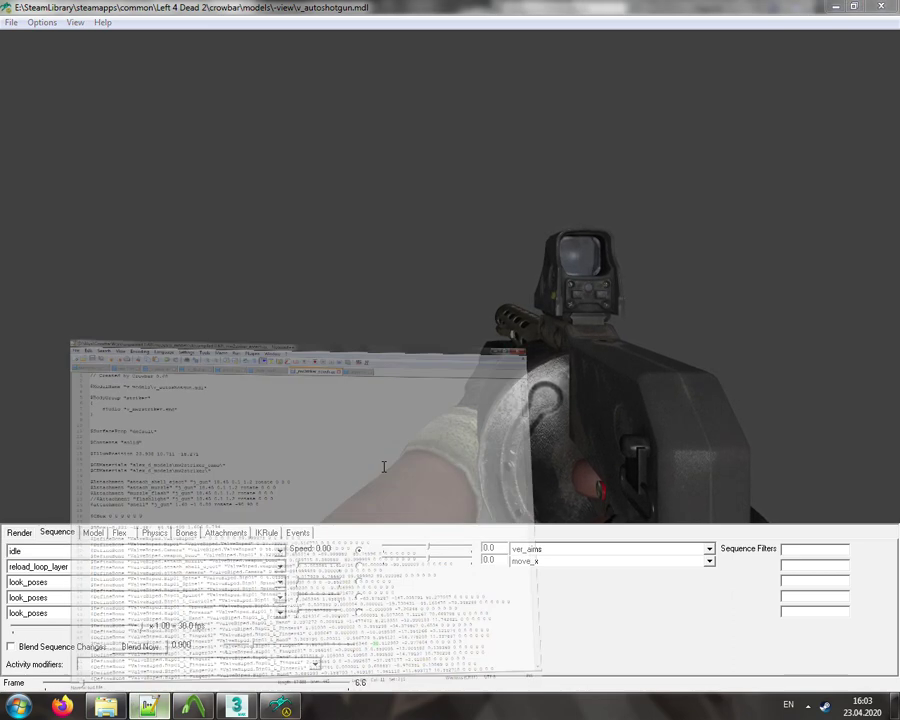
drag(889, 100, 863, 441)
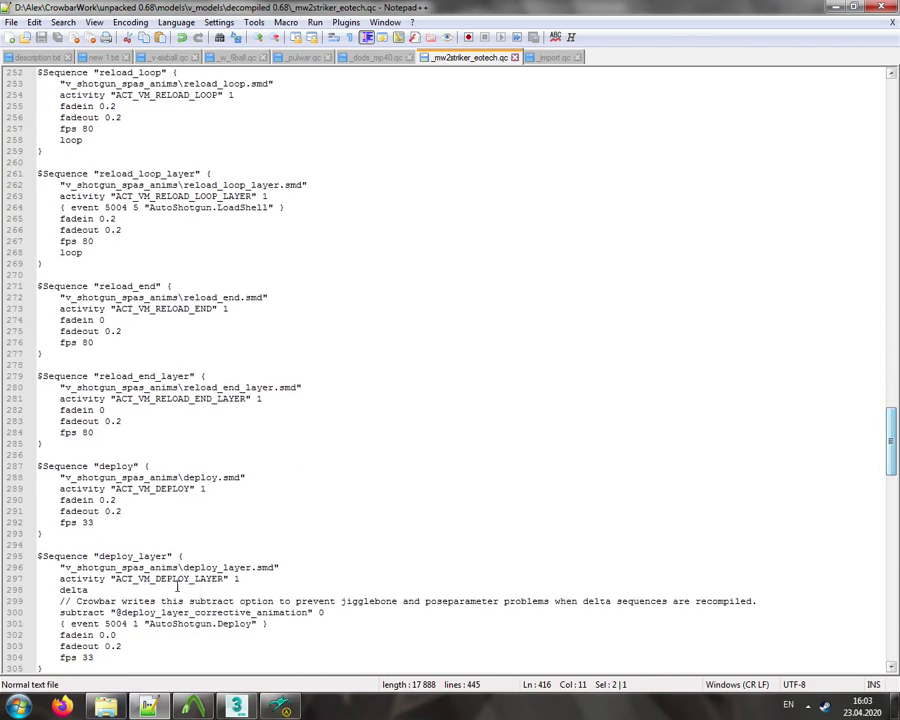
click(133, 612)
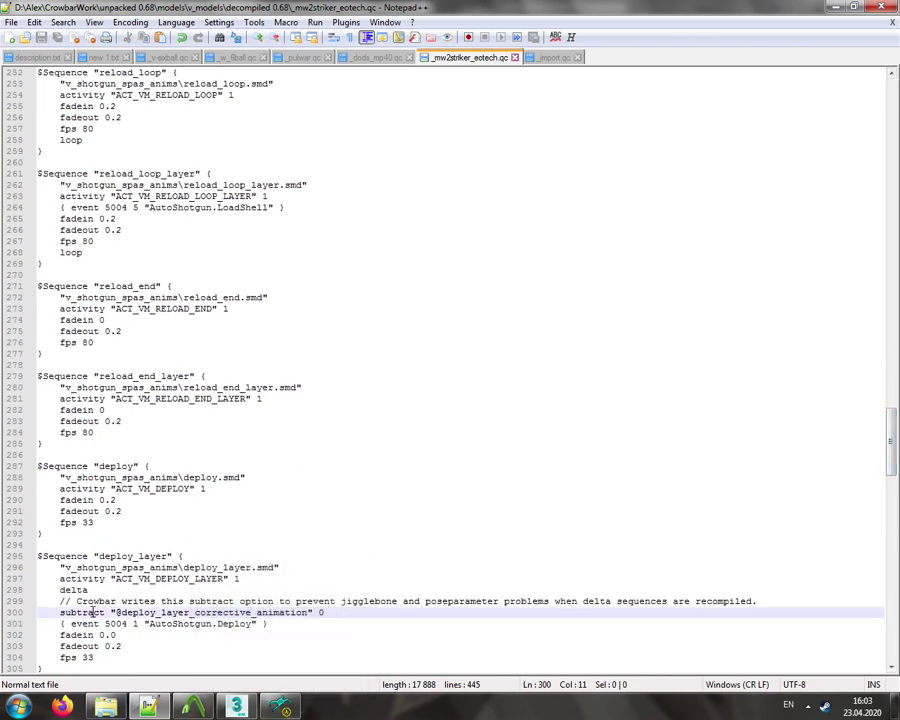
double_click(82, 612)
double_click(210, 612)
- In the model viewer, preview deploy_layer as the base sequence and return the base to idle
click(281, 705)
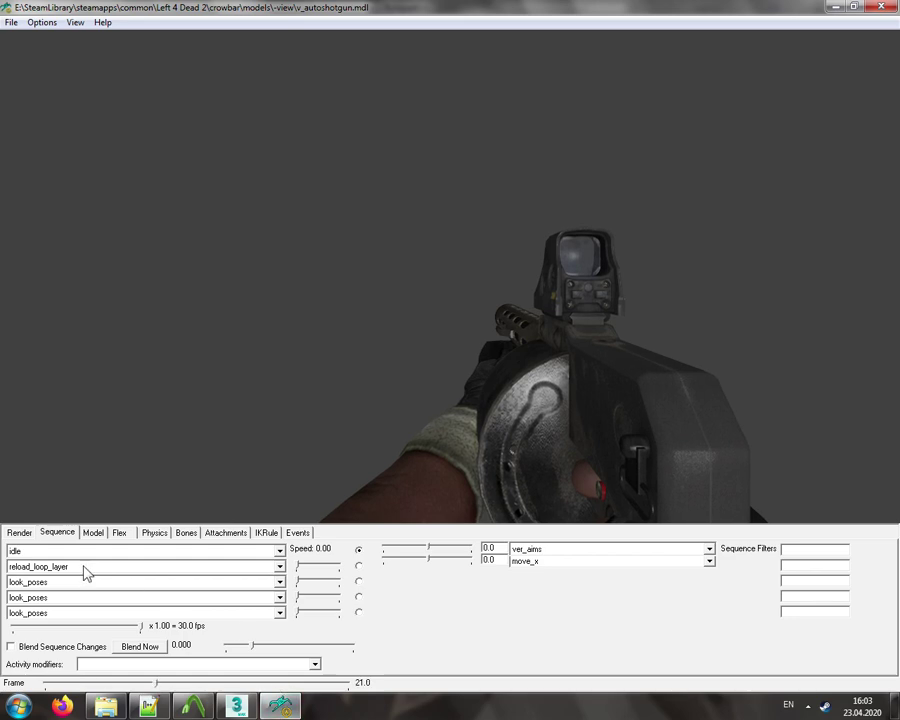
click(50, 551)
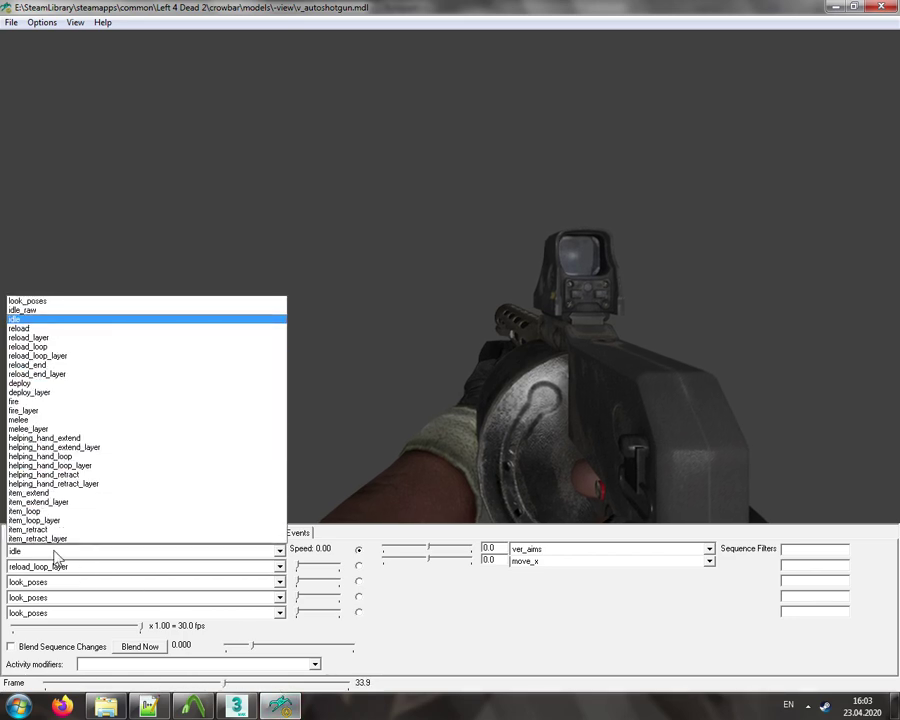
click(50, 392)
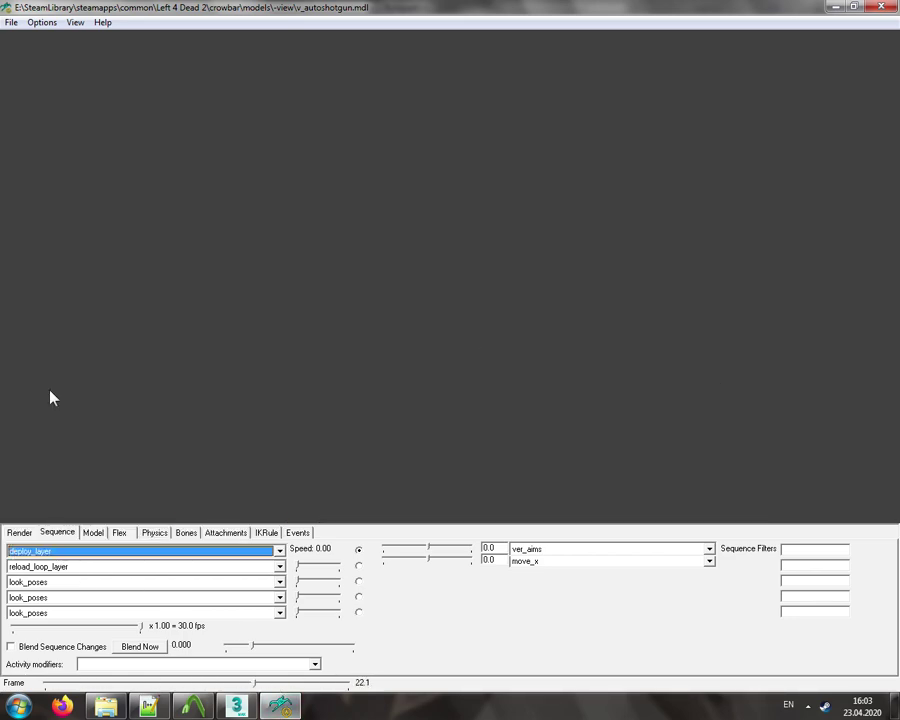
click(86, 551)
click(40, 314)
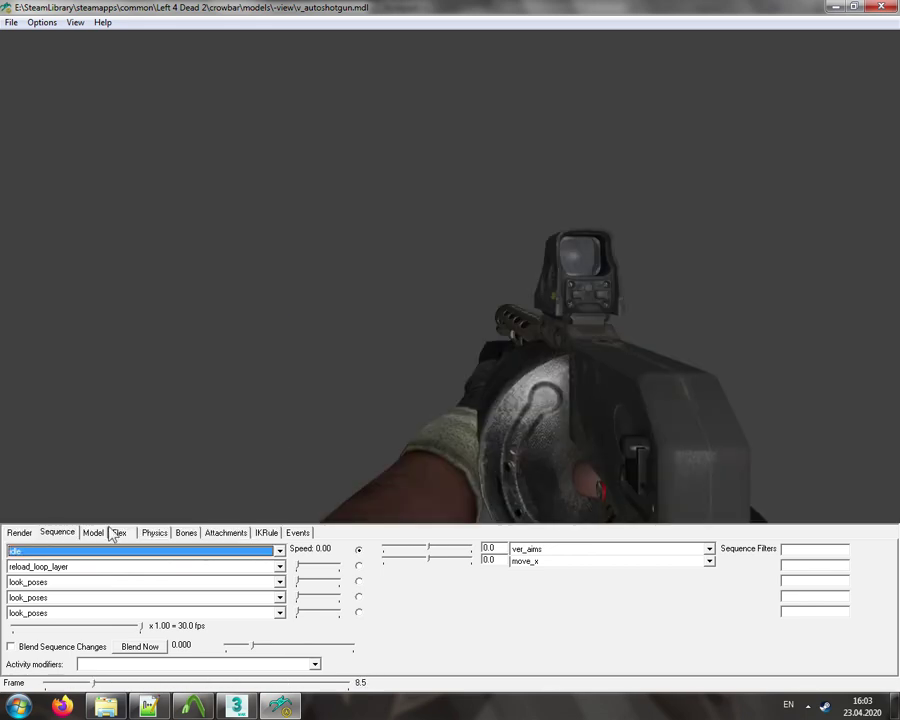
- Keep idle as the base sequence and overlay deploy_layer on it at full weight
click(96, 568)
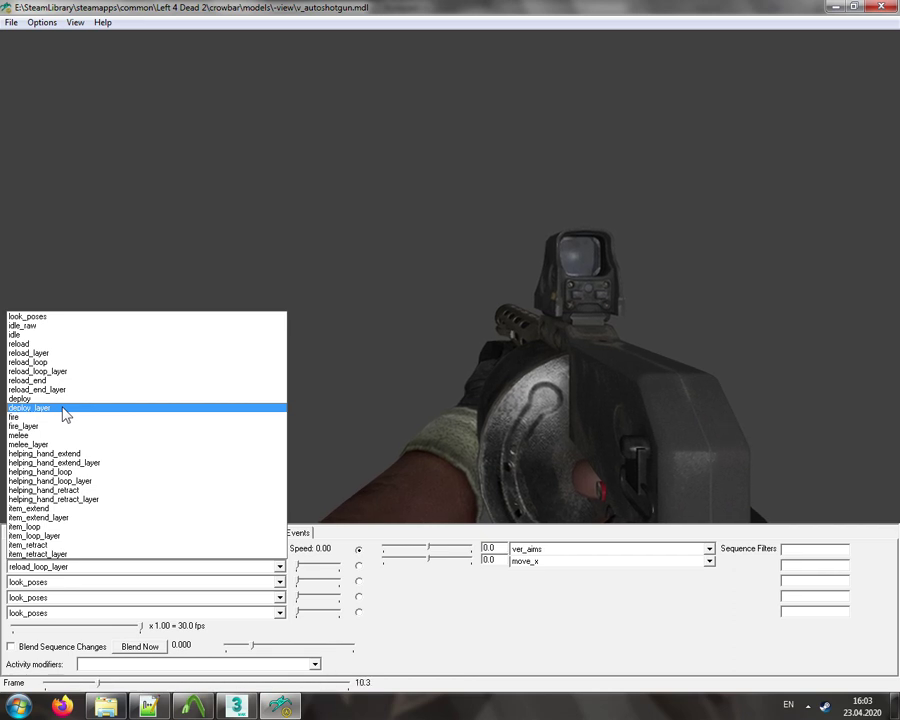
click(86, 572)
click(64, 552)
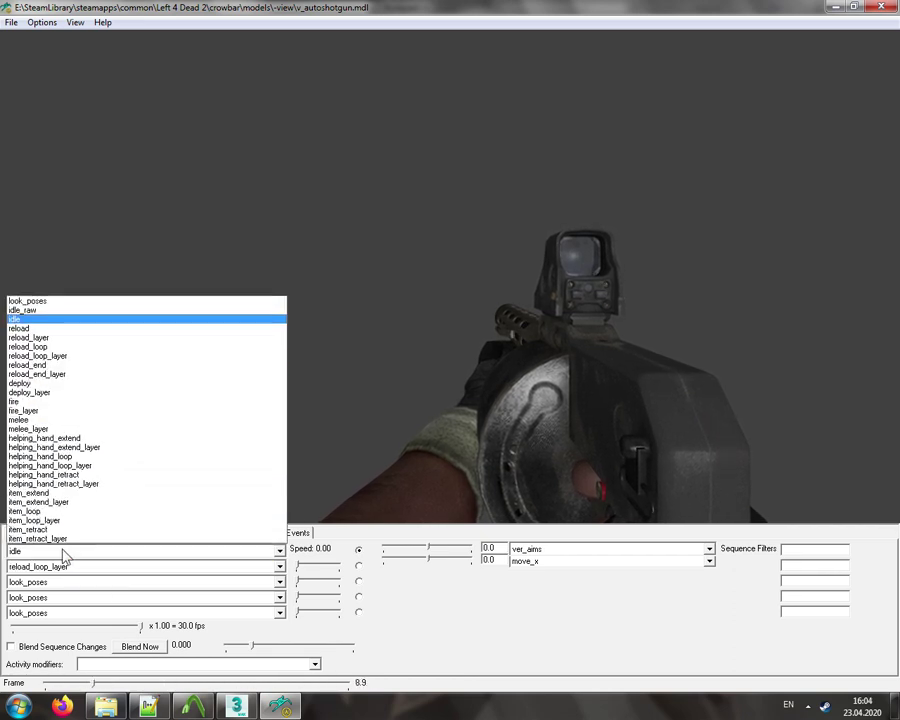
click(35, 320)
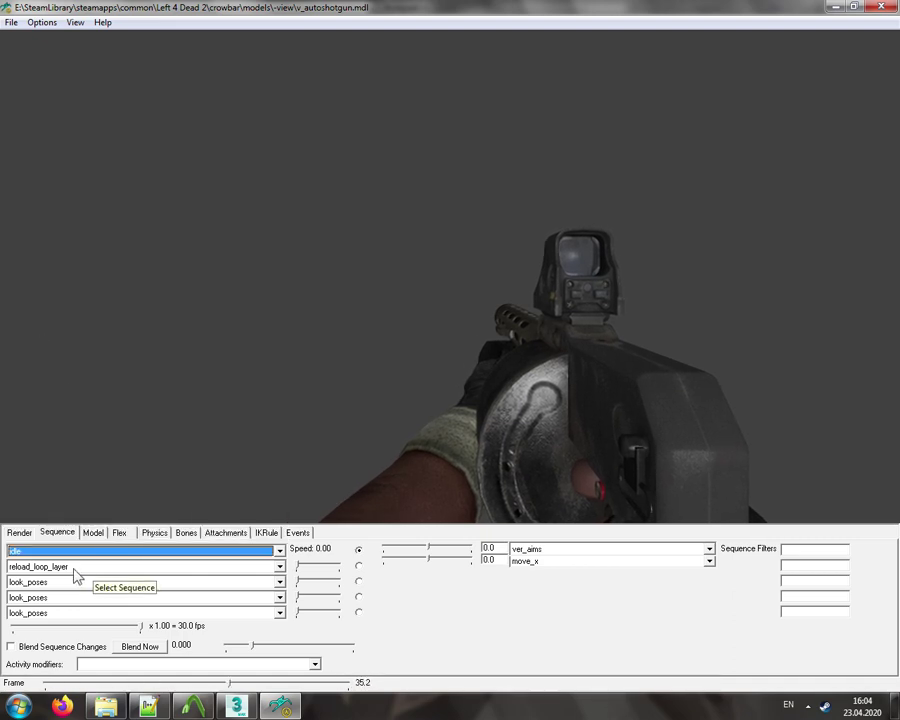
click(75, 575)
click(44, 406)
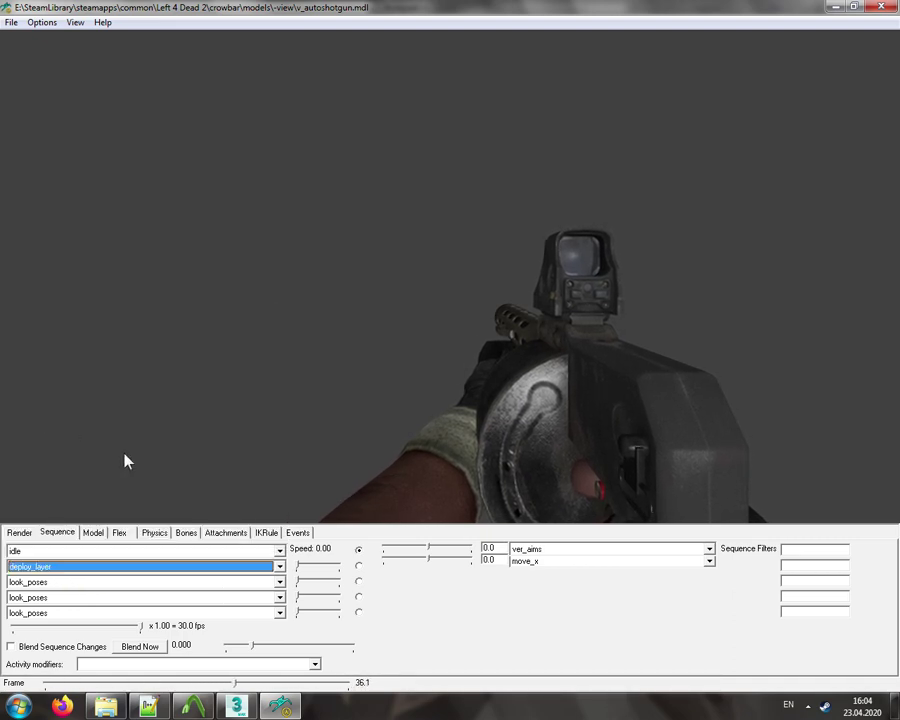
drag(297, 567, 342, 567)
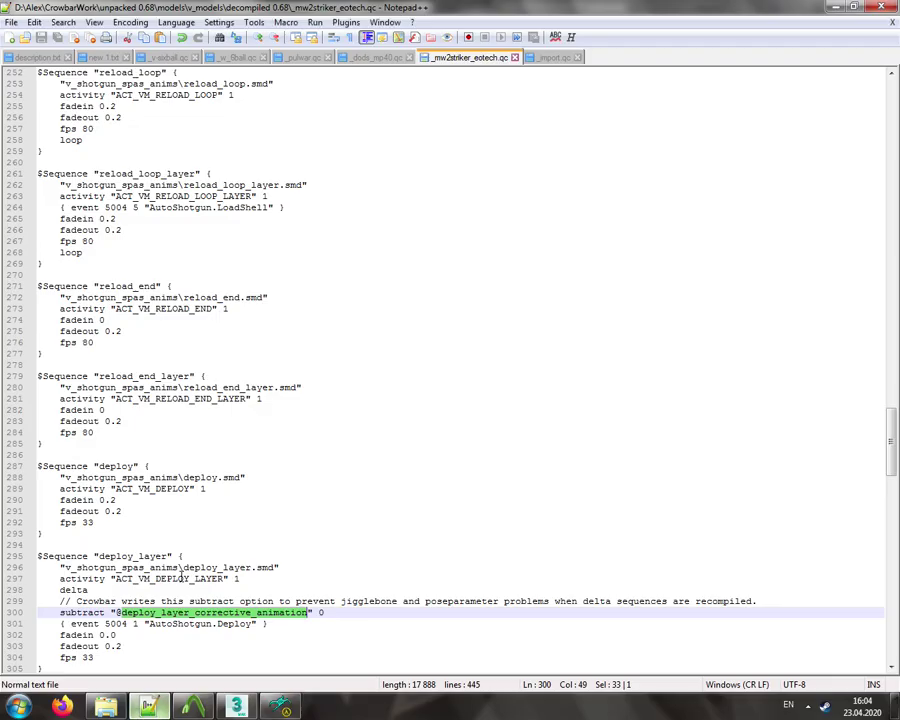
- In the QC file in Notepad++, examine the delta option and the subtract line's corrective animation name in the deploy_layer sequence
click(148, 706)
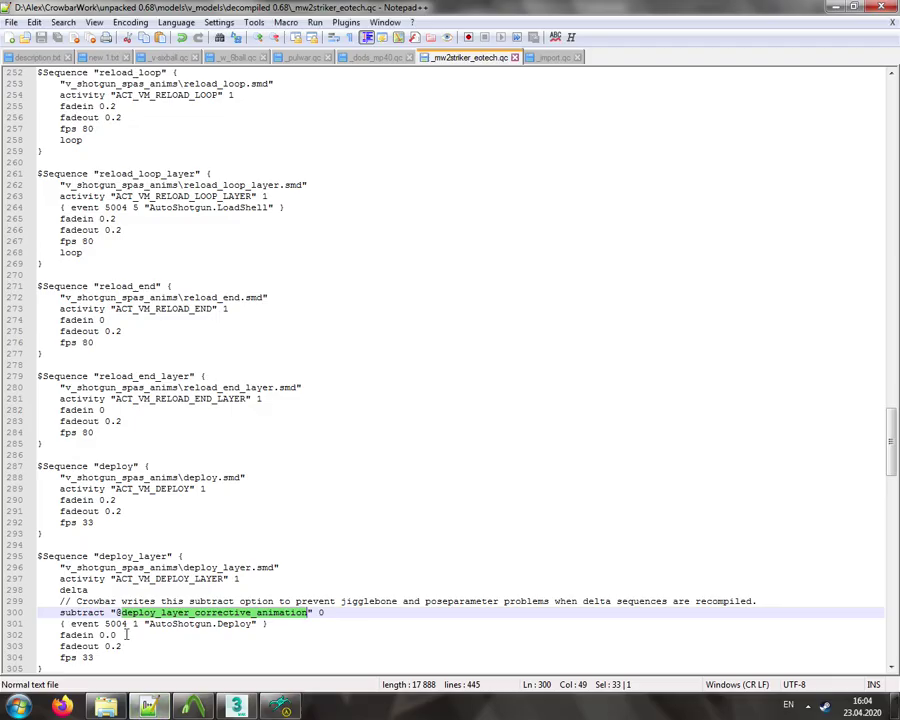
double_click(68, 590)
click(258, 612)
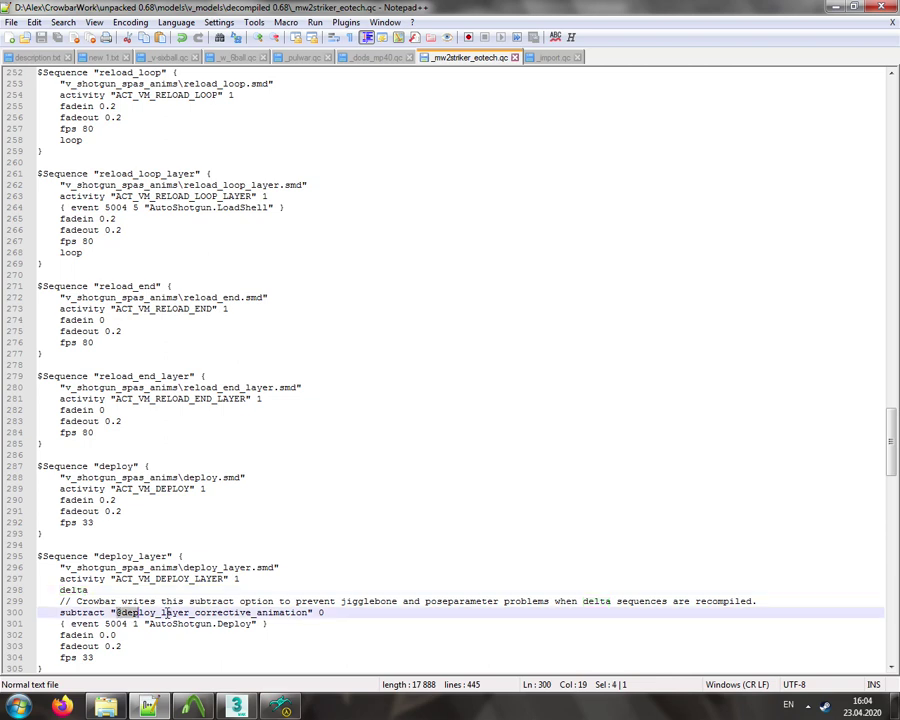
double_click(258, 612)
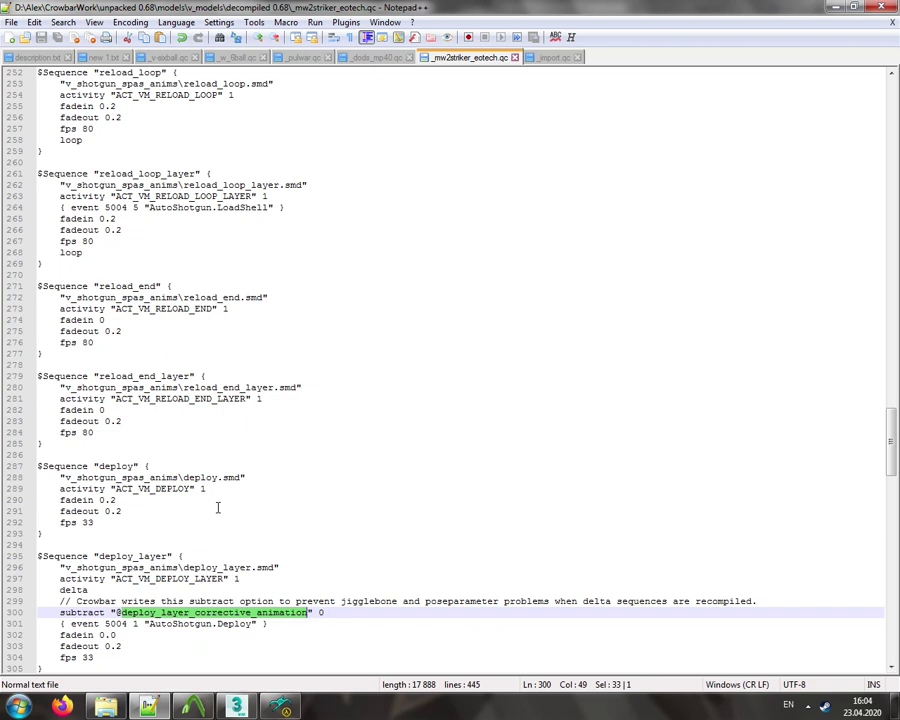
drag(110, 612, 121, 612)
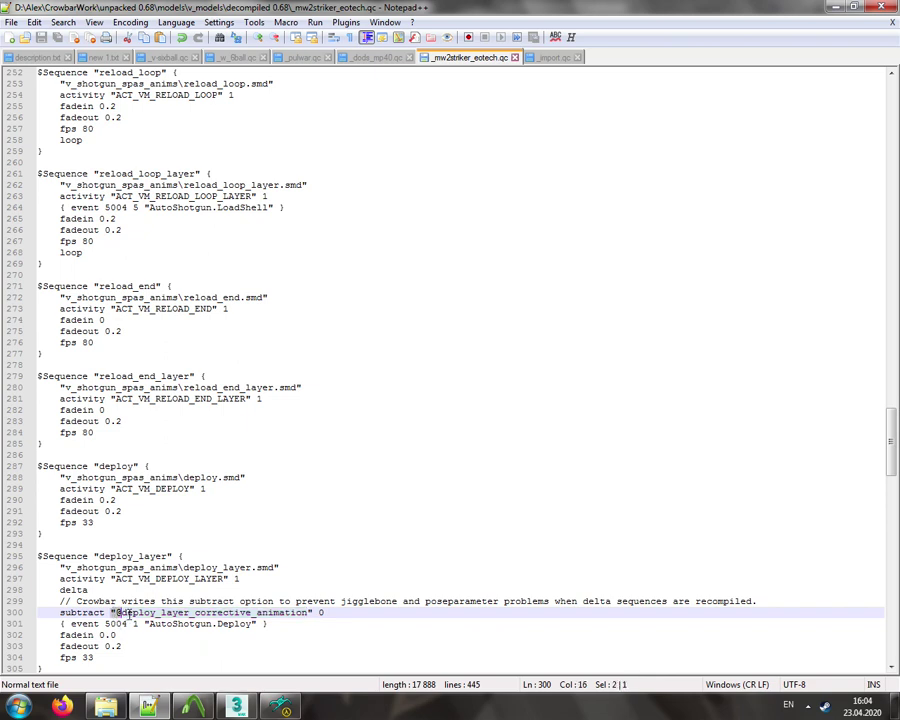
double_click(127, 612)
click(340, 617)
- Back in the model viewer, preview reload_layer, deploy and deploy_layer in turn as the overlay on idle
click(281, 706)
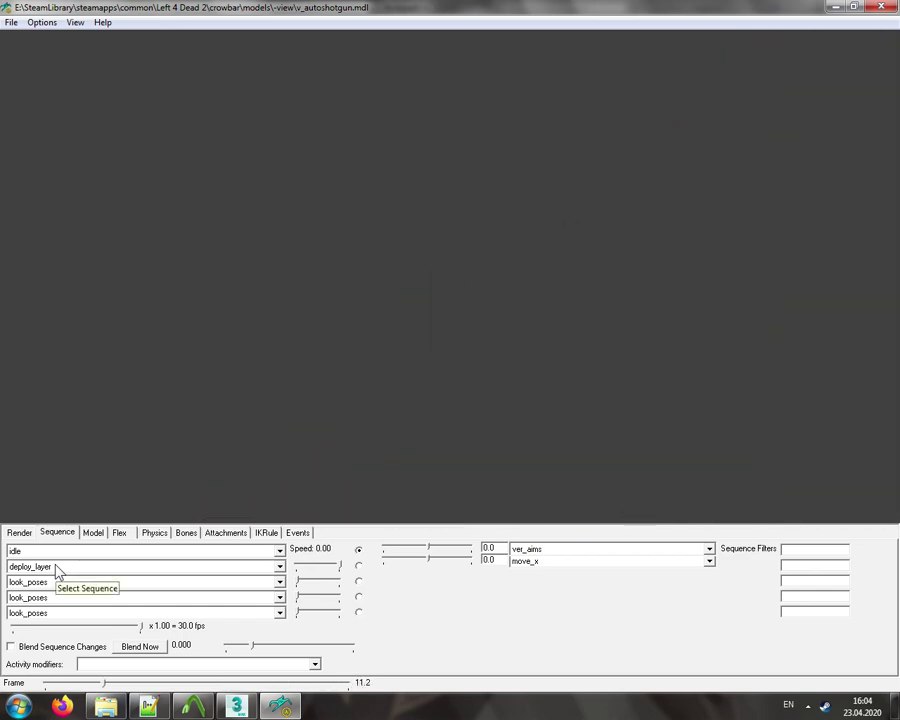
click(57, 568)
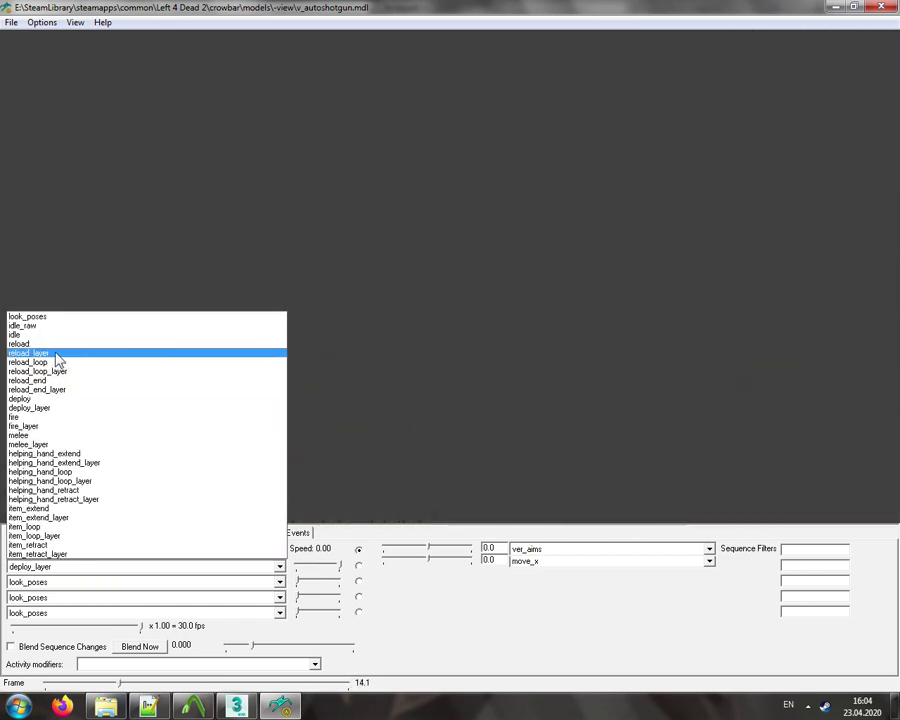
click(56, 354)
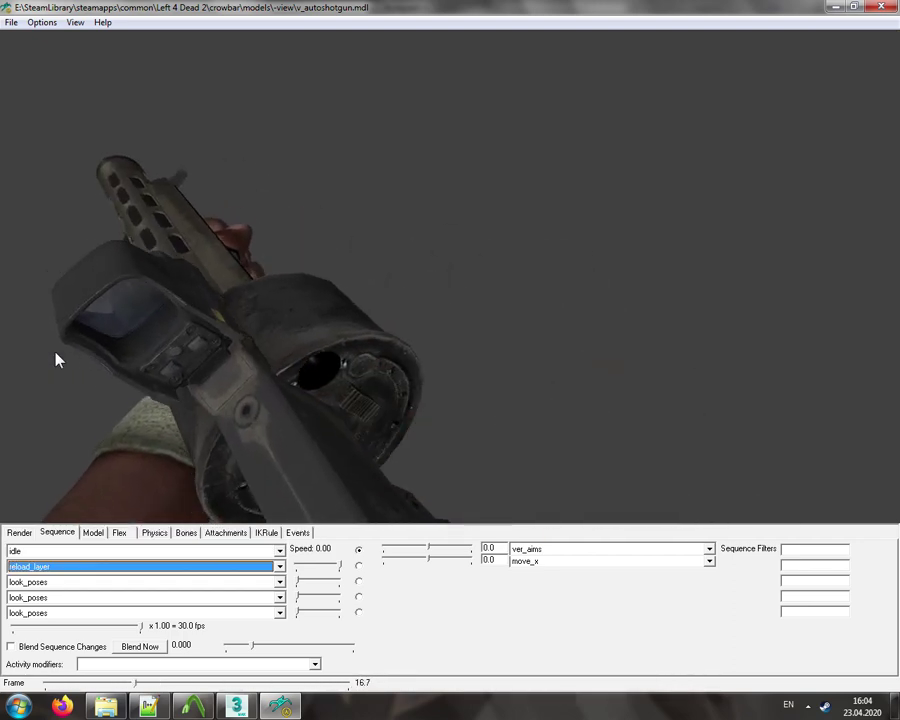
click(58, 567)
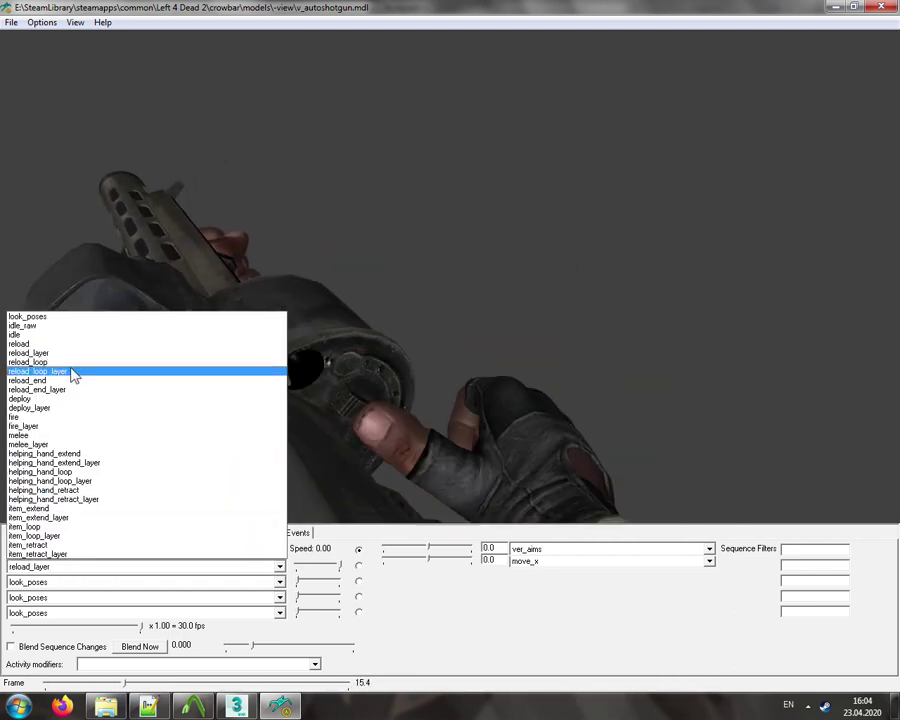
click(40, 401)
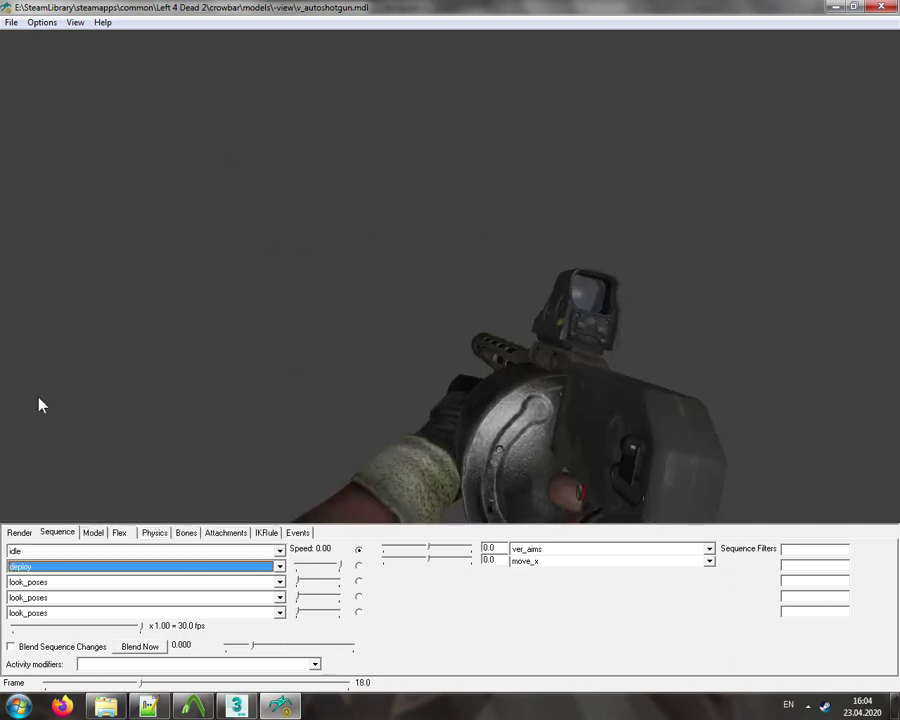
click(64, 567)
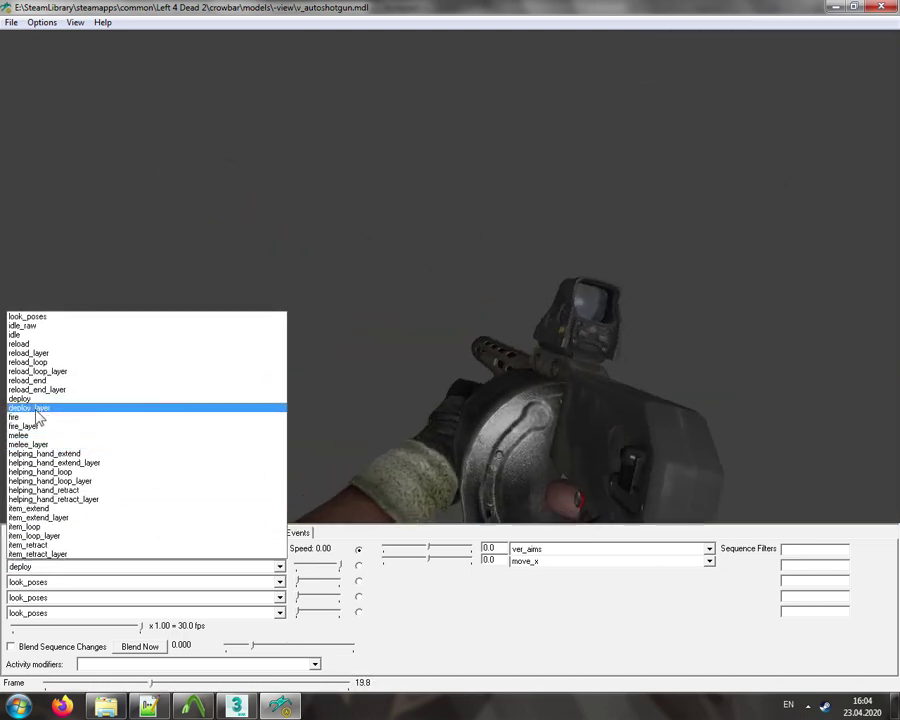
click(34, 410)
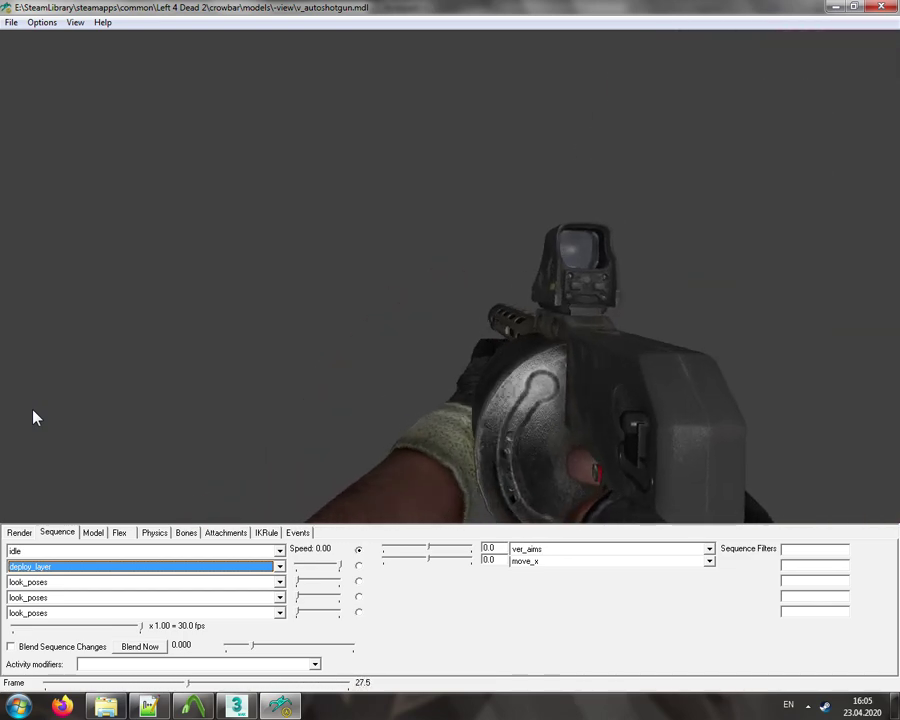
- Preview the three reload overlays on idle in order: reload_layer, reload_loop_layer and reload_end_layer
click(68, 566)
click(64, 351)
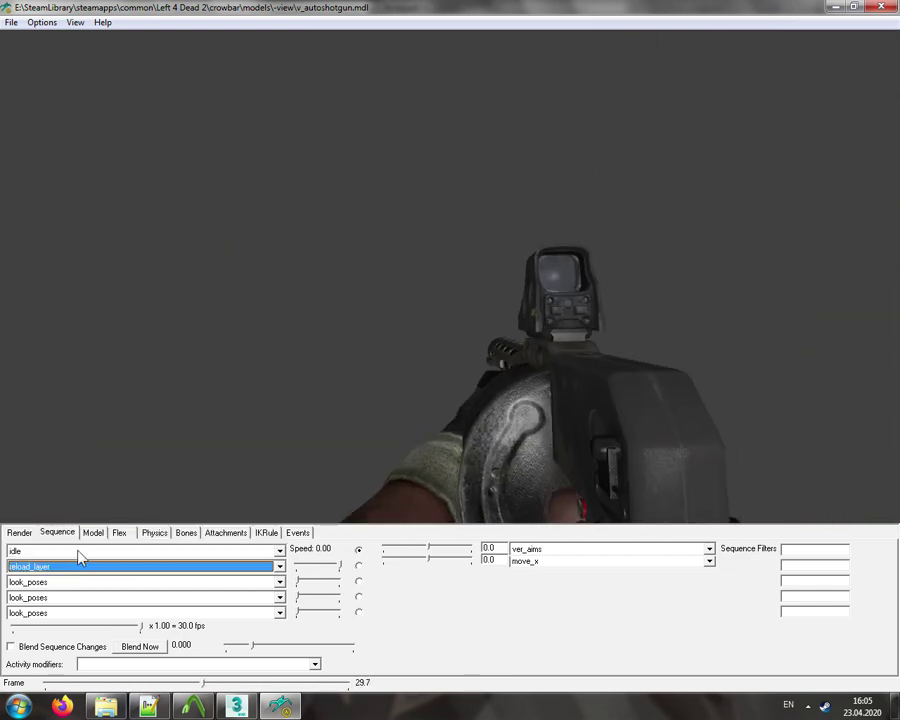
click(66, 568)
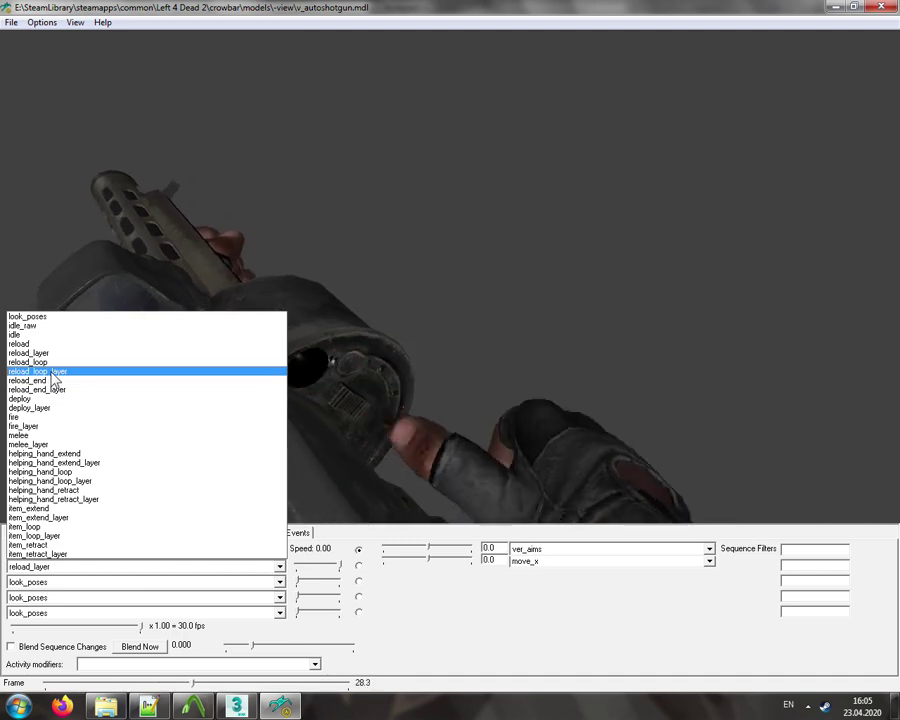
click(54, 372)
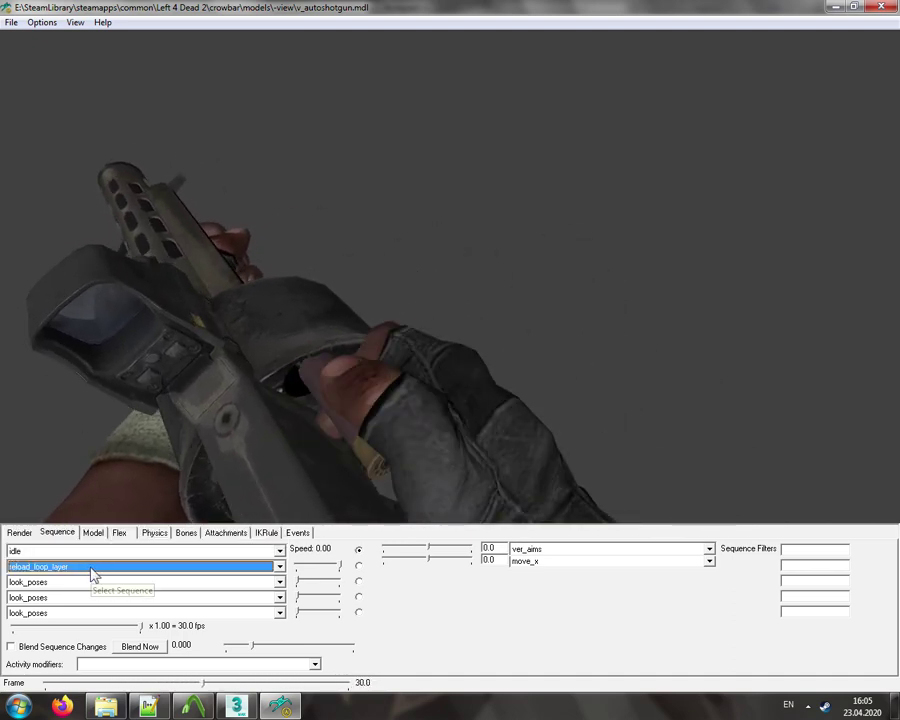
click(92, 574)
click(62, 394)
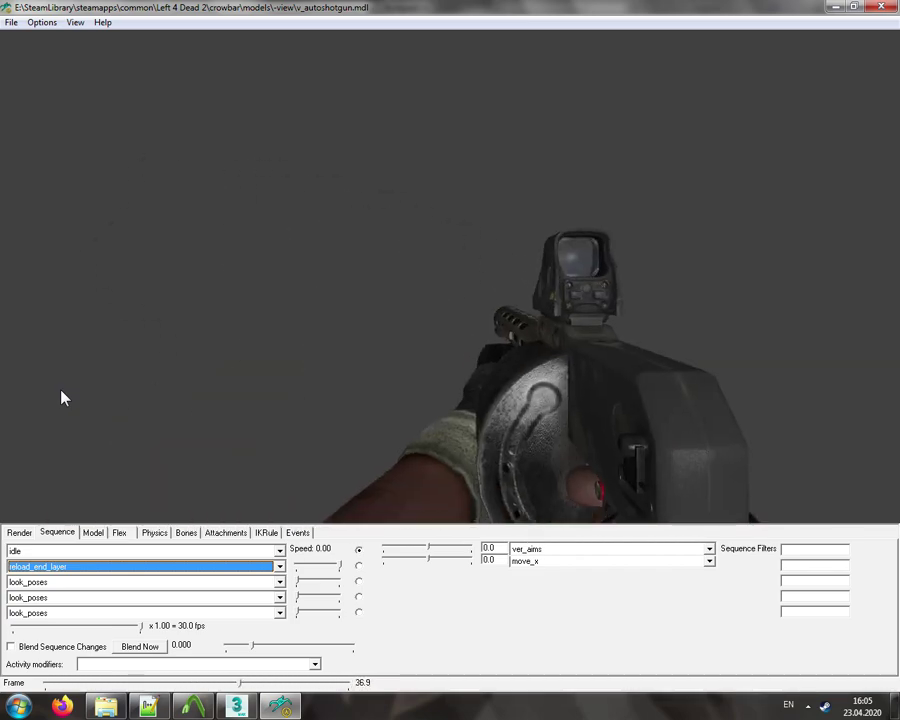
- Preview fire_layer, melee_layer, helping_hand_extend_layer and helping_hand_retract_layer in turn as the overlay on idle
click(90, 568)
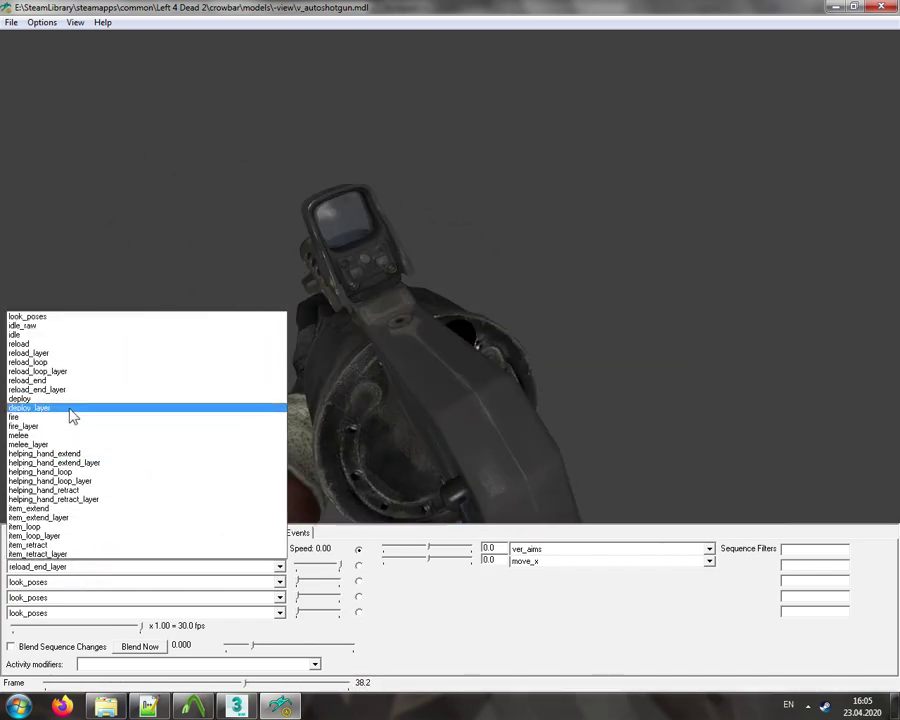
click(55, 428)
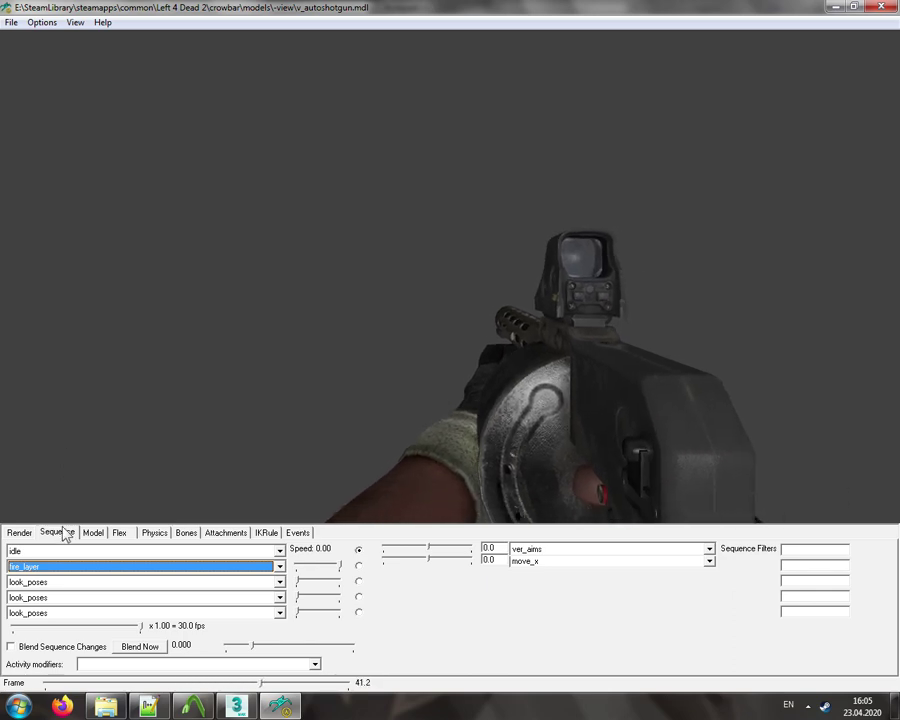
click(60, 567)
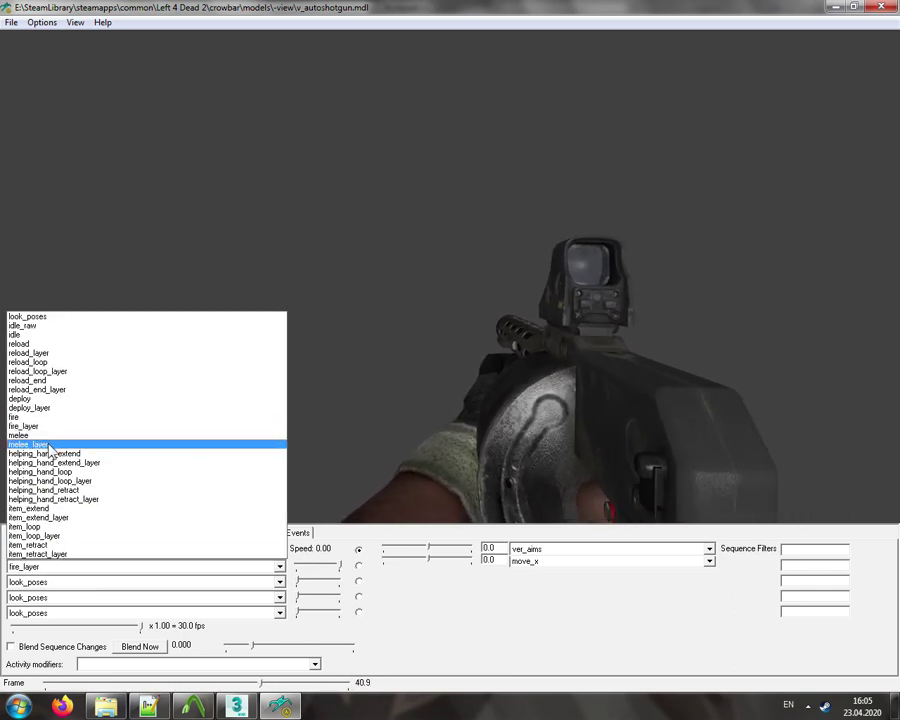
click(48, 446)
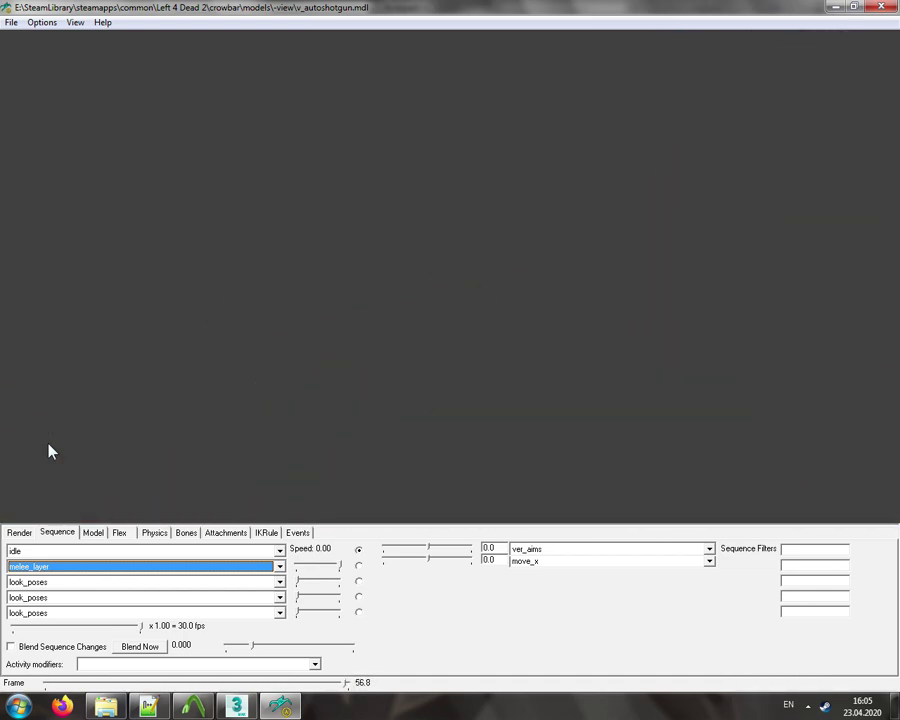
click(76, 571)
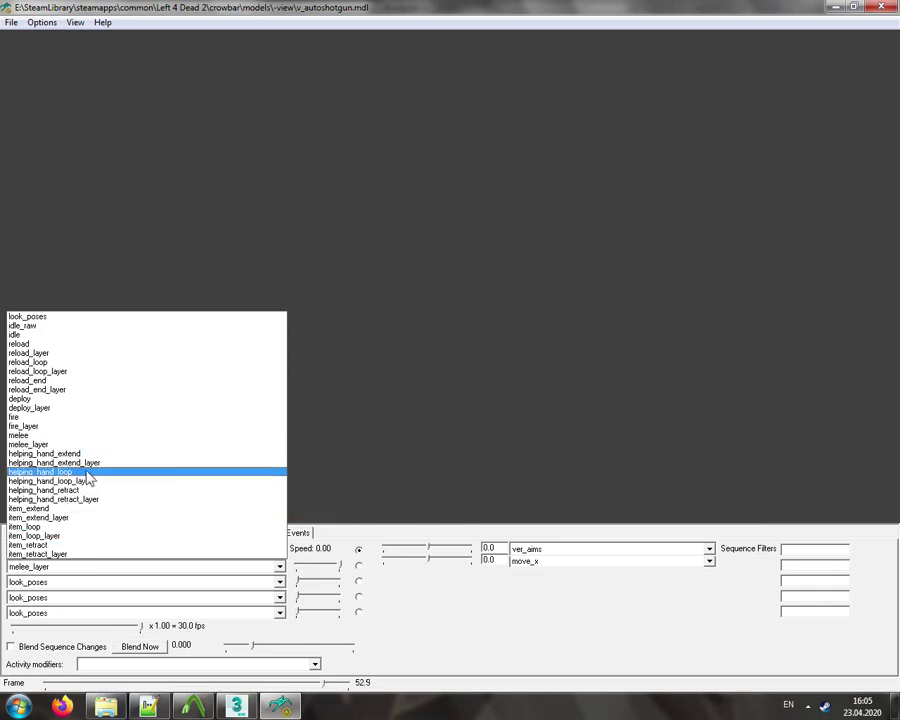
click(84, 463)
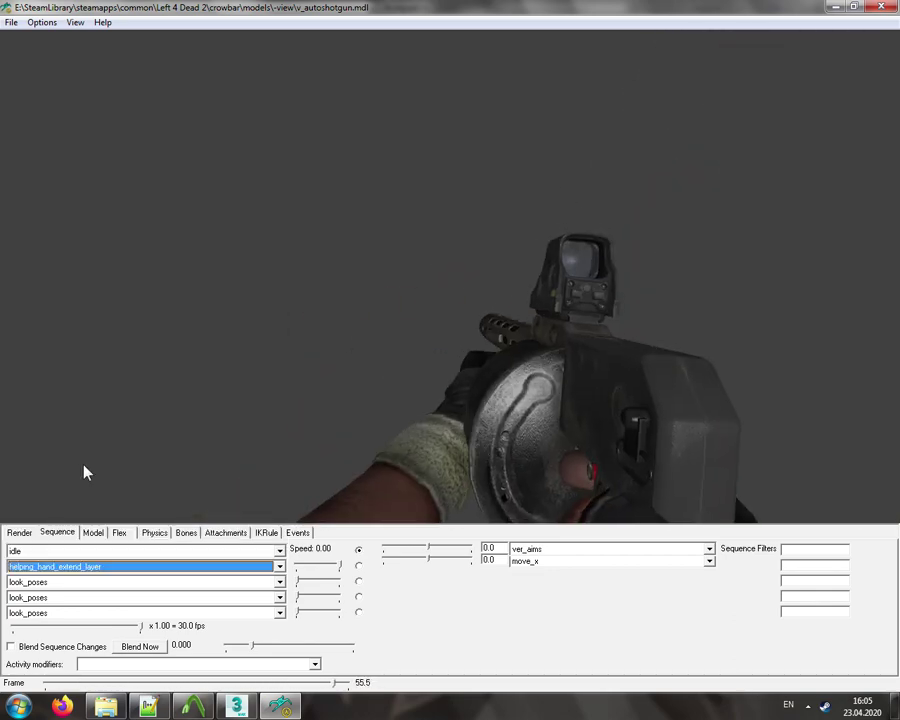
click(72, 568)
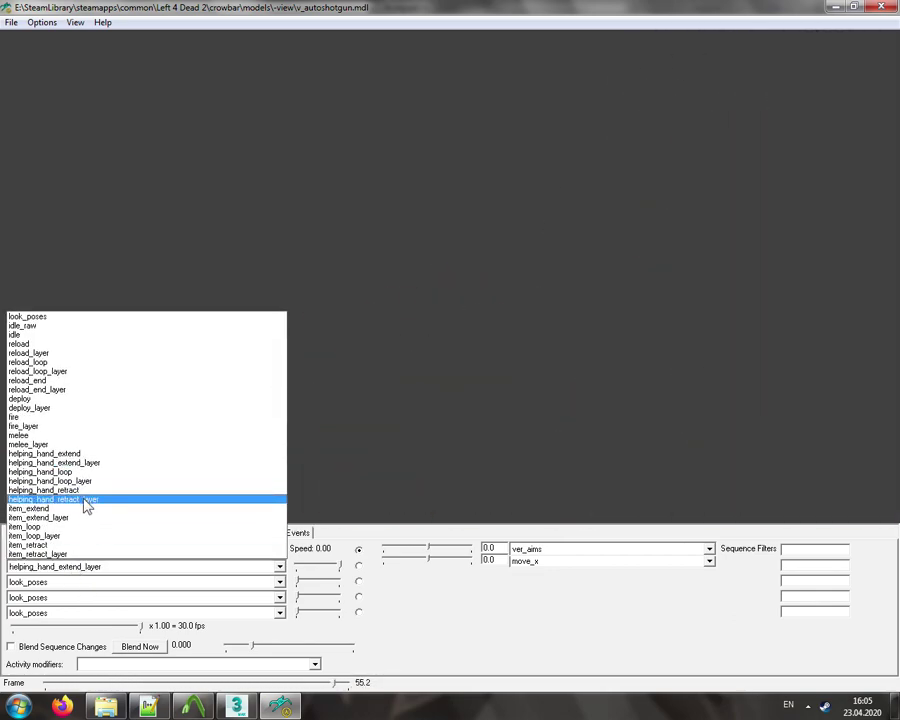
click(84, 500)
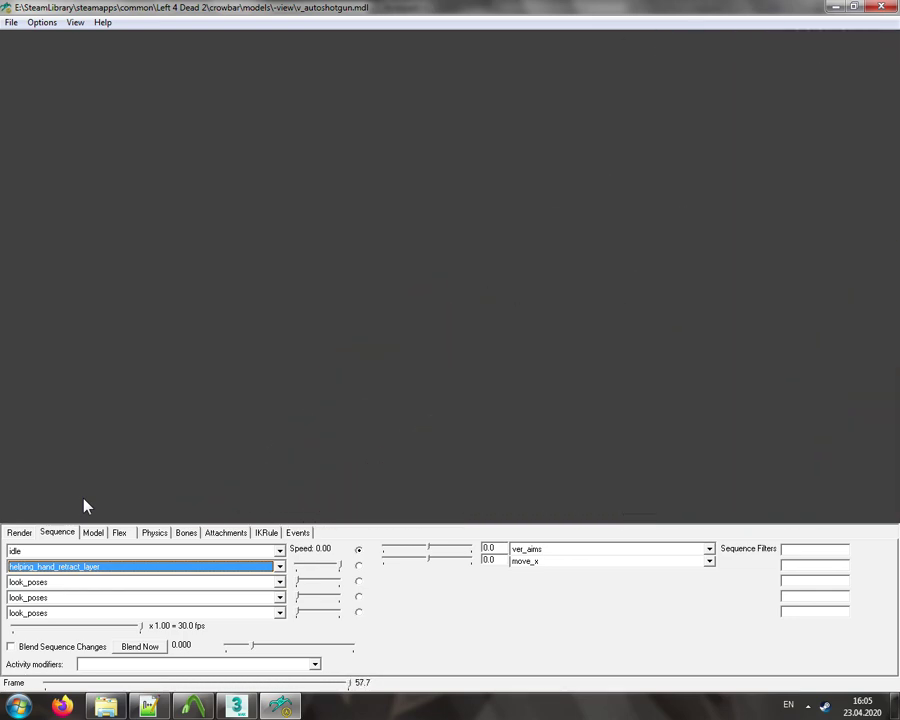
- Preview reload_loop_layer over idle again and lower its overlay weight to zero
click(91, 568)
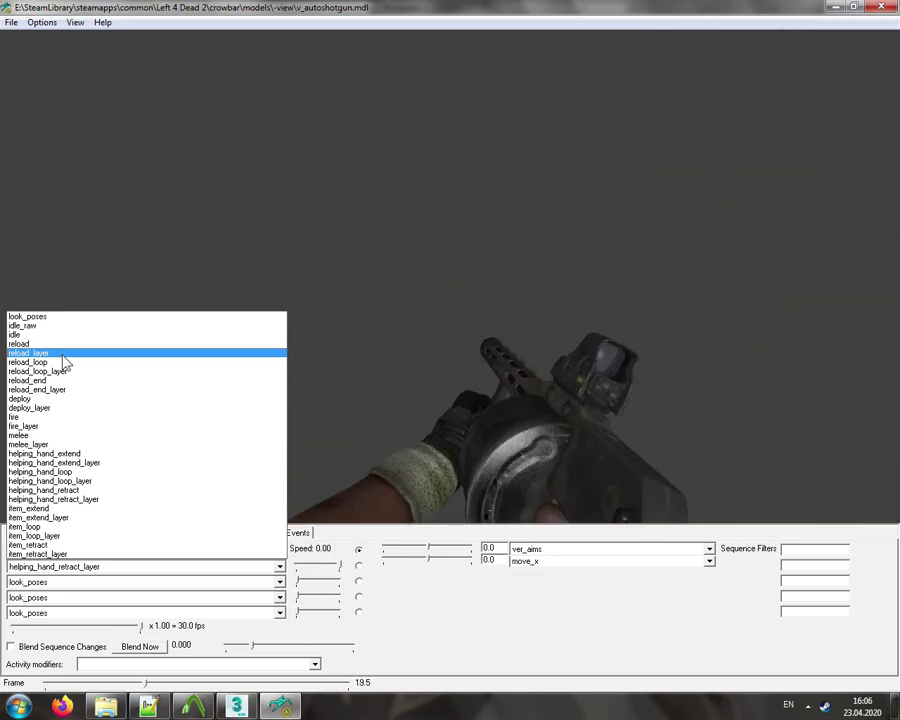
click(72, 371)
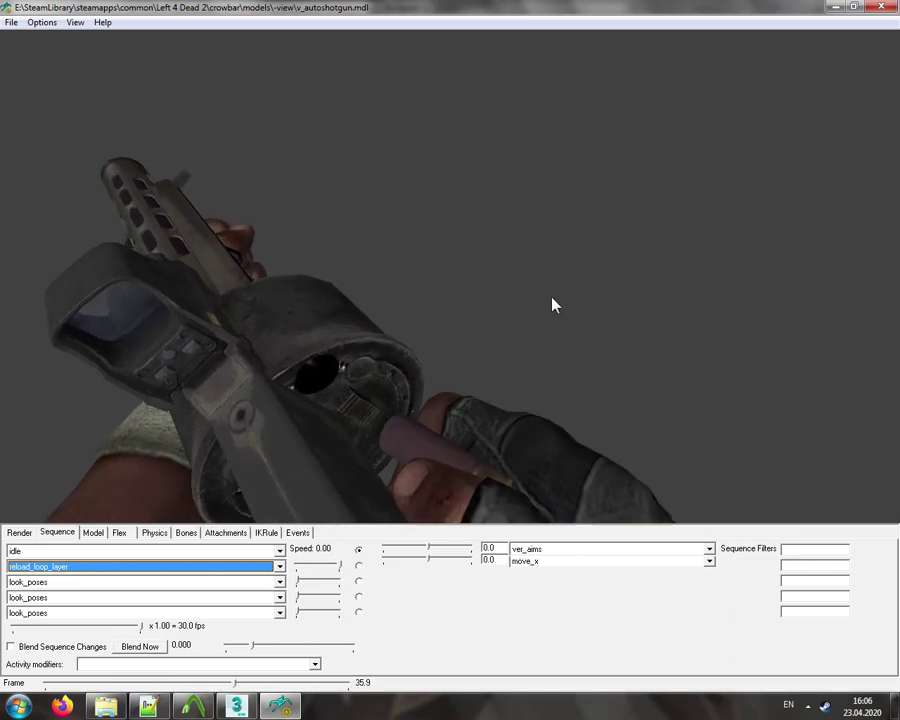
drag(340, 567, 297, 567)
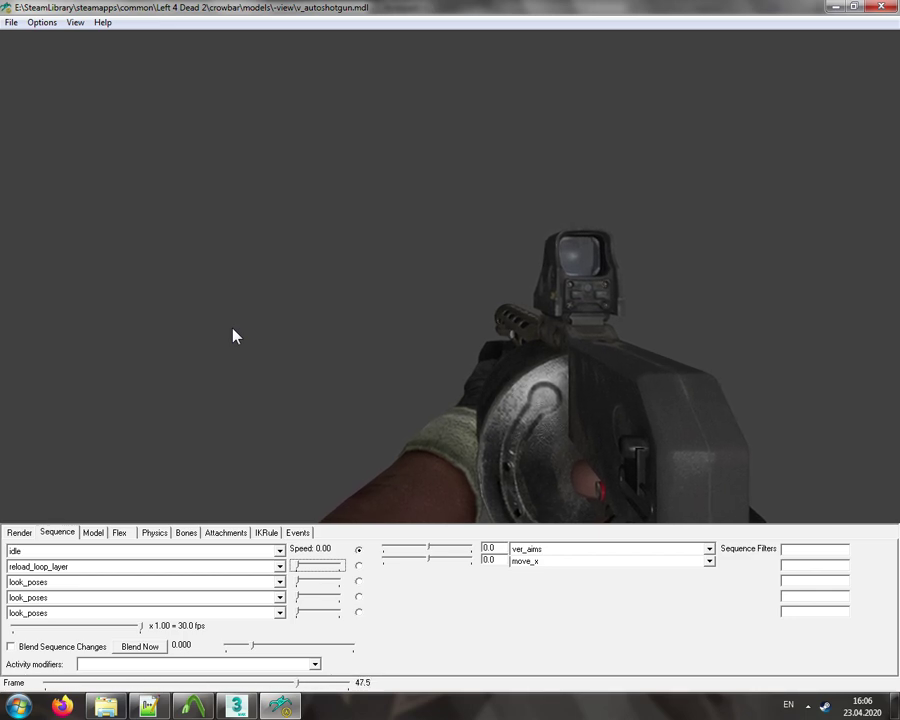
- Close the model viewer, switch to 3ds Max and reset the scene without saving the changes
key(alt+F4)
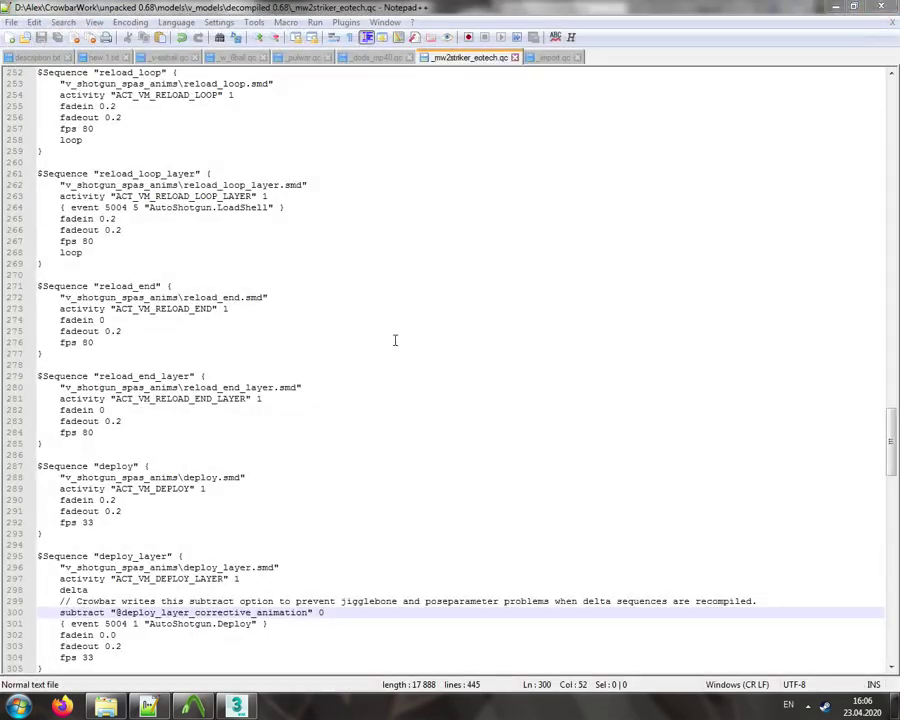
click(235, 707)
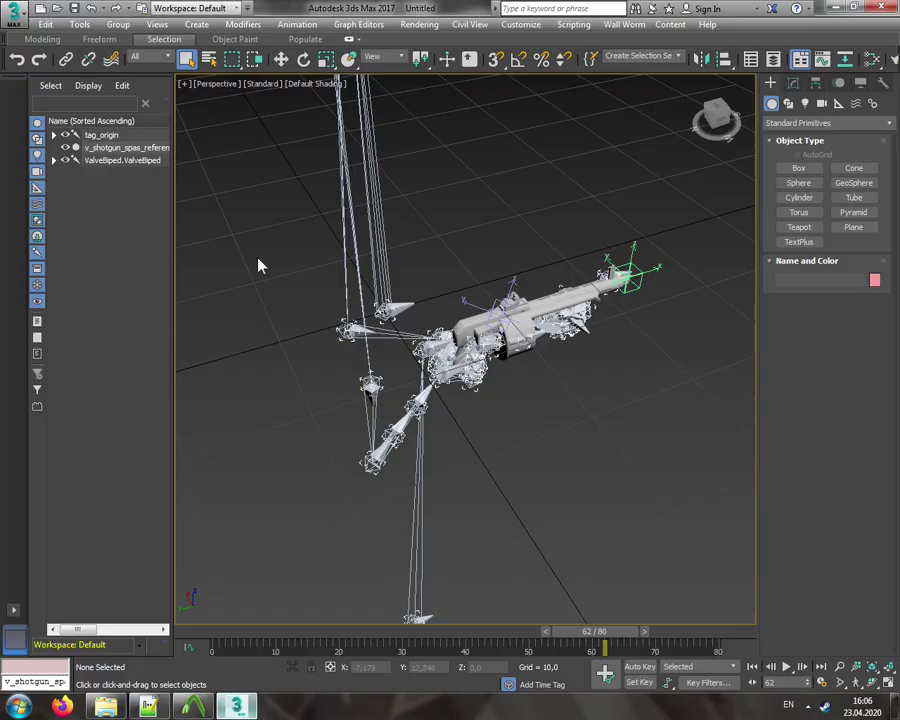
click(10, 12)
click(44, 78)
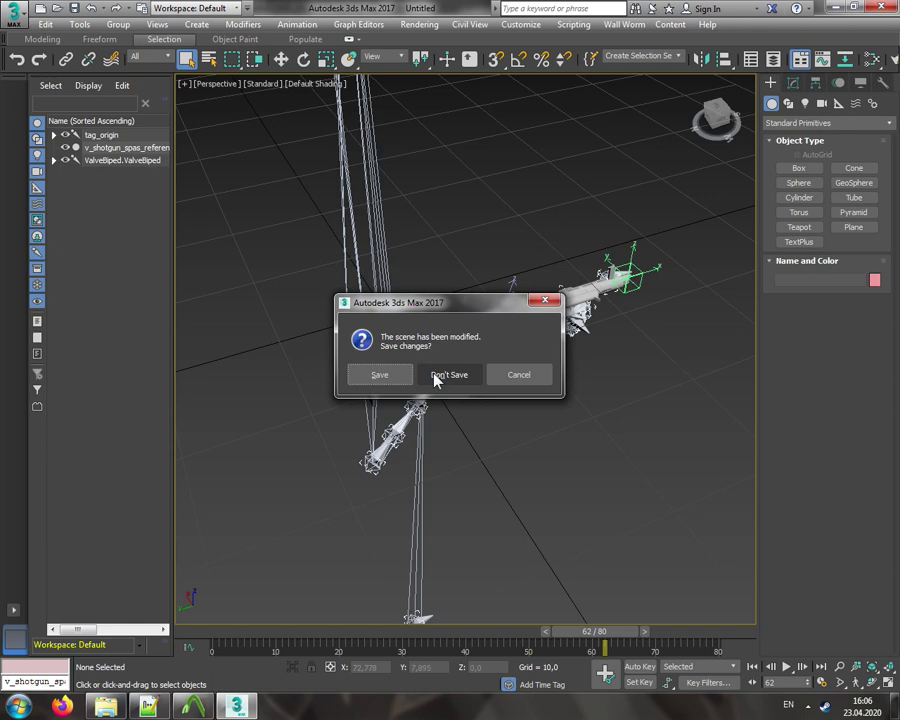
click(434, 378)
click(402, 375)
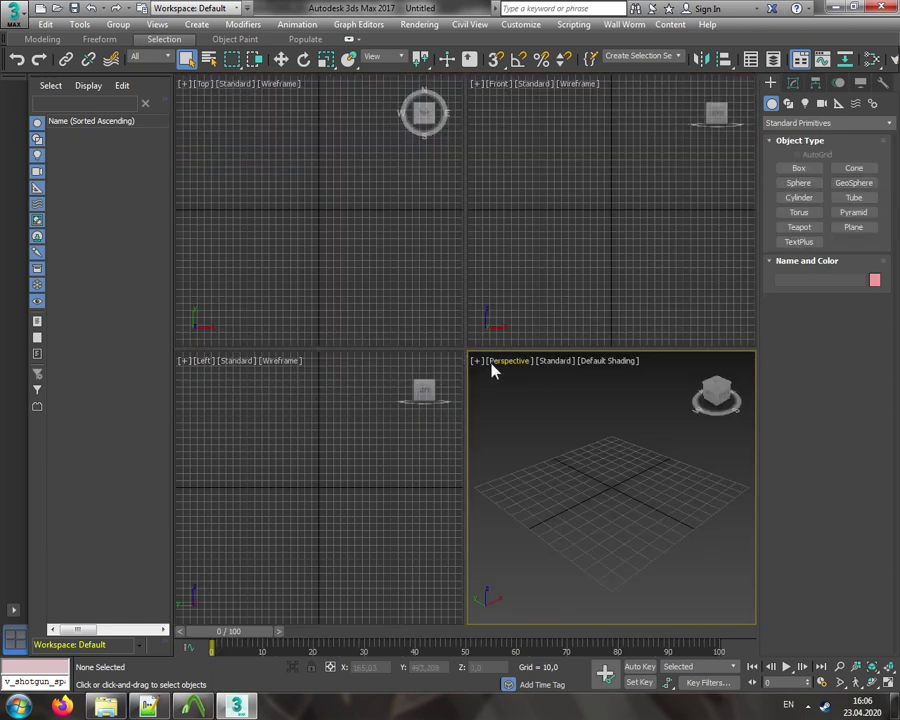
- Maximise the Perspective view and import the EOTech, Striker body, foregrip and suppressor meshes from the weapon_striker LOD0 OBJ
click(492, 366)
click(507, 376)
click(10, 10)
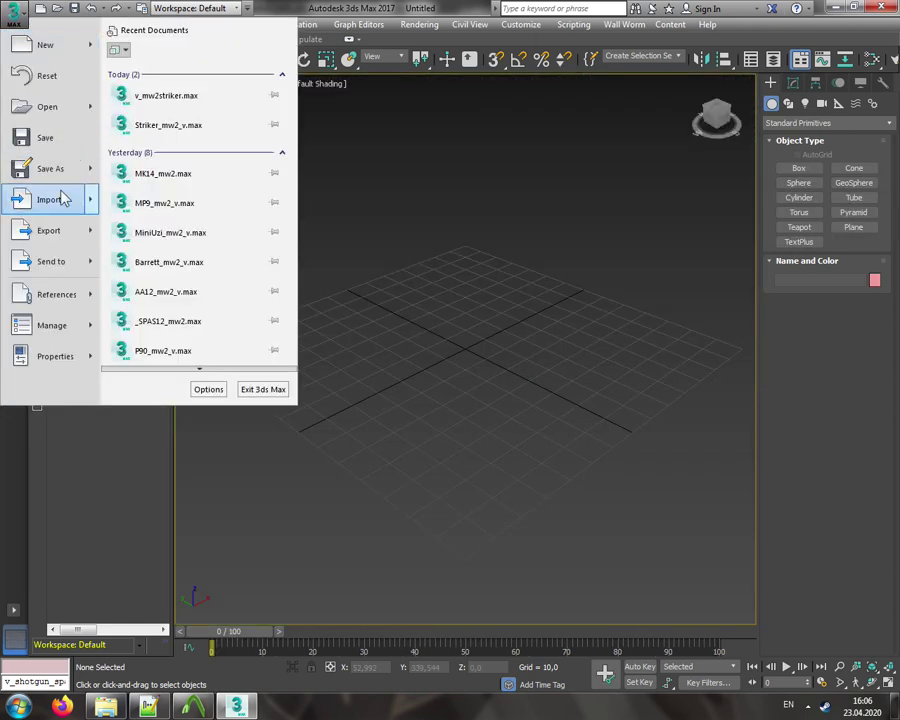
click(55, 200)
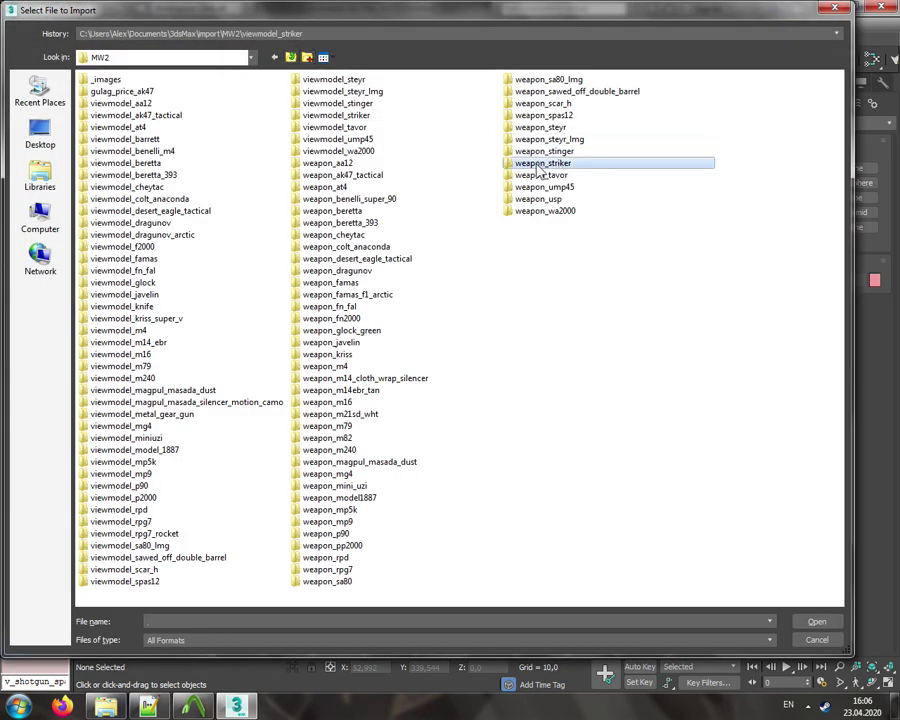
double_click(542, 164)
double_click(112, 121)
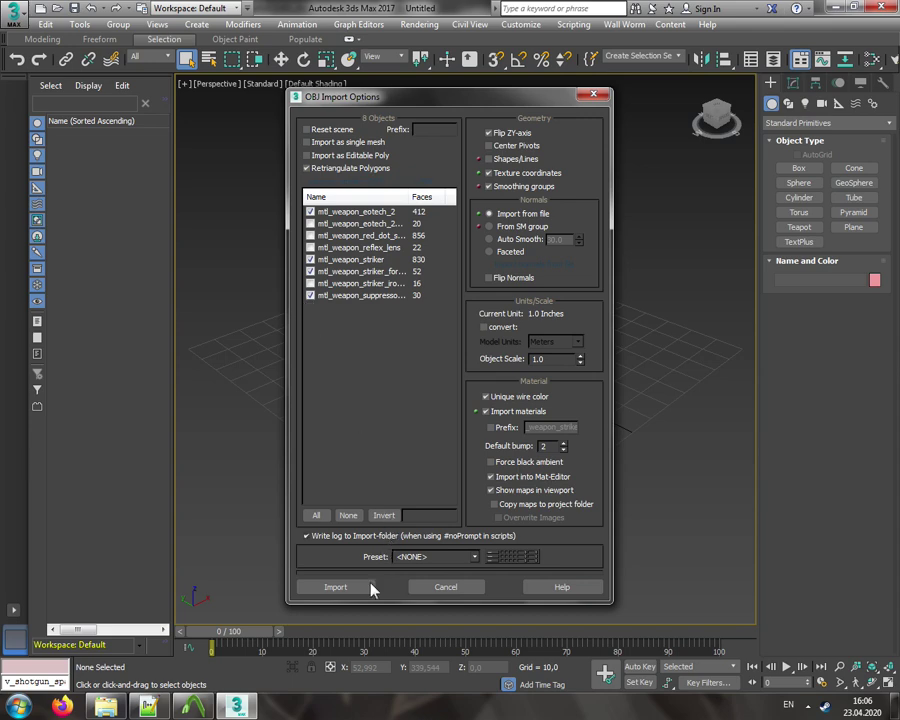
click(336, 587)
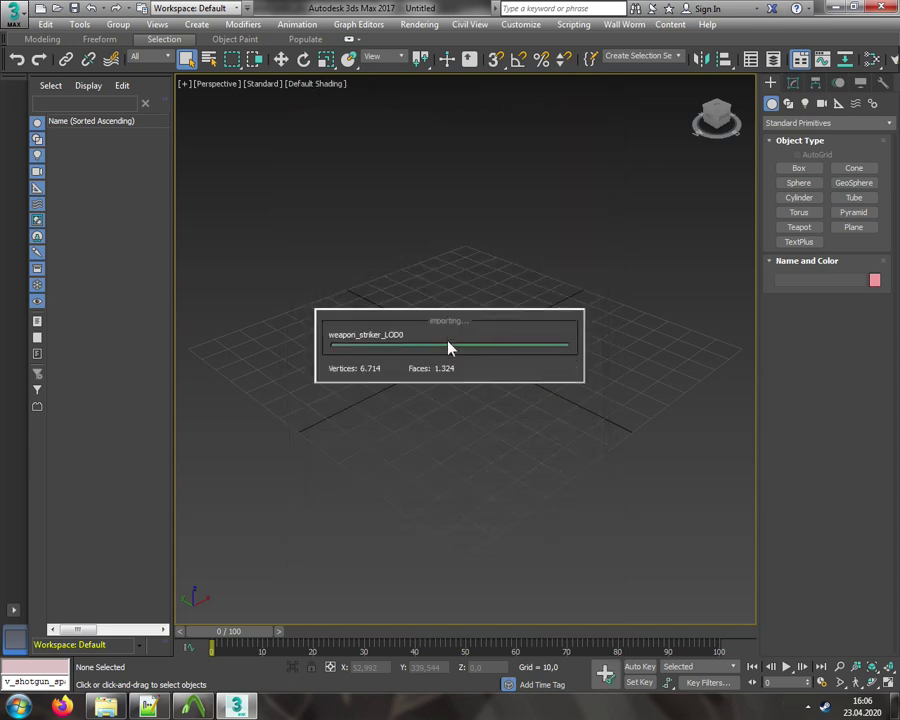
click(549, 430)
- Show the imported Striker in side view and delete the suppressor mesh from its muzzle
click(715, 128)
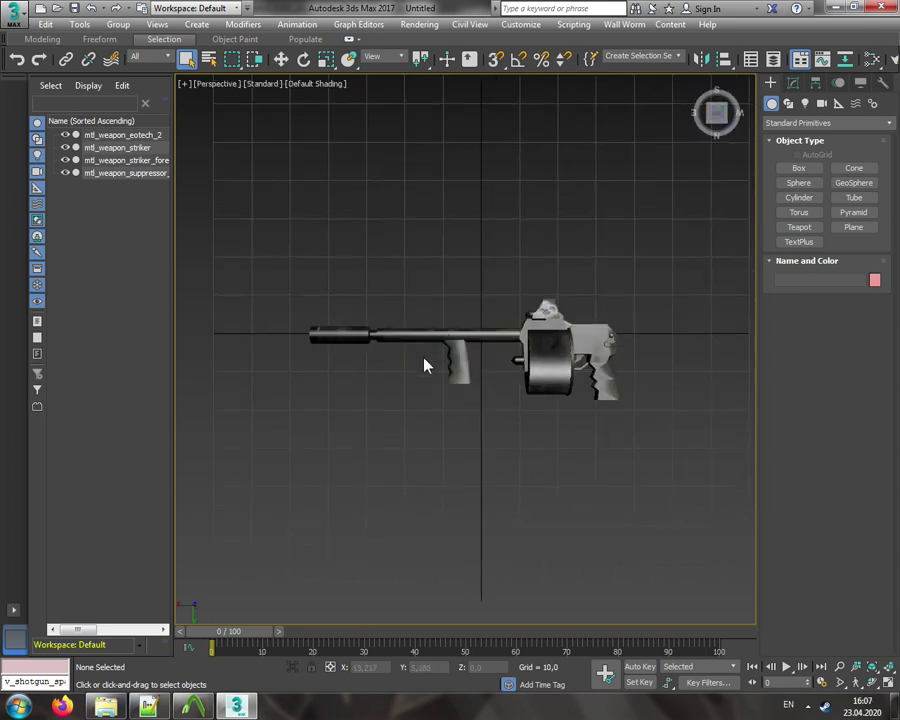
click(351, 340)
right_click(351, 340)
click(372, 369)
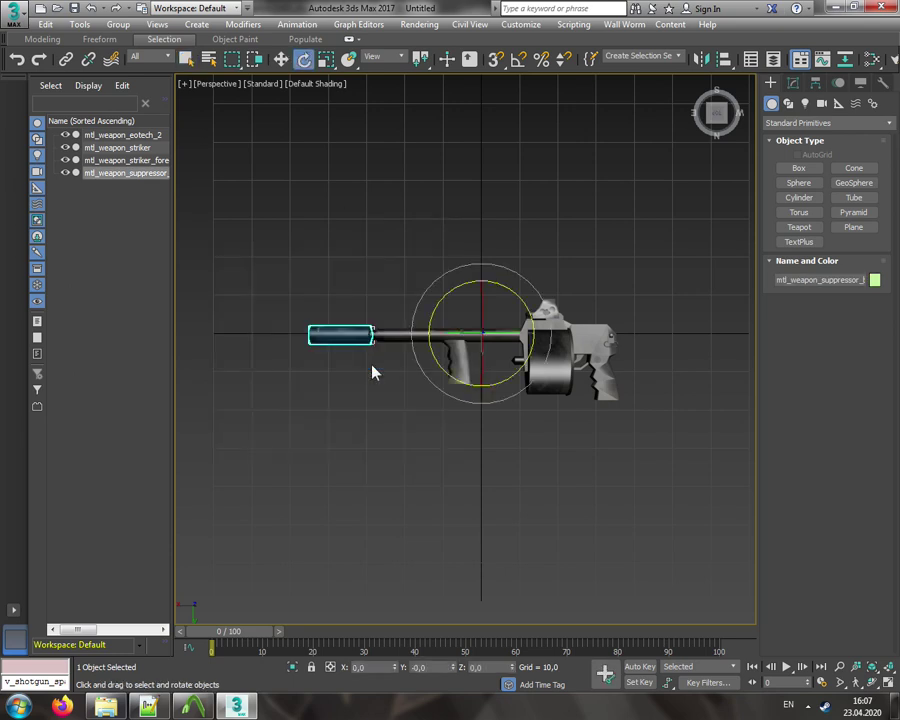
right_click(326, 338)
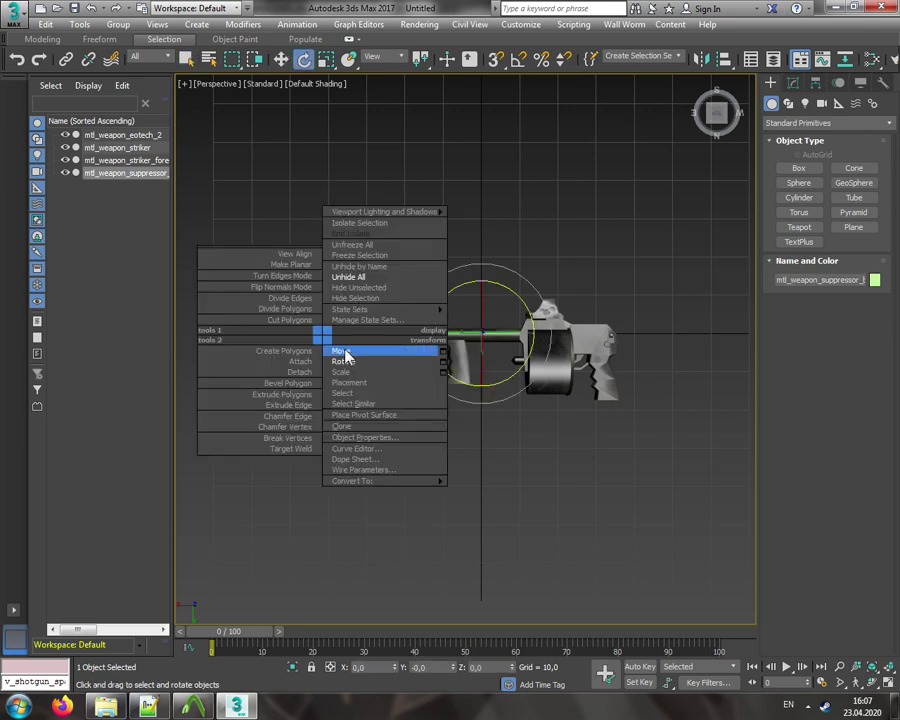
click(345, 352)
click(362, 386)
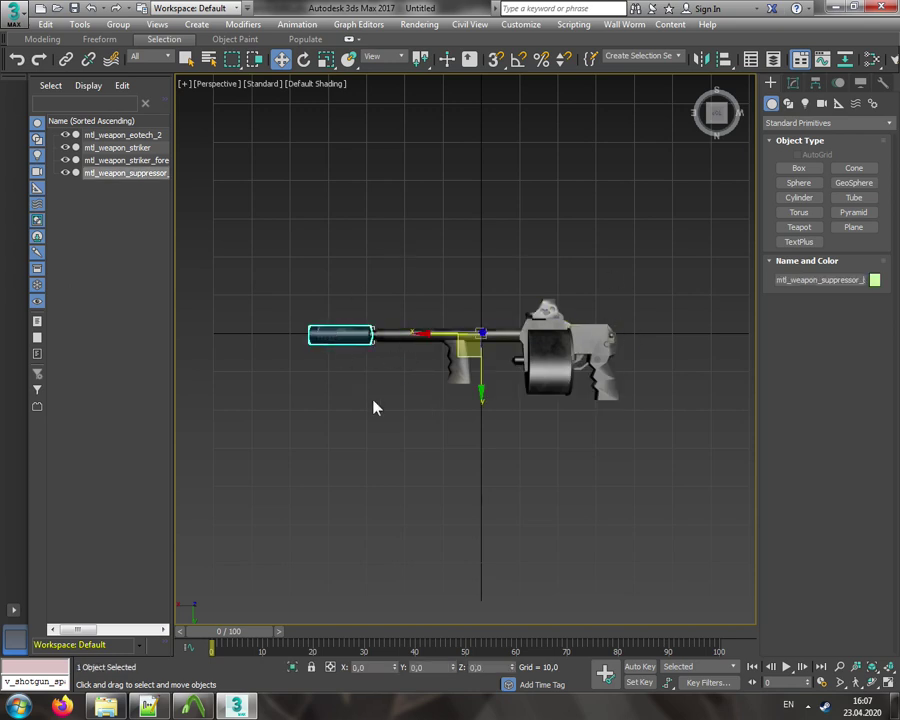
key(Delete)
- Examine the Striker's drum and its centre bracket from the front and from behind
middle_drag(424, 378, 390, 383)
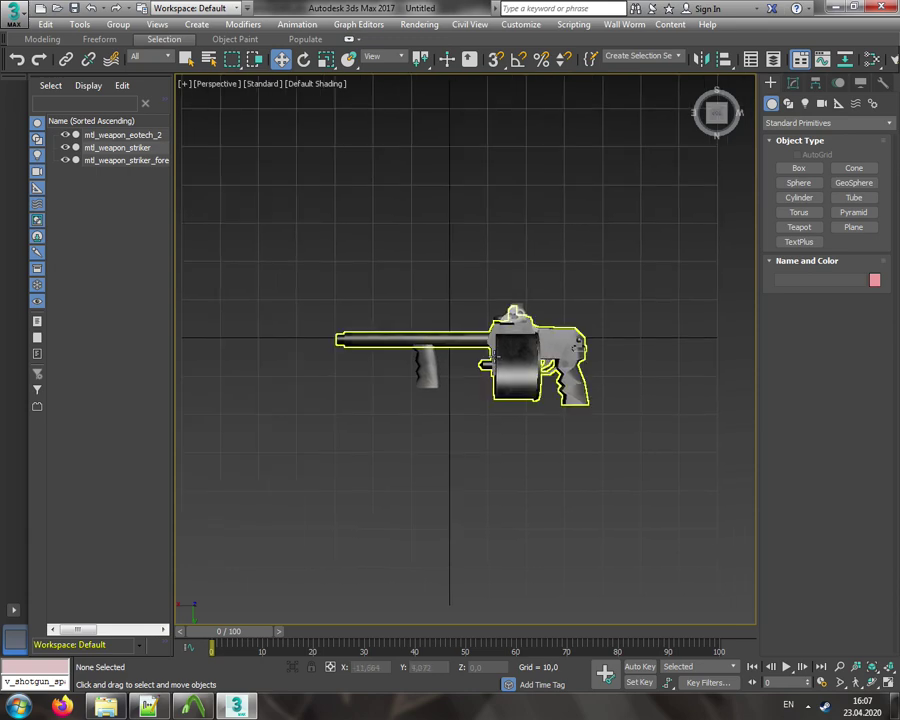
scroll(490, 357, up, 4)
alt+middle_drag(490, 357, 441, 349)
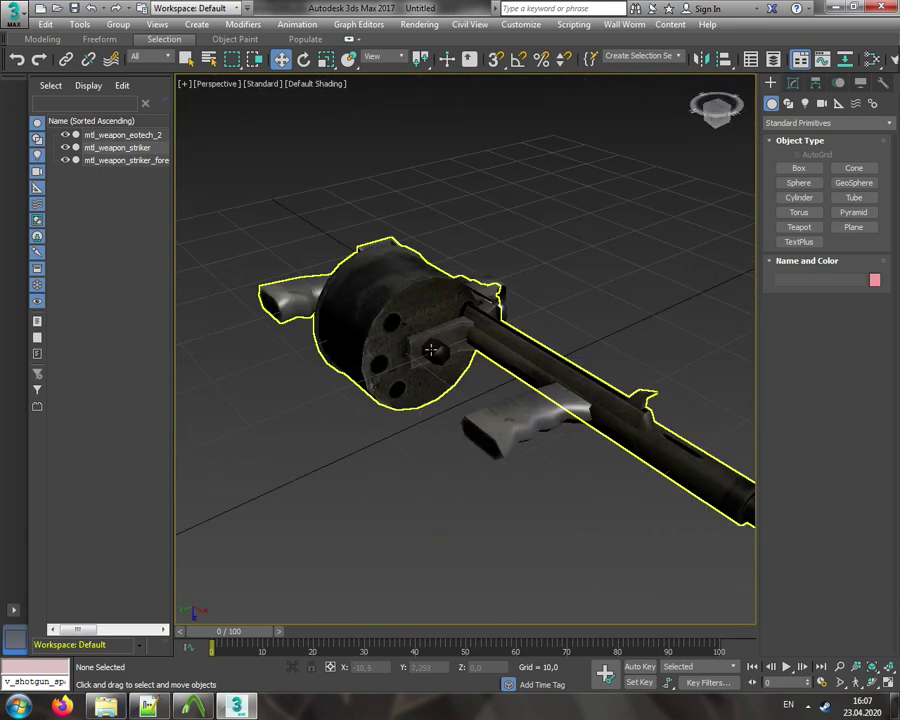
scroll(431, 349, up, 5)
scroll(436, 349, down, 4)
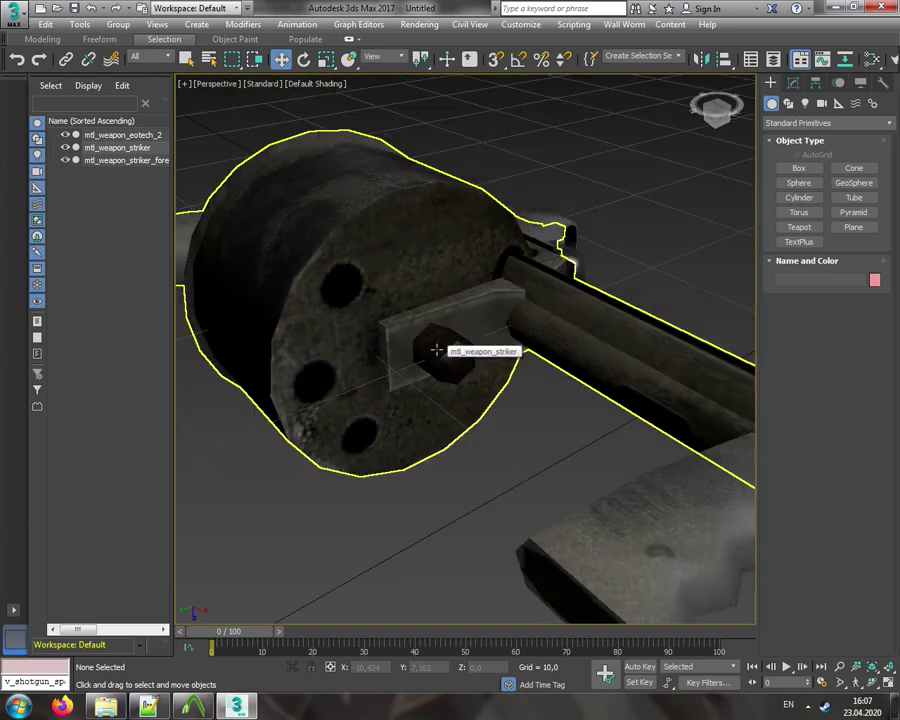
scroll(457, 332, down, 2)
alt+middle_drag(705, 133, 412, 266)
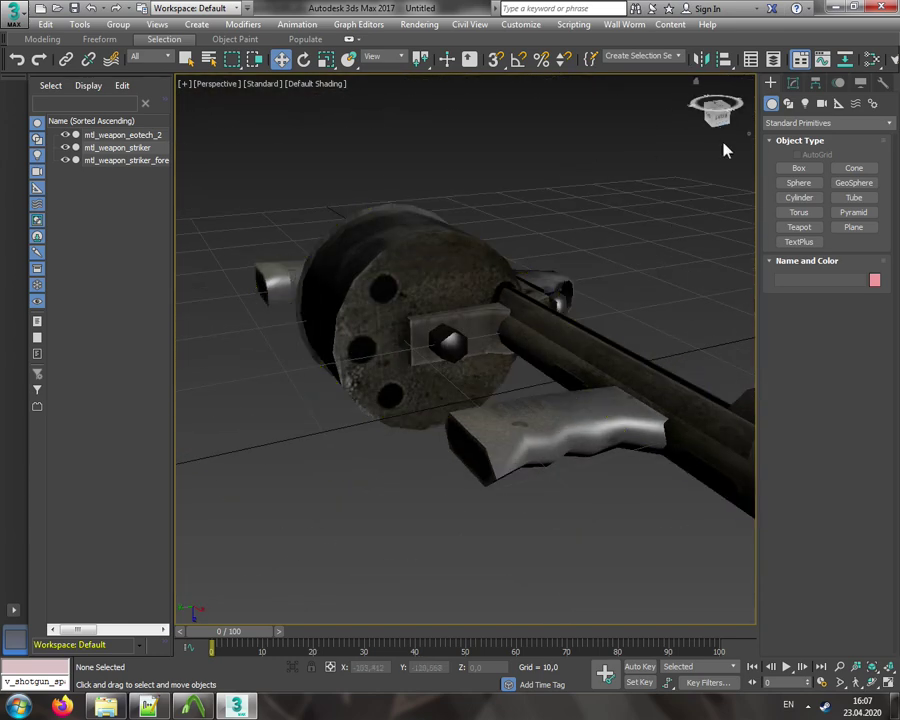
alt+middle_drag(727, 150, 435, 282)
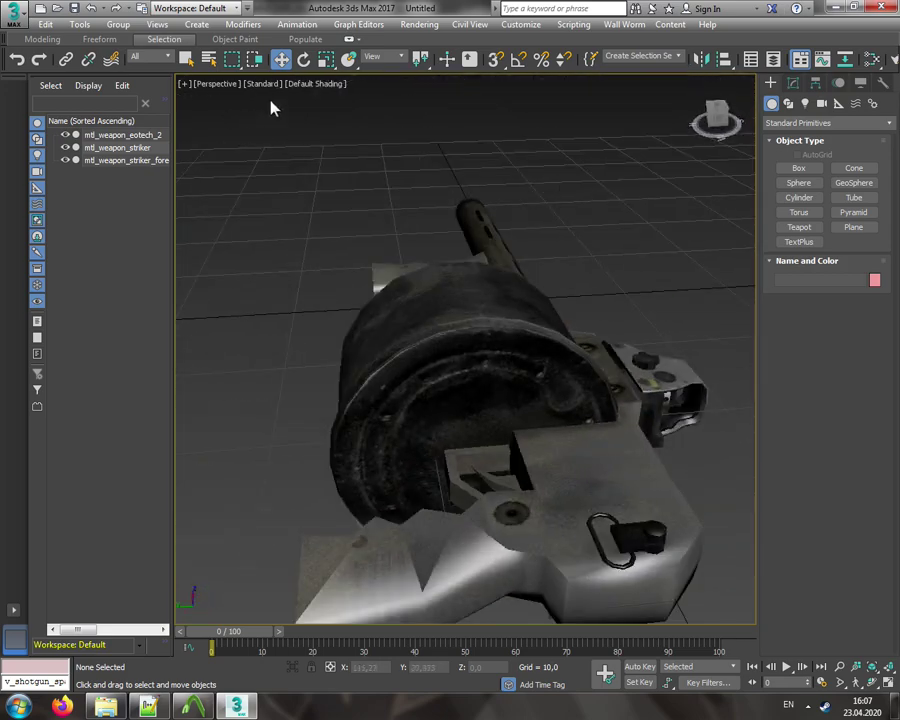
- Display the Striker with edged faces and inspect the mesh around the drum's rear and the receiver
click(315, 83)
click(401, 231)
alt+middle_drag(401, 231, 727, 194)
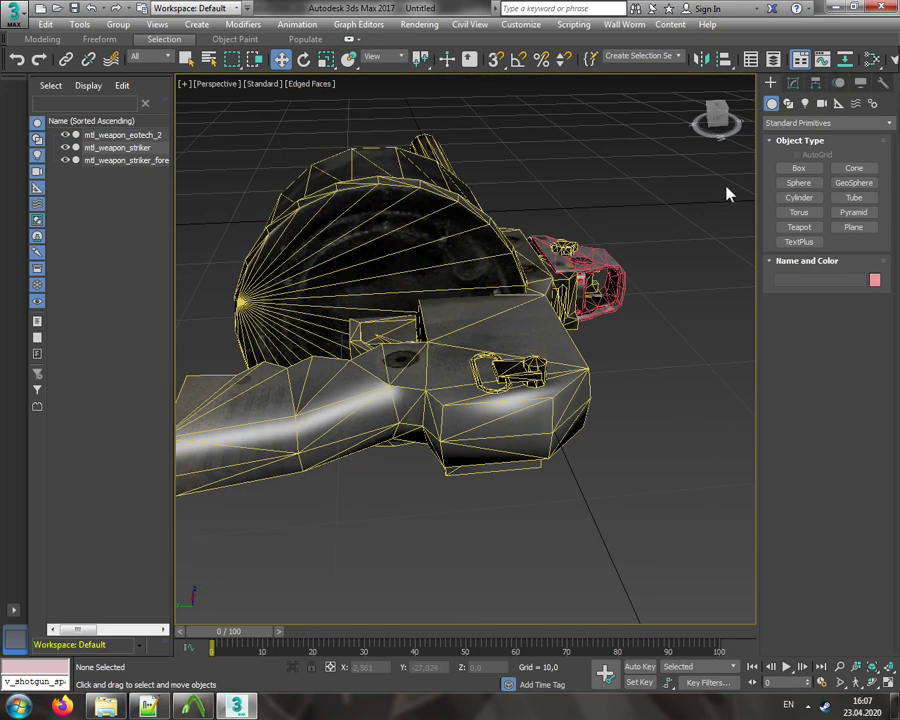
alt+middle_drag(727, 137, 545, 288)
alt+middle_drag(421, 244, 515, 240)
scroll(515, 240, down, 8)
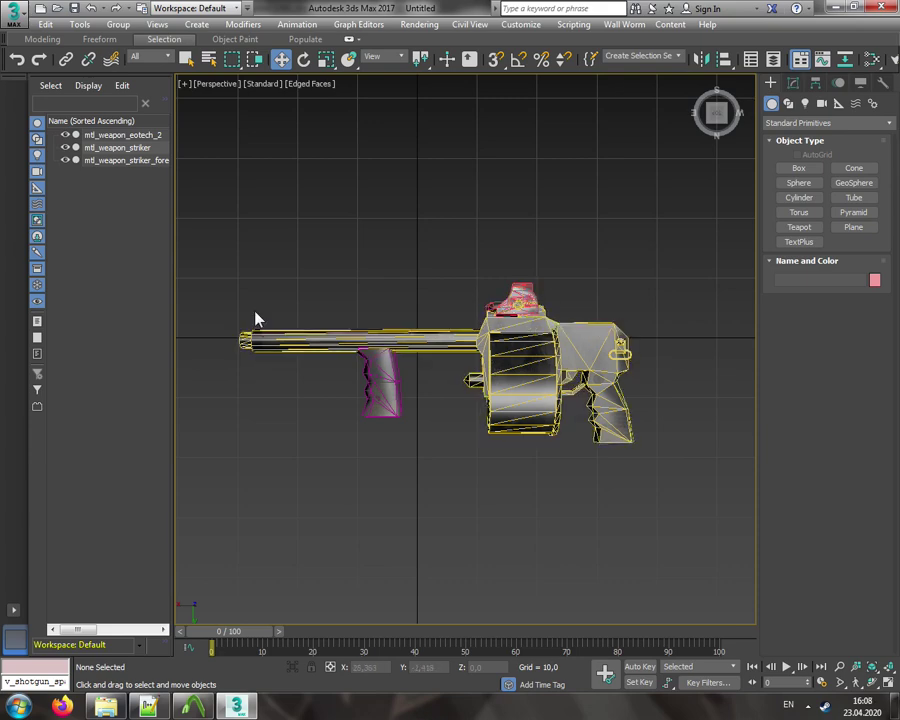
- Import only the Striker's iron sight mesh from the weapon_striker OBJ and view it on the barrel
click(14, 14)
click(48, 200)
double_click(112, 152)
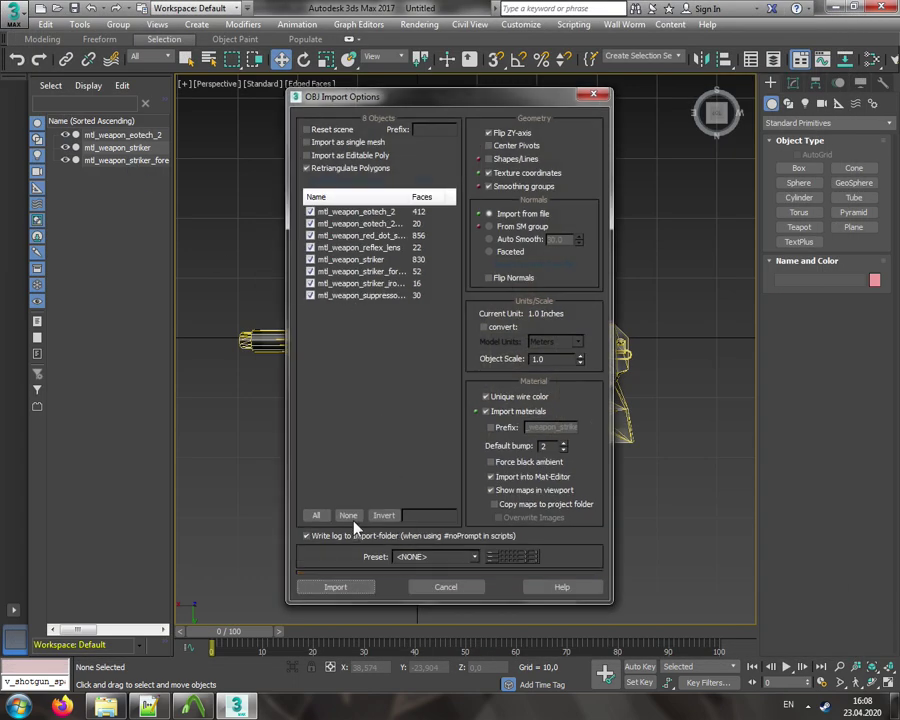
click(357, 588)
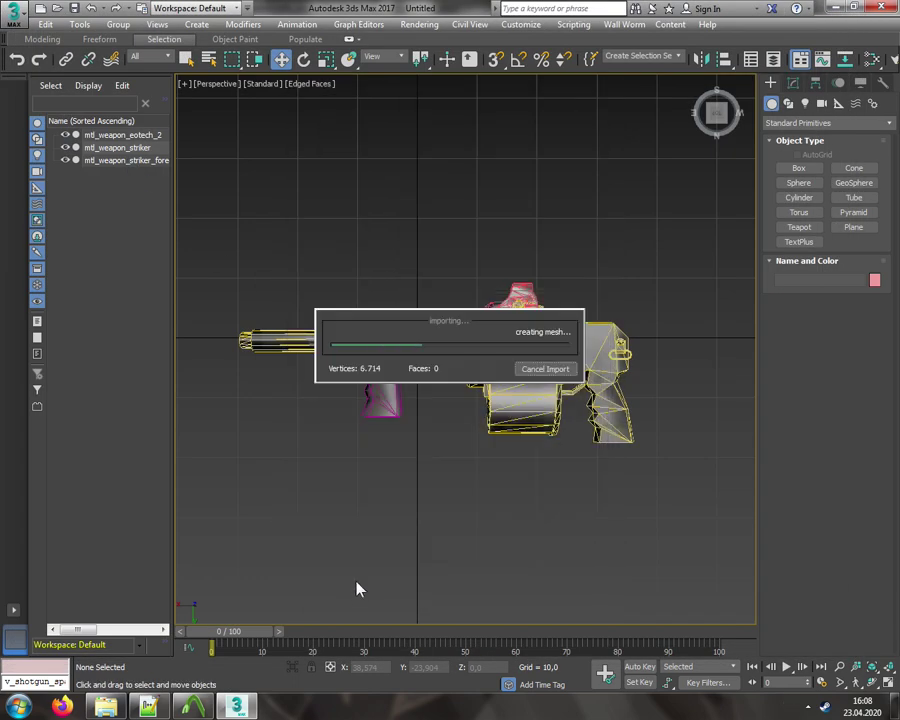
key(z)
click(344, 480)
scroll(412, 456, down, 10)
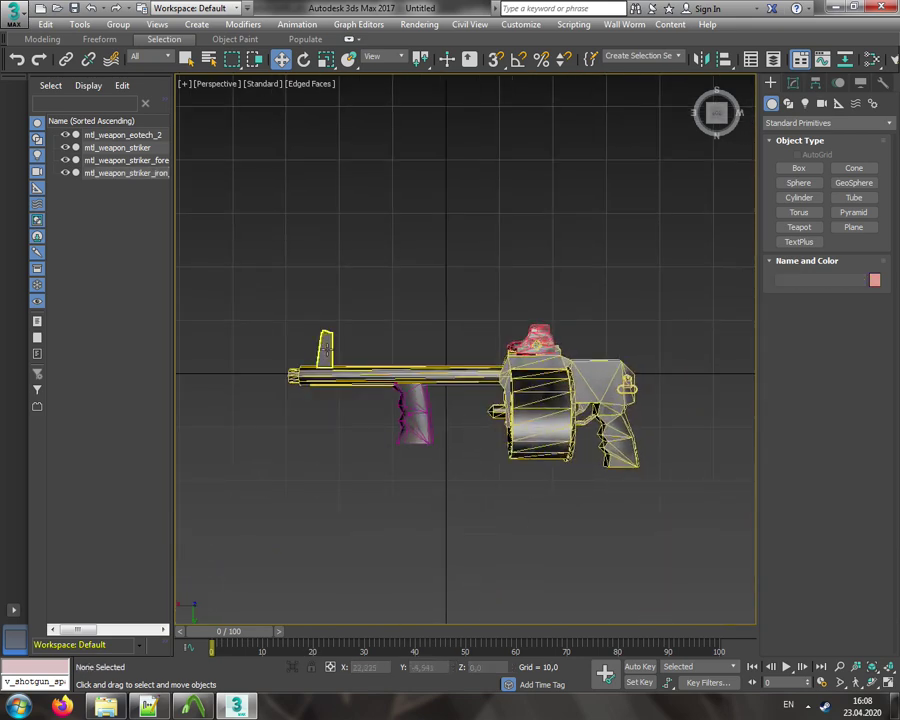
- Delete the front iron sight and the EOTech sight, keeping the Striker body and foregrip
click(322, 350)
key(Delete)
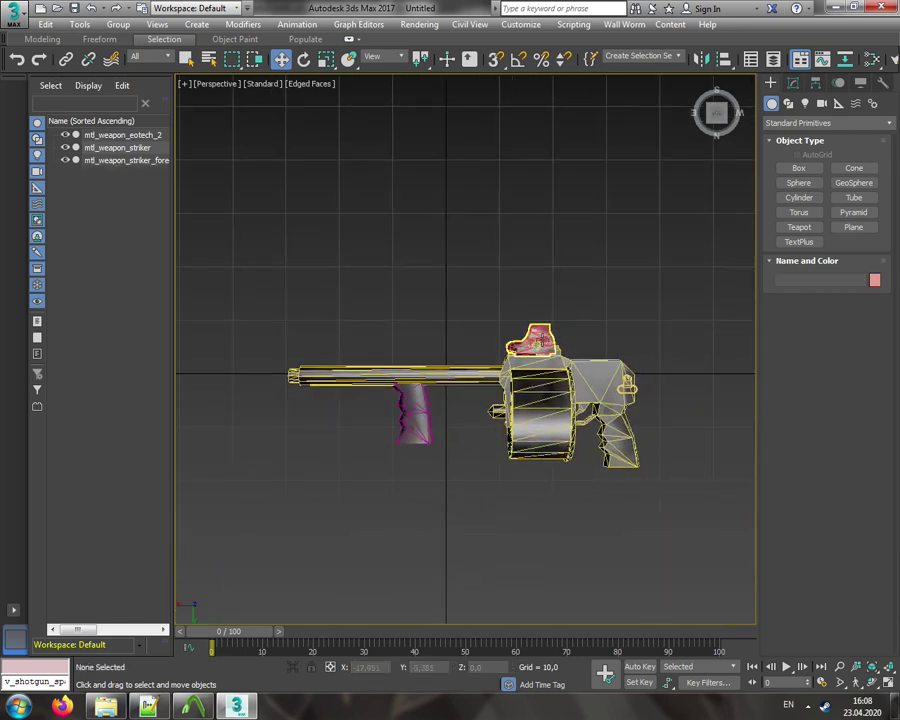
click(540, 337)
key(Delete)
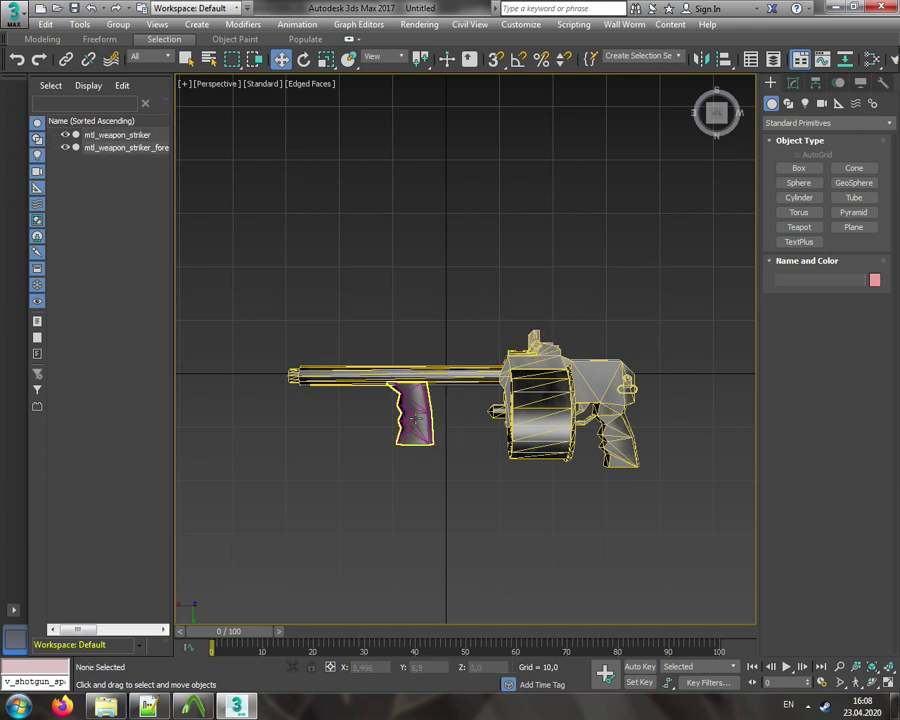
- Reset the scene without saving the changes and maximise the Perspective view
click(13, 14)
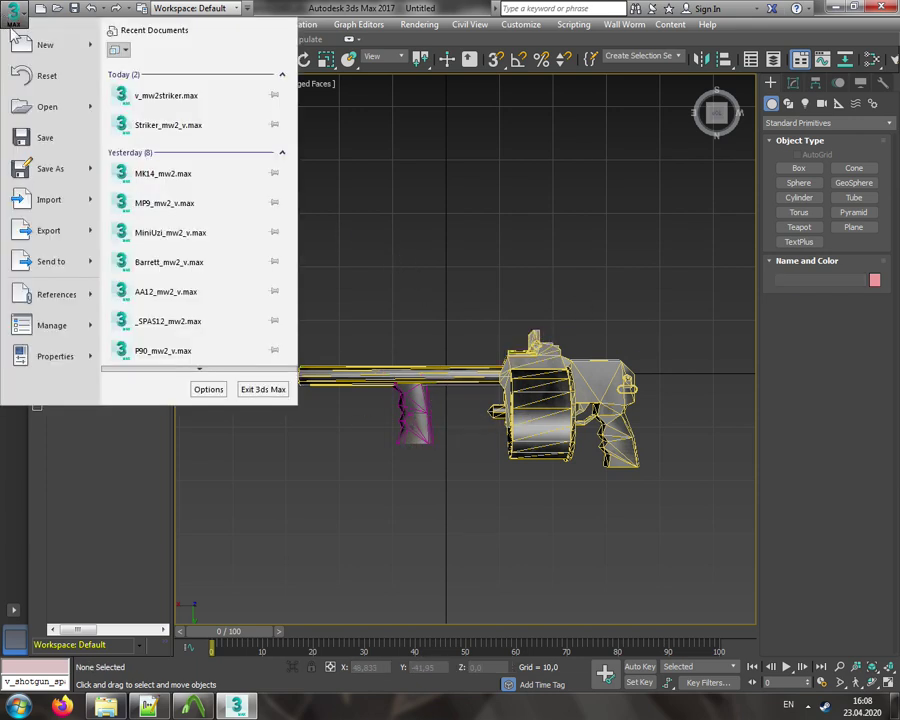
click(46, 80)
click(440, 374)
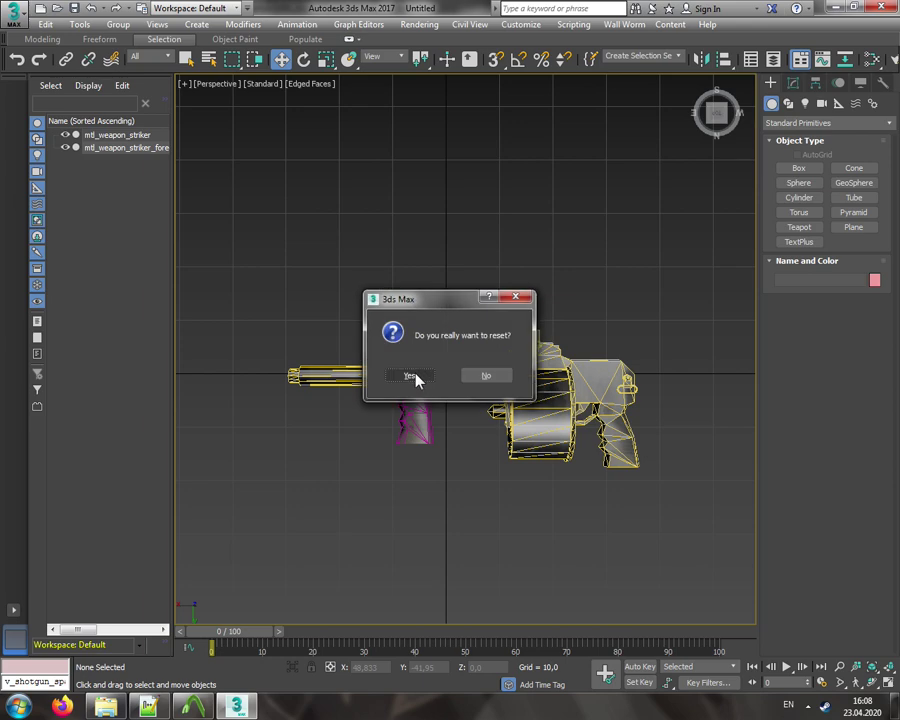
click(413, 376)
click(476, 360)
click(500, 373)
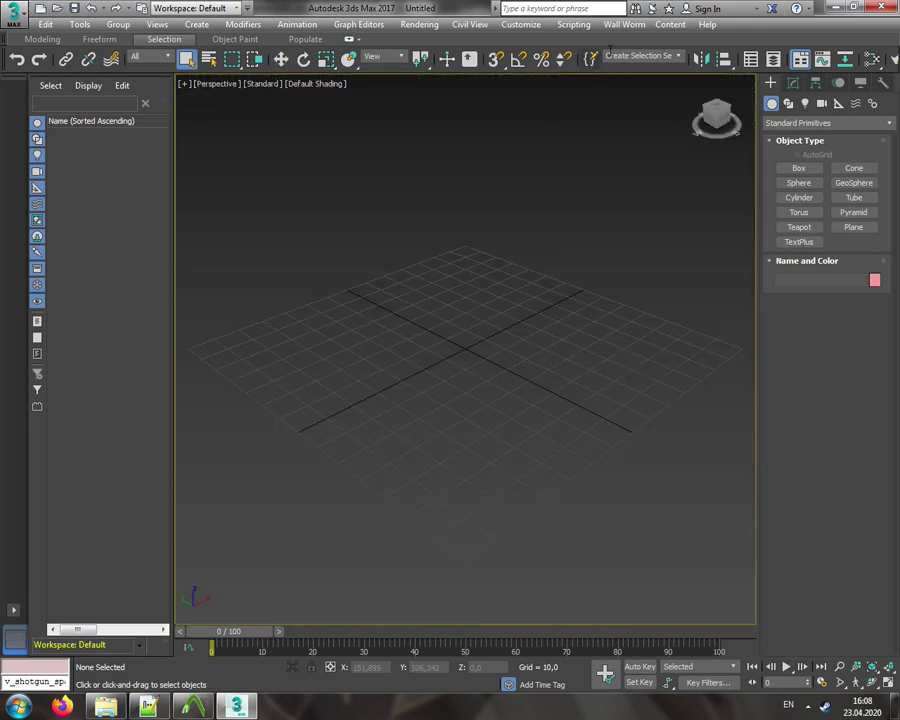
- Import w_autoshot_m4super.qc from the weapons decompiled 0.56 folder with Wall Worm's SMD and QC Importer, and close the importer
click(622, 25)
mouse_move(672, 110)
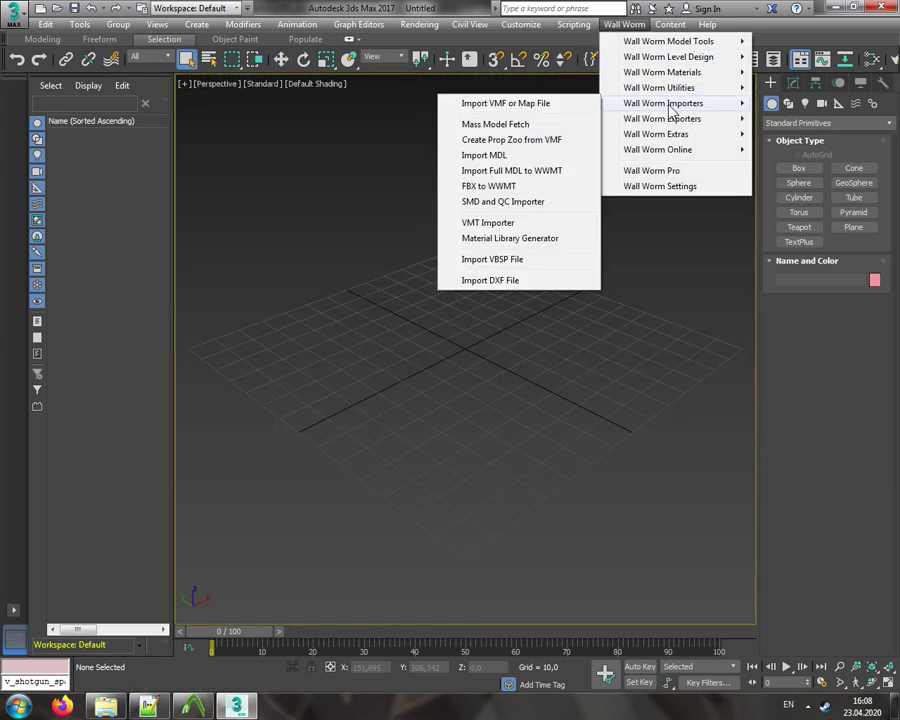
click(502, 203)
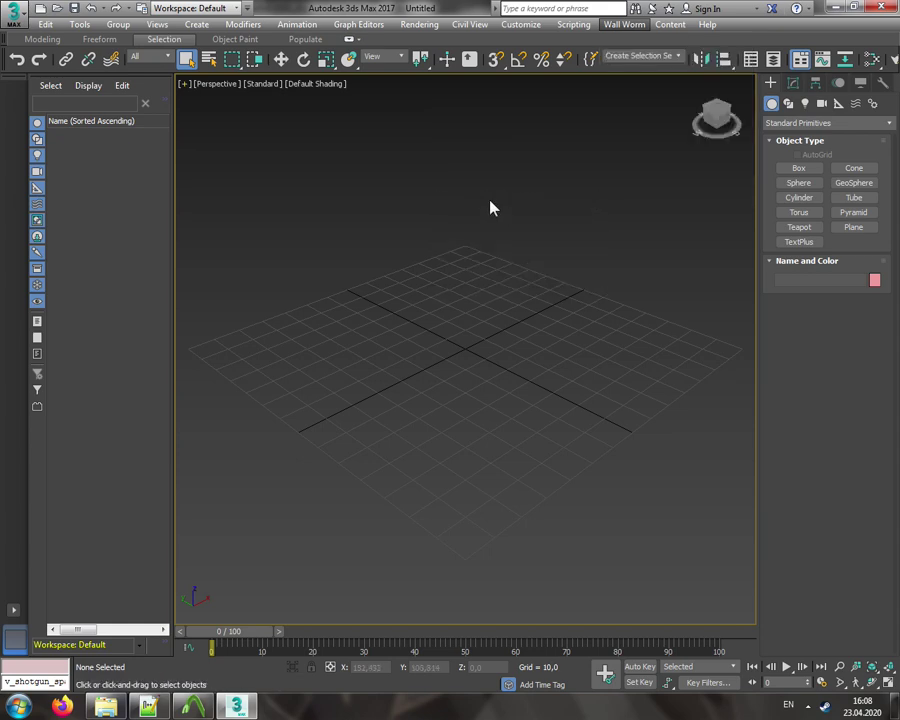
click(460, 459)
click(249, 36)
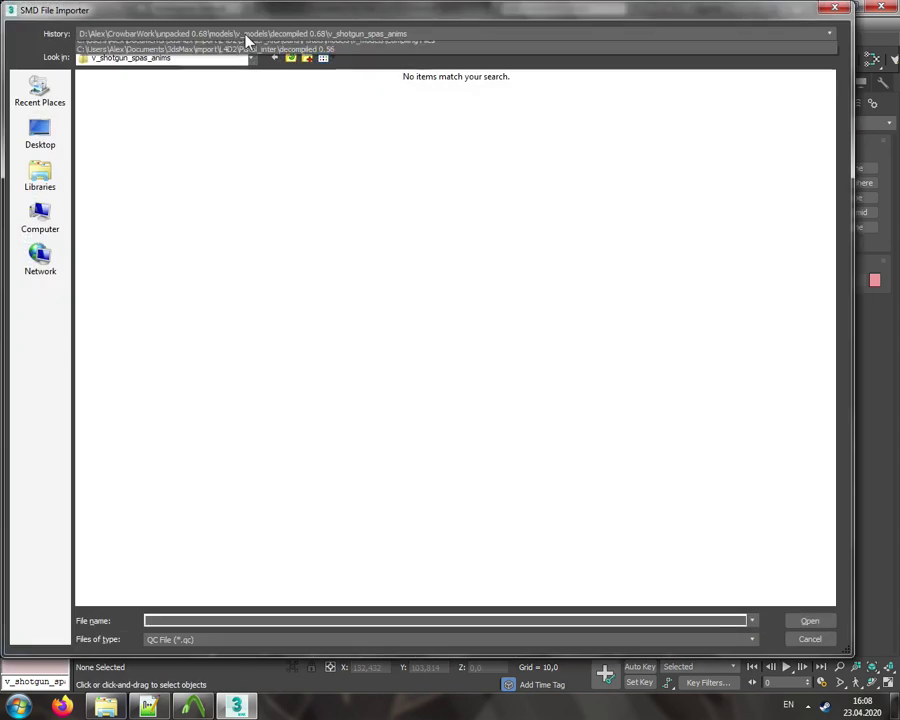
click(267, 70)
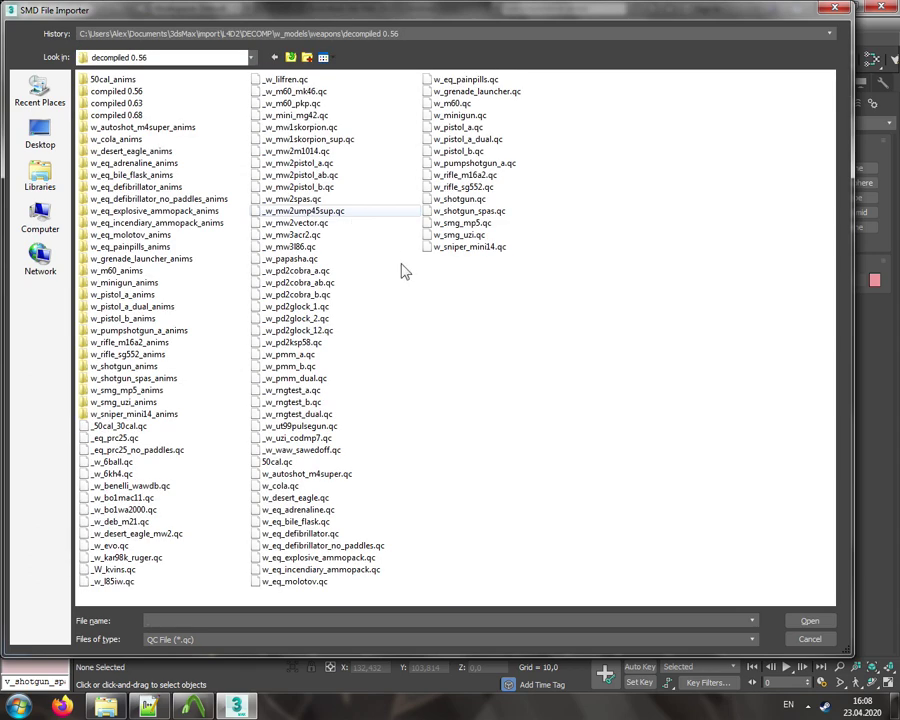
click(313, 484)
double_click(313, 474)
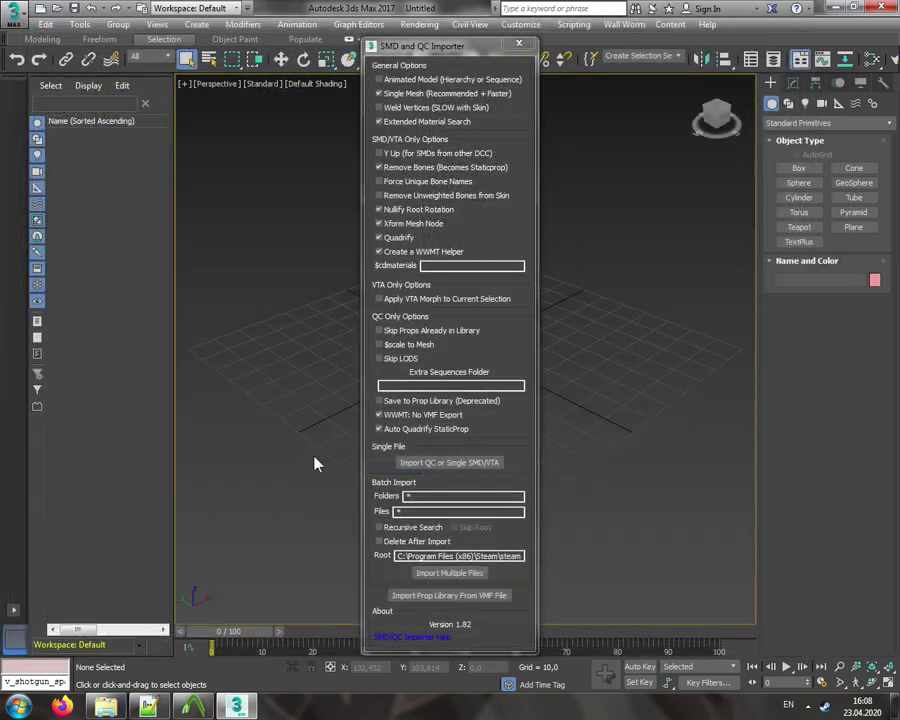
click(518, 44)
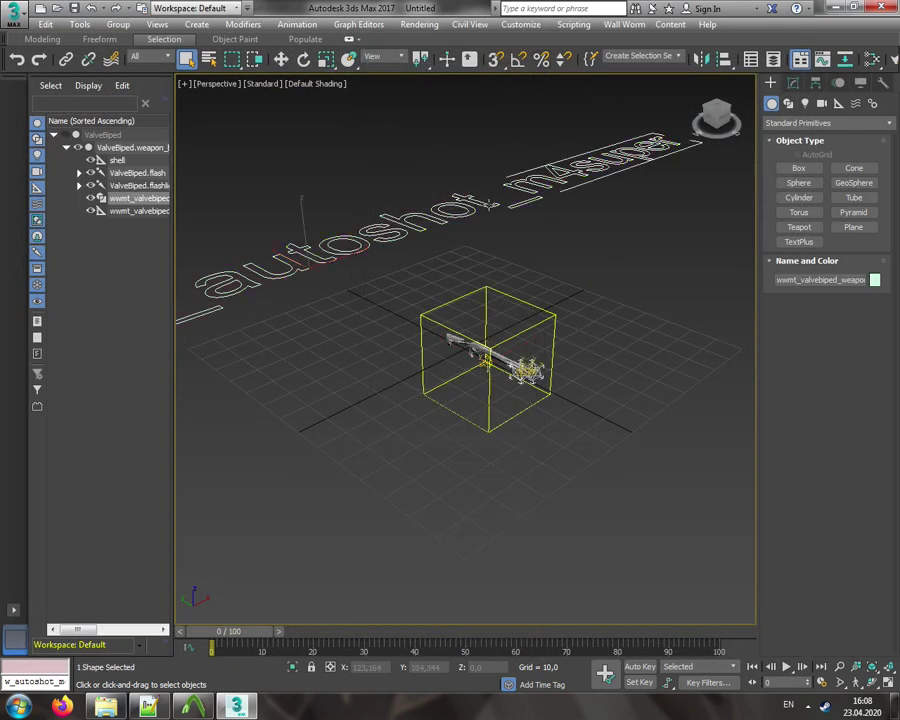
- Delete the WWMT helper with its text label, and unhide and delete the ValveBiped root, leaving the weapon_bone shotgun mesh
right_click(472, 337)
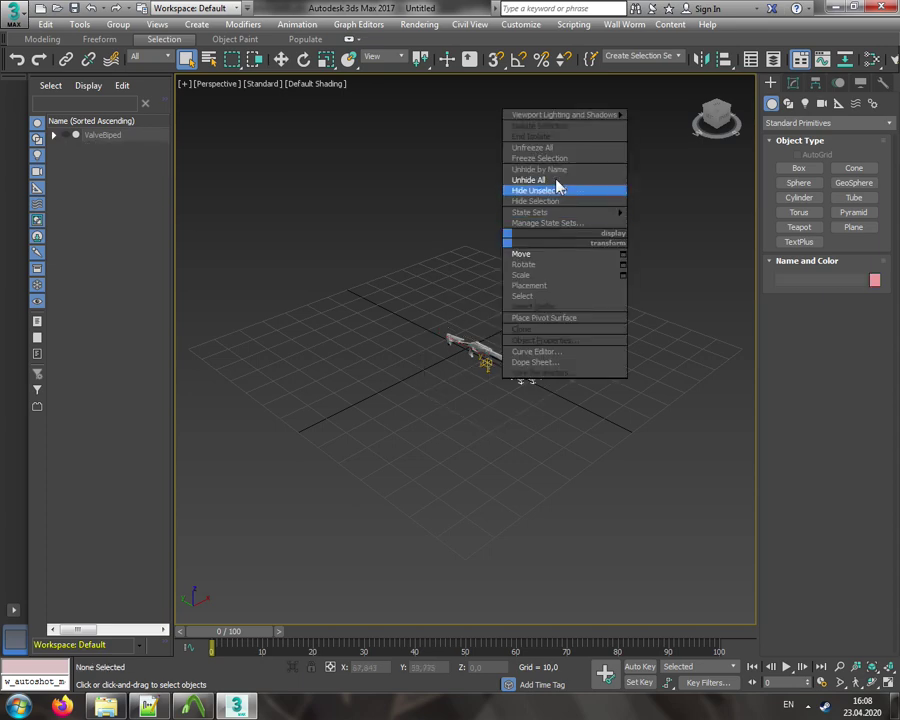
click(554, 187)
click(490, 352)
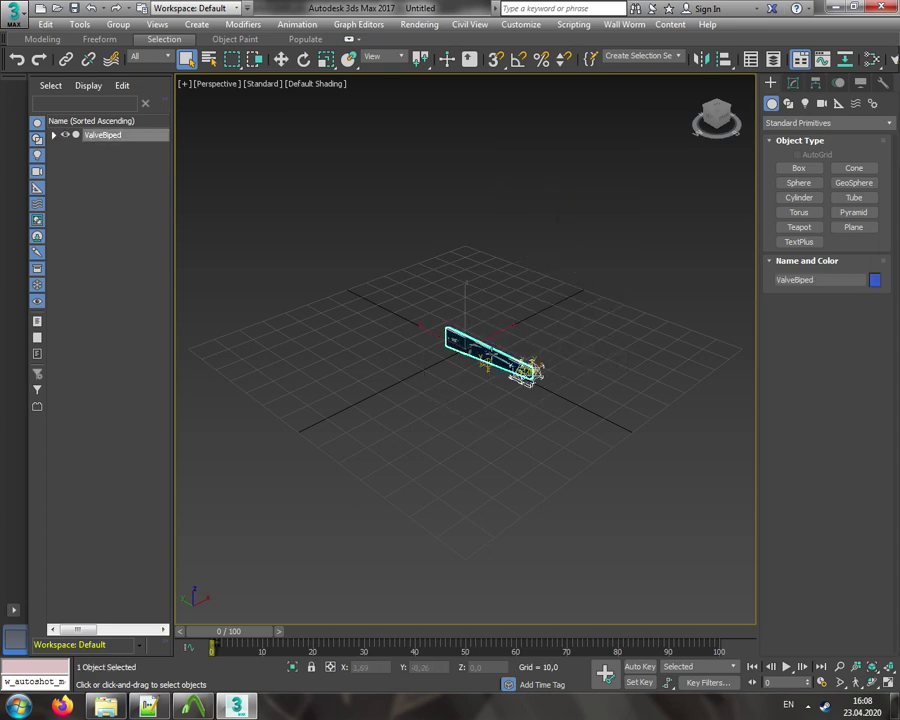
scroll(636, 174, up, 10)
alt+middle_drag(696, 80, 615, 199)
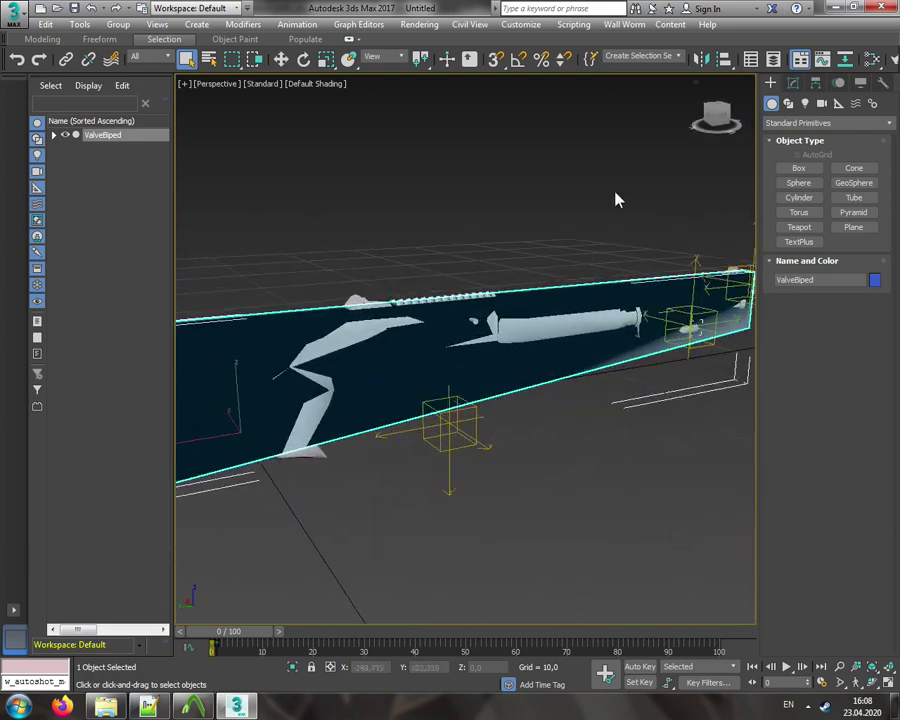
scroll(615, 199, down, 3)
alt+middle_drag(470, 262, 485, 305)
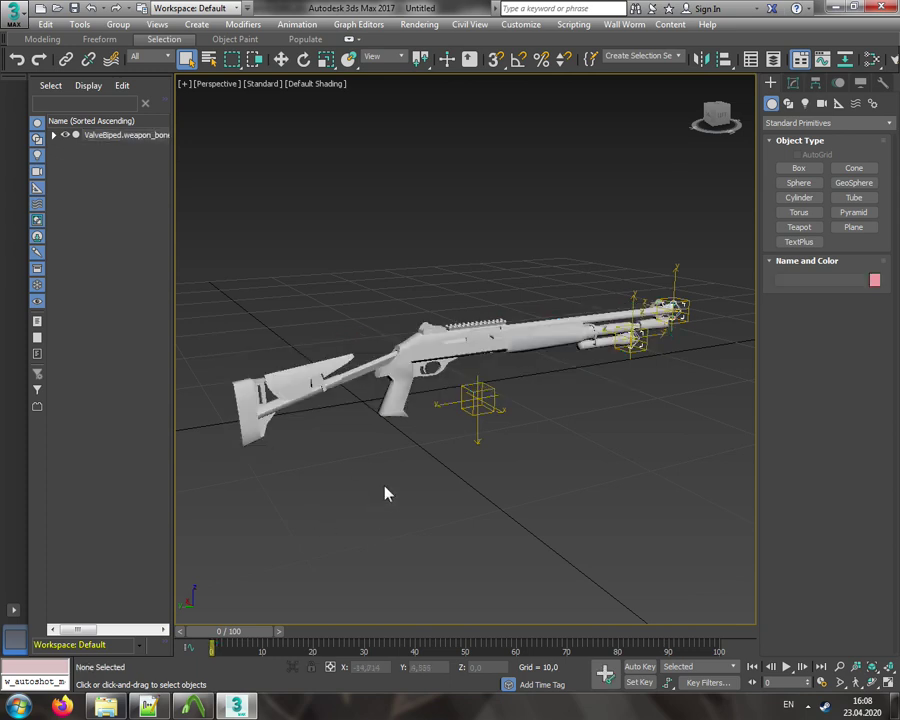
click(497, 347)
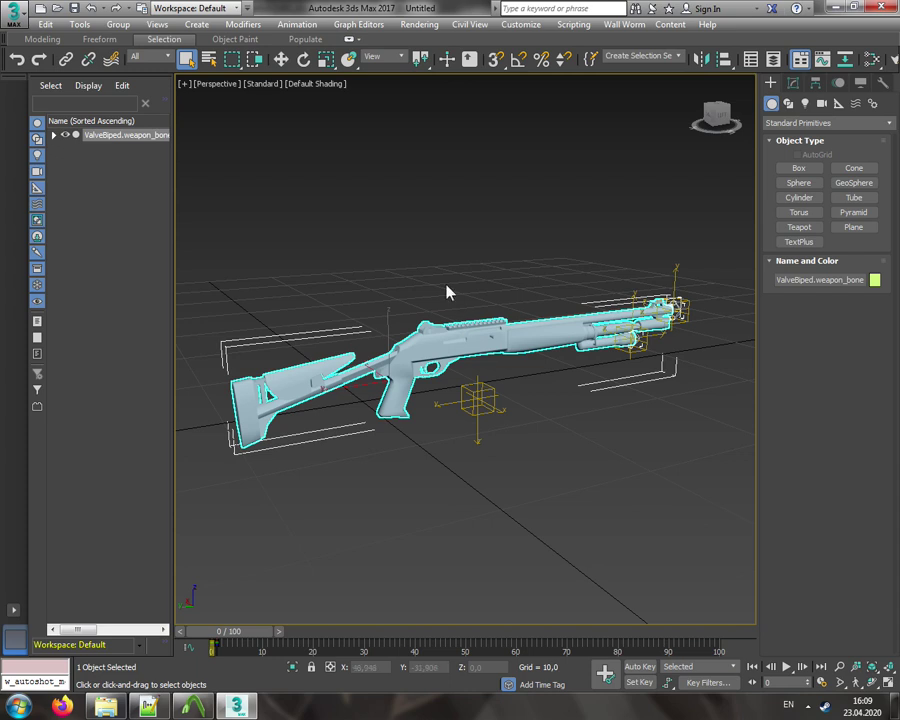
click(522, 287)
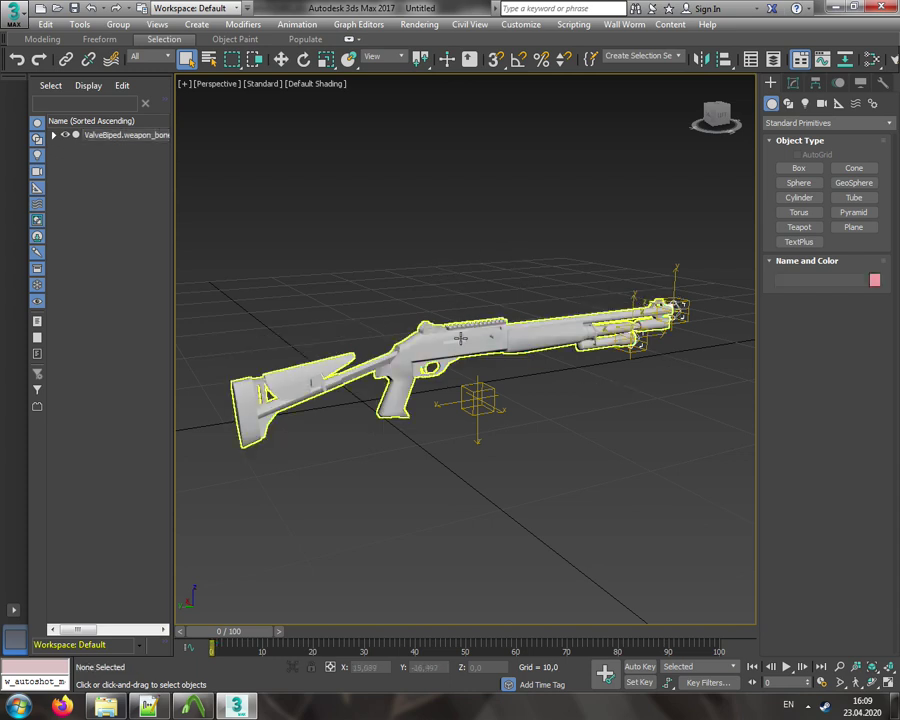
alt+middle_drag(460, 338, 525, 346)
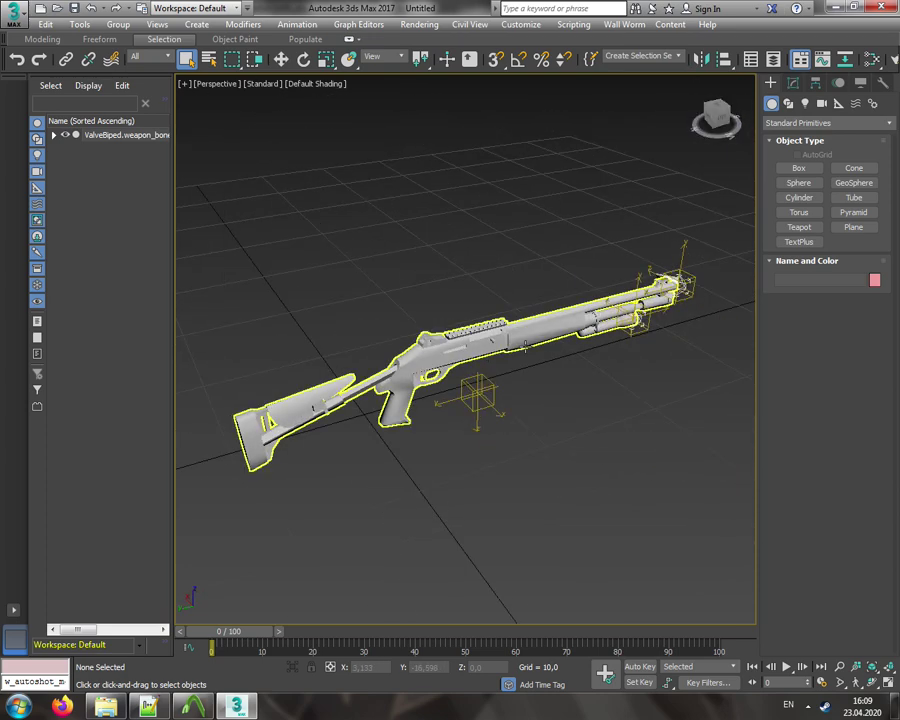
click(627, 25)
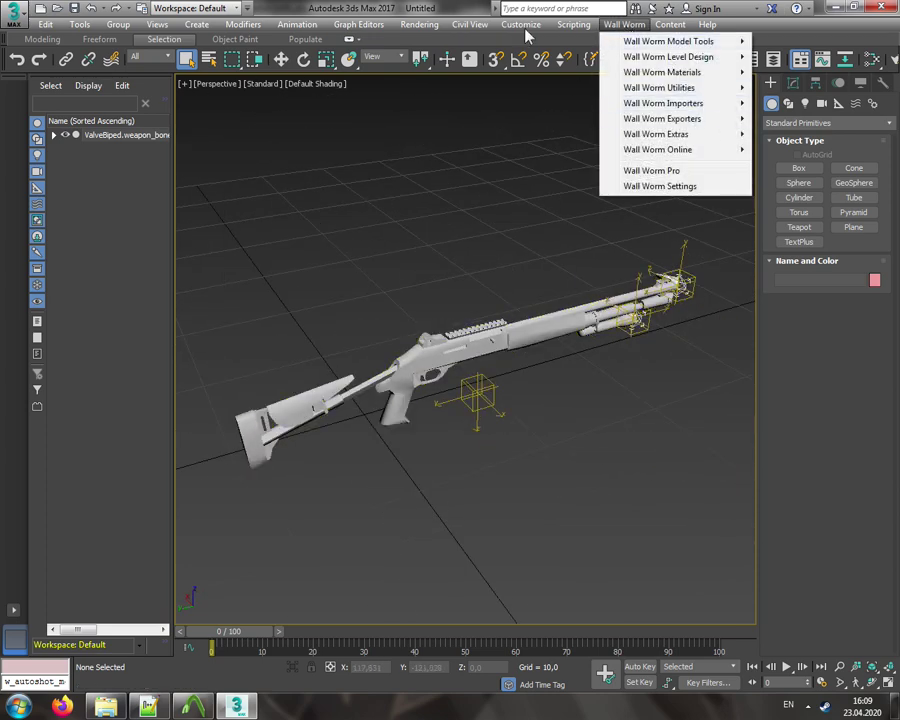
mouse_move(520, 24)
click(485, 348)
click(485, 348)
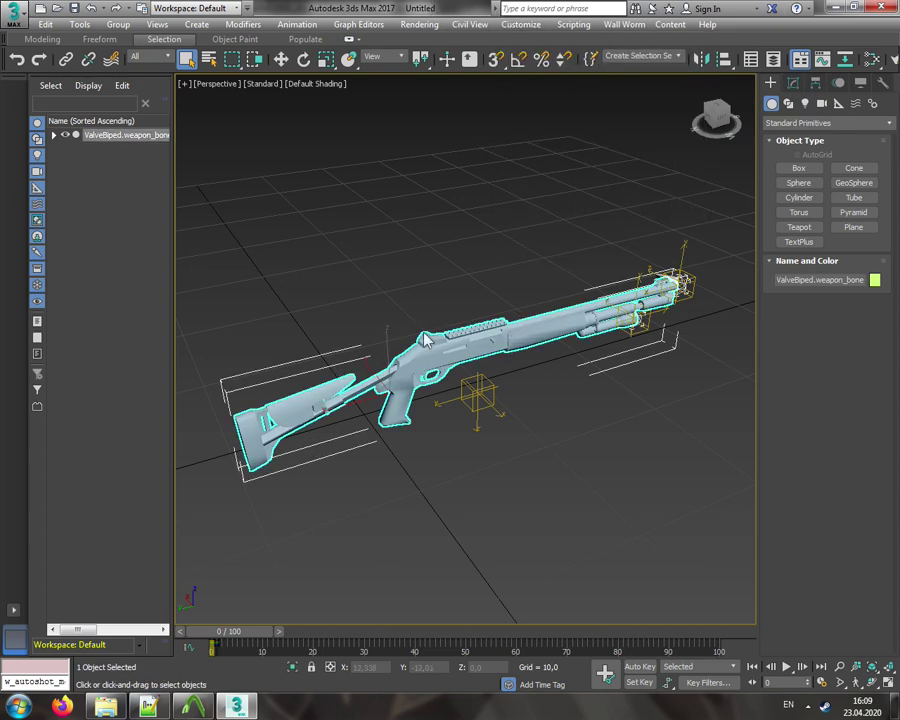
click(571, 243)
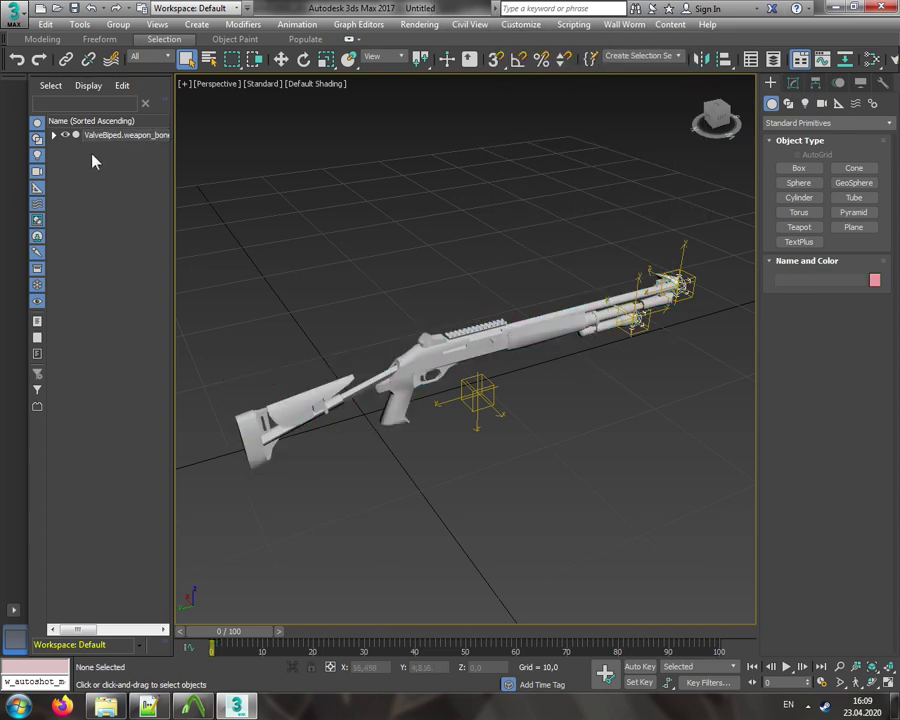
click(127, 136)
click(454, 263)
- Import only the mtl_weapon_striker body and its foregrip from the weapon_striker OBJ file
click(12, 14)
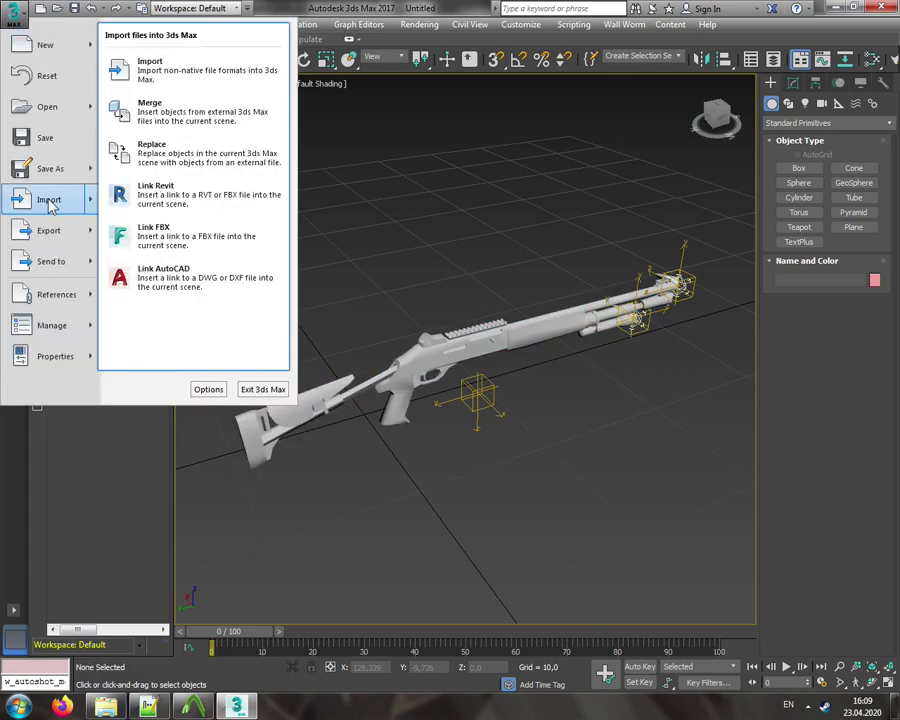
click(49, 200)
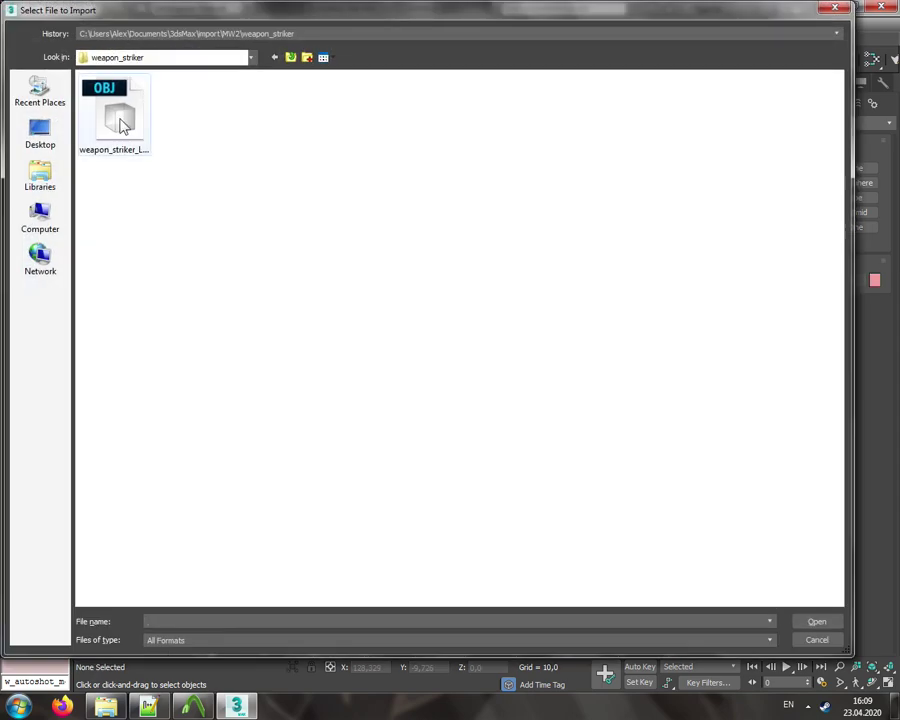
double_click(117, 121)
click(348, 515)
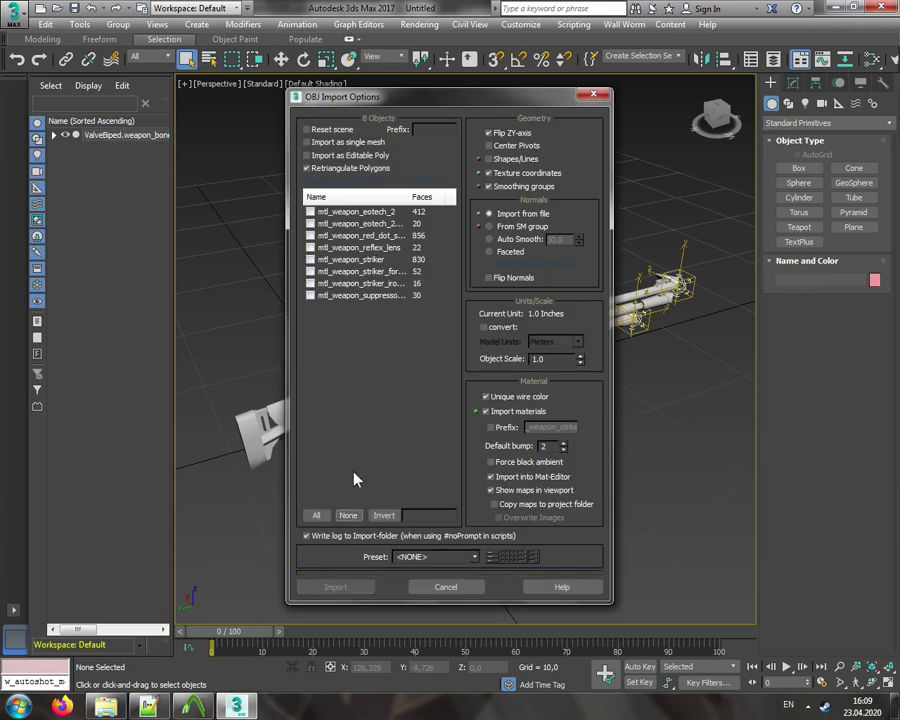
click(310, 259)
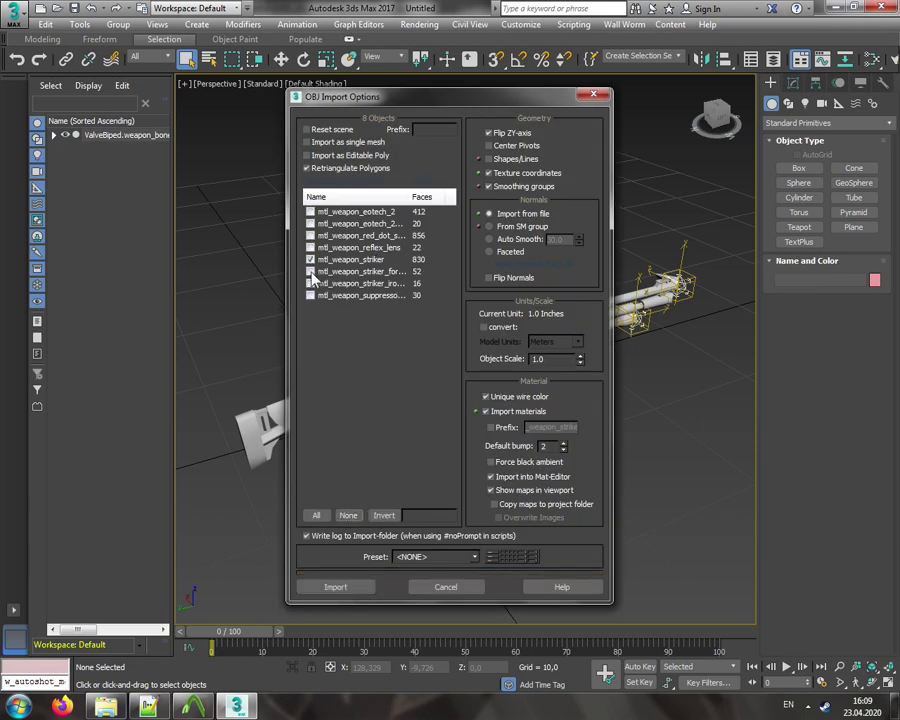
click(333, 588)
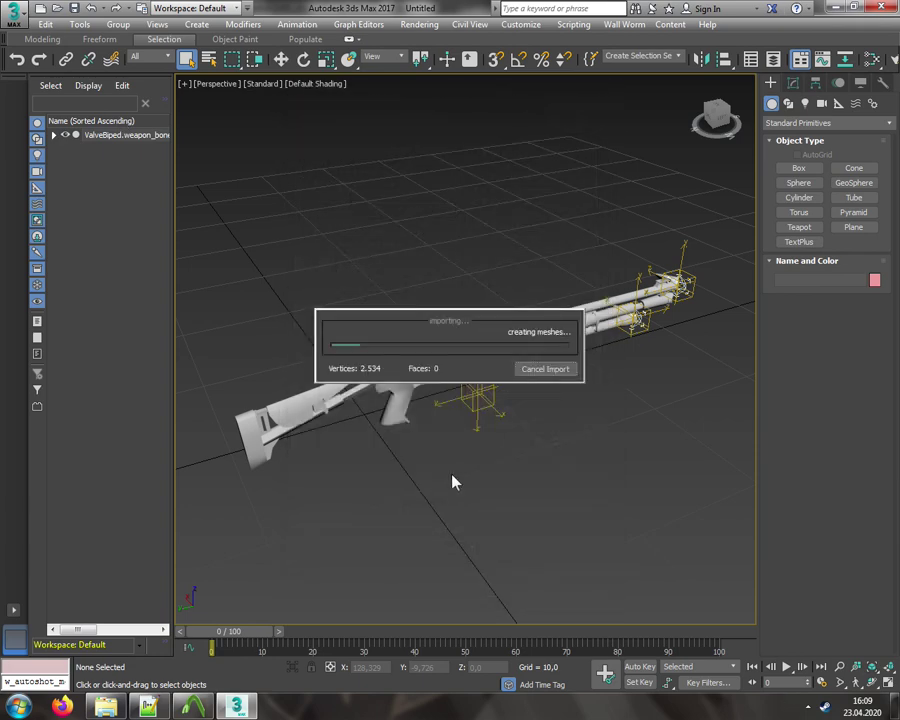
- Scale the imported Striker body and foregrip to 39.5 percent on the X, Y and Z axes
right_click(573, 432)
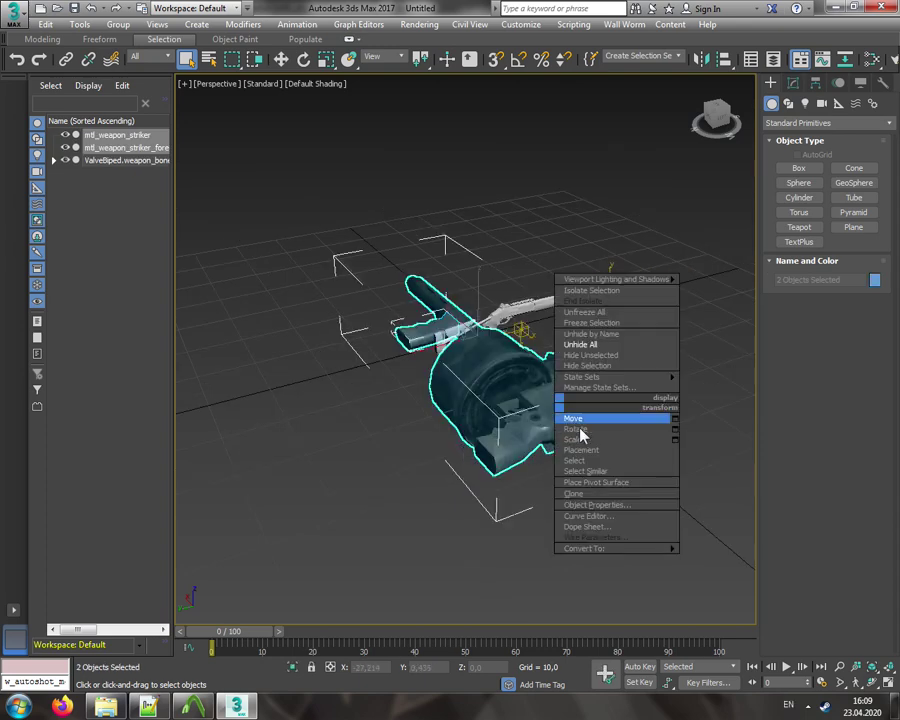
click(578, 440)
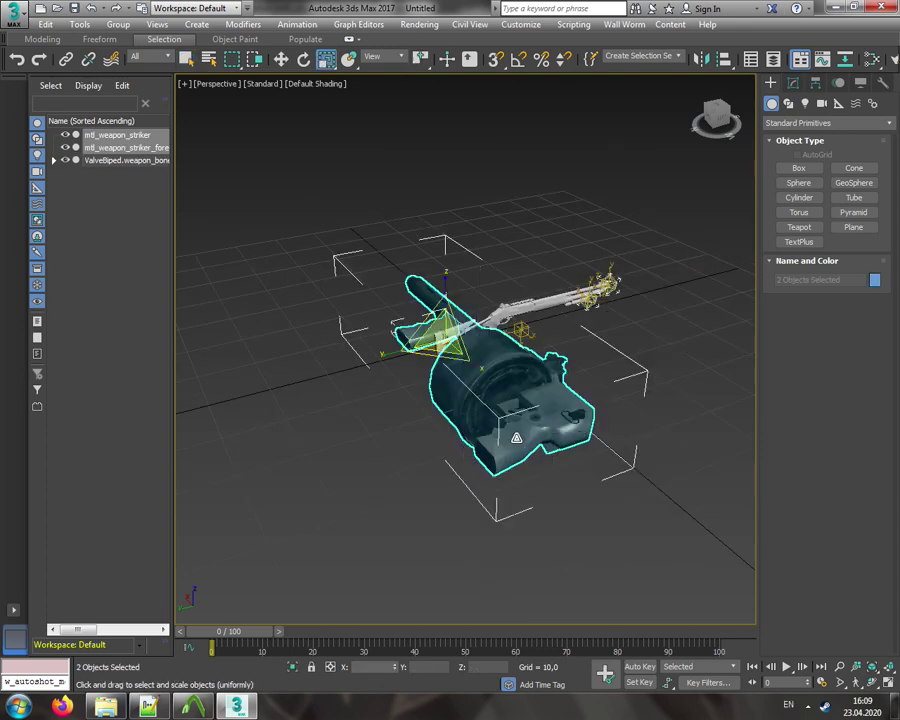
right_click(474, 366)
click(380, 690)
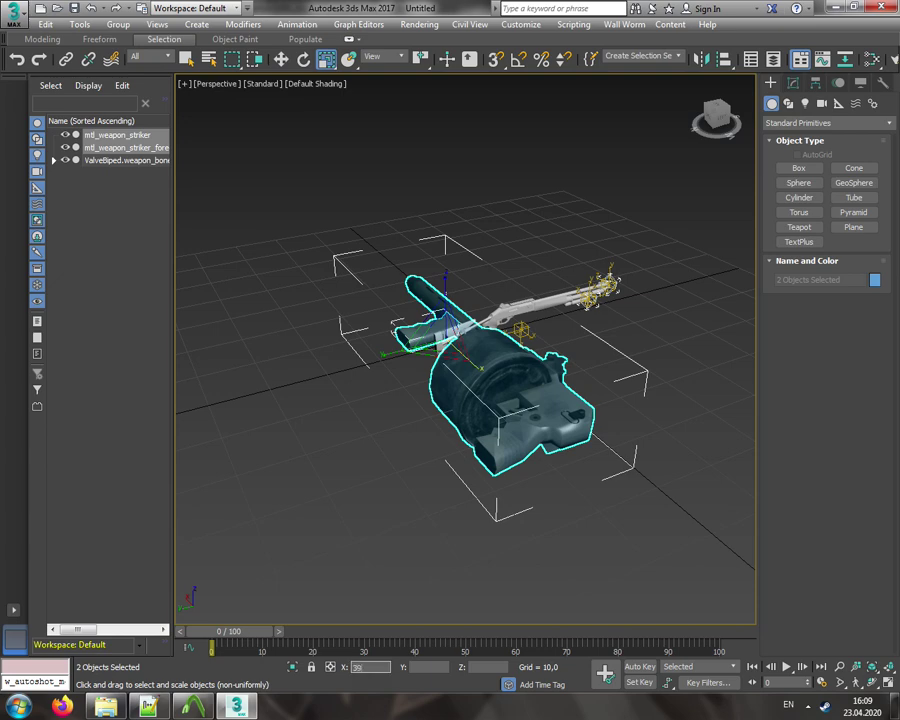
text(39,)
key(Tab)
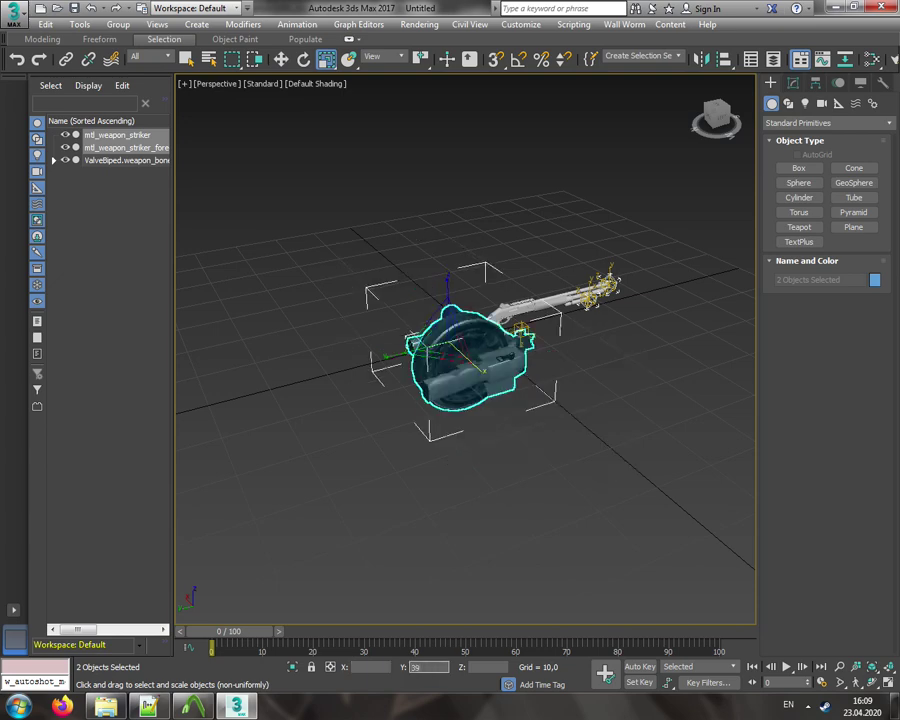
key(Tab)
text(3)
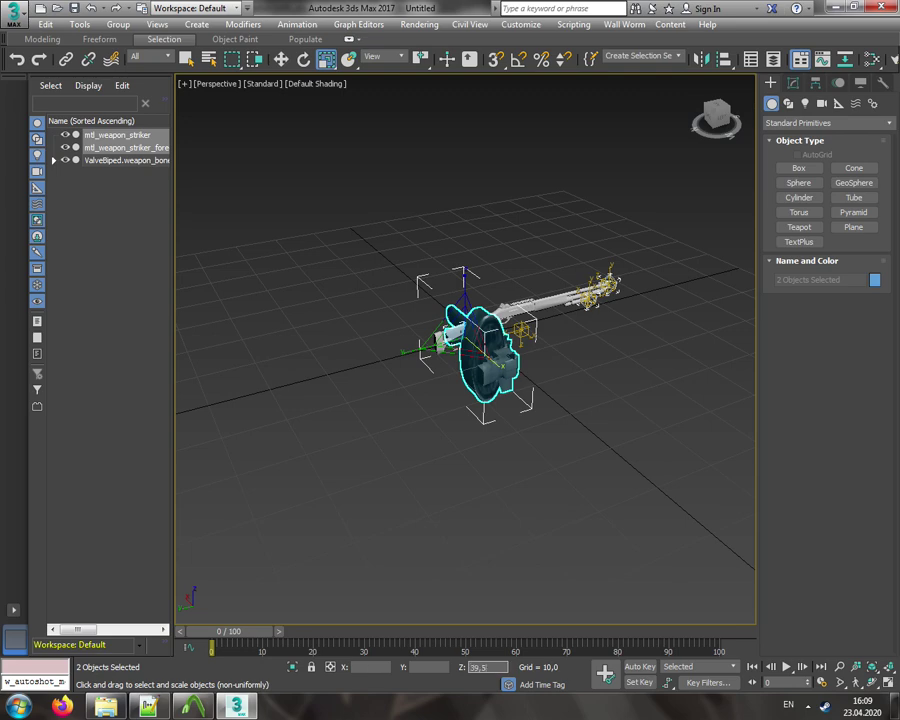
text(9,5)
key(Return)
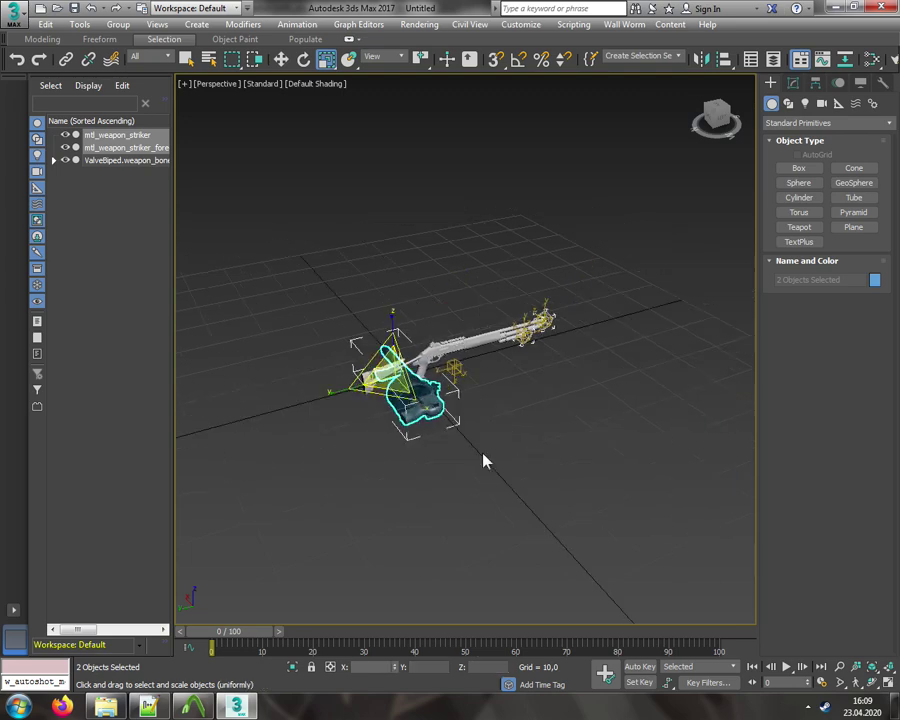
- Turn on angle snap and rotate the Striker parts in 90-degree increments so they stand upright and point along the shotgun's barrel
scroll(416, 383, up, 5)
right_click(500, 401)
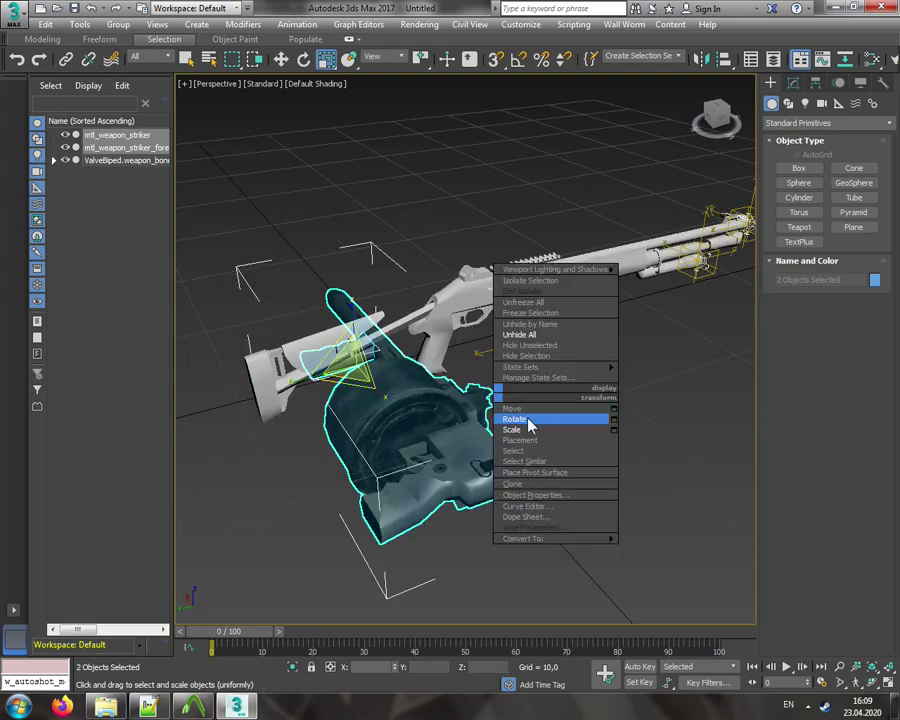
click(527, 423)
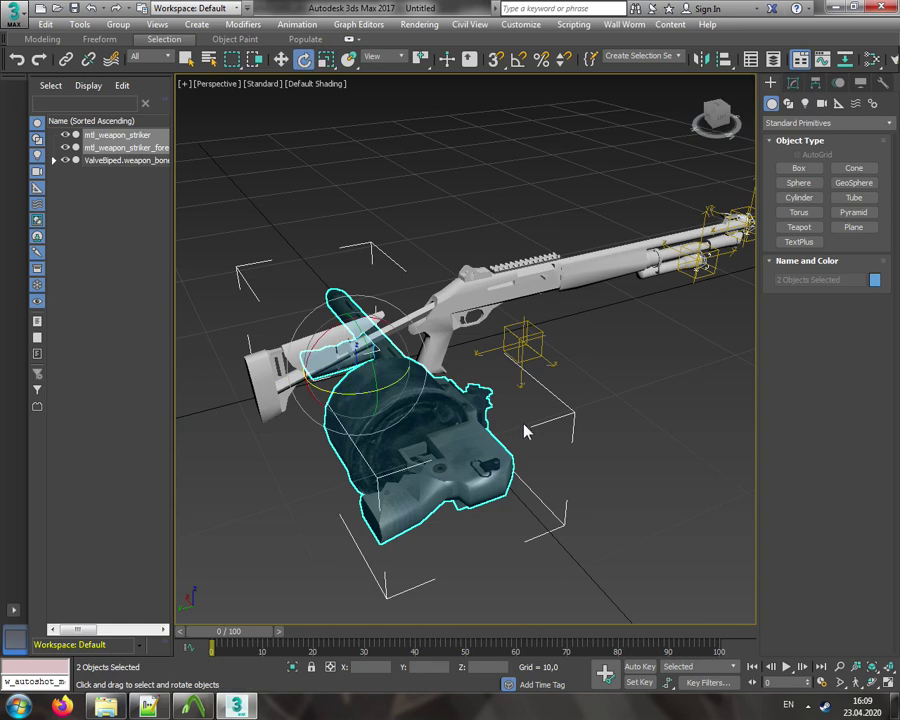
click(518, 60)
drag(300, 320, 358, 302)
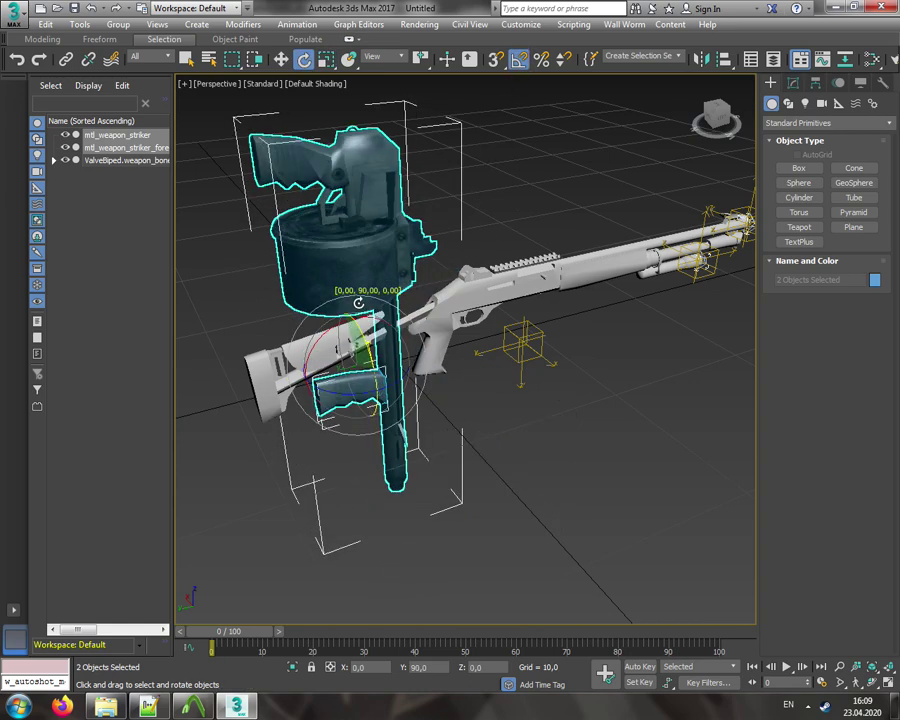
drag(268, 288, 295, 403)
drag(312, 352, 313, 349)
- Reselect the Striker body together with the foregrip and move them along X onto the shotgun's centre line
key(ctrl+d)
click(271, 430)
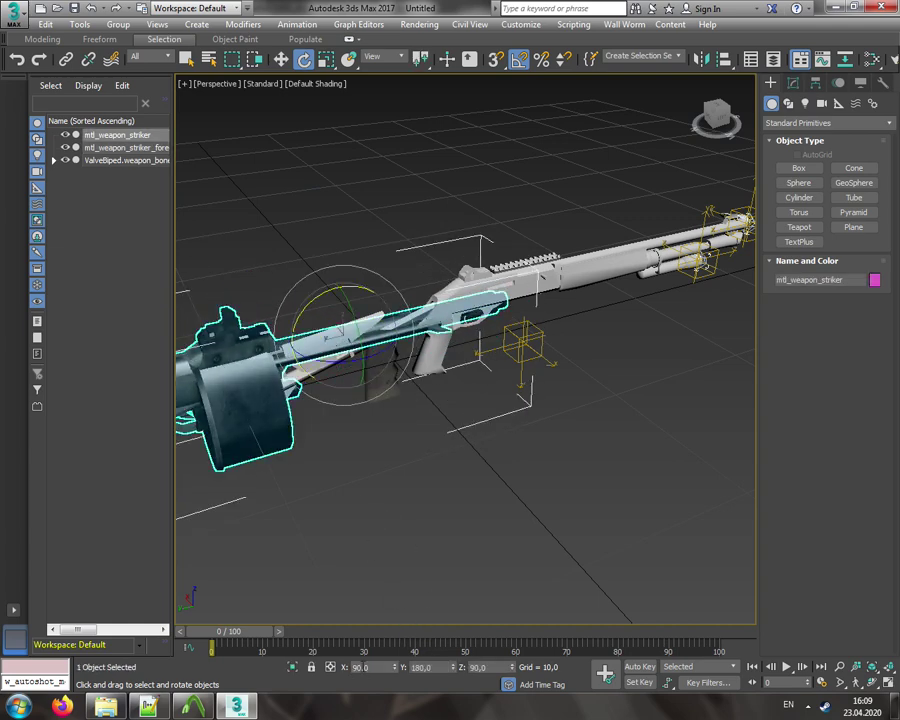
middle_drag(437, 455, 485, 480)
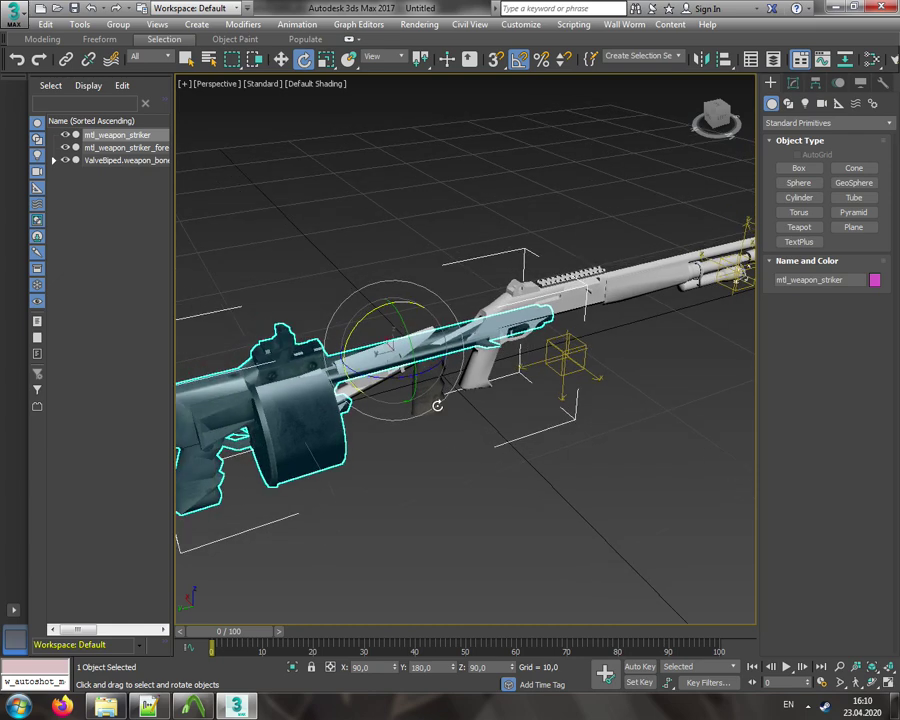
ctrl+click(425, 390)
right_click(516, 470)
click(560, 486)
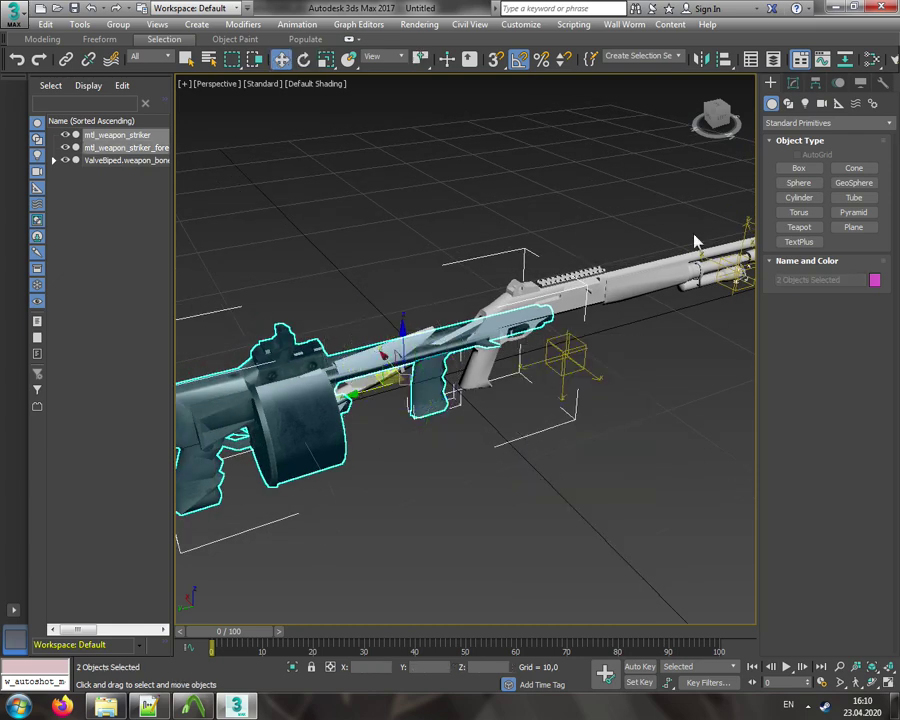
alt+middle_drag(697, 242, 645, 248)
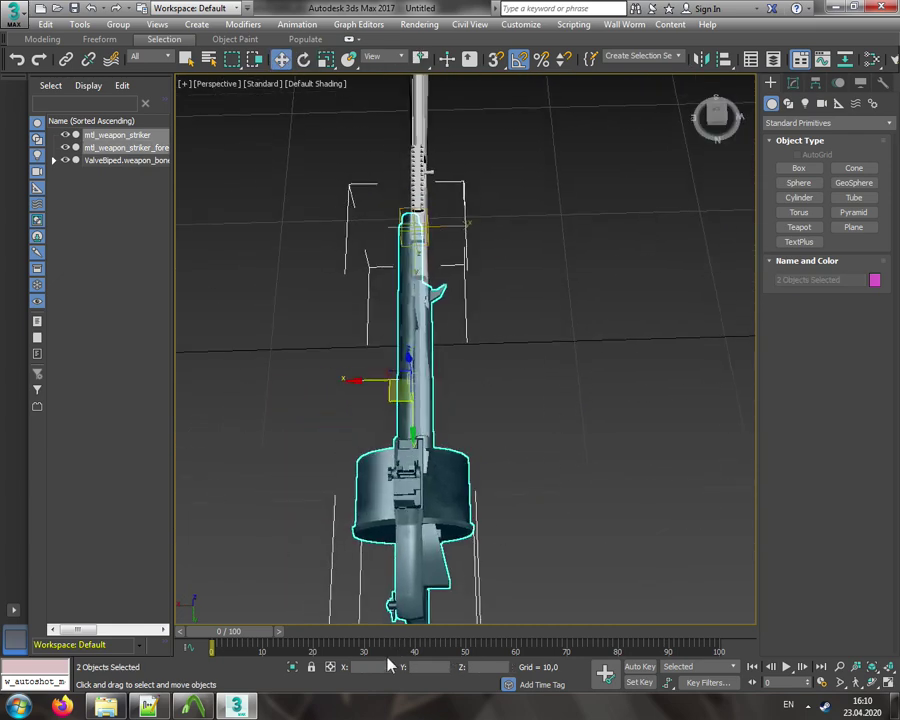
key(Return)
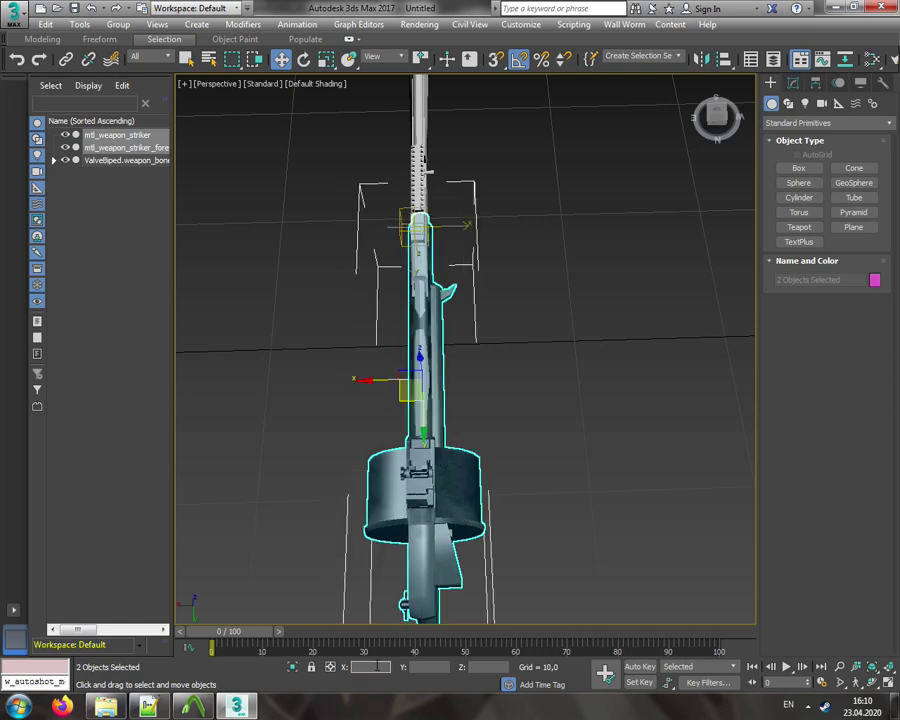
- Move the Striker parts in side view onto the shotgun, matching the pistol grips and triggers
click(715, 114)
middle_drag(346, 315, 538, 341)
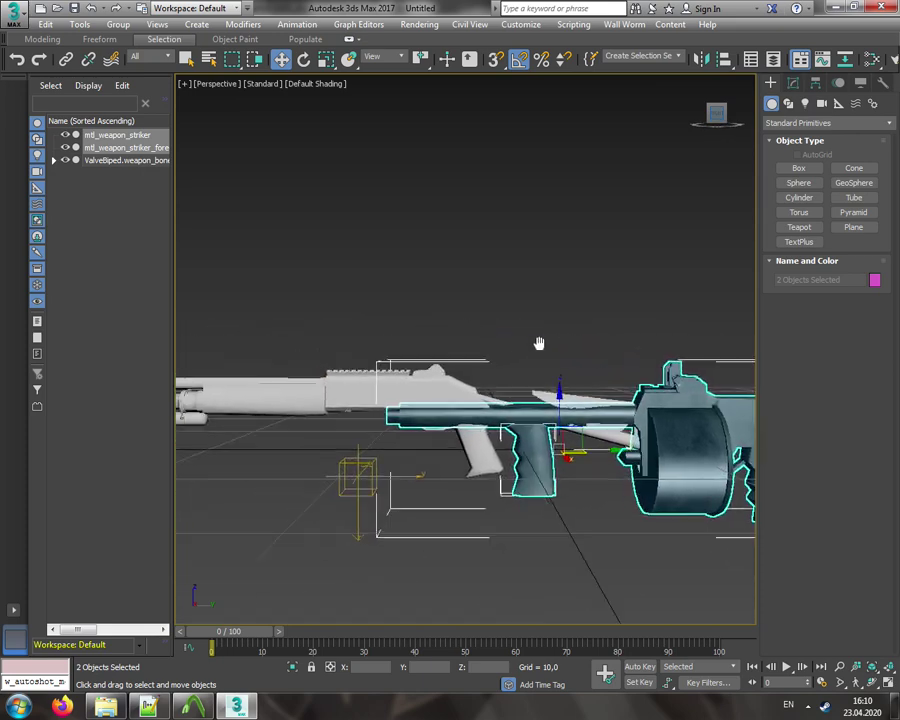
key(shift+z)
key(shift+y)
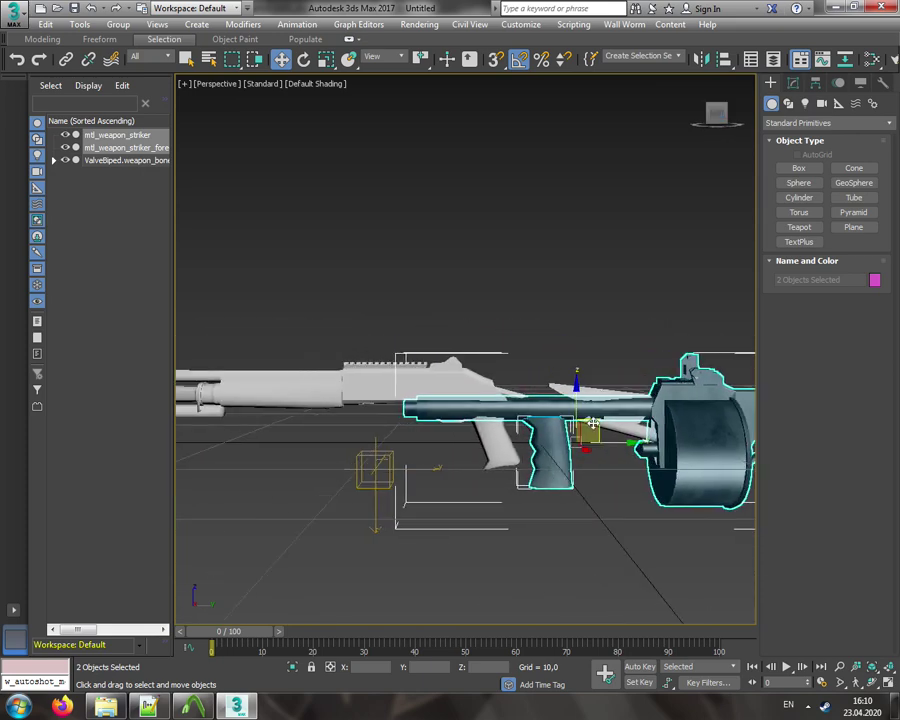
drag(590, 426, 535, 228)
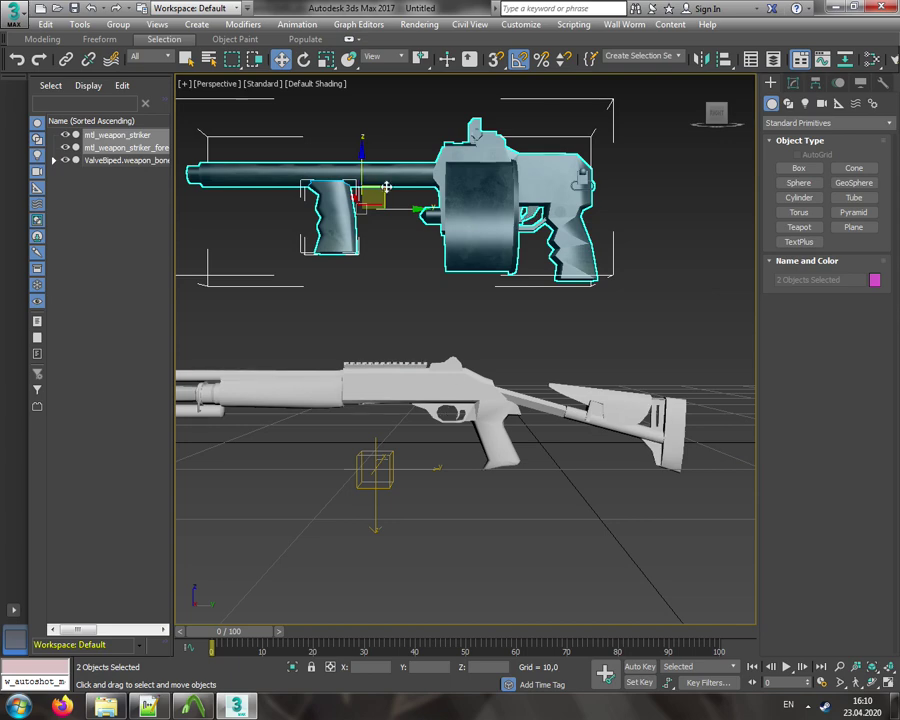
drag(386, 187, 302, 386)
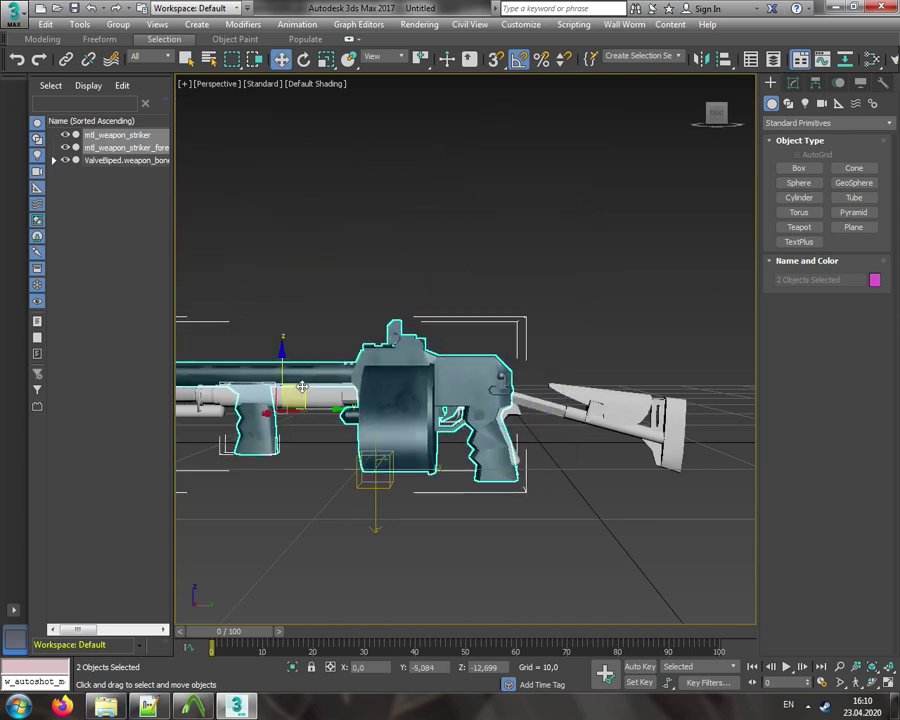
- Reduce the scale of the Striker body and foregrip to 35 percent on each axis
scroll(302, 386, up, 2)
middle_drag(545, 403, 575, 378)
scroll(645, 358, down, 3)
scroll(517, 376, up, 3)
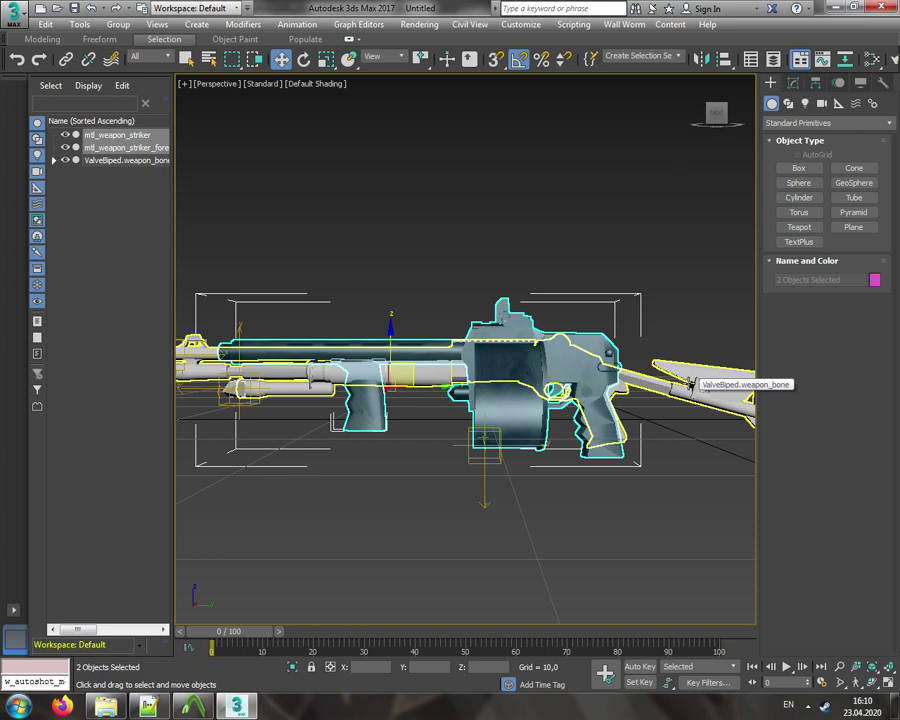
right_click(418, 455)
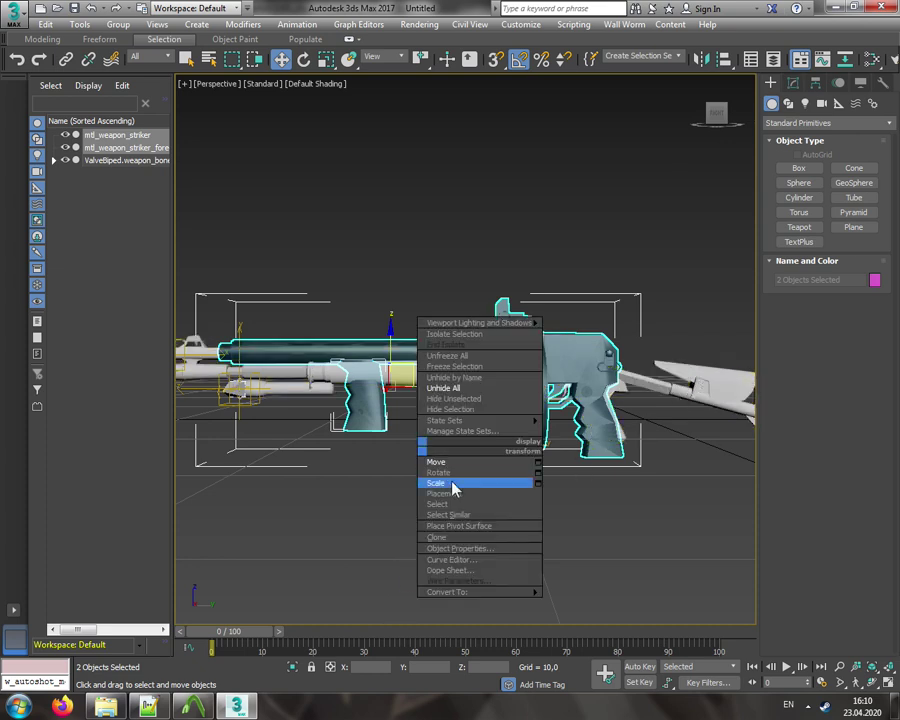
click(454, 482)
right_click(444, 386)
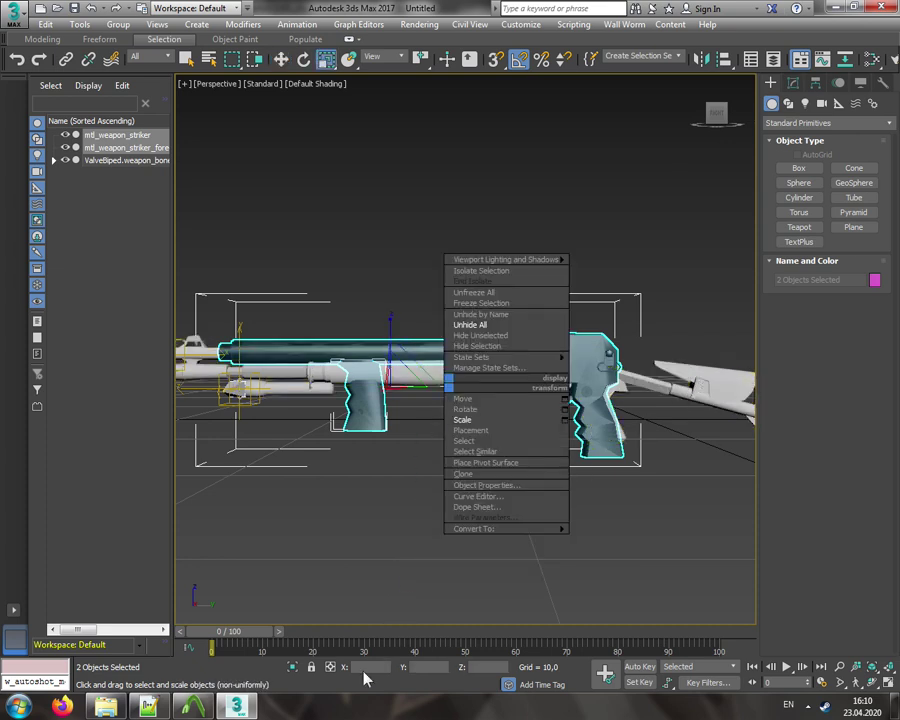
click(462, 416)
click(362, 666)
text(35)
key(Return)
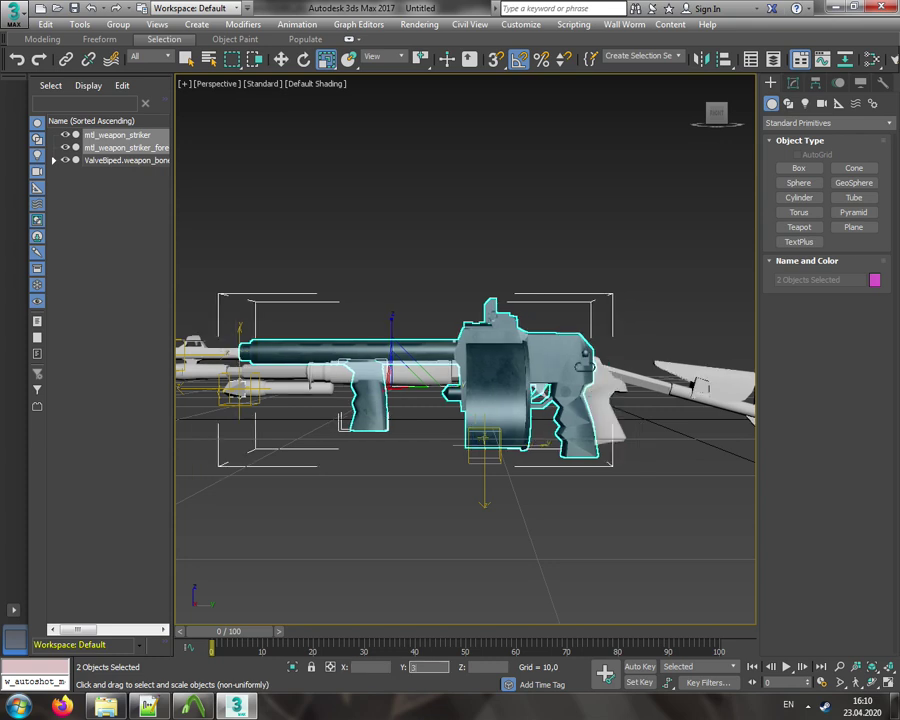
- Move the rescaled Striker back so its grip and trigger line up with those of the shotgun
right_click(385, 556)
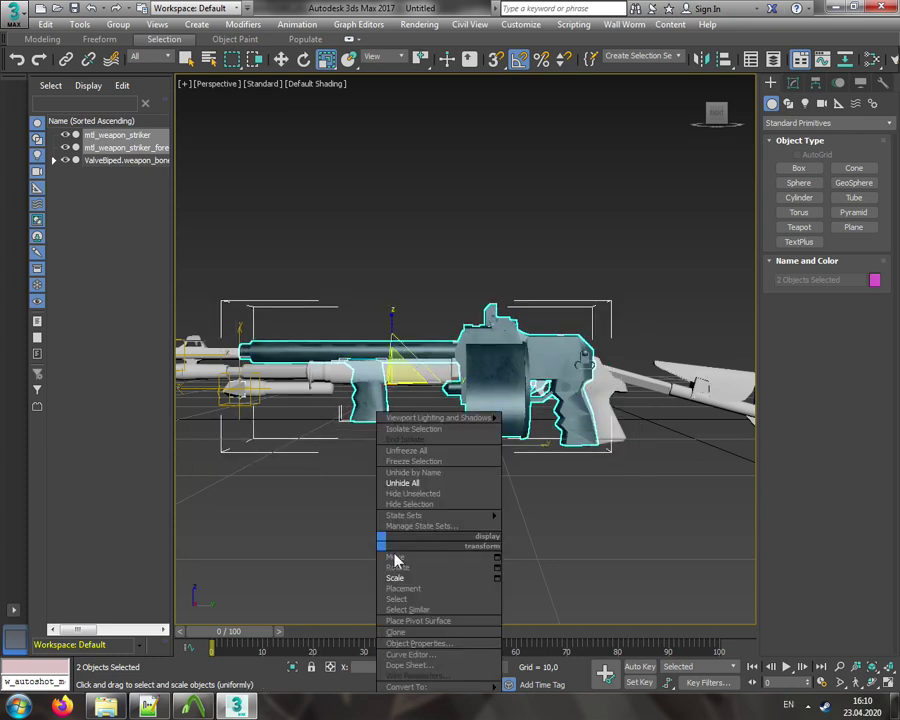
click(404, 566)
drag(411, 364, 432, 368)
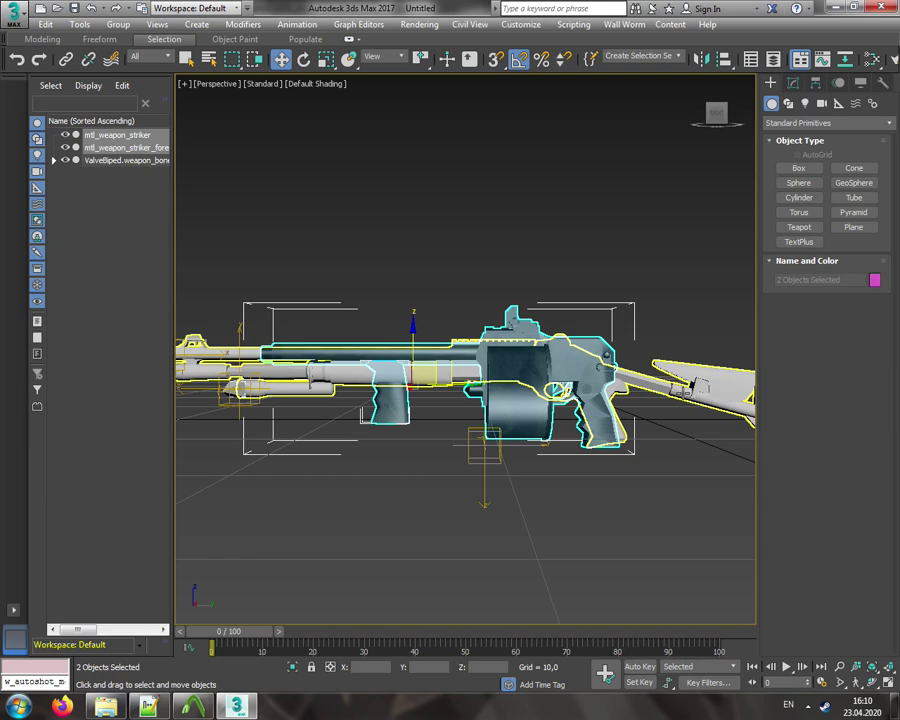
scroll(500, 386, up, 6)
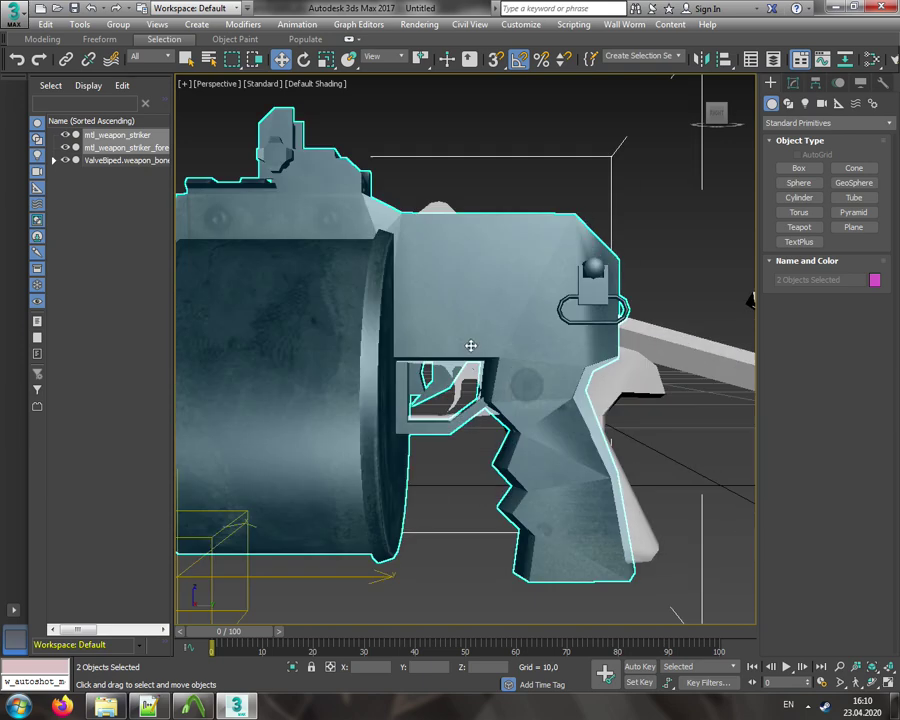
drag(470, 345, 480, 349)
scroll(480, 349, down, 6)
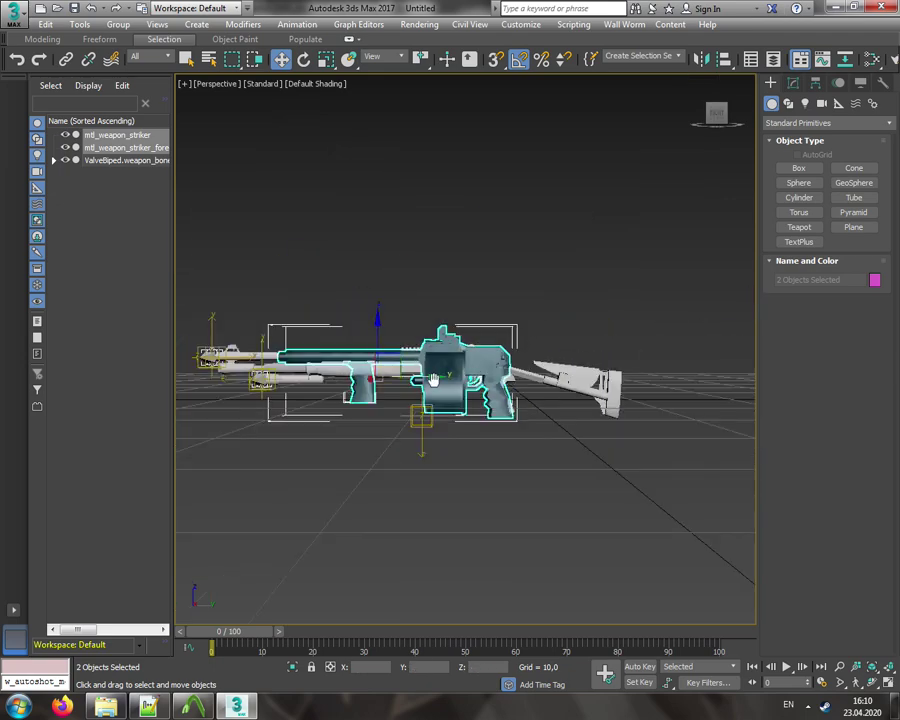
- Apply a Skin modifier to the selected Striker body and foregrip together
scroll(433, 380, down, 4)
scroll(474, 400, up, 7)
scroll(472, 416, down, 2)
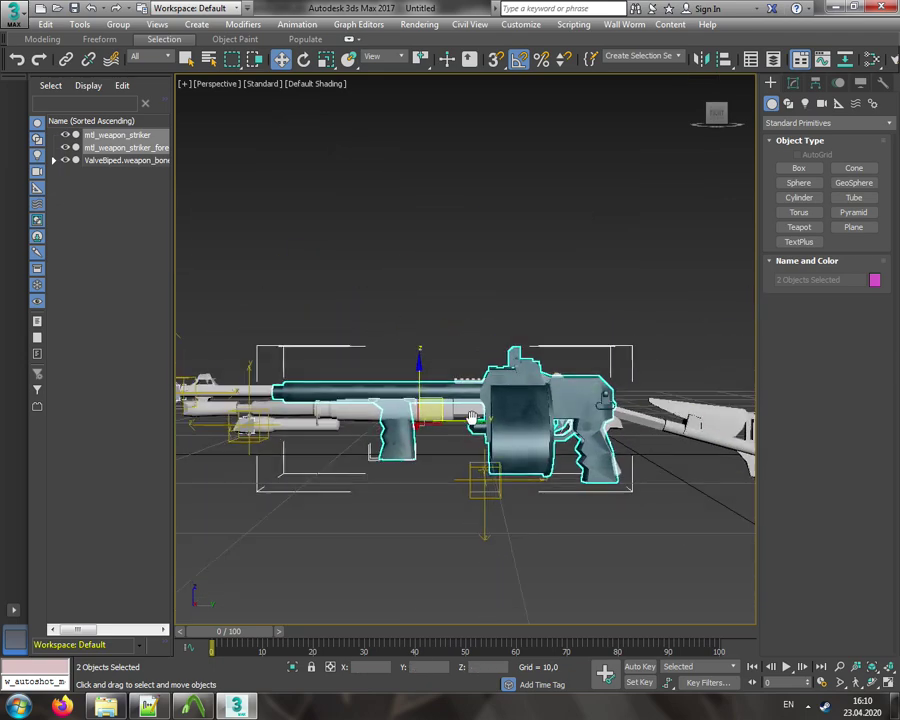
alt+middle_drag(669, 171, 786, 86)
click(793, 83)
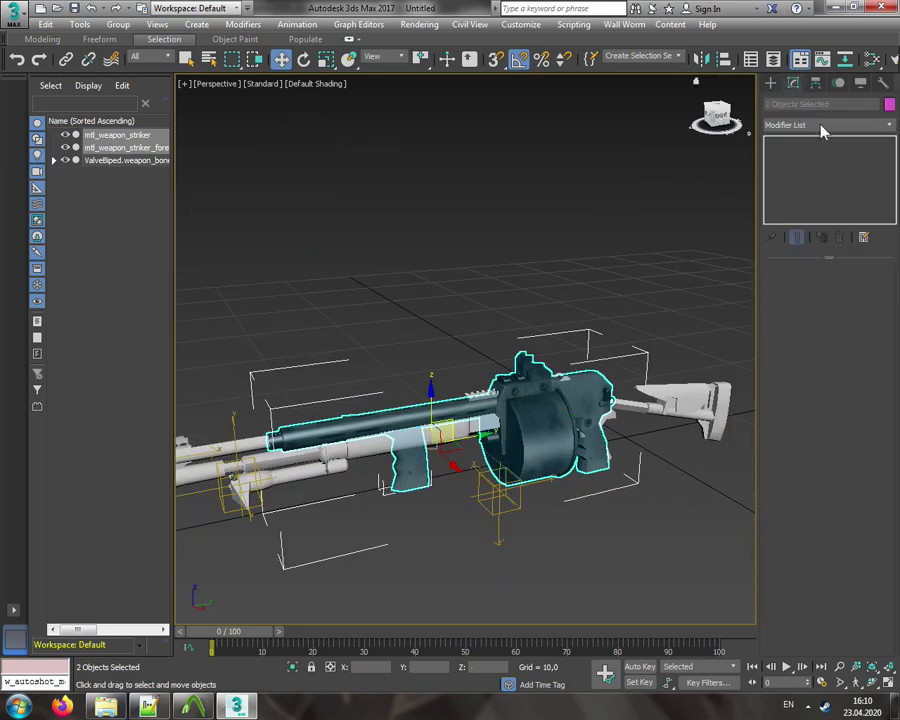
click(822, 127)
scroll(843, 412, down, 4)
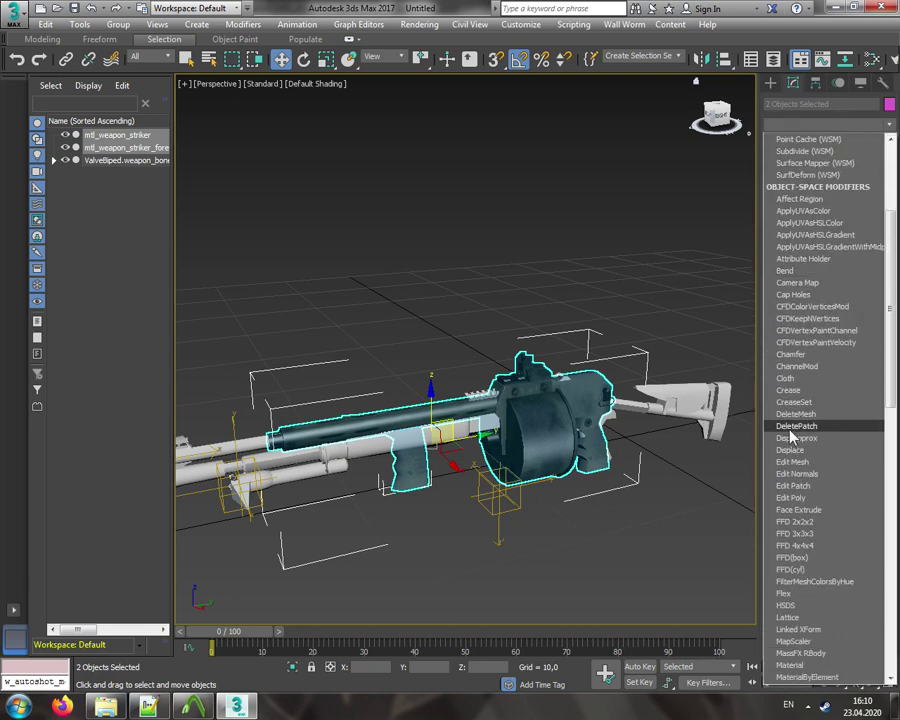
scroll(810, 478, down, 13)
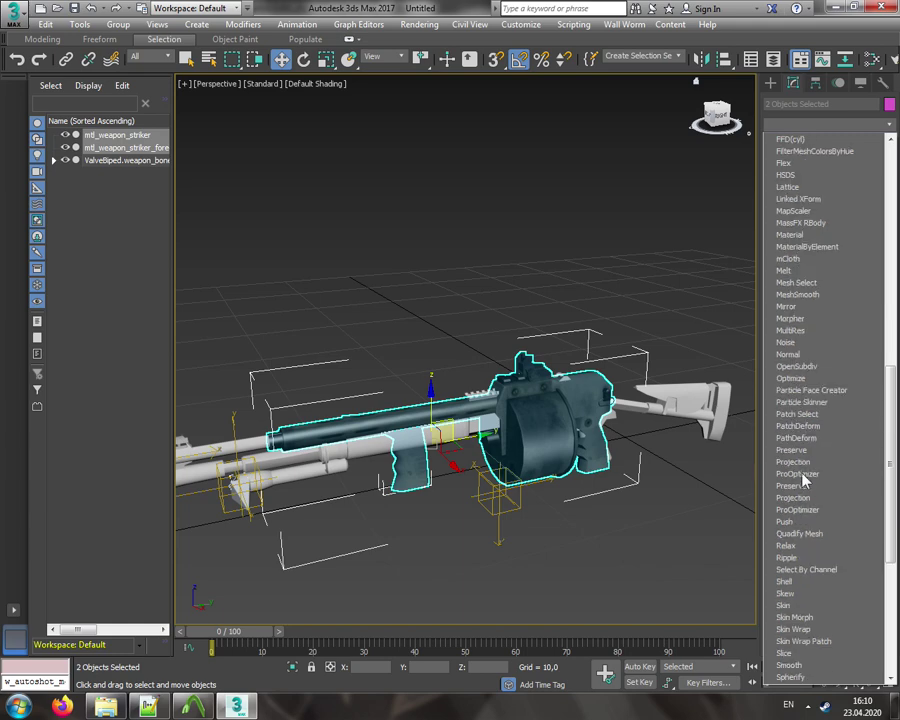
click(790, 570)
- Add ValveBiped.weapon_bone as the Skin bone of the Striker parts and clear the selection
click(819, 466)
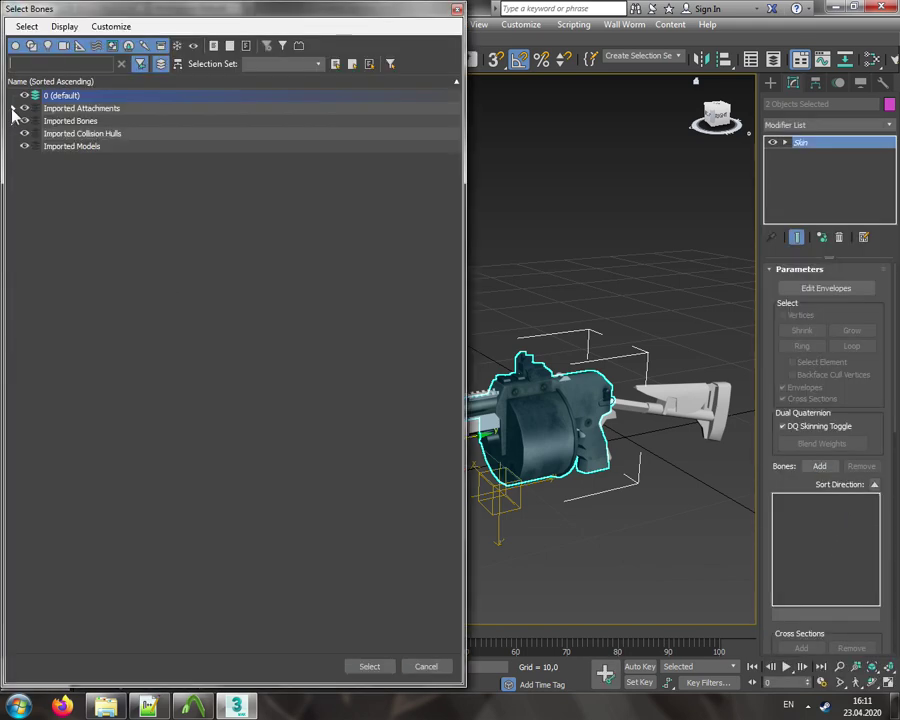
click(15, 120)
double_click(115, 160)
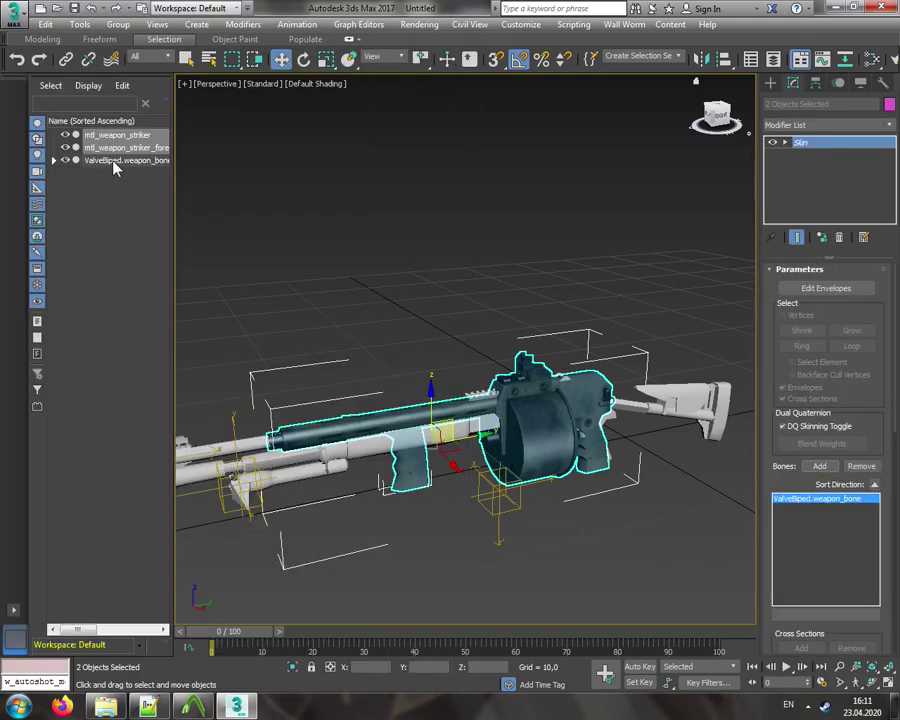
click(362, 263)
click(600, 395)
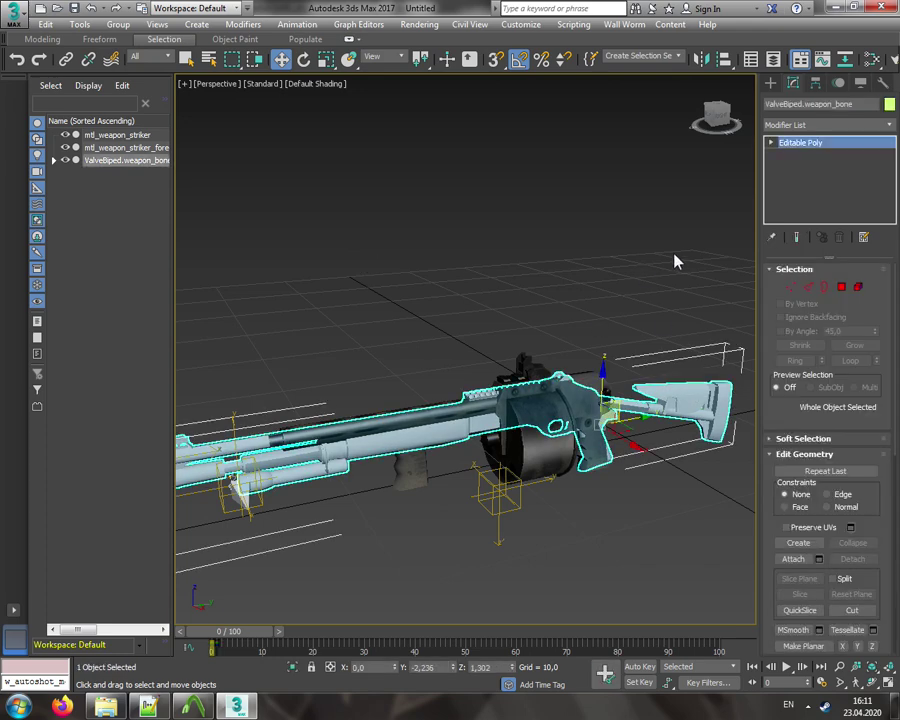
click(627, 283)
mouse_move(686, 190)
alt+middle_down()
mouse_move(600, 205)
mouse_move(684, 192)
alt+middle_up()
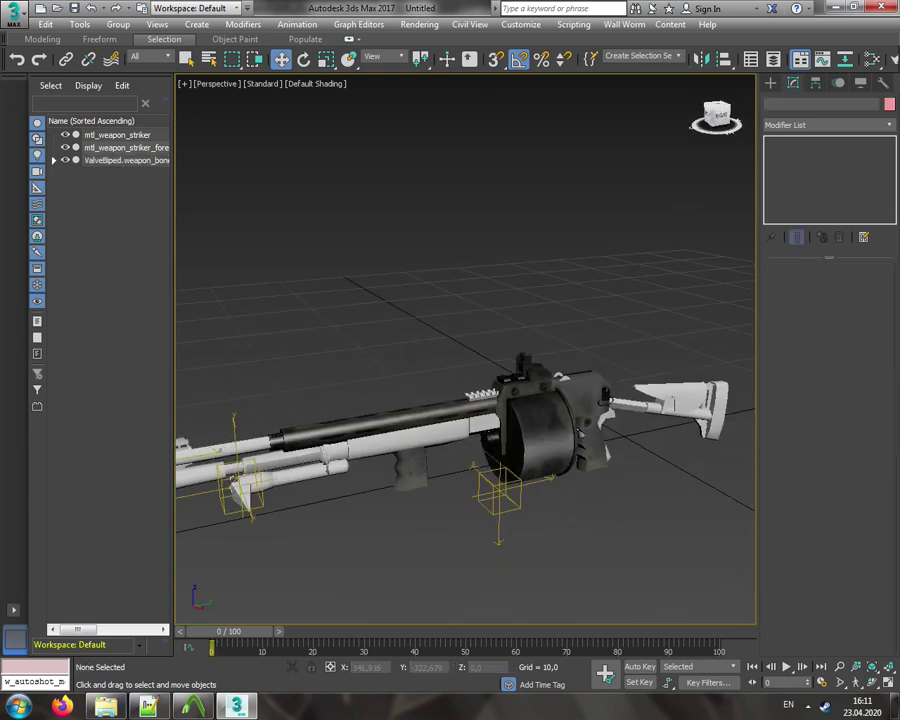
- Check the Striker mesh nodes and ValveBiped bone nodes listed in the Wall Worm DMX/SMD/VTA exporter, then close it without exporting
click(624, 24)
mouse_move(662, 118)
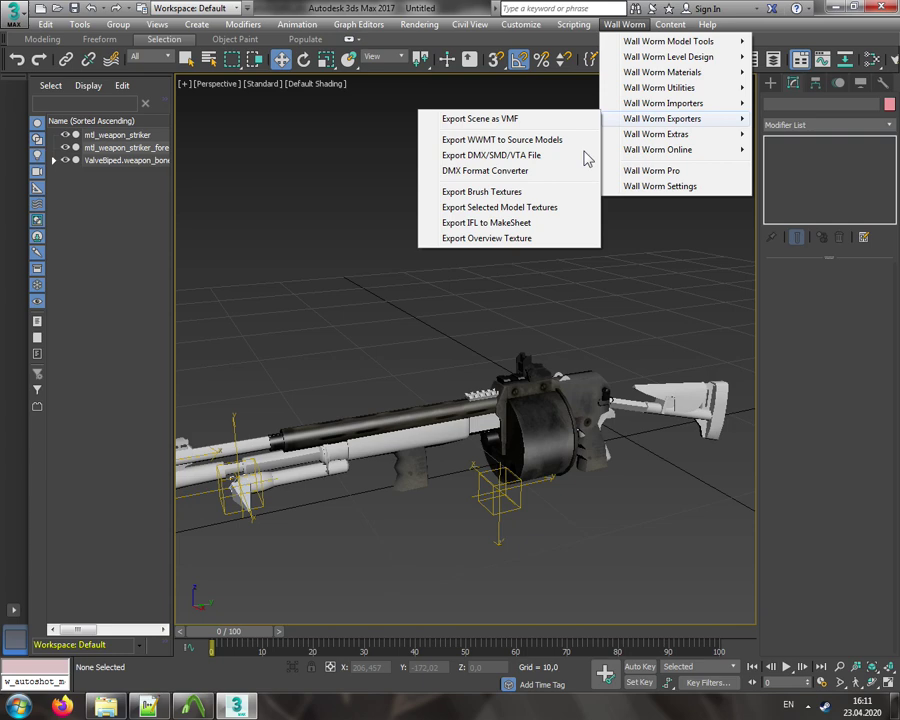
click(510, 155)
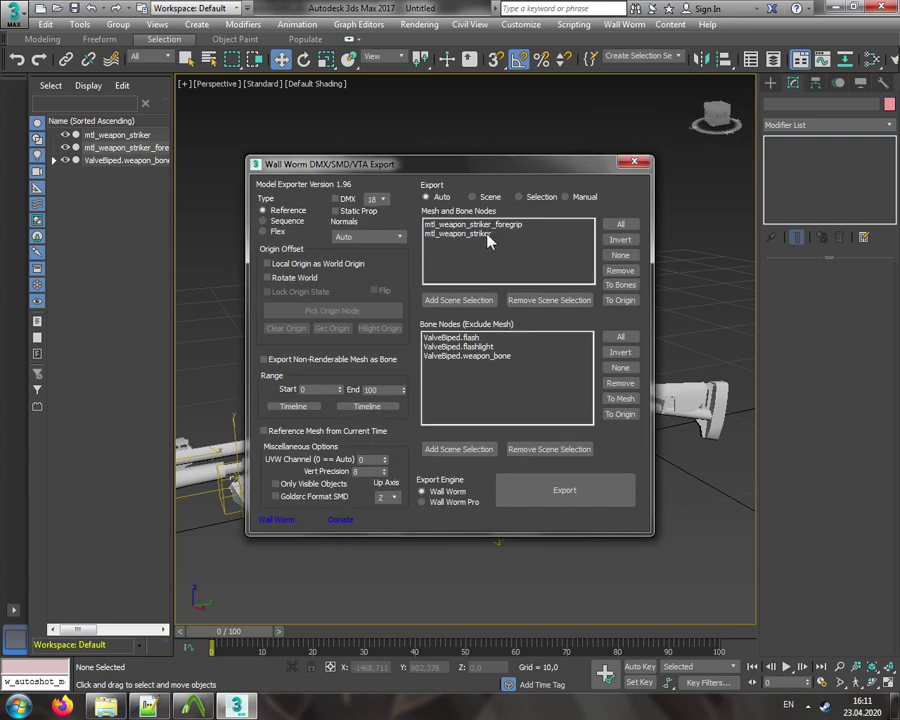
click(482, 356)
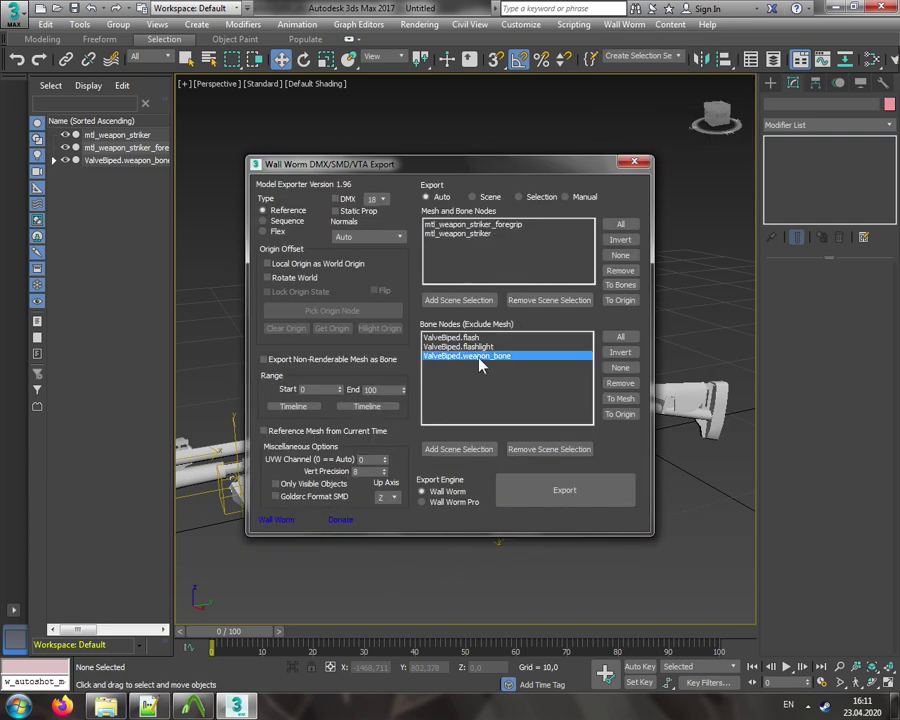
click(474, 227)
click(466, 236)
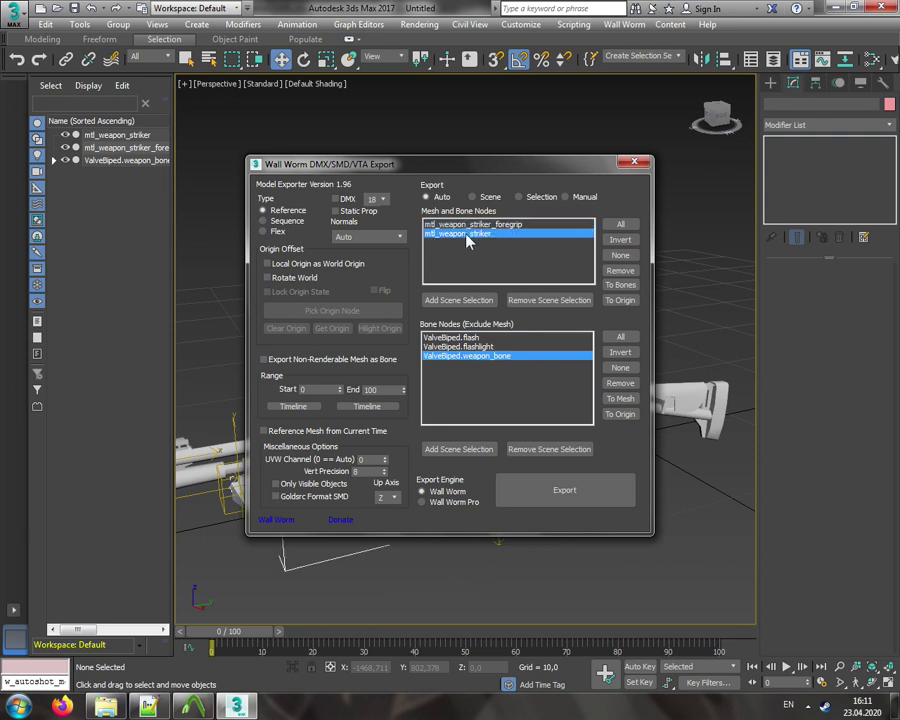
click(470, 225)
click(460, 235)
click(470, 225)
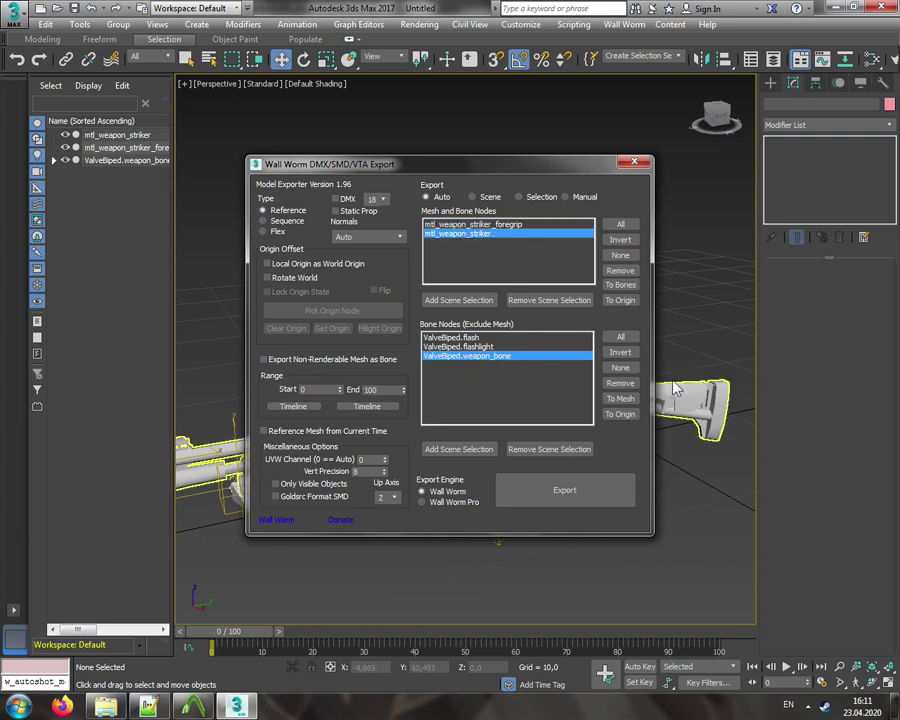
click(472, 236)
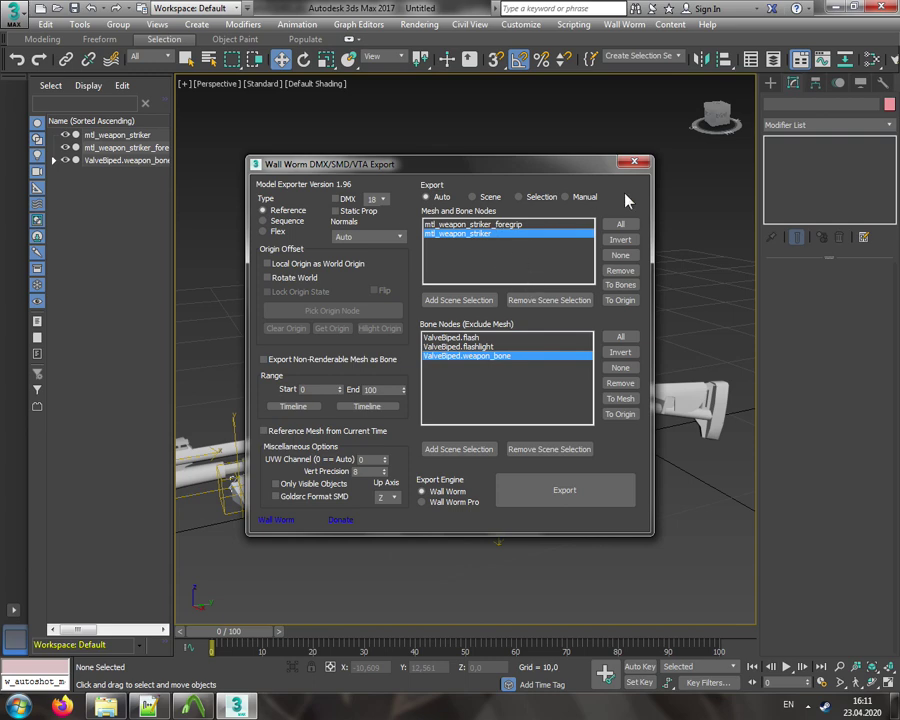
drag(577, 161, 352, 34)
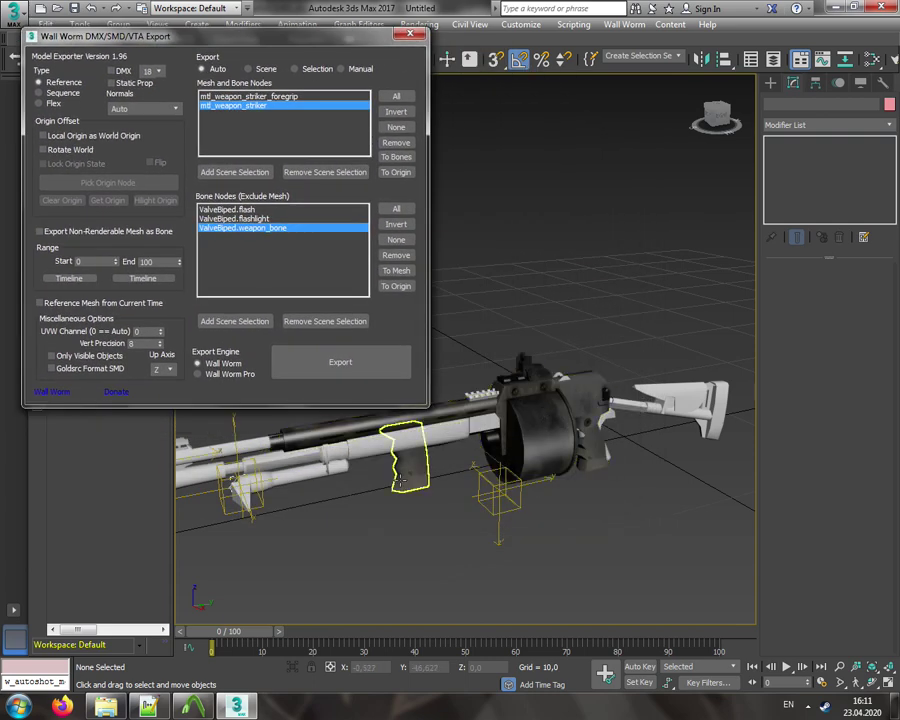
drag(278, 40, 458, 147)
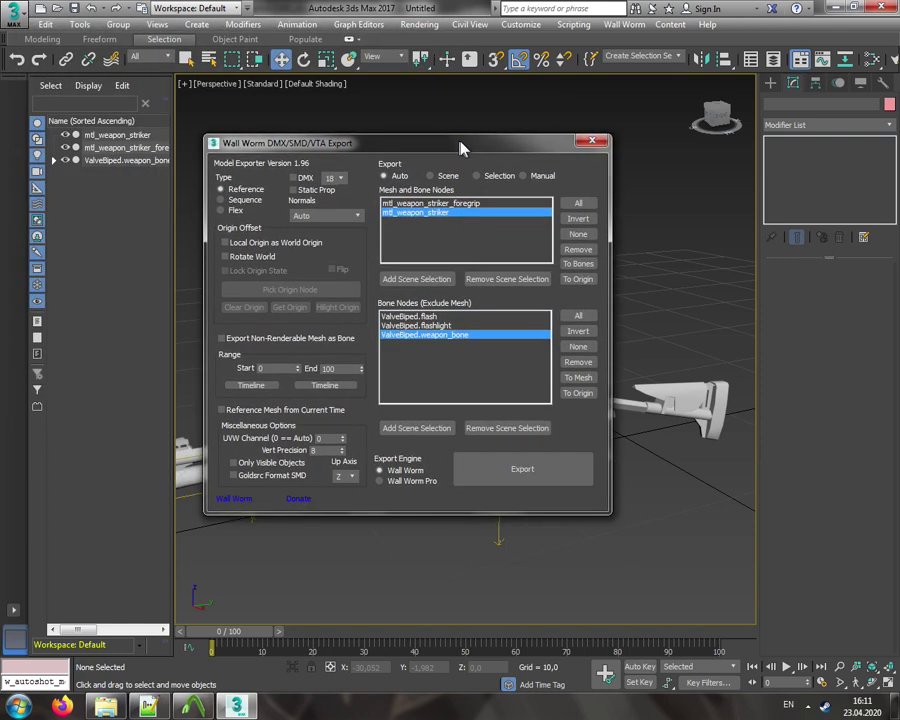
click(591, 141)
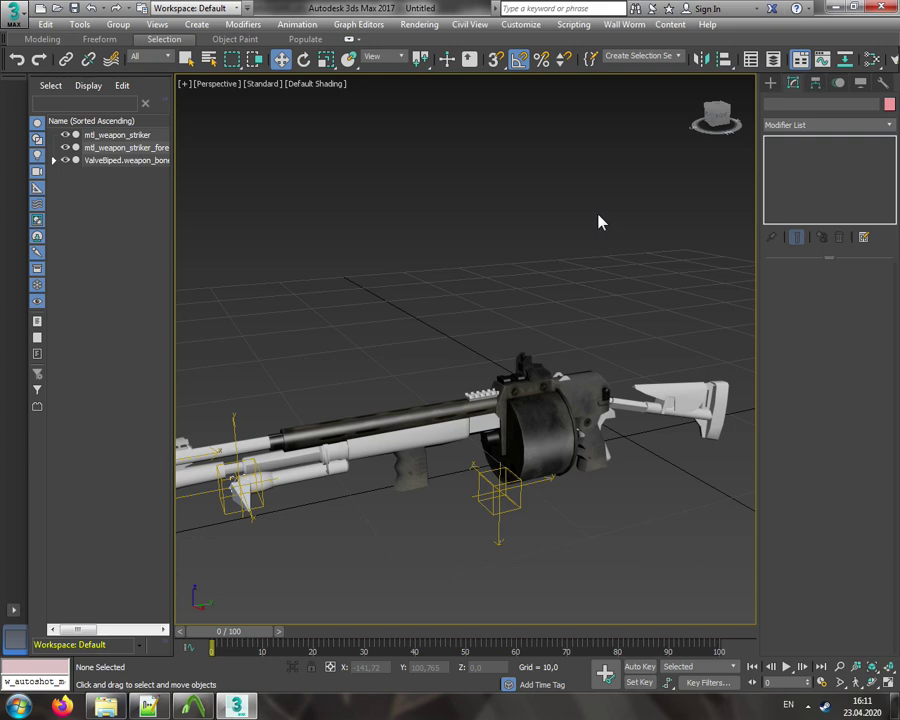
drag(716, 116, 320, 135)
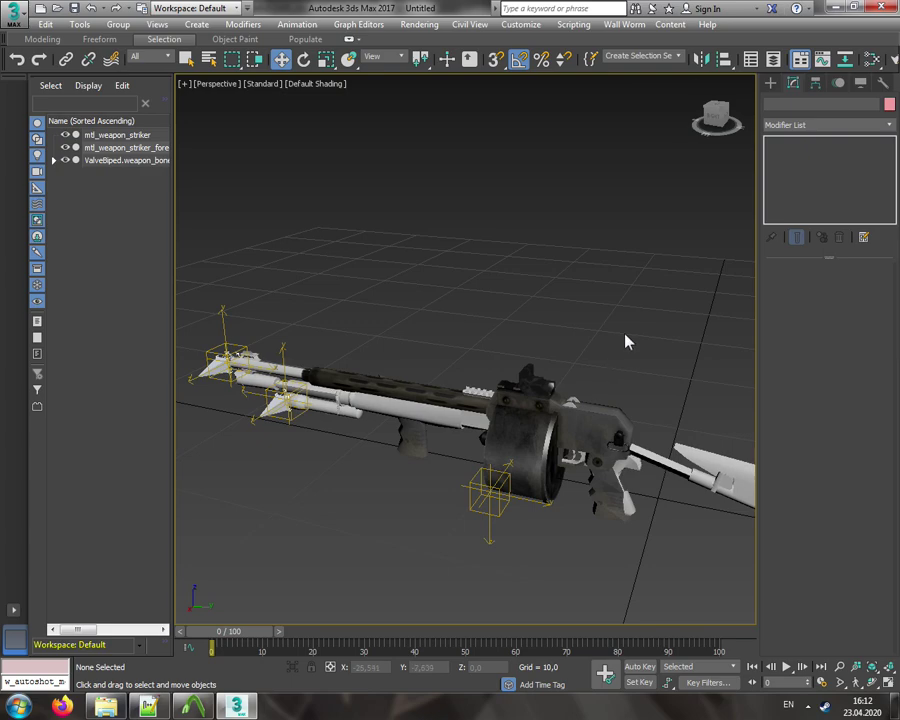
alt+middle_drag(627, 342, 590, 315)
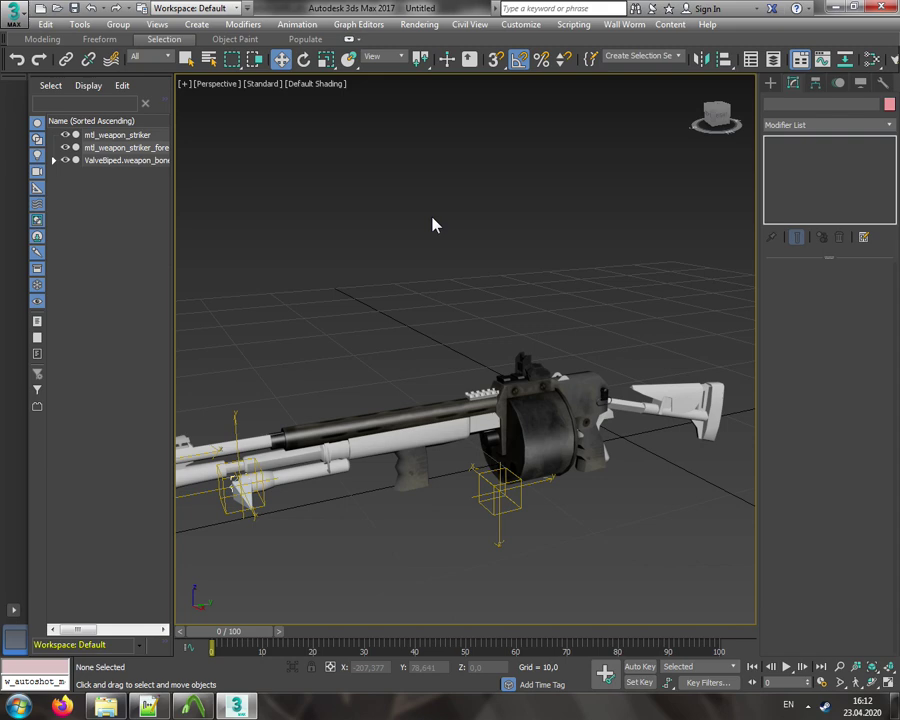
mouse_move(714, 118)
mouse_down()
mouse_move(680, 124)
mouse_move(718, 118)
mouse_up()
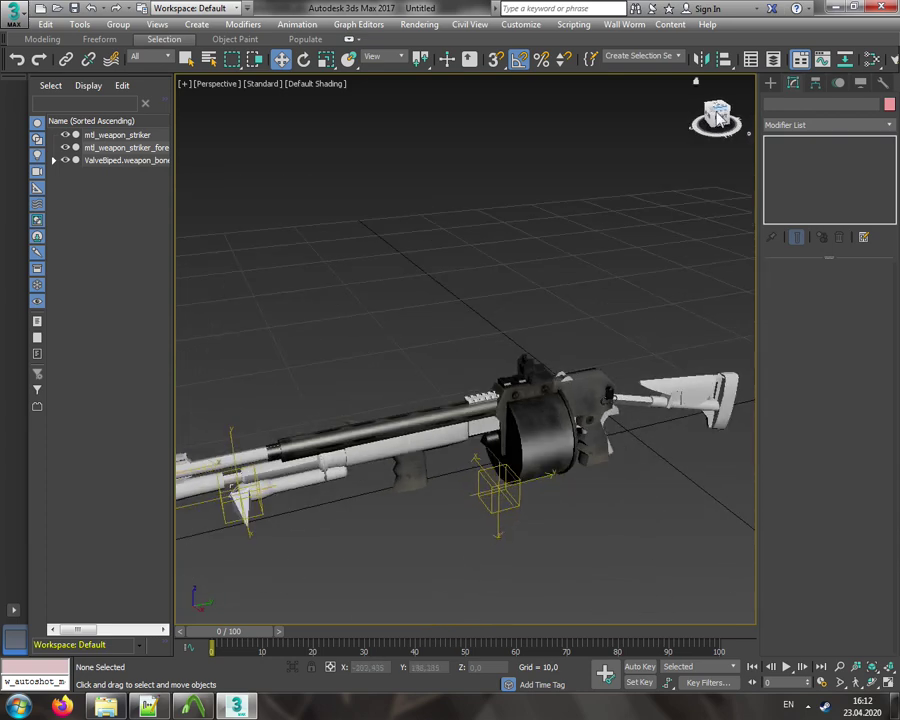
- Switch to Notepad++ and review which animation file the melee and melee_layer sequences use in _mw2striker_eotech.qc, then return to 3ds Max
click(148, 707)
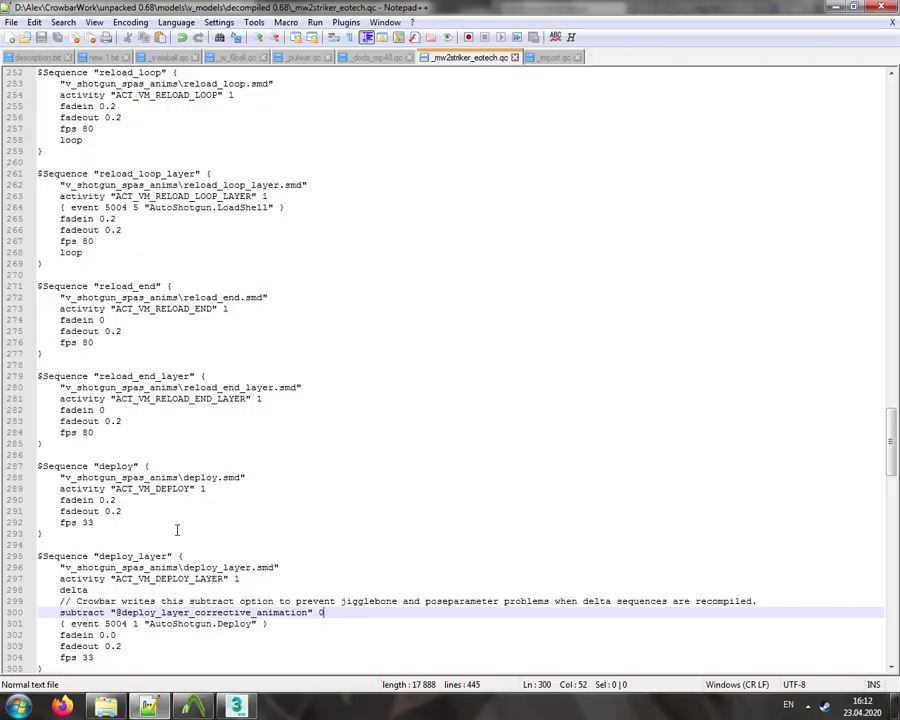
scroll(177, 560, down, 10)
scroll(171, 556, down, 9)
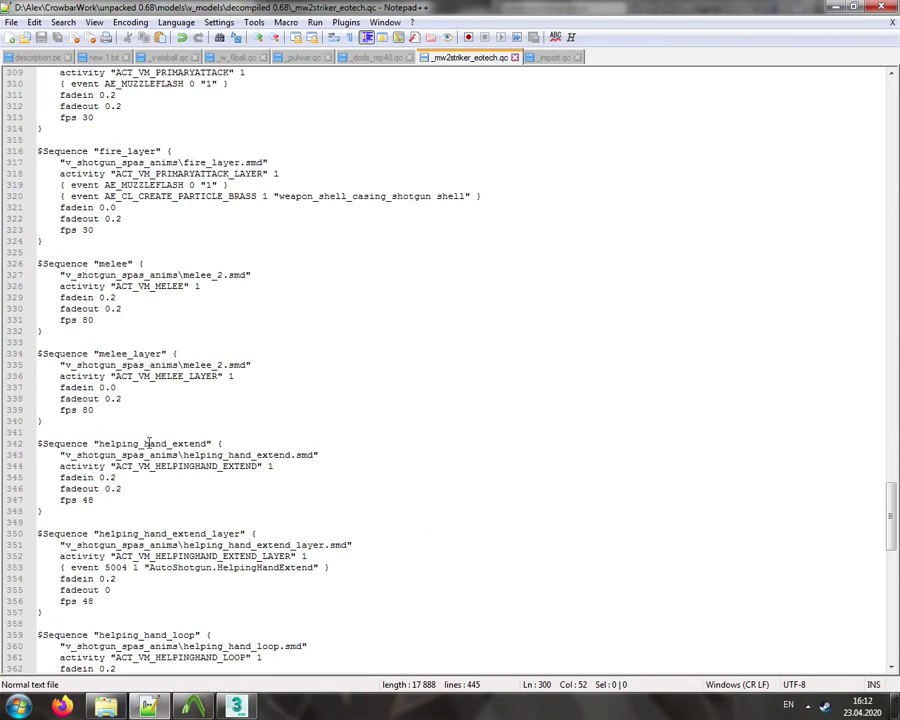
double_click(118, 398)
double_click(152, 353)
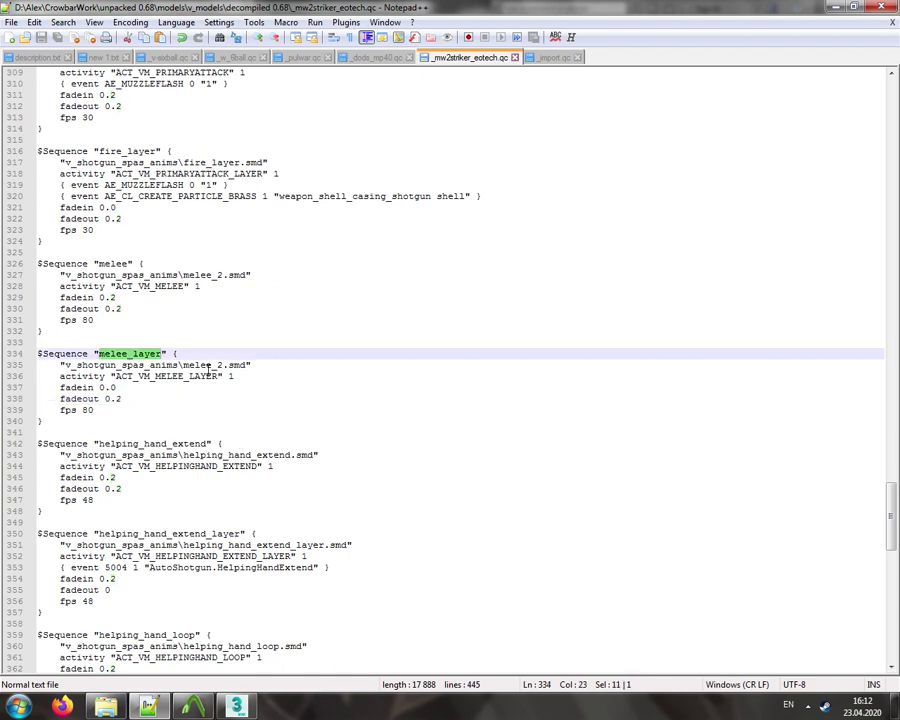
double_click(202, 365)
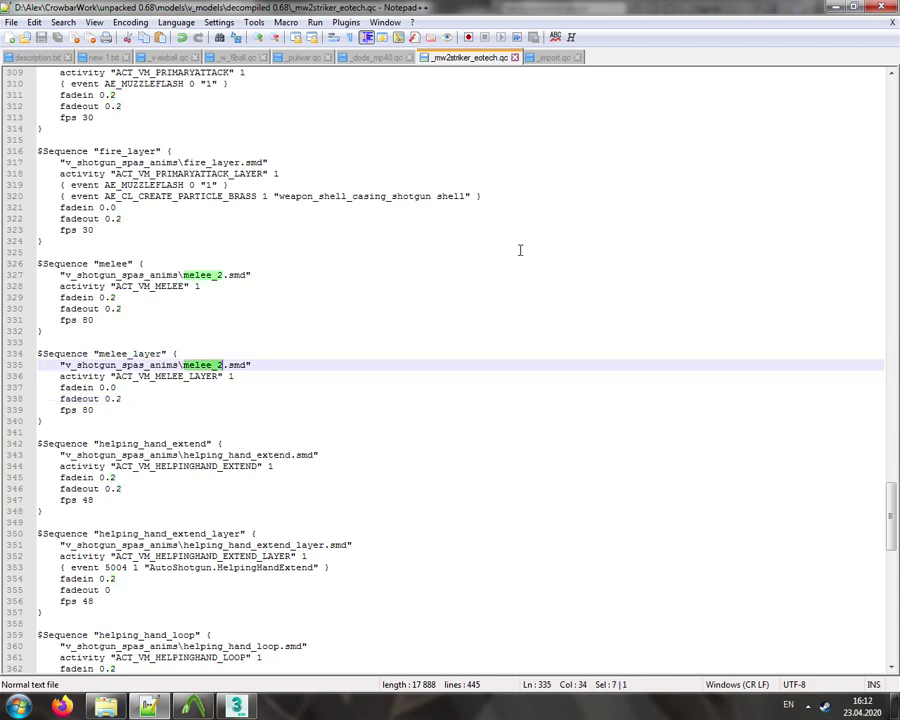
click(838, 8)
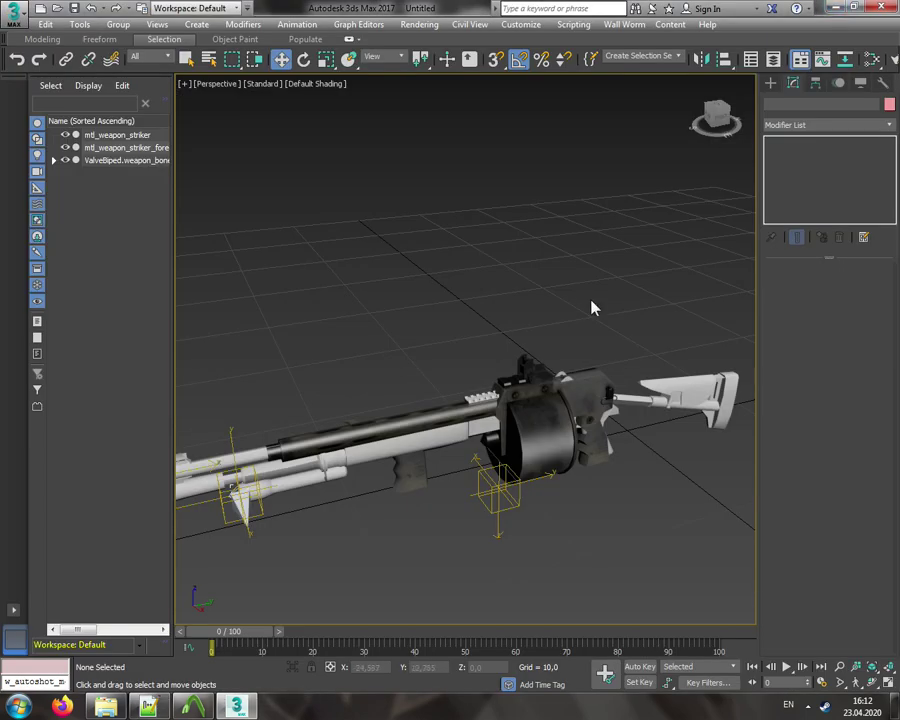
alt+middle_drag(592, 308, 425, 318)
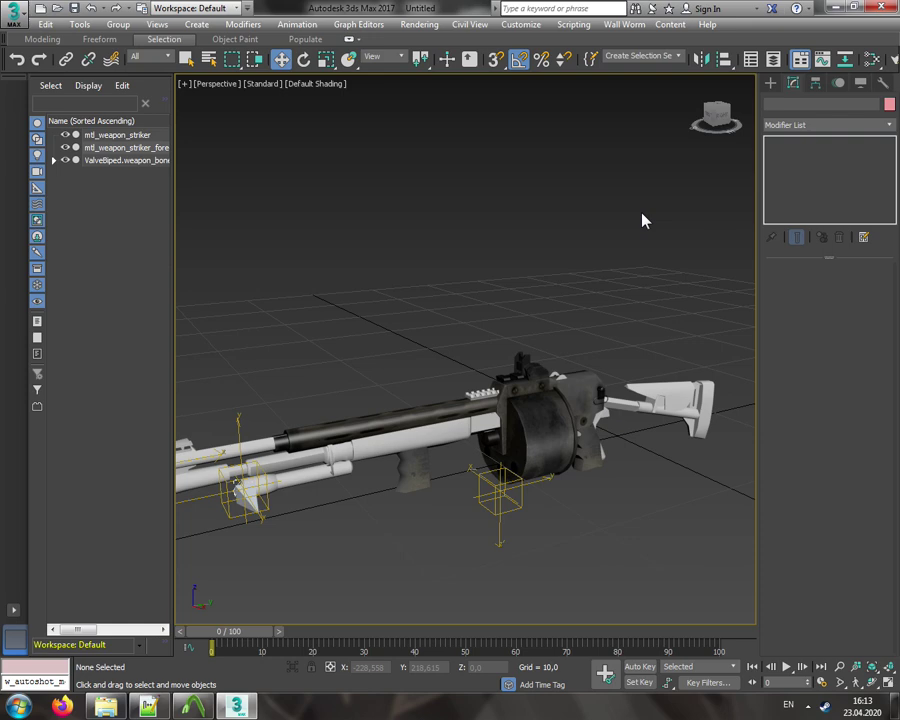
click(716, 113)
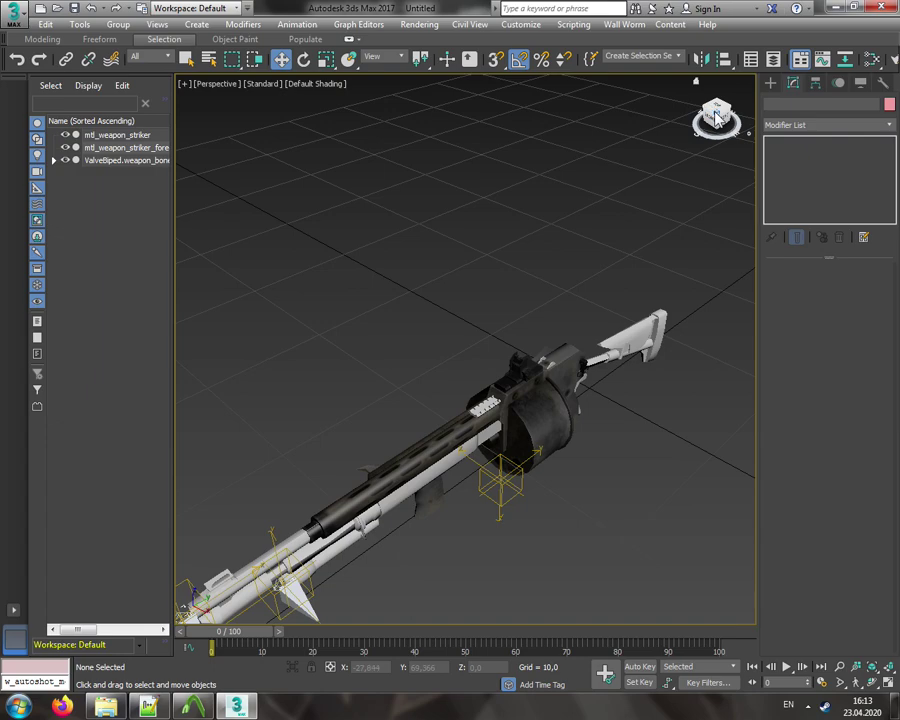
click(718, 117)
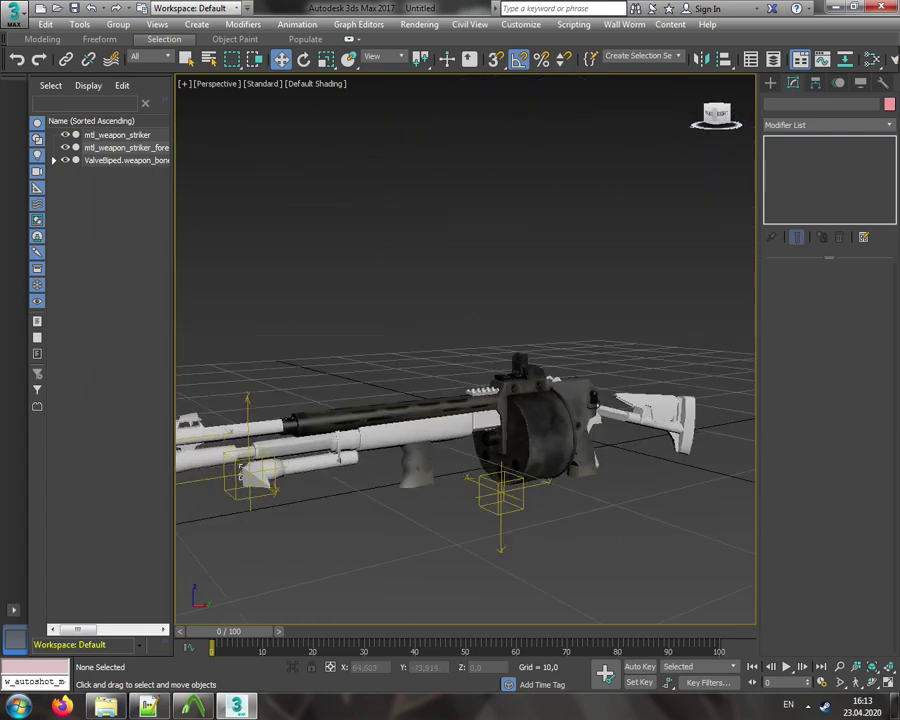
mouse_move(716, 113)
mouse_down()
mouse_move(704, 106)
mouse_move(716, 116)
mouse_up()
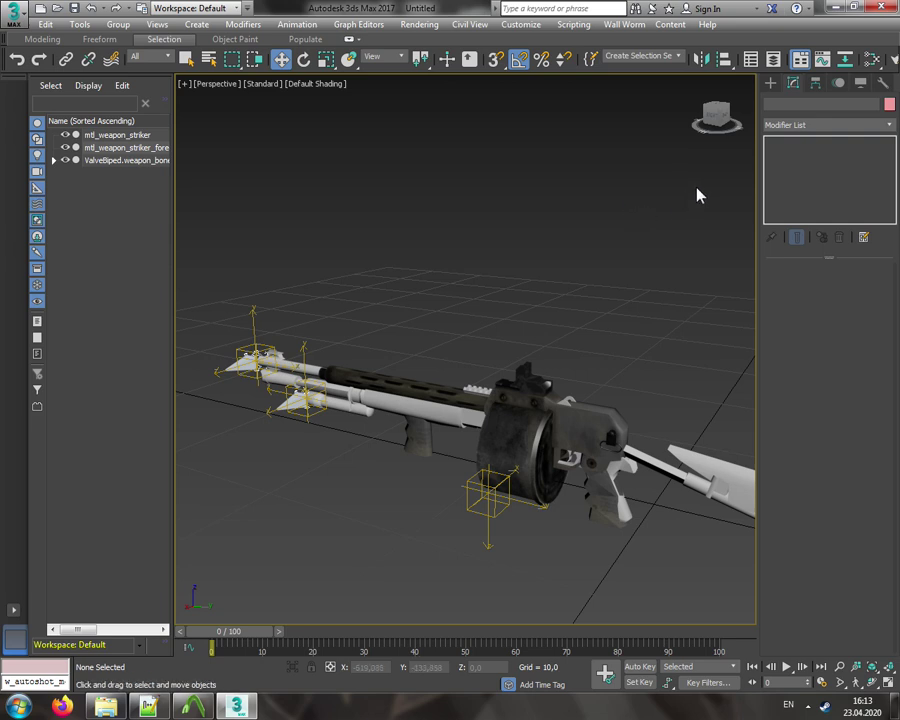
middle_drag(655, 235, 589, 208)
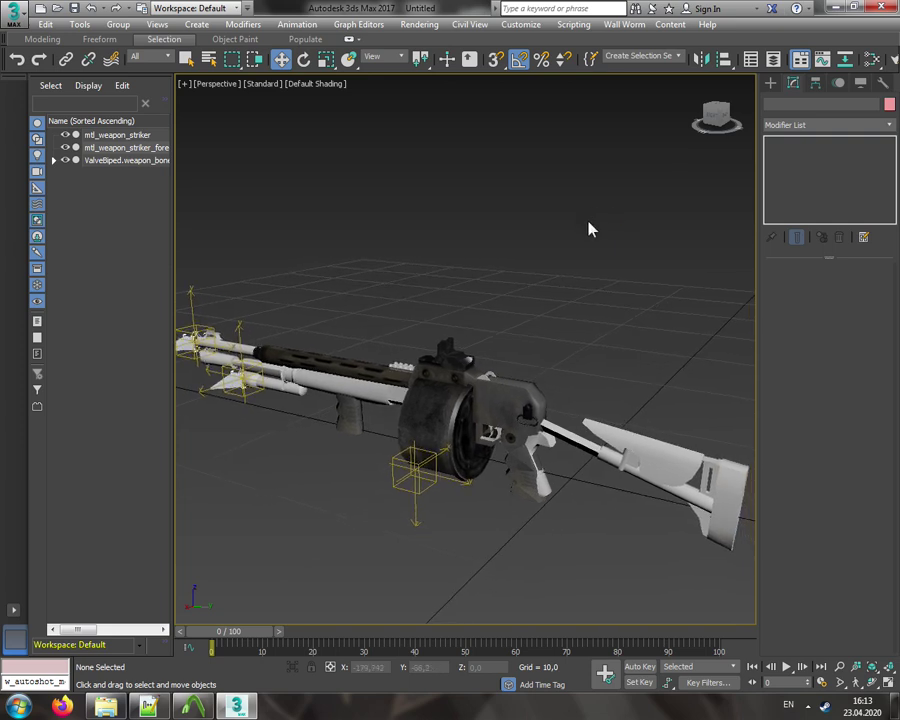